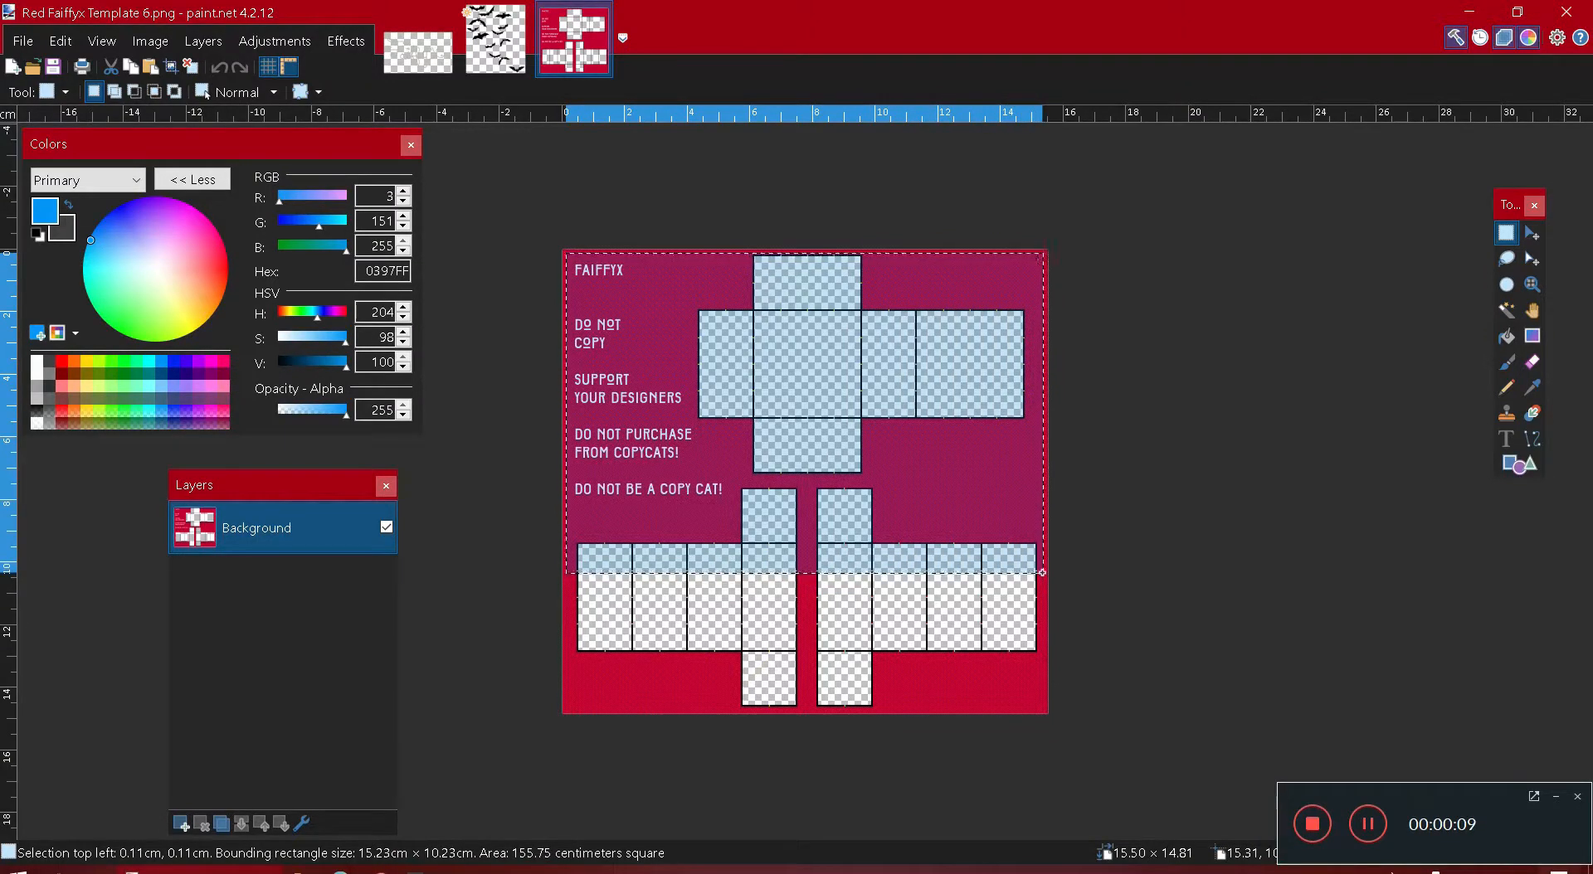
- Extend the rectangular selection over the template's upper area to about 15.36 × 11.05 cm, and add a new layer
drag(1042, 572, 1046, 598)
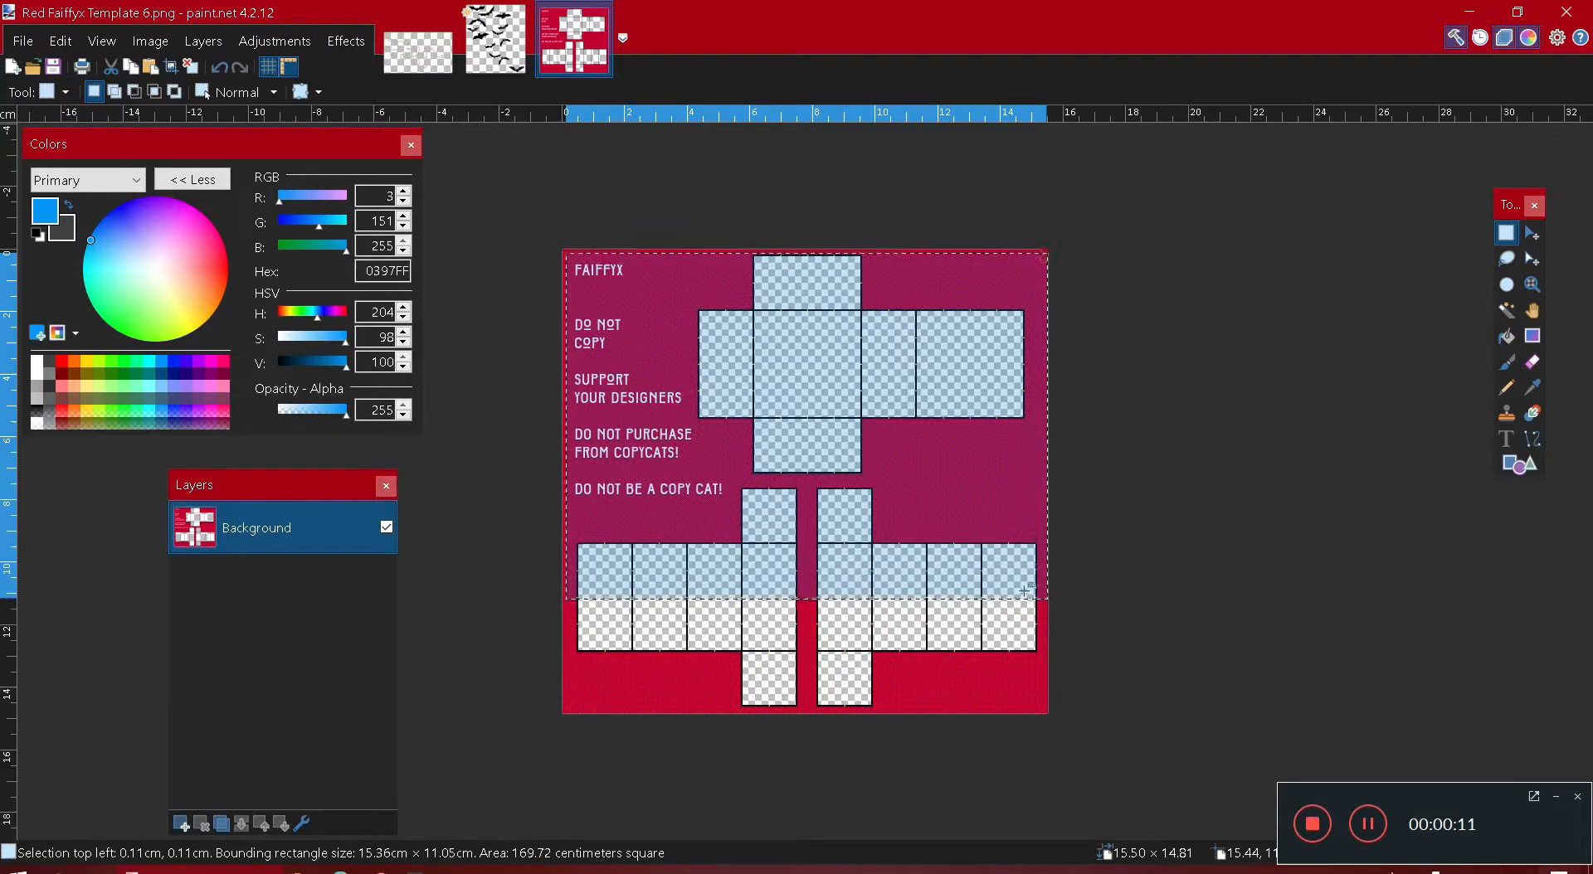
click(180, 823)
- Fill the selected area on the new layer with bright blue 16B5FF using the Paint Bucket
click(1507, 336)
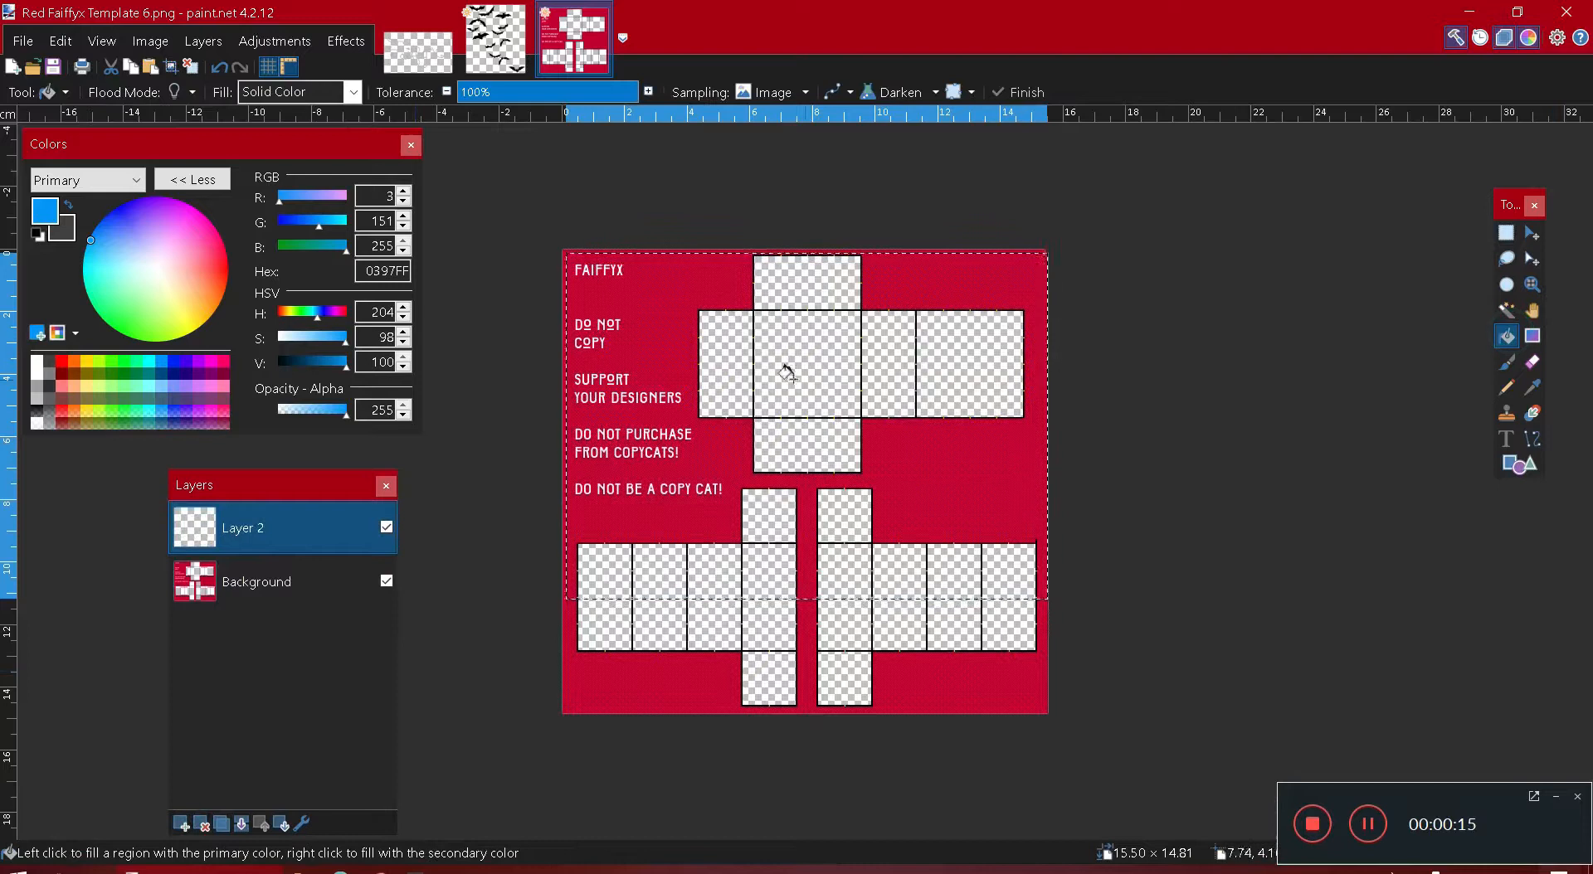
click(36, 362)
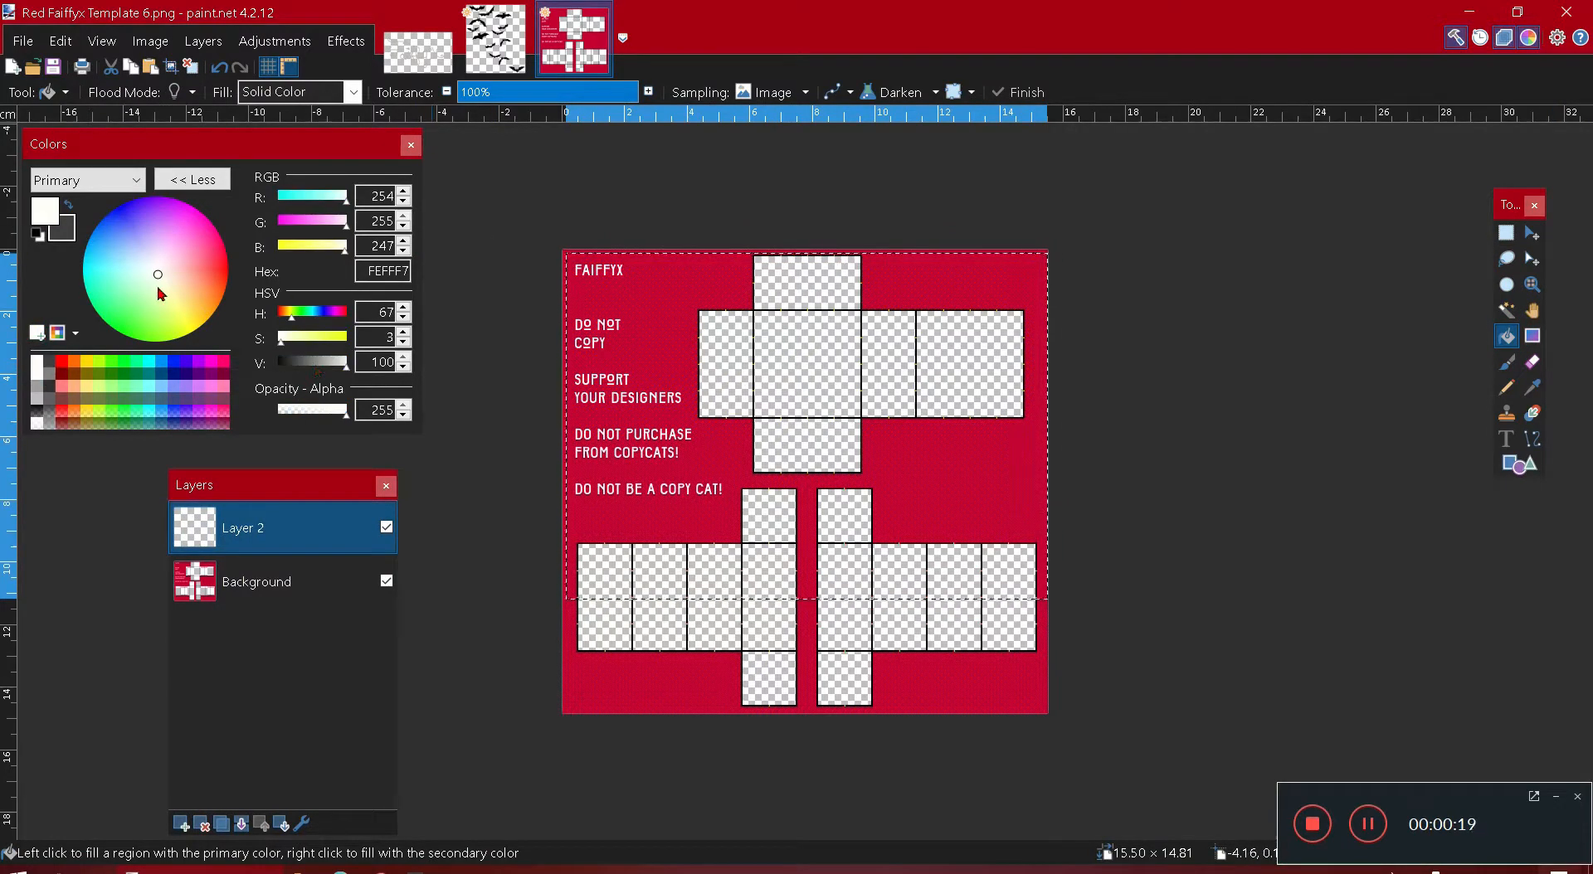
click(149, 362)
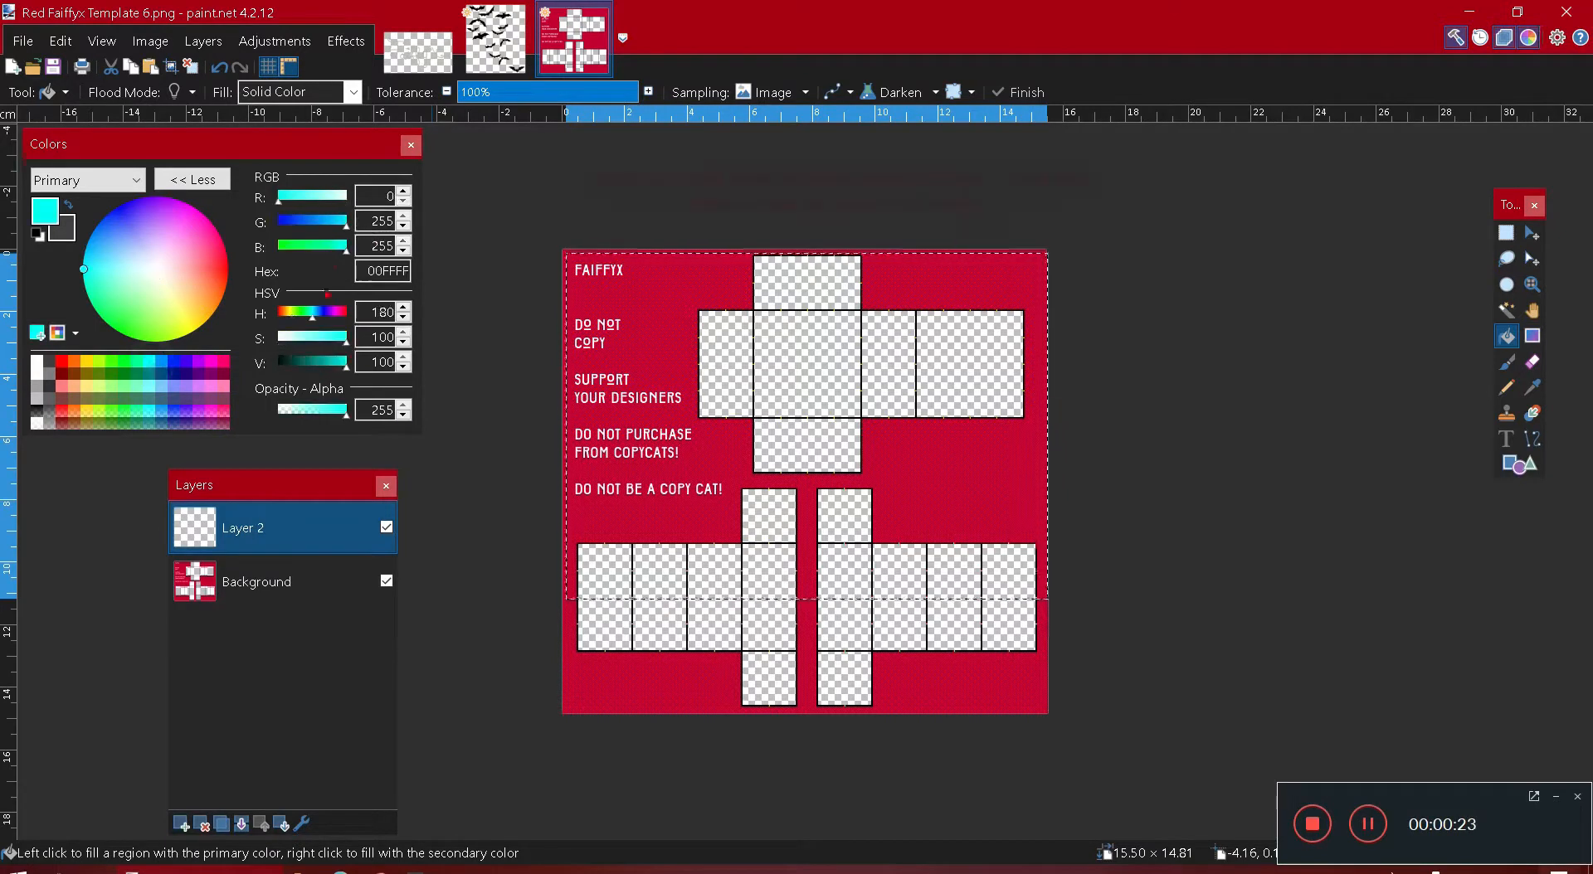
drag(332, 224, 313, 222)
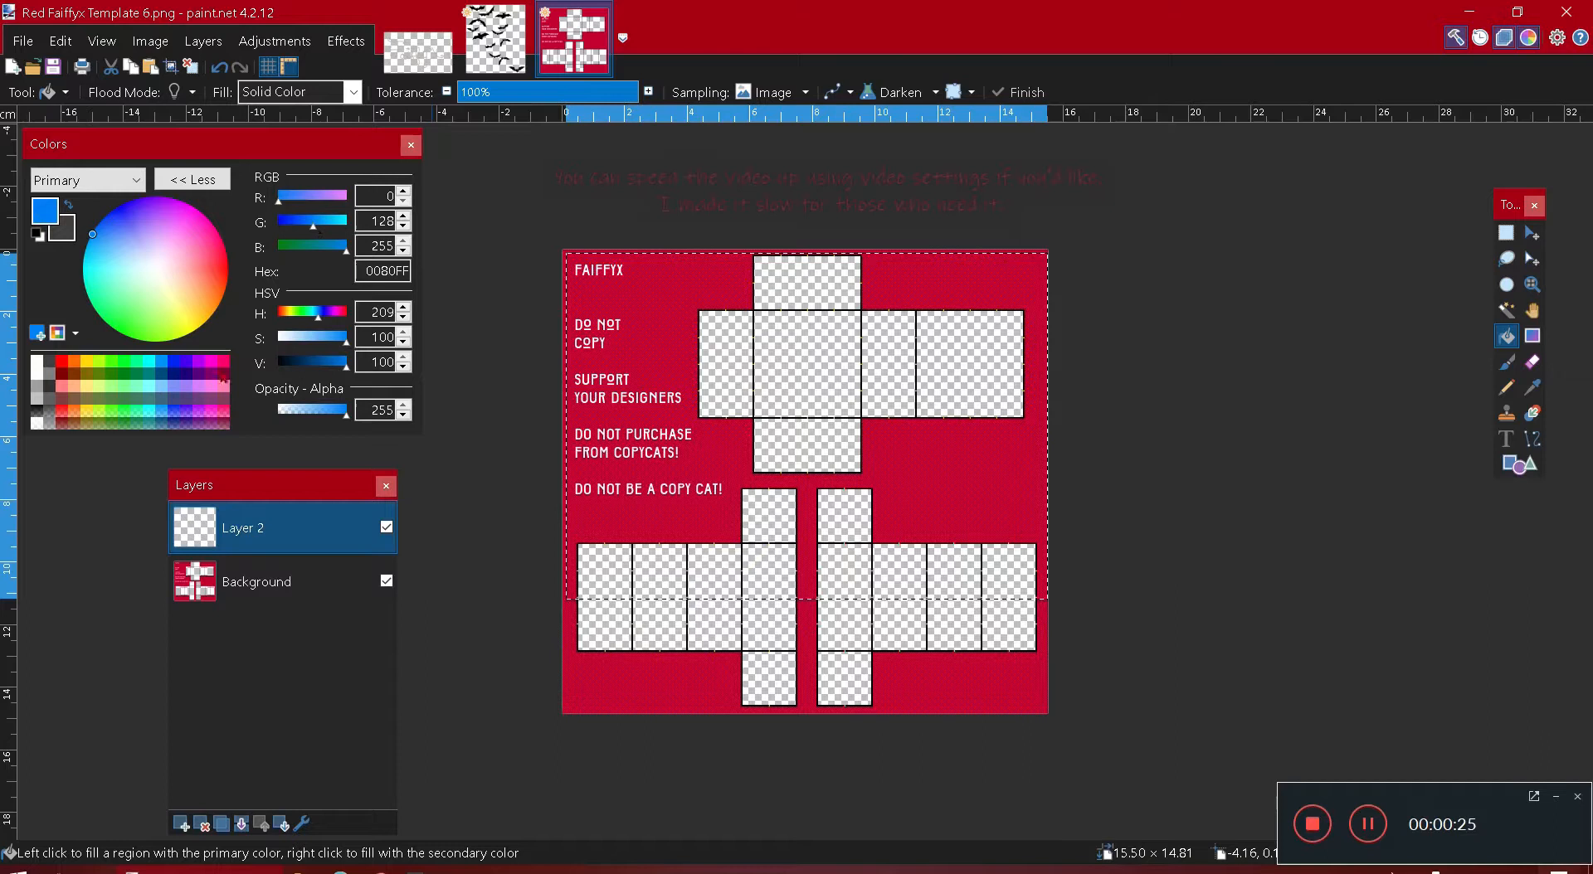
click(150, 375)
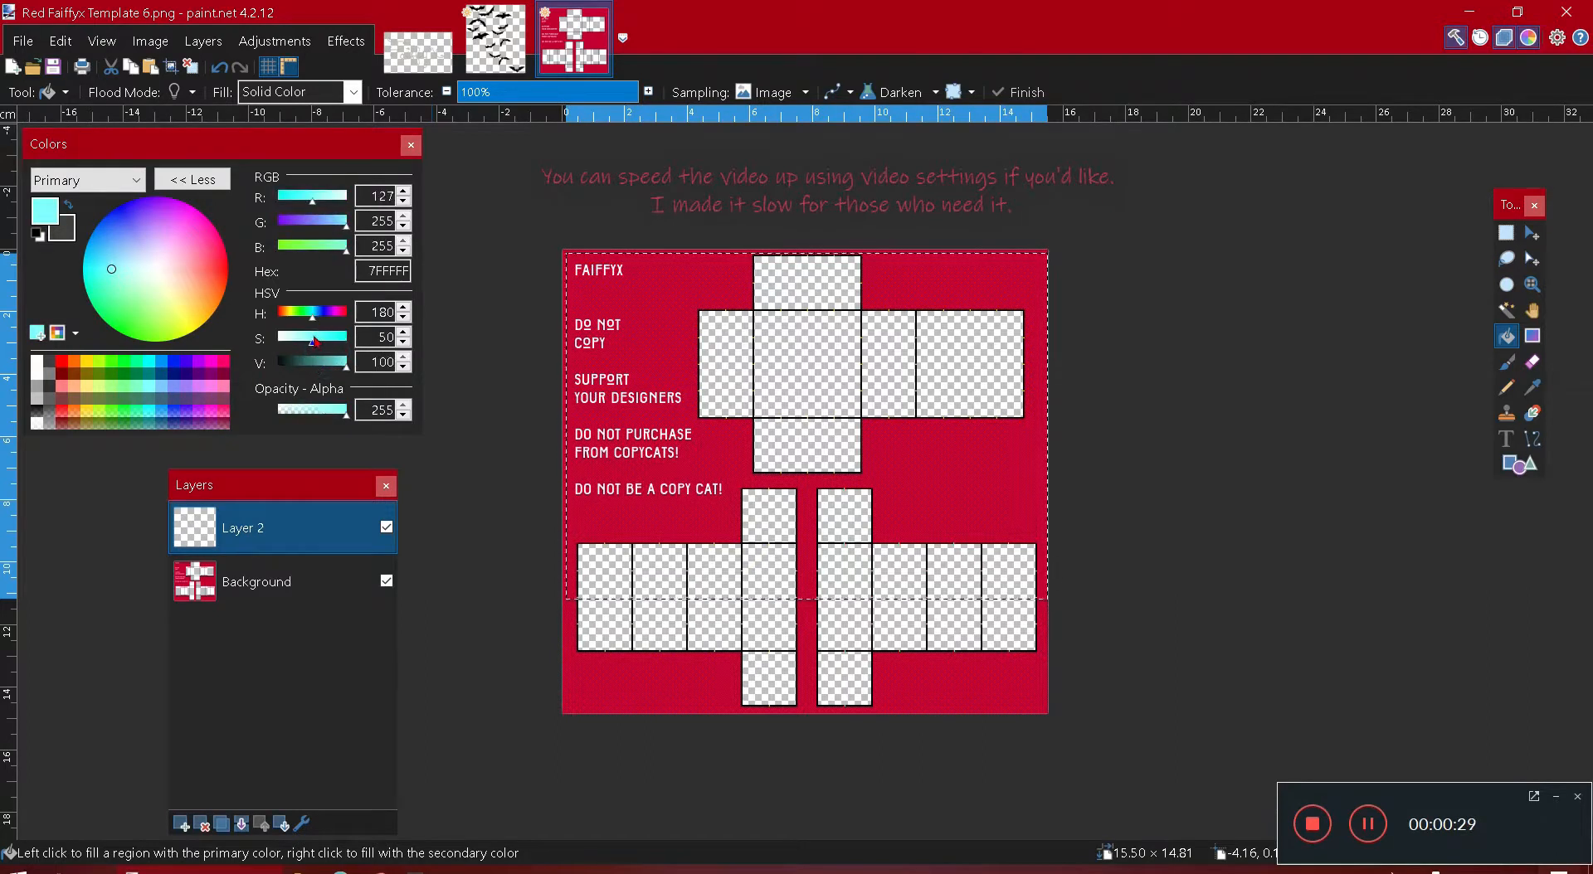
drag(316, 337, 318, 341)
drag(303, 200, 329, 230)
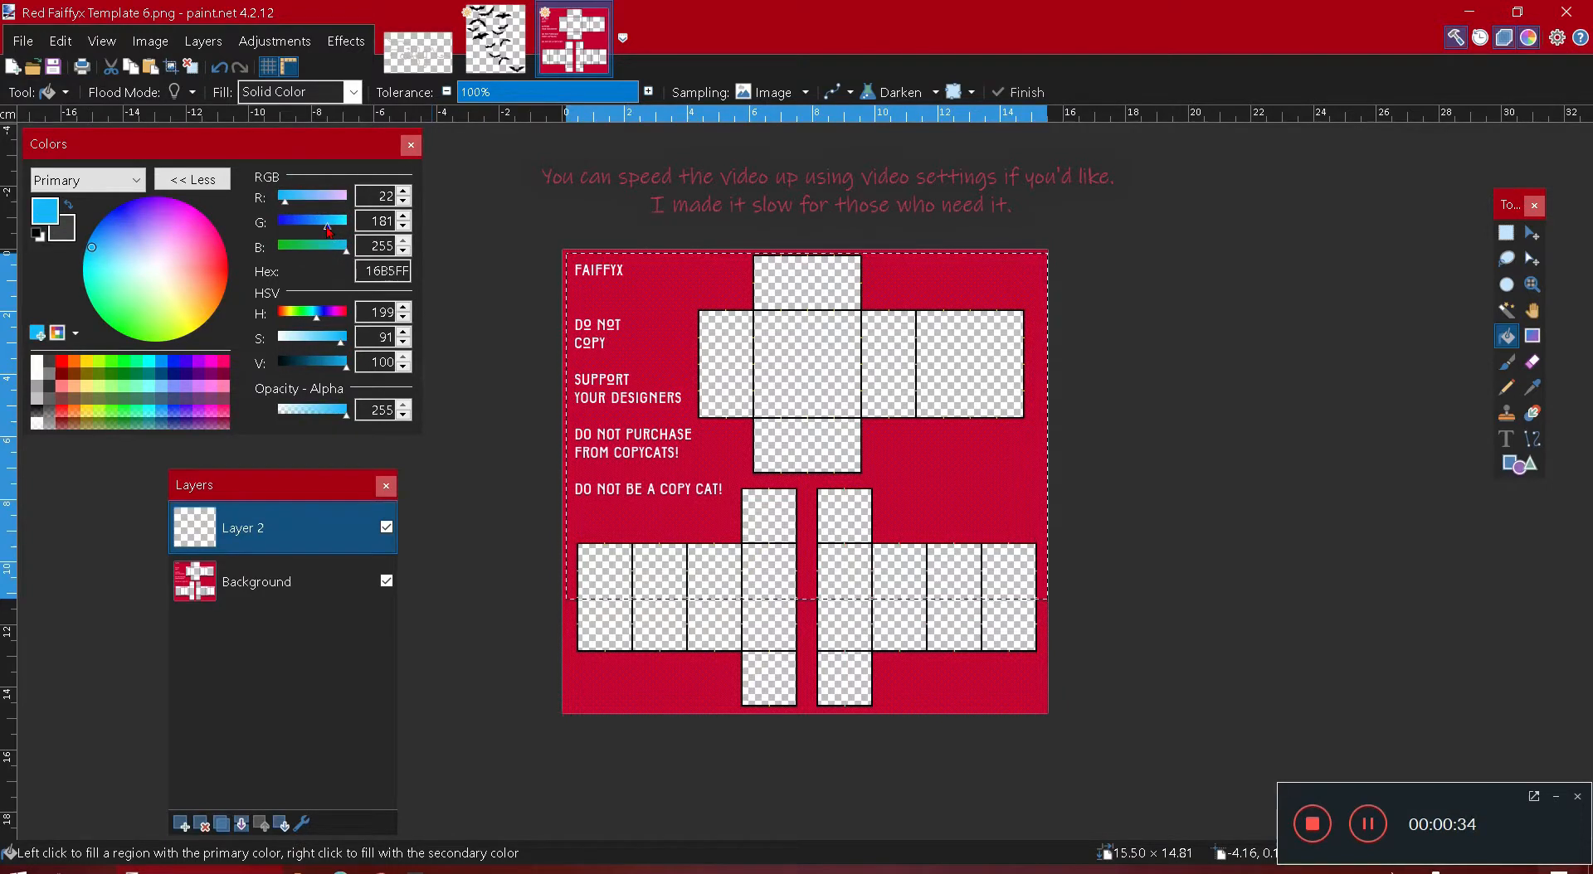
click(799, 362)
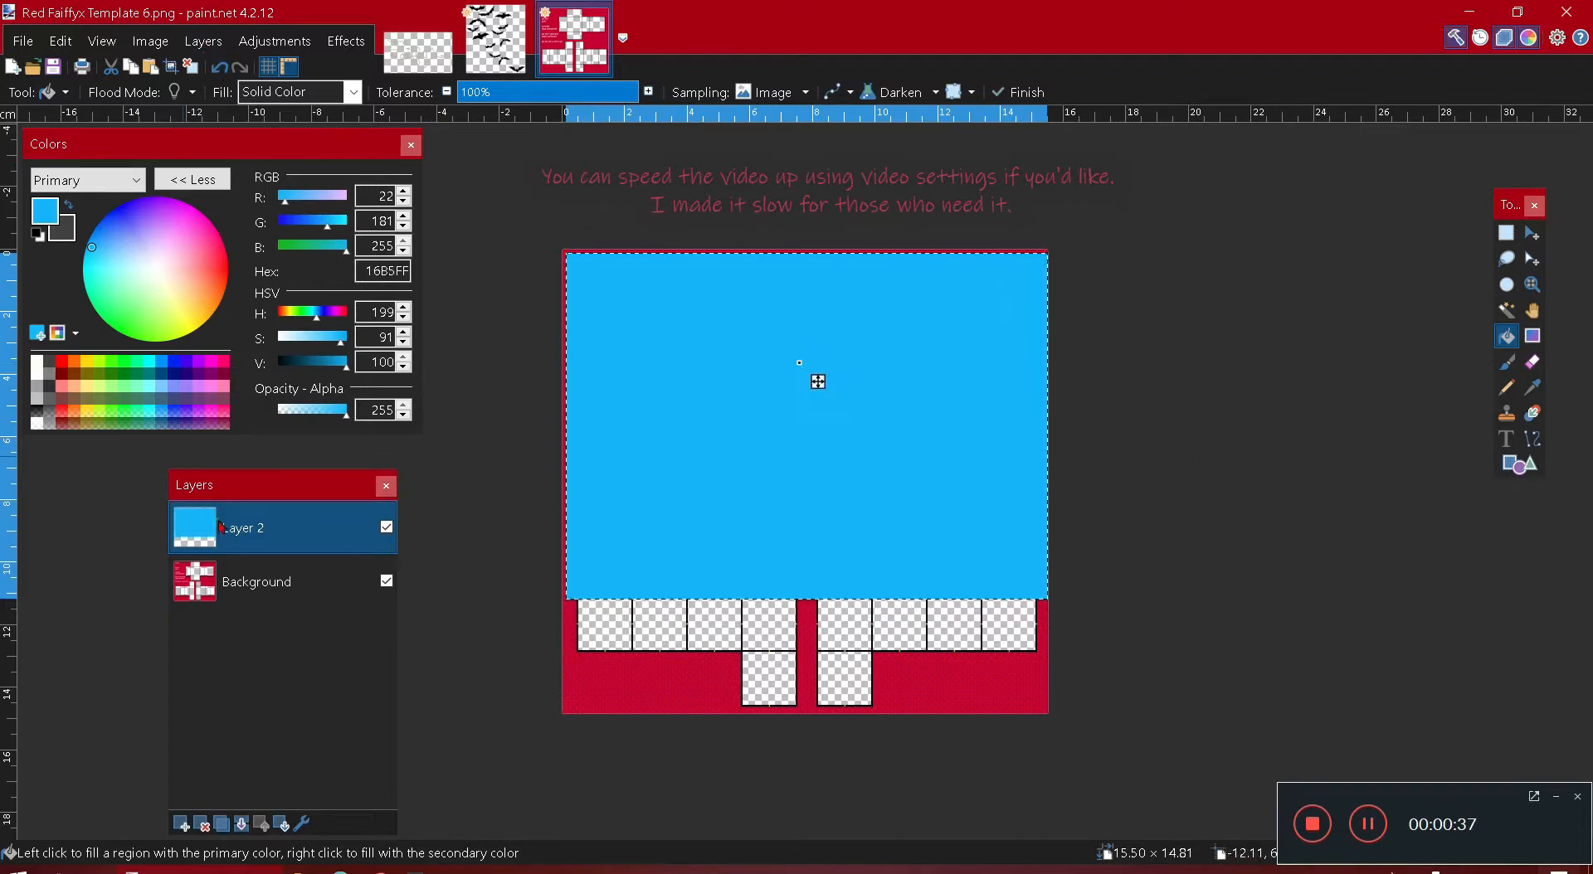
- Place the blue fill layer beneath the Background template layer and rename it "Base Color"
drag(218, 518, 224, 581)
drag(289, 482, 1188, 319)
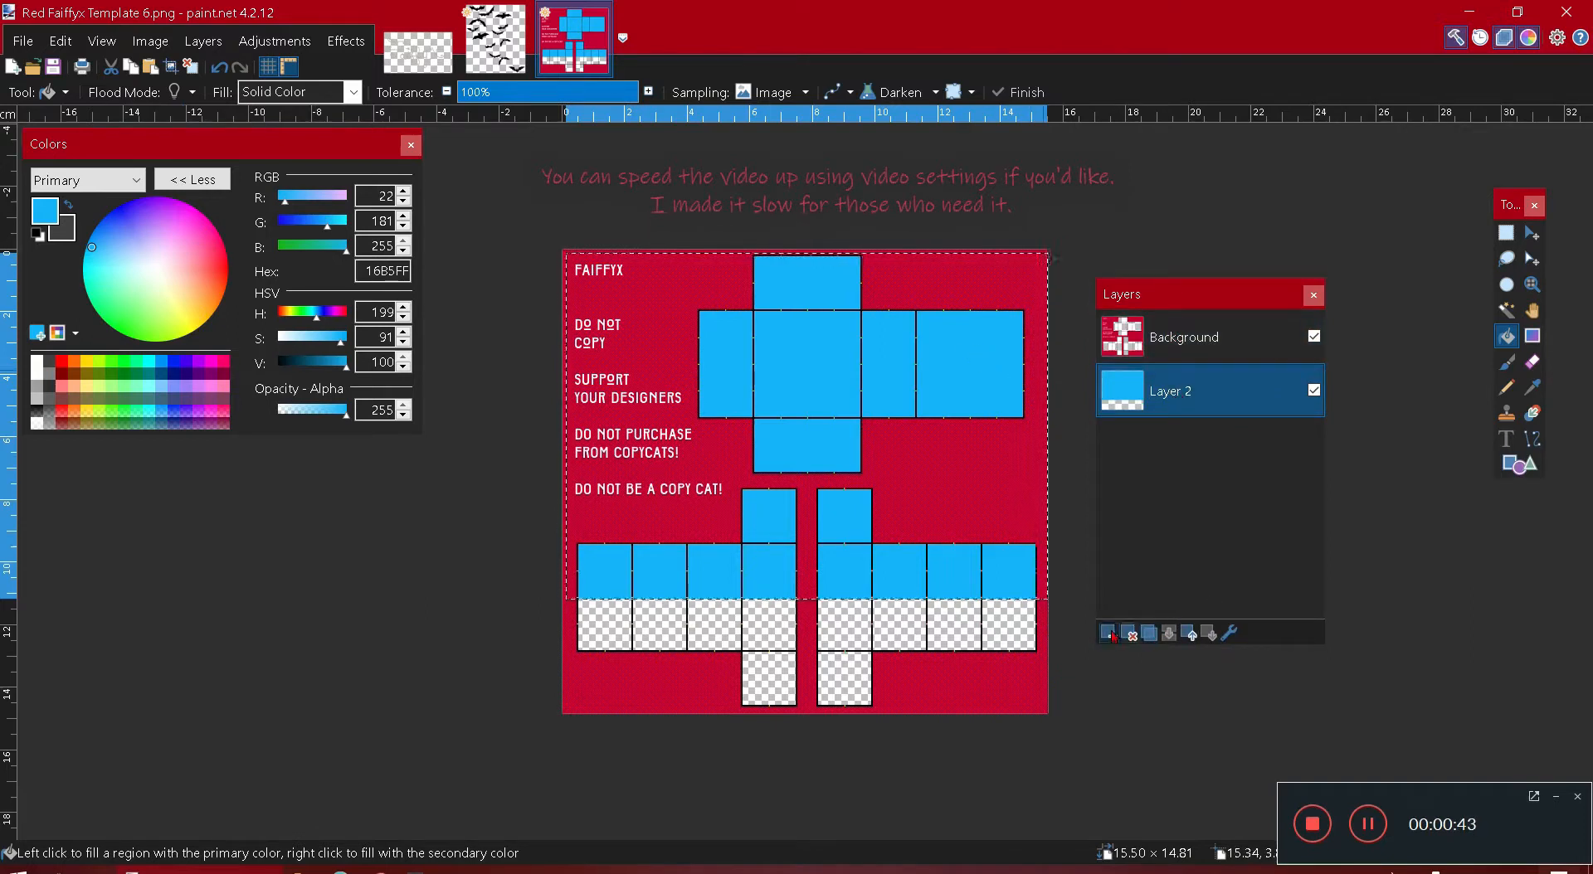
double_click(1158, 397)
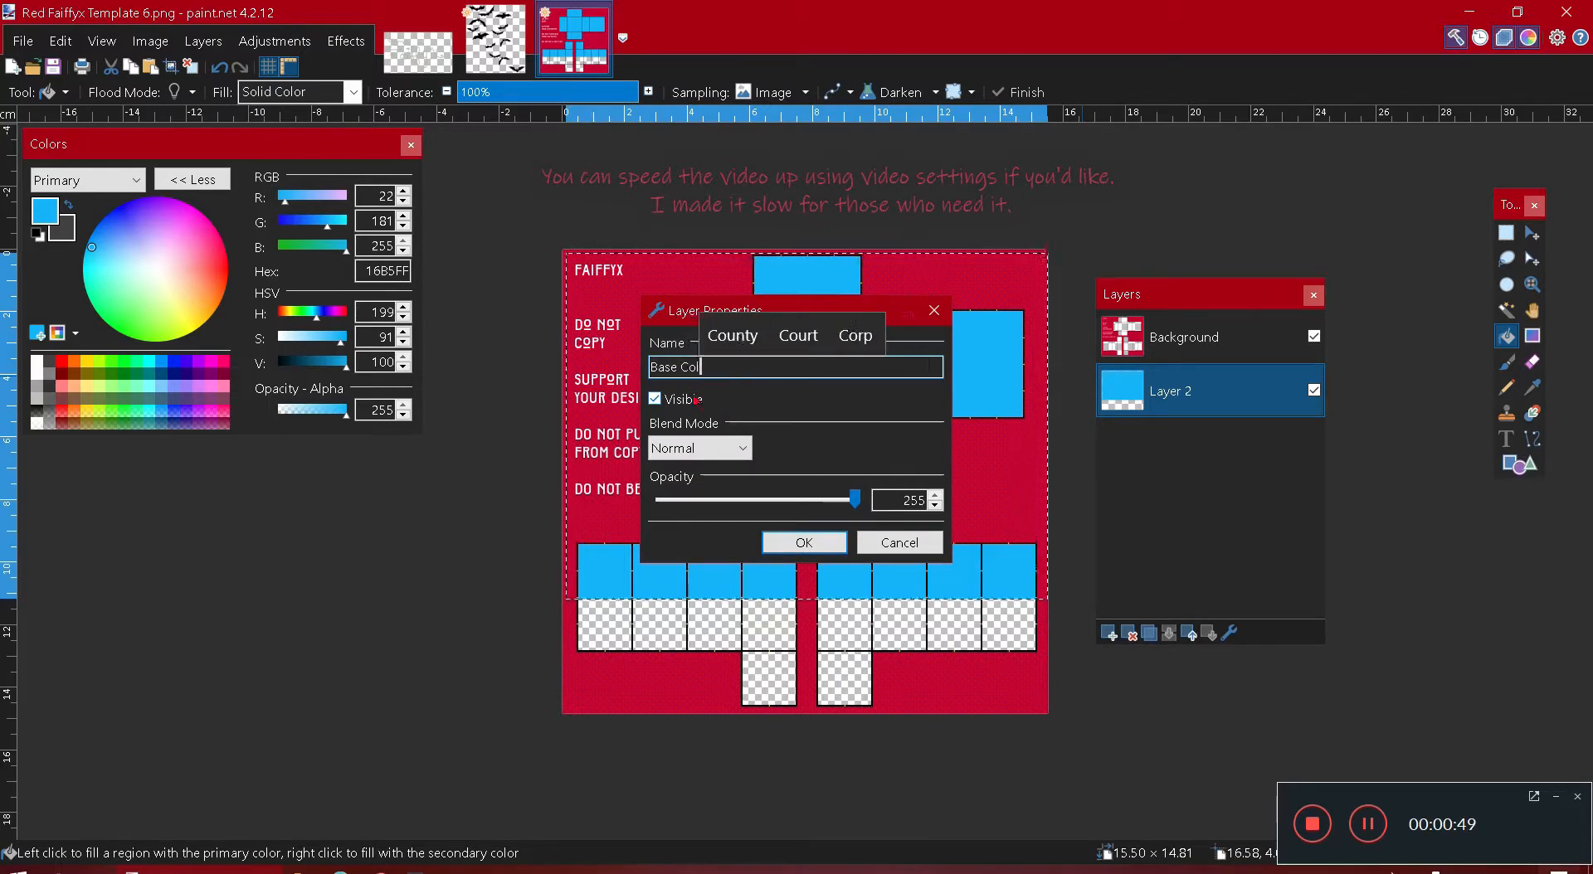
key(Return)
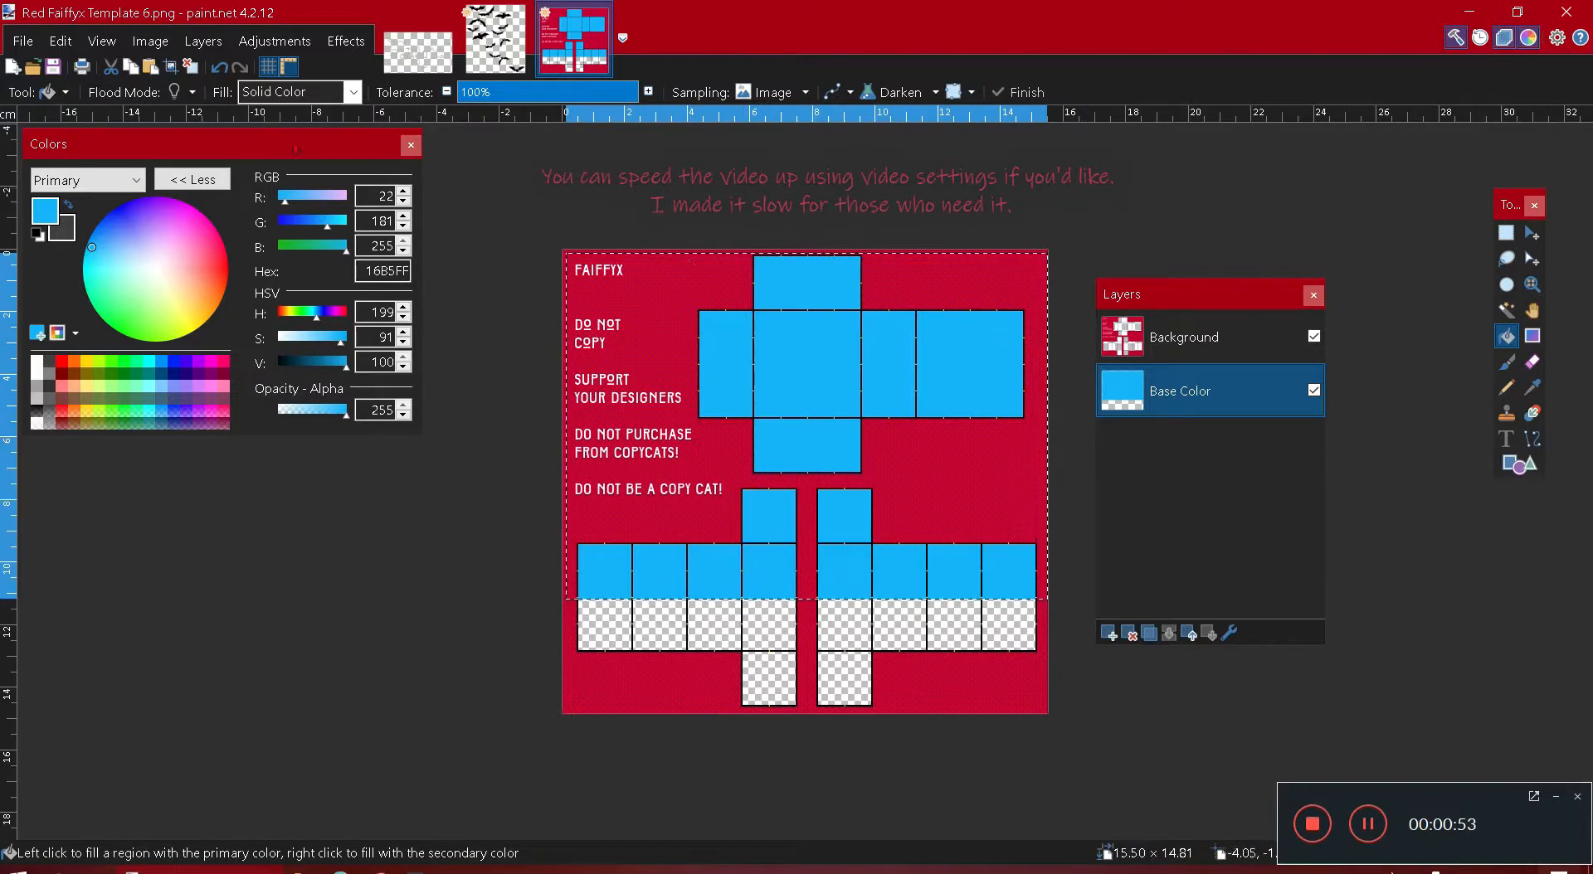
click(181, 92)
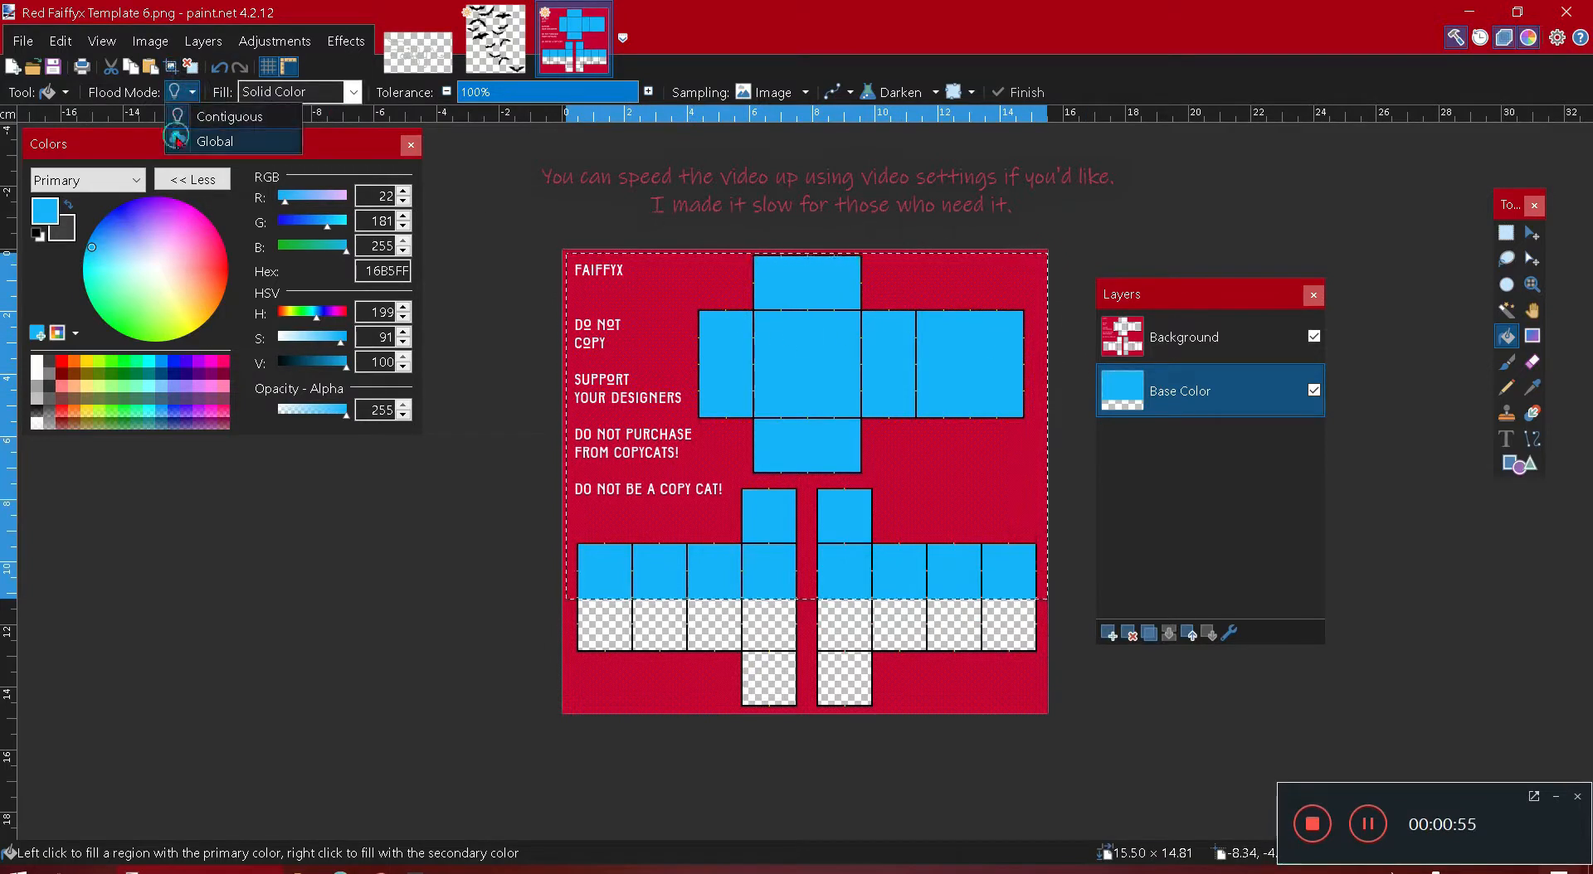
click(178, 118)
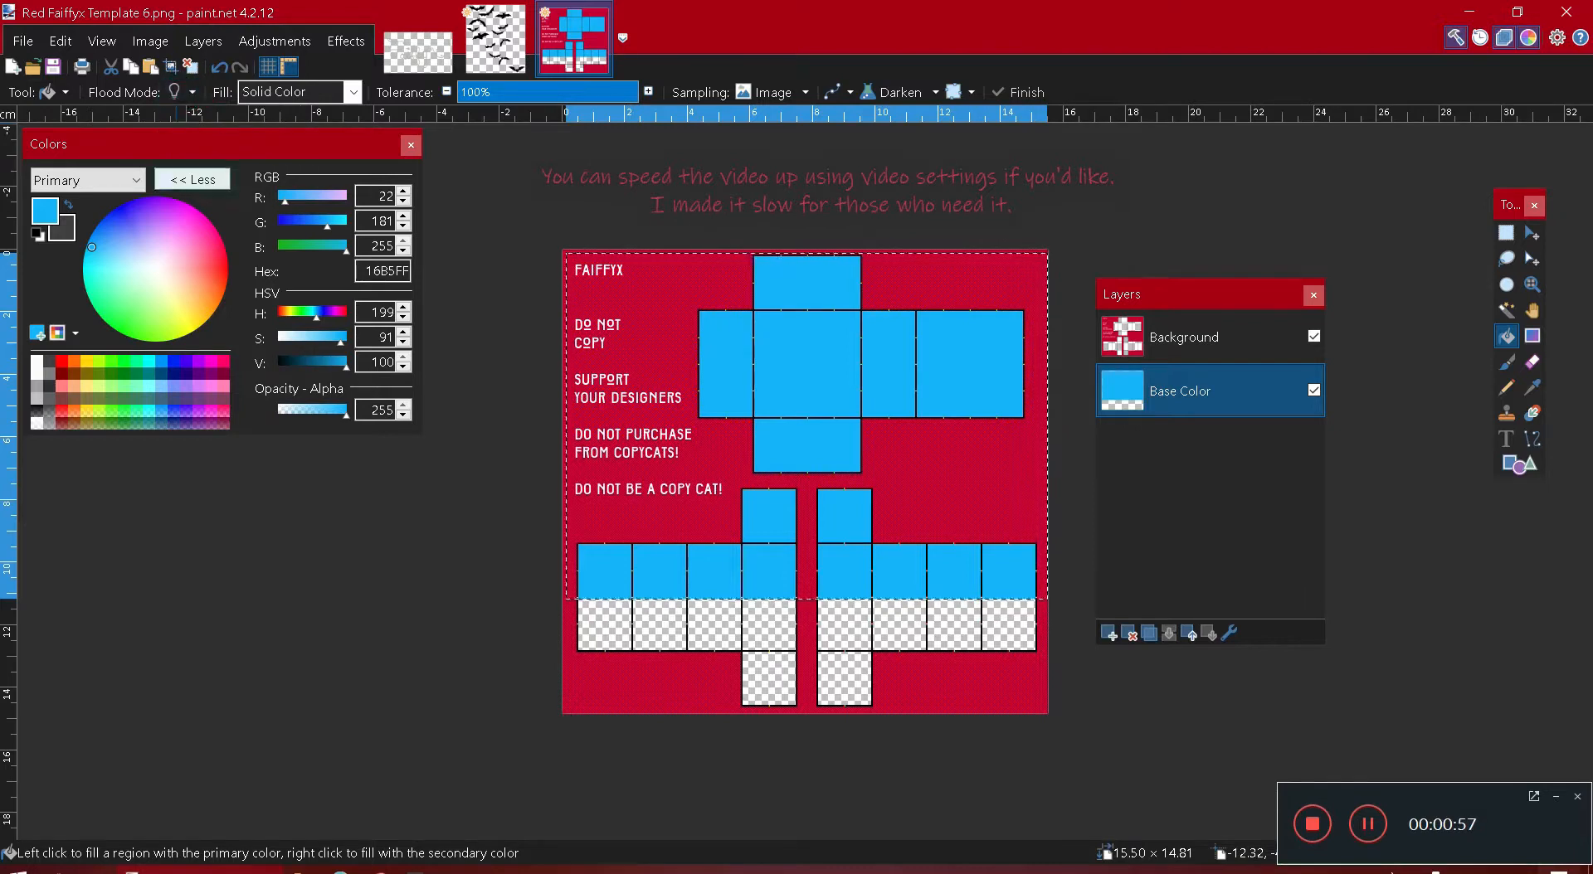
- Add a layer above Base Color and set up the Paintbrush with dark blue 031D28 and a brush width of 13
drag(1162, 294, 1237, 231)
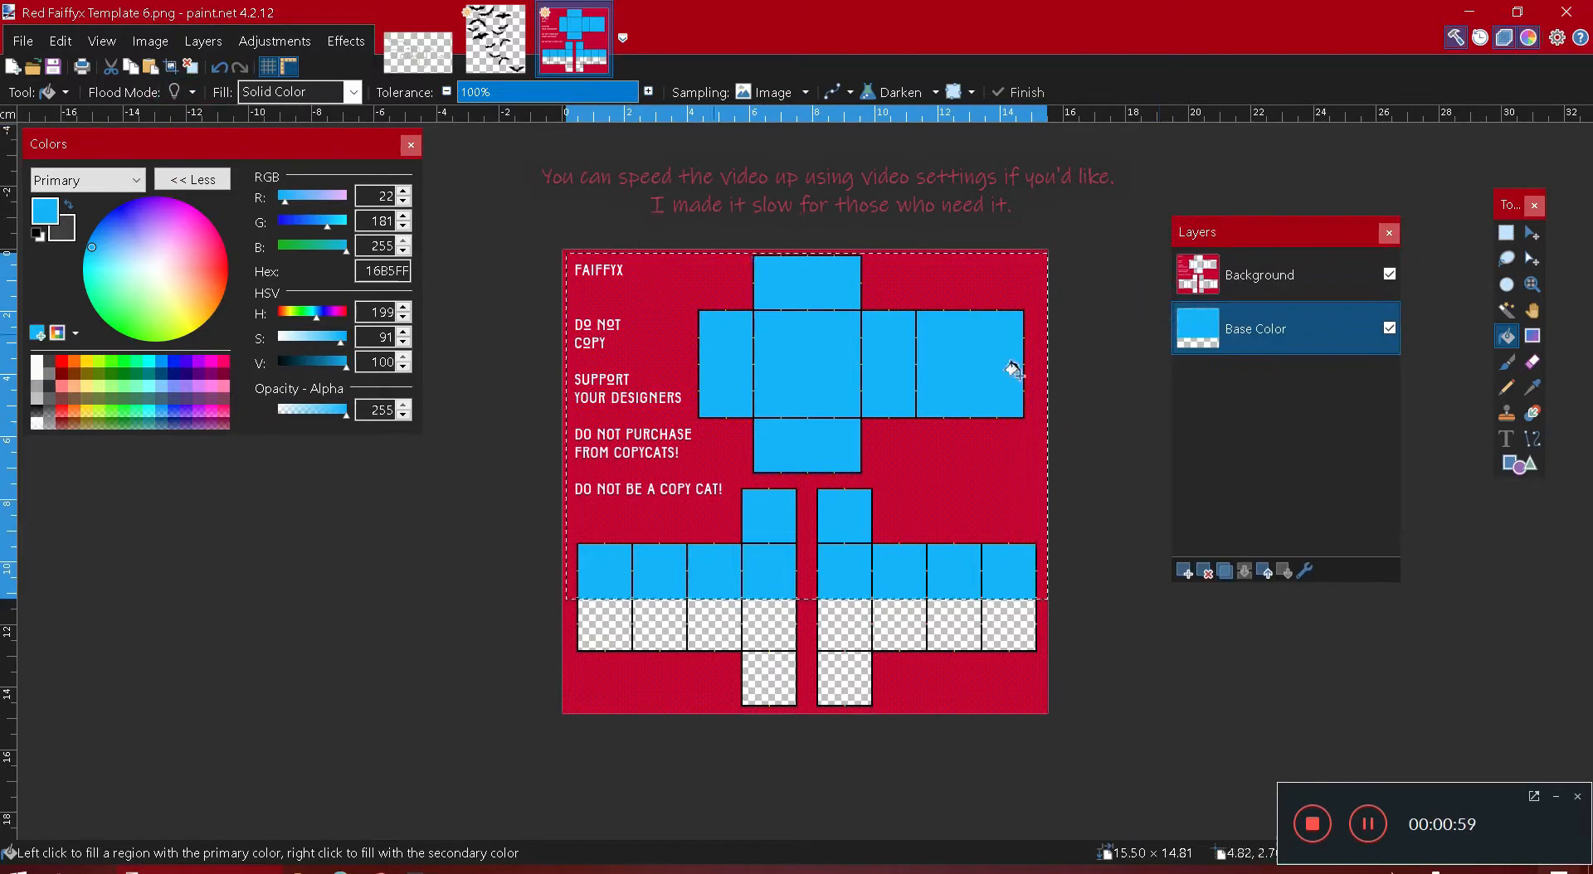
click(1184, 571)
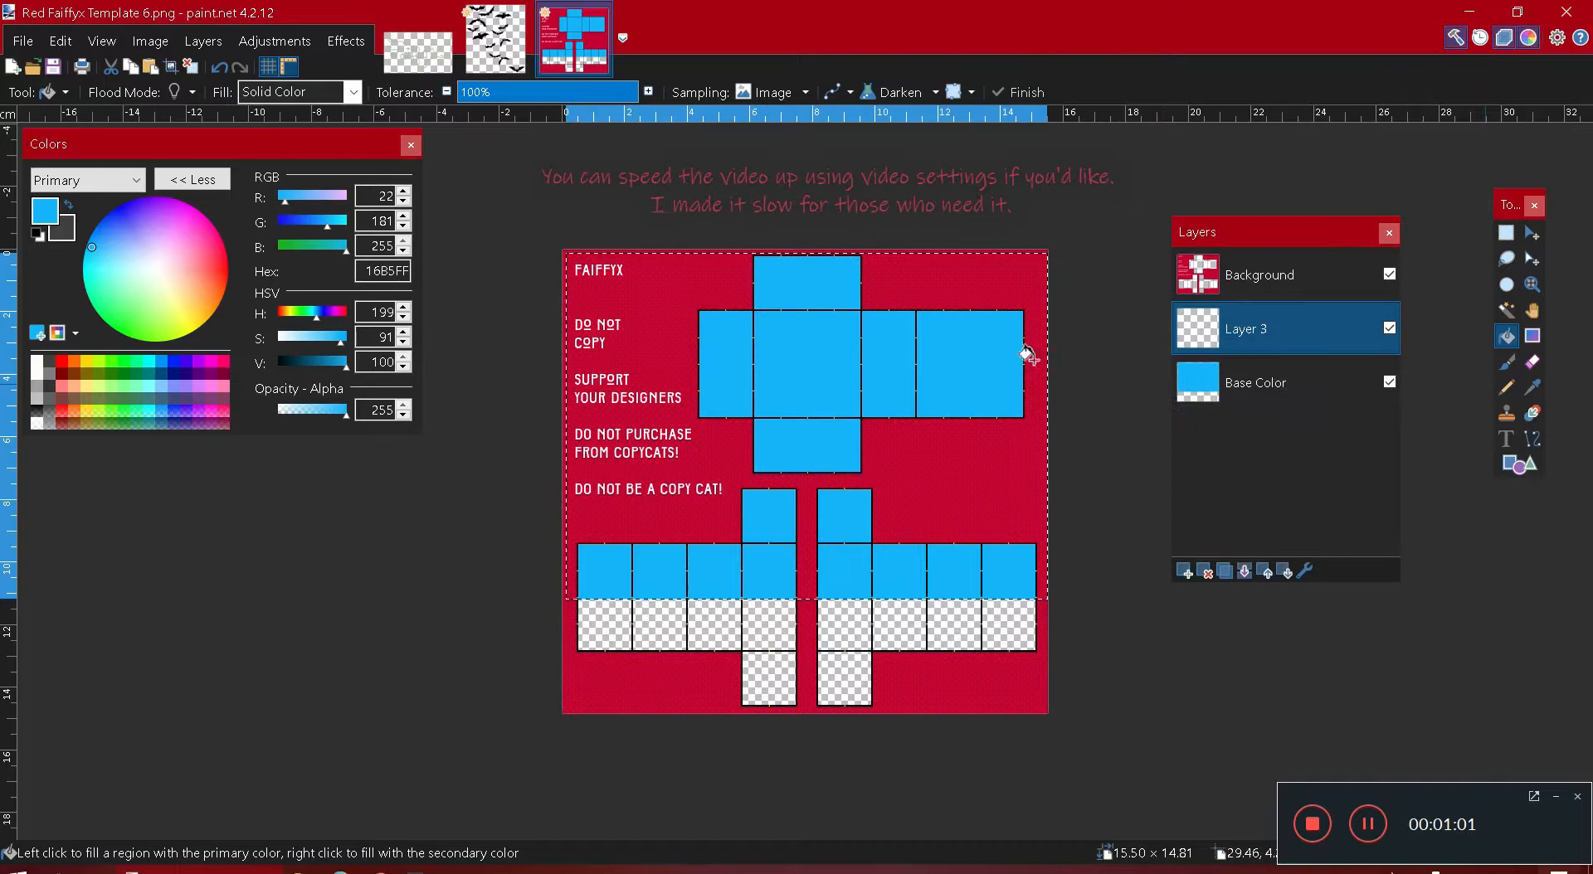
drag(310, 367, 289, 366)
click(1506, 362)
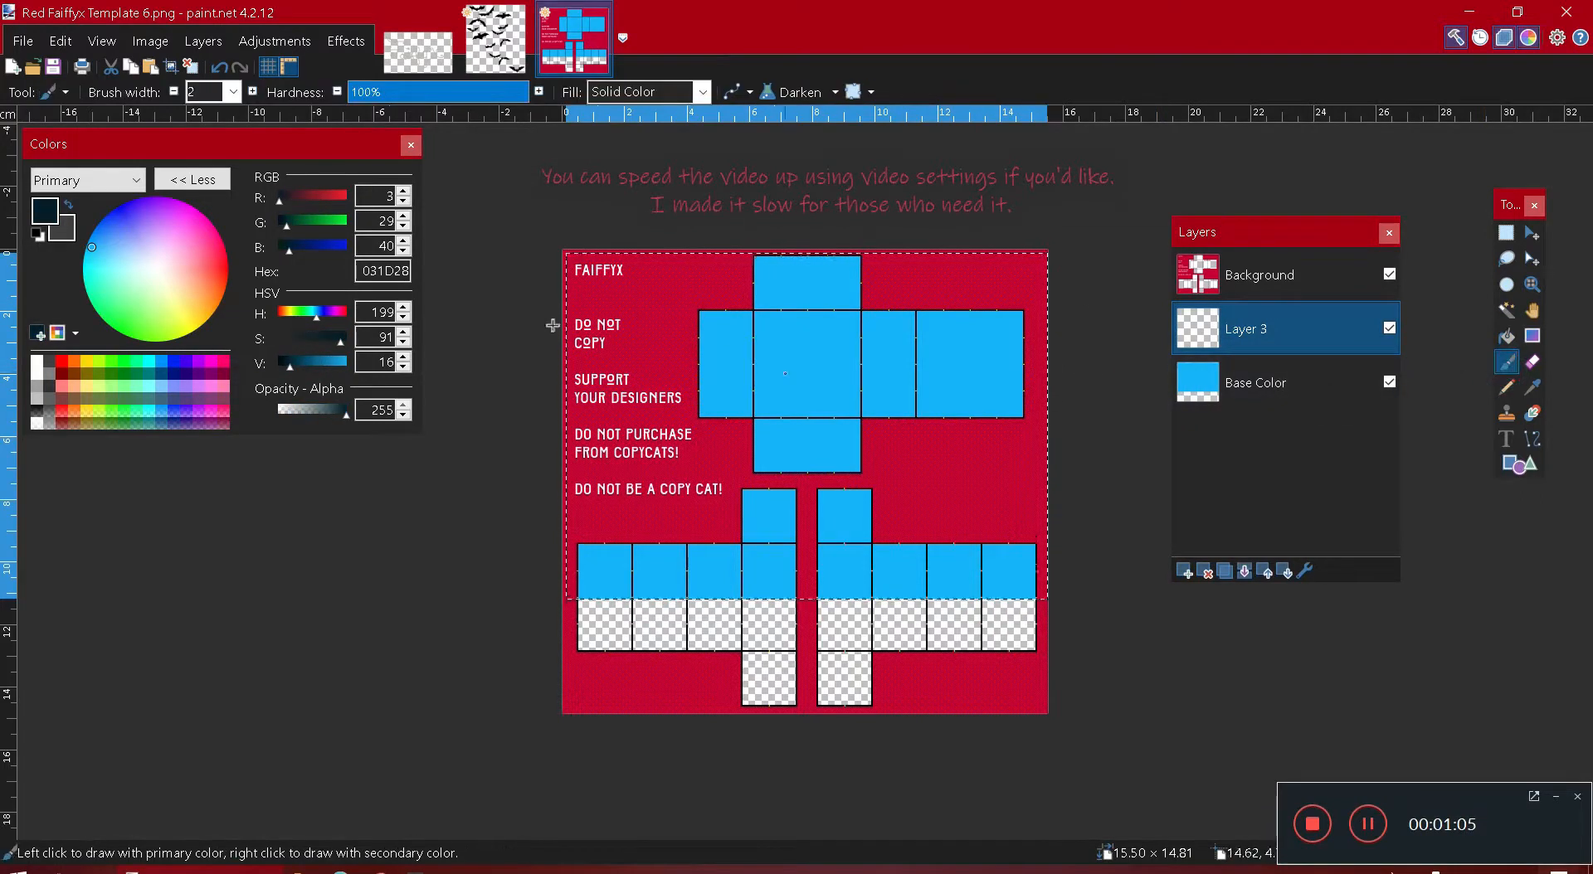
click(233, 92)
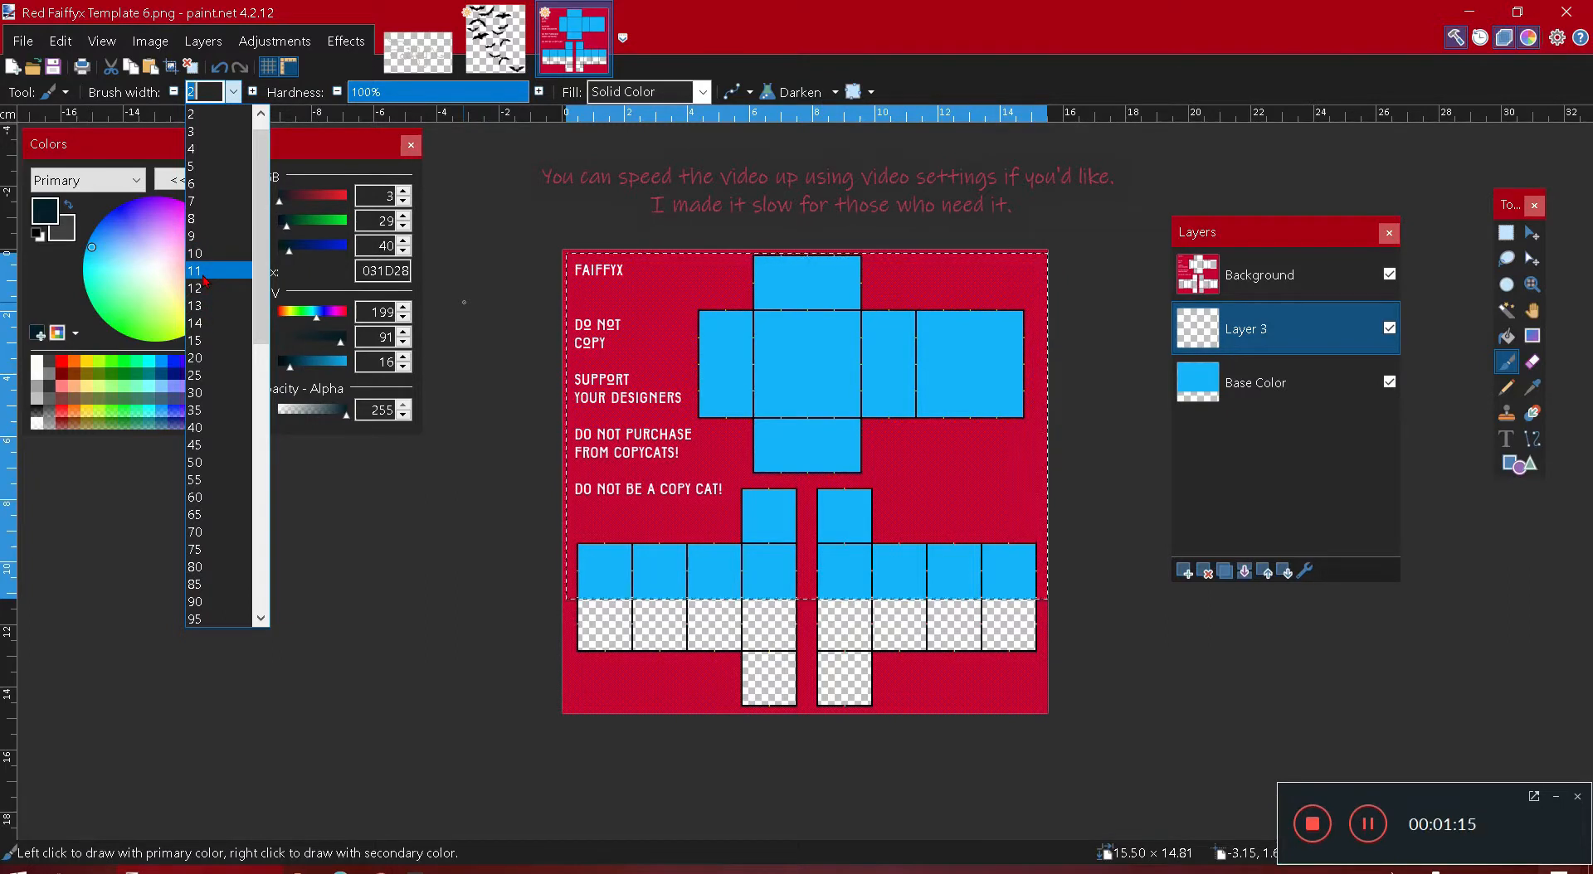
click(205, 271)
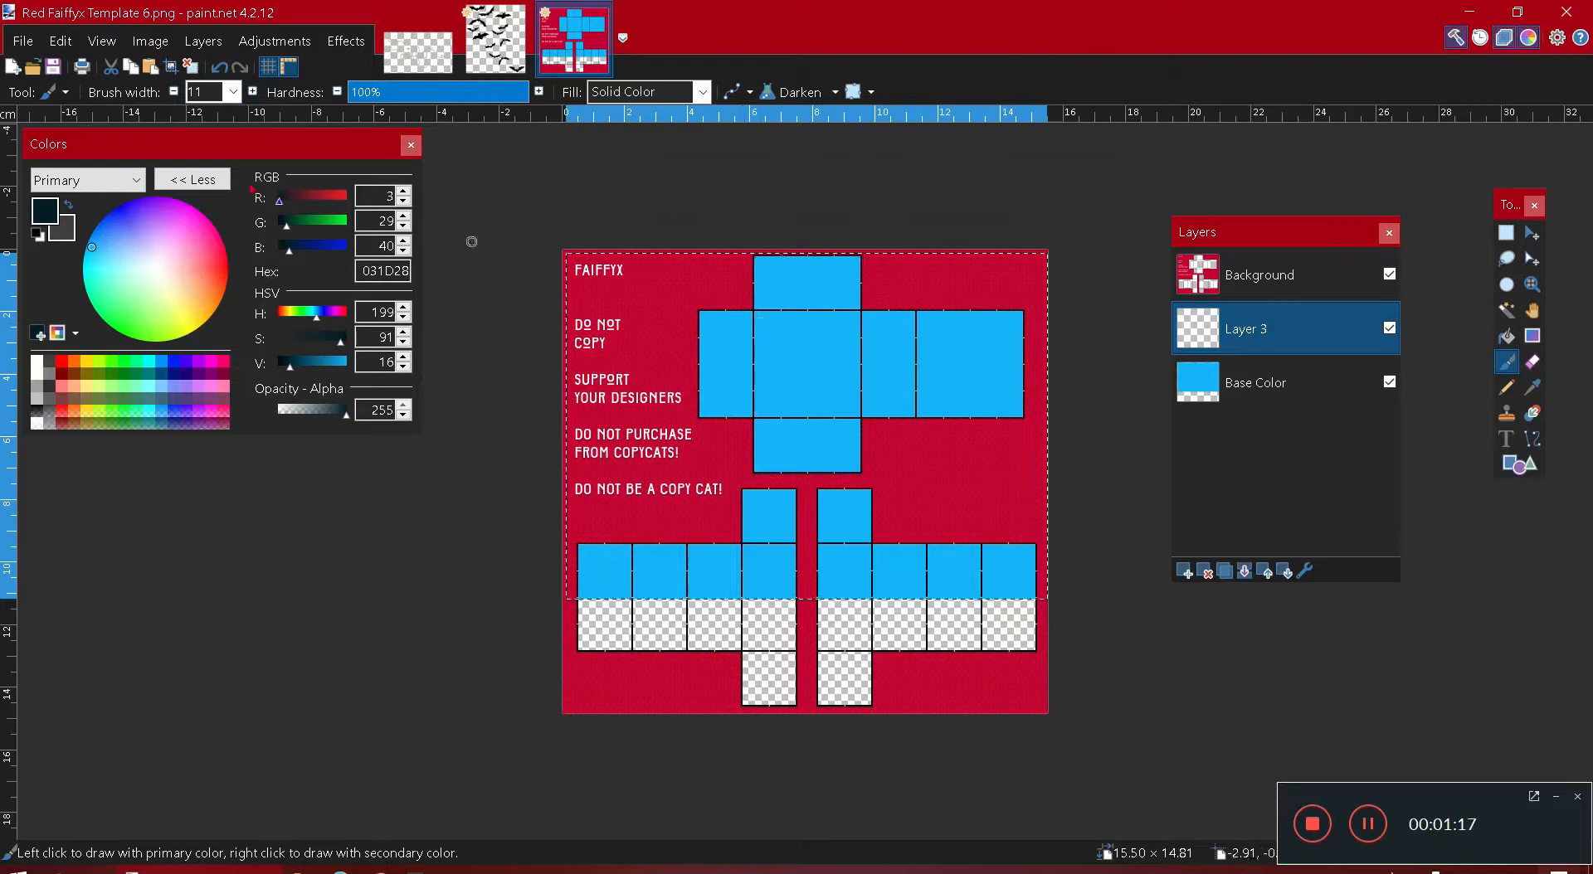
click(233, 92)
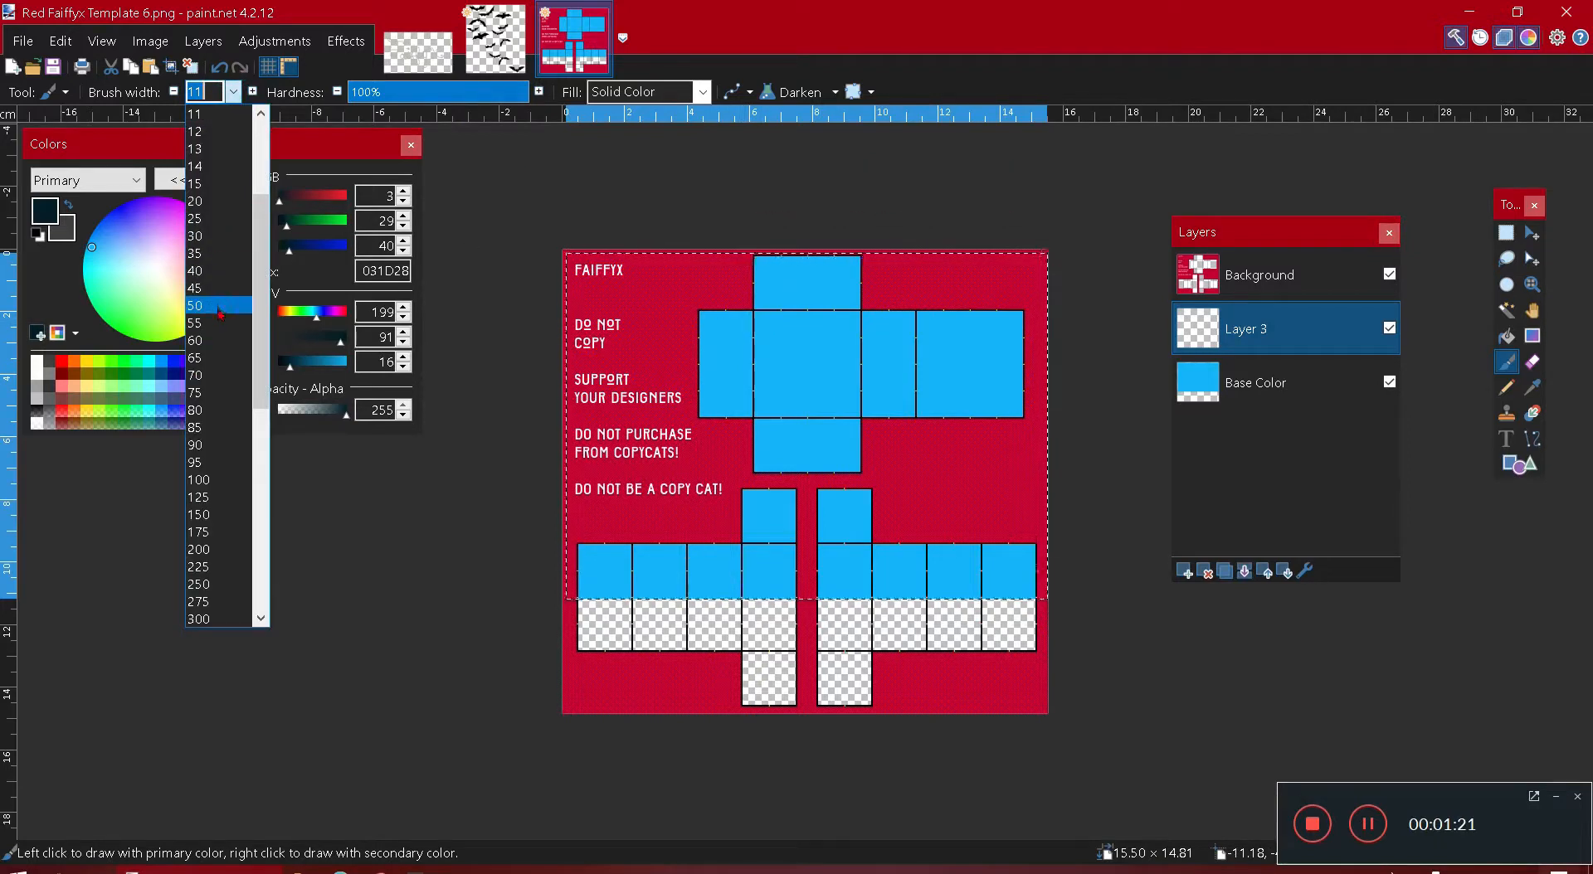
click(215, 149)
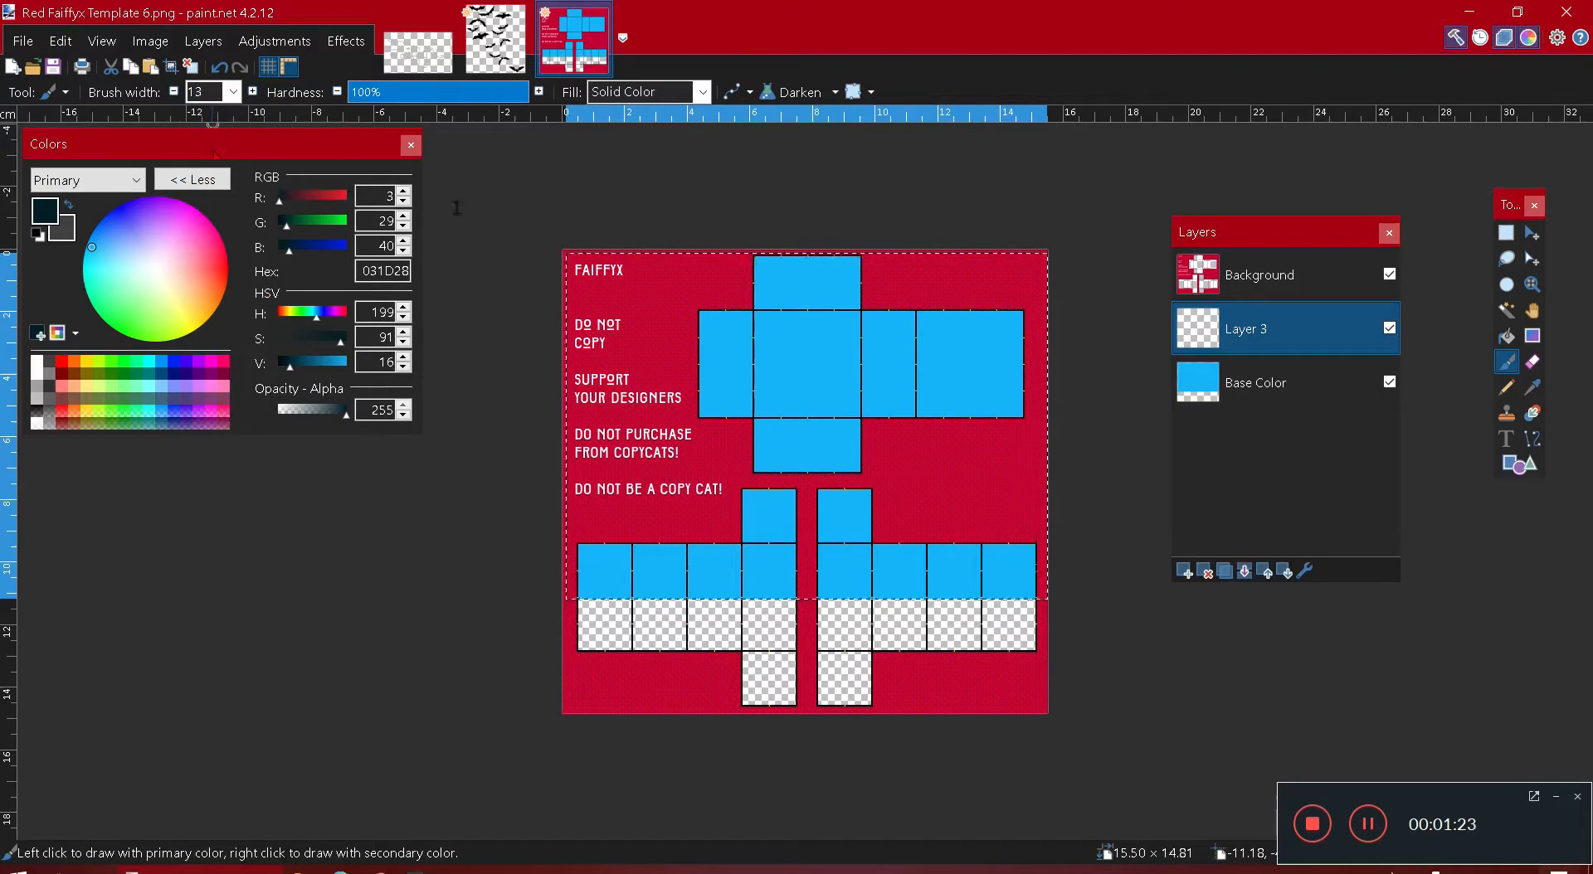
- Paint wavy dark shading strokes along all edges and fold lines of the torso panels, undoing the misdrawn stroke
scroll(779, 416, up, 1)
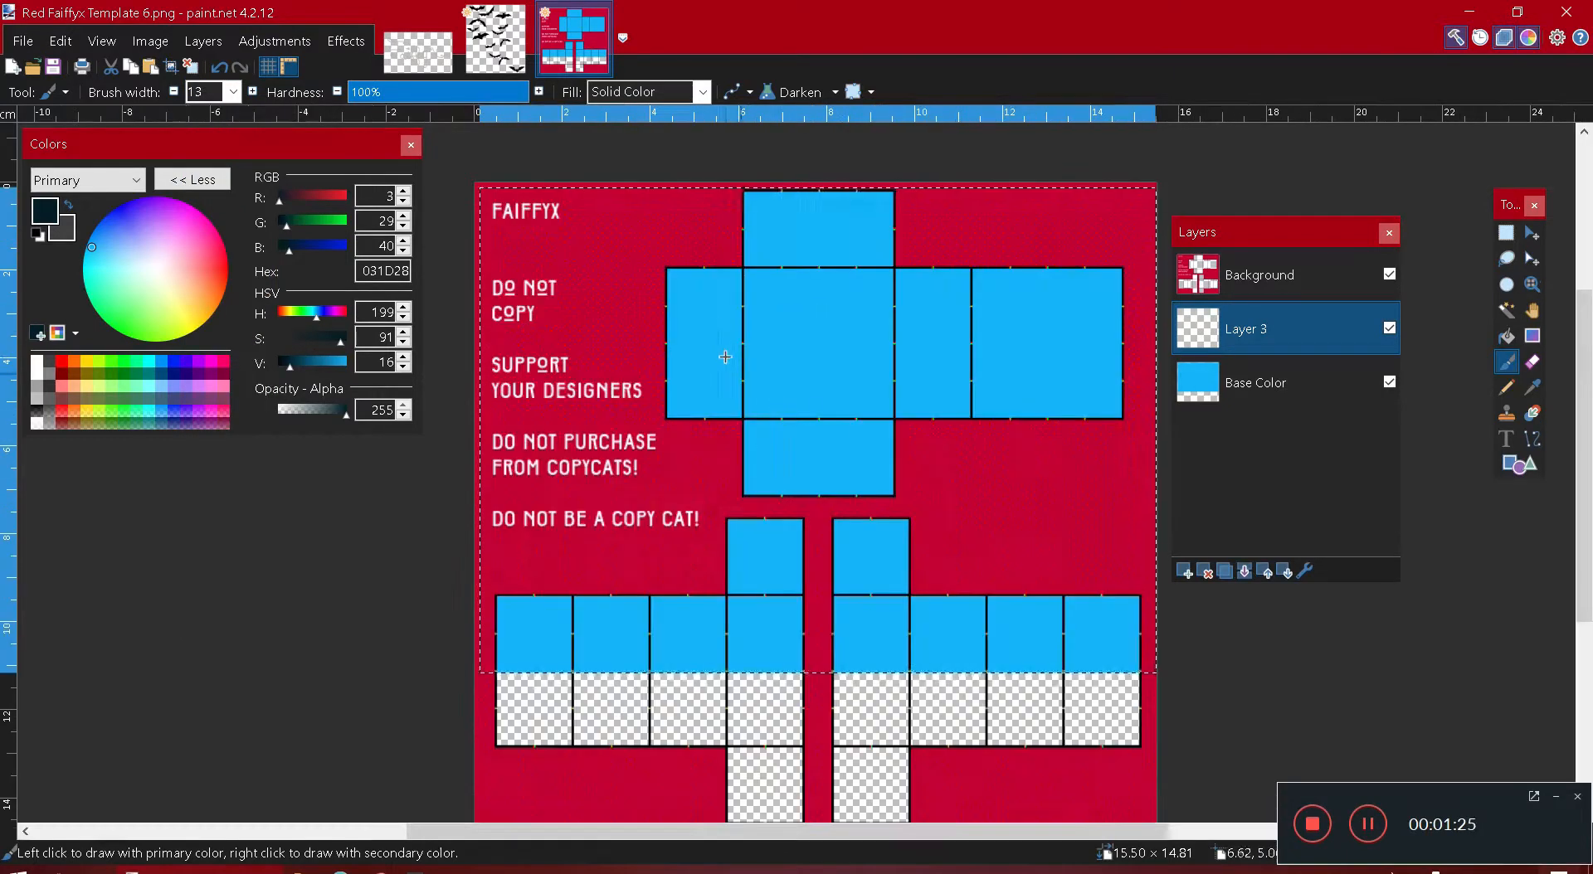
drag(741, 269, 741, 408)
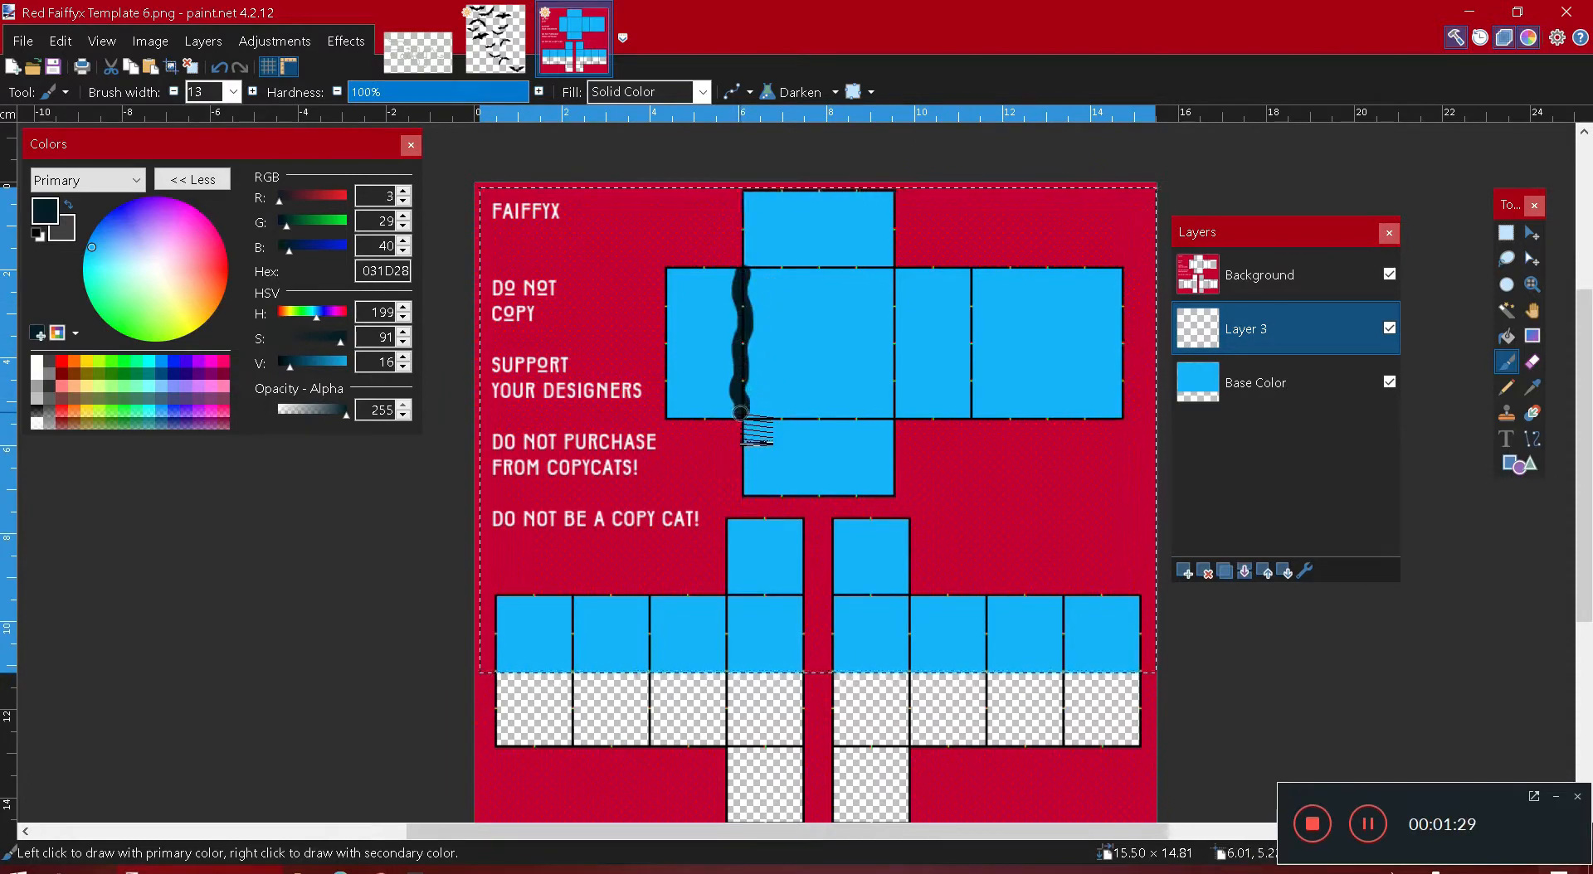
drag(669, 267, 668, 407)
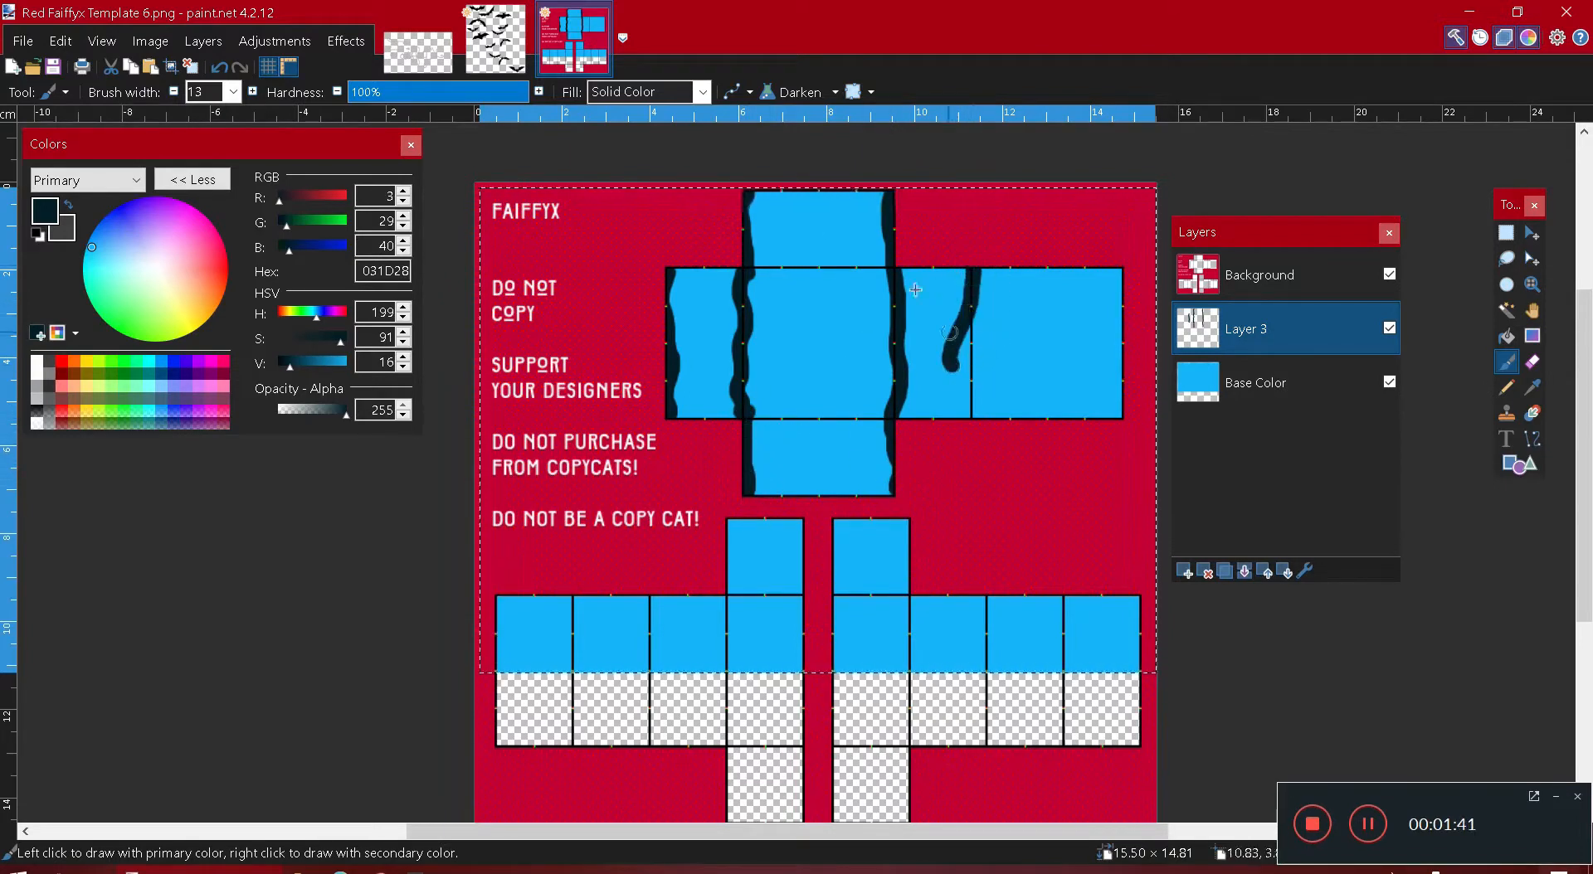
click(222, 70)
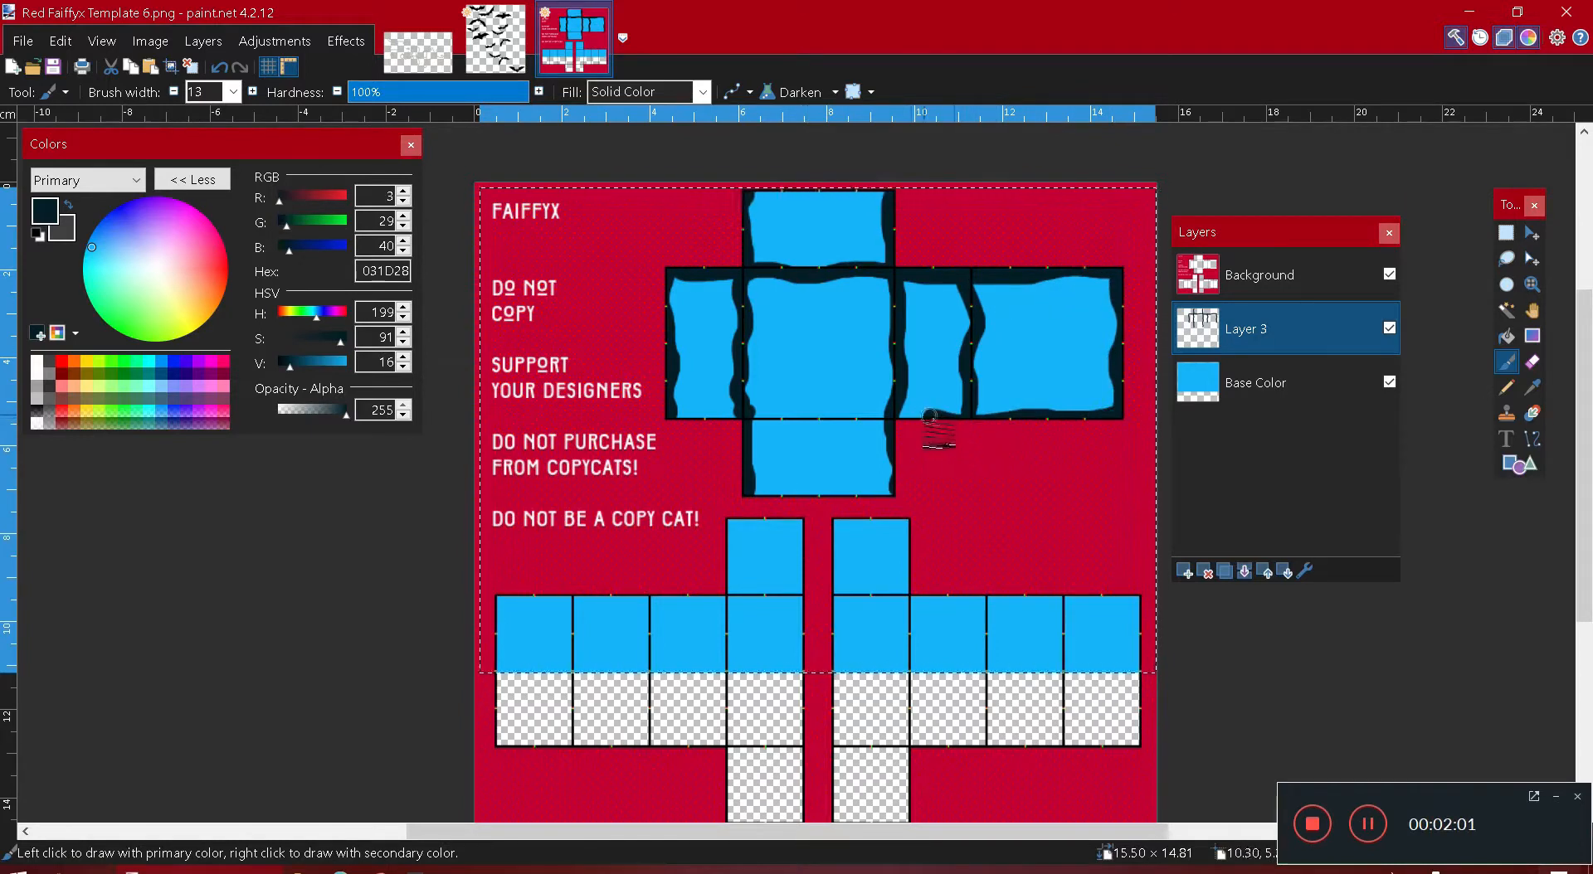
drag(860, 421, 672, 425)
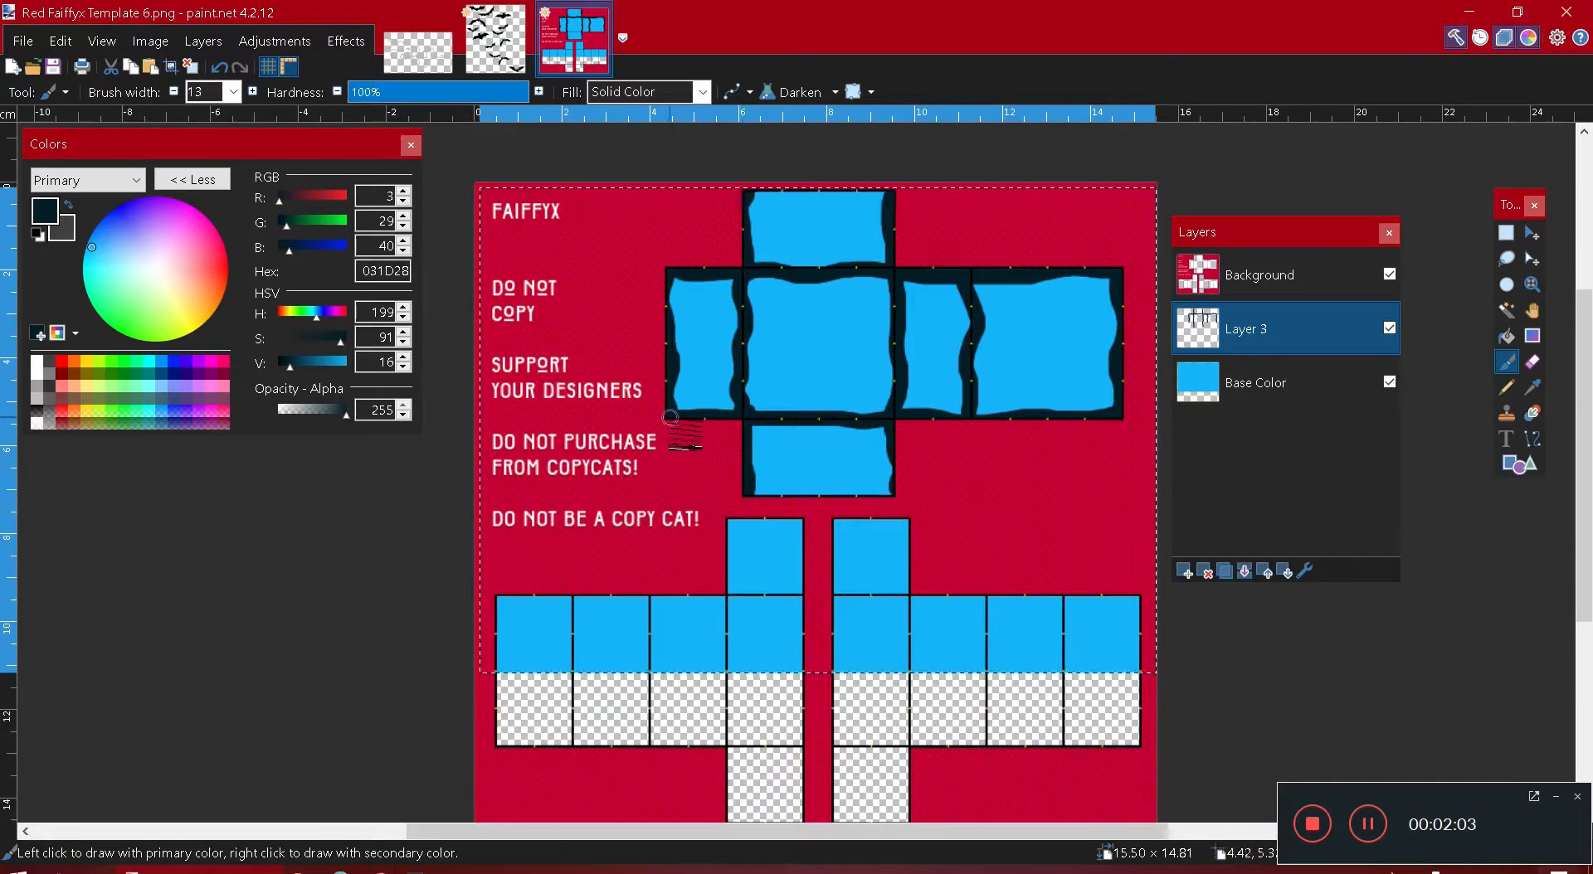
mouse_move(757, 460)
mouse_down()
mouse_move(760, 502)
mouse_move(900, 494)
mouse_up()
scroll(899, 493, down, 1)
scroll(863, 444, up, 2)
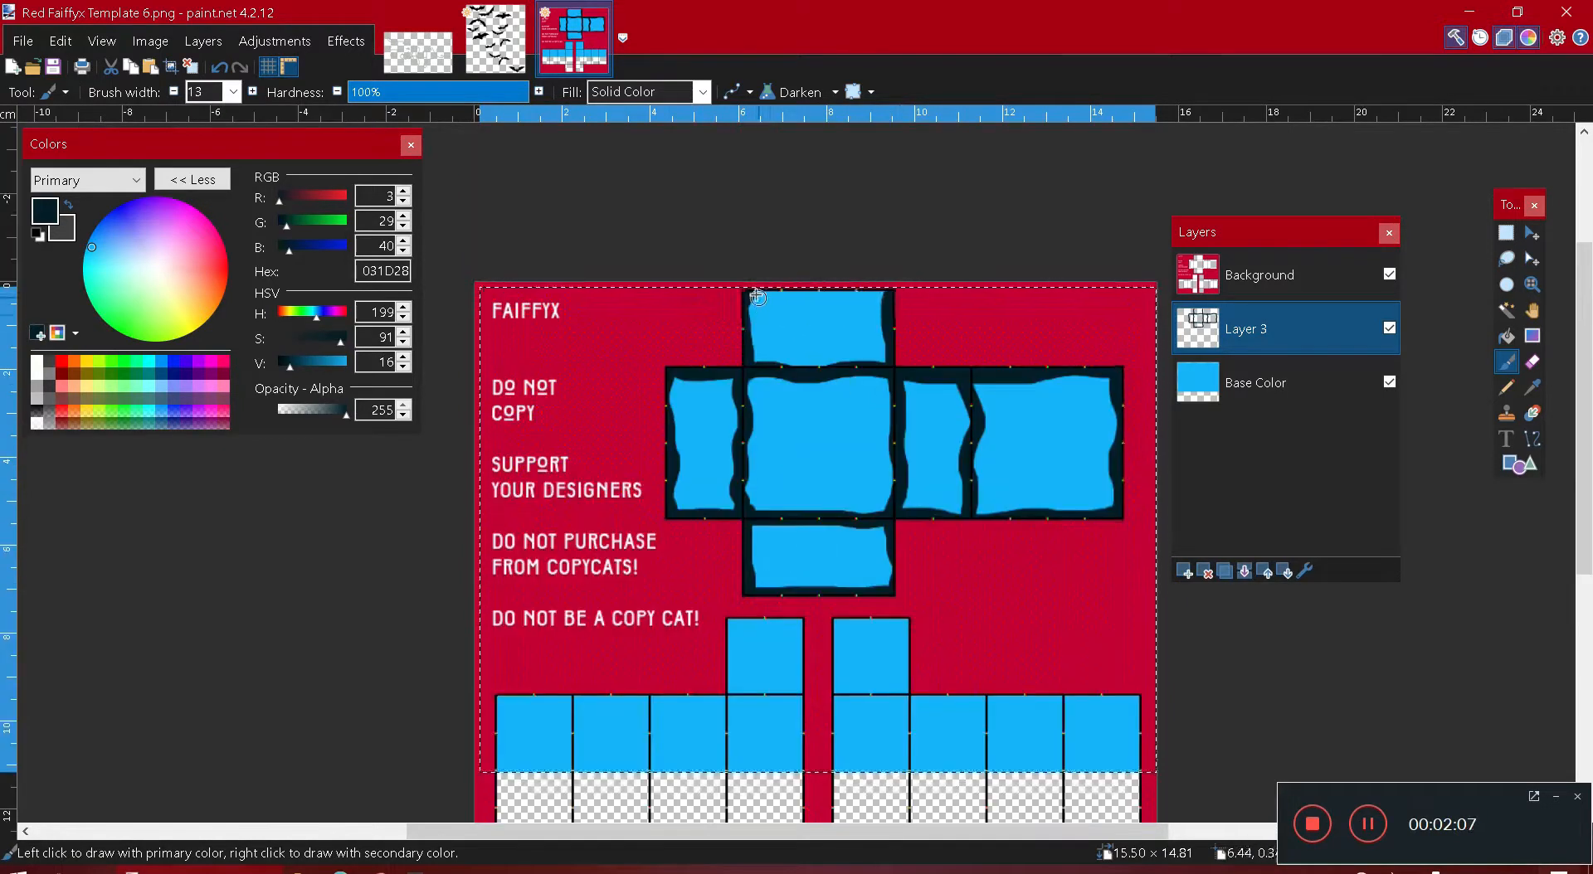
drag(752, 292, 886, 295)
- Paint wavy dark shading strokes along the panel edges of the left sleeve, within the blue area
scroll(763, 433, down, 2)
drag(730, 422, 727, 571)
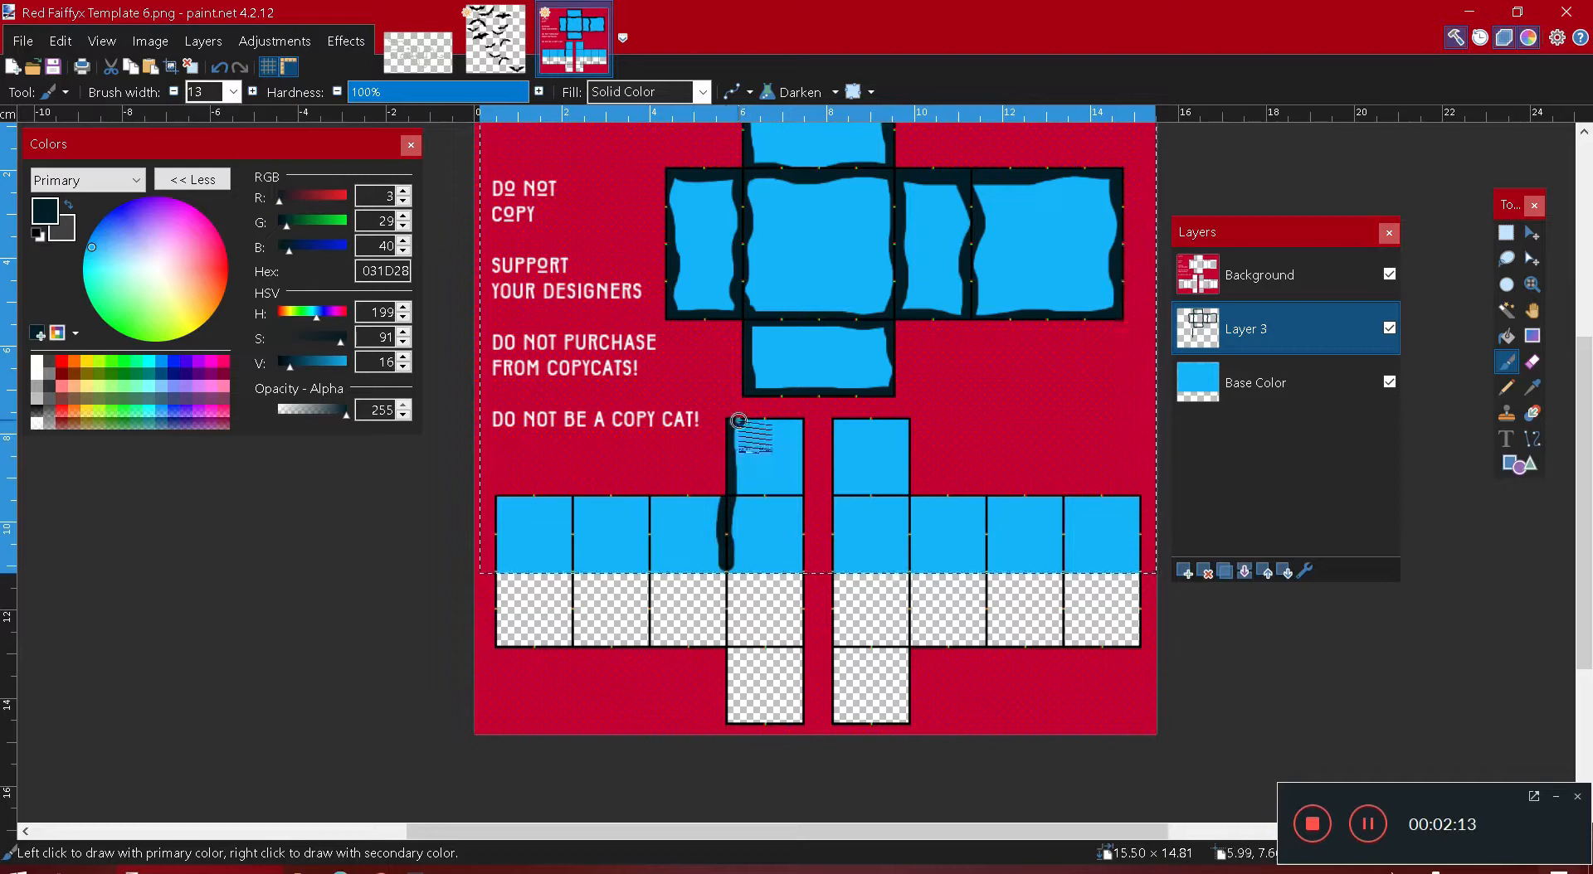
mouse_move(805, 421)
mouse_down()
mouse_move(798, 571)
mouse_move(796, 501)
mouse_up()
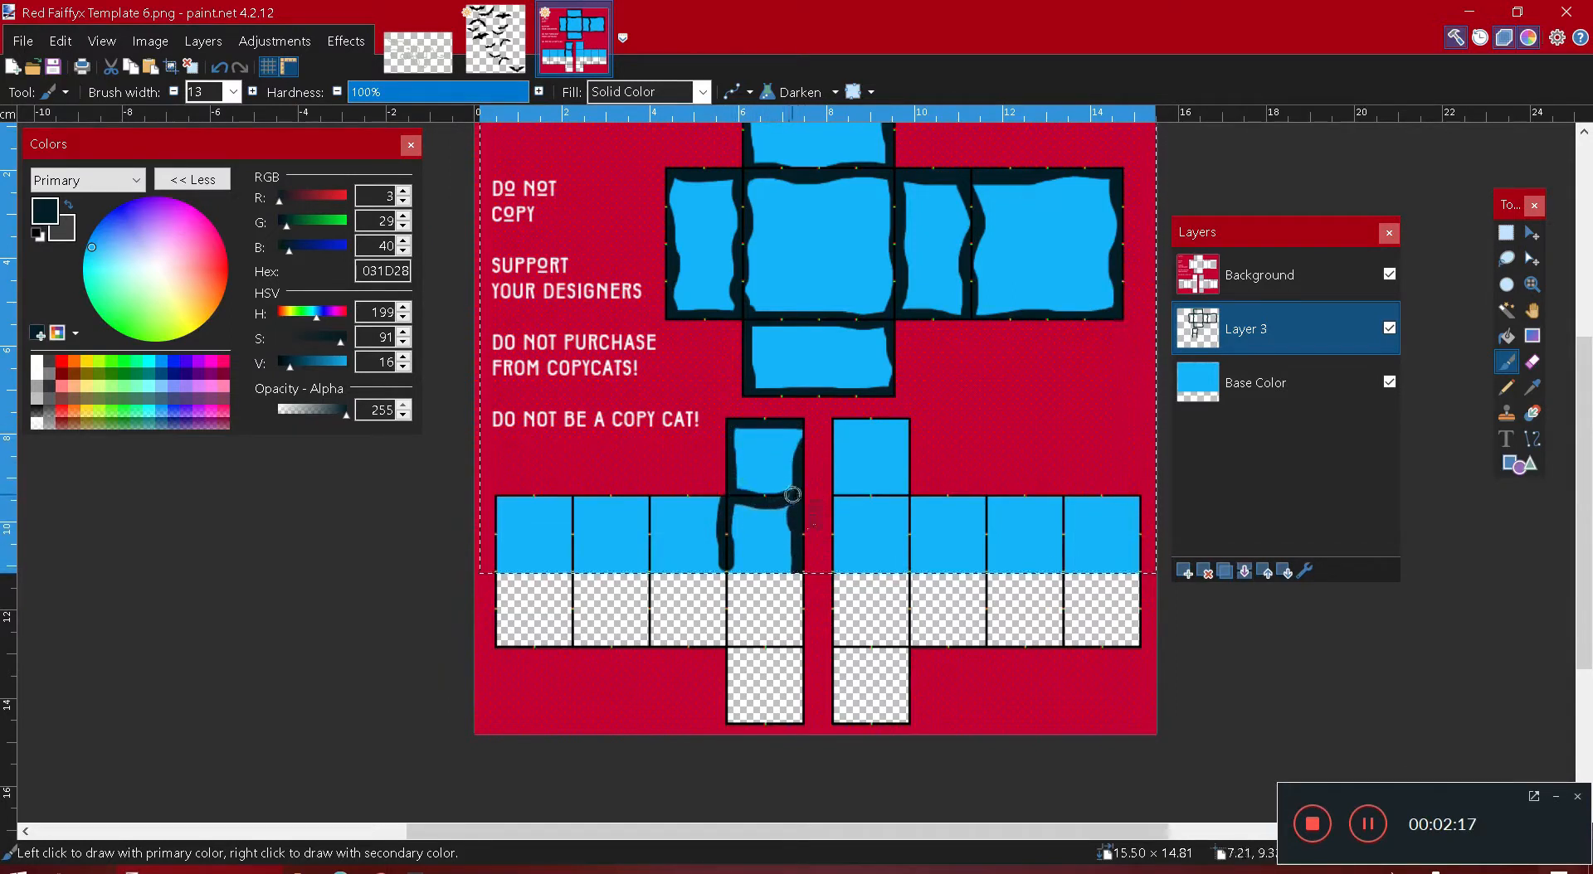
mouse_move(723, 498)
mouse_down()
mouse_move(655, 494)
mouse_move(651, 543)
mouse_up()
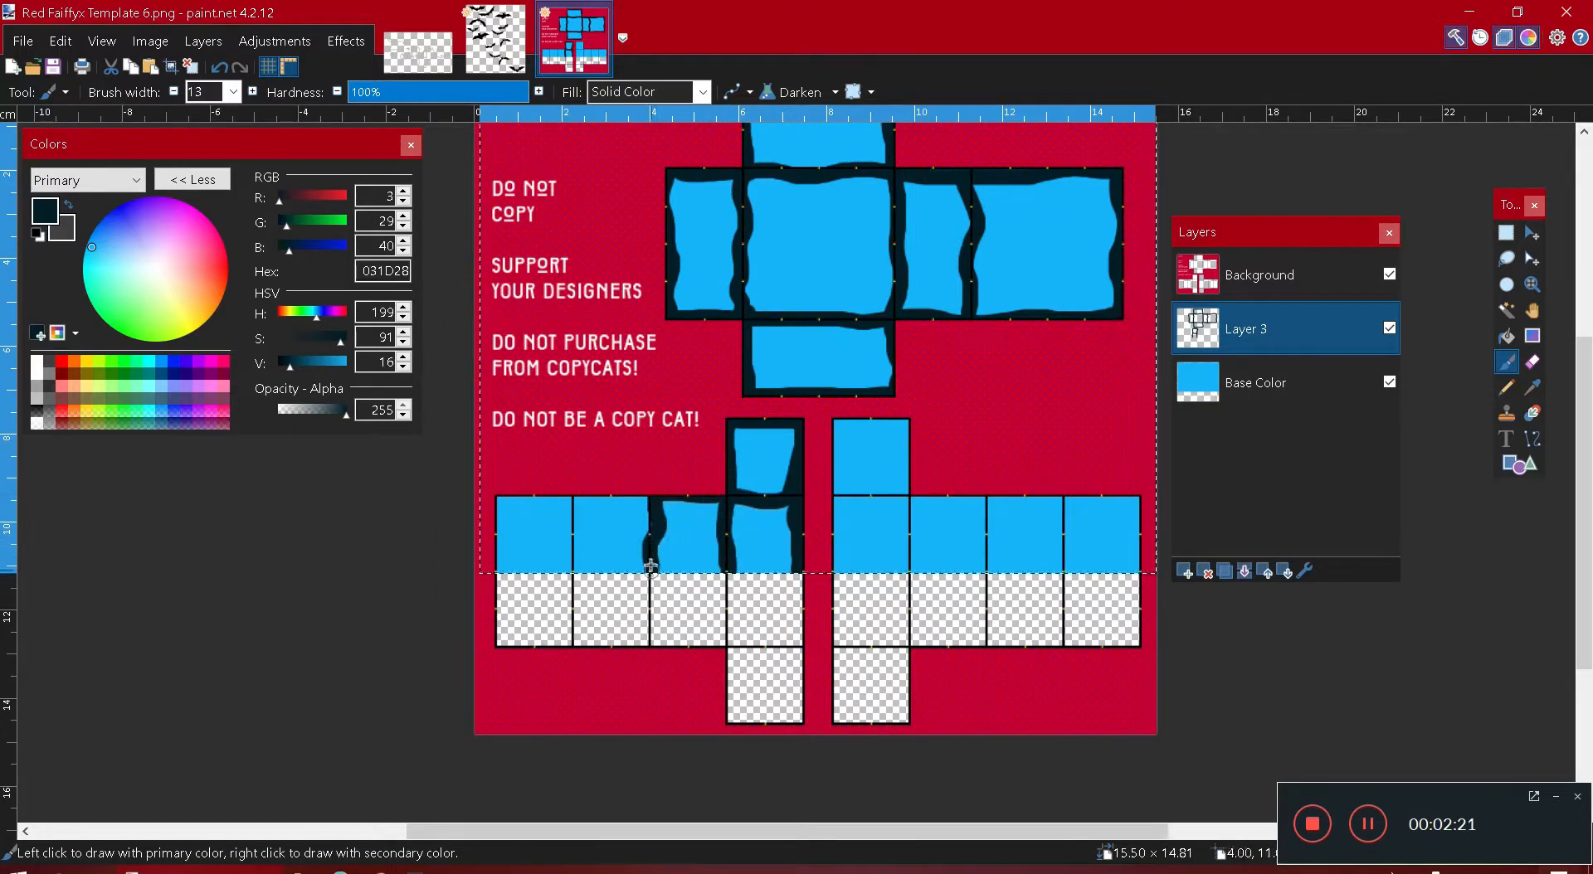
drag(576, 498, 574, 562)
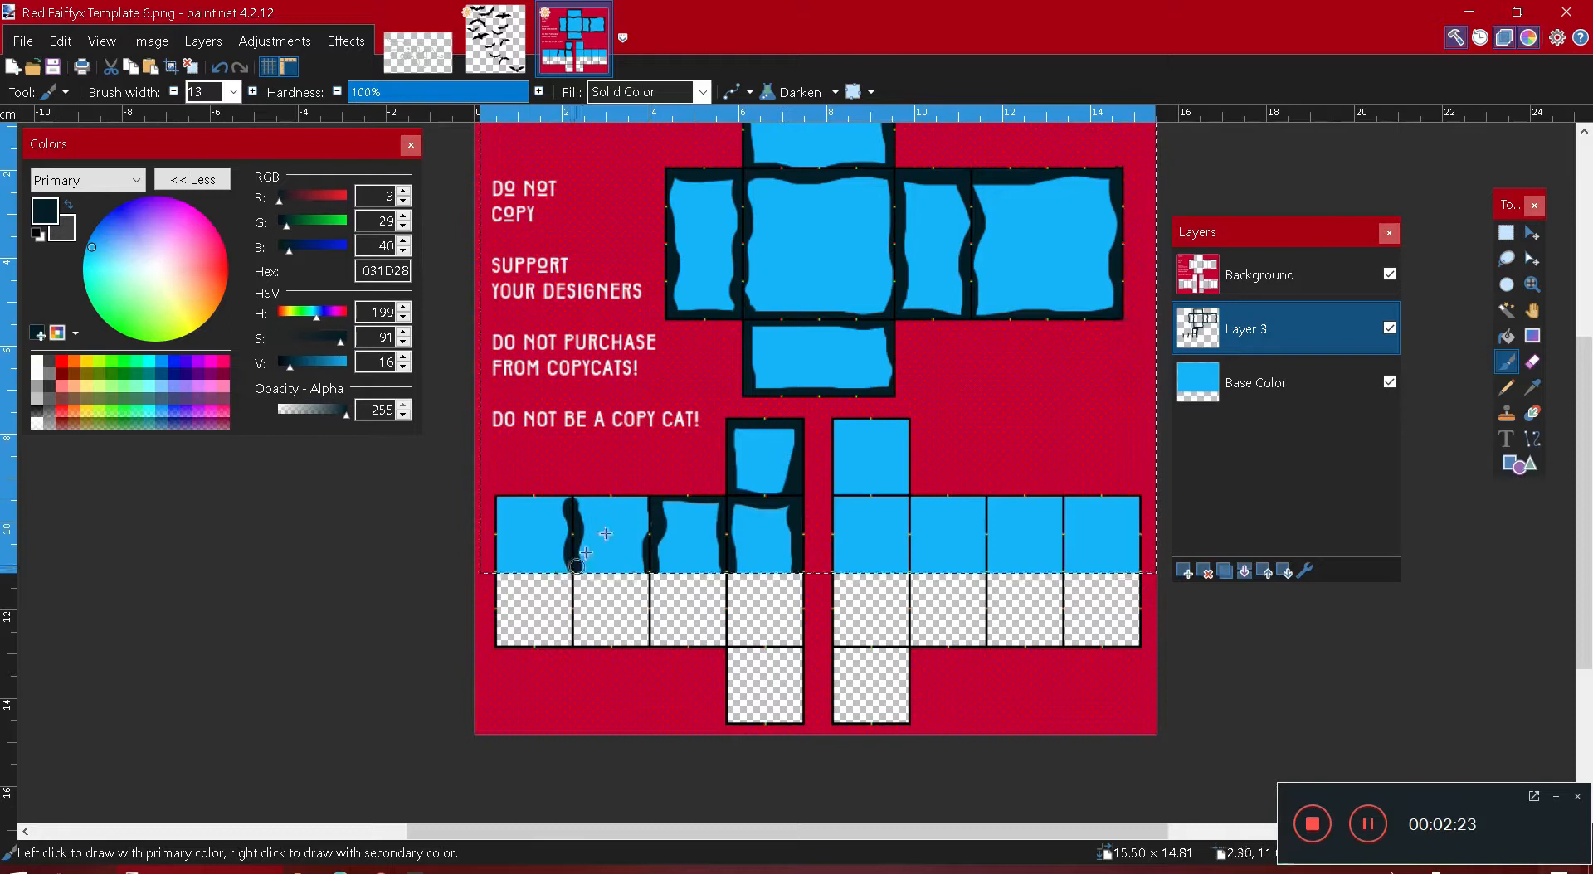
drag(647, 500, 557, 496)
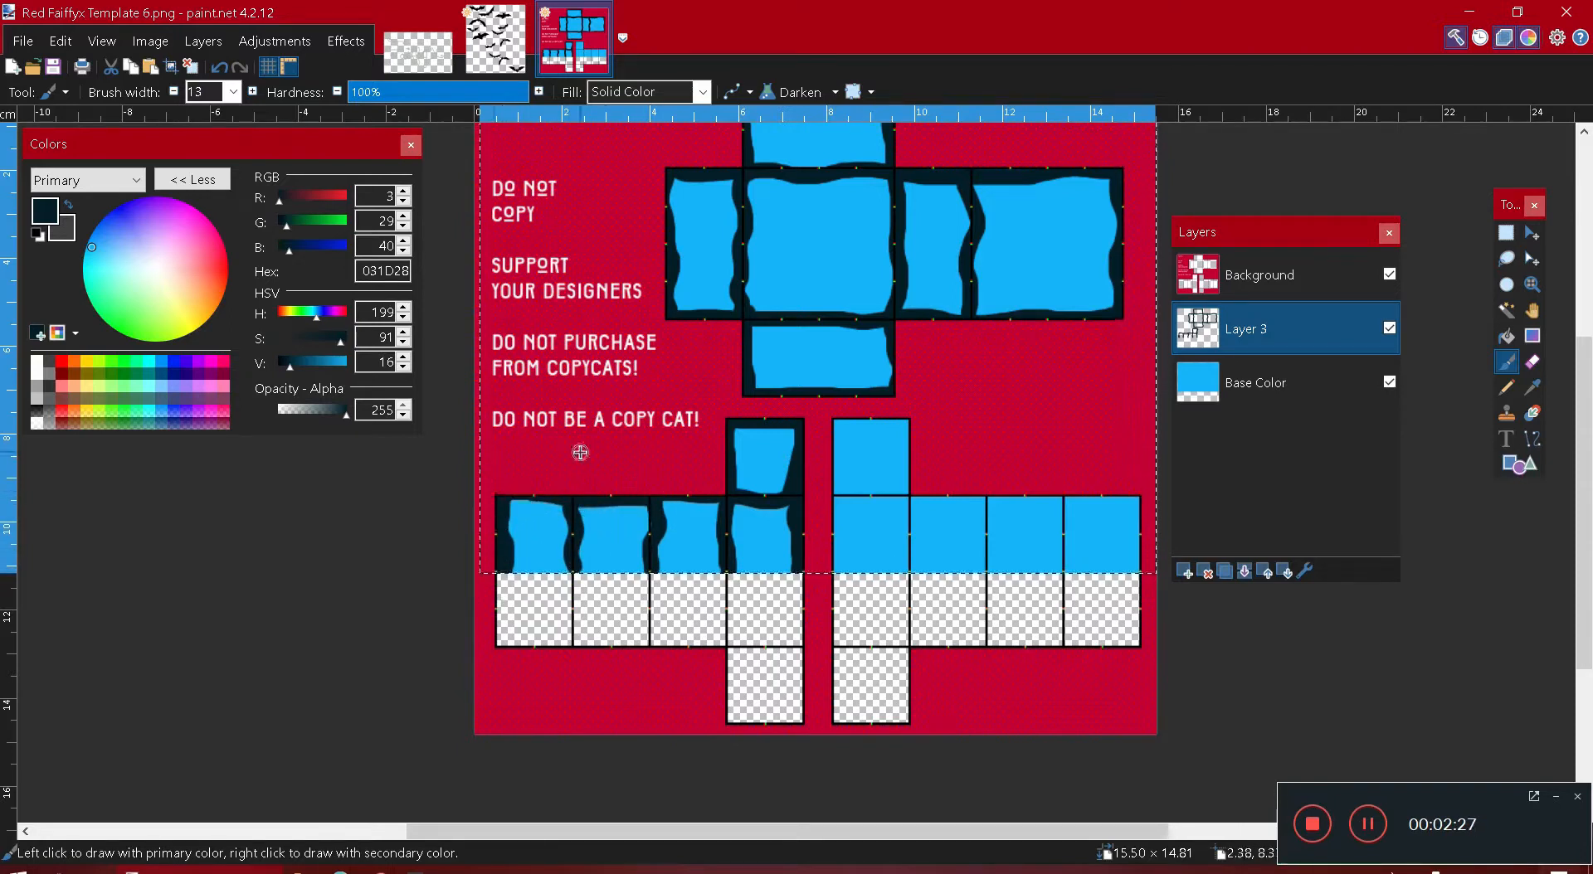
- Paint matching wavy dark shading strokes along the panel edges of the right sleeve, within the blue area
drag(836, 420, 828, 545)
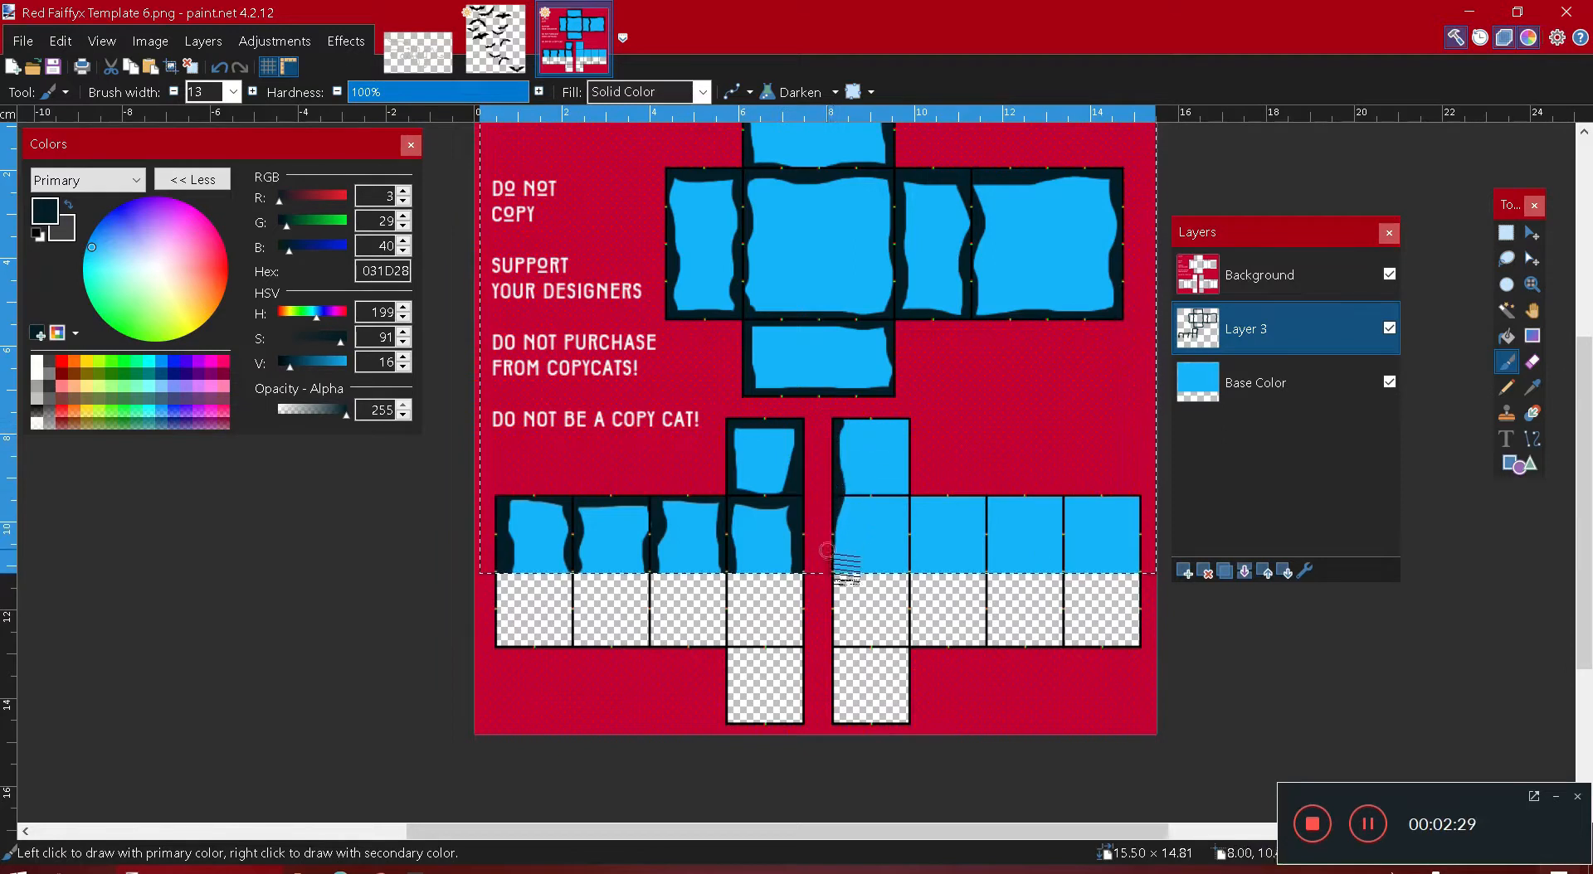
mouse_move(833, 420)
mouse_down()
mouse_move(912, 417)
mouse_move(904, 552)
mouse_up()
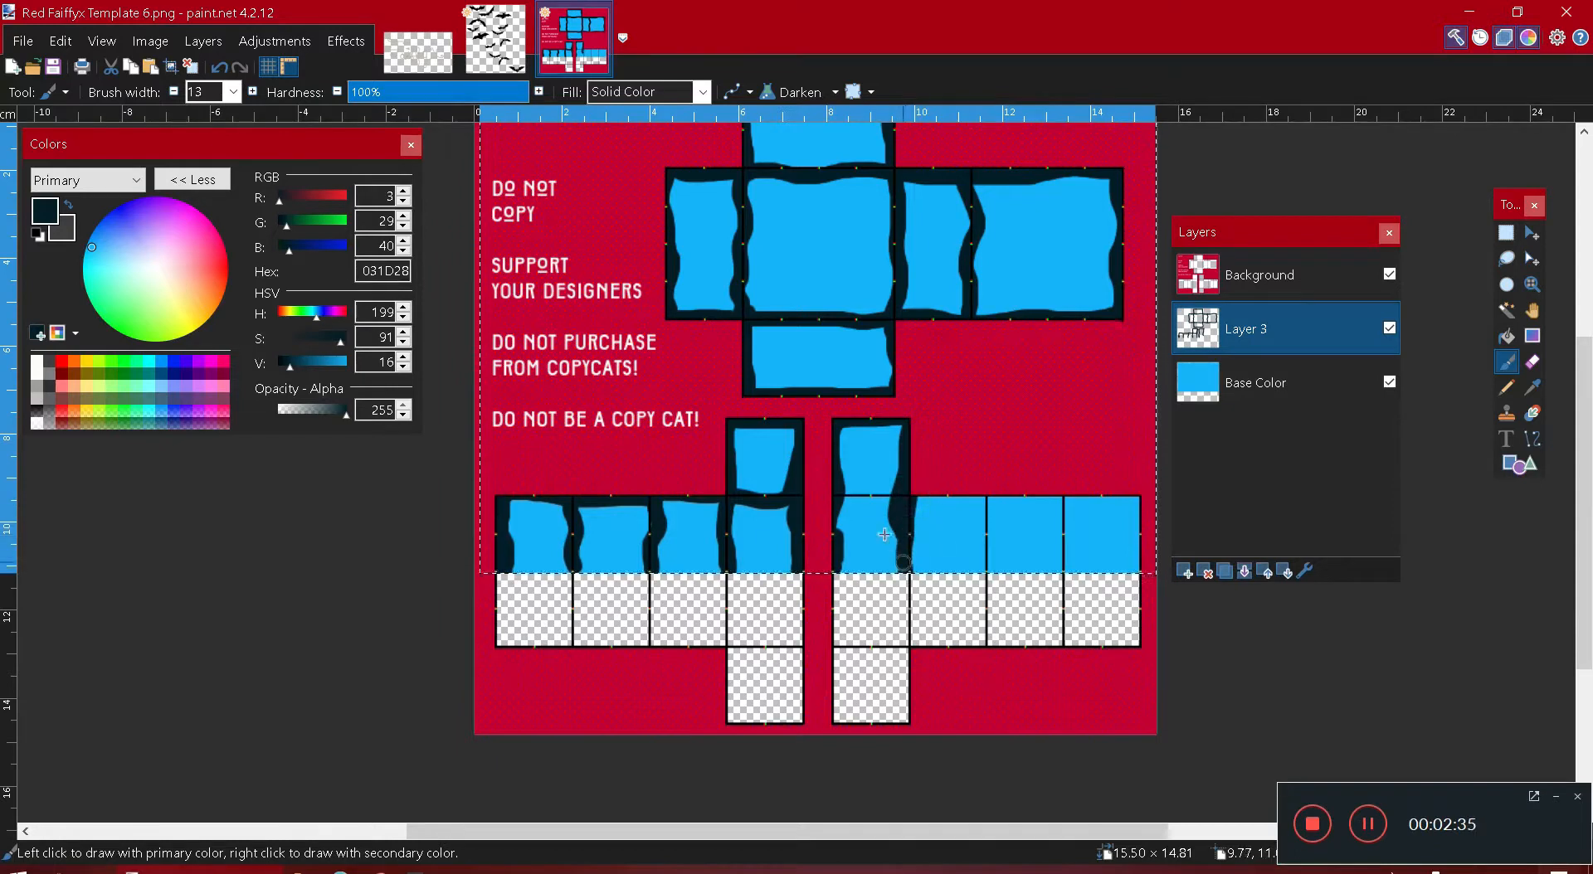
drag(984, 500, 988, 555)
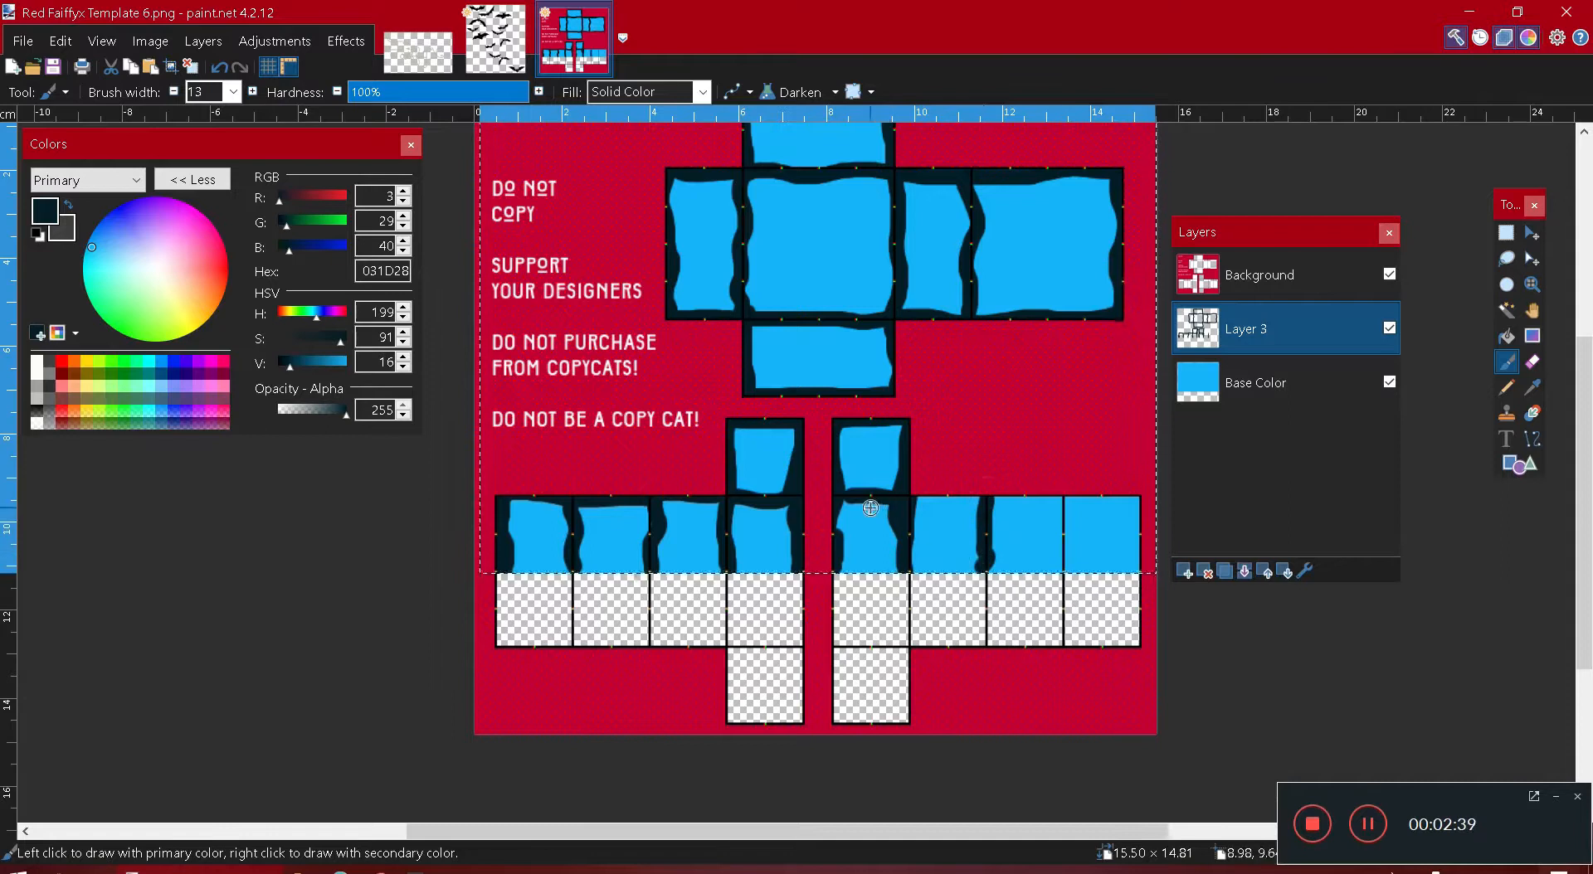
mouse_move(1063, 496)
mouse_down()
mouse_move(1064, 571)
mouse_move(1064, 545)
mouse_up()
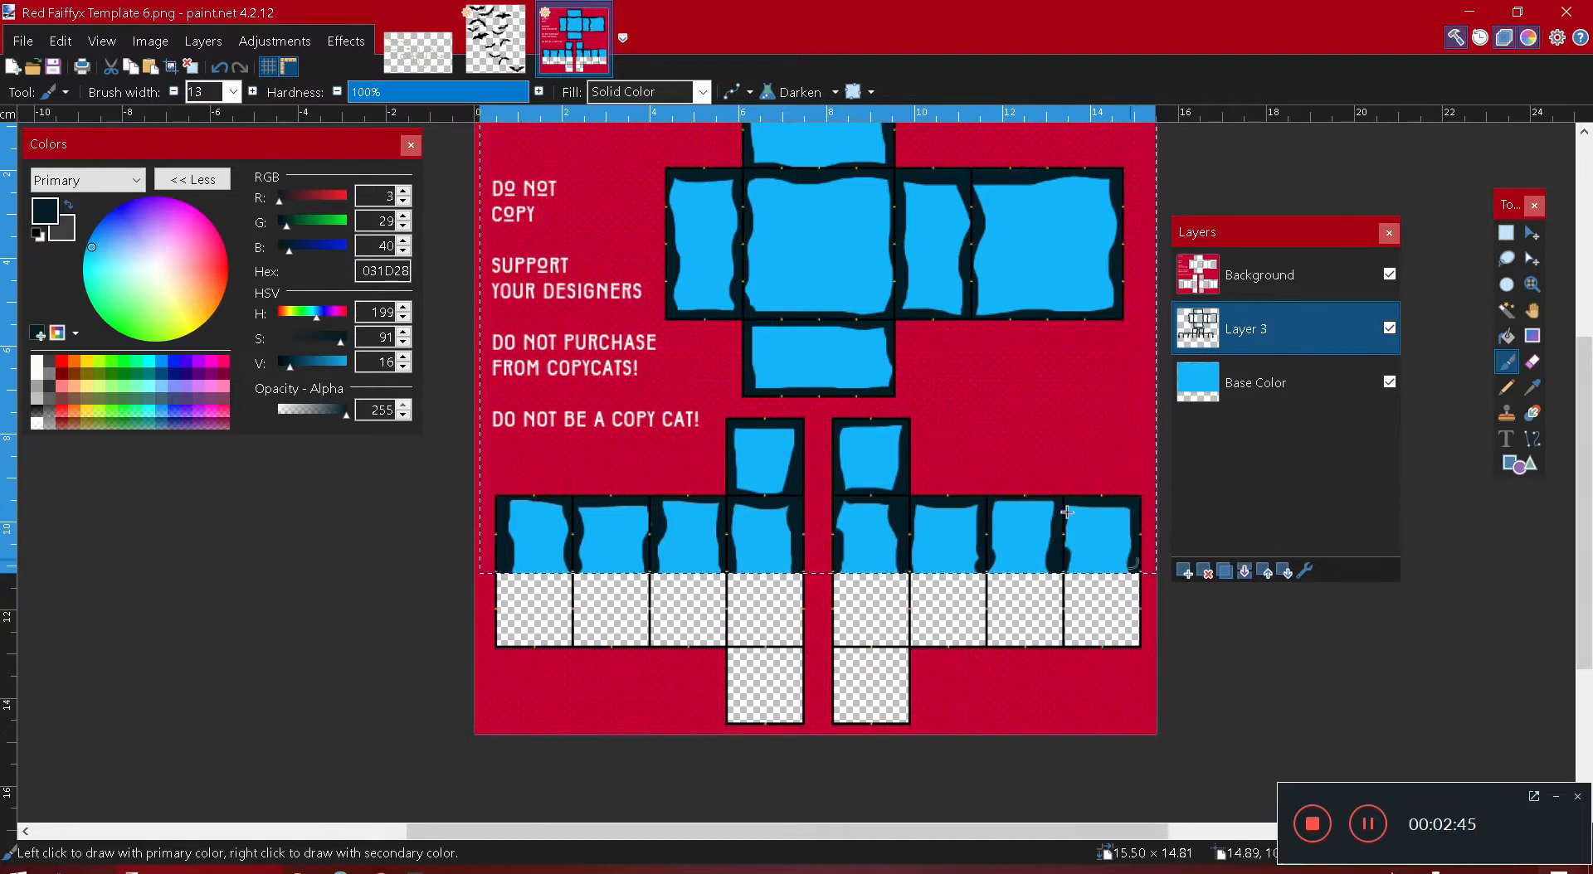
scroll(1012, 495, up, 3)
click(345, 41)
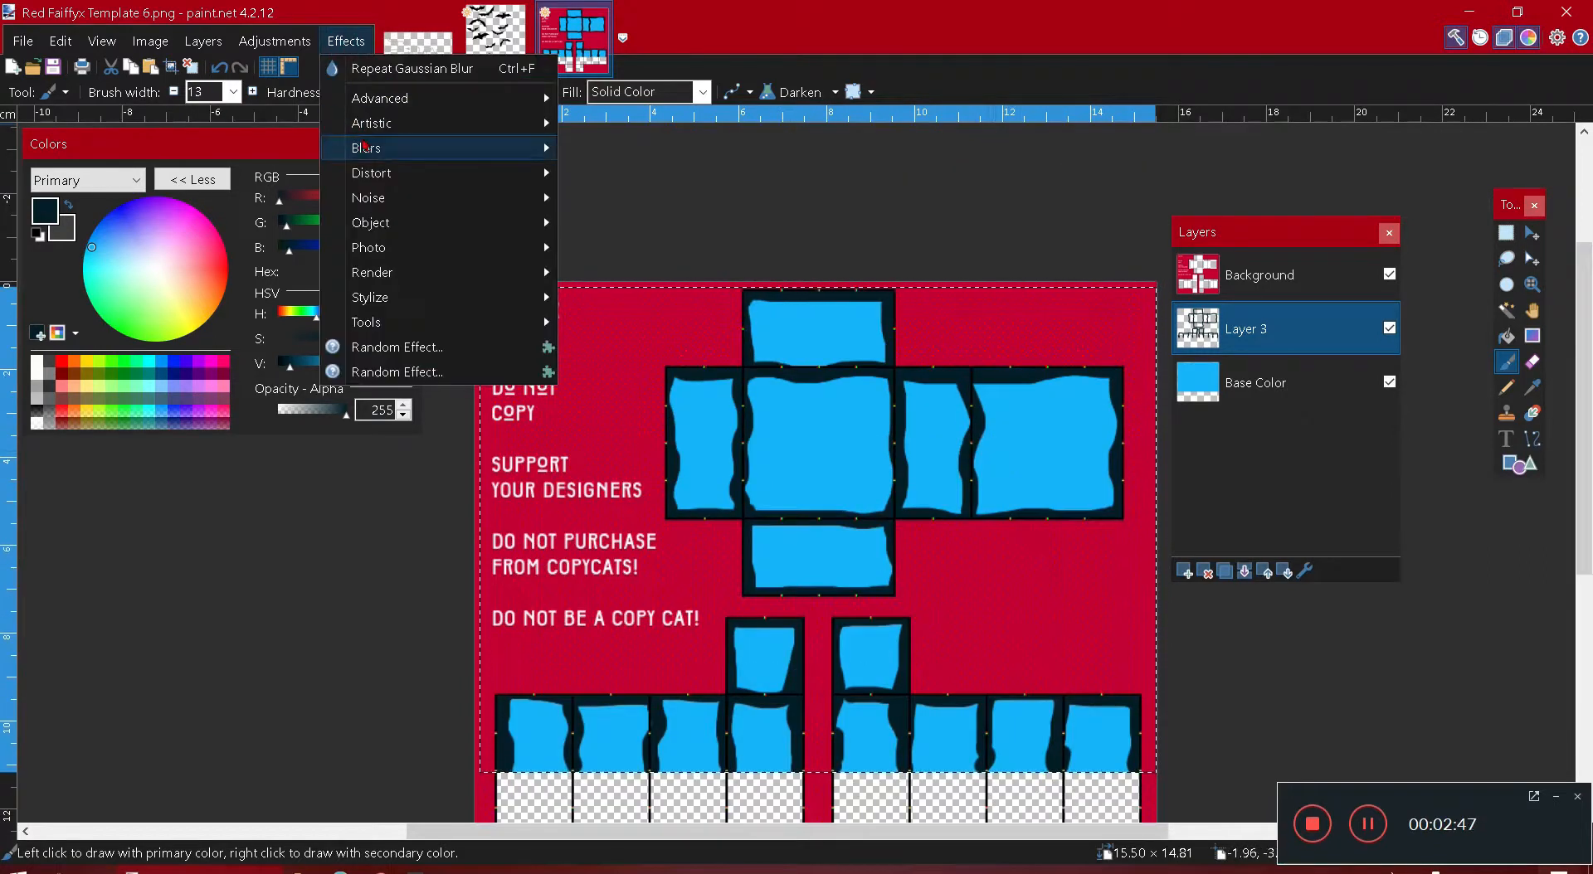
mouse_move(393, 149)
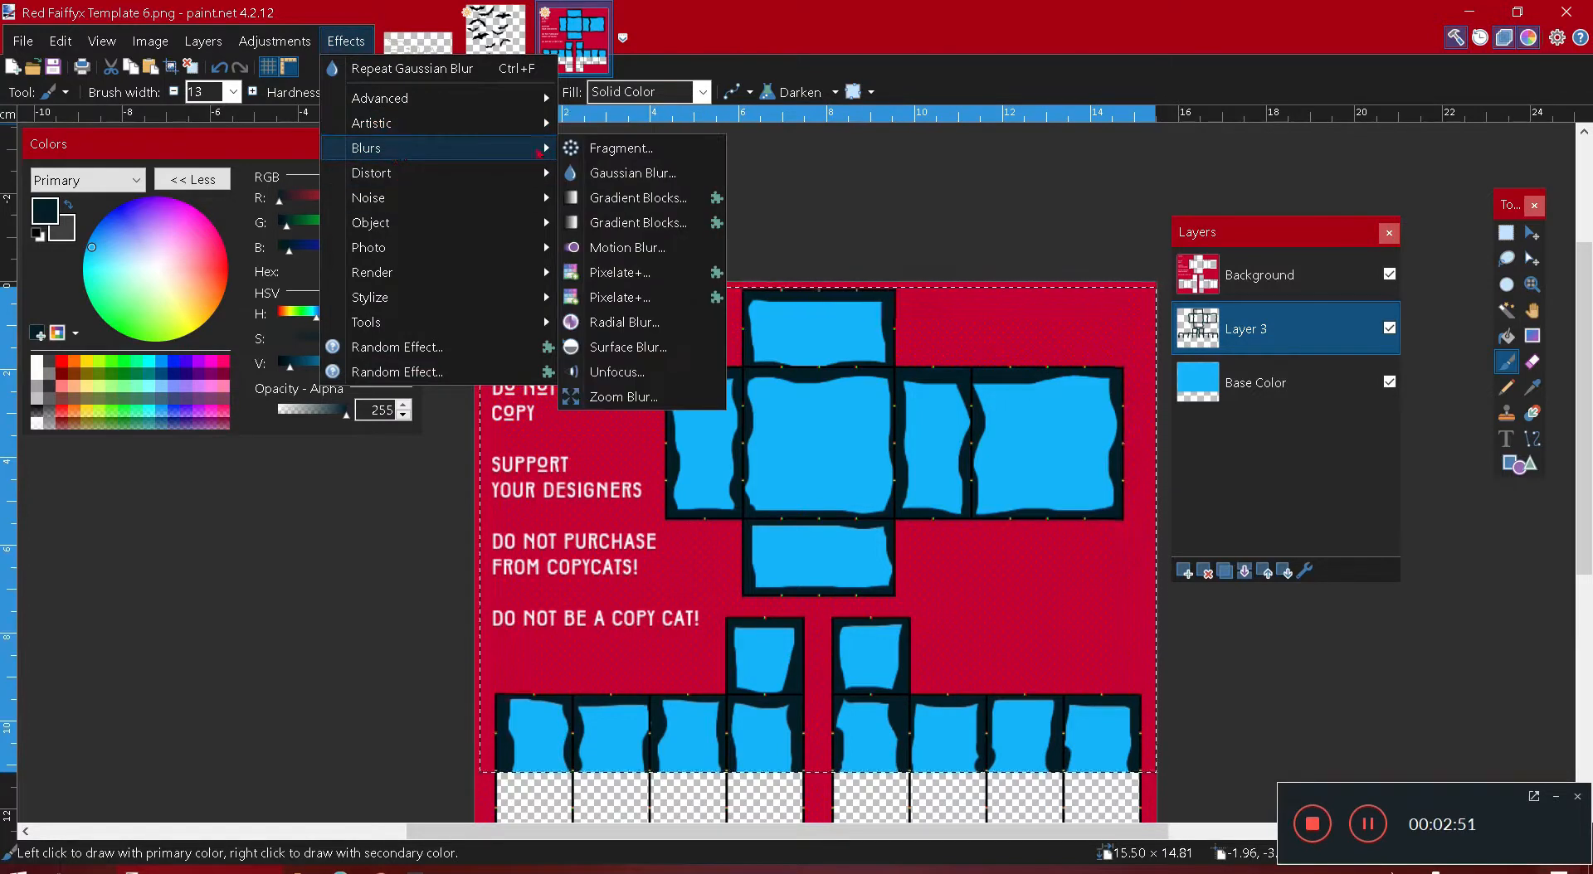
click(589, 172)
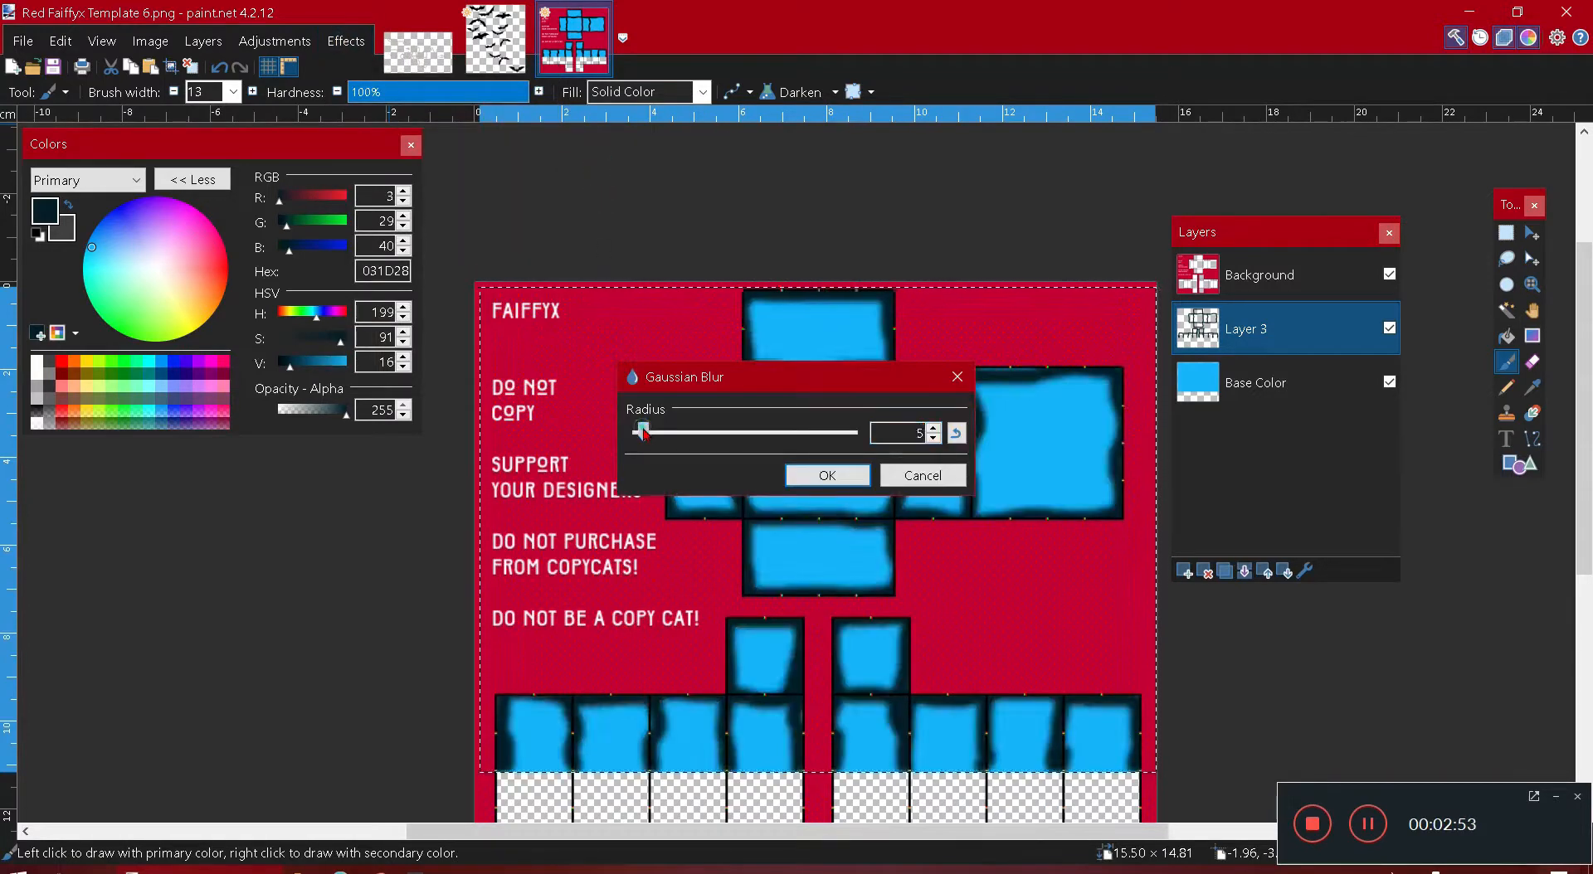
click(917, 478)
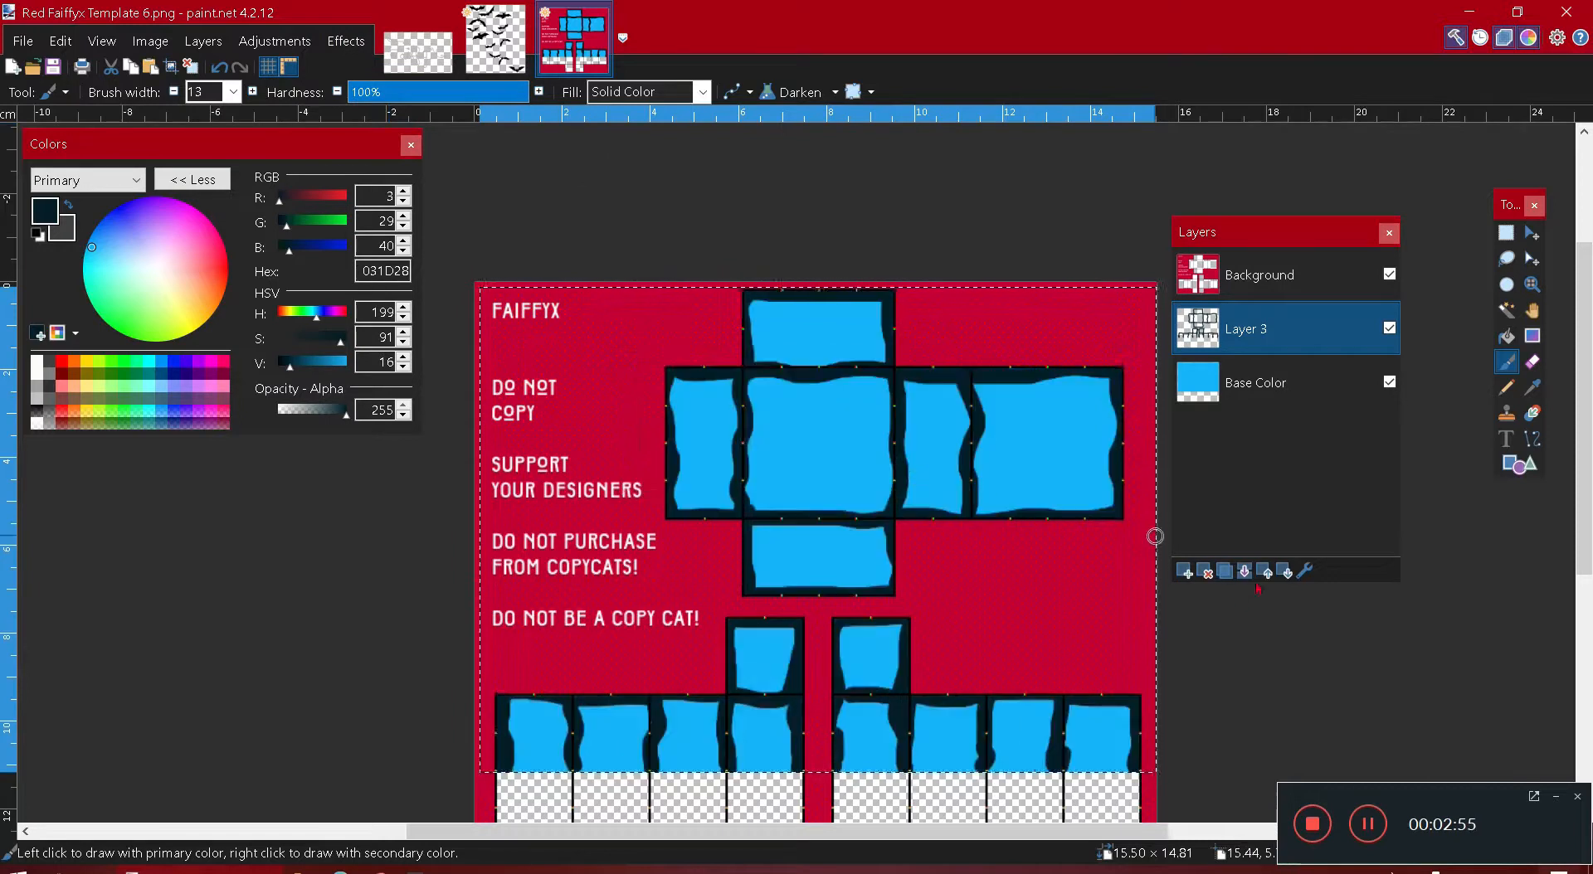
- Set the blend mode of the dark shading layer, Layer 3, to Overlay
key(F4)
click(685, 448)
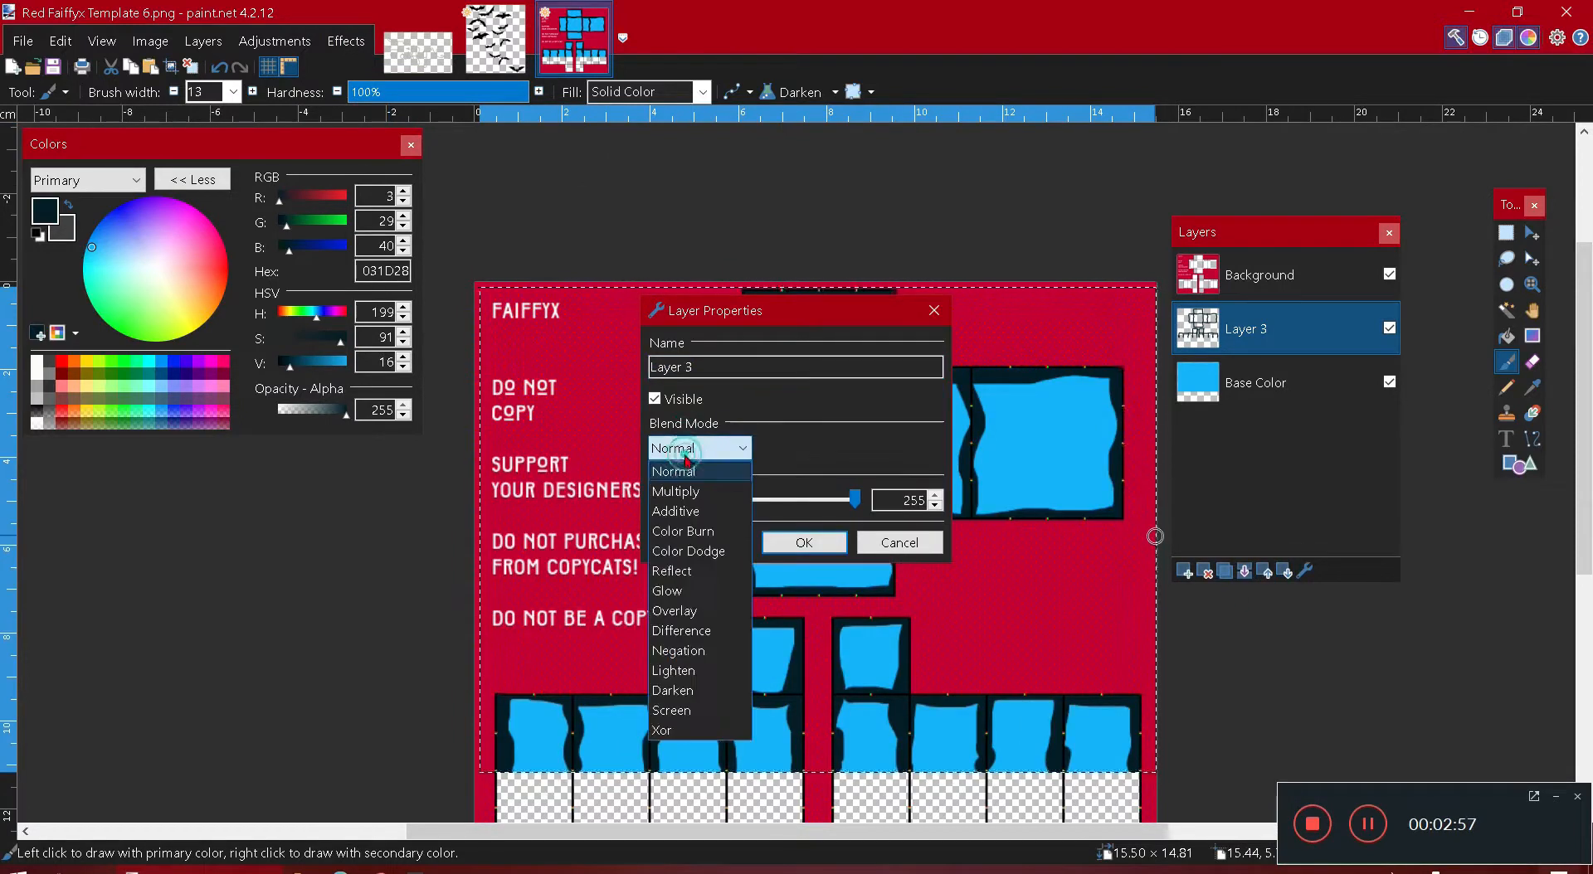
click(685, 604)
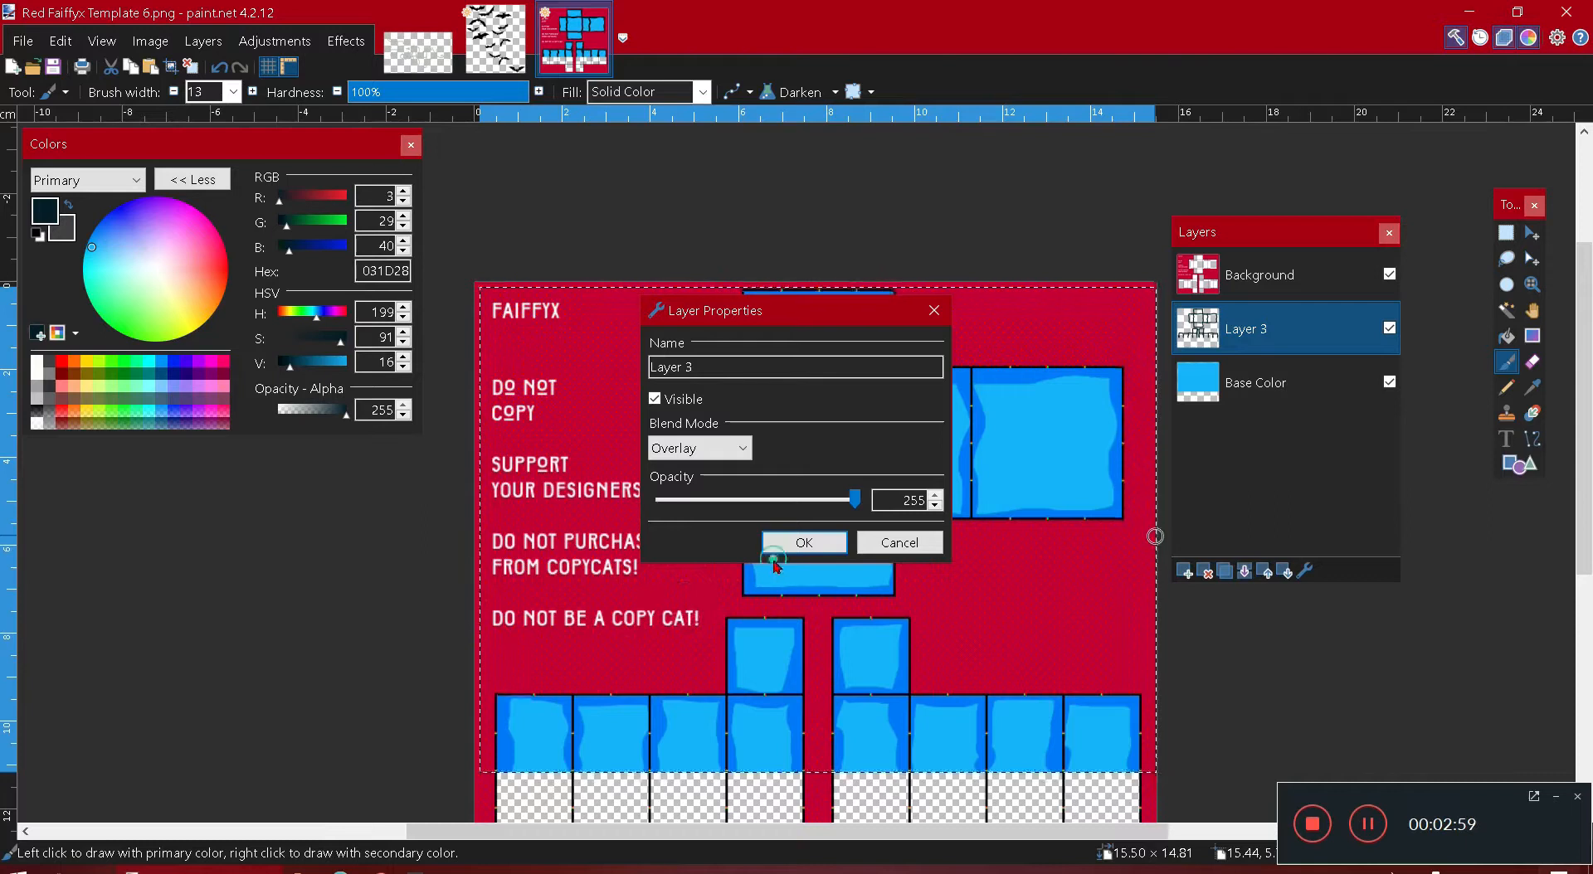
click(793, 543)
- Apply a Gaussian Blur with a radius of 15 to the shading on Layer 3
click(335, 37)
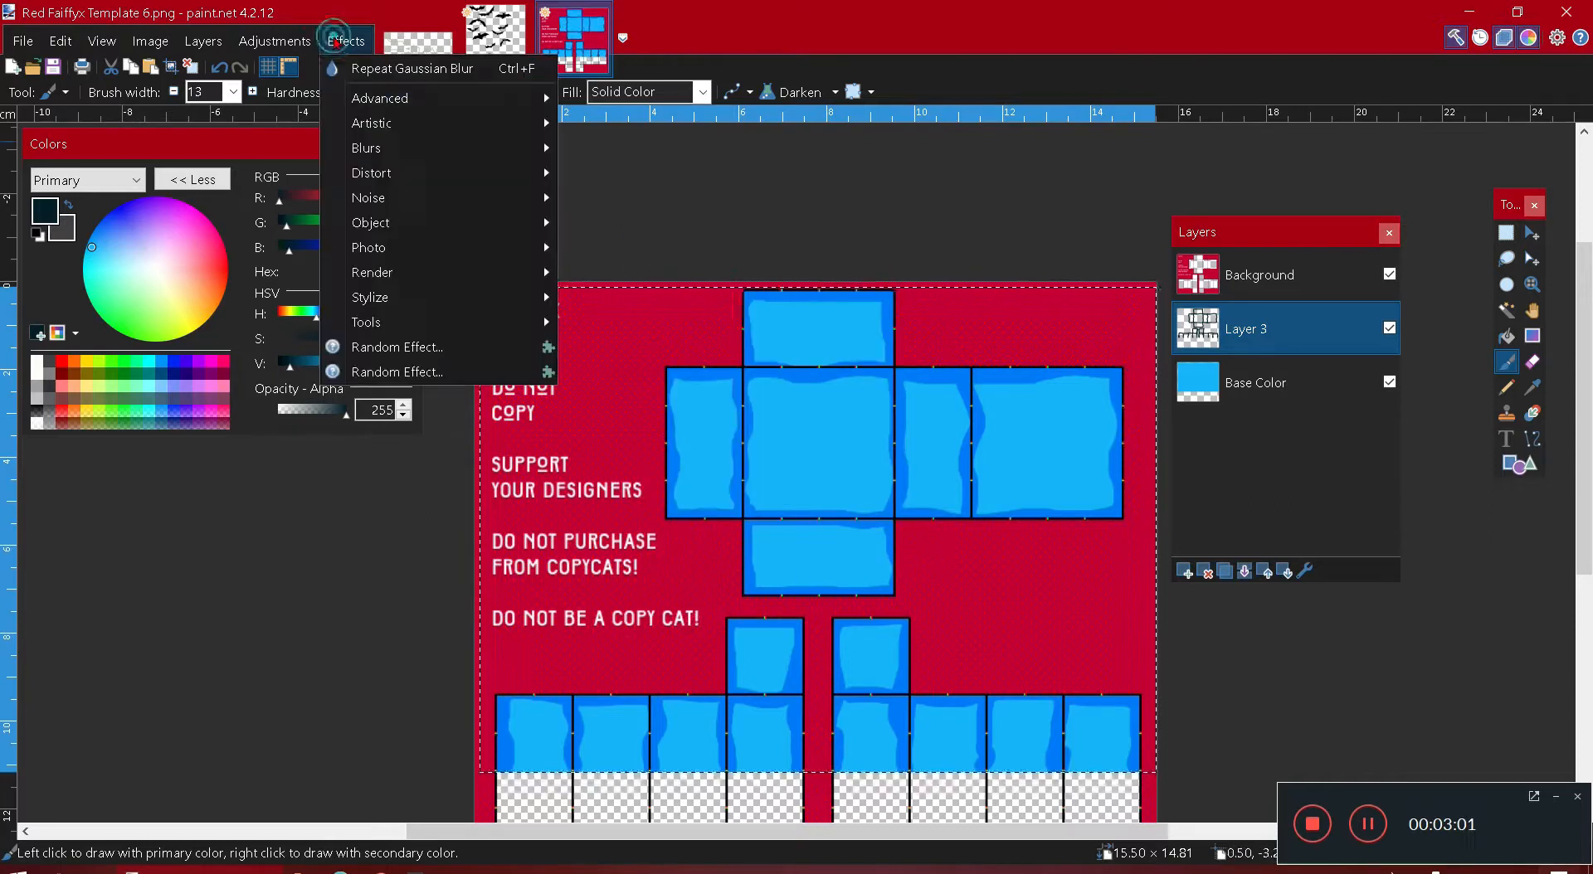
mouse_move(366, 158)
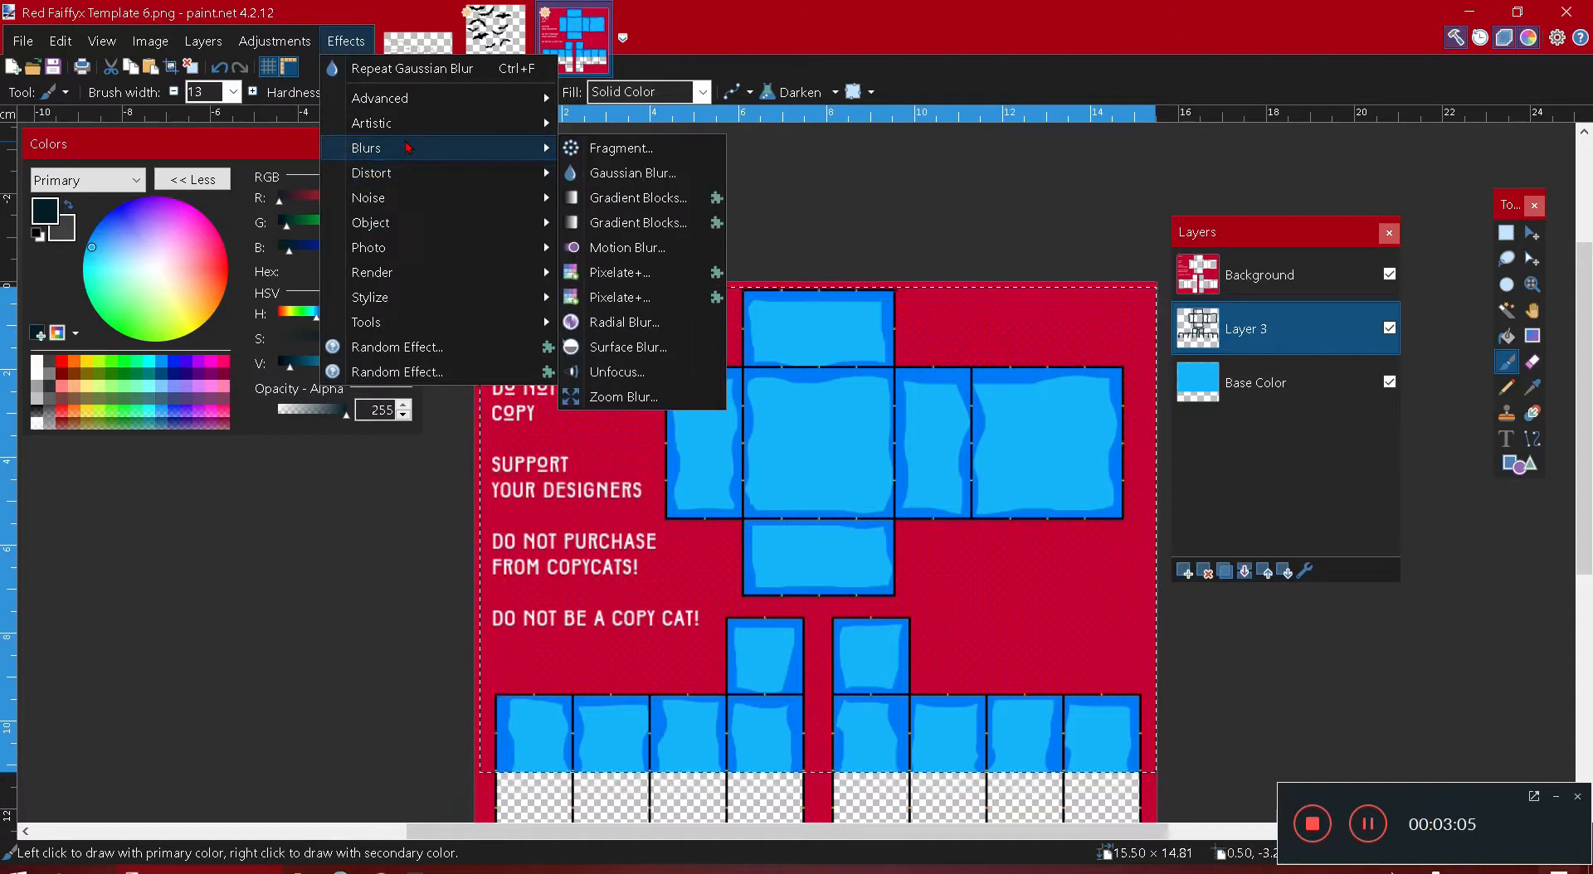
mouse_move(440, 124)
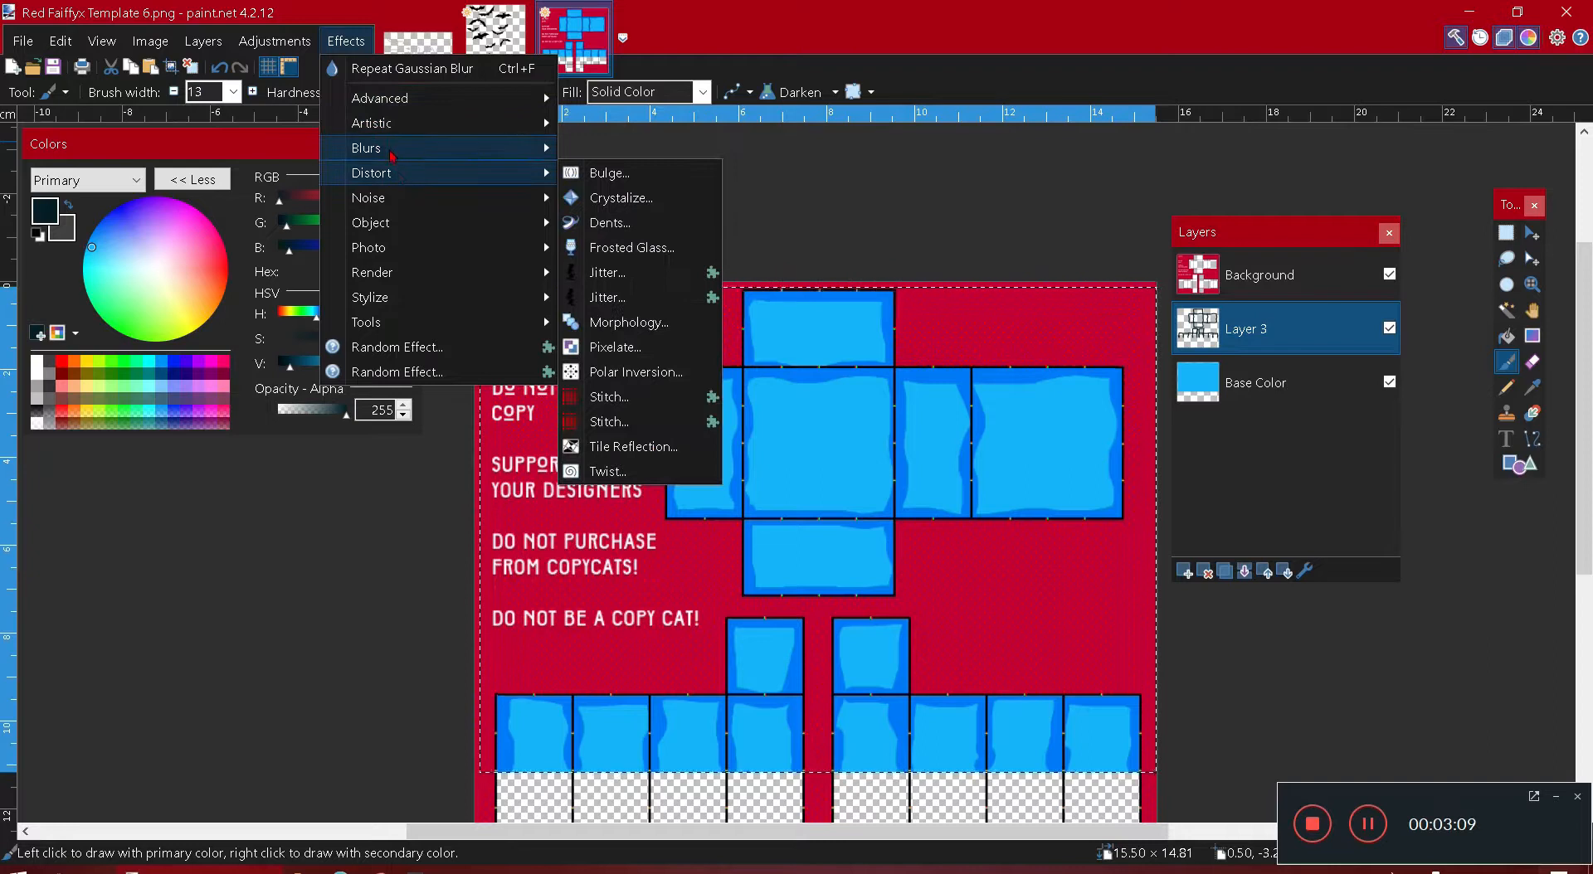
click(614, 175)
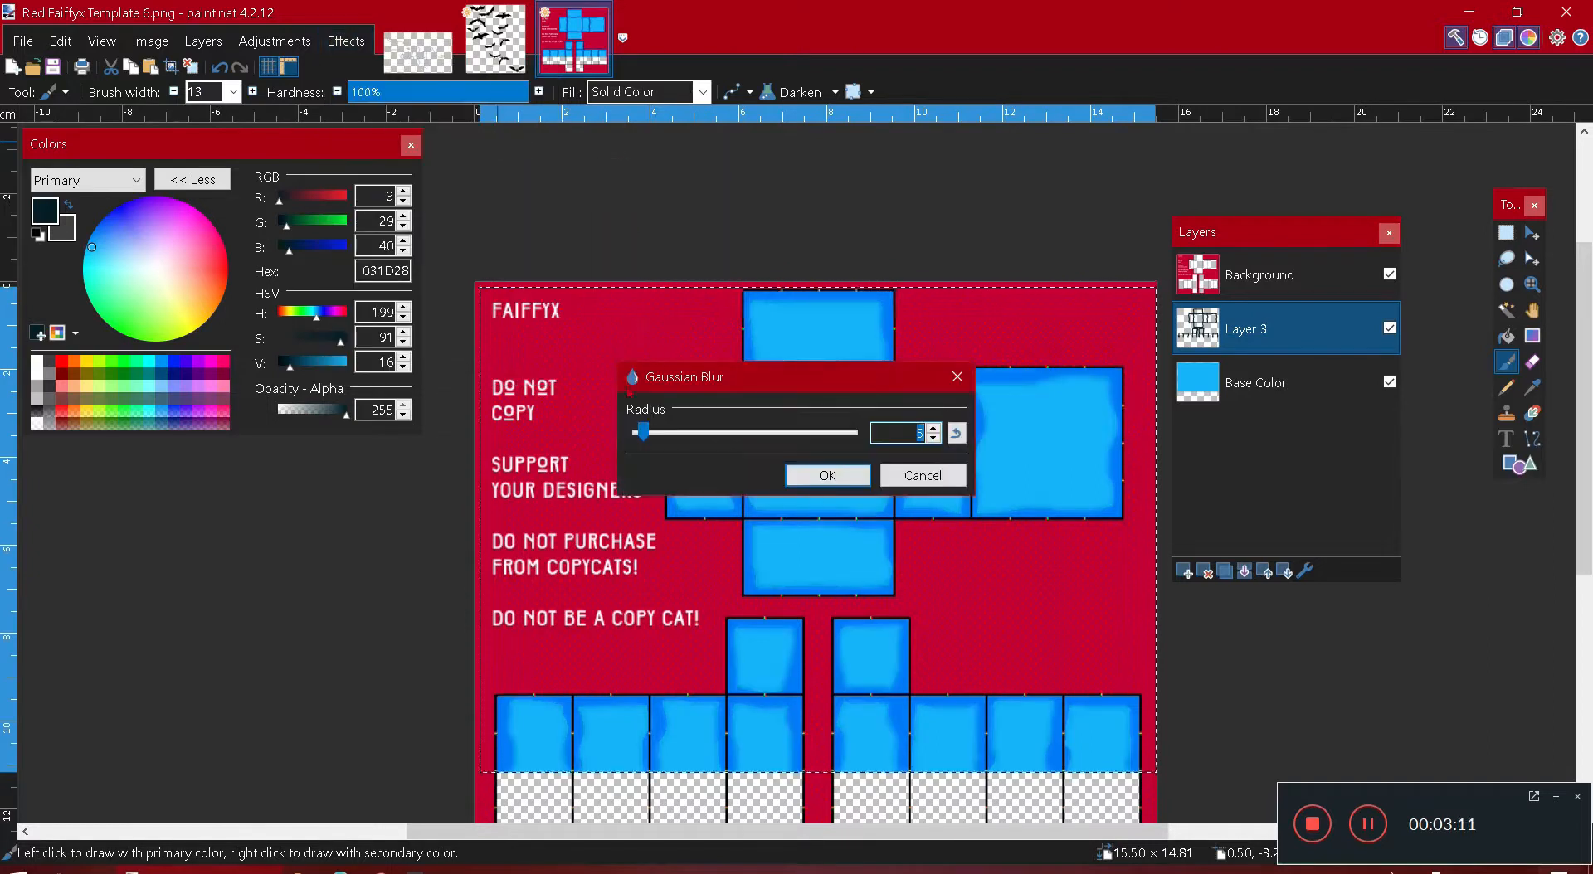
drag(643, 432, 304, 607)
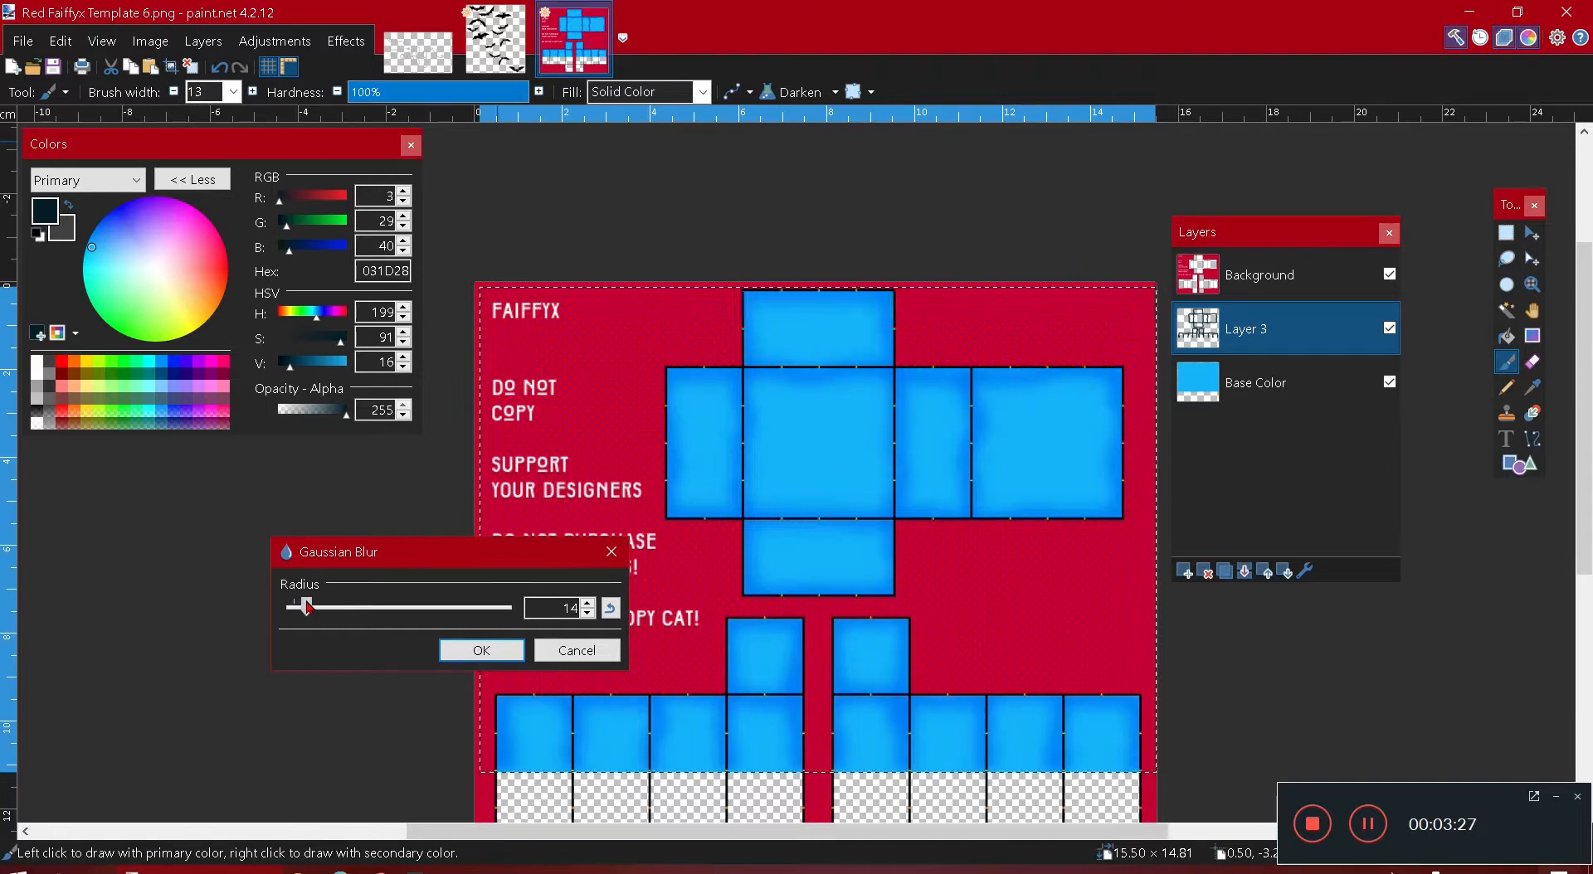
drag(310, 607, 310, 607)
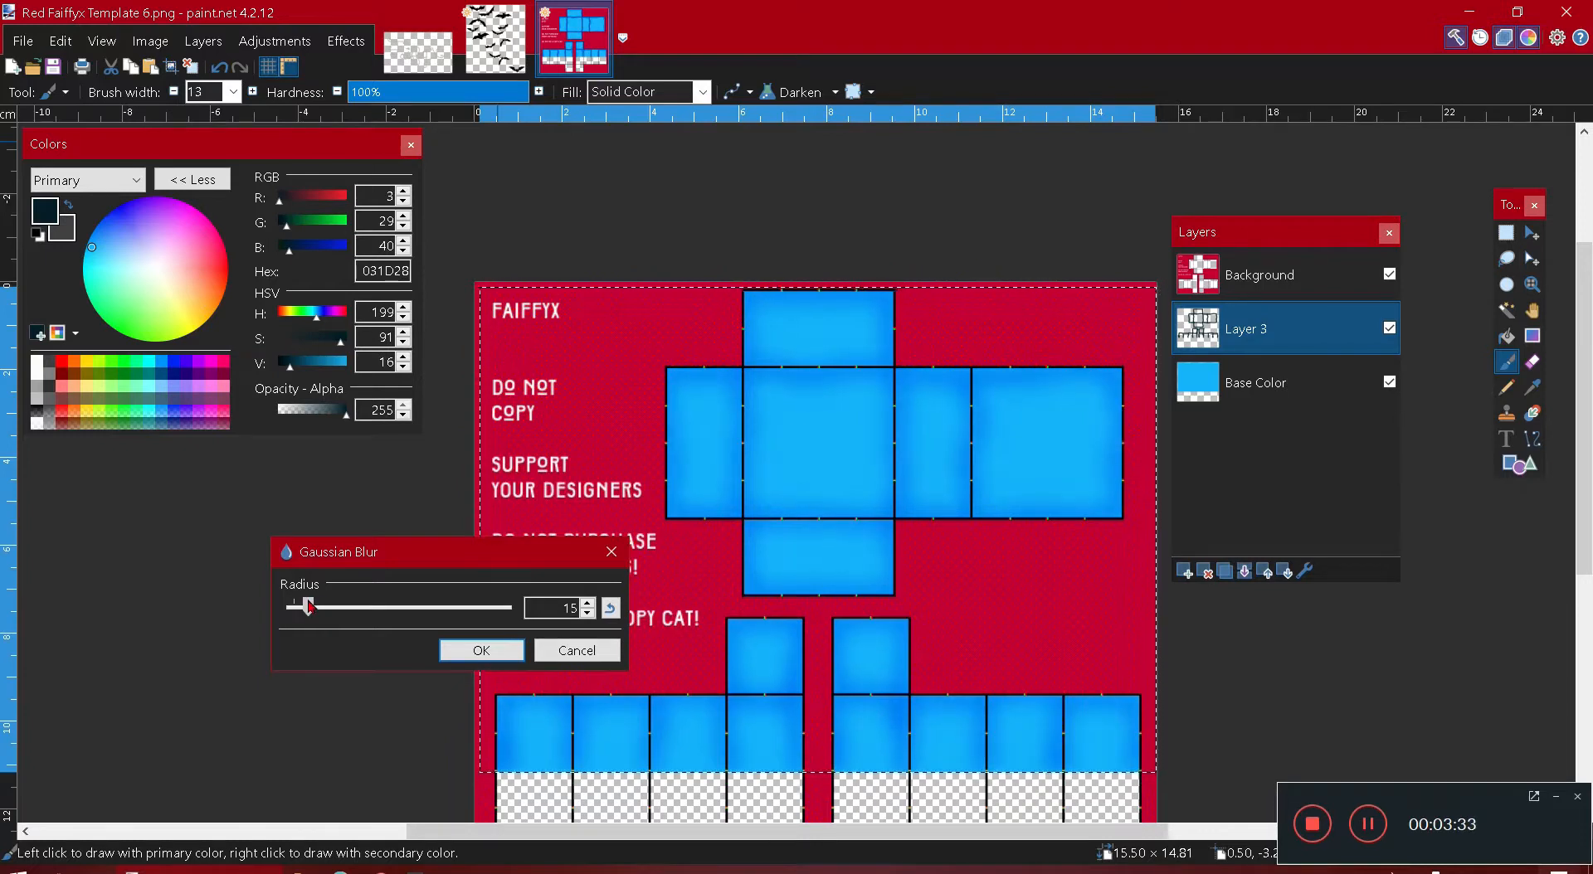
click(486, 652)
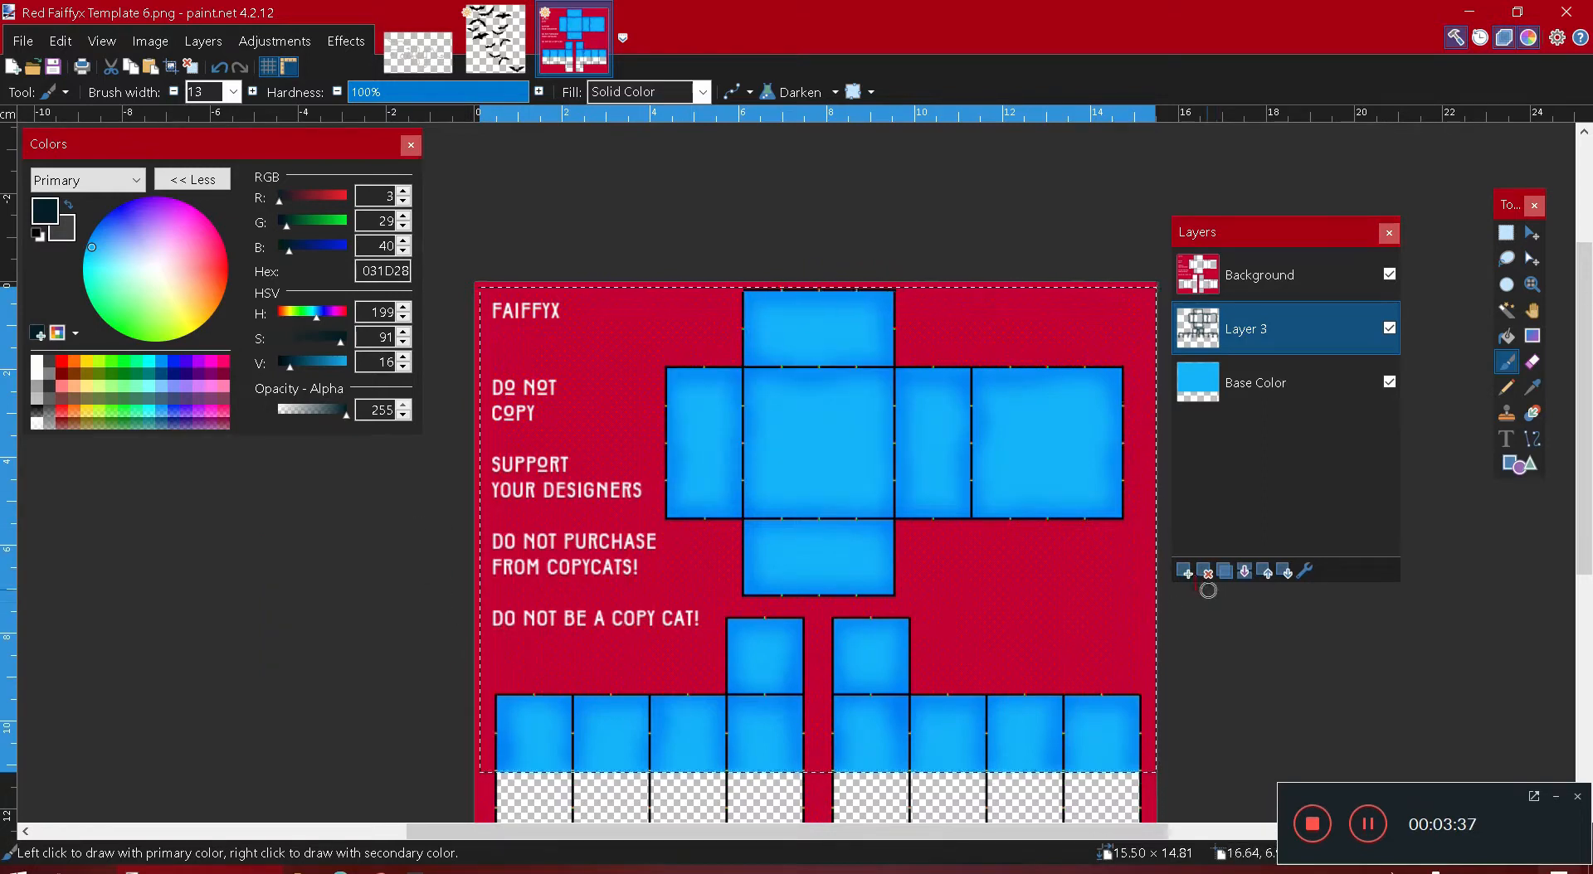
- Add a layer above Layer 3 and set up the Paintbrush with grey 808080 and a brush width of 1
click(1184, 570)
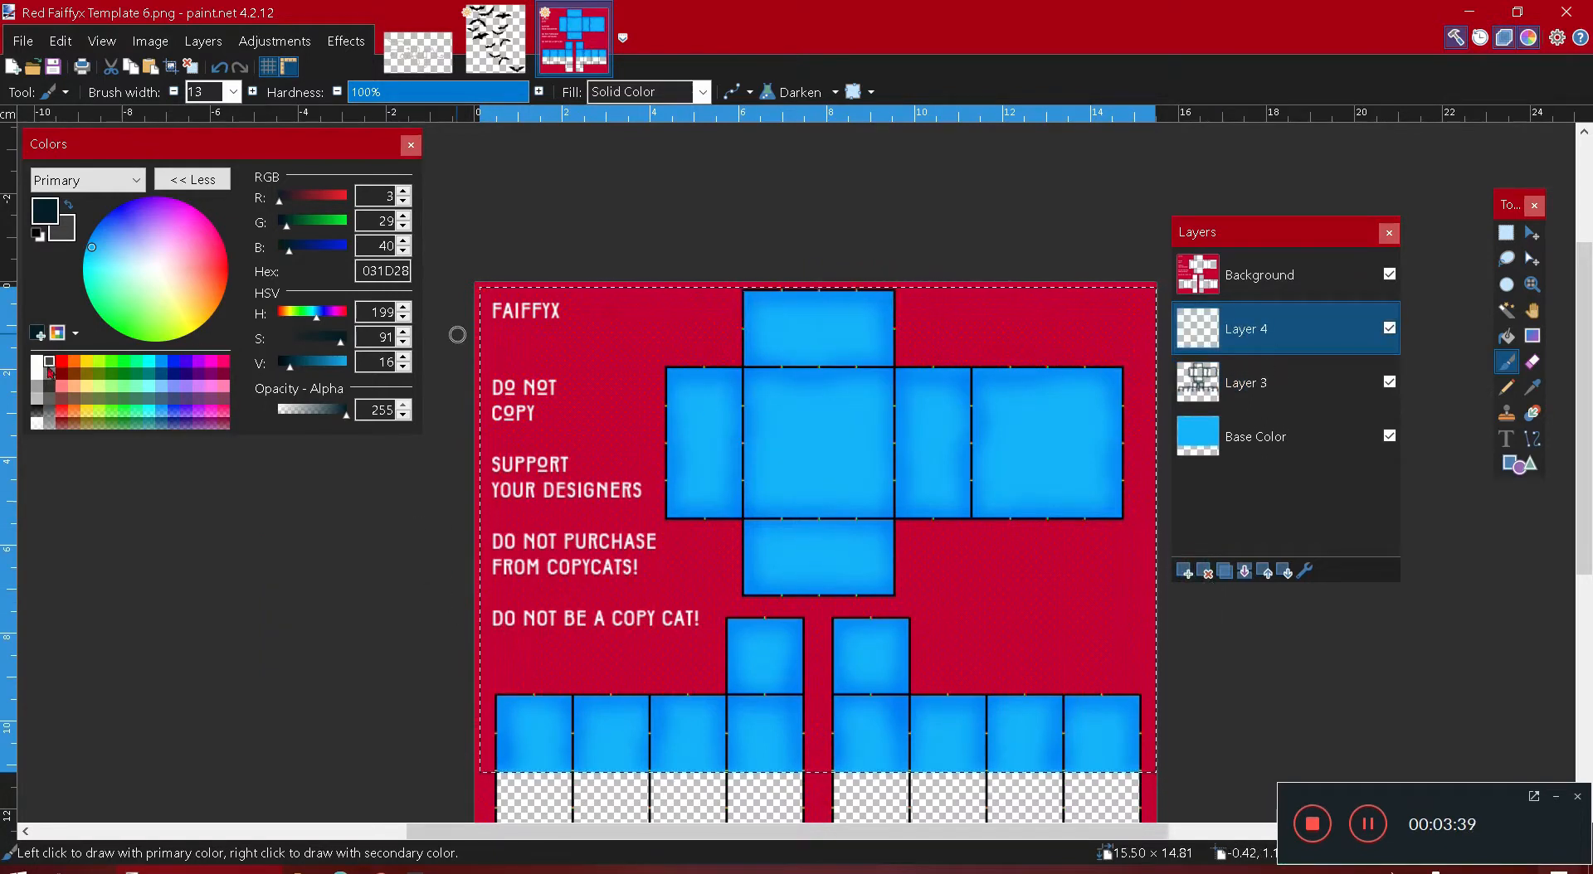
click(49, 372)
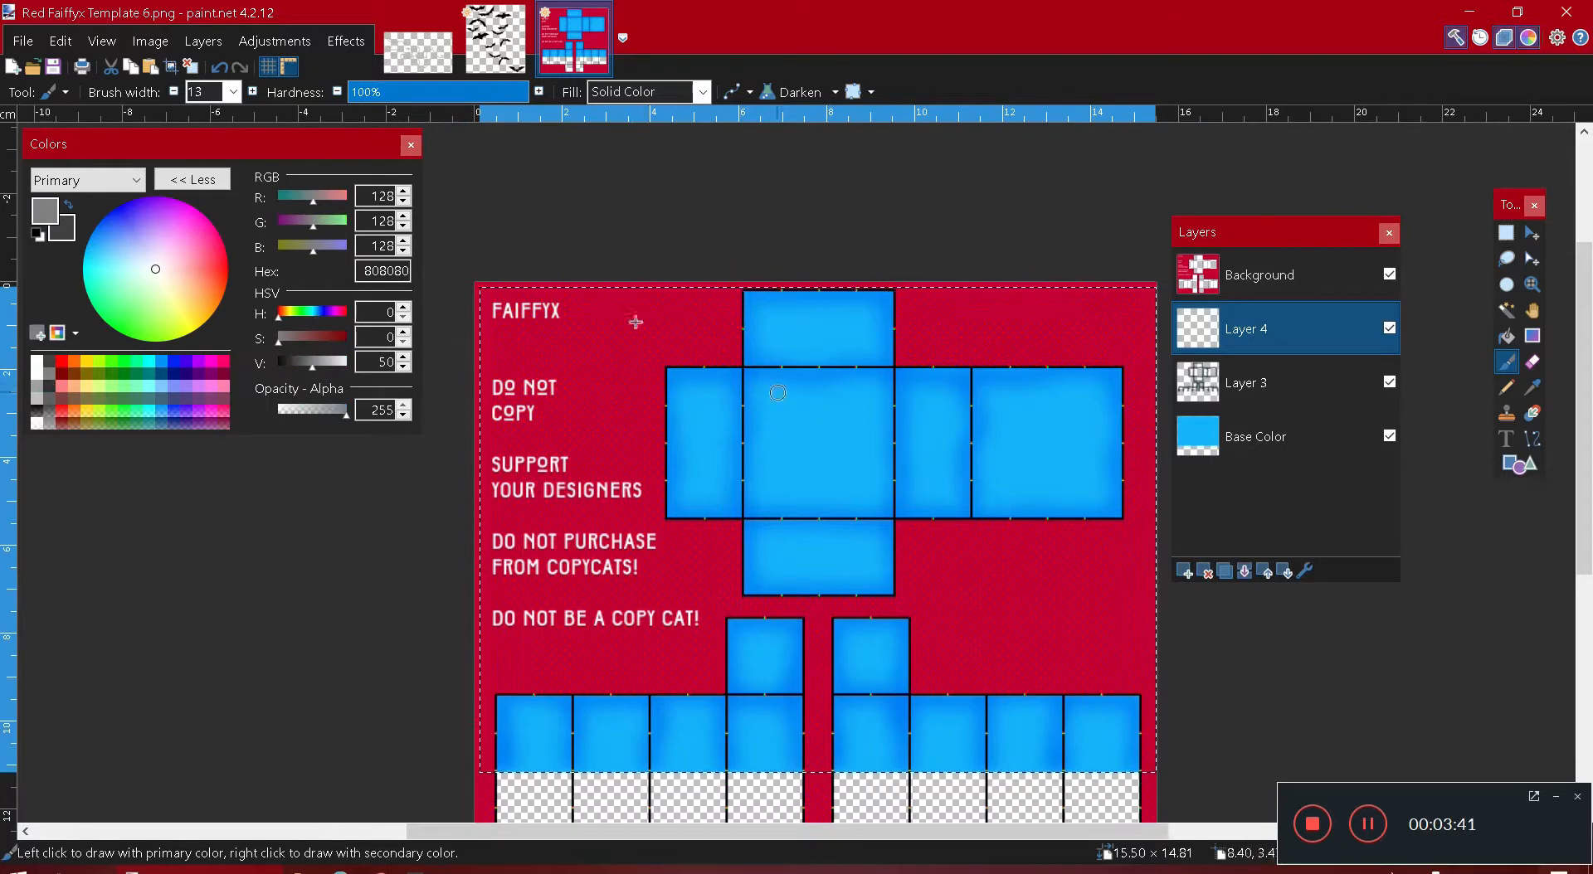
click(233, 92)
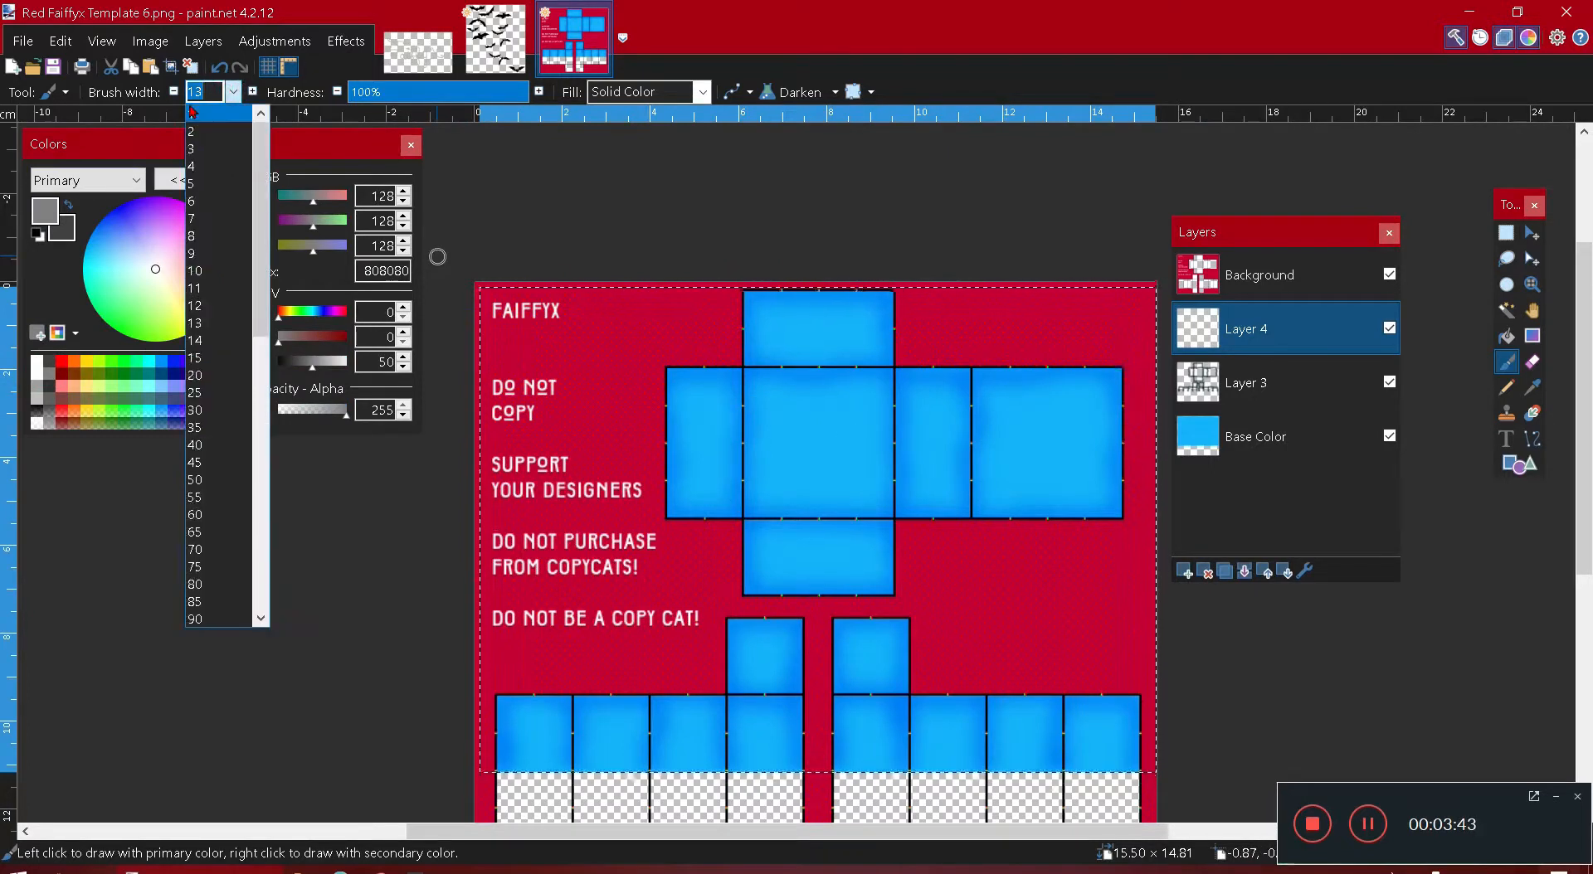
click(192, 113)
- Paint thin, mostly horizontal grey crease lines across the wide torso panel at the far right of the template
scroll(1042, 520, up, 1)
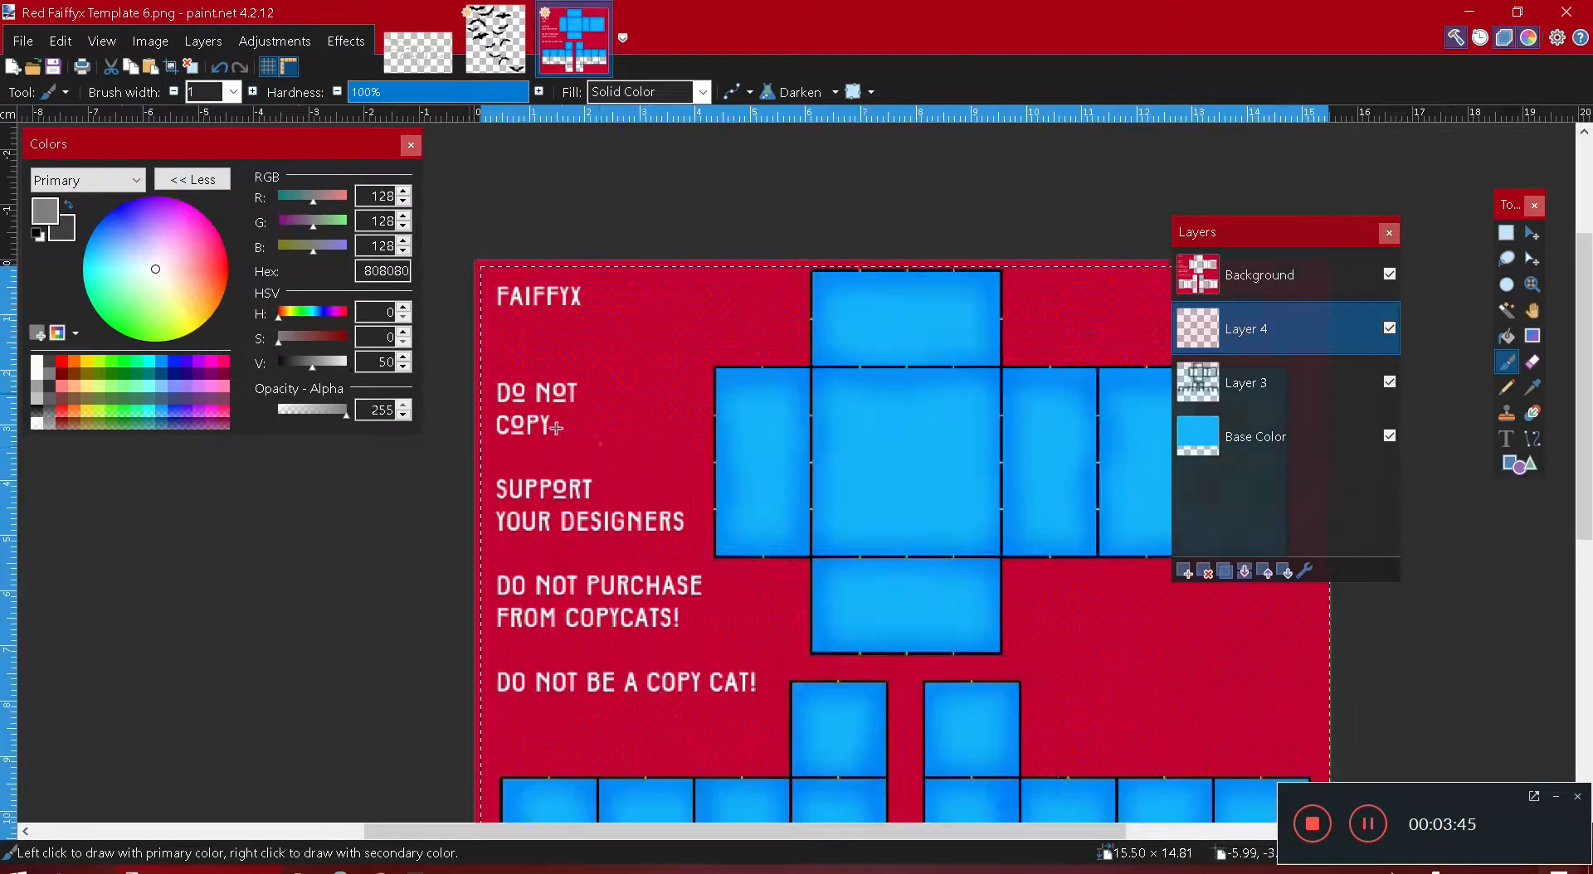
scroll(1043, 520, down, 1)
scroll(1226, 639, up, 3)
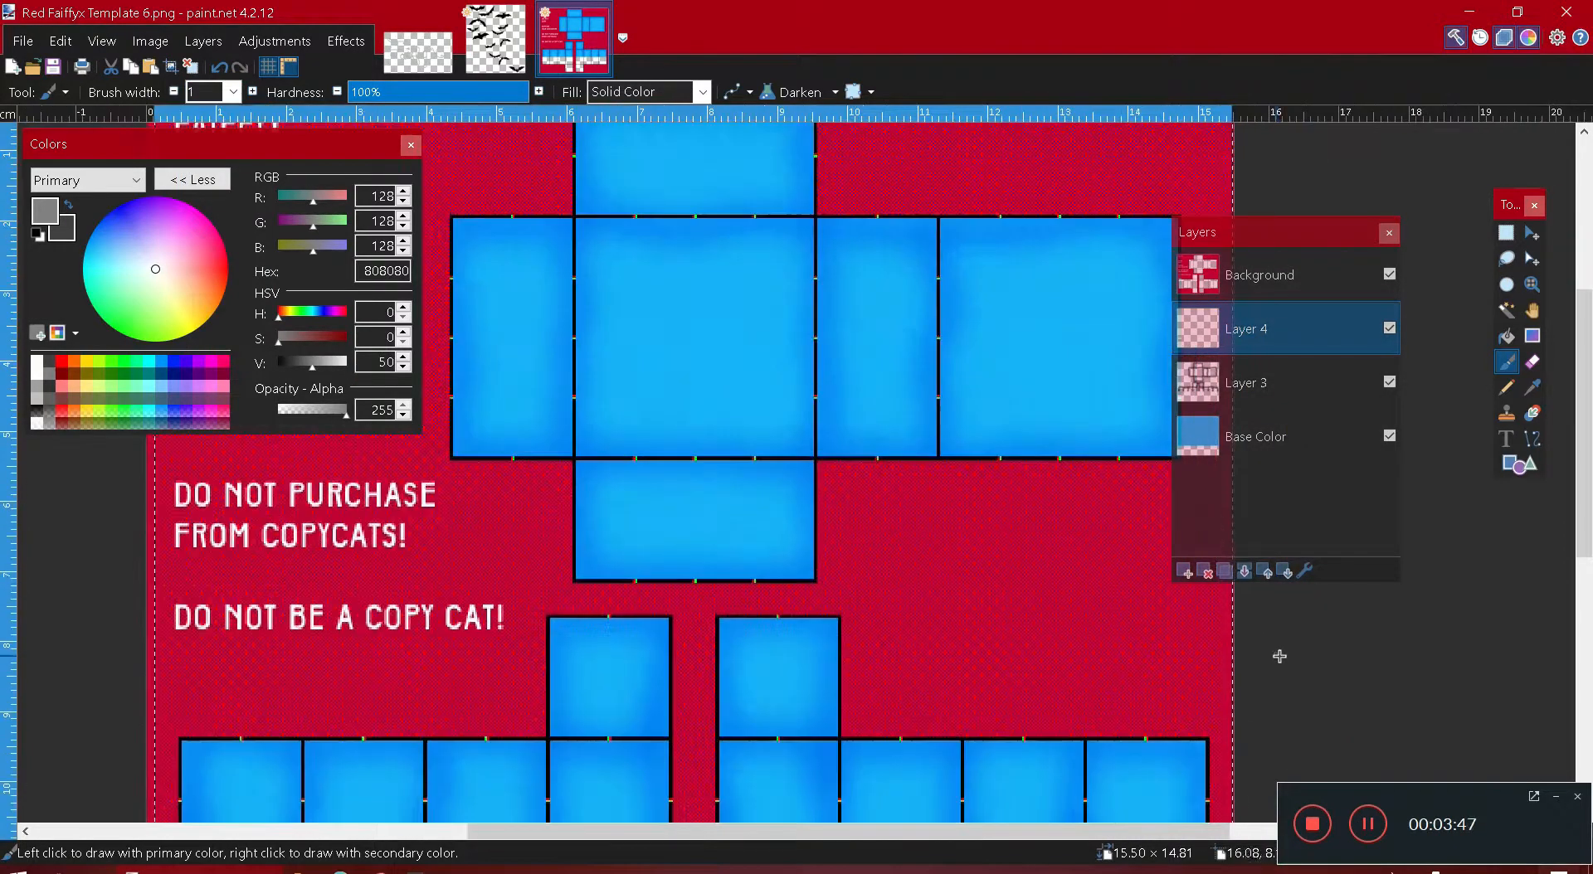
scroll(1089, 611, up, 2)
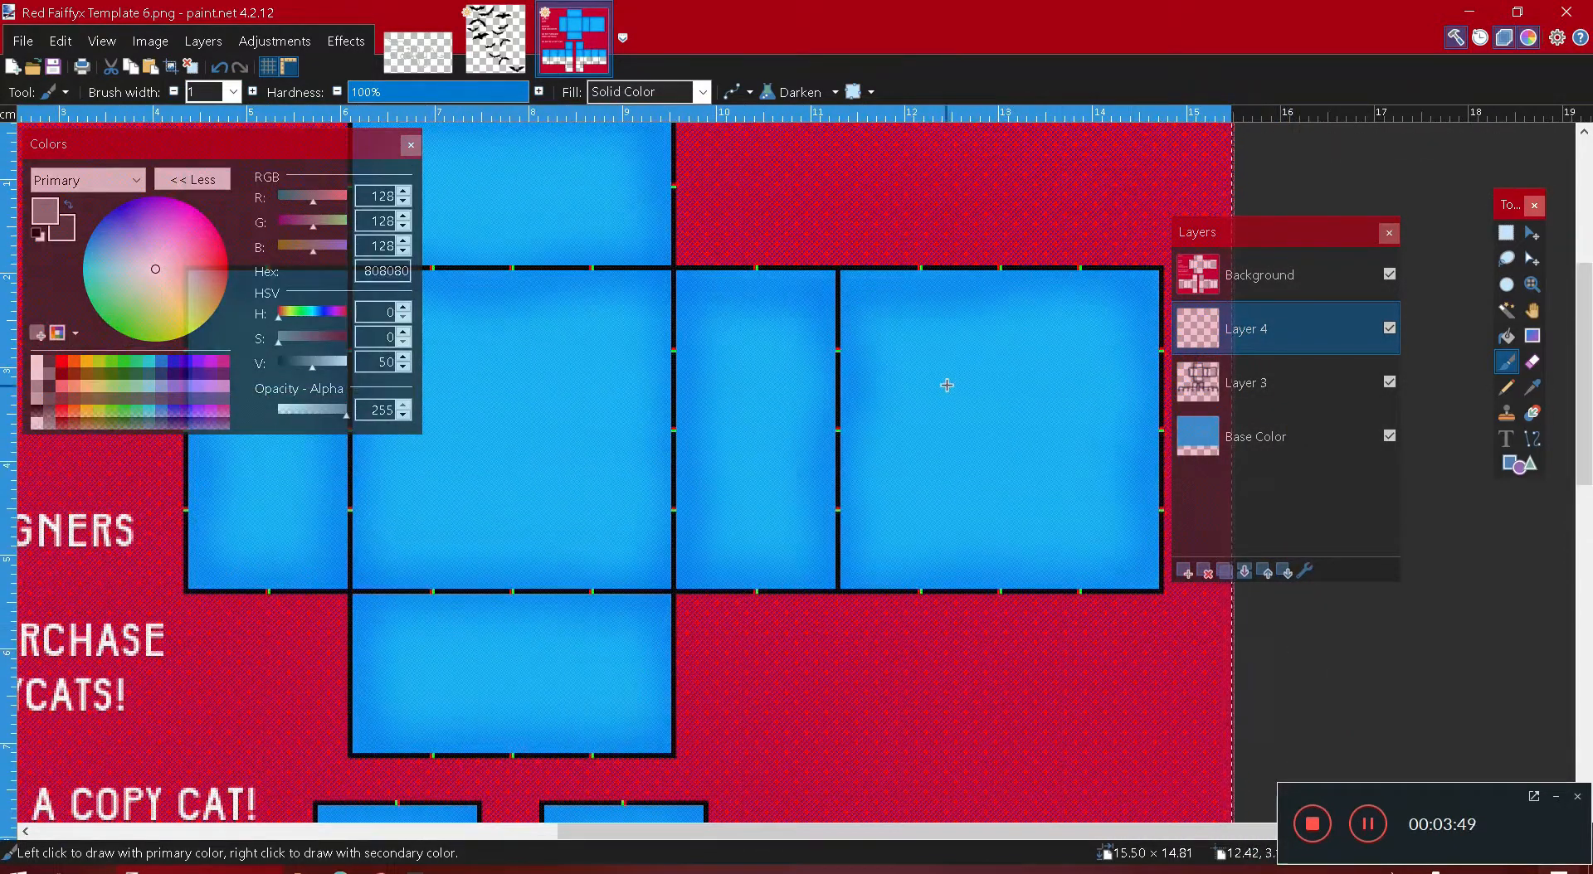
mouse_move(917, 345)
mouse_down()
mouse_move(1044, 338)
mouse_move(969, 363)
mouse_move(954, 348)
mouse_move(1035, 361)
mouse_up()
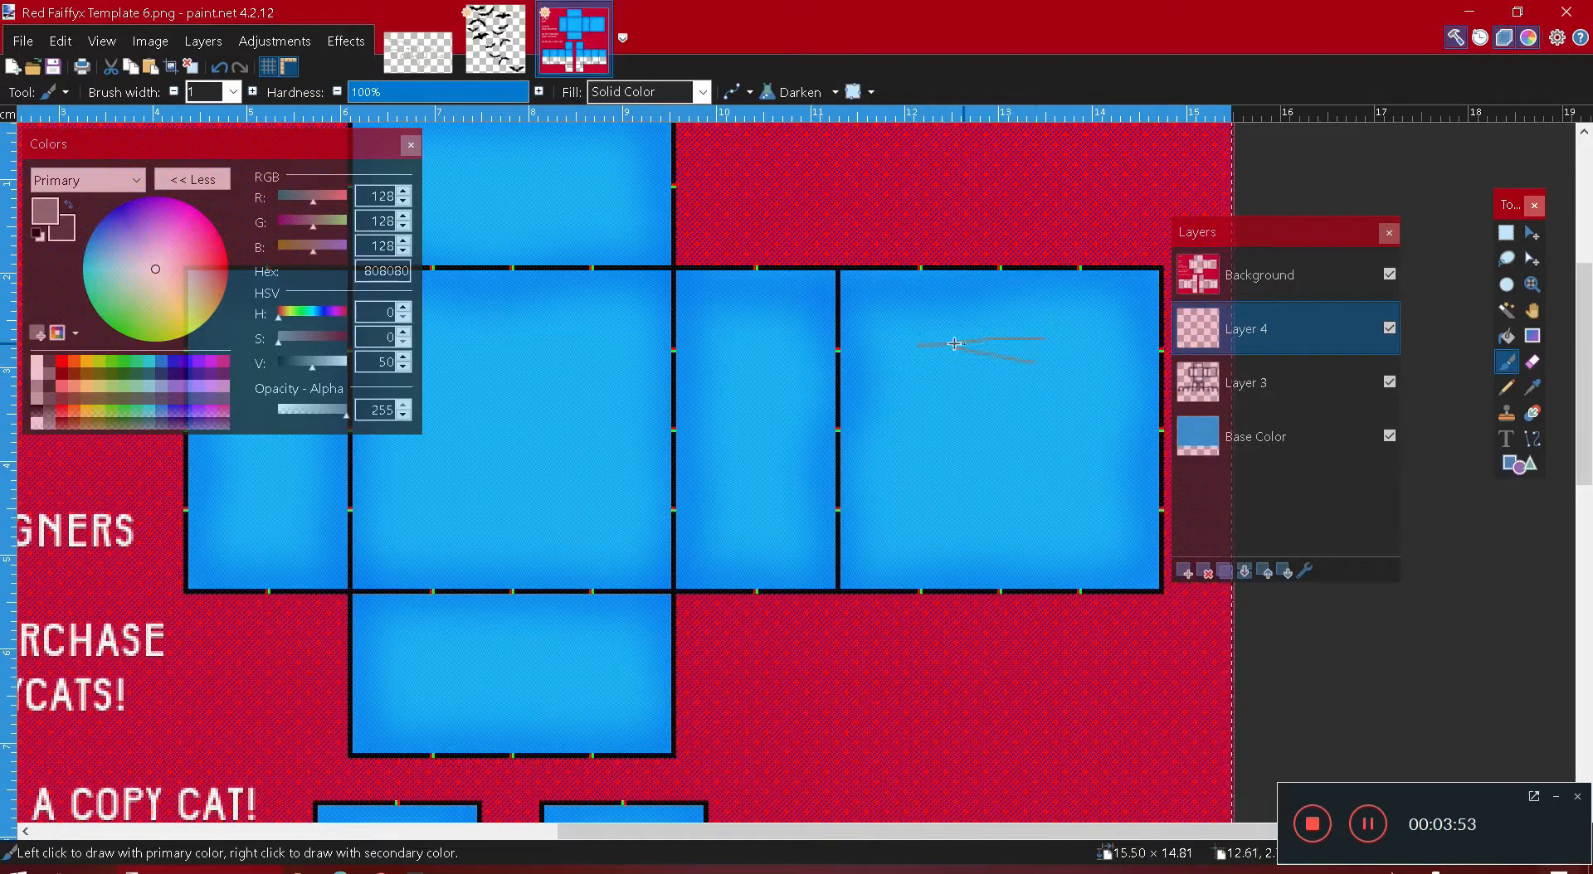
mouse_move(944, 412)
mouse_down()
mouse_move(1038, 413)
mouse_move(958, 432)
mouse_up()
mouse_move(875, 468)
mouse_down()
mouse_move(1139, 460)
mouse_move(905, 512)
mouse_move(1069, 512)
mouse_up()
drag(912, 309, 1110, 309)
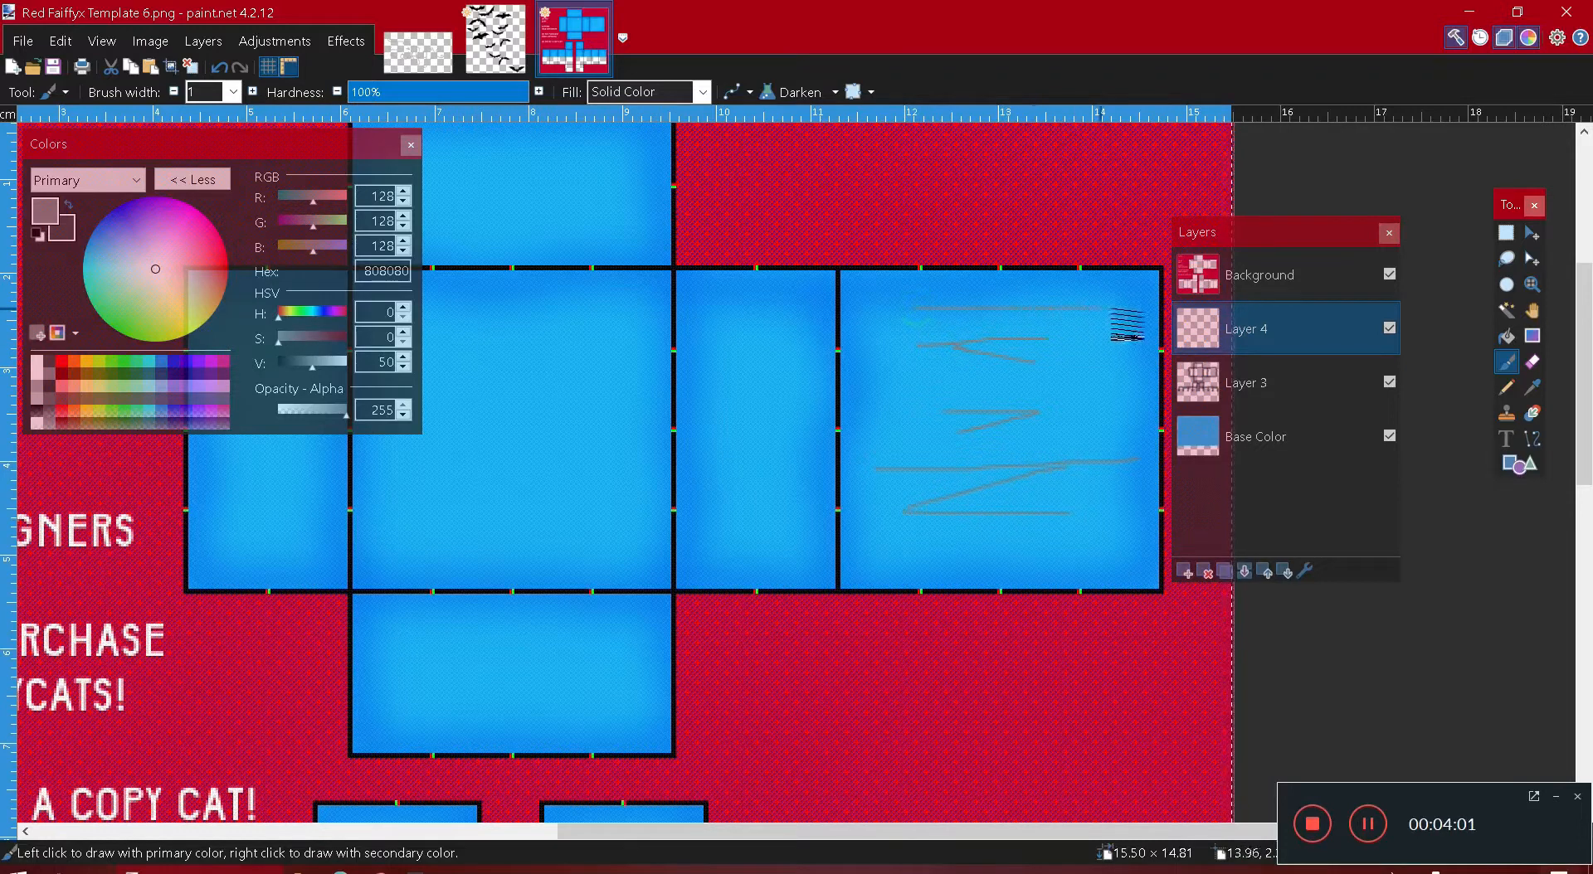
drag(861, 397, 1065, 382)
drag(925, 548, 1070, 548)
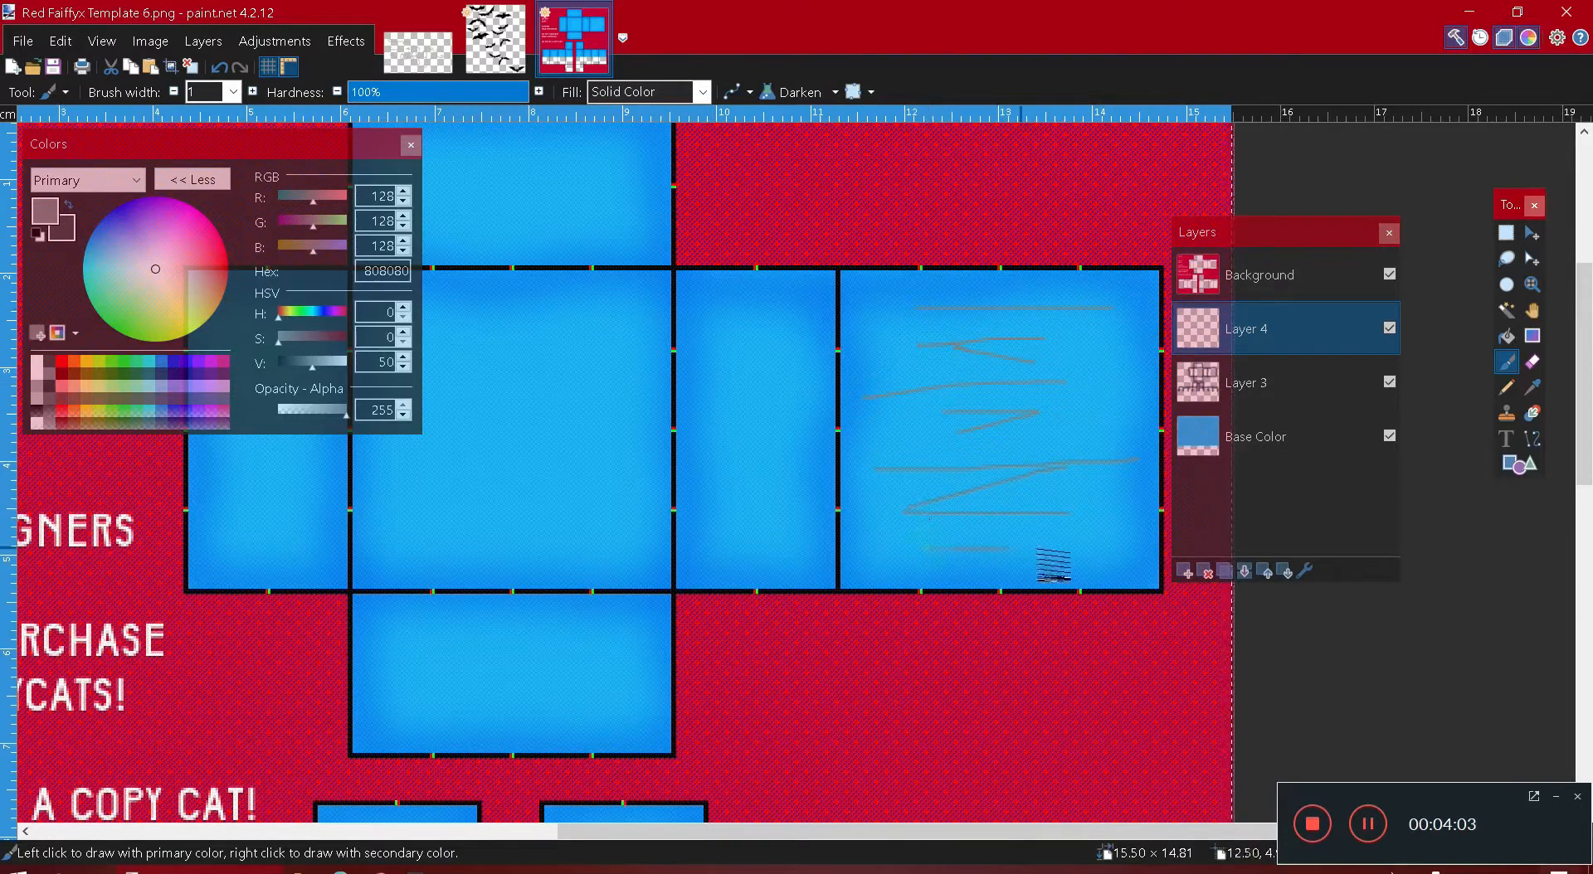
- Paint short horizontal grey crease lines down the narrow torso panel between the two wide ones
drag(723, 339, 782, 331)
drag(721, 374, 802, 374)
drag(711, 430, 769, 430)
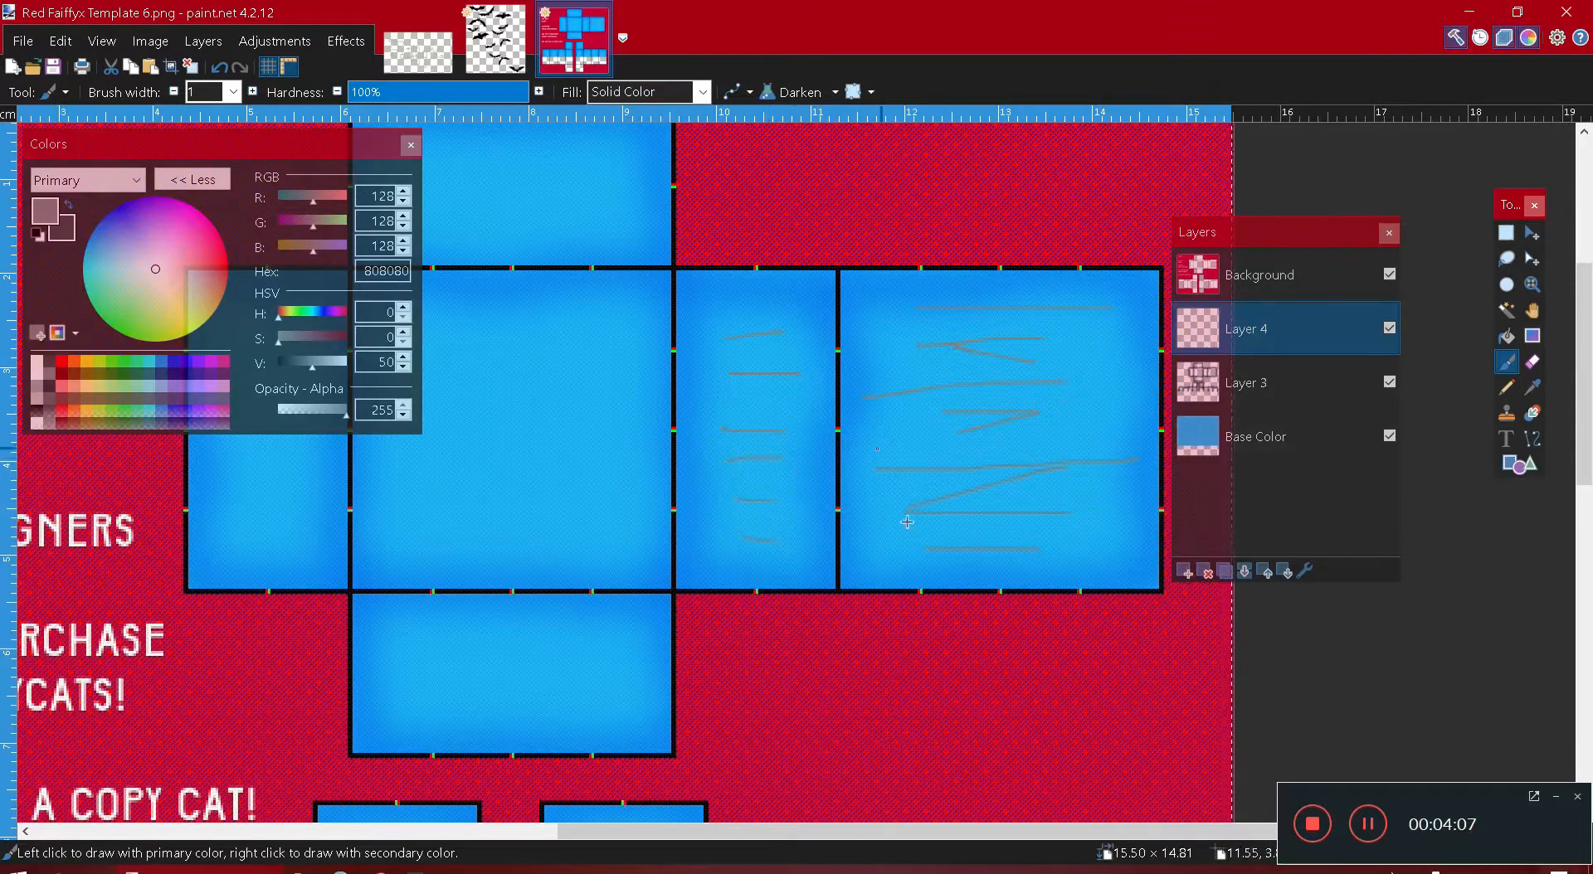
- Try long curved grey crease lines on both sides of the central torso panel, and undo them
scroll(958, 830, left, 3)
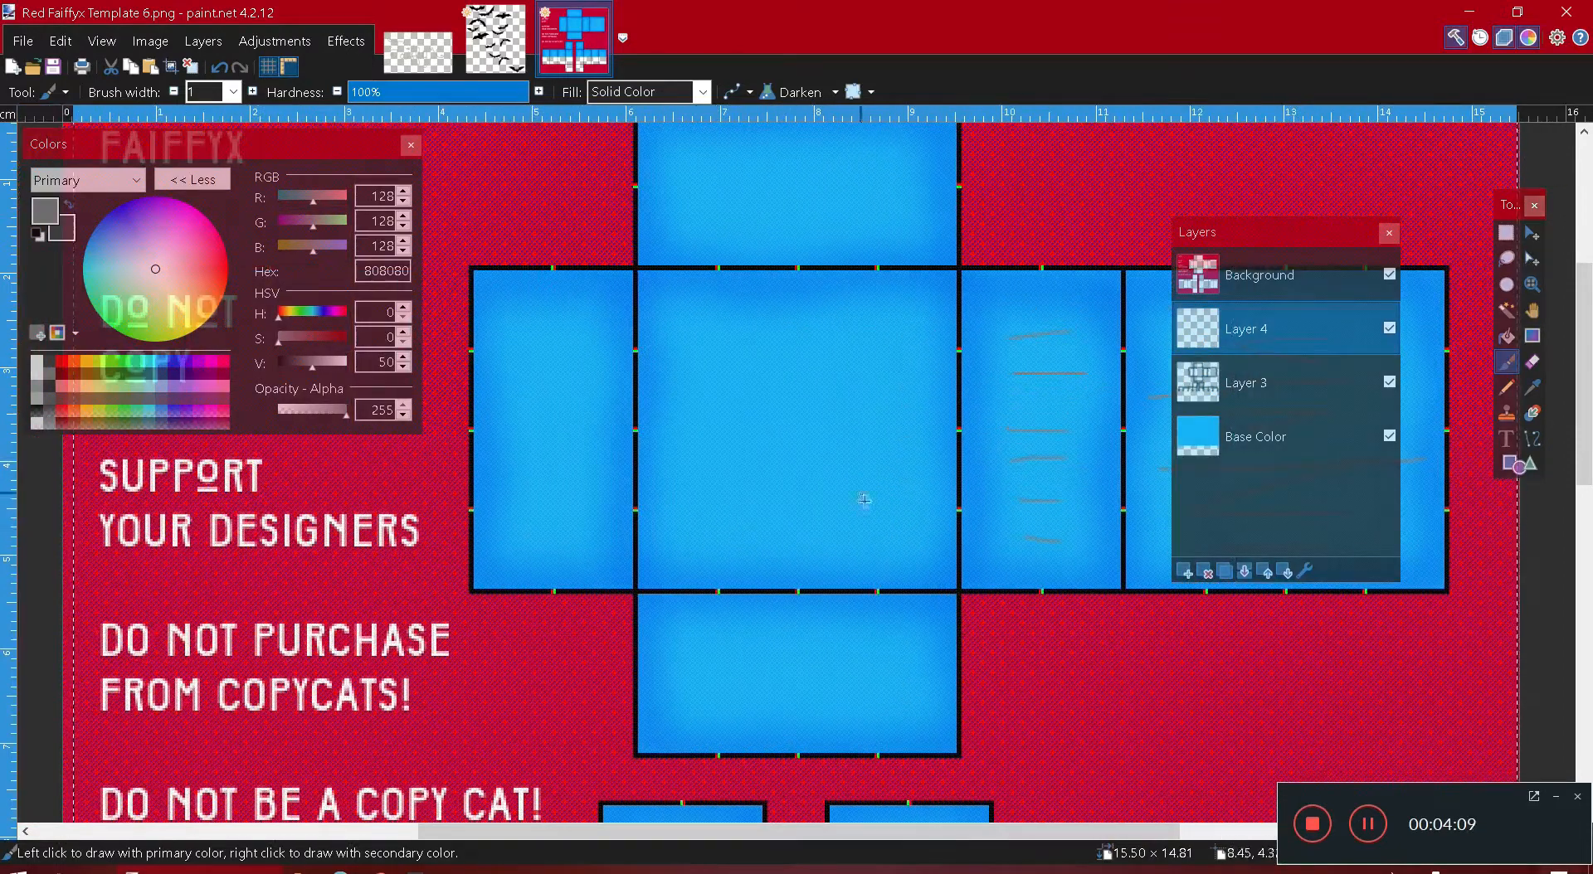
drag(921, 523, 822, 537)
drag(664, 512, 757, 545)
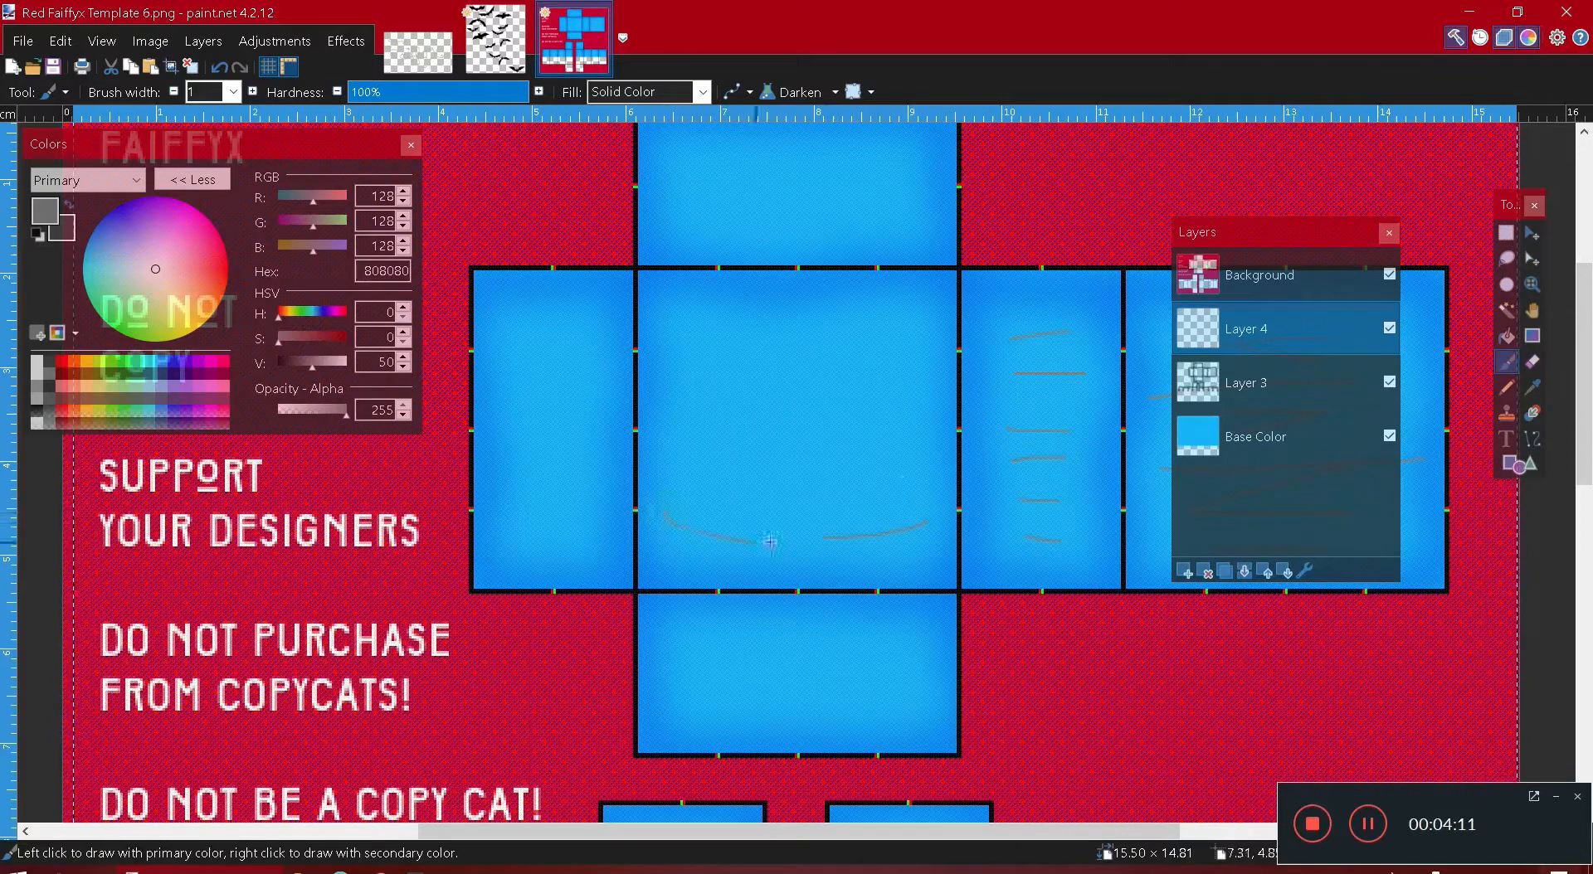
drag(921, 441, 832, 451)
drag(695, 429, 813, 452)
drag(915, 386, 844, 390)
drag(695, 392, 770, 392)
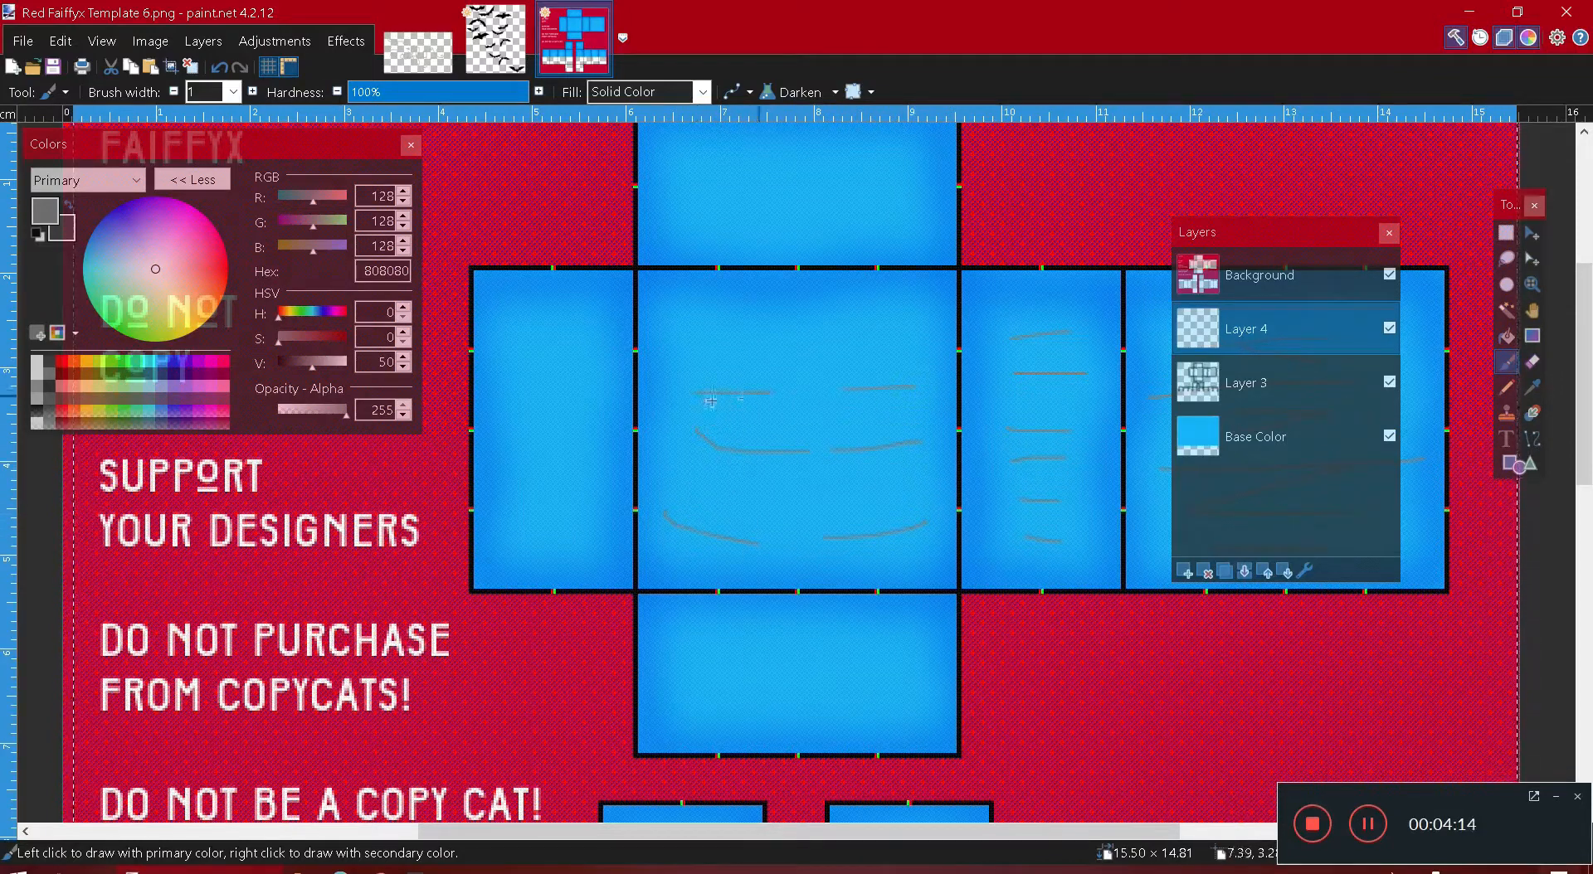
click(219, 69)
click(219, 69)
click(219, 69)
click(219, 69)
click(219, 70)
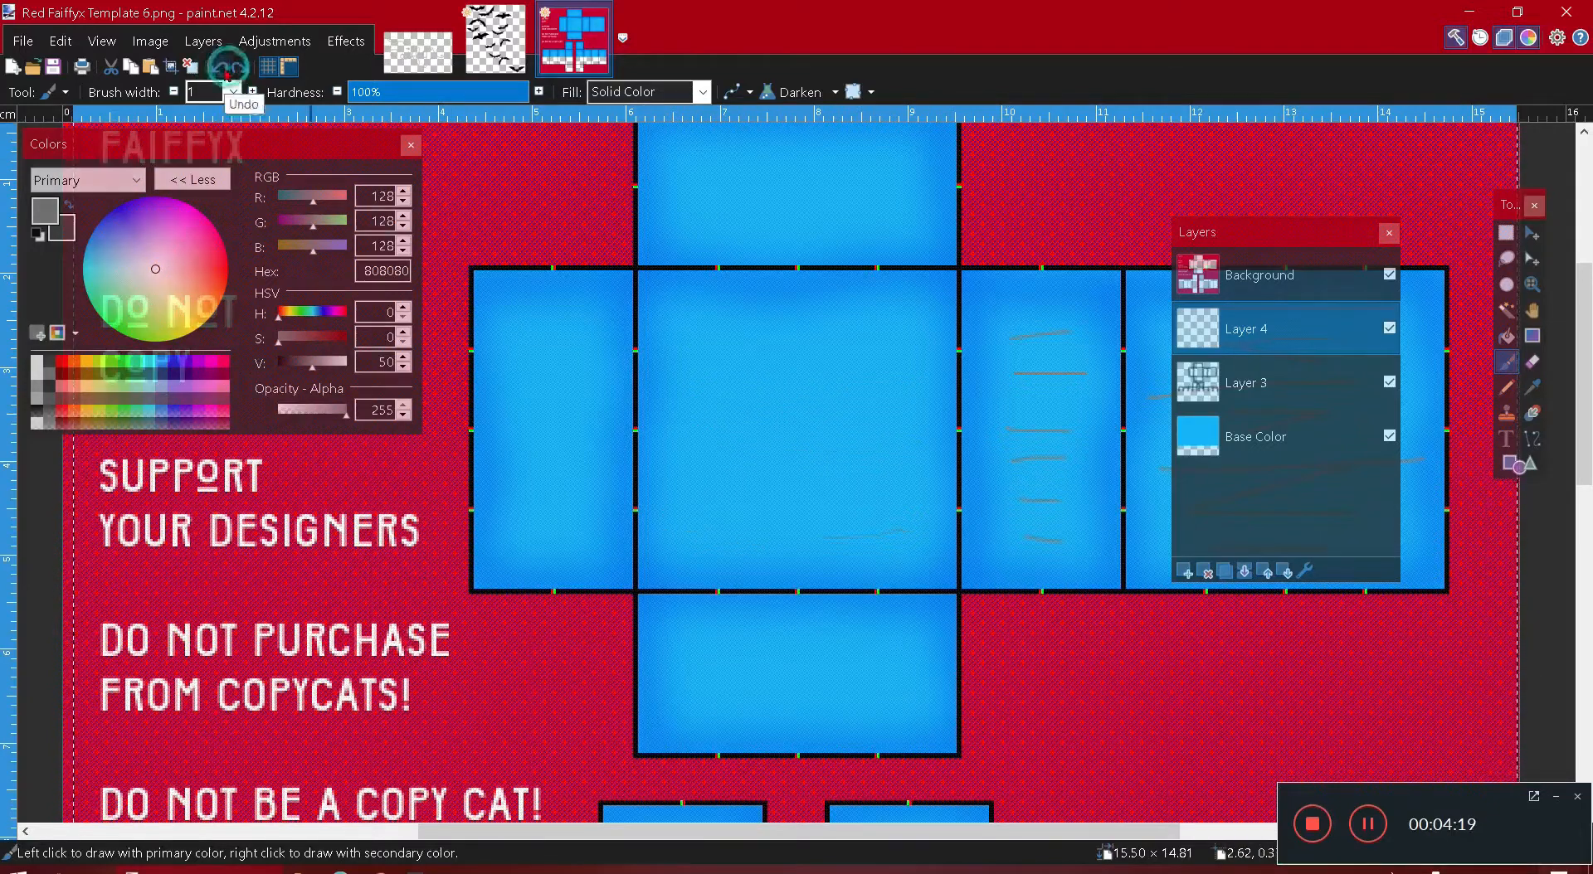
- Paint short, scattered grey crease lines across the central torso panel
drag(912, 510, 871, 523)
drag(677, 502, 712, 520)
drag(928, 390, 867, 370)
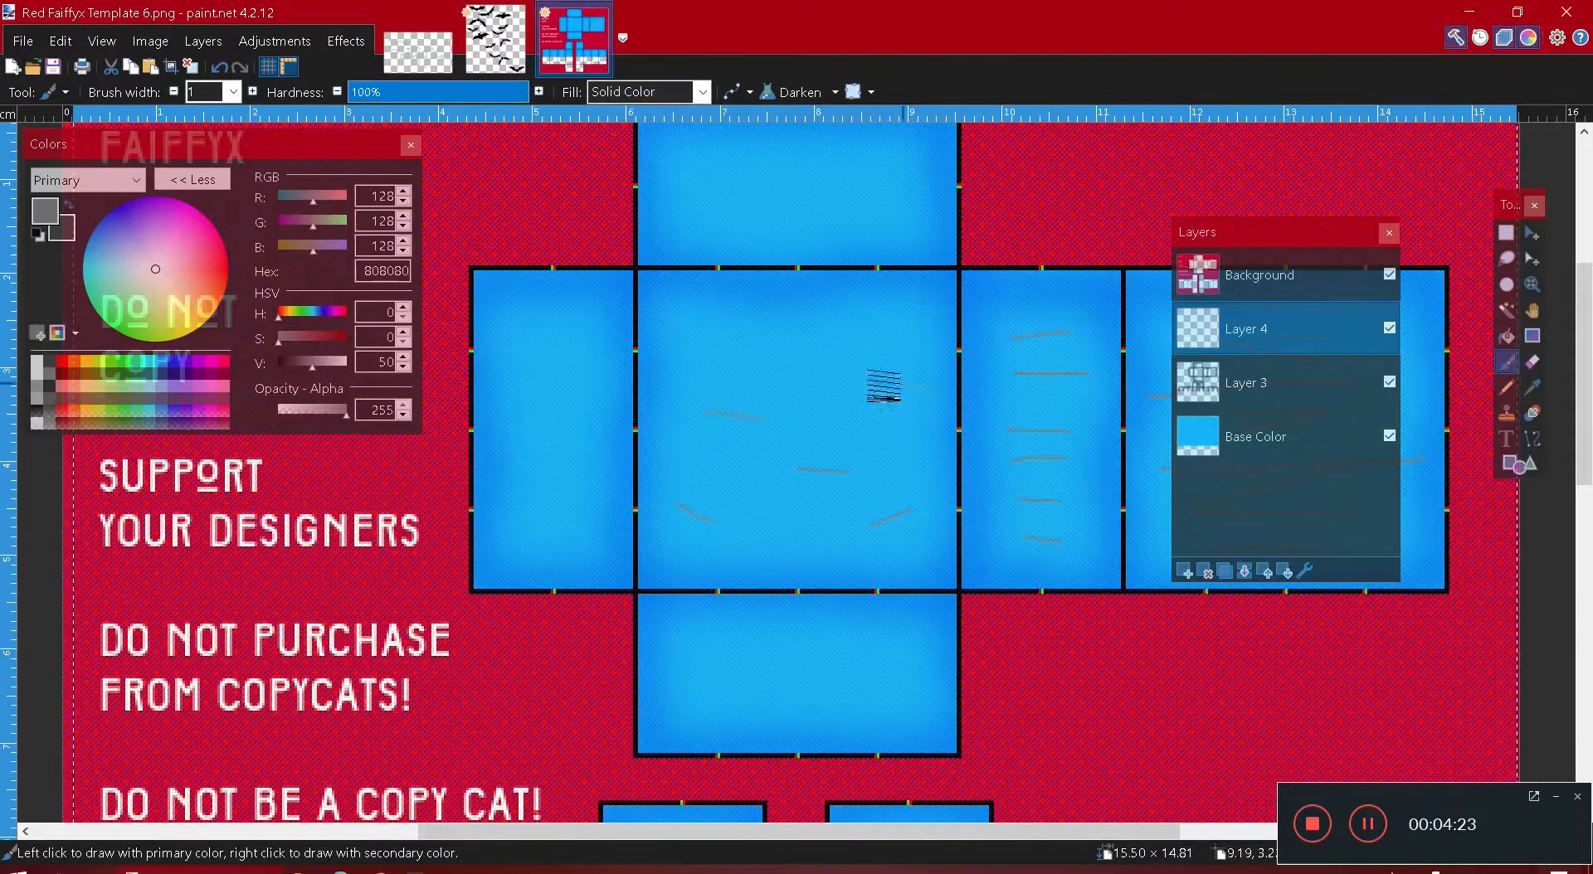
drag(771, 340, 720, 343)
- Paint short slanted grey crease lines across the torso's top flap above the central panel
scroll(938, 344, up, 2)
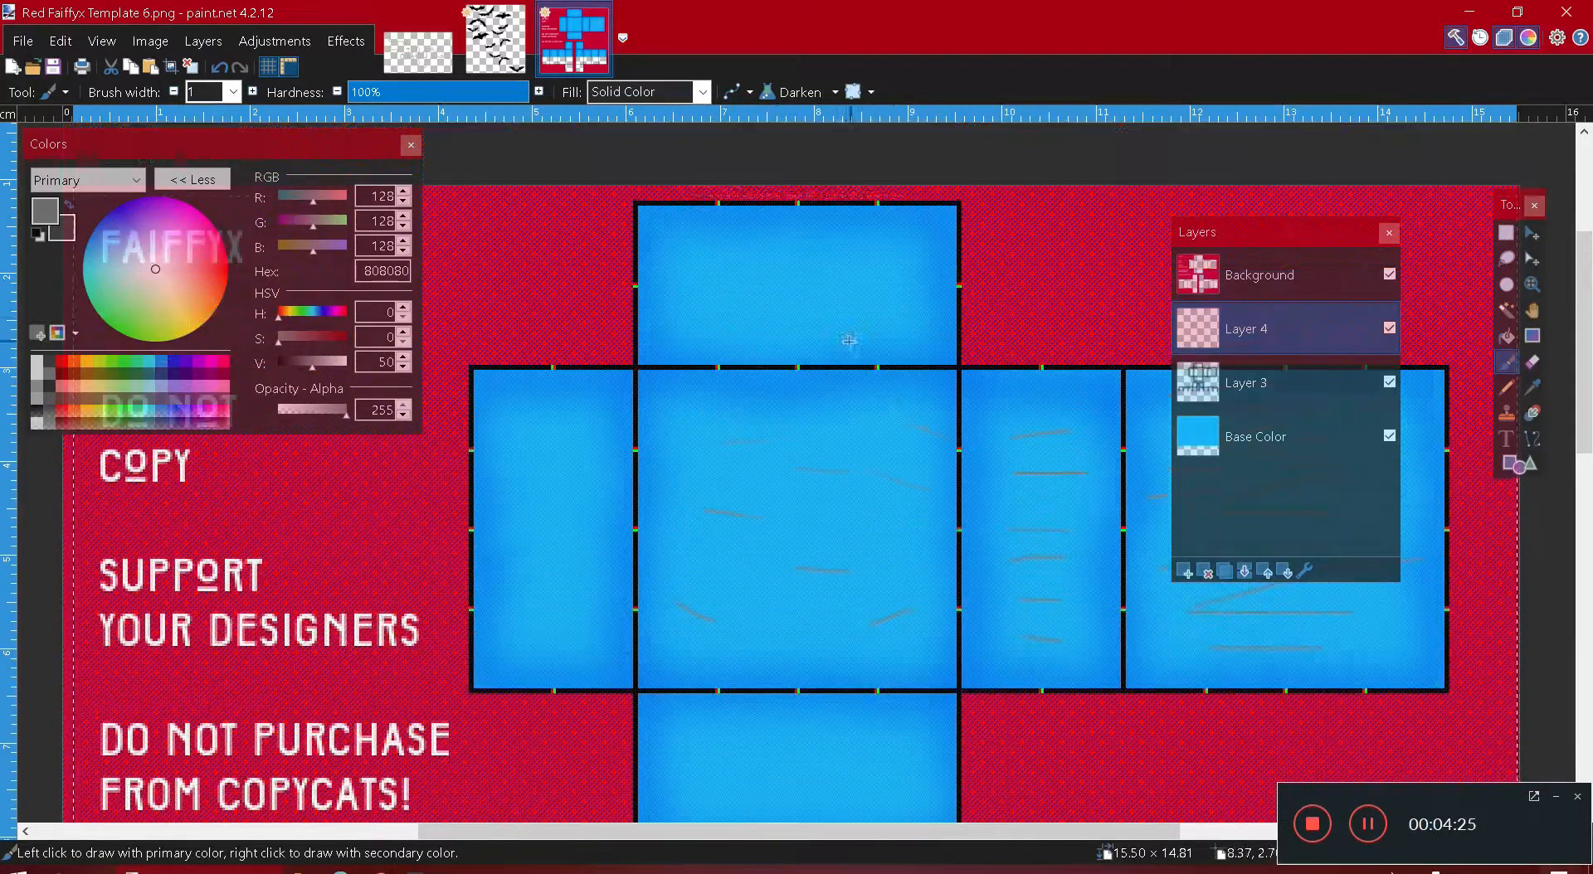
mouse_move(822, 263)
mouse_down()
mouse_move(780, 257)
mouse_move(746, 279)
mouse_up()
drag(906, 291, 864, 278)
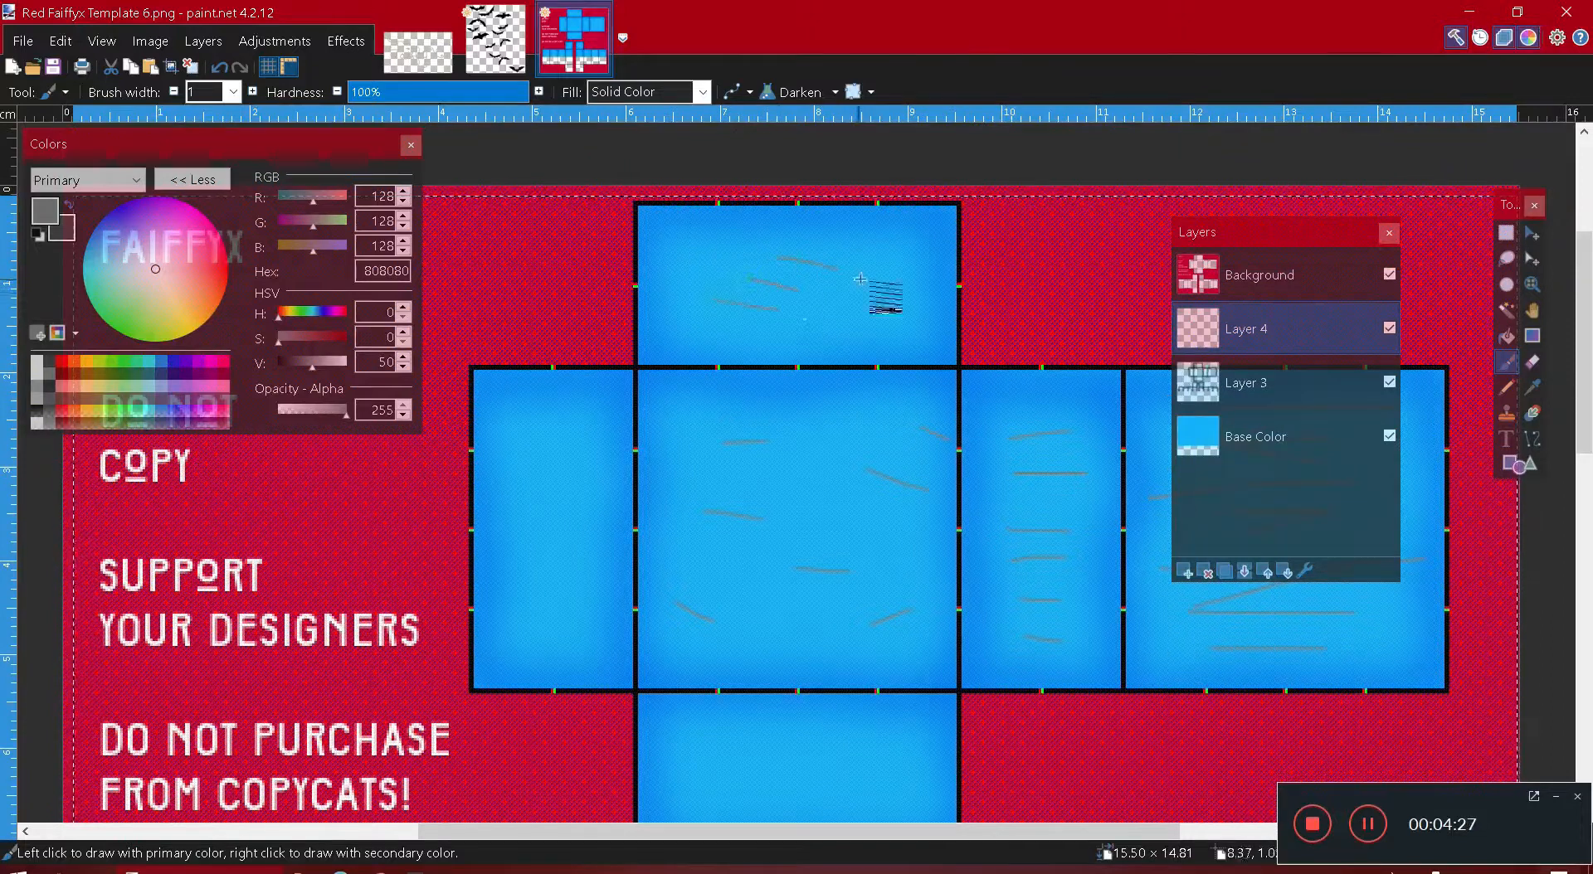
drag(680, 274, 710, 301)
drag(697, 244, 722, 273)
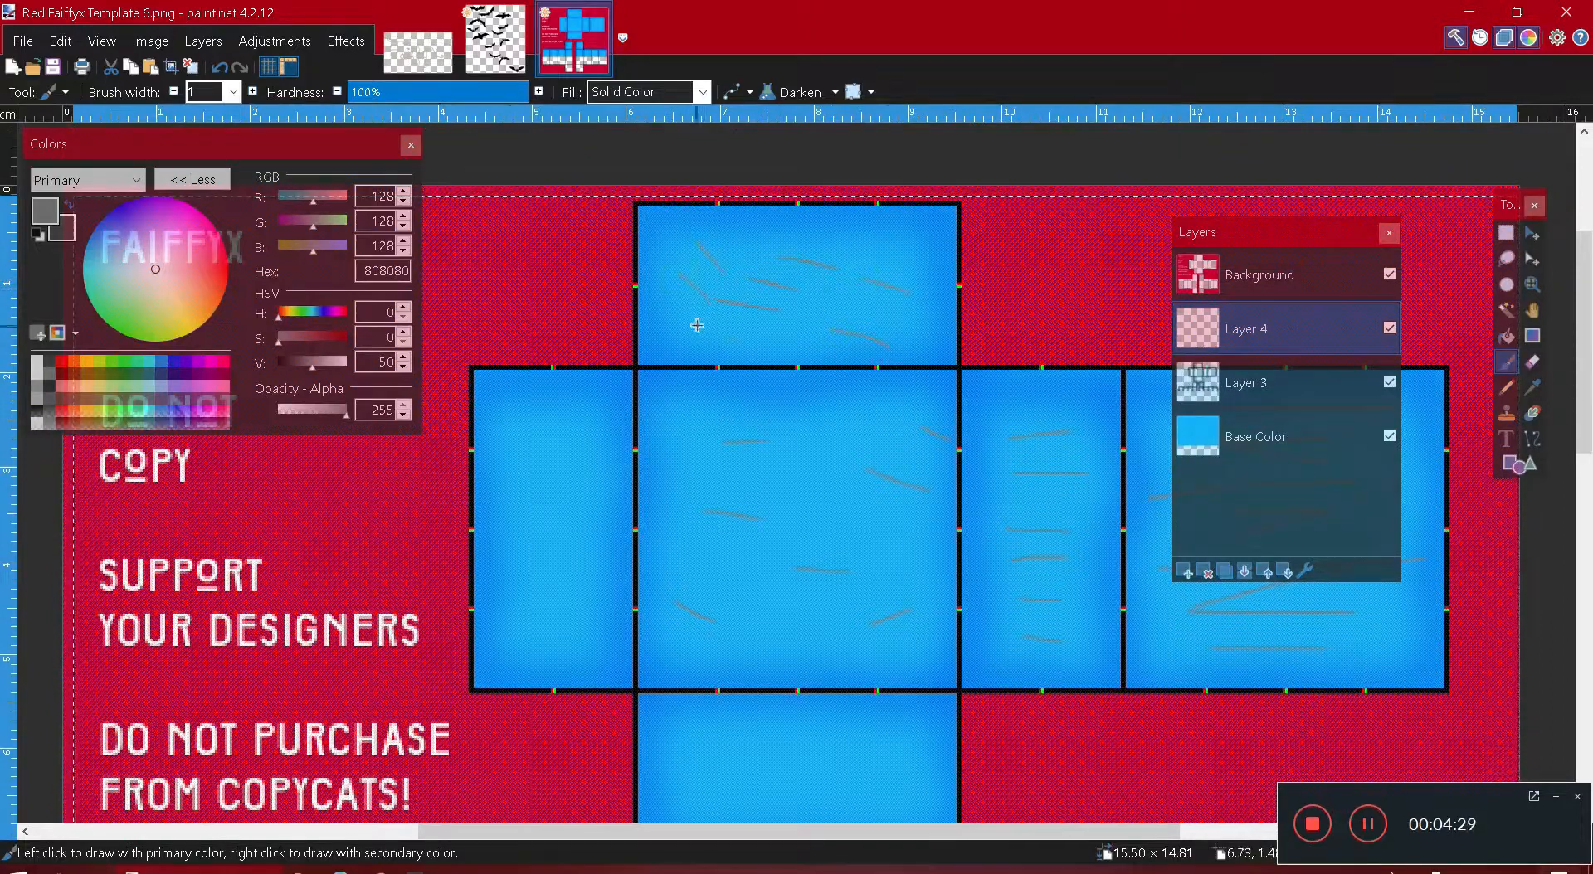
- Paint diagonal grey crease lines down the leftmost torso panel and across the narrow panel right of the central one
mouse_move(524, 408)
mouse_down()
mouse_move(576, 461)
mouse_move(584, 606)
mouse_up()
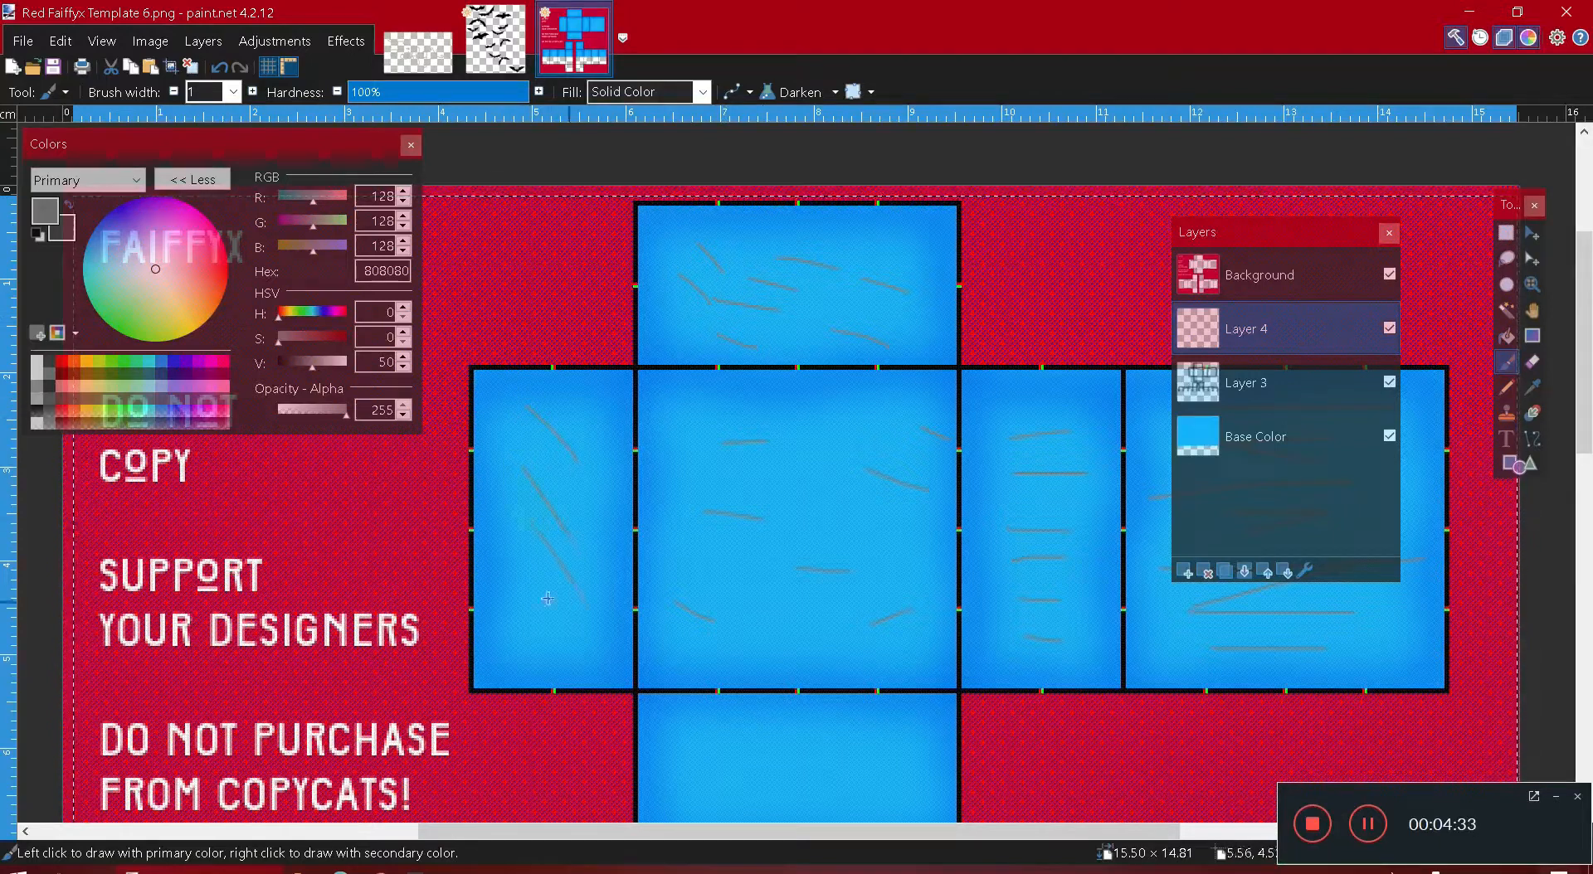
scroll(583, 598, down, 2)
drag(1008, 278, 1057, 363)
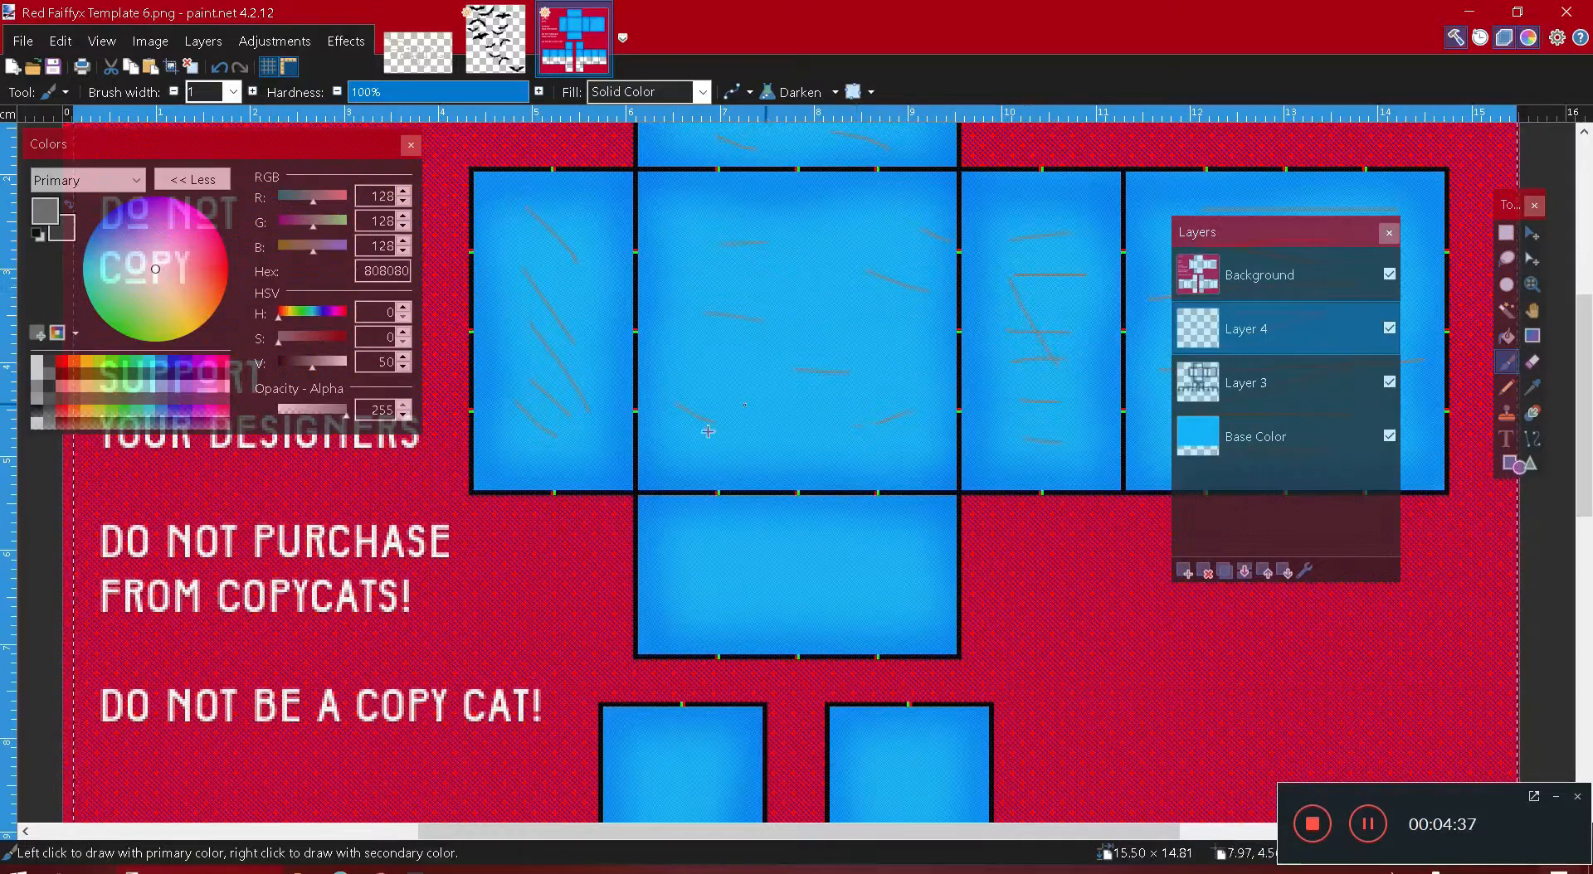
- Paint slanted grey crease lines across the torso's bottom flap below the central panel
drag(734, 533, 830, 571)
drag(699, 567, 818, 614)
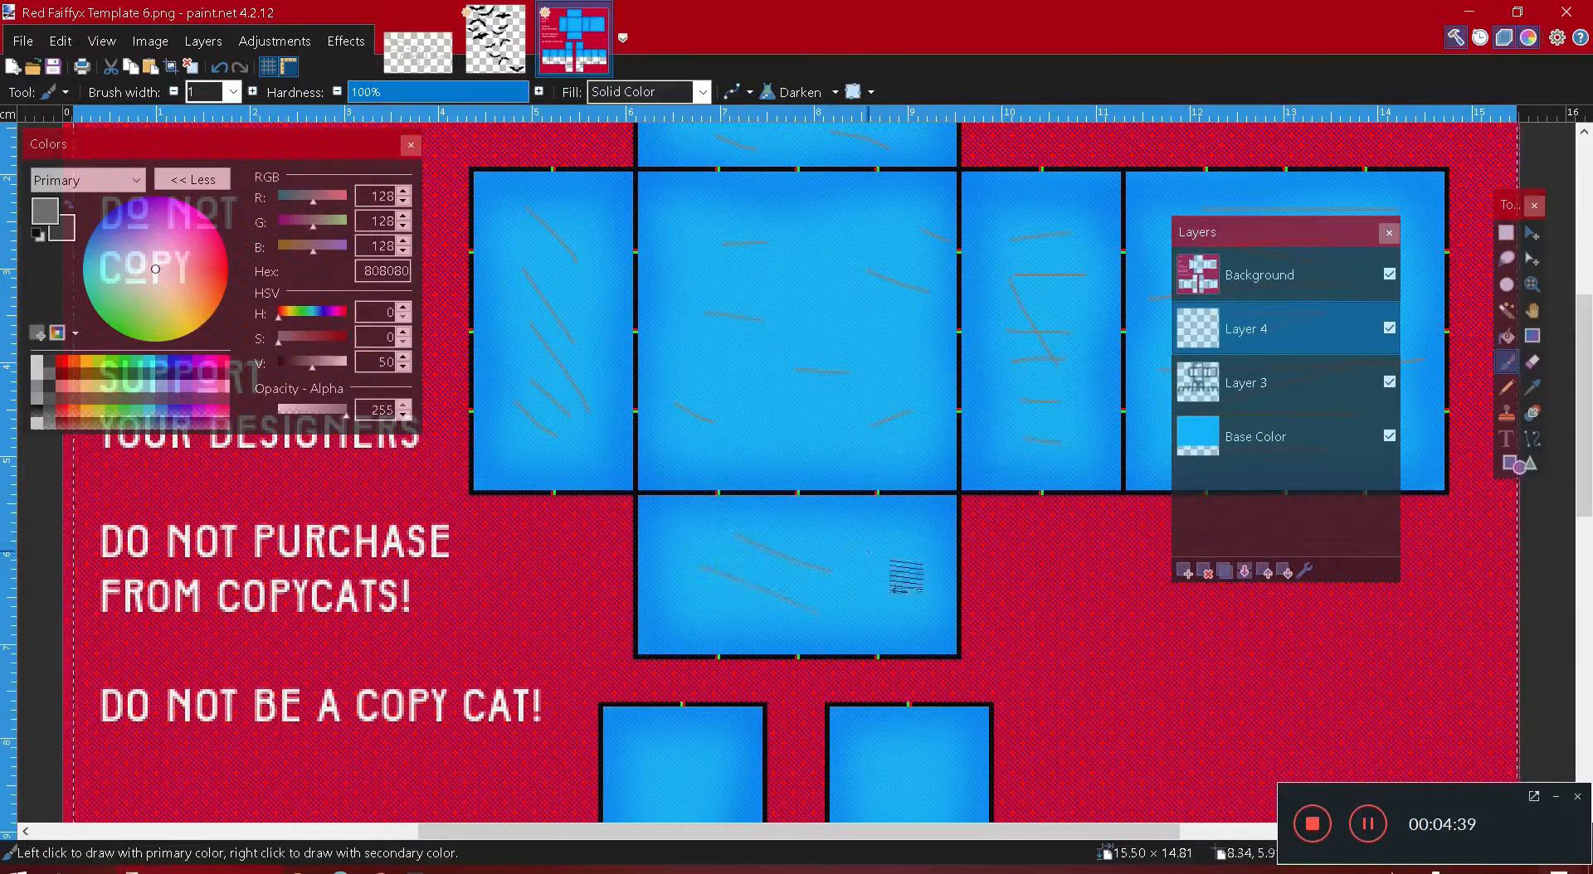
scroll(726, 601, down, 1)
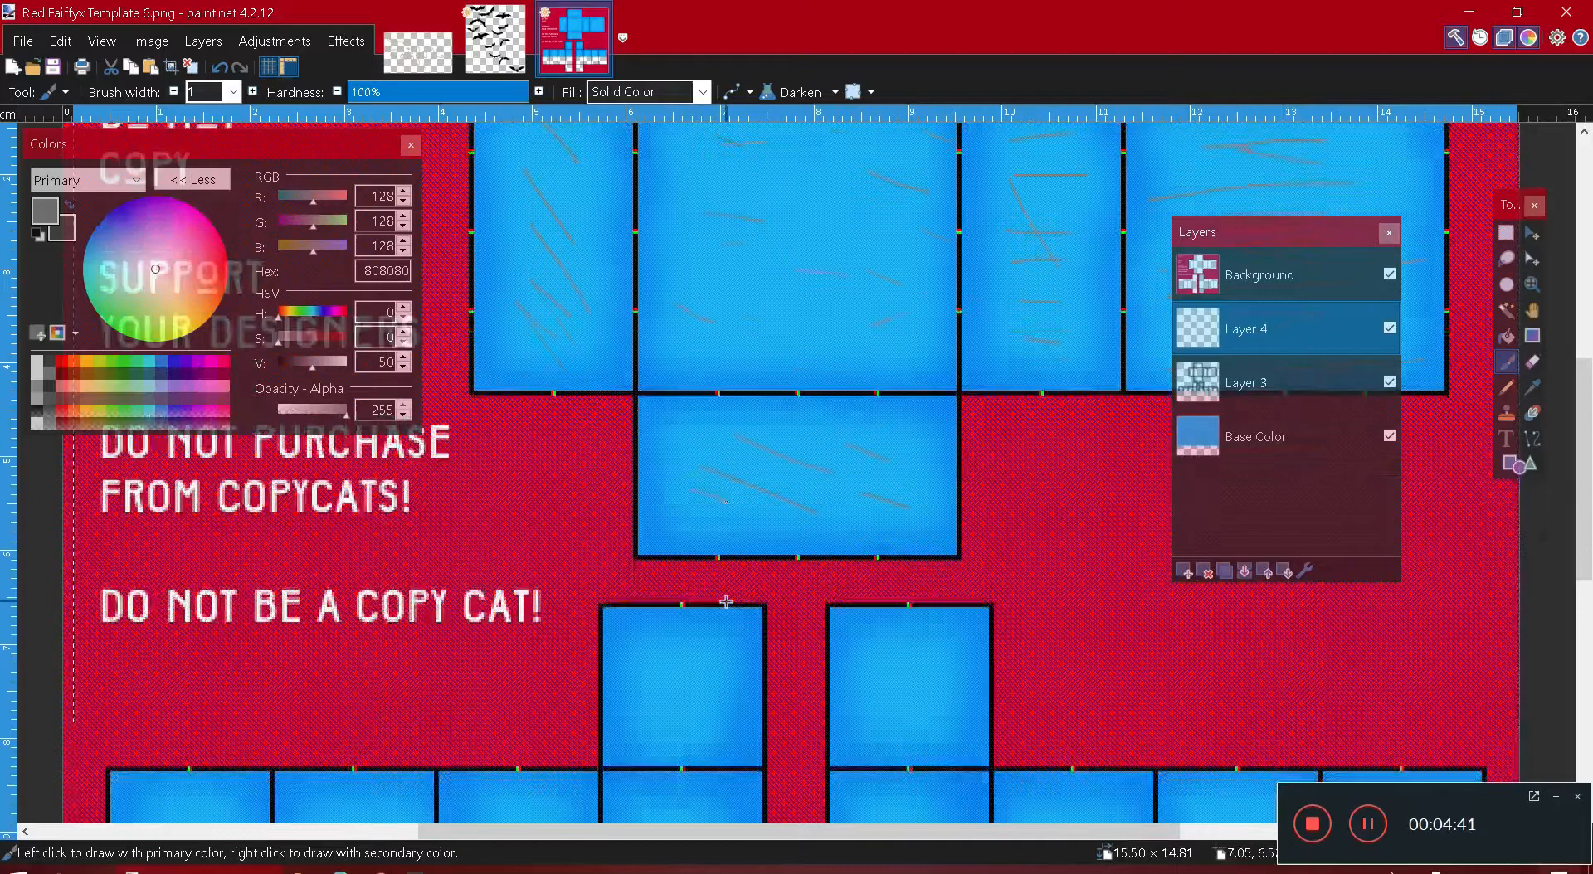
- Paint diagonal grey crease lines across the two square panels above the left and right sleeve rows
scroll(726, 602, down, 4)
scroll(725, 601, up, 3)
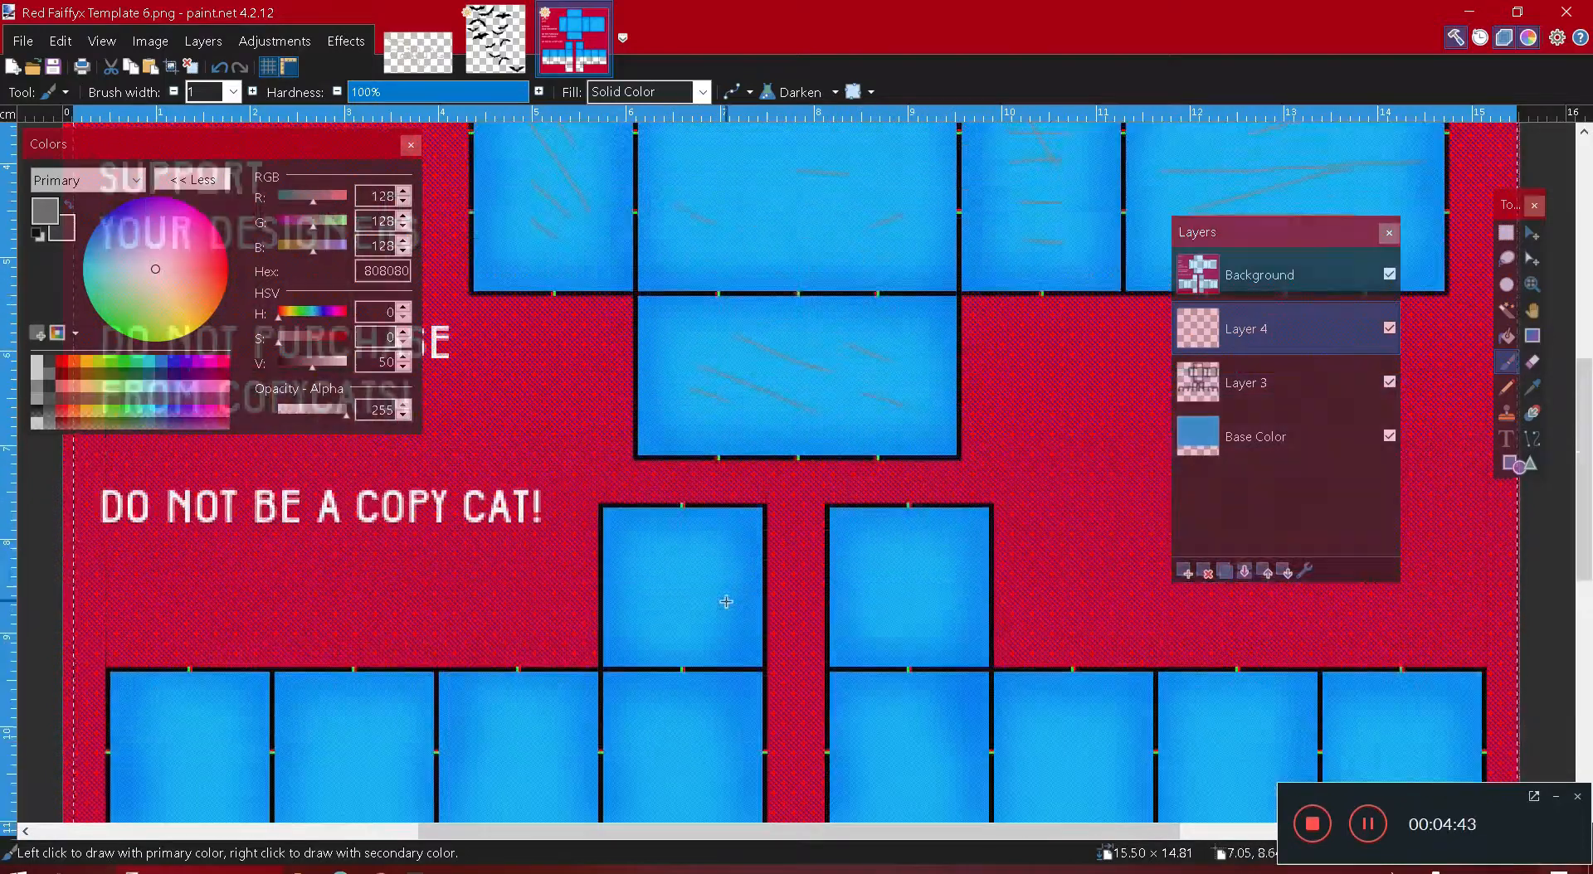
ctrl+scroll(727, 605, down, 1)
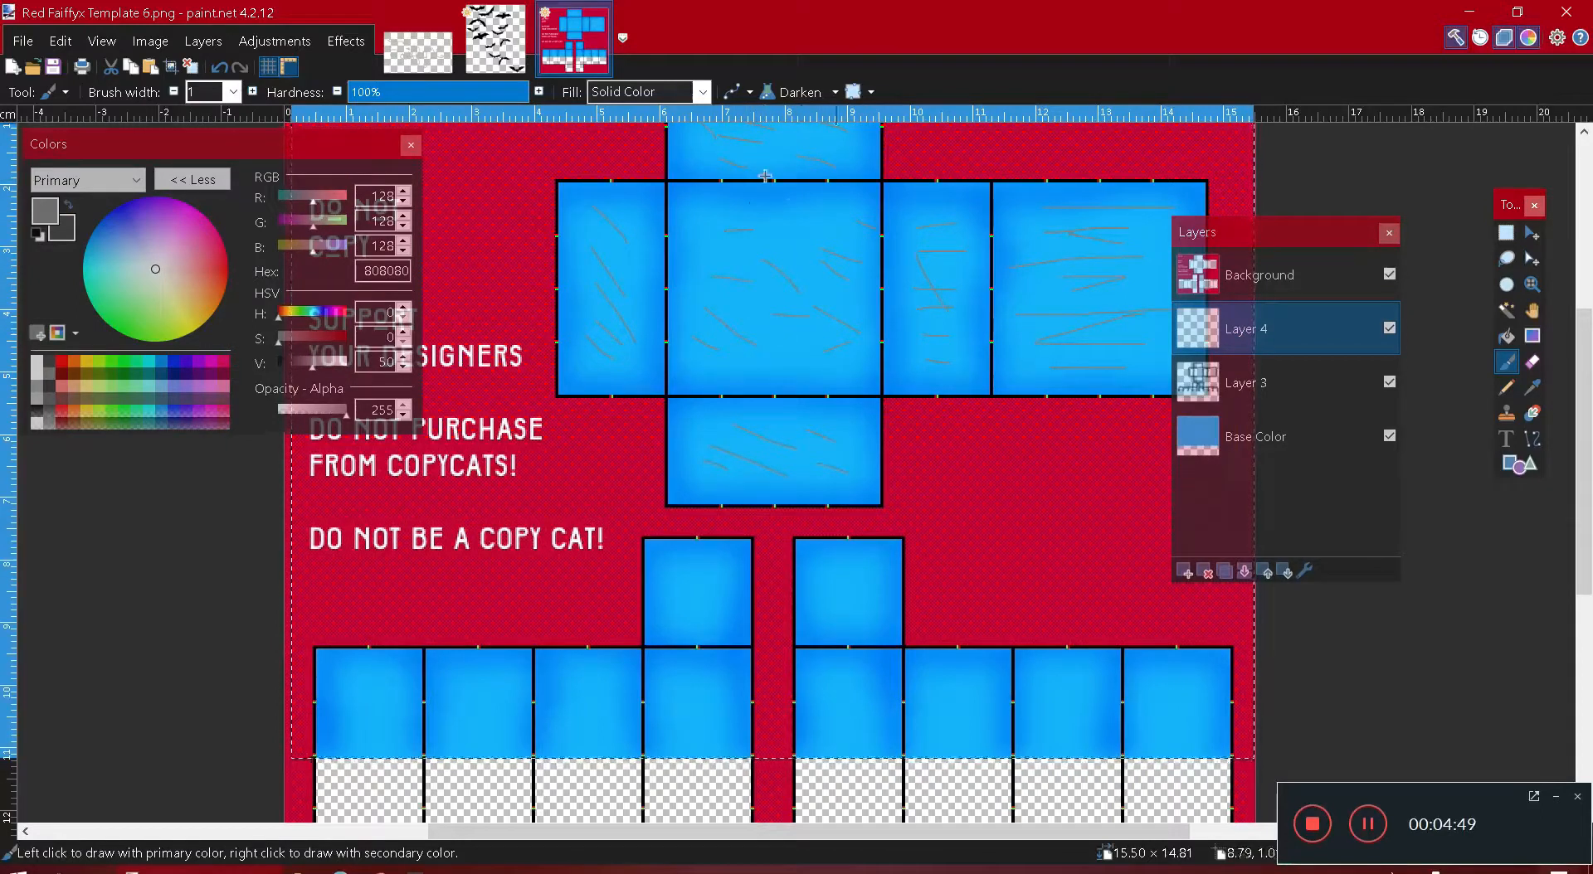
scroll(714, 348, down, 2)
drag(667, 356, 715, 408)
mouse_move(847, 362)
mouse_down()
mouse_move(871, 378)
mouse_move(821, 390)
mouse_up()
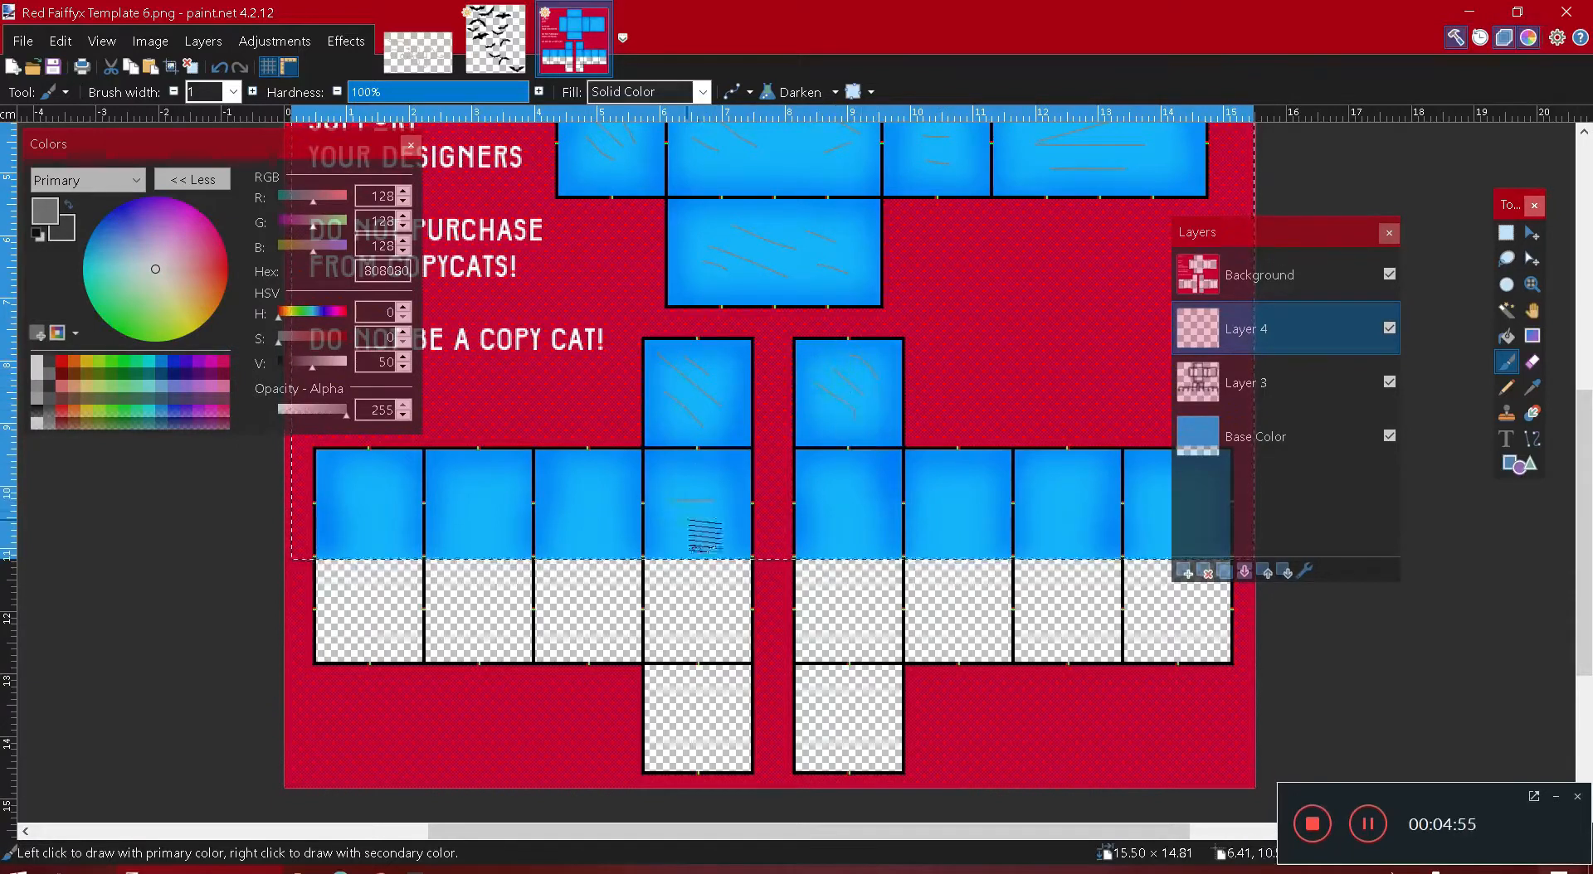
- Paint short, roughly horizontal grey crease lines across the four panels of the left sleeve row
drag(585, 499, 623, 503)
drag(585, 523, 608, 521)
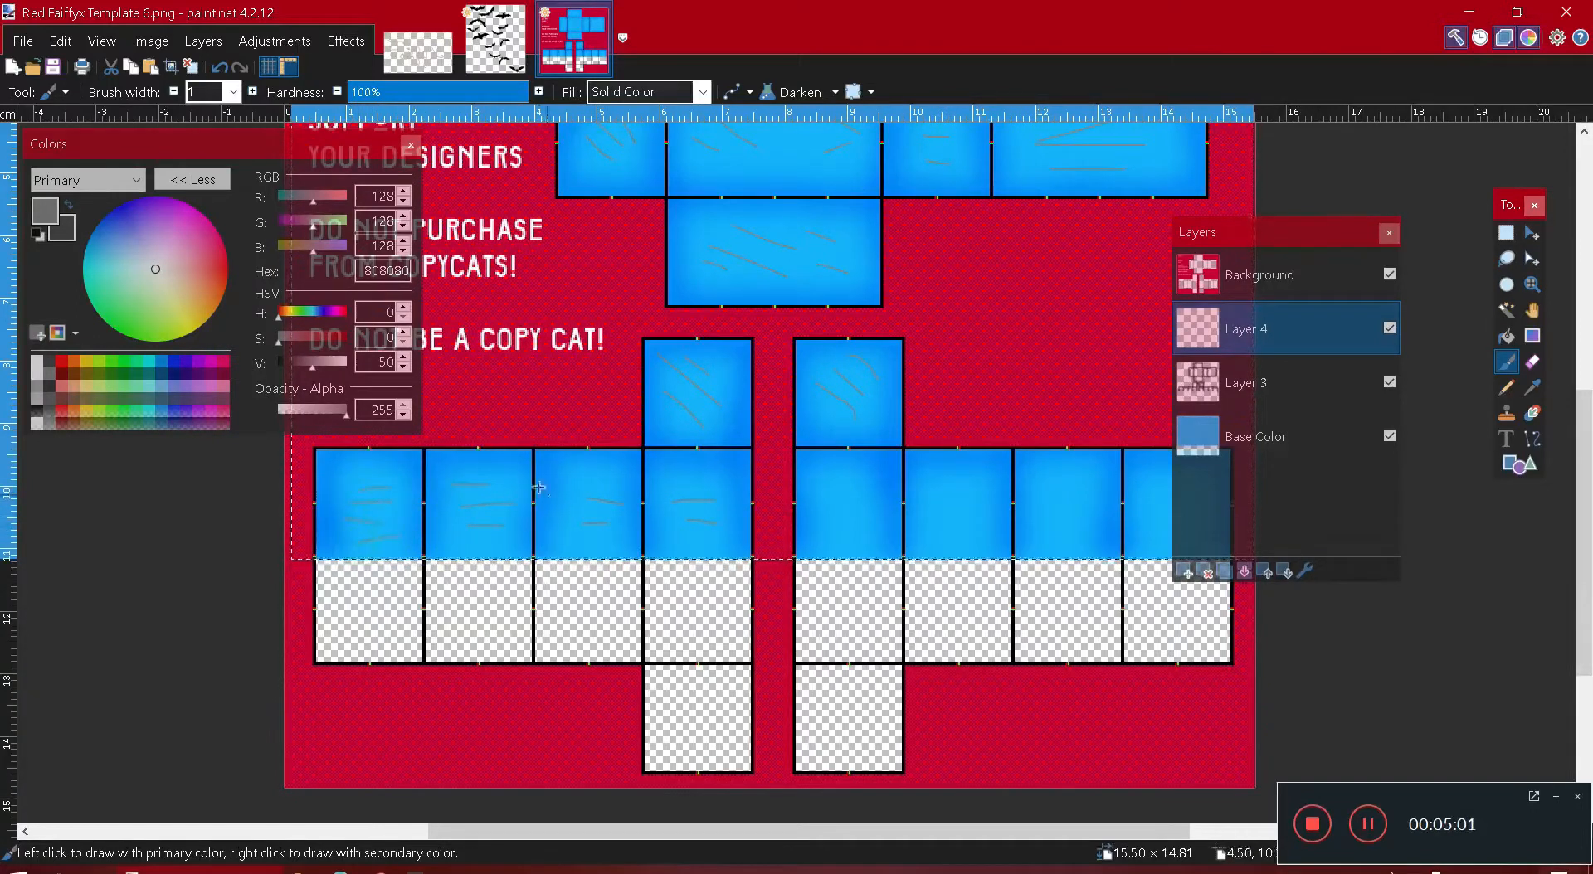
drag(577, 476, 618, 477)
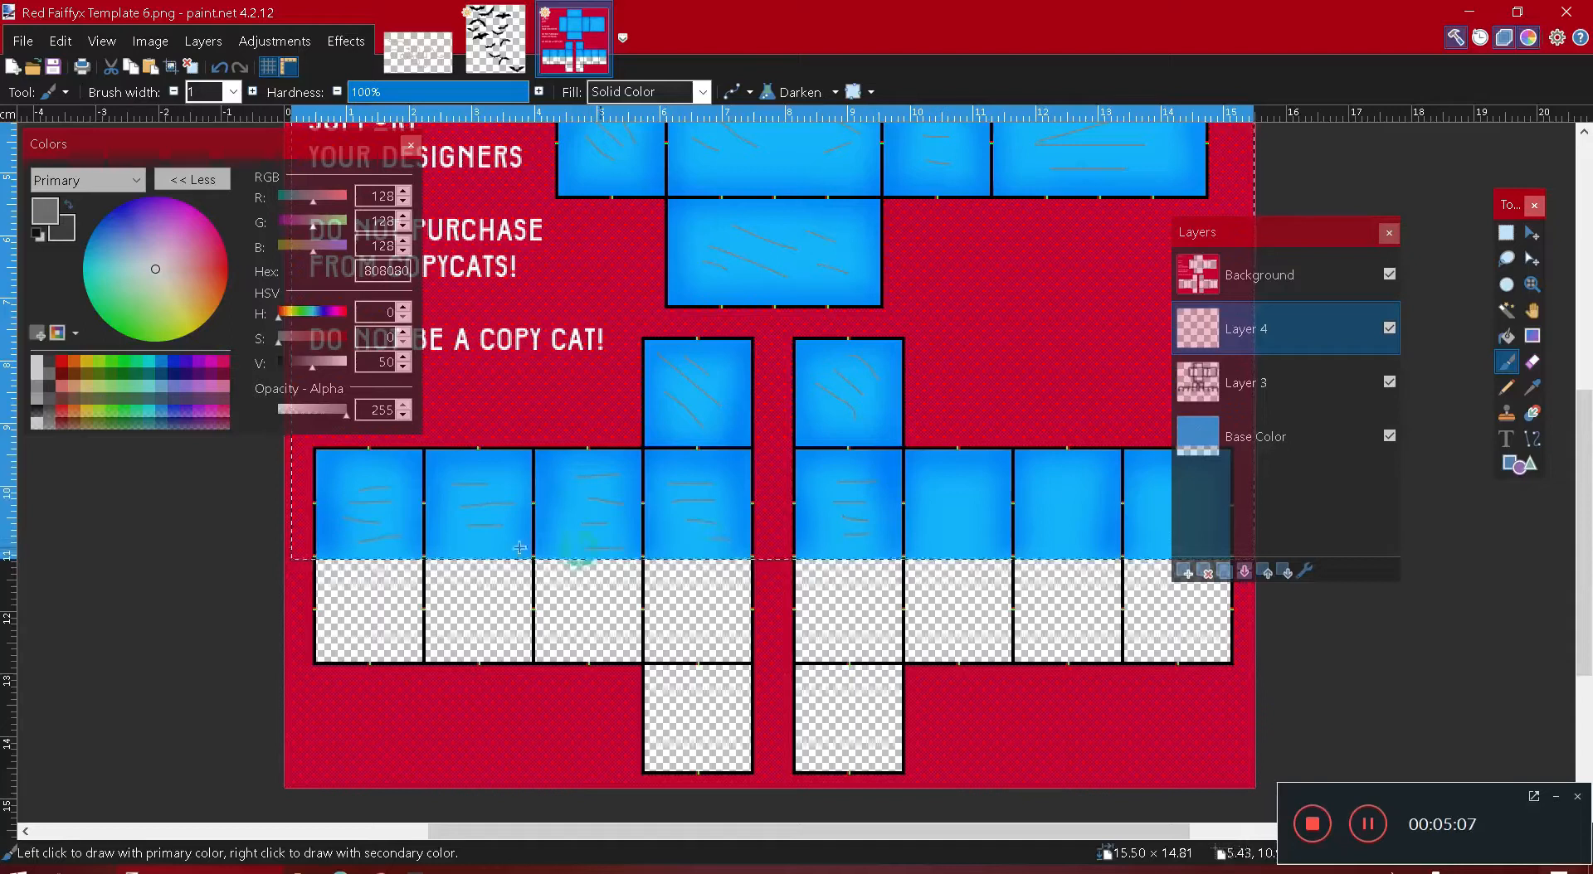
- Paint short, roughly horizontal grey crease lines across the right sleeve row, moving the Layers window off its last panel
drag(922, 478, 979, 469)
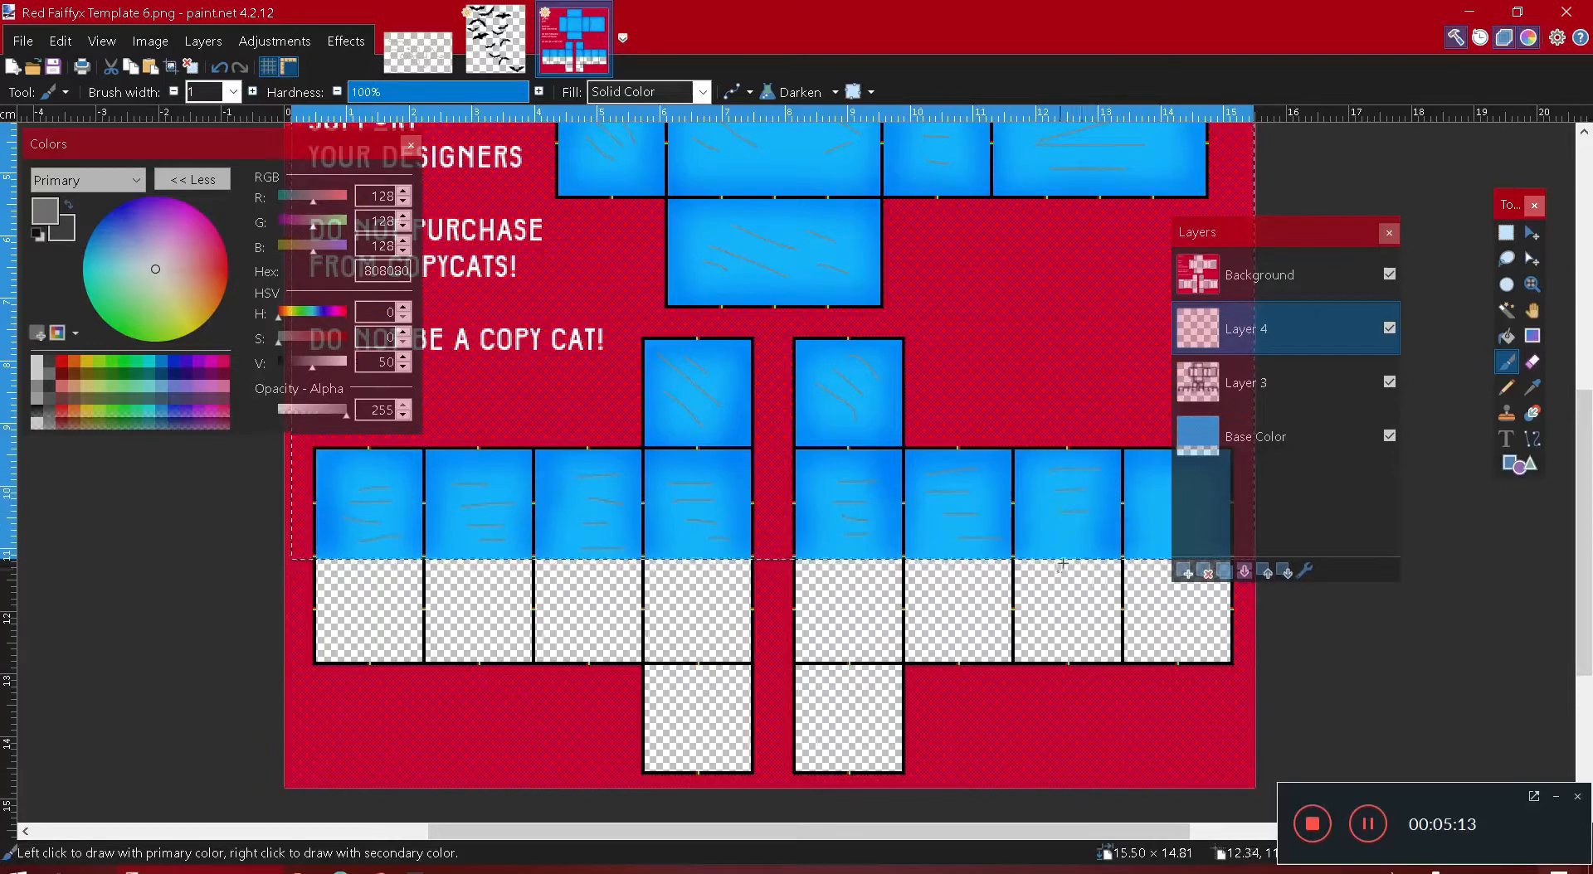
drag(1060, 542, 1099, 531)
drag(1252, 233, 1458, 229)
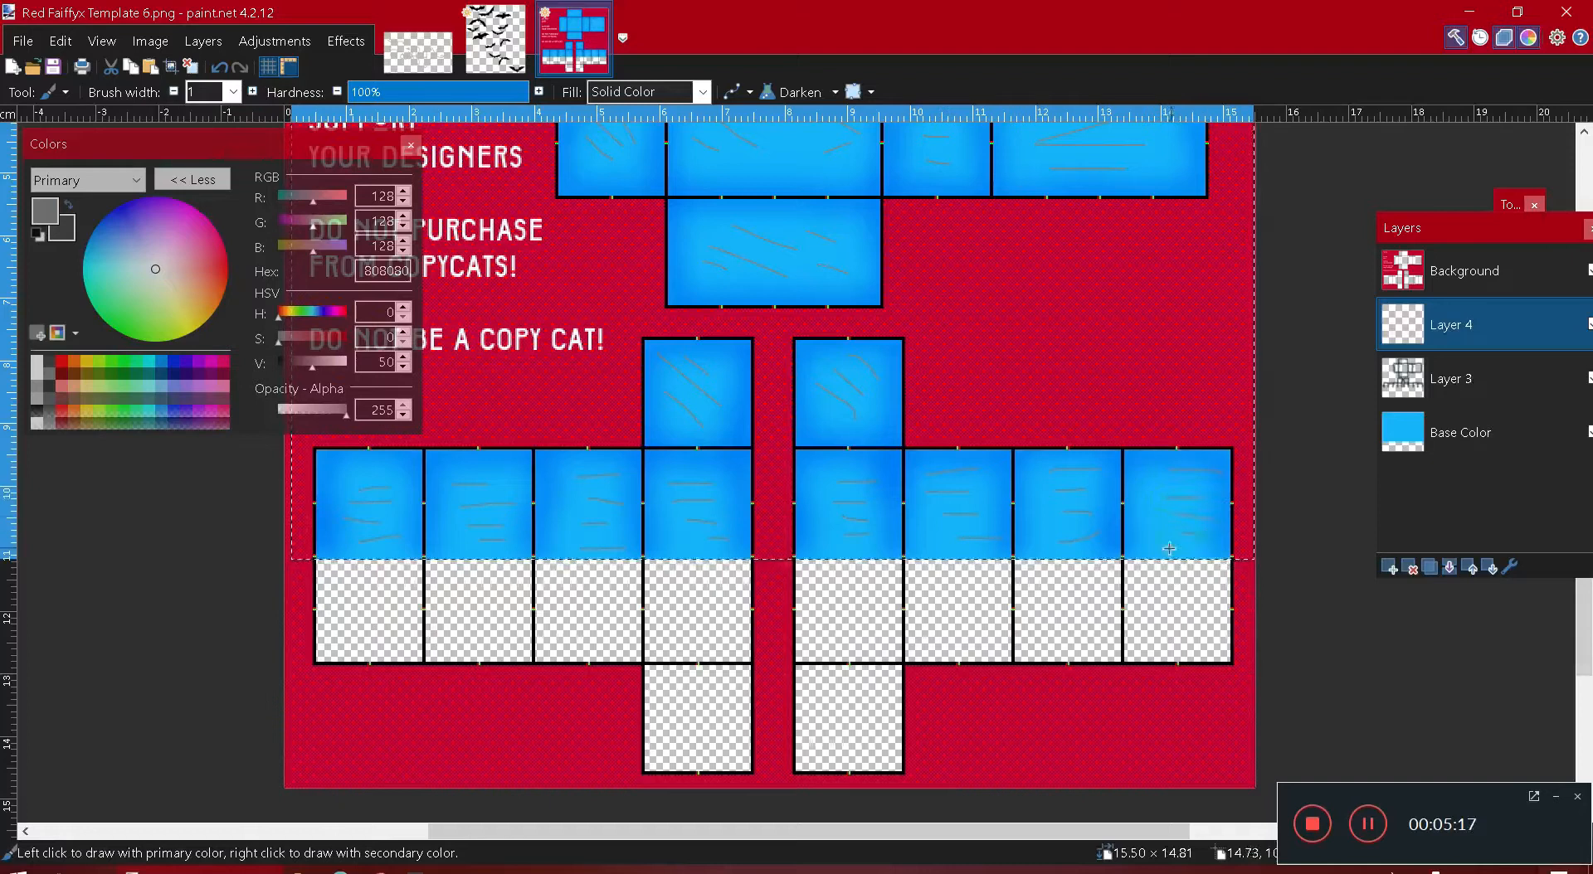
- Try Negation and Overlay blending on Layer 4 and apply the Multiply blend mode
click(1510, 567)
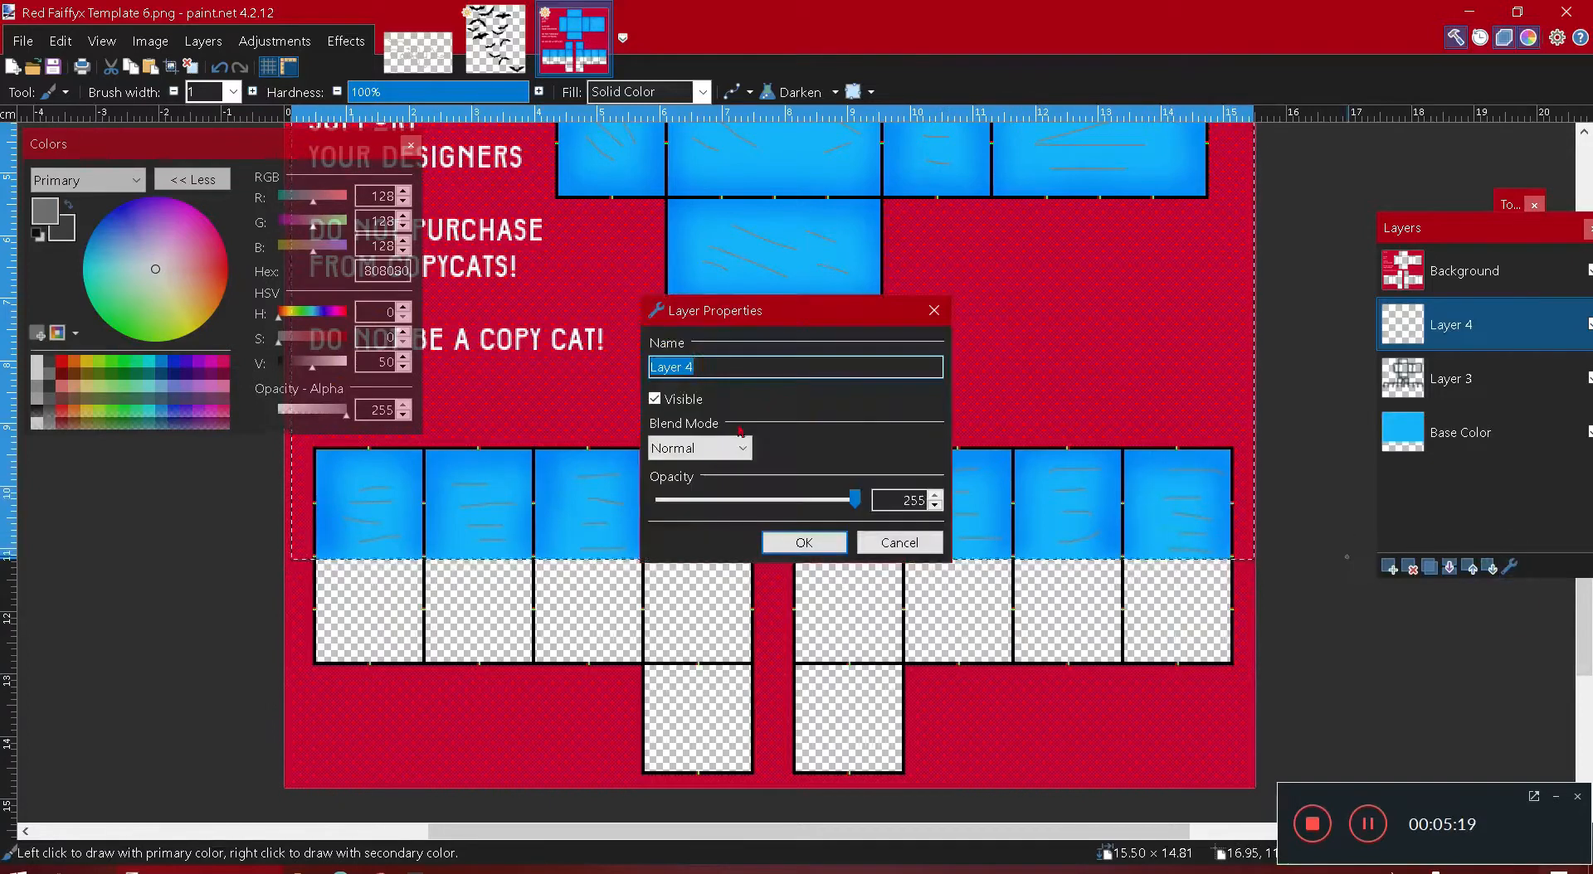
click(714, 448)
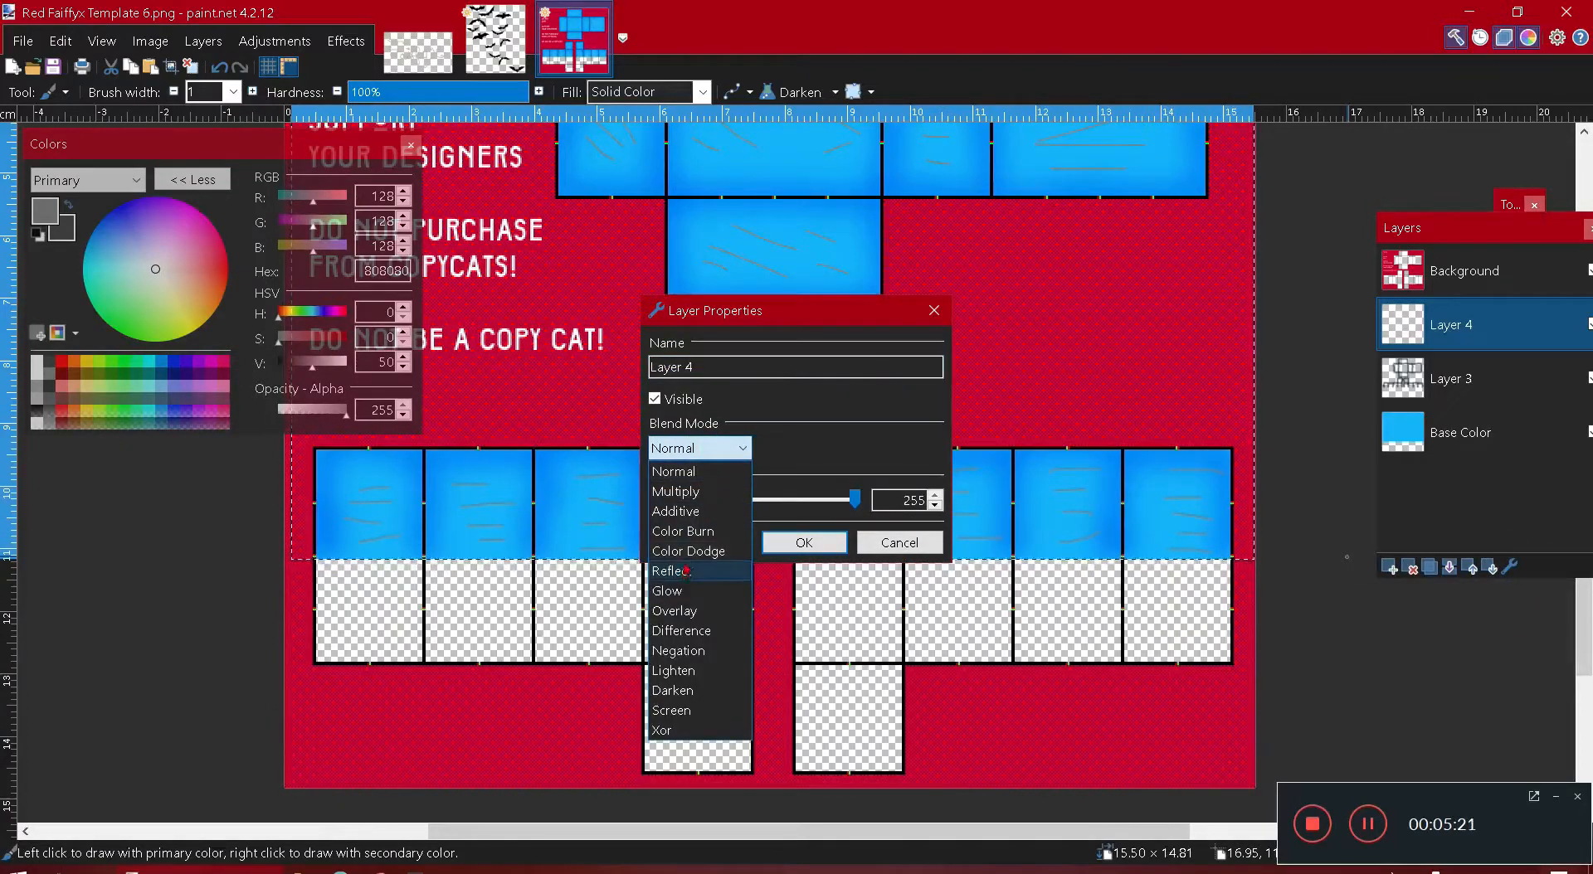
click(697, 650)
click(700, 449)
click(664, 471)
click(667, 448)
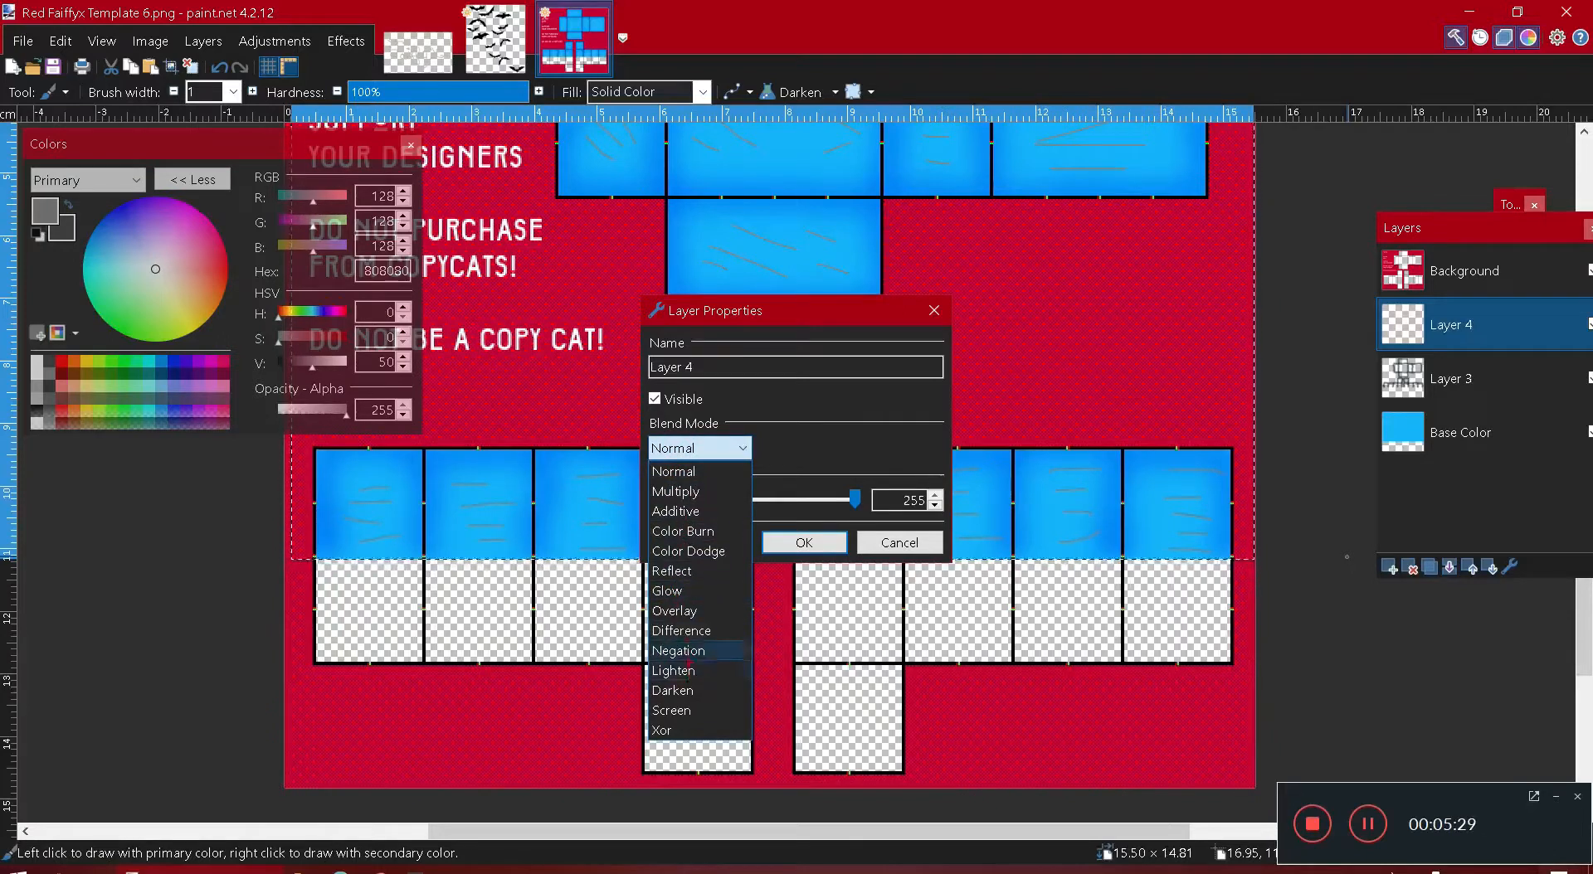
click(682, 614)
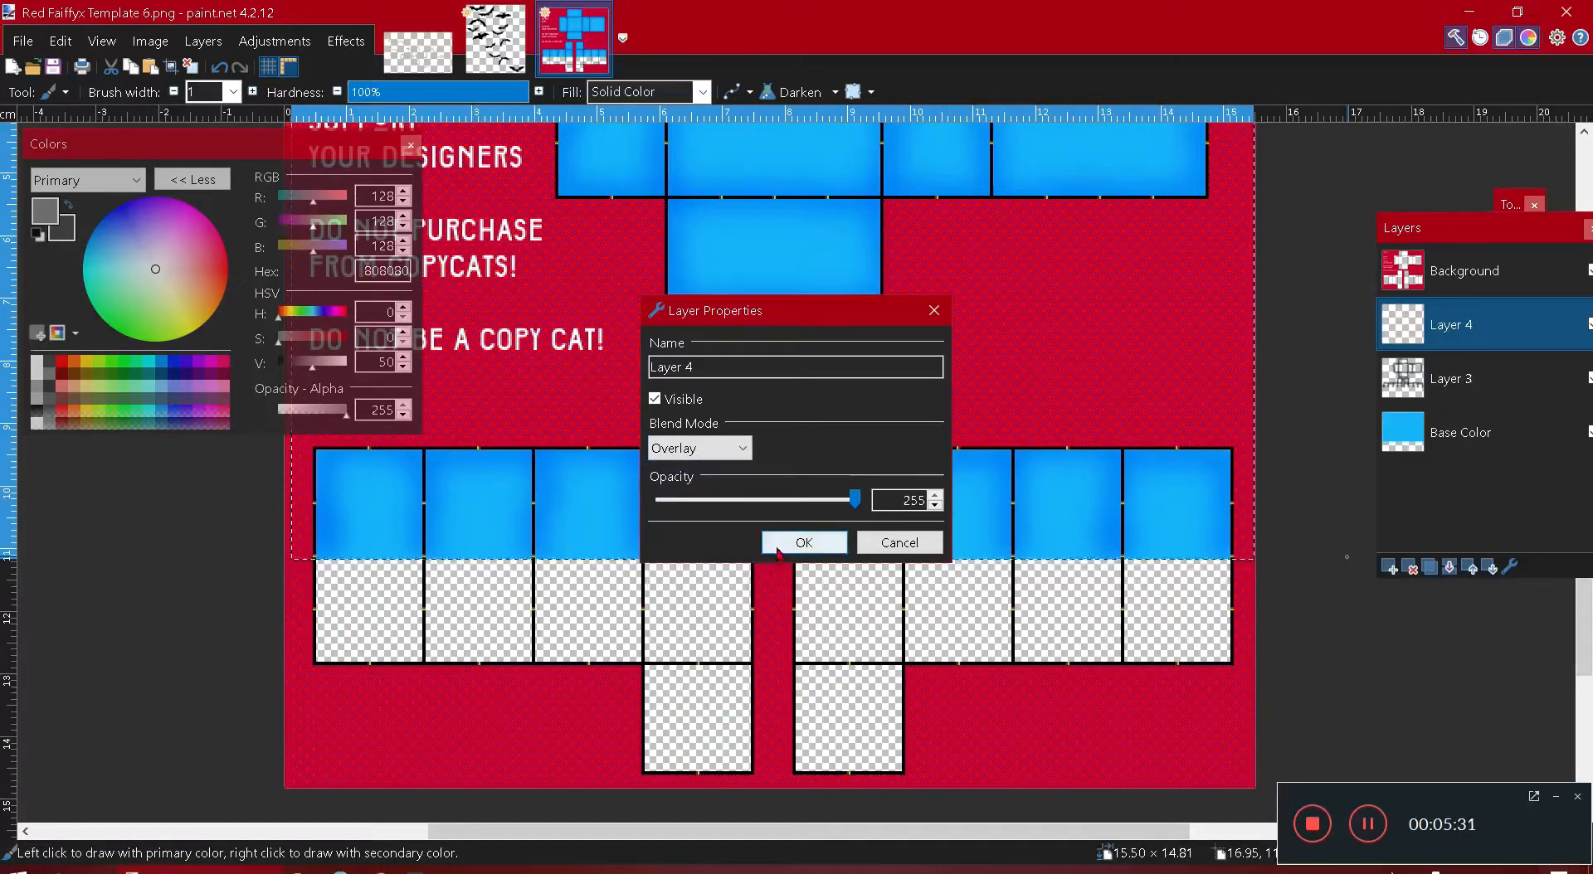
click(729, 452)
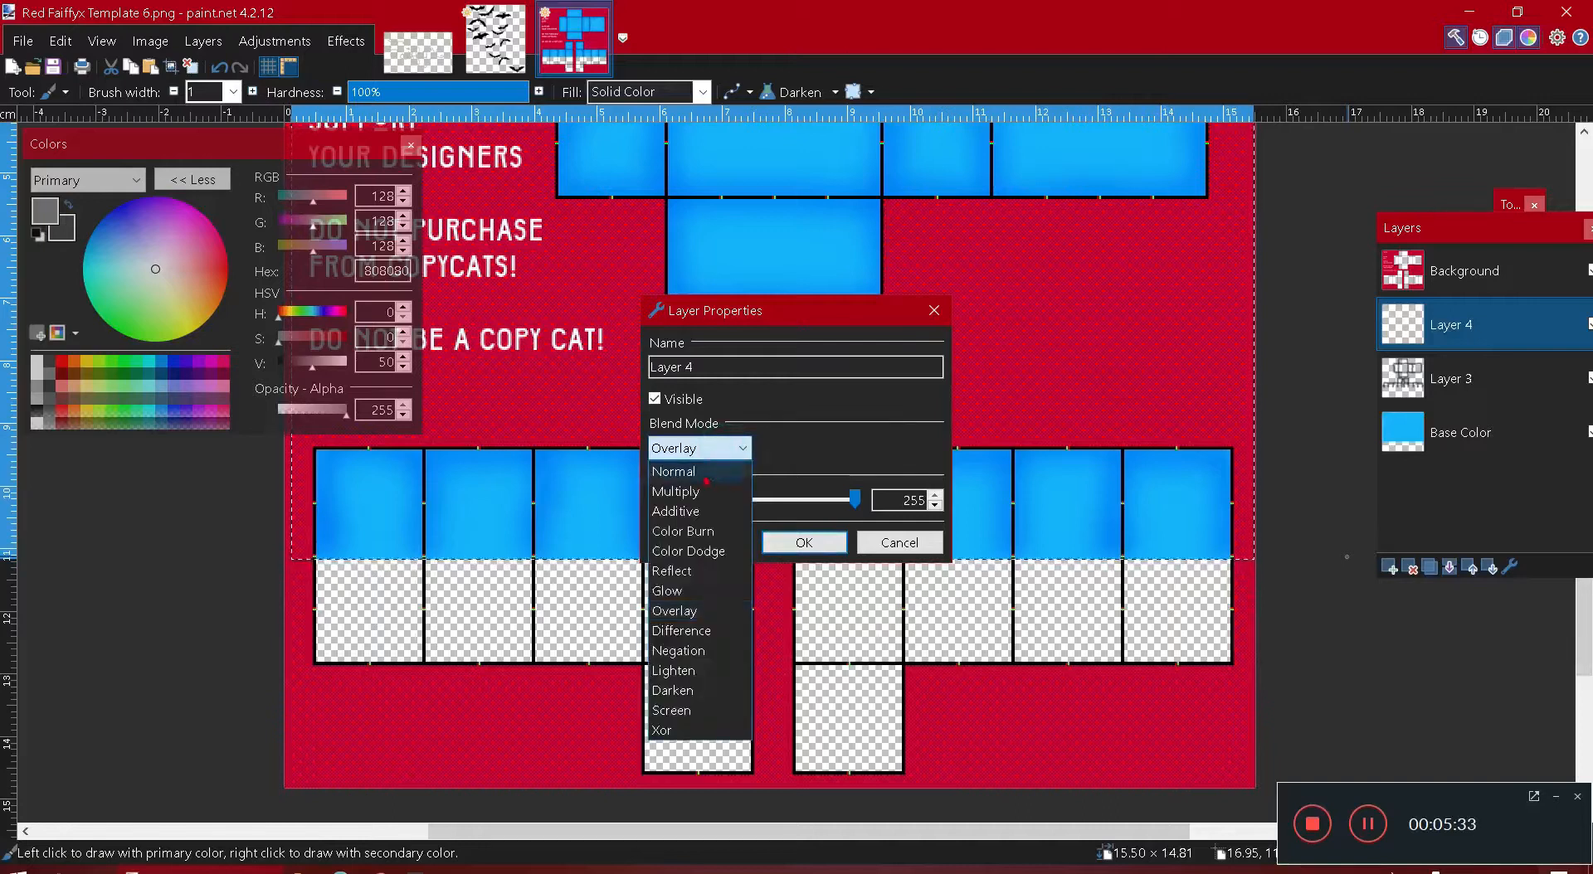
click(680, 492)
click(700, 448)
click(681, 492)
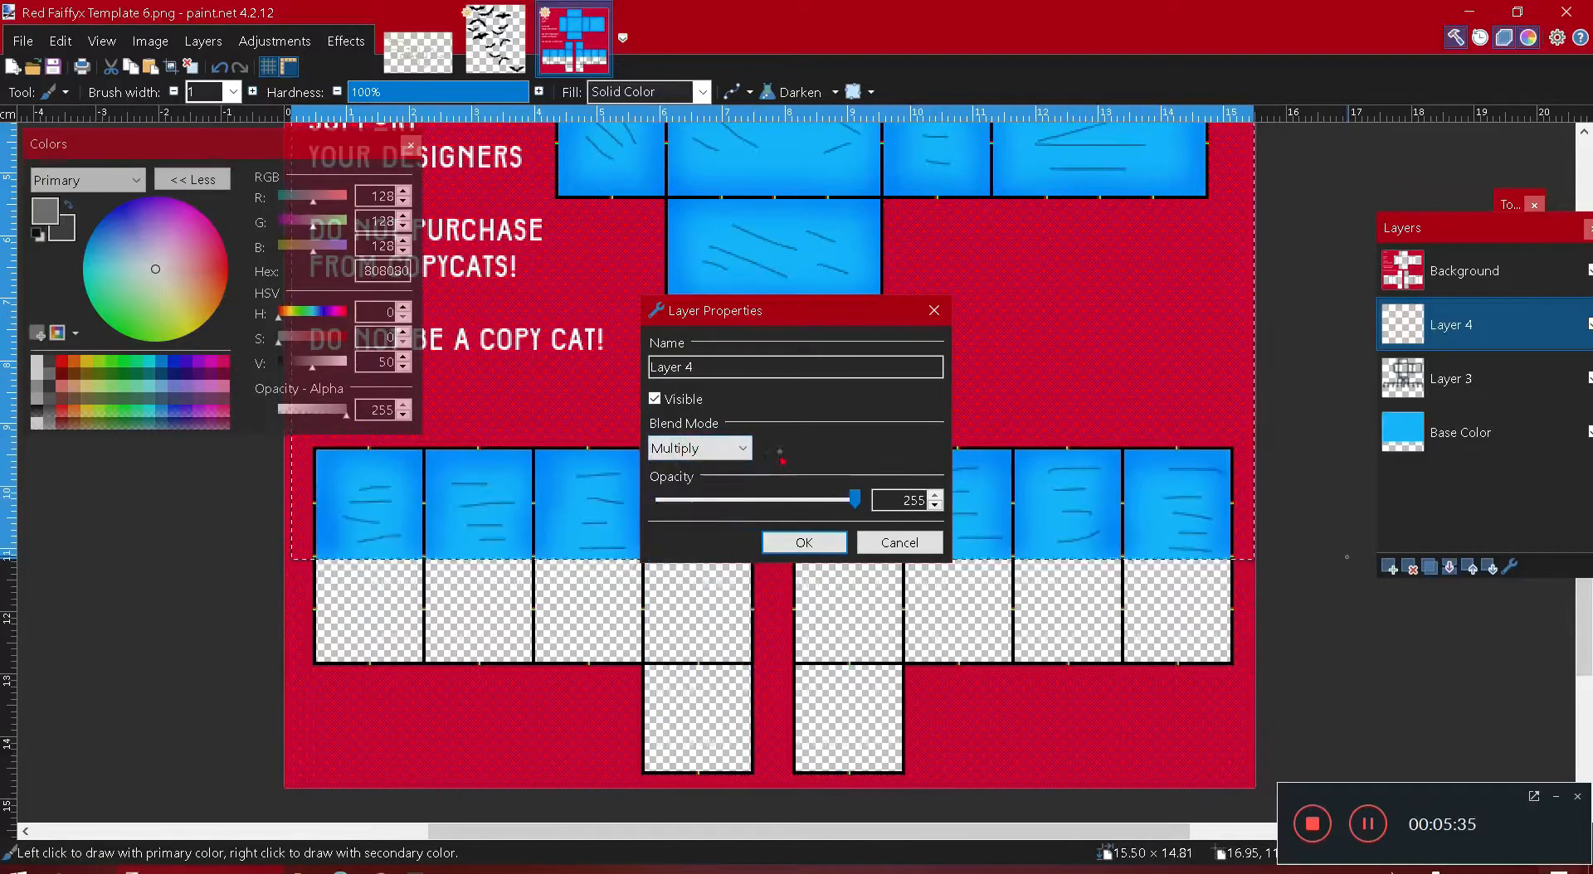
click(792, 544)
- Set the primary color to near-white FEFFF7 and clear the selection around the template
scroll(580, 374, up, 5)
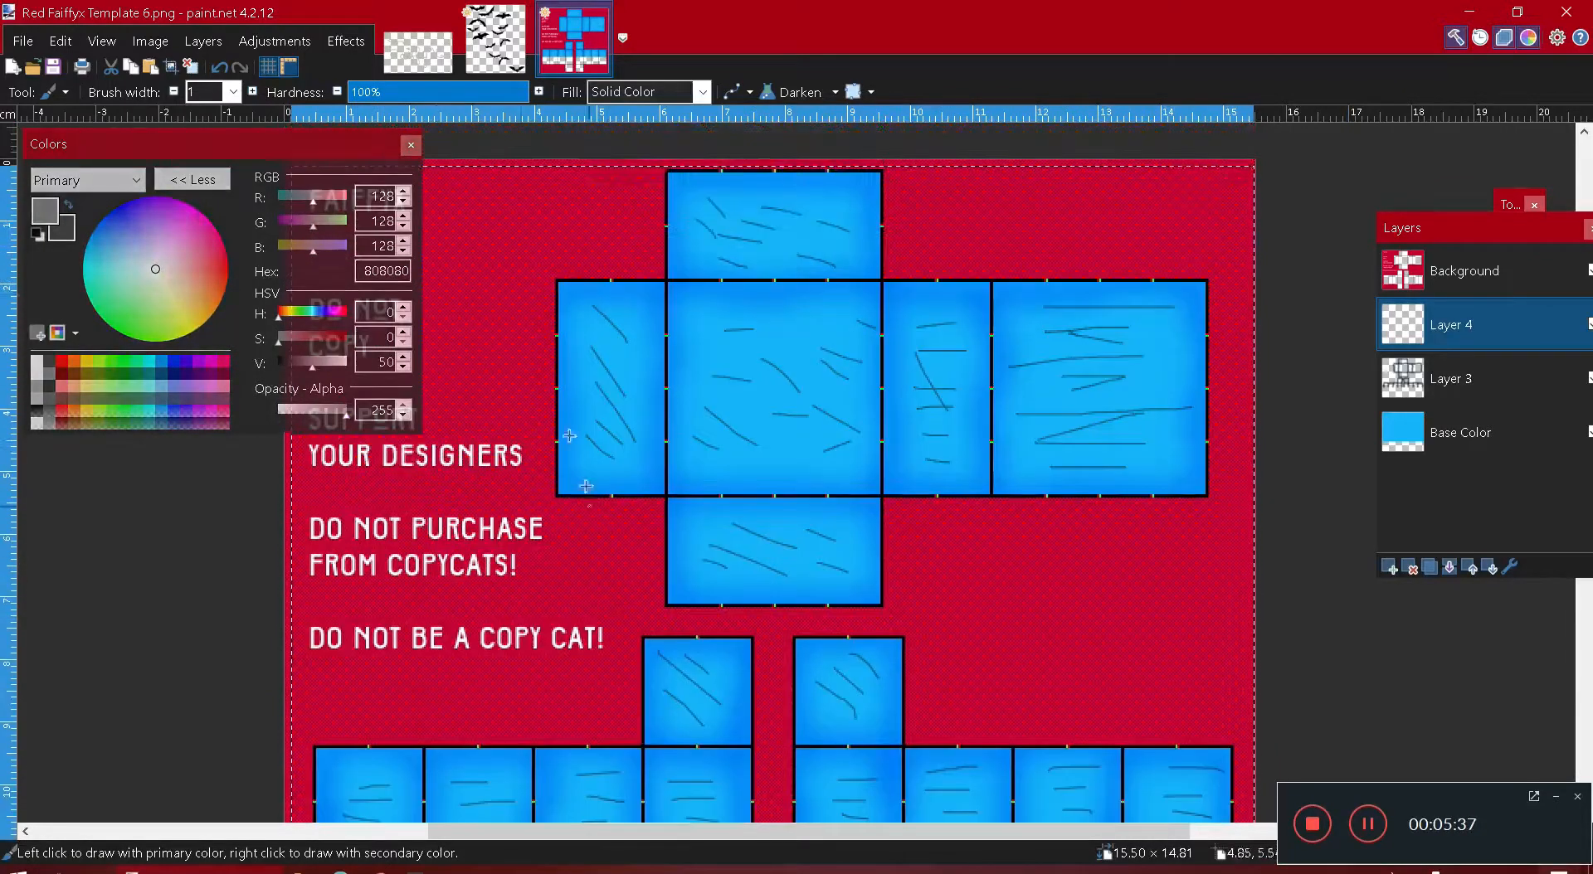
click(37, 361)
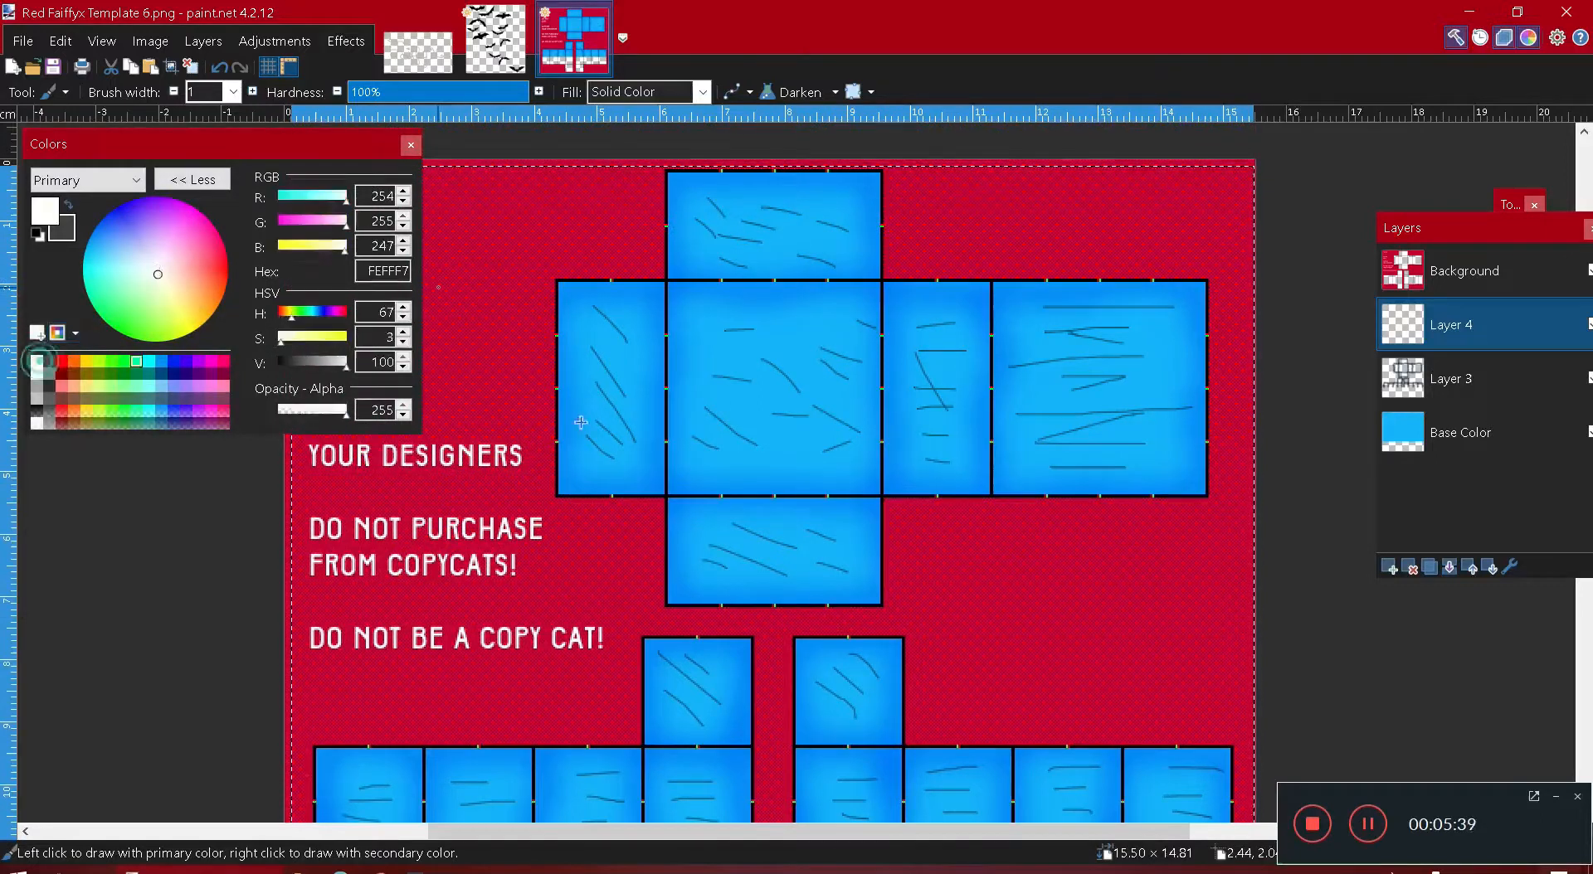
scroll(1087, 423, up, 5)
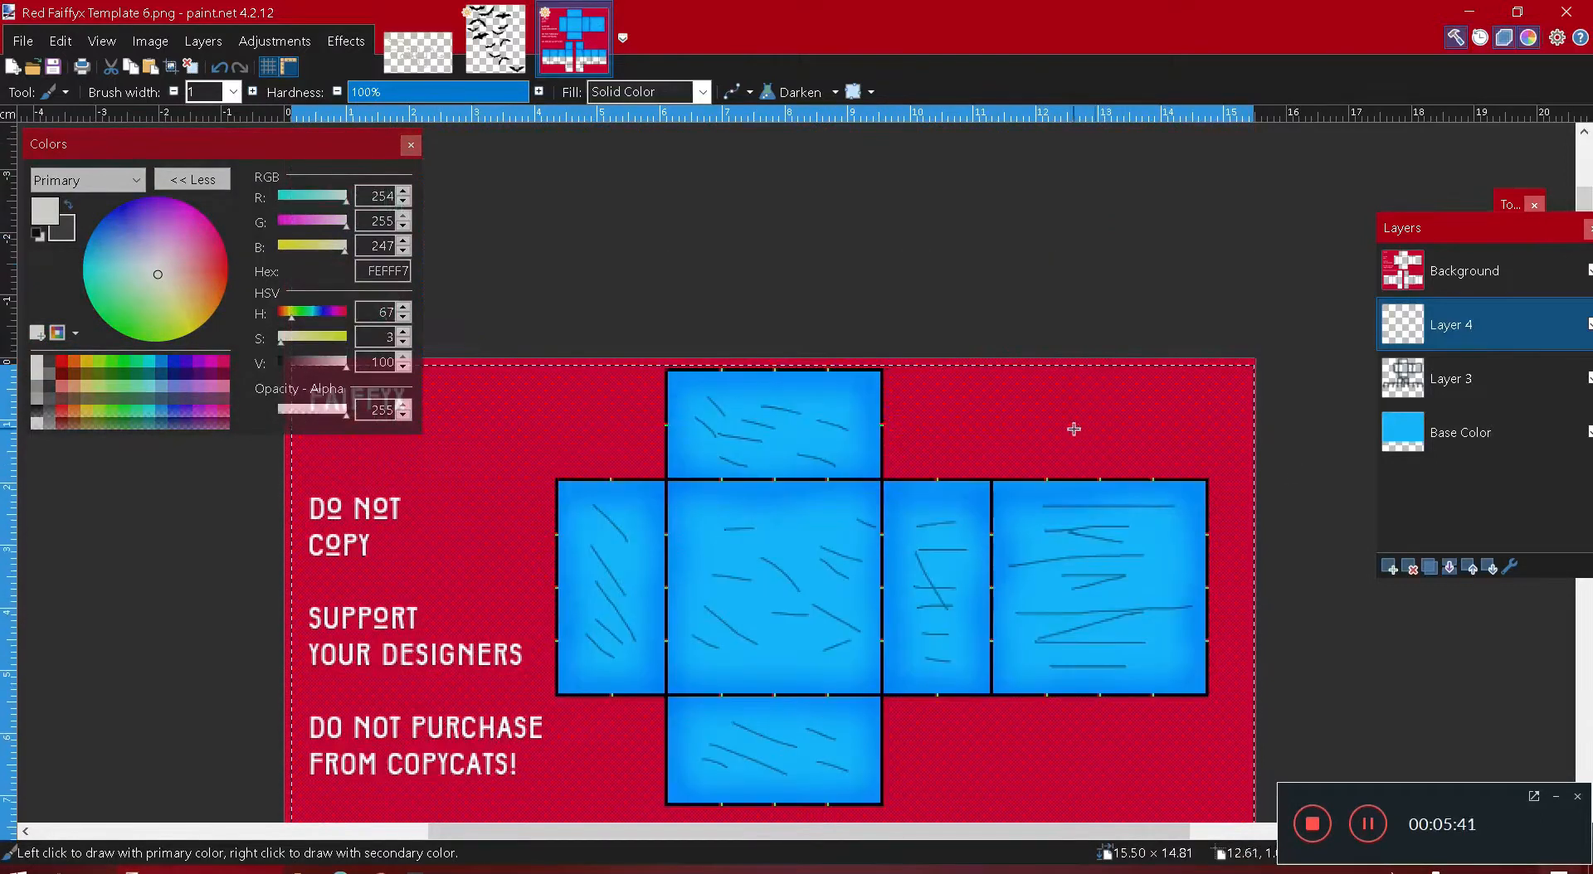
ctrl+scroll(1074, 427, up, 1)
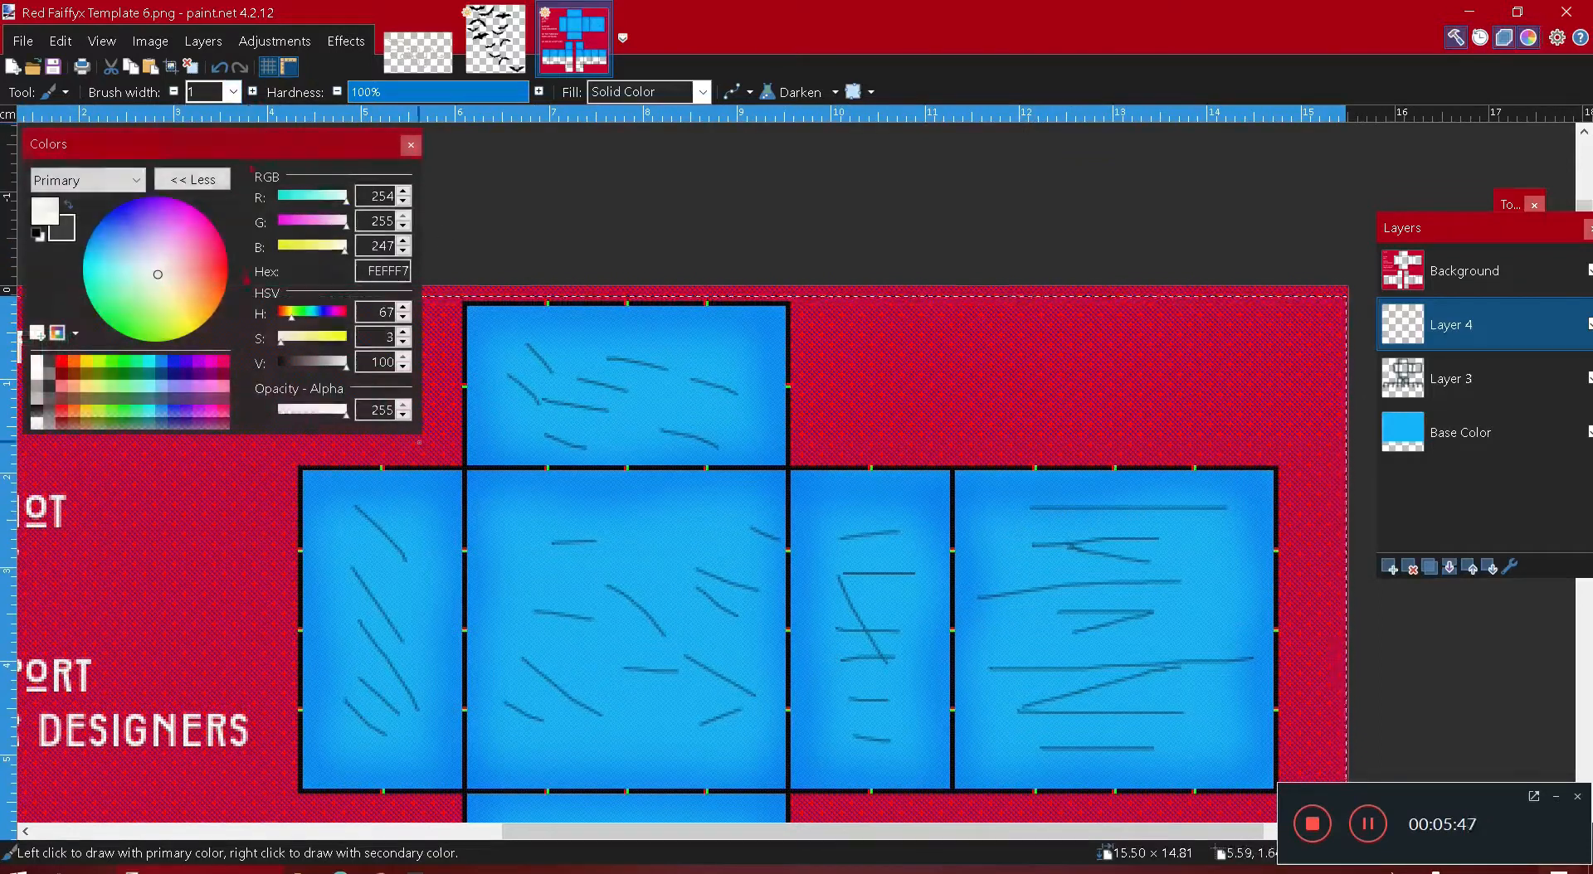
click(190, 66)
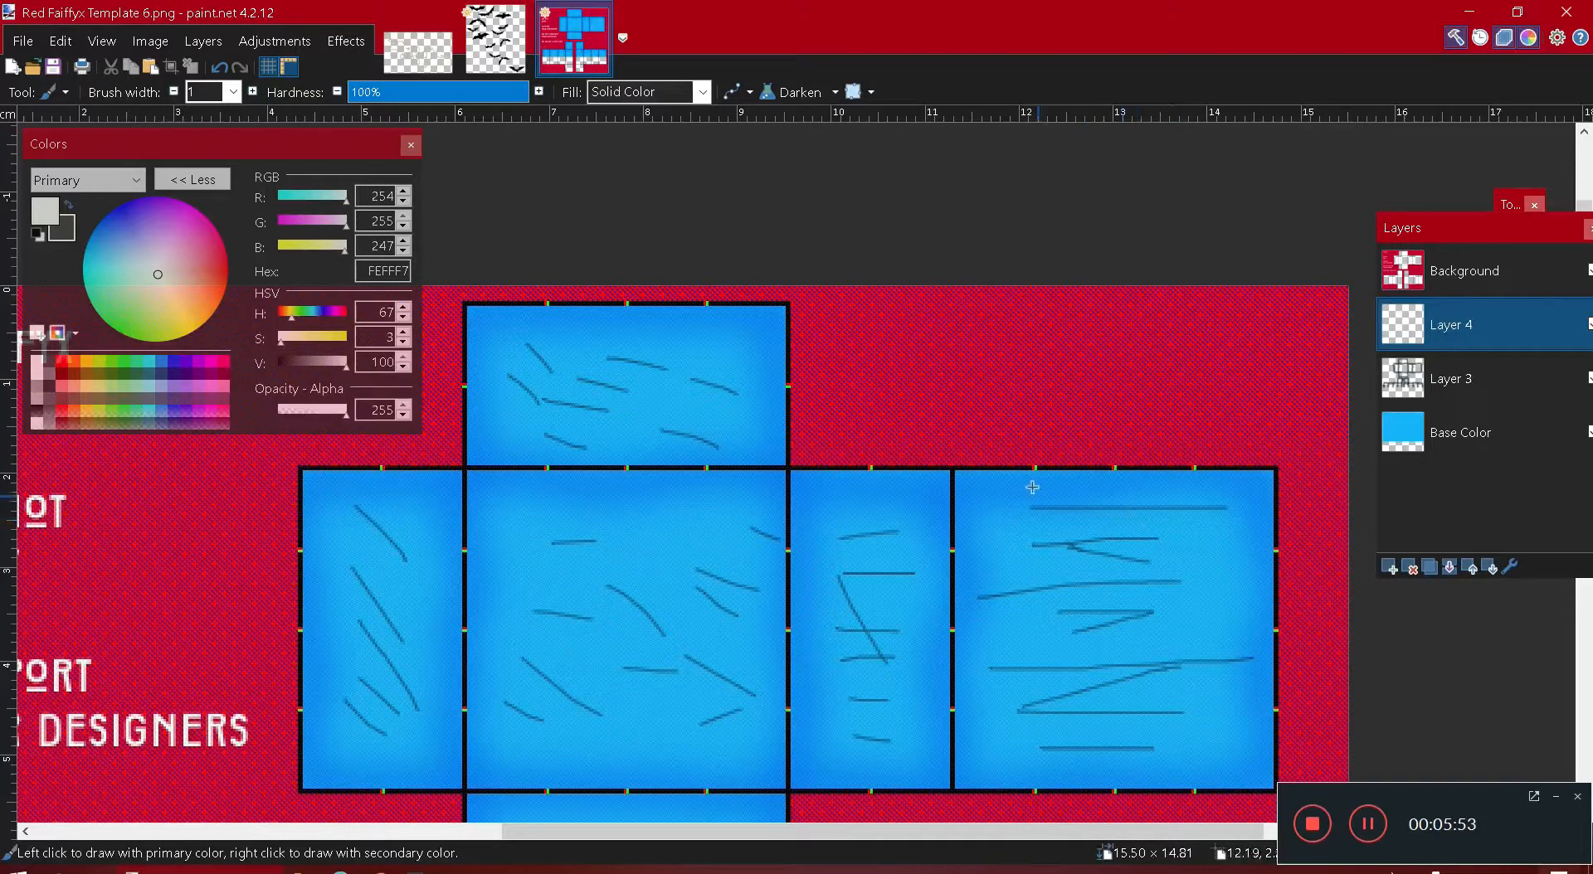
- Add a new layer above Layer 4, undo a white test stroke, and make Layer 4 active again
click(1386, 567)
mouse_move(1035, 511)
mouse_down()
mouse_move(1219, 515)
mouse_move(1136, 515)
mouse_up()
click(219, 67)
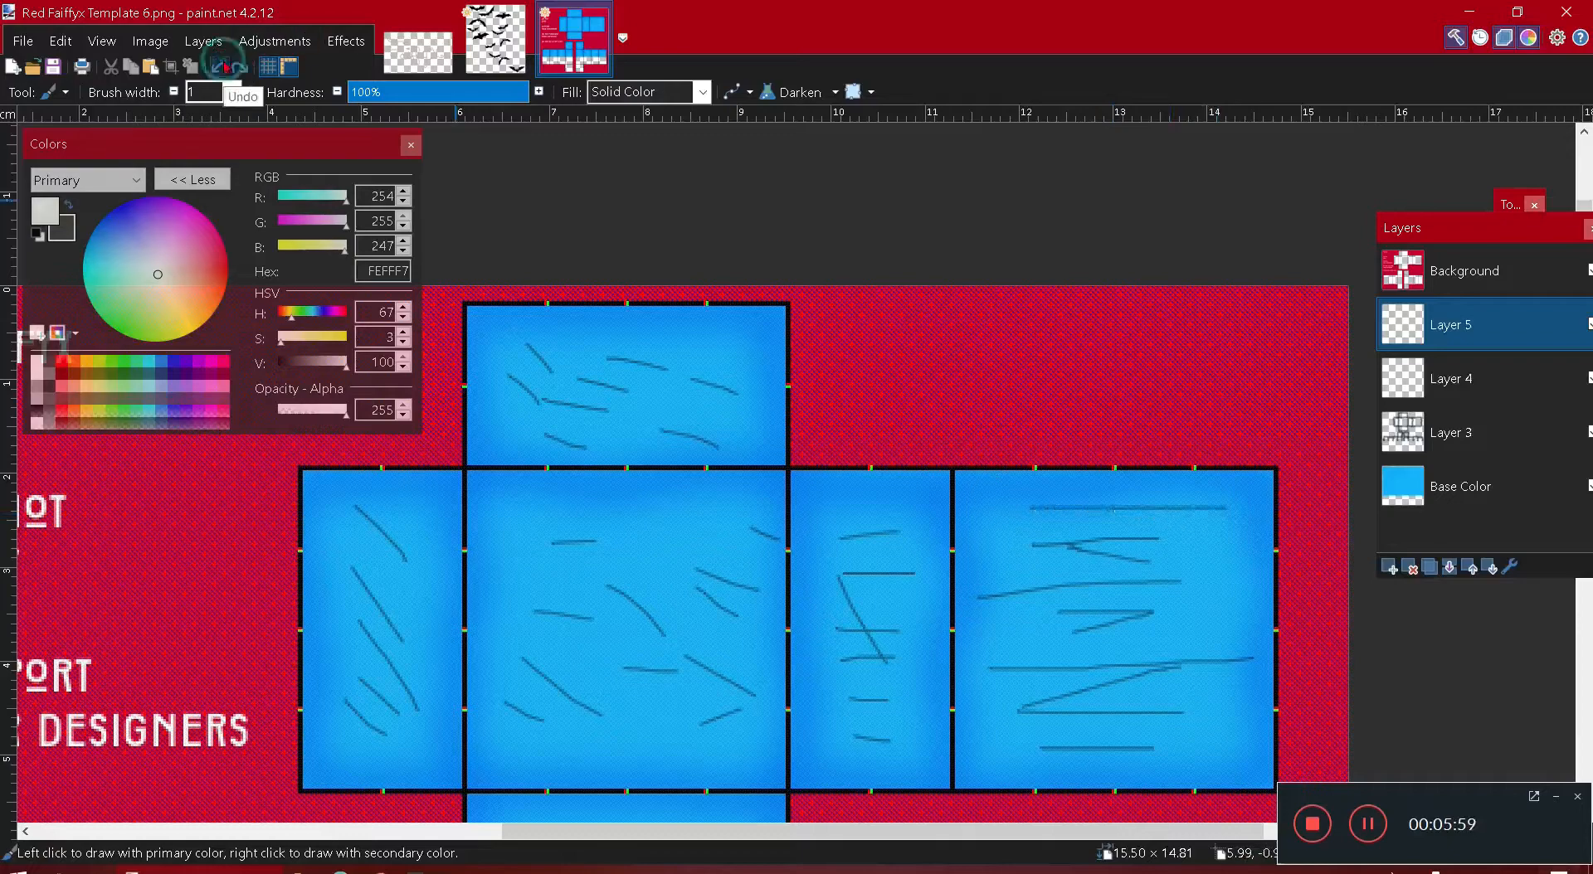
click(1450, 378)
scroll(1032, 543, up, 4)
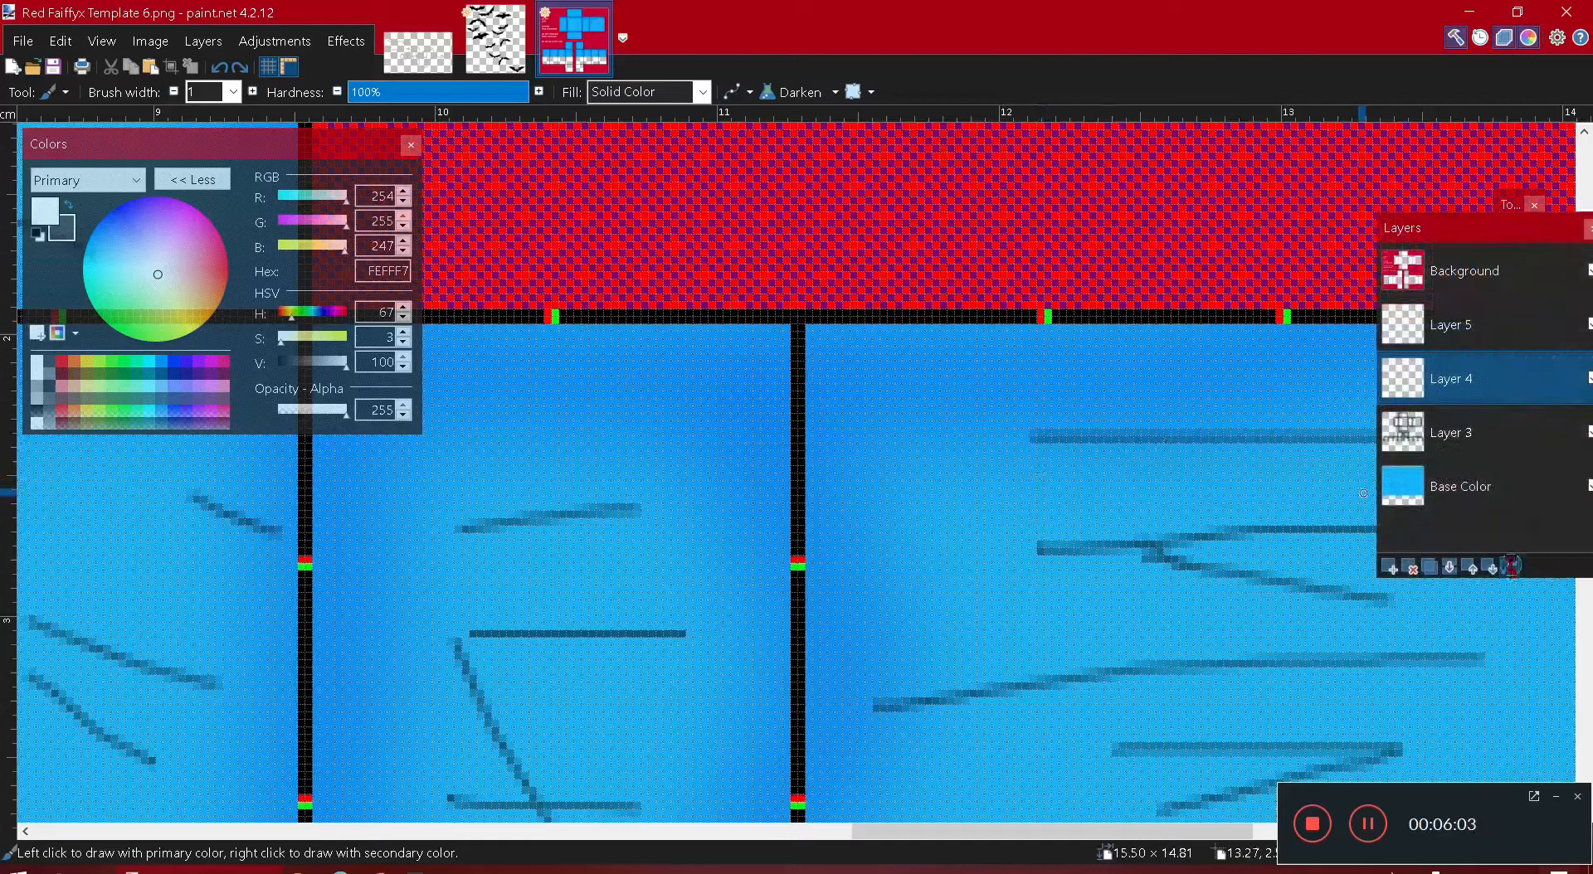
click(1509, 567)
click(699, 448)
click(700, 472)
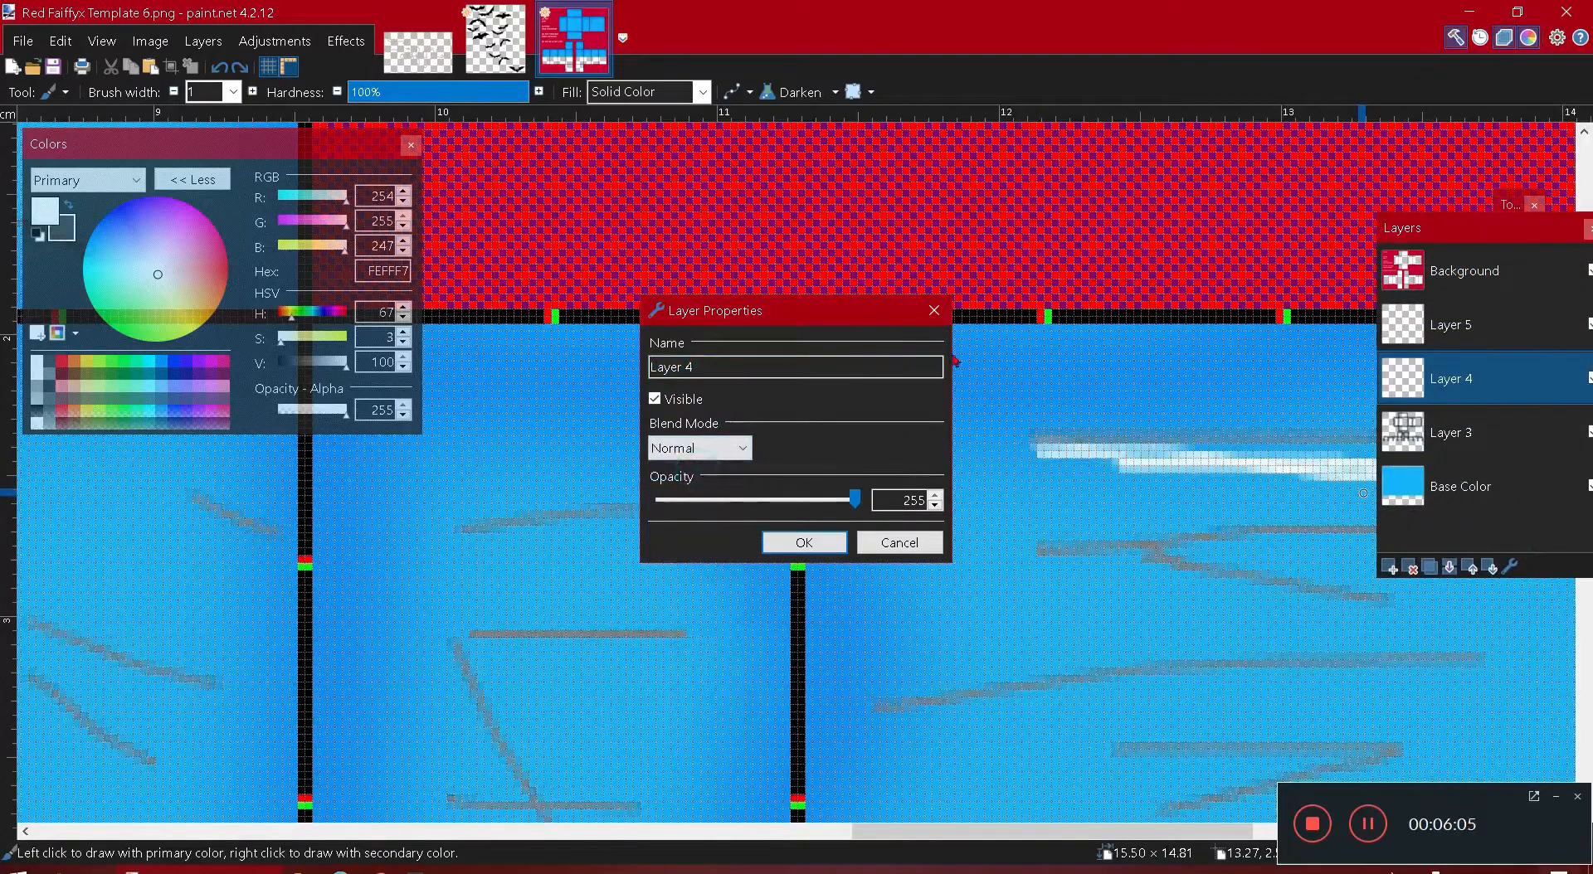
click(930, 310)
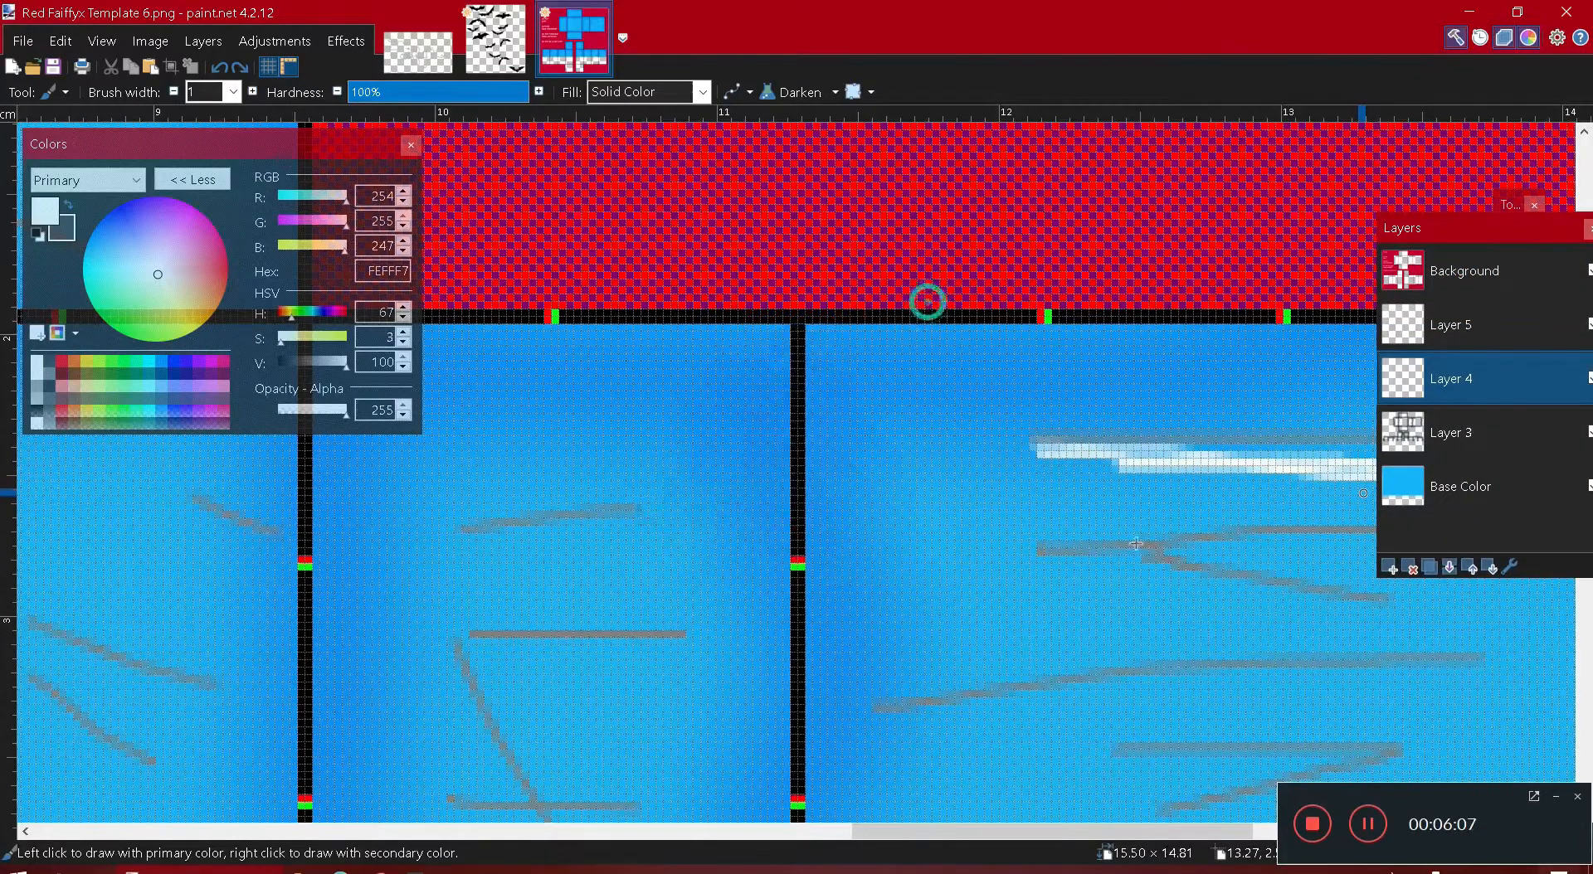
- Set Layer 4's blend mode to Normal
click(1509, 567)
click(709, 448)
click(673, 471)
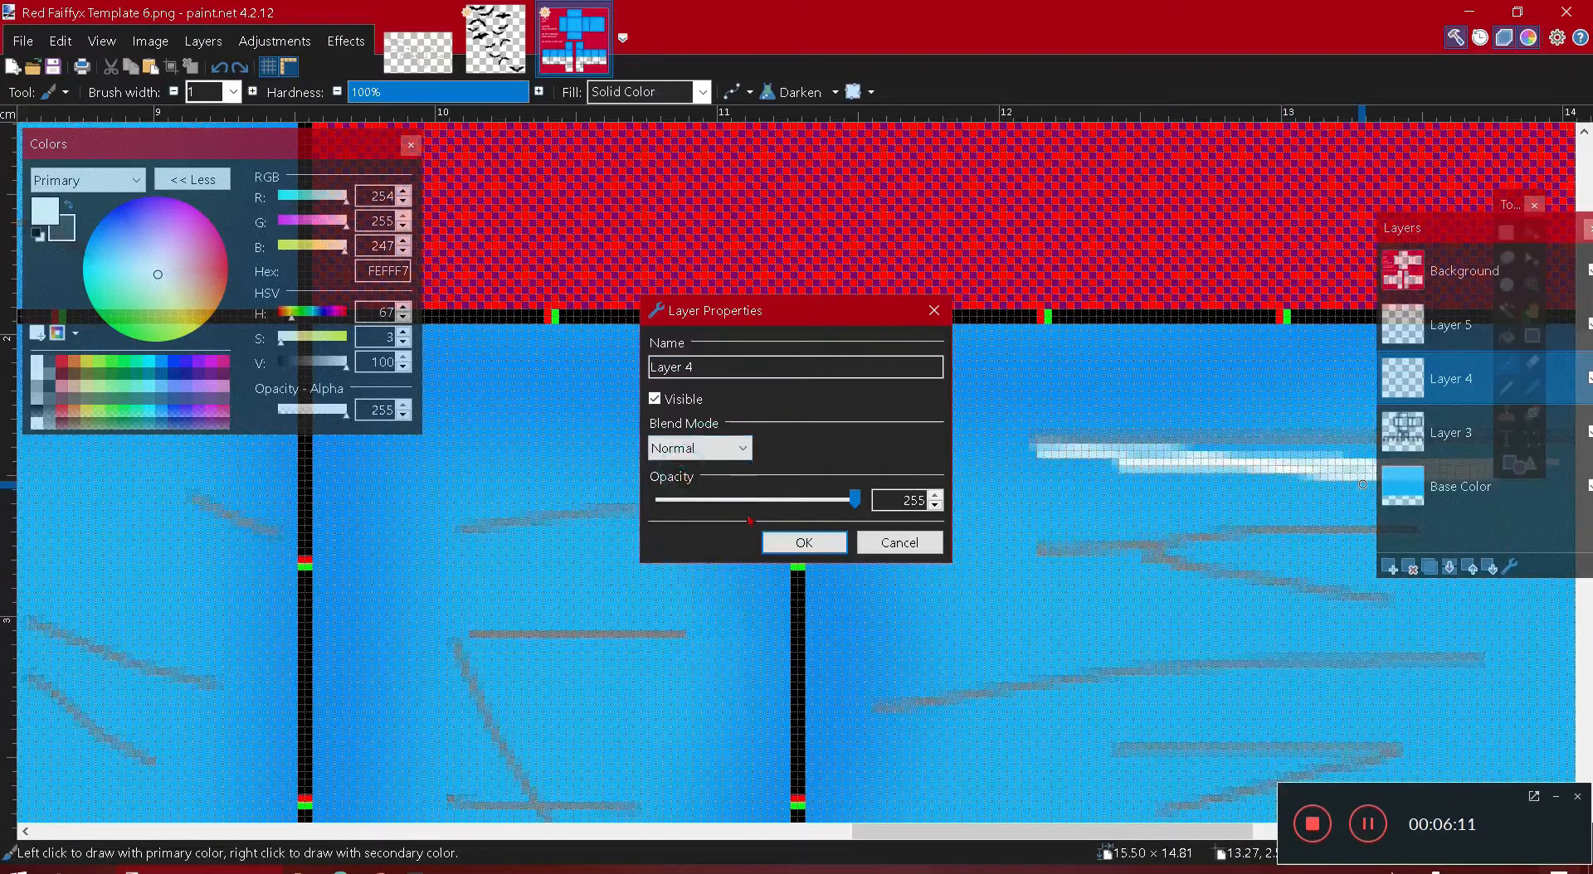
click(821, 543)
- Paint thin near-white highlight strokes along the grey crease lines of the rightmost torso panel
scroll(1103, 562, down, 2)
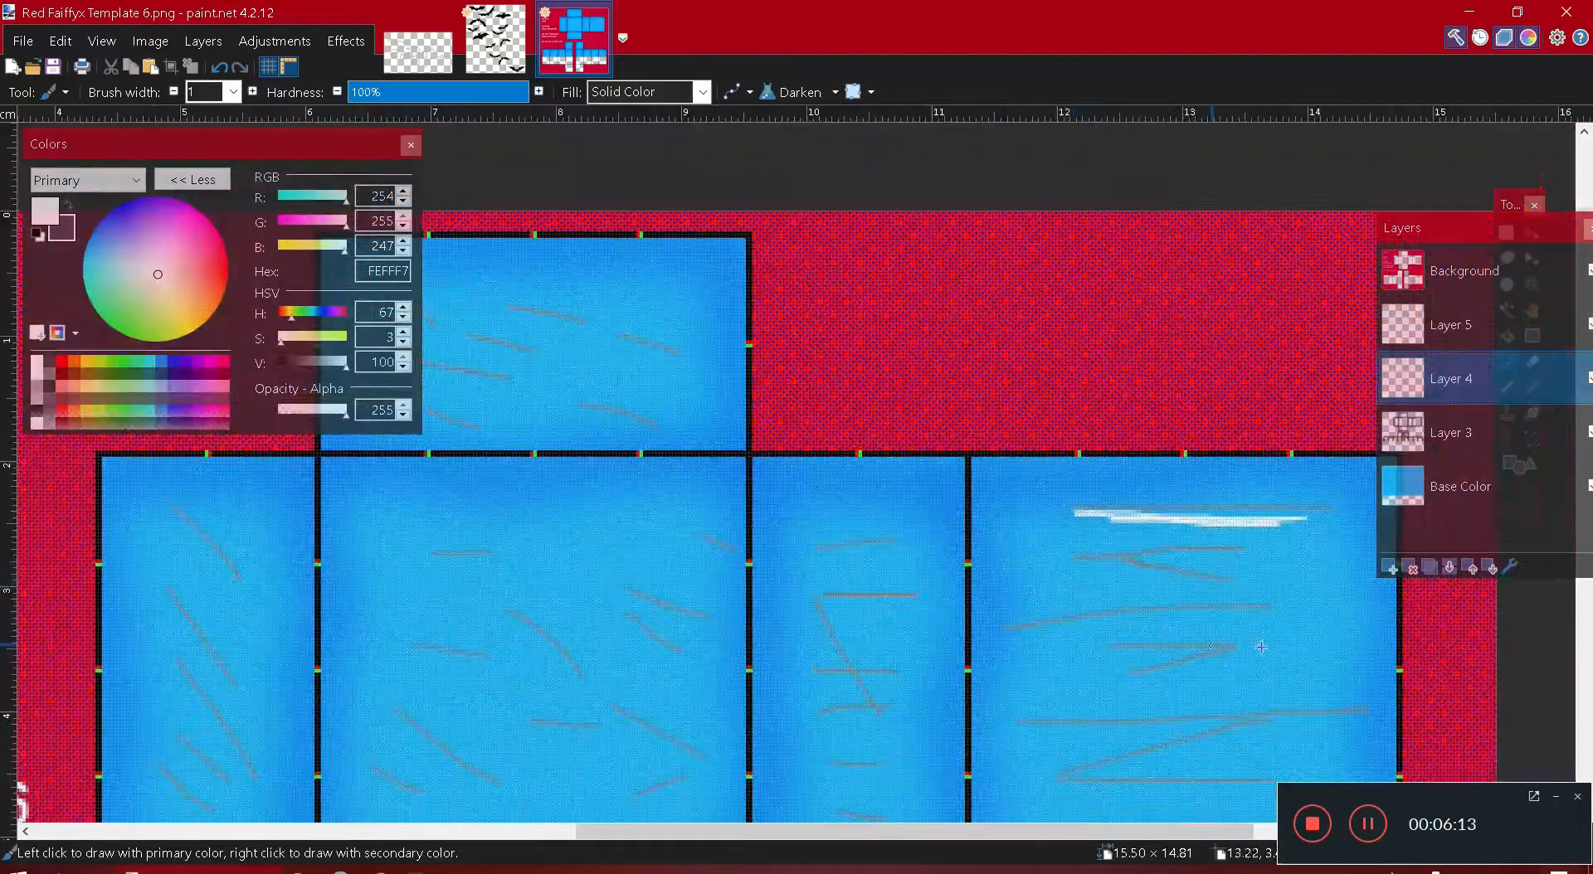
scroll(1261, 647, up, 1)
mouse_move(1236, 504)
mouse_down()
mouse_move(1056, 519)
mouse_move(1079, 552)
mouse_move(1173, 551)
mouse_move(1145, 559)
mouse_move(1158, 574)
mouse_up()
drag(867, 624, 1236, 595)
mouse_move(1037, 653)
mouse_down()
mouse_move(1171, 649)
mouse_move(1173, 664)
mouse_move(1035, 701)
mouse_up()
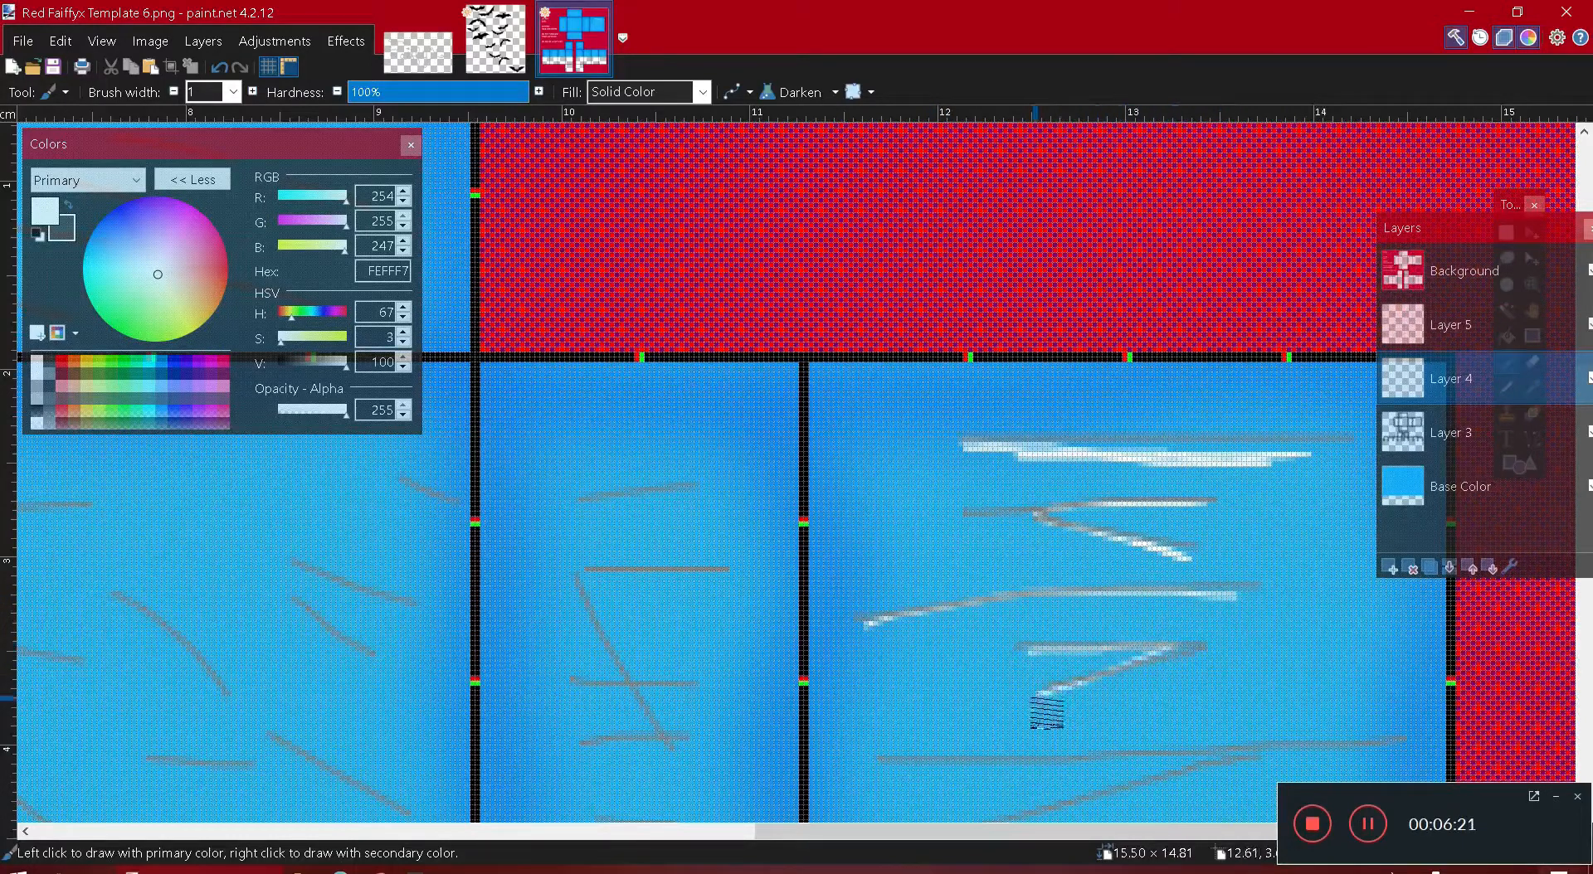
scroll(950, 579, down, 2)
drag(885, 562, 1373, 564)
drag(1195, 564, 1025, 645)
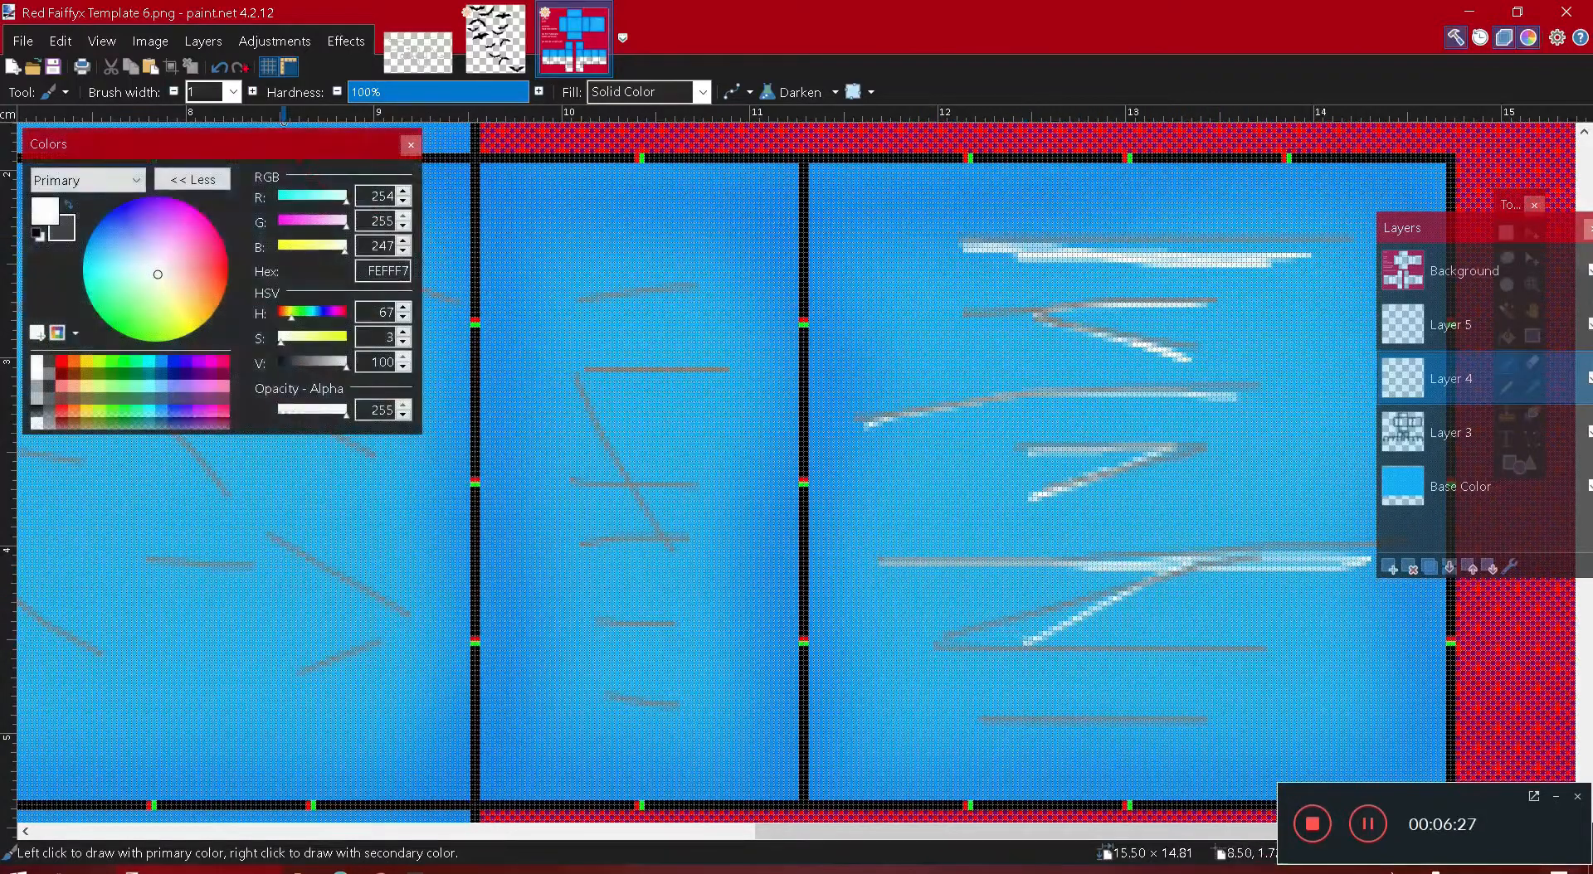
mouse_move(1208, 559)
mouse_down()
mouse_move(935, 648)
mouse_move(1277, 664)
mouse_up()
drag(1206, 721, 971, 719)
- Paint thin near-white highlights along the grey crease lines of the narrow torso panel right of the central one
drag(945, 832, 863, 831)
drag(860, 703, 907, 707)
drag(854, 625, 846, 624)
drag(830, 545, 944, 544)
mouse_move(825, 387)
mouse_down()
mouse_move(916, 554)
mouse_move(861, 432)
mouse_up()
drag(822, 485, 929, 486)
drag(838, 370, 884, 370)
click(983, 370)
drag(896, 306, 845, 312)
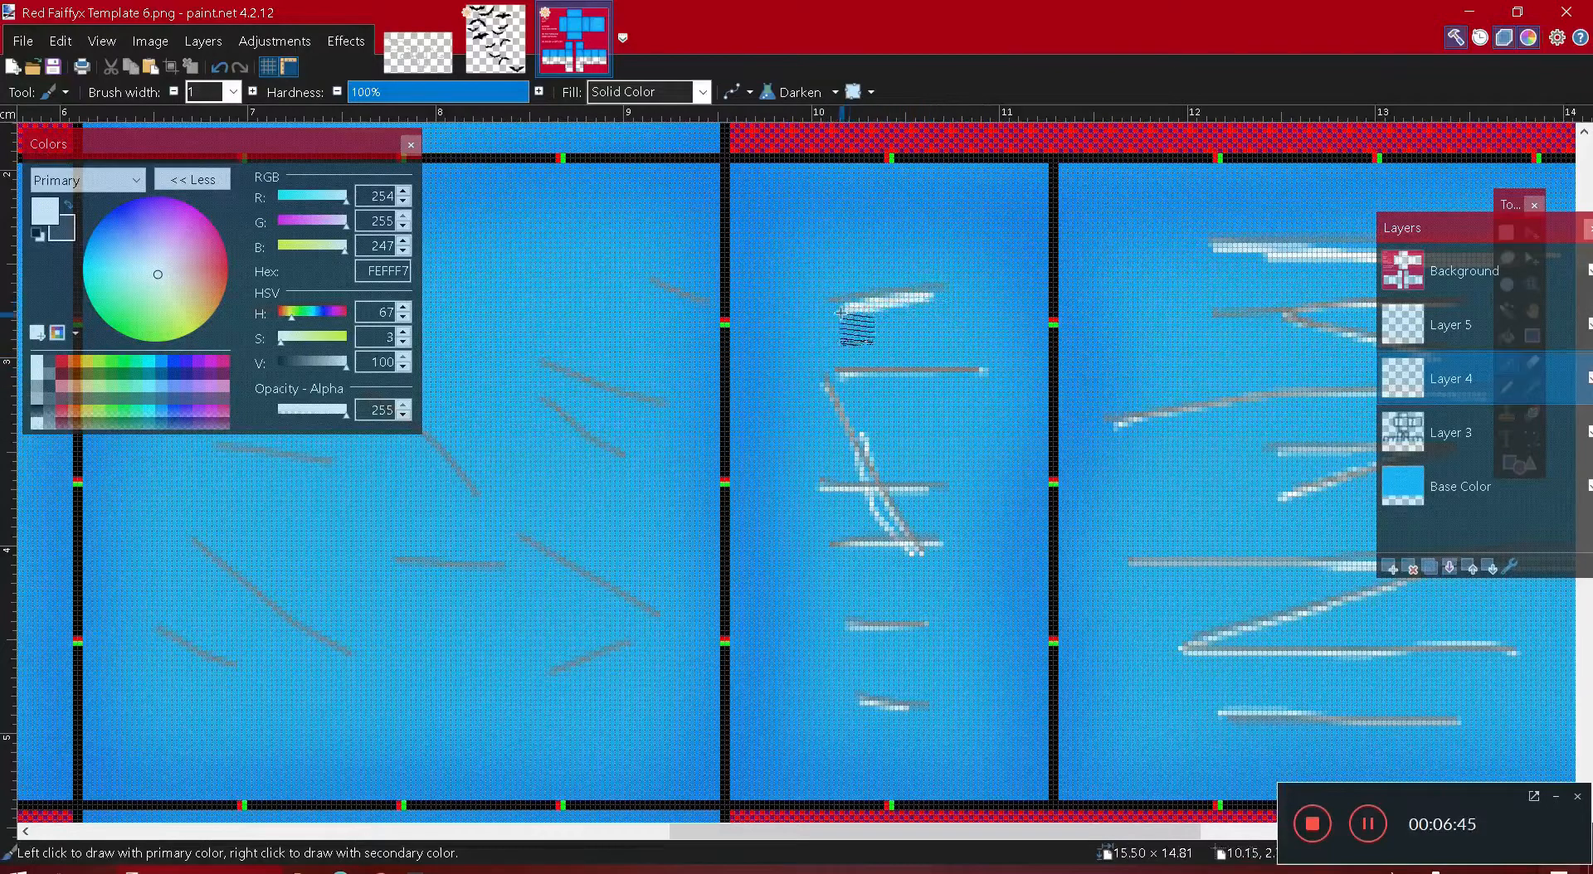
drag(919, 365, 947, 362)
- Paint thin near-white highlights beneath most of the scattered grey crease lines on the central torso panel
drag(654, 286, 694, 307)
mouse_move(555, 369)
mouse_down()
mouse_move(633, 406)
mouse_move(557, 417)
mouse_move(614, 486)
mouse_move(593, 437)
mouse_move(621, 472)
mouse_move(581, 450)
mouse_up()
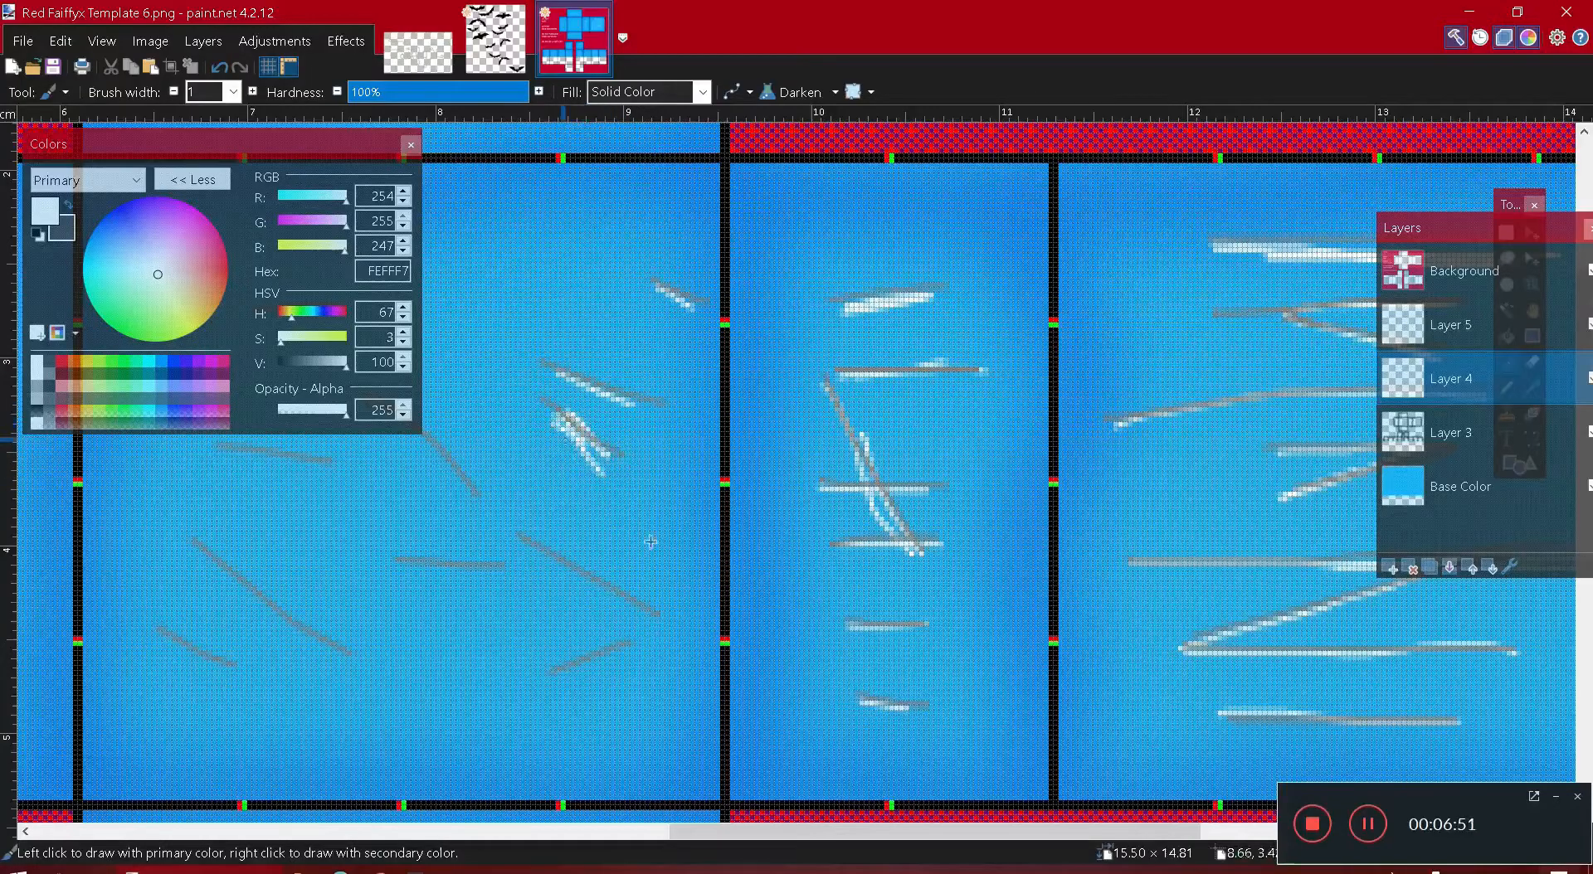
scroll(651, 542, up, 4)
scroll(818, 548, down, 5)
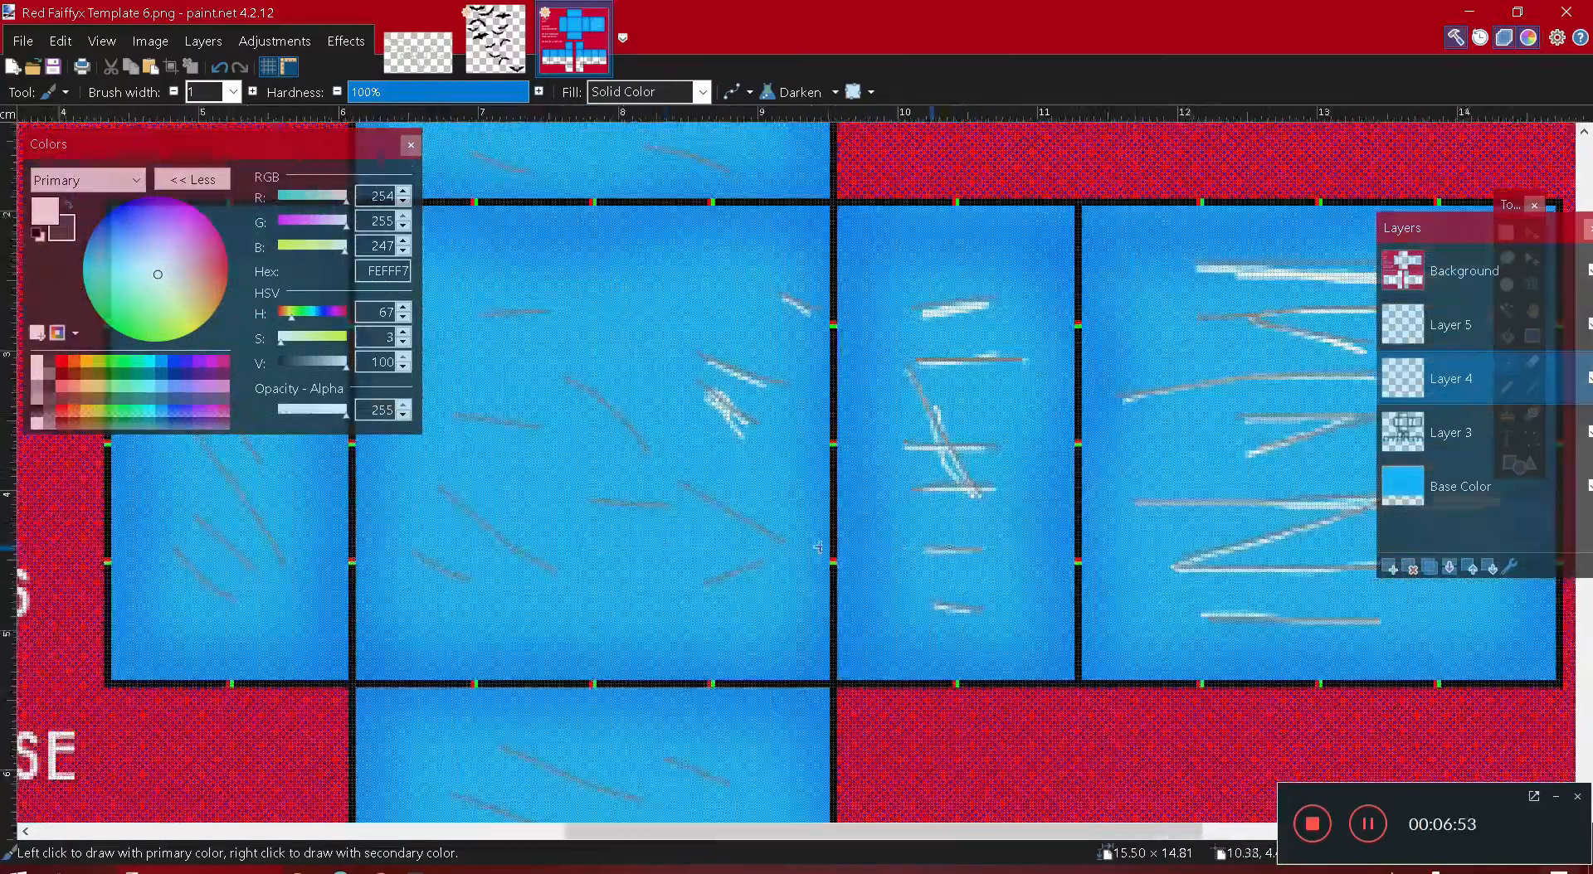
scroll(654, 537, up, 1)
mouse_move(711, 485)
mouse_down()
mouse_move(771, 540)
mouse_move(825, 559)
mouse_up()
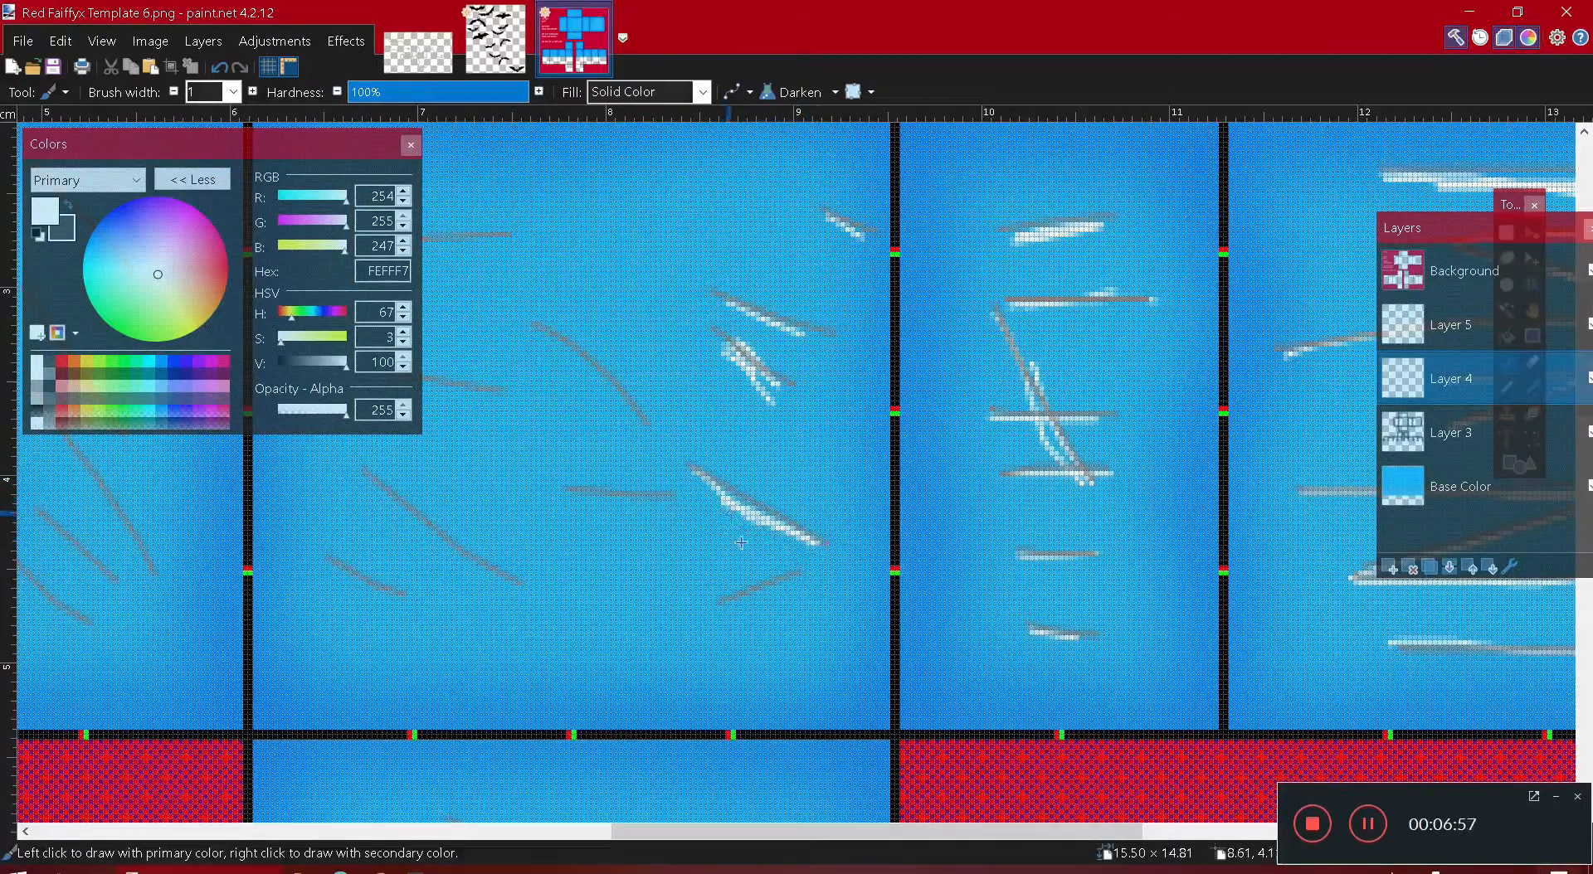
drag(729, 607, 800, 578)
drag(530, 322, 643, 425)
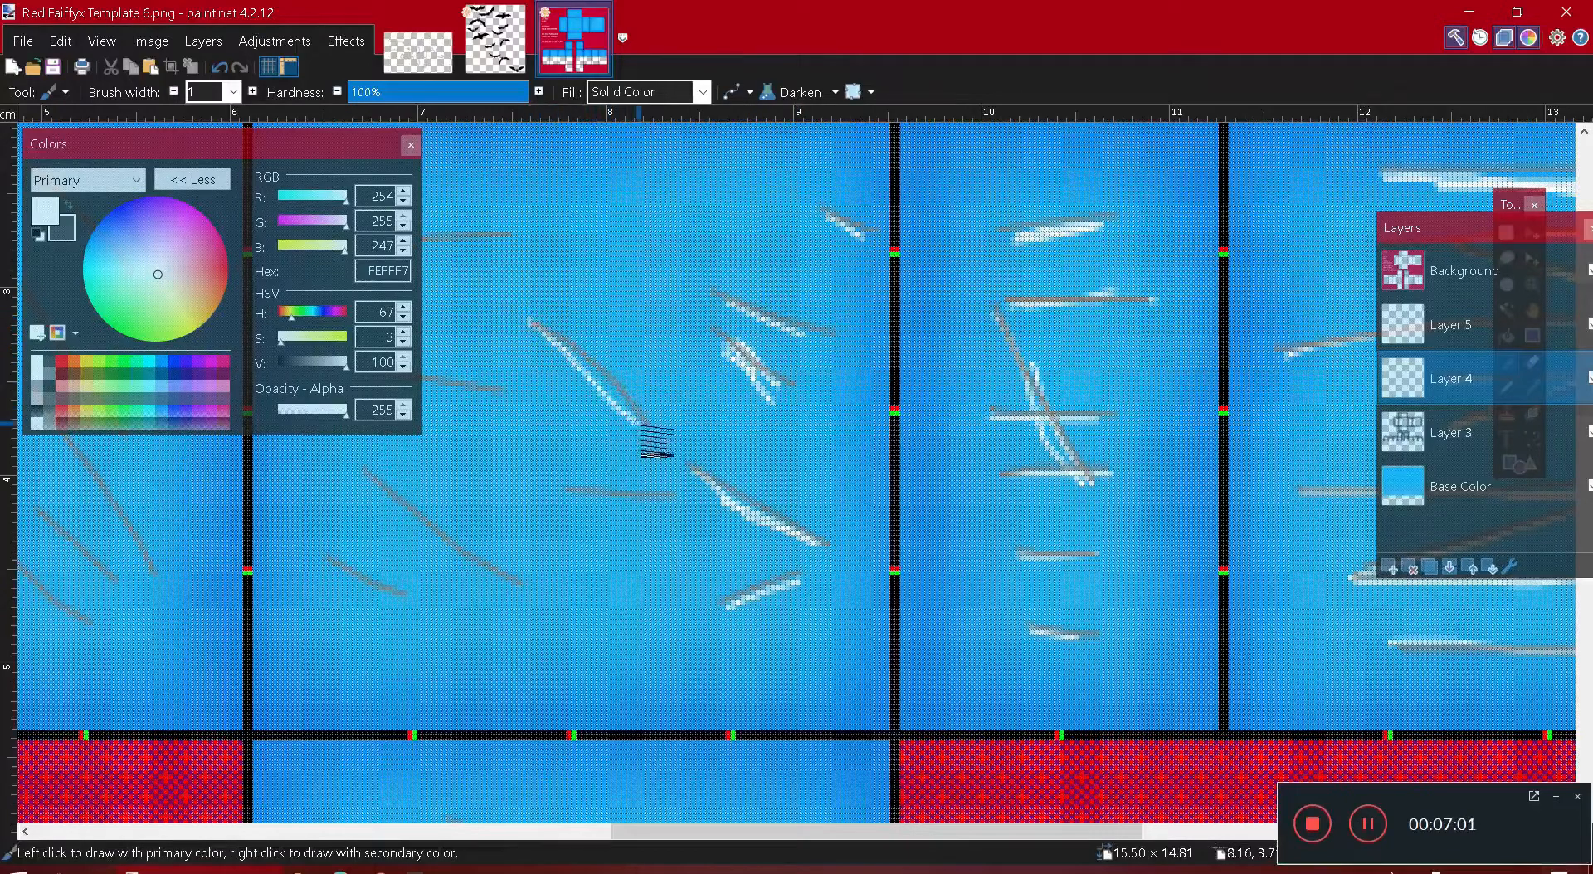
drag(569, 488, 672, 496)
mouse_move(368, 475)
mouse_down()
mouse_move(454, 579)
mouse_move(528, 597)
mouse_move(408, 520)
mouse_move(480, 581)
mouse_up()
mouse_move(334, 563)
mouse_down()
mouse_move(398, 601)
mouse_move(341, 559)
mouse_up()
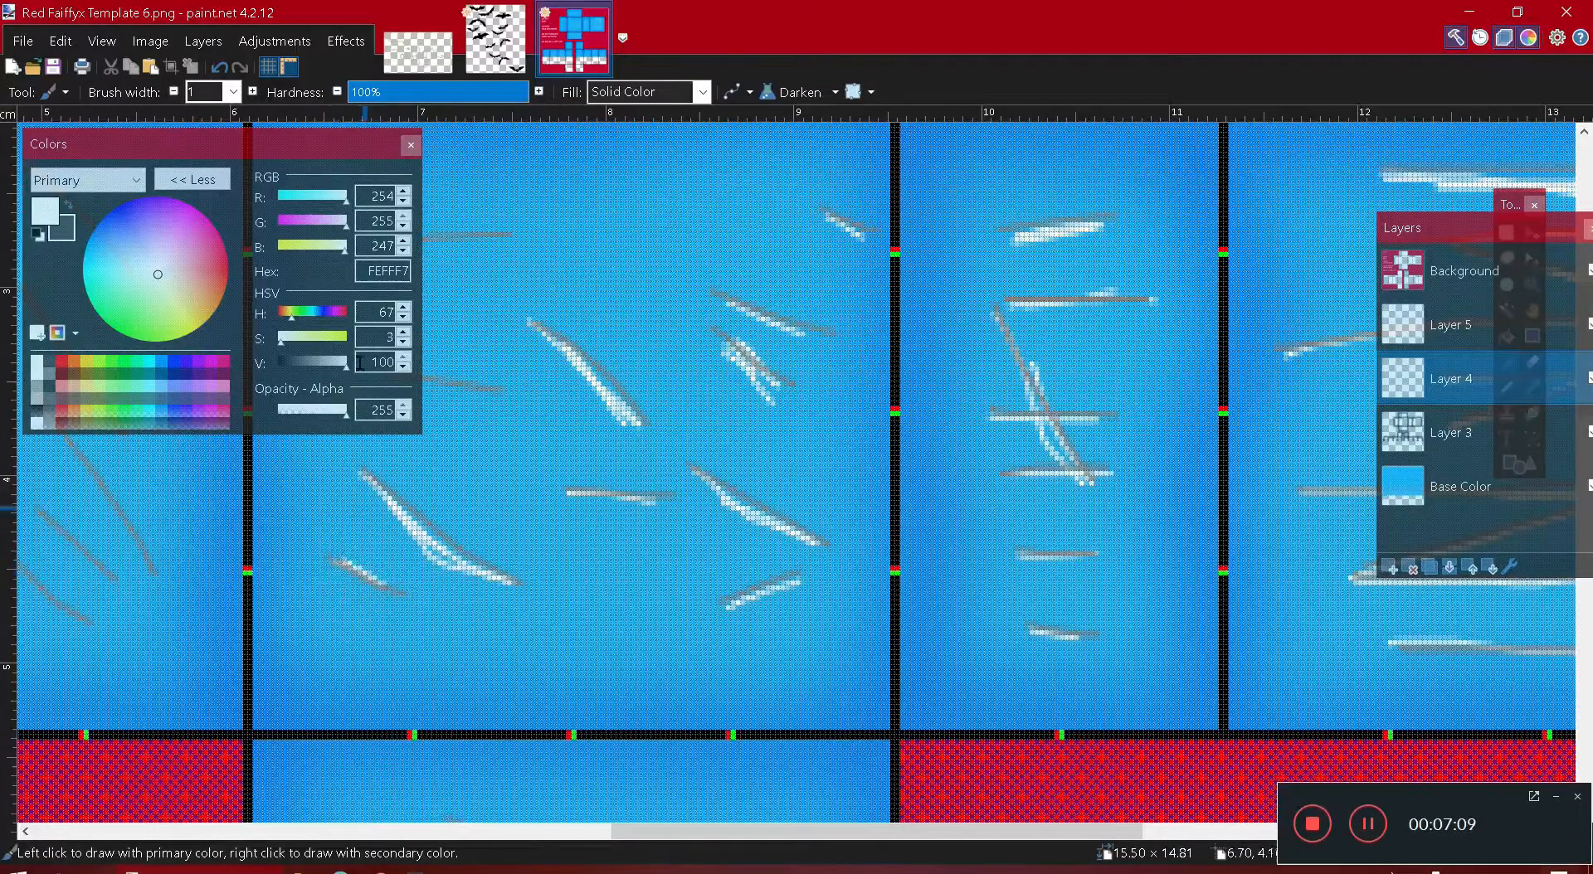
scroll(370, 659, up, 3)
scroll(371, 660, down, 3)
scroll(370, 659, down, 3)
scroll(370, 660, up, 3)
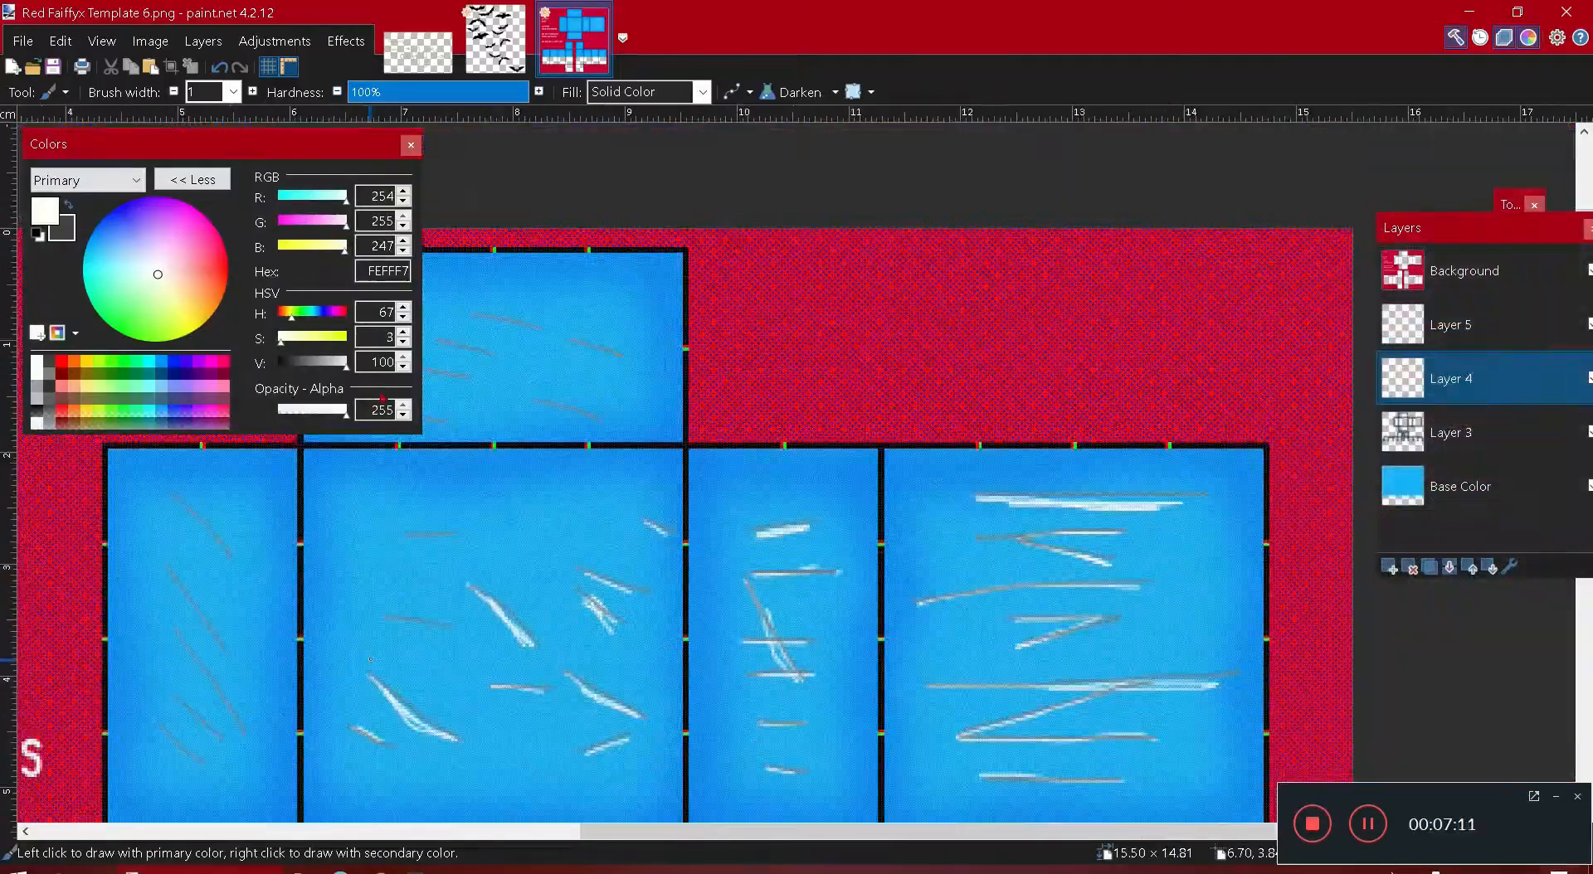
scroll(586, 459, down, 6)
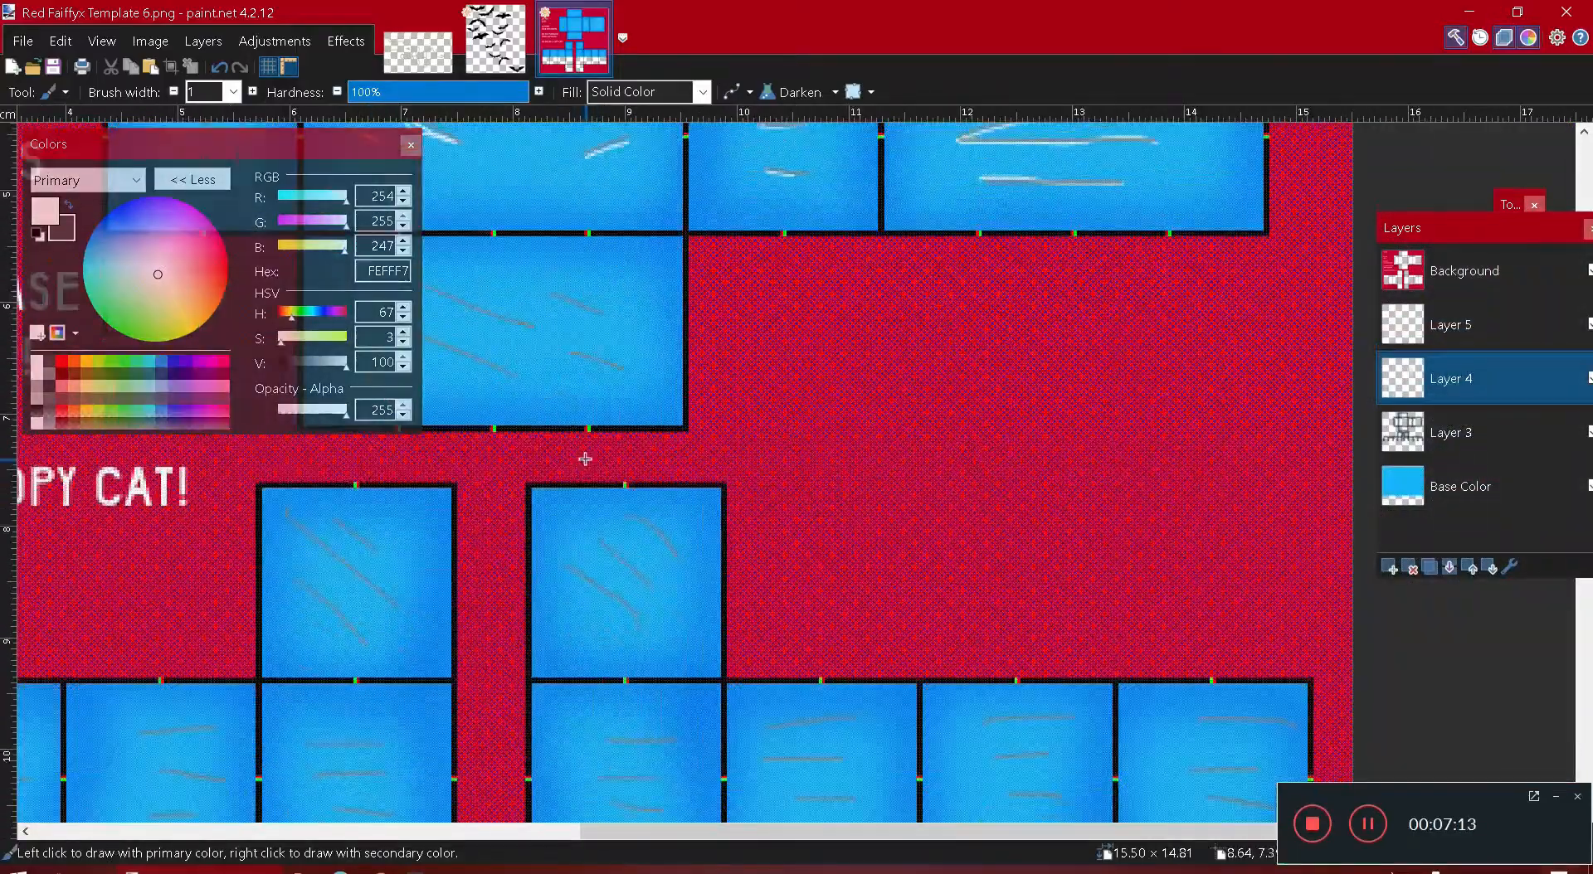
scroll(583, 458, up, 3)
scroll(583, 459, down, 1)
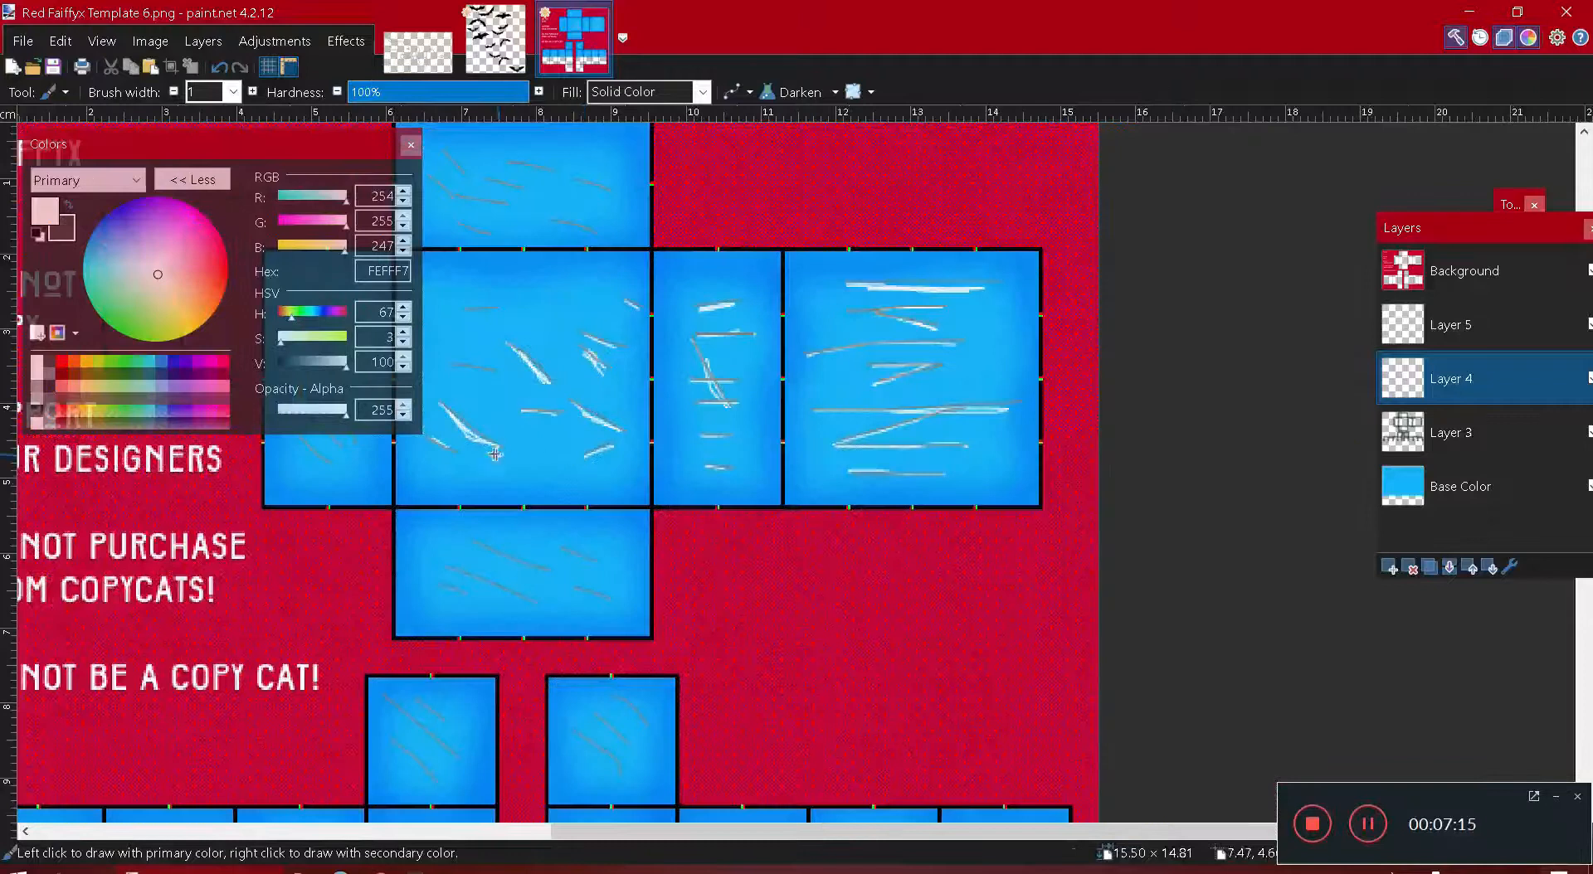
- Paint thin near-white highlights along the diagonal grey crease lines of the leftmost torso panel, moving the Colors window clear of it
scroll(404, 443, down, 1)
scroll(243, 468, up, 3)
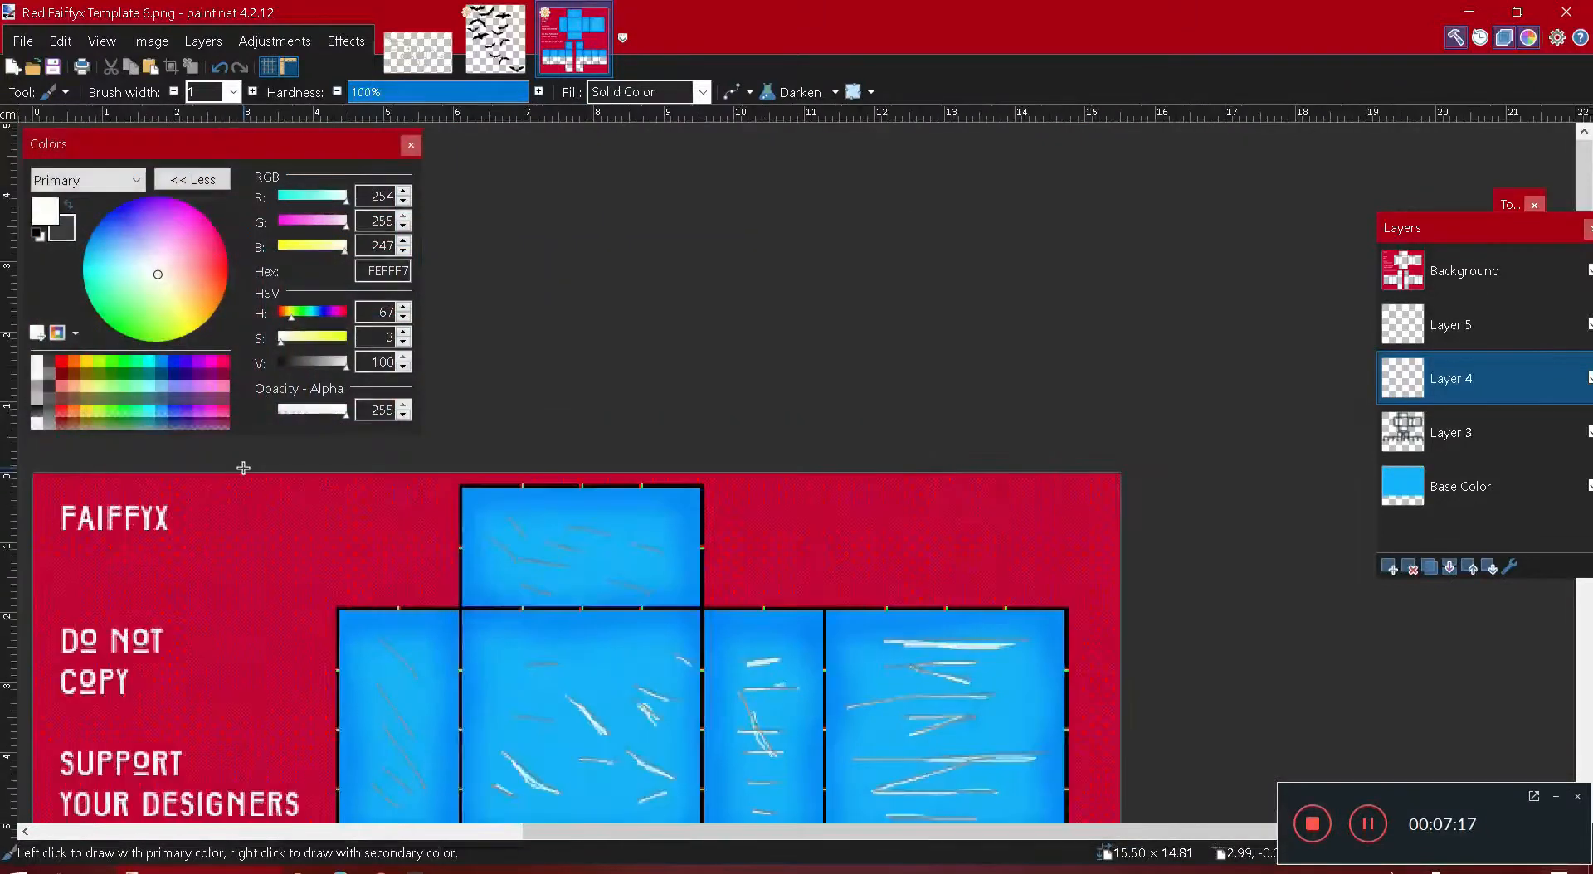
drag(614, 399, 676, 433)
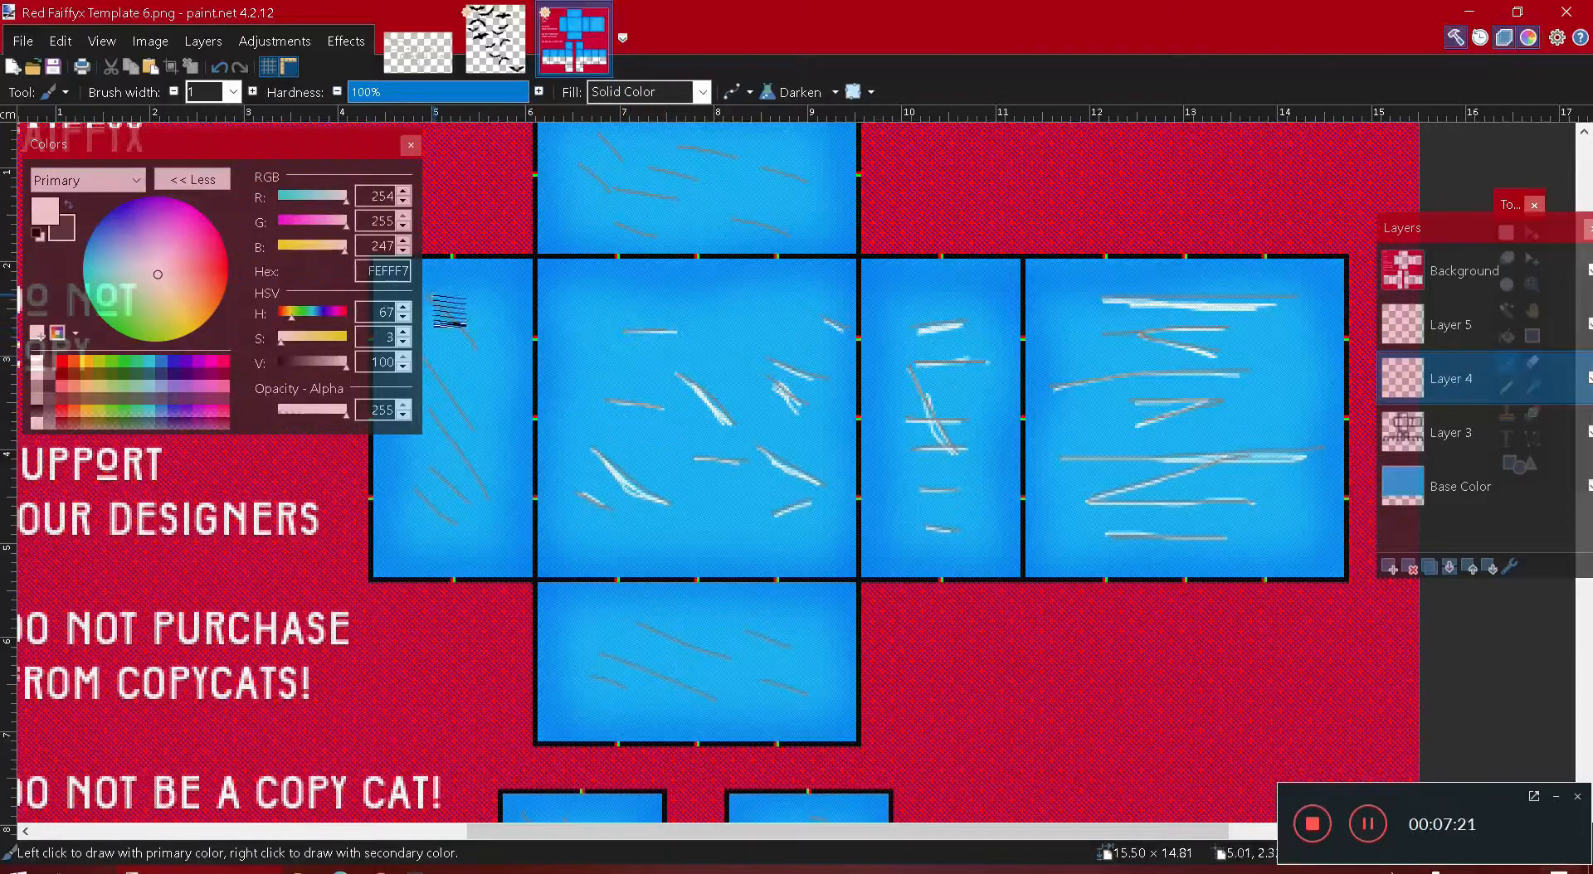
drag(228, 143, 200, 75)
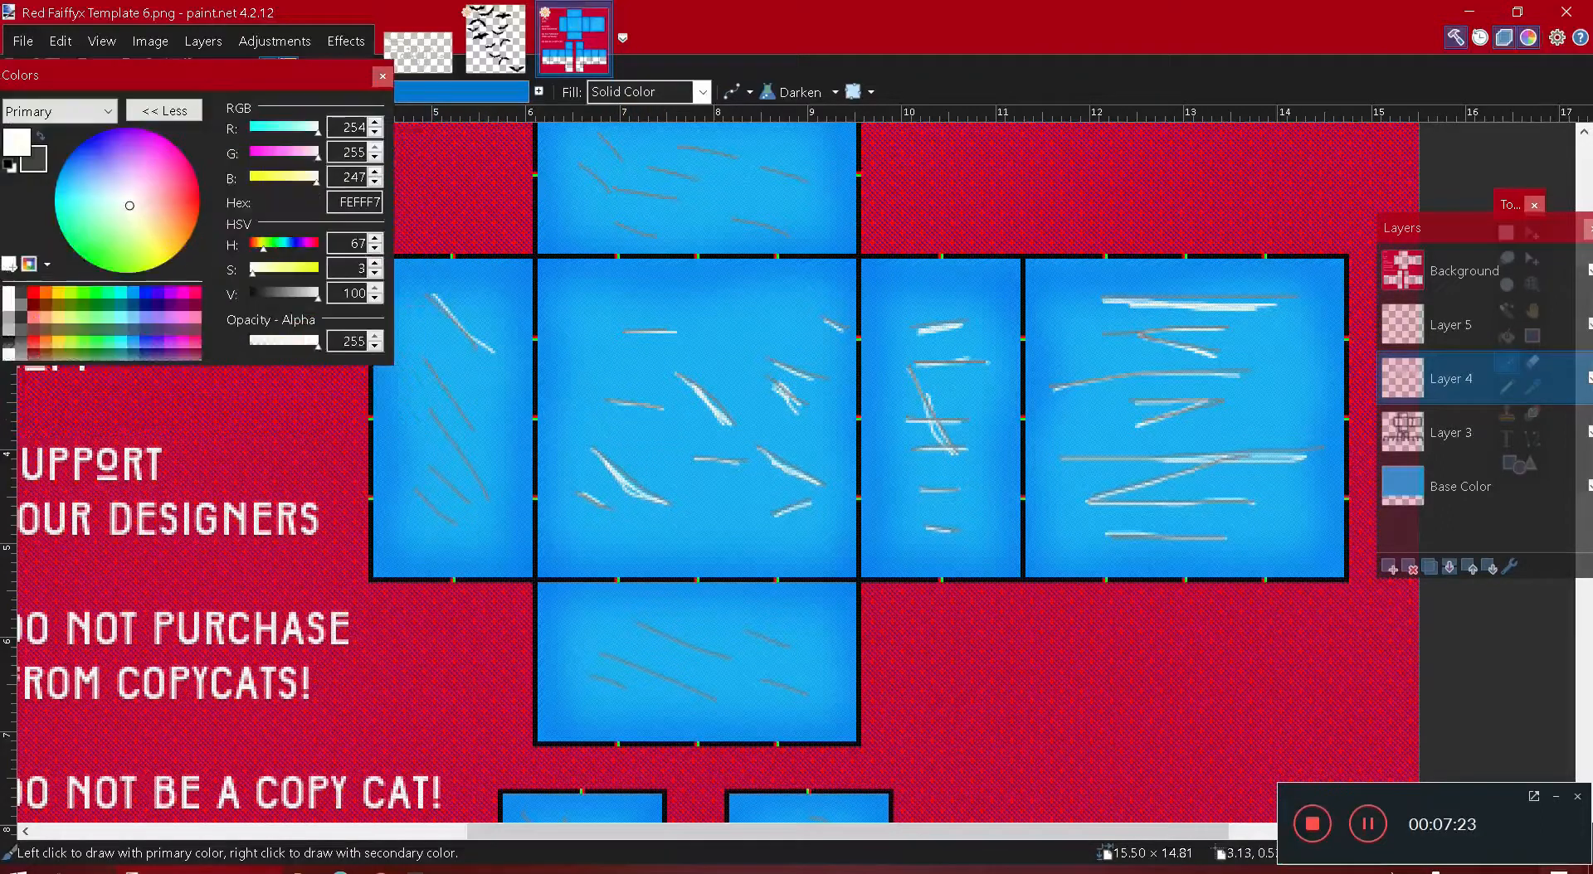
mouse_move(418, 342)
mouse_down()
mouse_move(466, 462)
mouse_move(433, 423)
mouse_up()
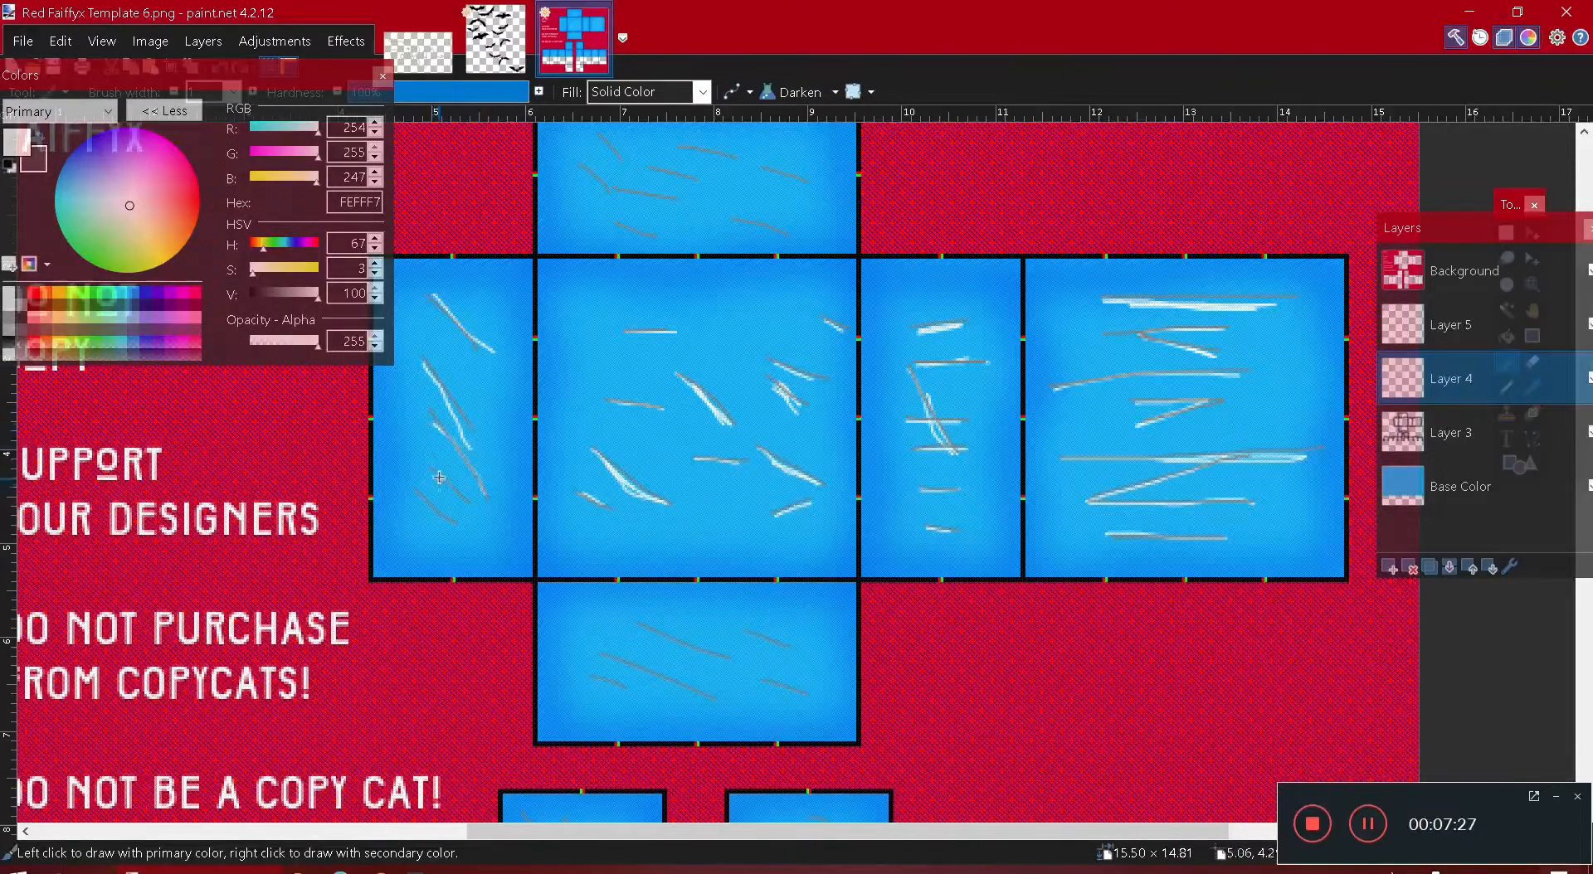
- Paint thin near-white highlights along the grey crease lines of the panel above the central torso panel
scroll(576, 276, up, 1)
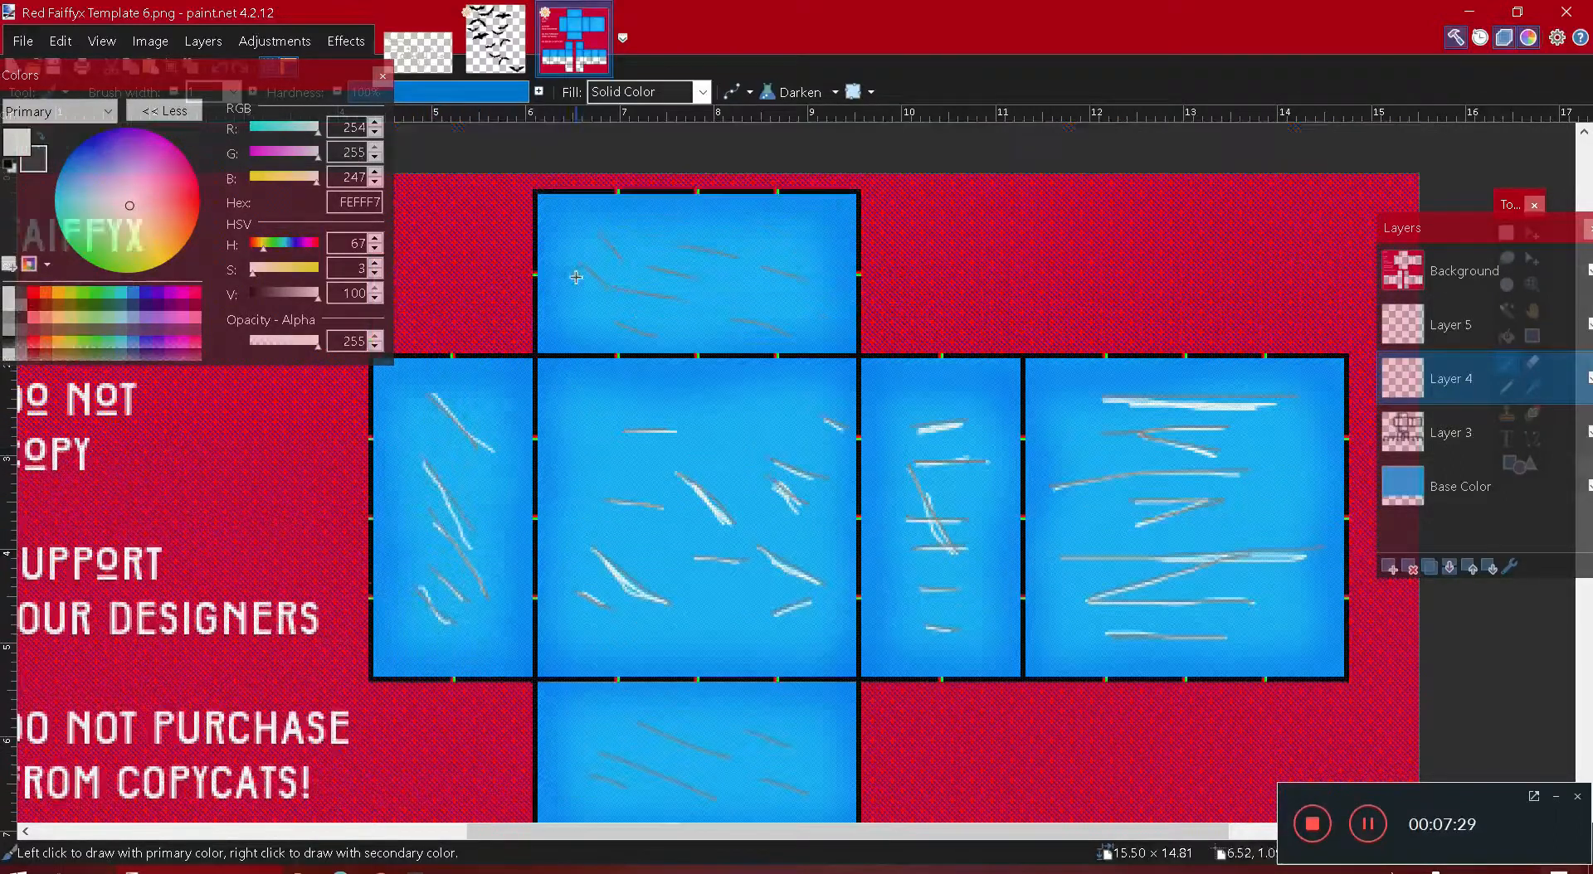
mouse_move(607, 301)
mouse_down()
mouse_move(580, 262)
mouse_move(673, 298)
mouse_move(618, 324)
mouse_up()
mouse_move(652, 268)
mouse_down()
mouse_move(694, 277)
mouse_move(725, 255)
mouse_move(804, 281)
mouse_move(800, 336)
mouse_move(768, 334)
mouse_up()
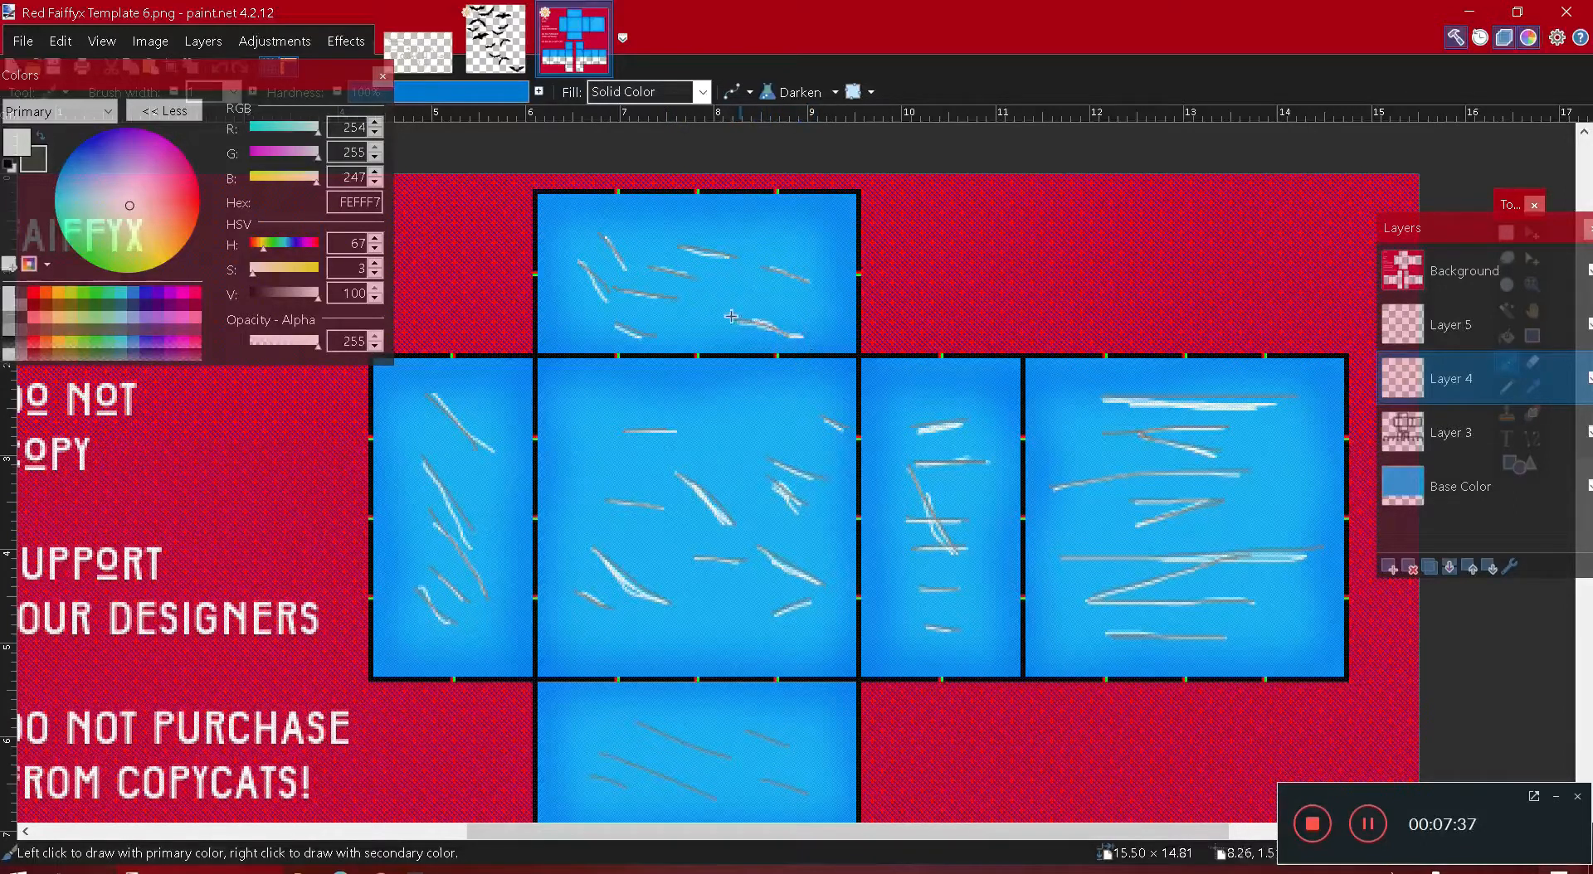
- Paint thin near-white highlights along the grey crease lines of the panel below the central torso panel
scroll(731, 316, down, 3)
mouse_move(751, 440)
mouse_down()
mouse_move(756, 467)
mouse_move(830, 503)
mouse_up()
drag(652, 434, 728, 462)
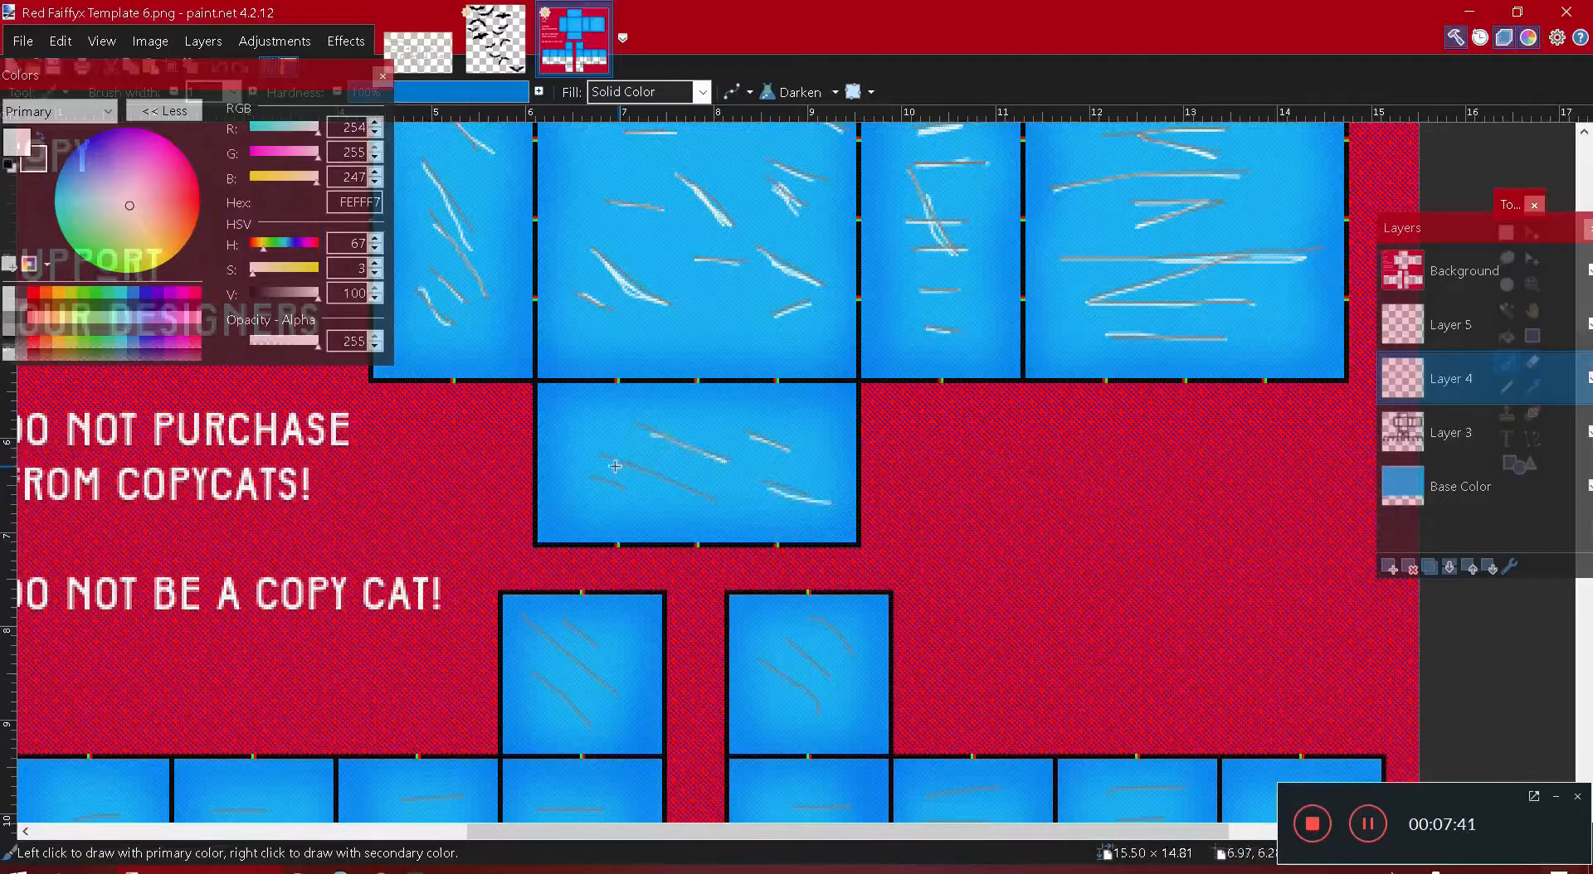
mouse_move(603, 460)
mouse_down()
mouse_move(720, 501)
mouse_move(607, 486)
mouse_move(626, 489)
mouse_up()
- Paint thin near-white highlights along the diagonal grey crease lines of the single square panels atop both sleeves
scroll(627, 486, down, 2)
mouse_move(821, 425)
mouse_down()
mouse_move(849, 453)
mouse_move(791, 447)
mouse_move(816, 472)
mouse_move(771, 472)
mouse_move(820, 512)
mouse_up()
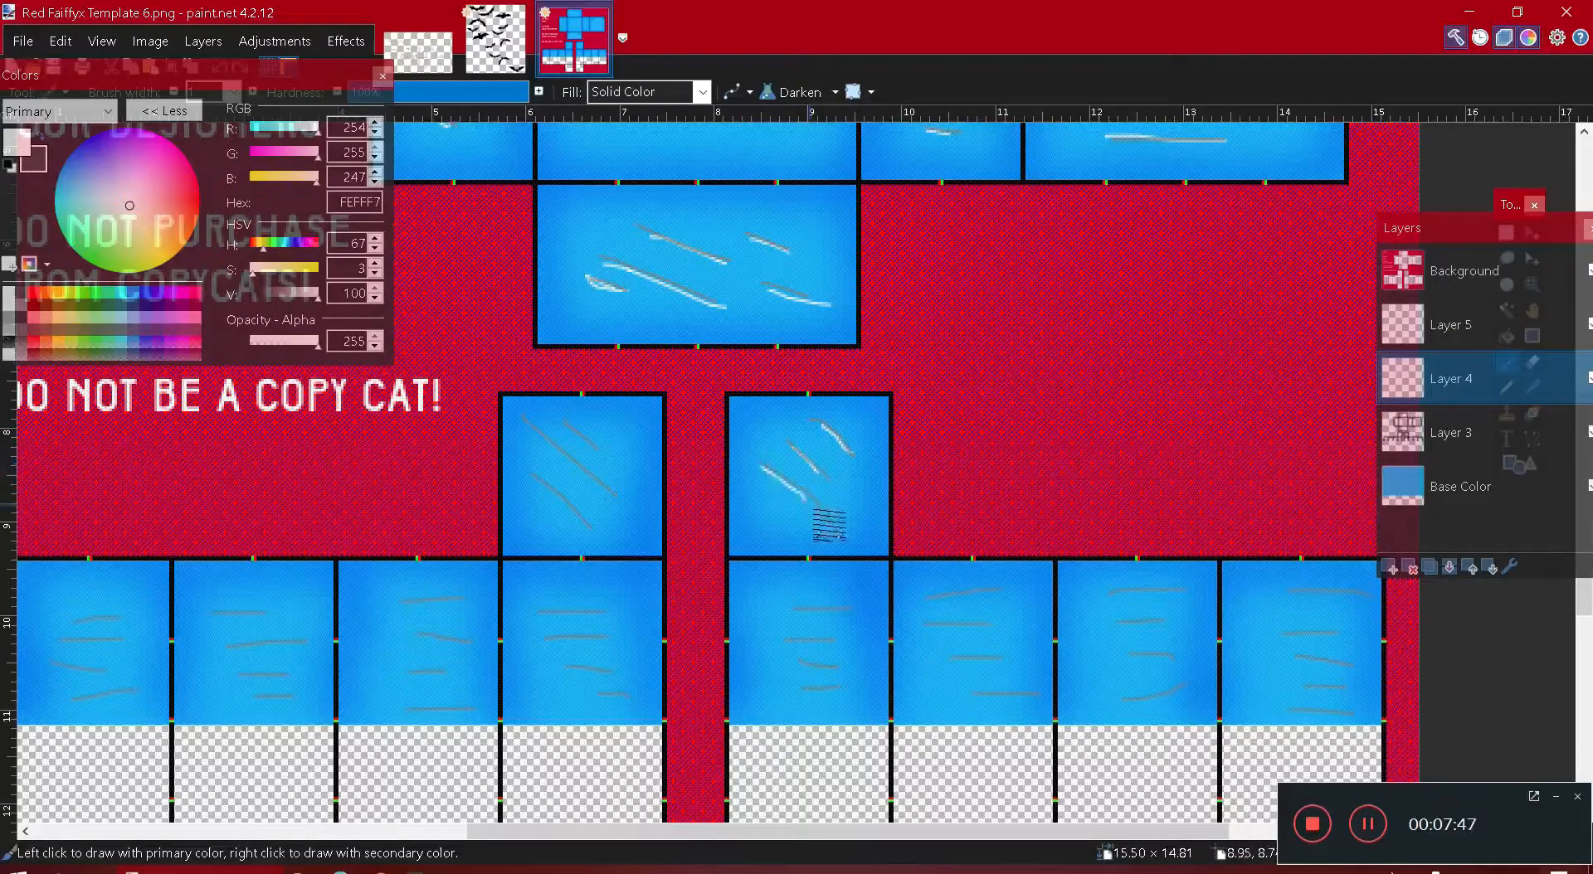
mouse_move(556, 419)
mouse_down()
mouse_move(602, 461)
mouse_move(567, 462)
mouse_move(641, 513)
mouse_move(596, 514)
mouse_move(584, 534)
mouse_move(530, 470)
mouse_up()
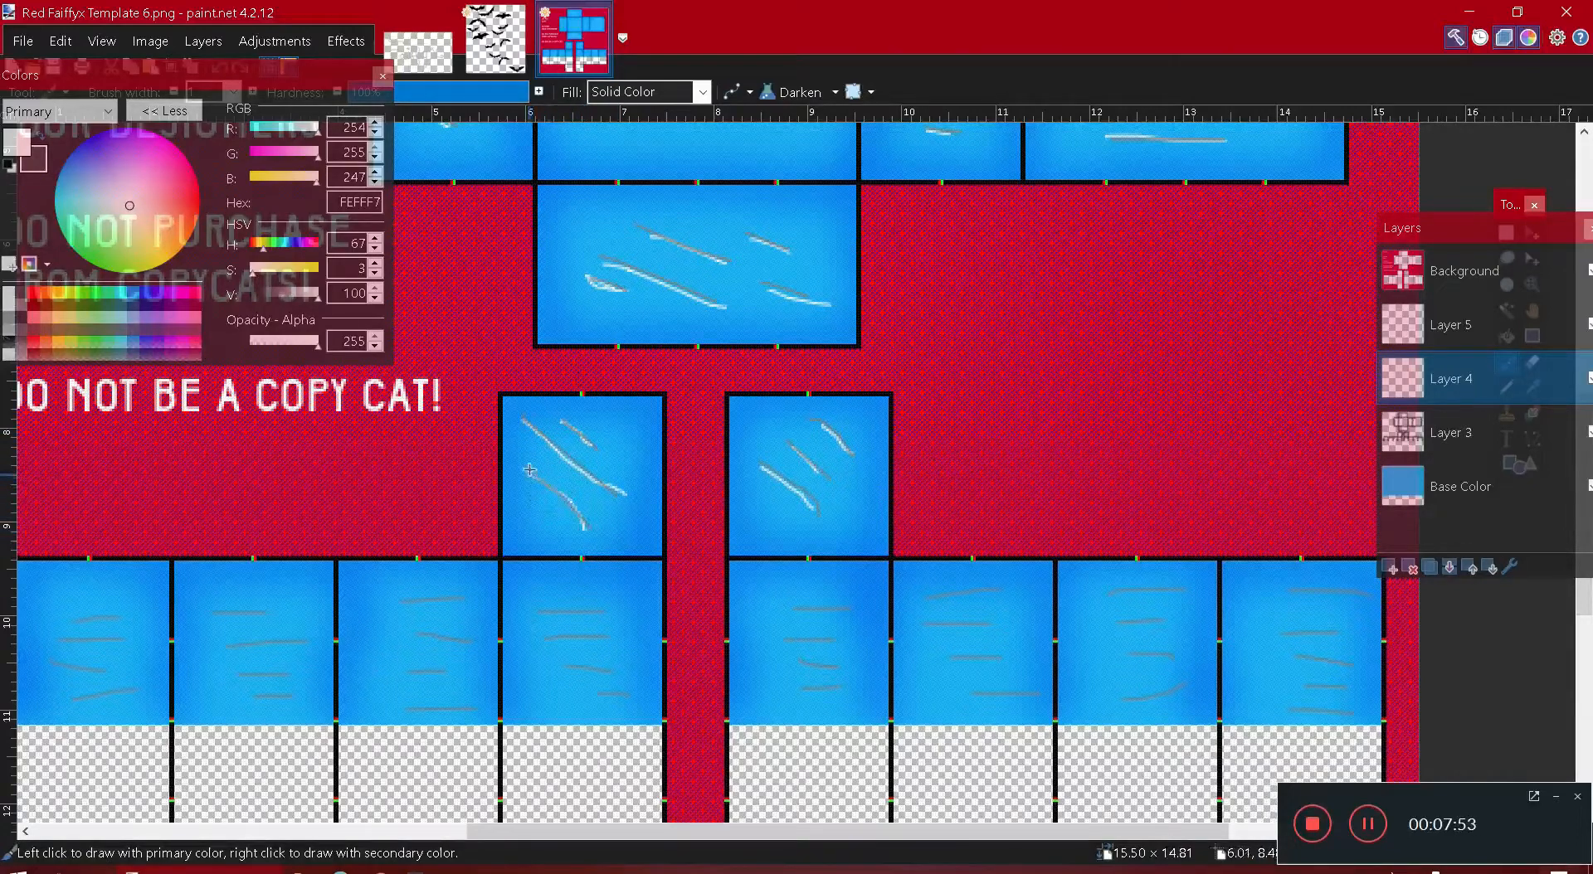
- Paint thin near-white highlights along the crease lines of the left sleeve's two inner row panels and the right sleeve's innermost row panel
scroll(578, 453, down, 2)
mouse_move(539, 417)
mouse_down()
mouse_move(593, 415)
mouse_move(607, 473)
mouse_move(551, 440)
mouse_move(609, 443)
mouse_up()
drag(599, 497, 624, 496)
mouse_move(819, 494)
mouse_down()
mouse_move(798, 464)
mouse_move(846, 485)
mouse_move(830, 447)
mouse_move(842, 461)
mouse_move(807, 458)
mouse_move(803, 416)
mouse_move(840, 408)
mouse_up()
mouse_move(407, 405)
mouse_down()
mouse_move(477, 417)
mouse_move(453, 455)
mouse_move(484, 470)
mouse_move(440, 475)
mouse_up()
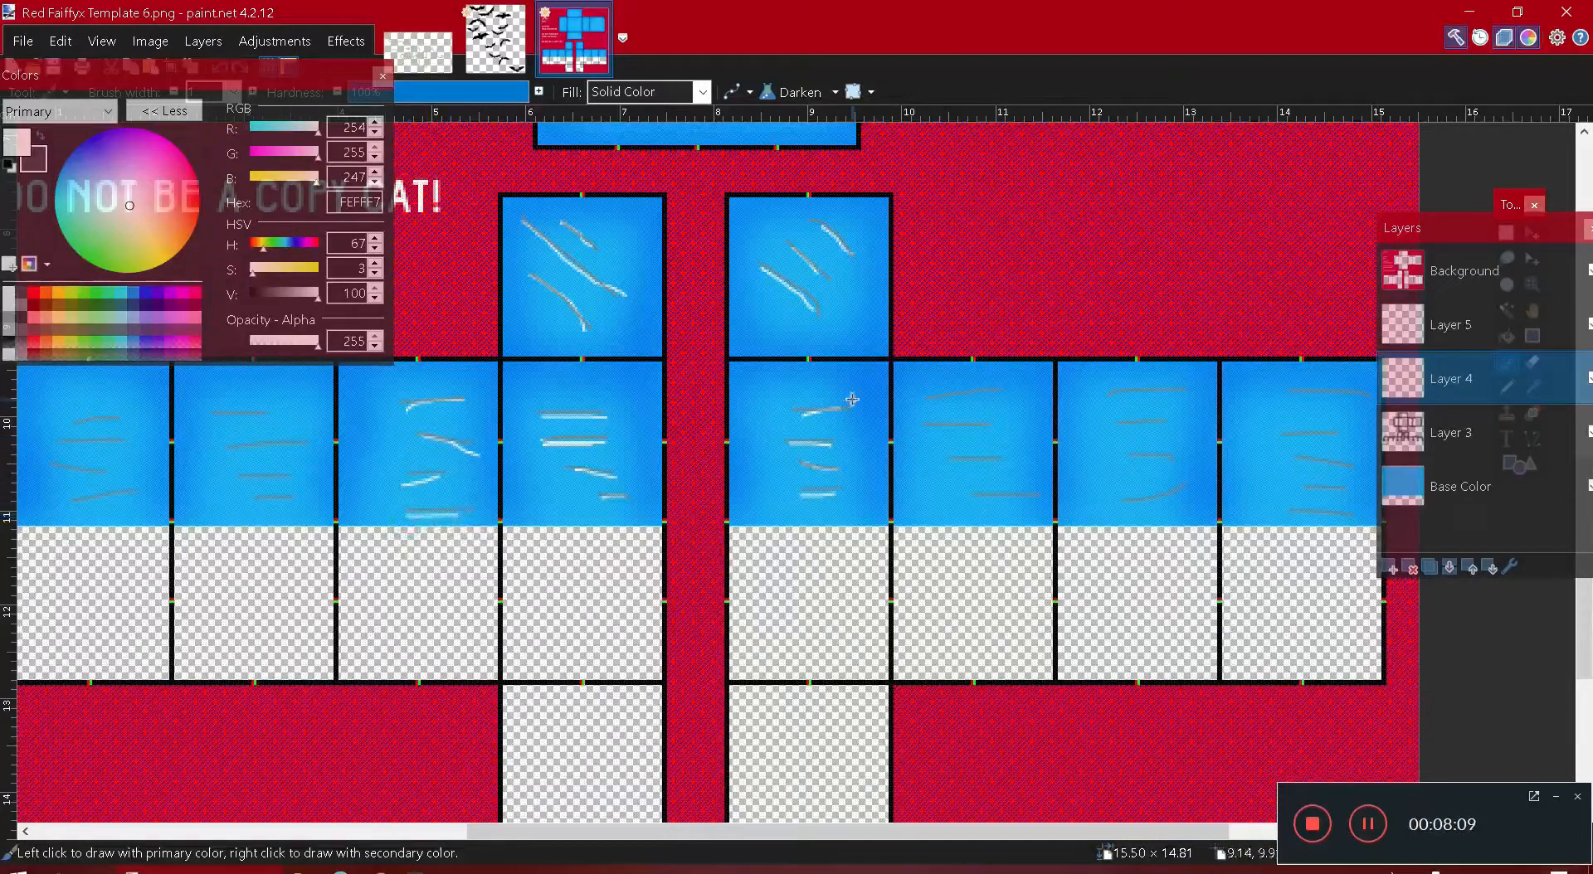
- Paint thin near-white highlights along the grey crease lines of the right sleeve's three outer row panels
mouse_move(929, 401)
mouse_down()
mouse_move(982, 398)
mouse_move(972, 465)
mouse_move(1066, 498)
mouse_up()
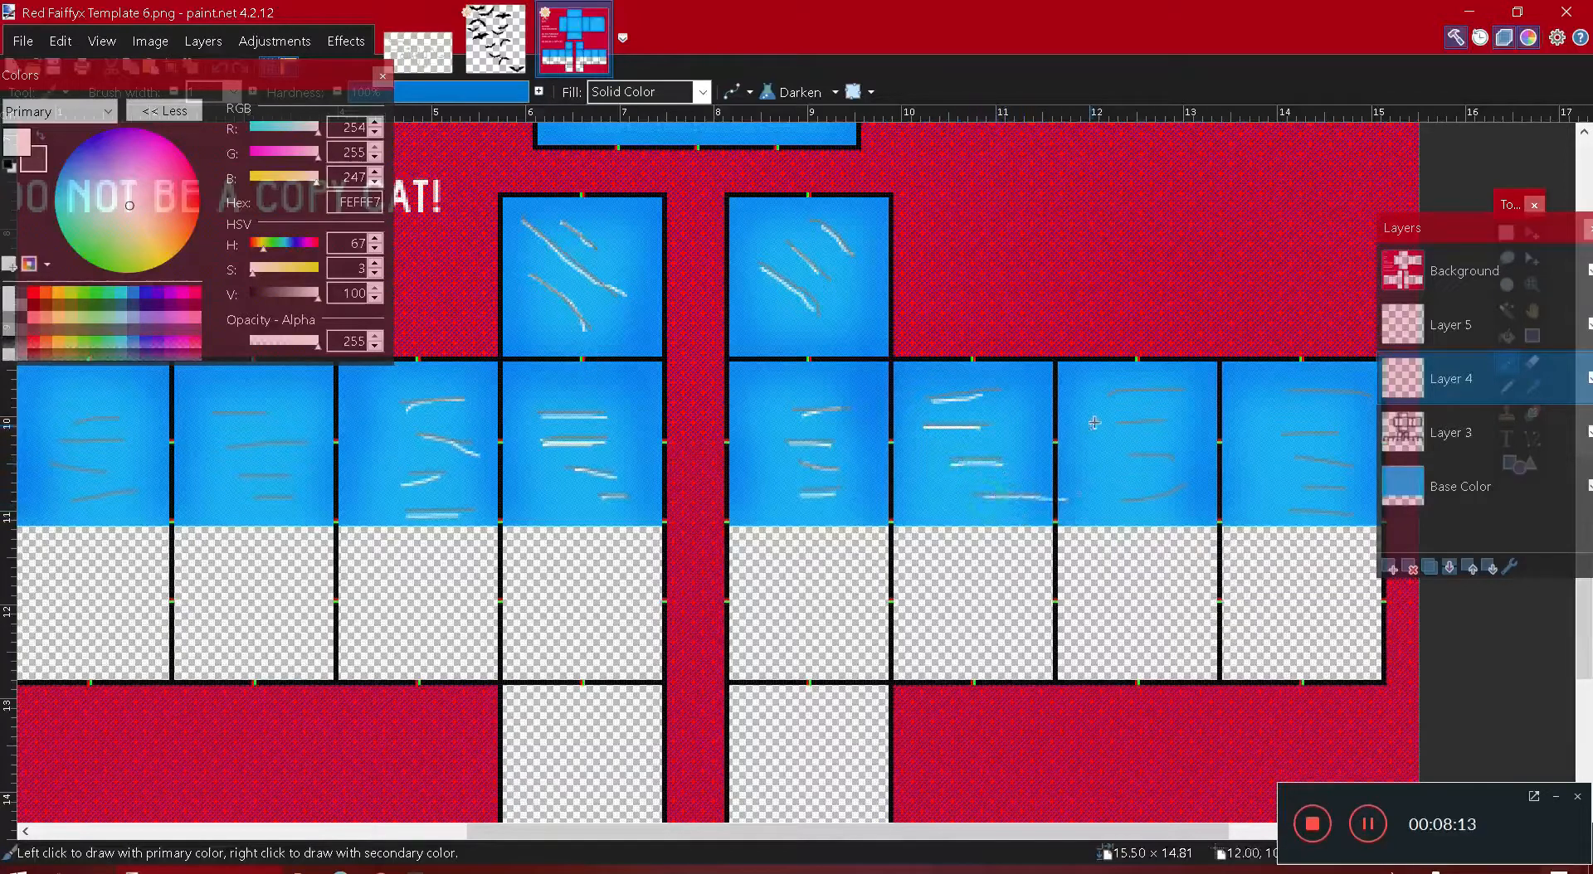
drag(1115, 396, 1185, 389)
mouse_move(1133, 456)
mouse_down()
mouse_move(1165, 475)
mouse_move(1131, 505)
mouse_move(1186, 495)
mouse_up()
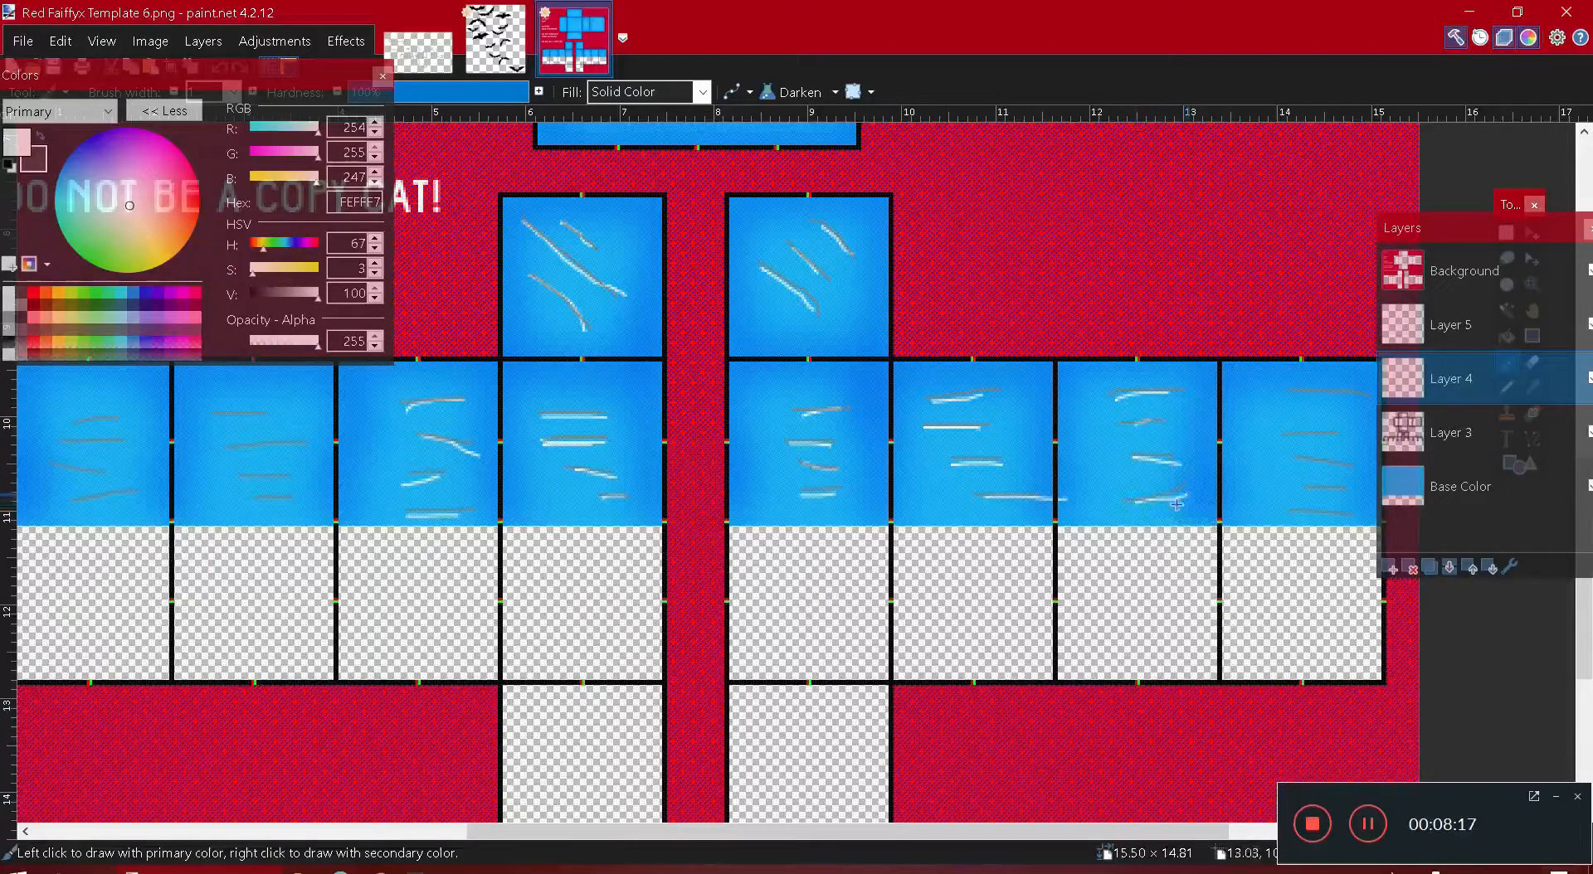
drag(977, 833, 1072, 833)
mouse_move(1098, 395)
mouse_down()
mouse_move(1169, 424)
mouse_move(1184, 401)
mouse_up()
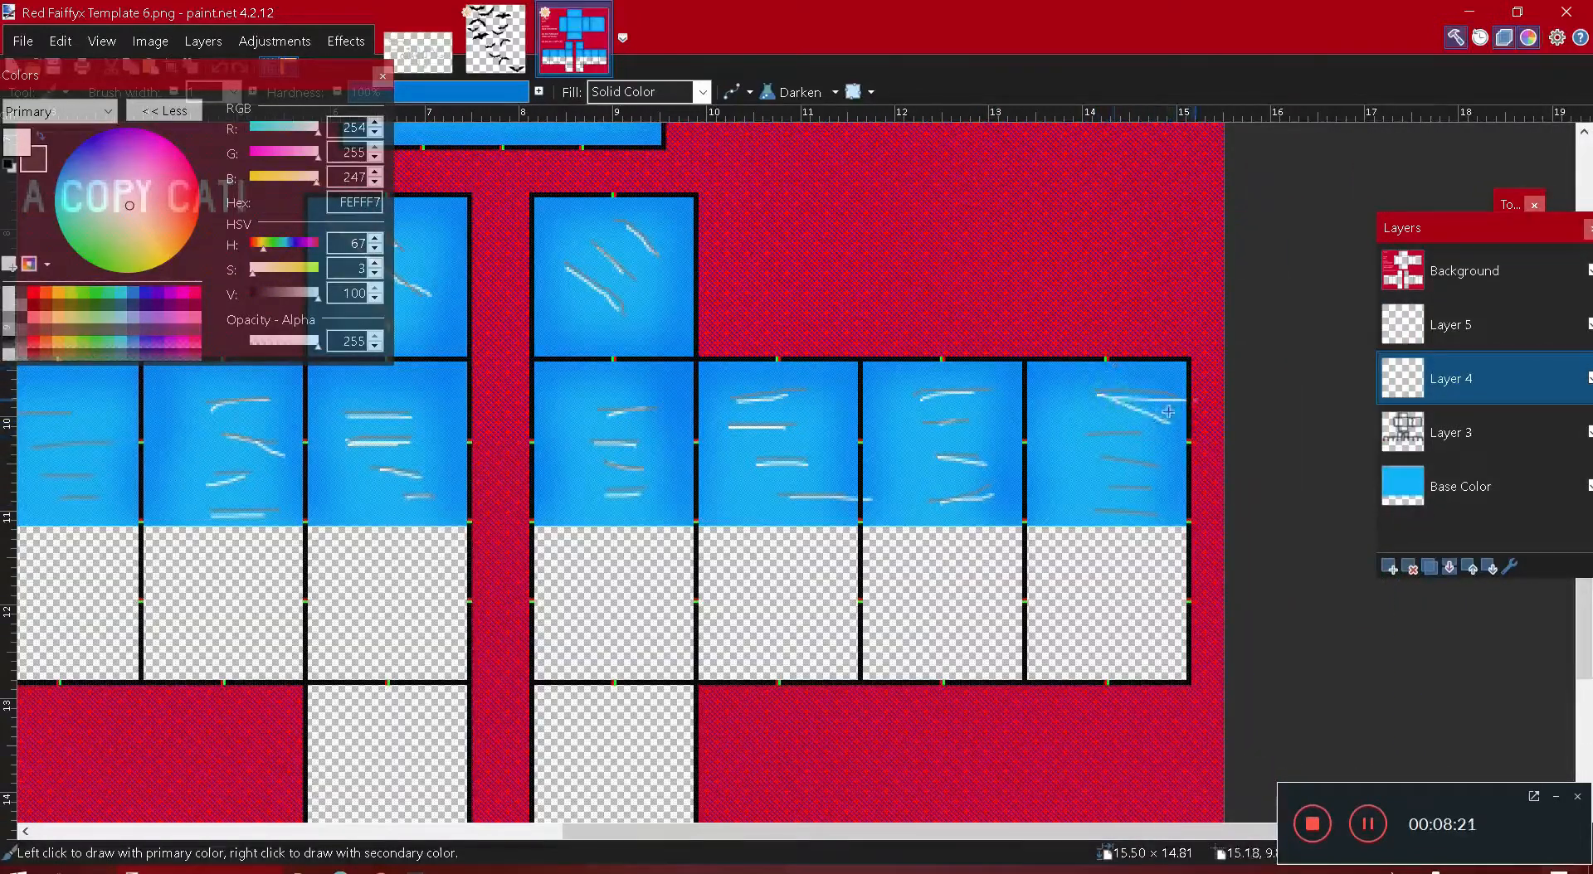
mouse_move(1087, 440)
mouse_down()
mouse_move(1133, 438)
mouse_move(1081, 459)
mouse_move(1140, 500)
mouse_move(1091, 511)
mouse_up()
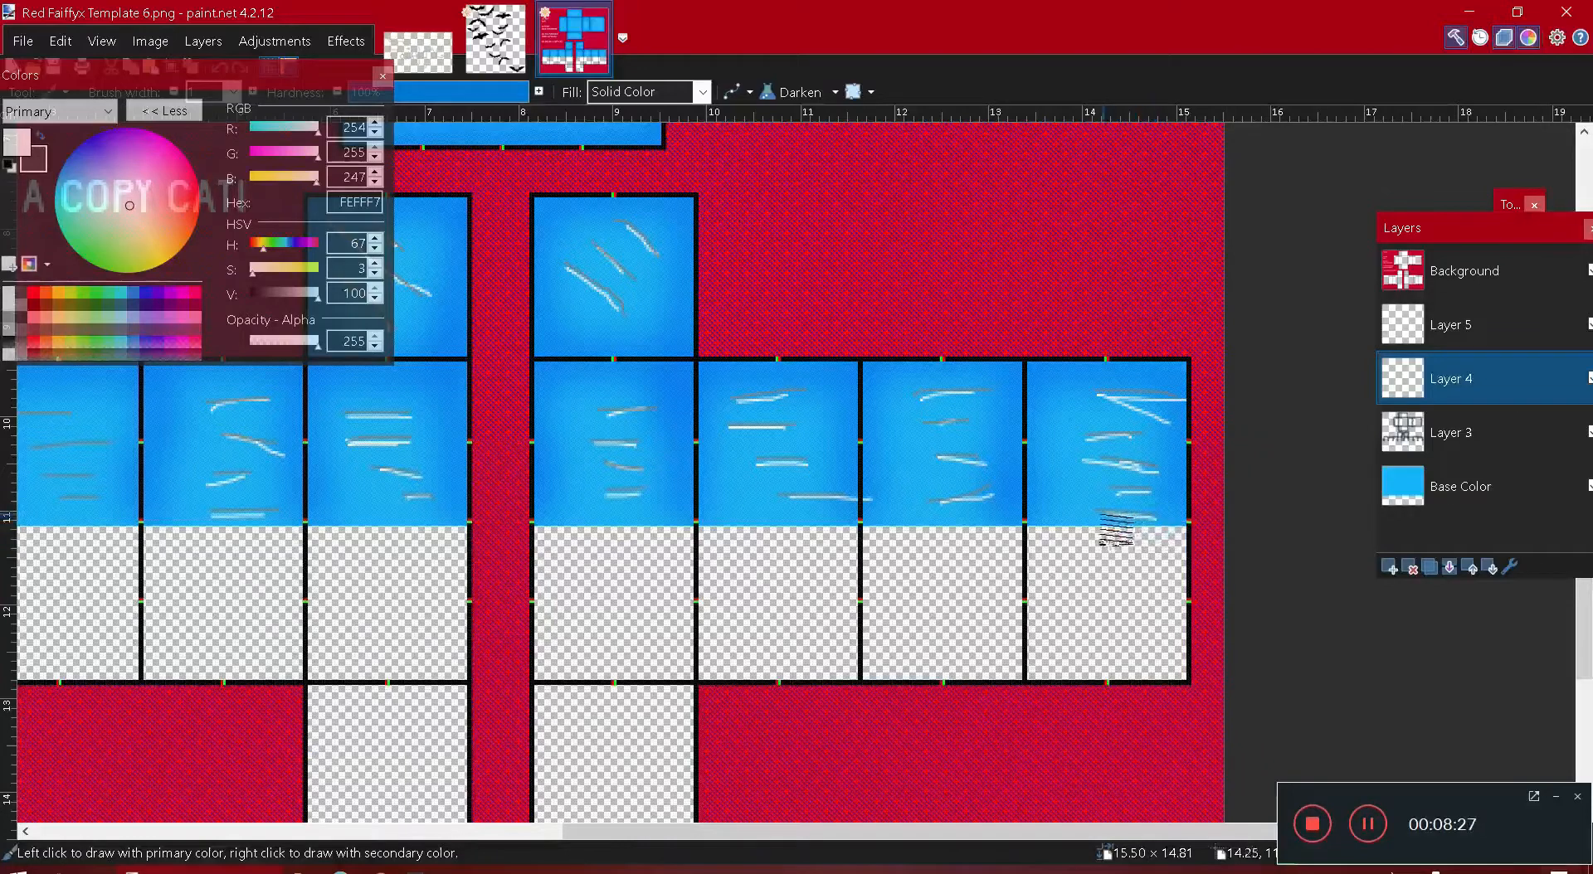
- Paint thin near-white highlights along the grey crease lines of the left sleeve's two outermost row panels, undoing a stray stroke
scroll(678, 512, left, 5)
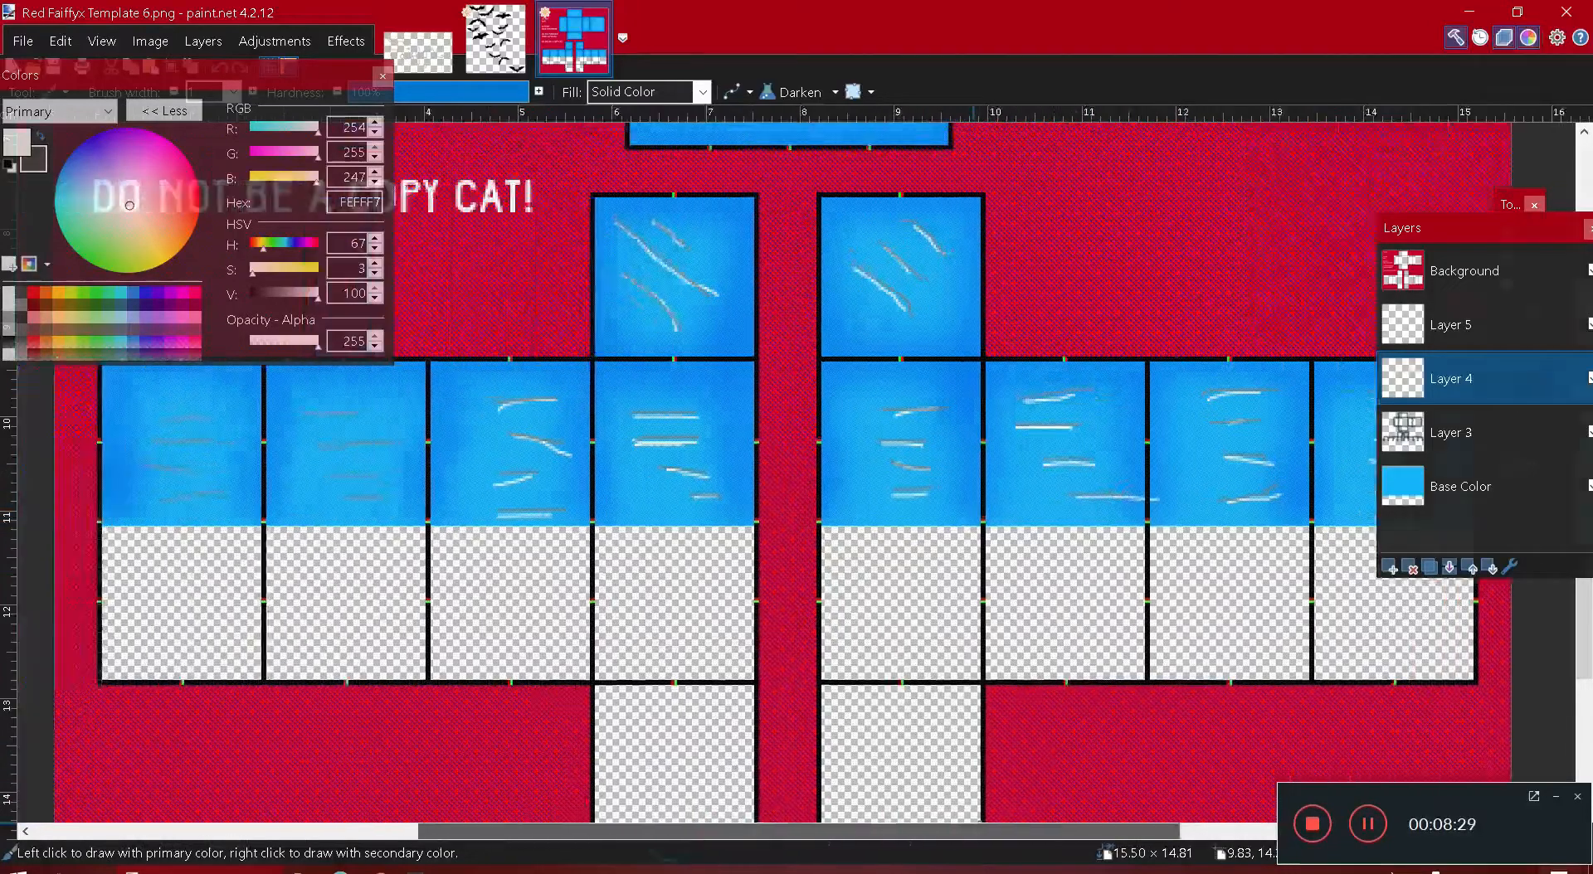
mouse_move(452, 420)
mouse_down()
mouse_move(490, 420)
mouse_move(452, 418)
mouse_move(497, 448)
mouse_move(529, 445)
mouse_move(472, 482)
mouse_move(514, 480)
mouse_up()
key(ctrl+z)
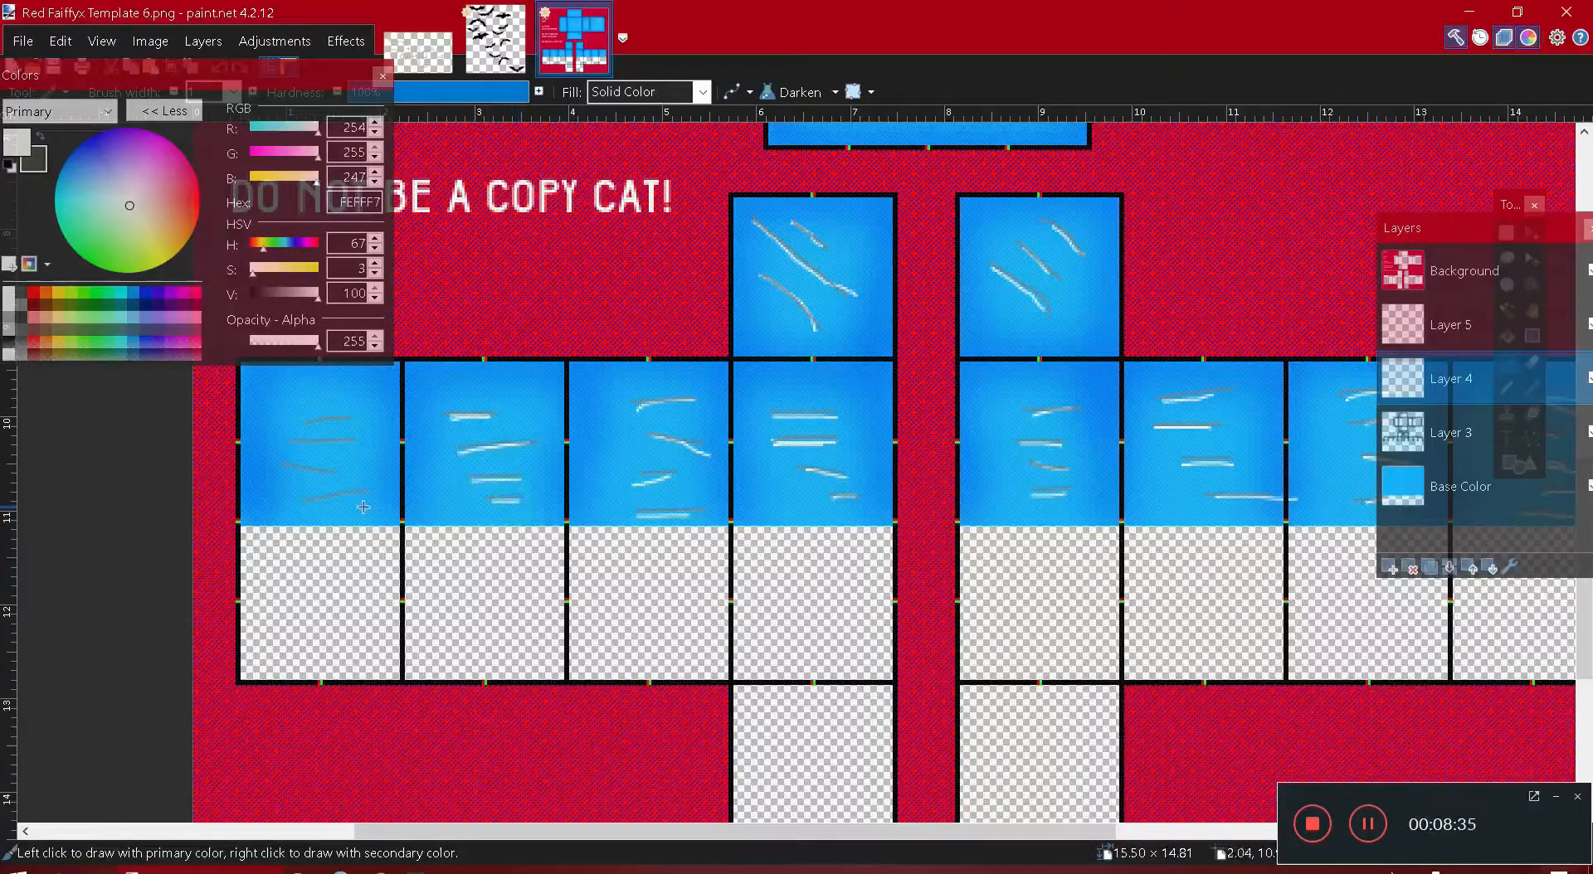
drag(306, 506, 401, 519)
drag(283, 460, 332, 470)
drag(286, 445, 359, 443)
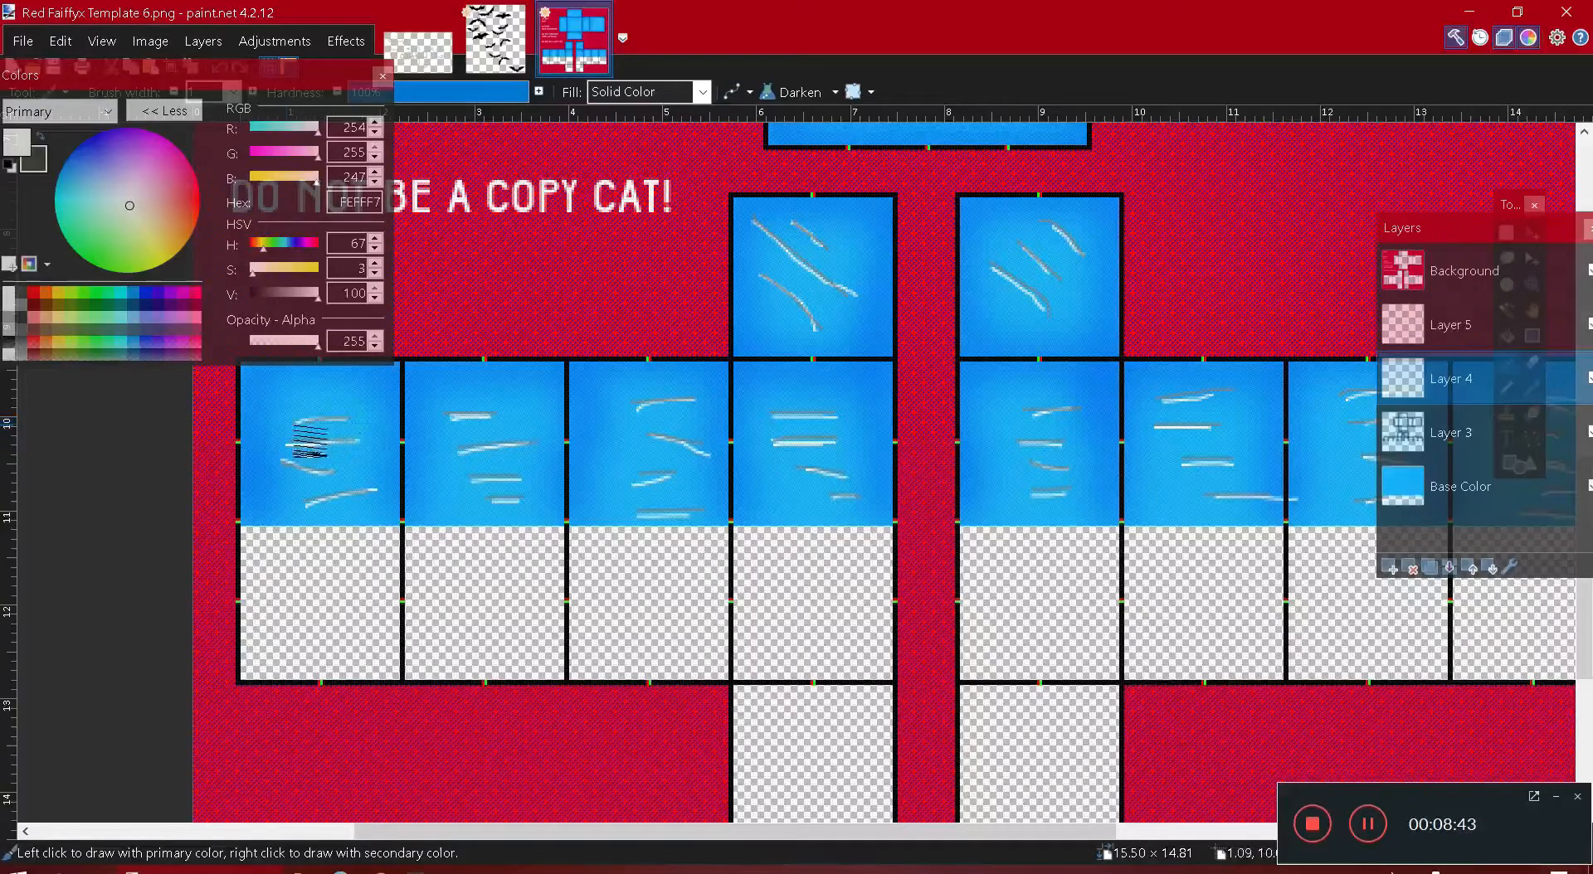
- Open the Smudge effect for Layer 4 and set its brush size to 45
scroll(669, 548, up, 3)
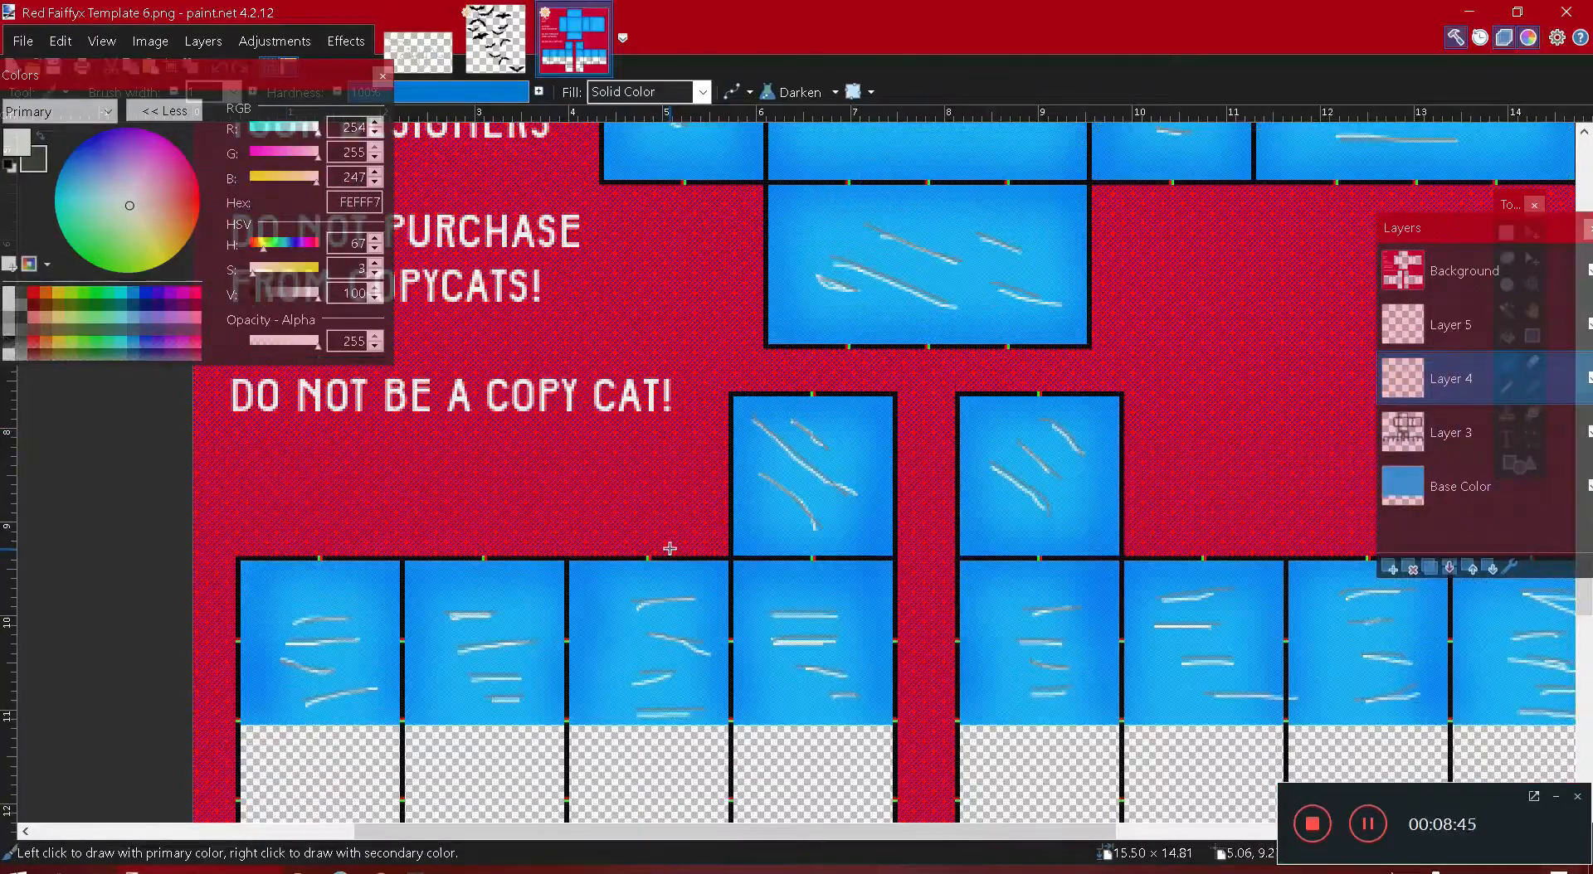
scroll(669, 549, down, 2)
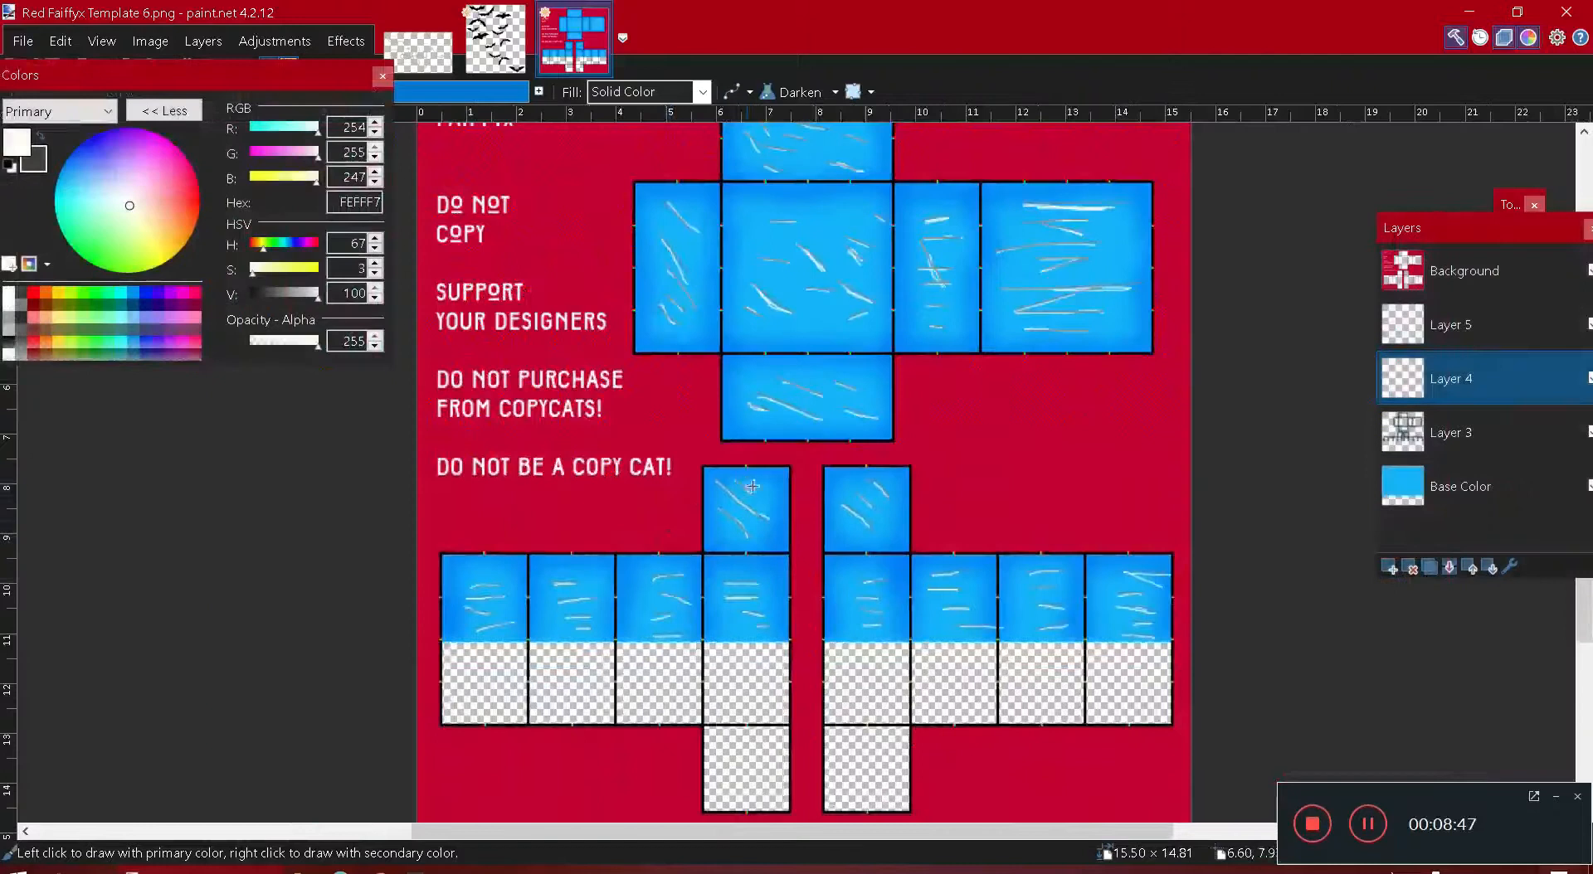
scroll(907, 558, up, 2)
scroll(908, 558, down, 2)
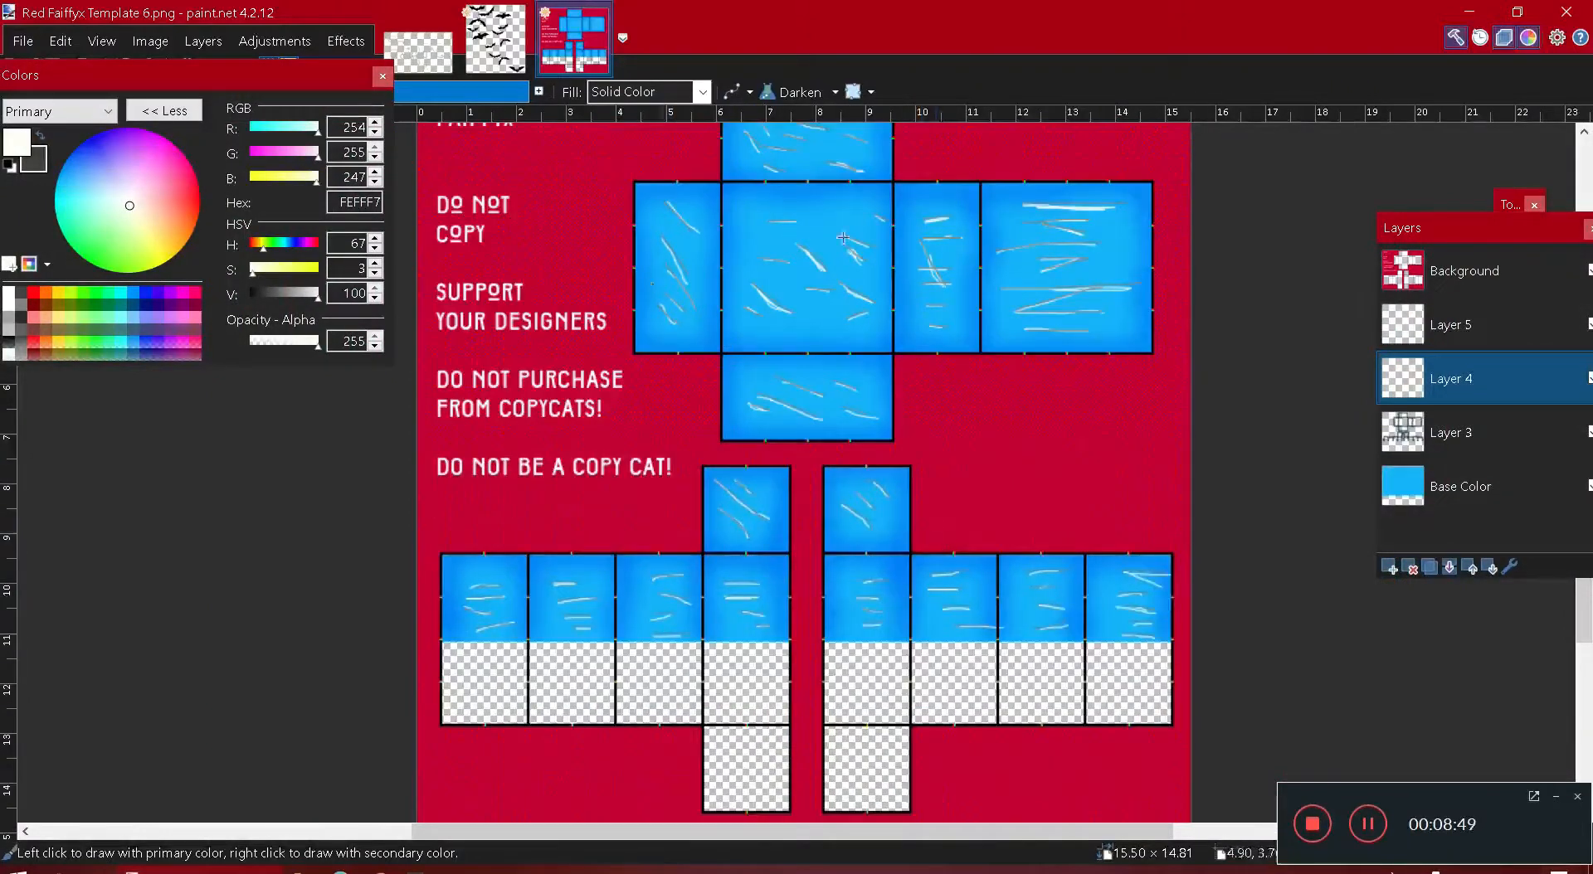
click(335, 42)
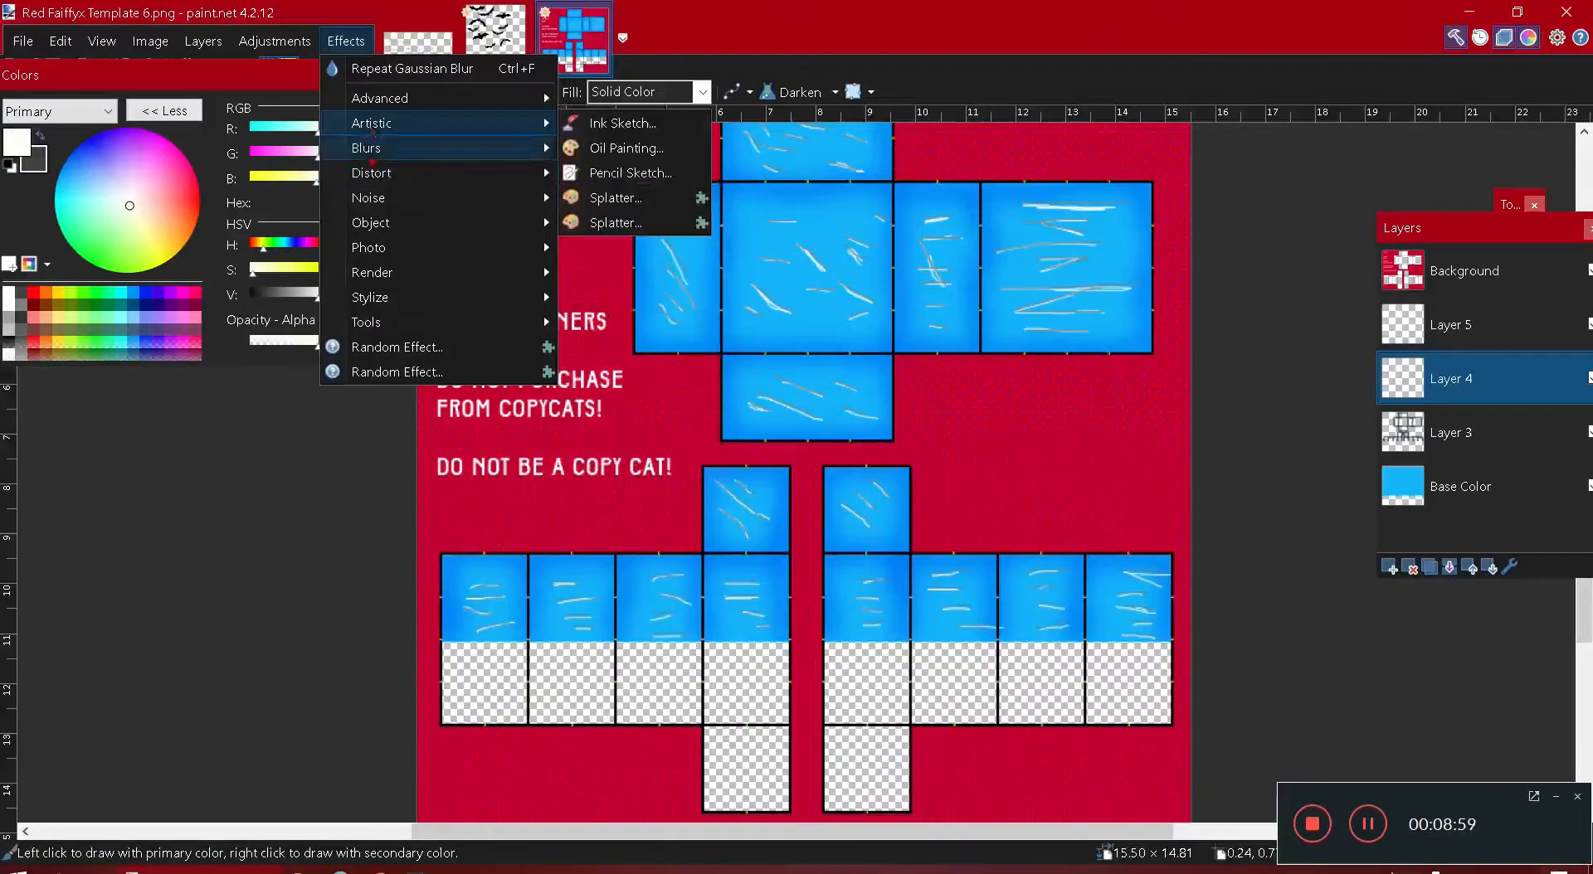
mouse_move(374, 114)
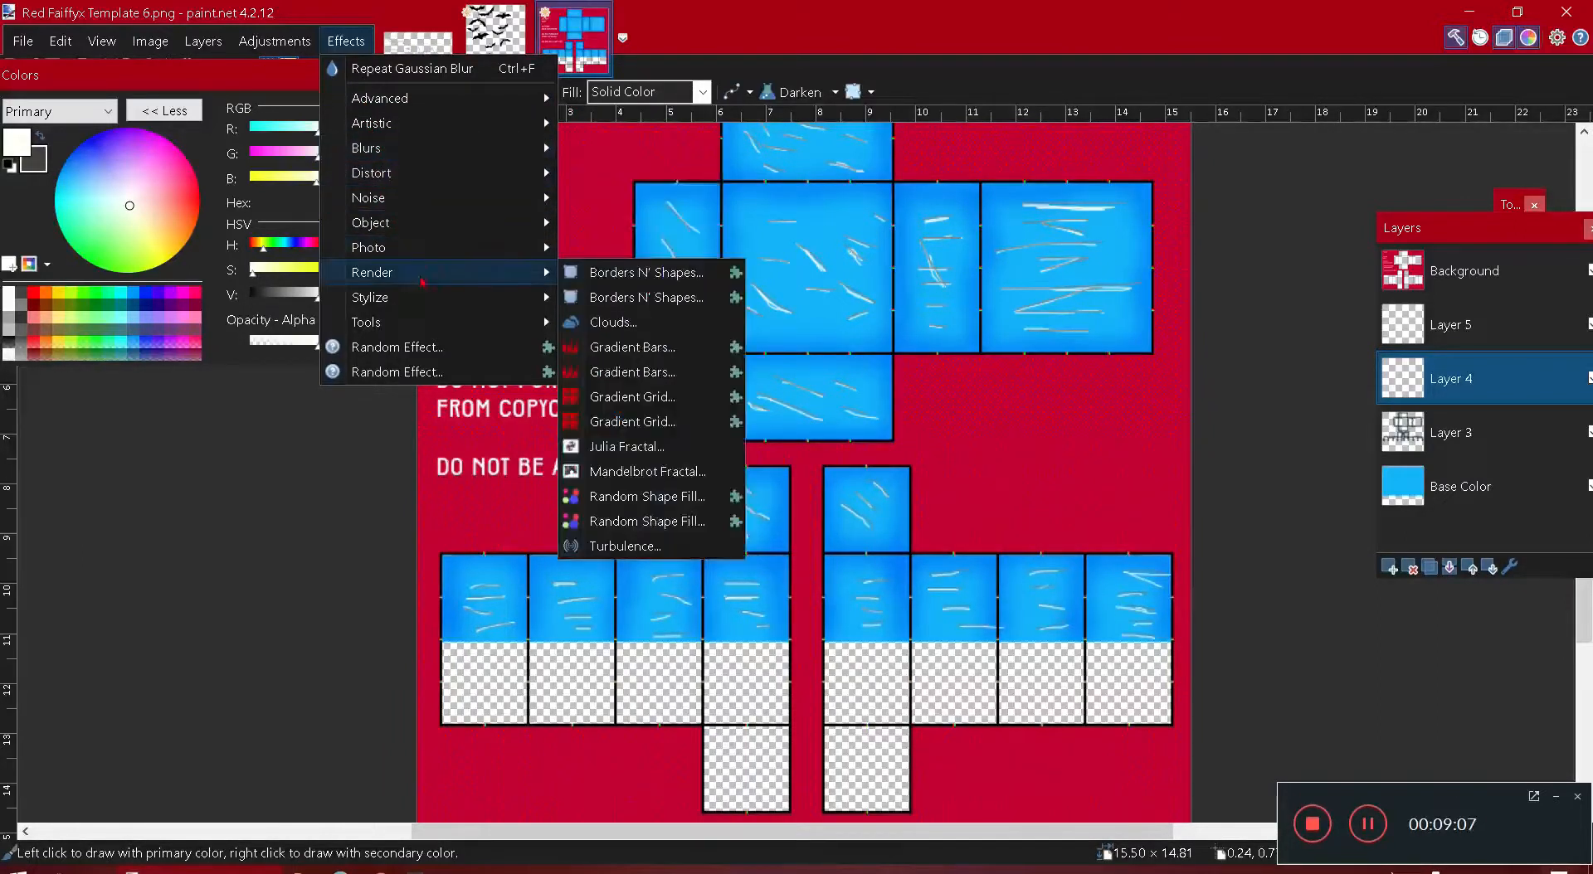
mouse_move(503, 335)
click(591, 419)
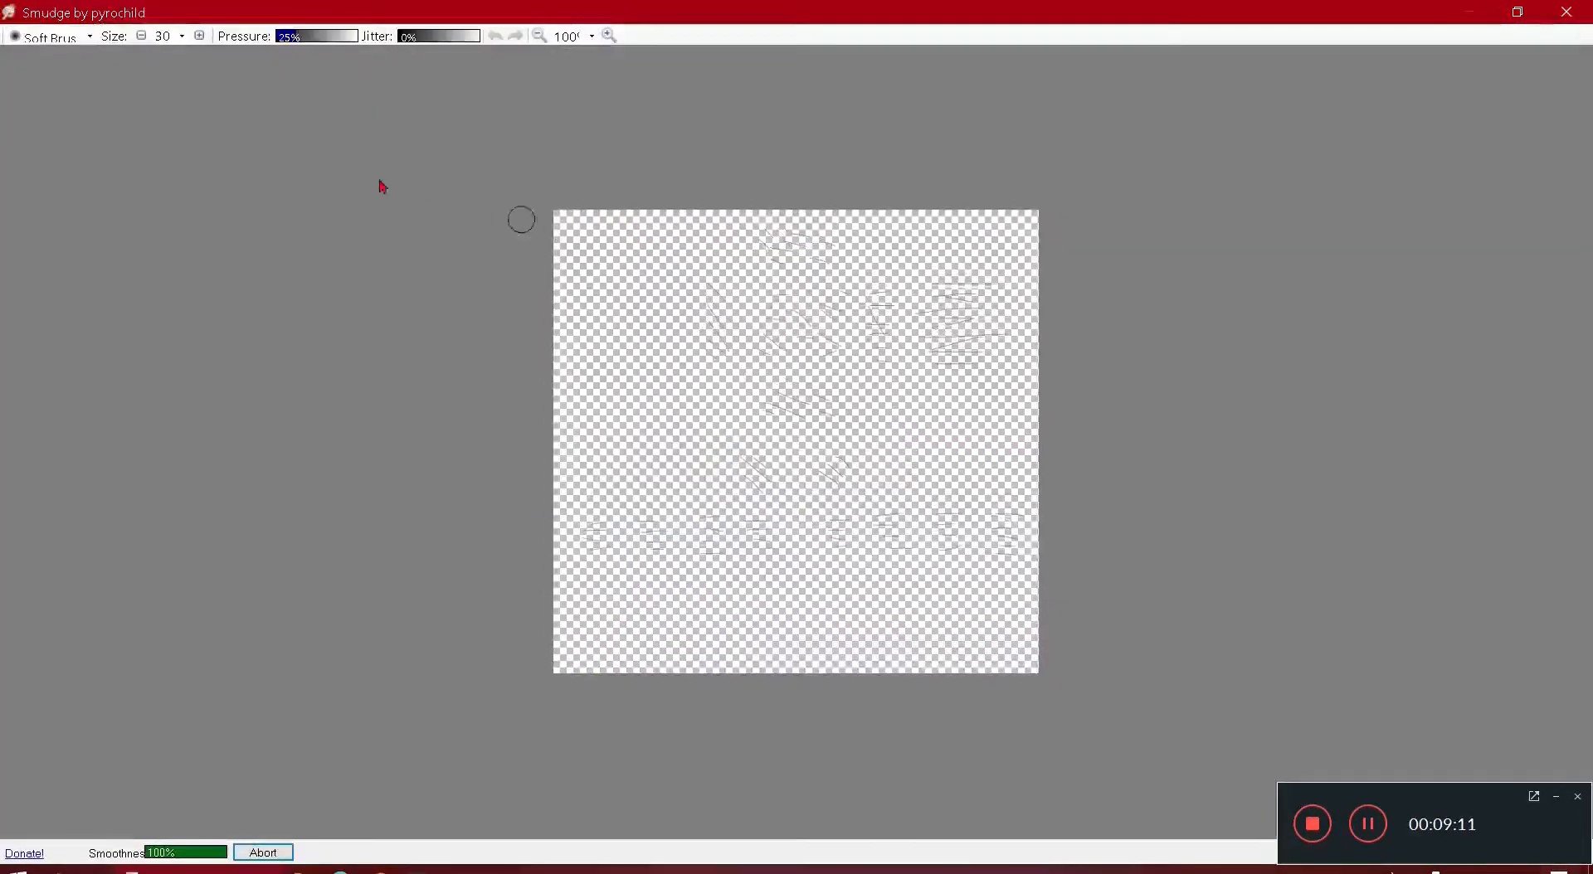
click(182, 35)
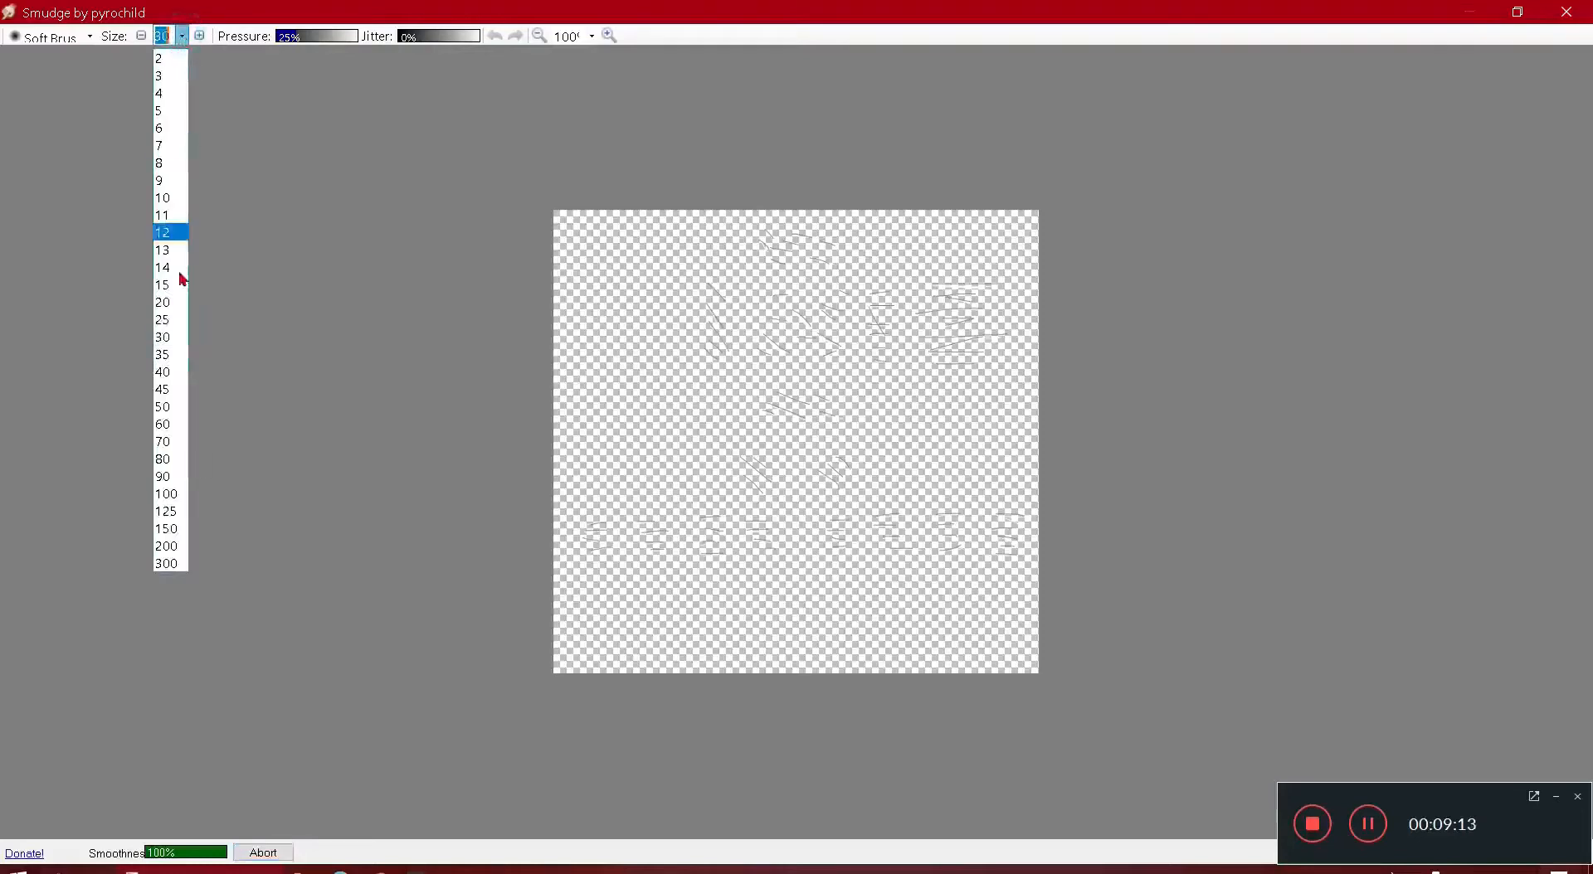
click(181, 392)
- Smudge the strokes on the leftmost and central torso panels and the panels above and below, reducing the brush size to 35 and 13
mouse_move(755, 356)
mouse_down()
mouse_move(776, 314)
mouse_move(774, 327)
mouse_move(727, 294)
mouse_move(715, 309)
mouse_move(730, 333)
mouse_up()
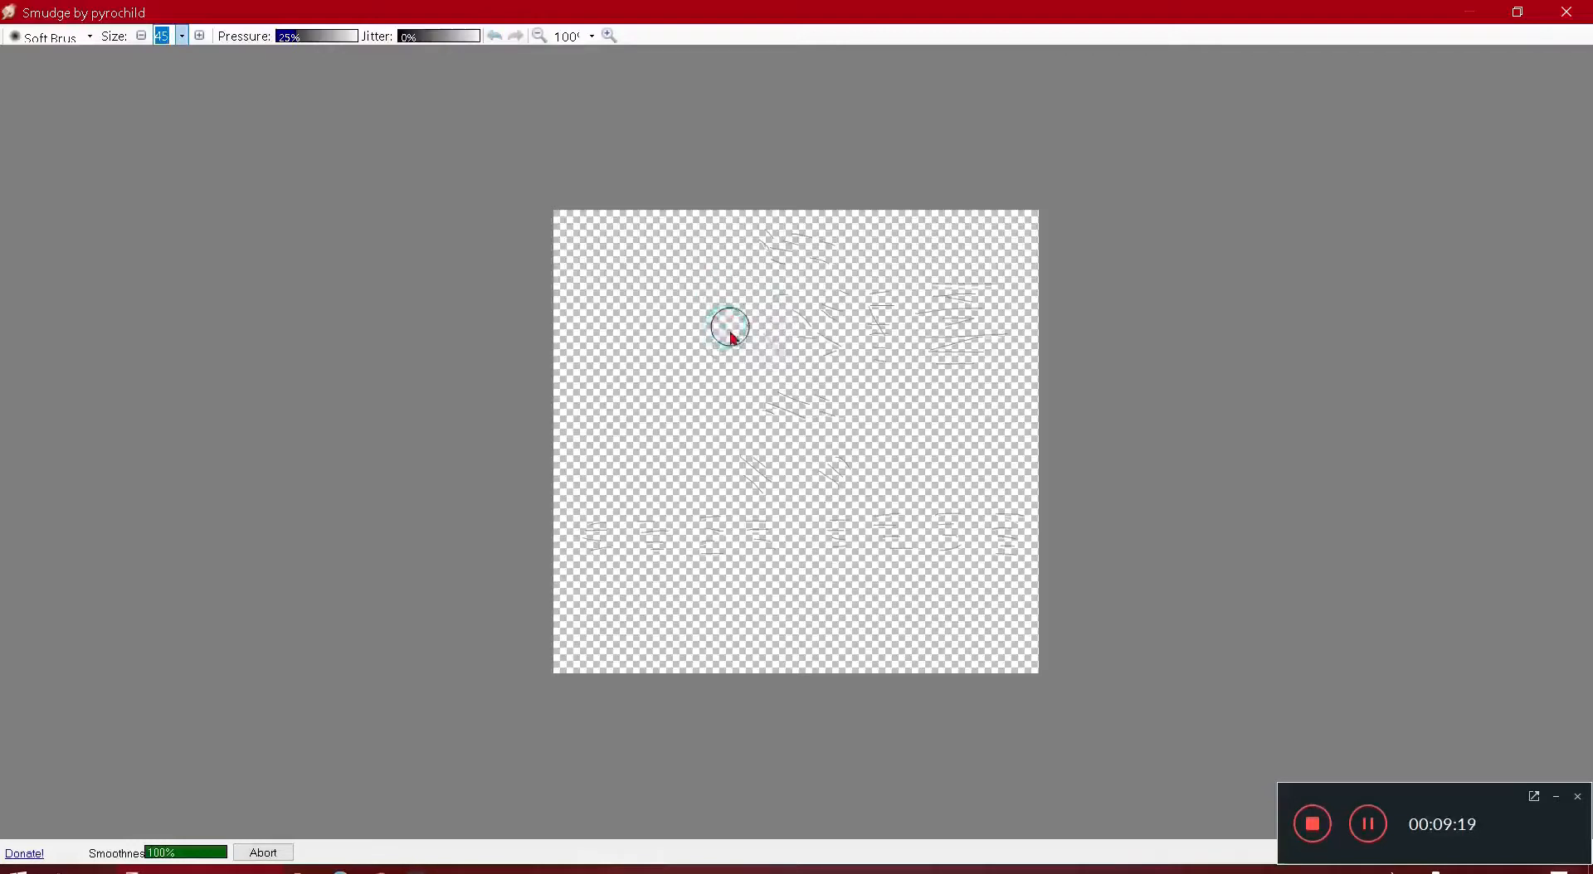
mouse_move(754, 273)
mouse_down()
mouse_move(777, 243)
mouse_move(818, 268)
mouse_move(834, 255)
mouse_up()
mouse_move(840, 309)
mouse_down()
mouse_move(807, 315)
mouse_move(833, 344)
mouse_move(811, 347)
mouse_move(785, 415)
mouse_move(826, 415)
mouse_move(775, 405)
mouse_up()
scroll(805, 399, up, 3)
scroll(785, 383, down, 3)
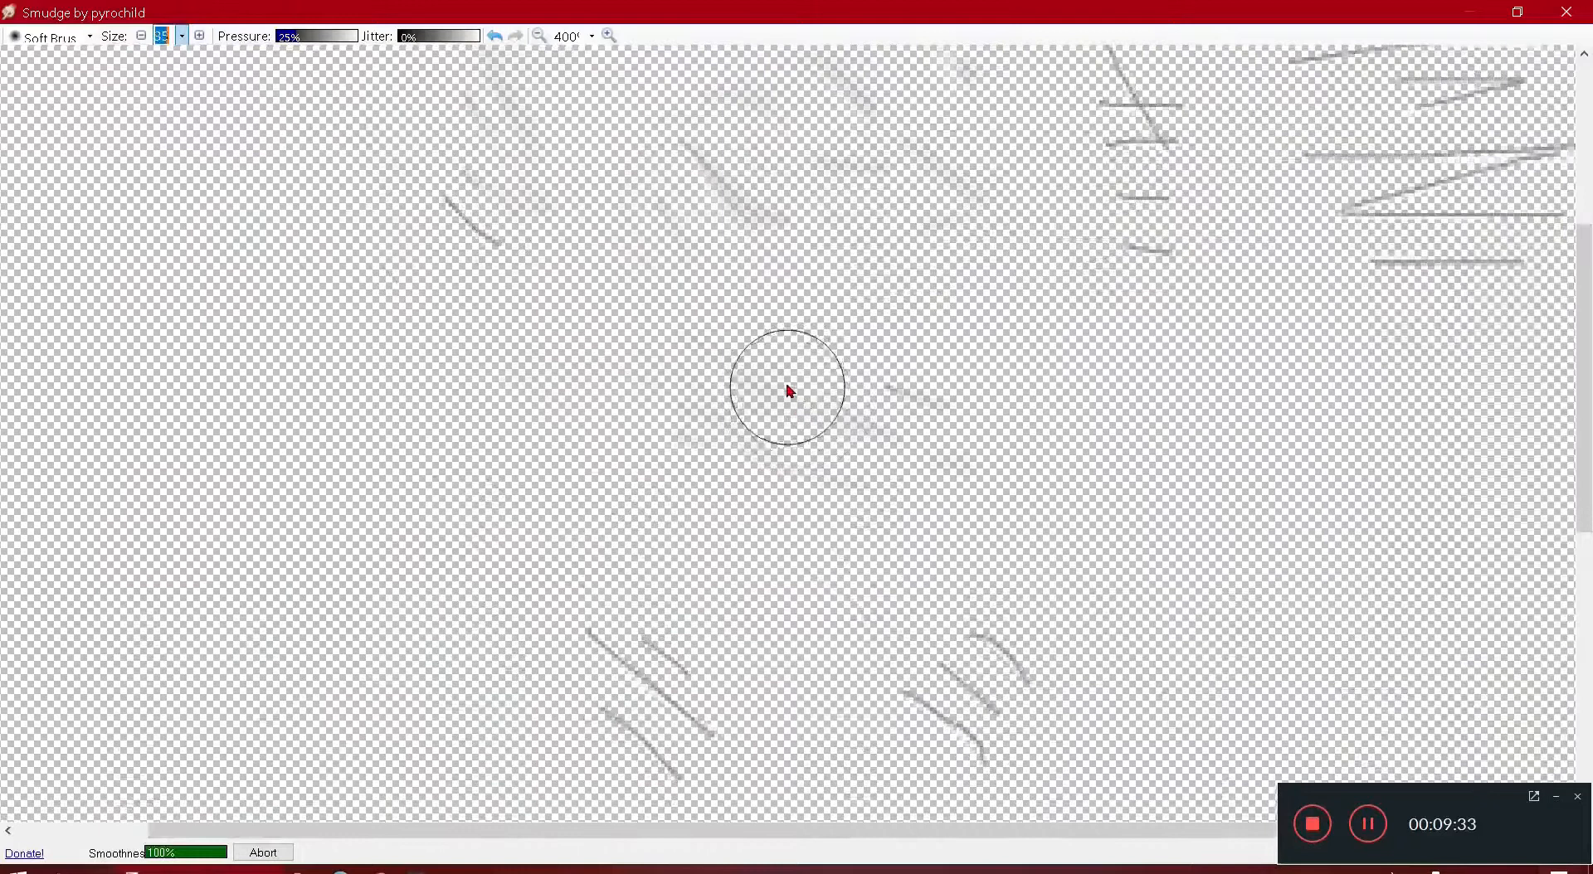
scroll(785, 385, down, 2)
mouse_move(729, 191)
mouse_down()
mouse_move(807, 220)
mouse_move(885, 209)
mouse_move(829, 217)
mouse_move(881, 185)
mouse_move(932, 227)
mouse_move(708, 210)
mouse_move(448, 232)
mouse_move(440, 166)
mouse_move(509, 259)
mouse_up()
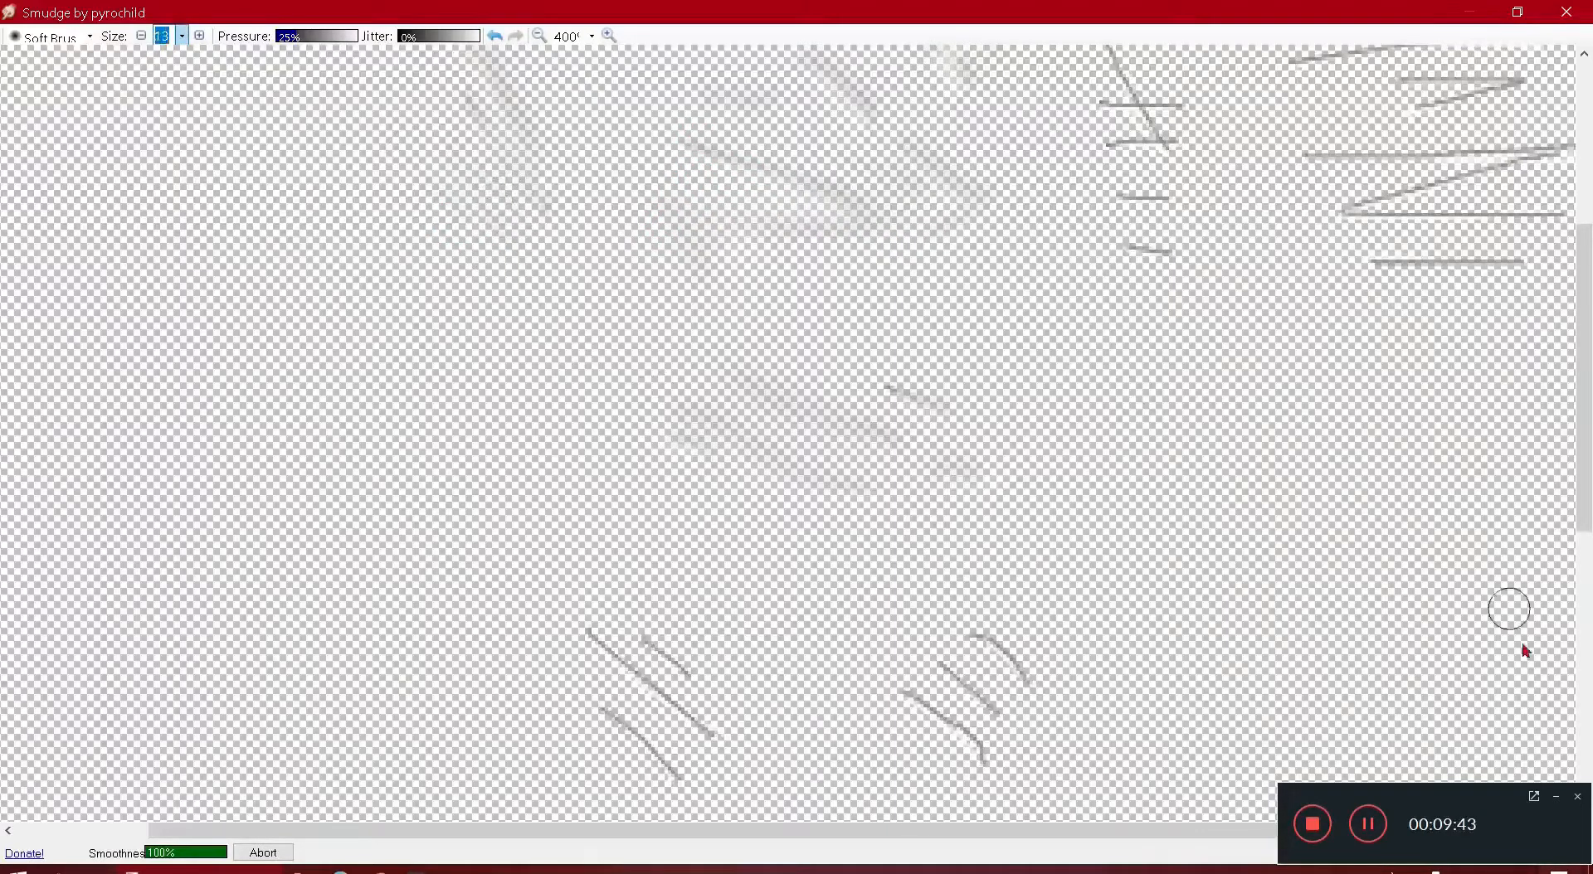
- Blend the faint strokes on the leftmost and central torso panels further using the size 13 smudge brush
drag(1586, 487, 1561, 394)
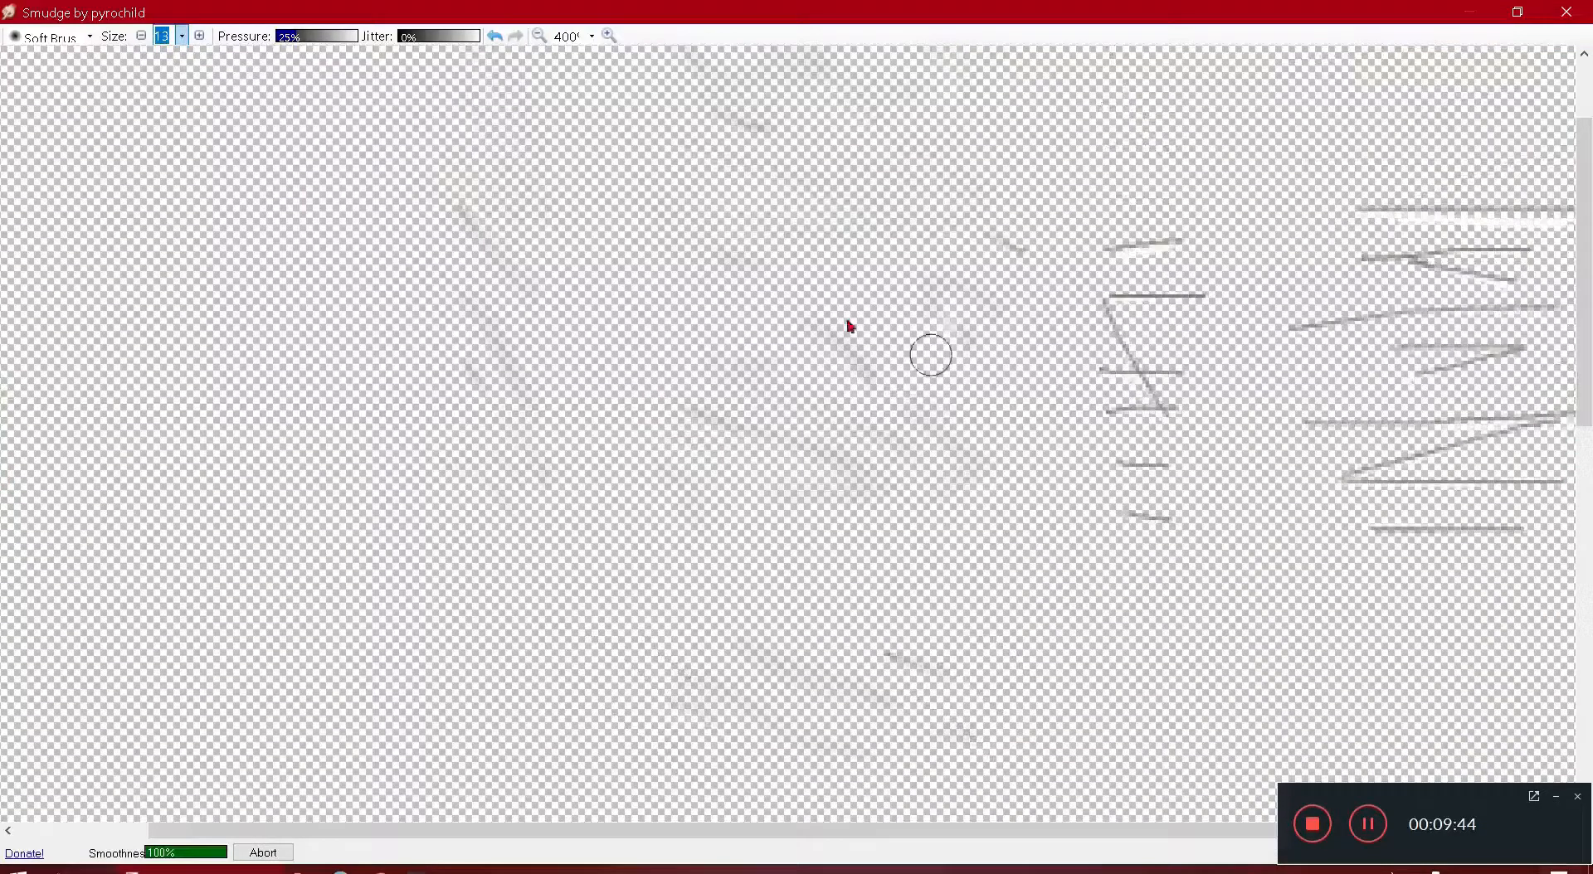
drag(467, 238, 482, 199)
drag(492, 367, 521, 385)
drag(443, 355, 456, 469)
mouse_move(715, 428)
mouse_down()
mouse_move(811, 320)
mouse_move(785, 285)
mouse_move(854, 399)
mouse_move(757, 435)
mouse_move(660, 409)
mouse_up()
- Smudge the upper strokes of the narrow torso panel right of the central one, and soften the central panel's remaining strokes
mouse_move(1083, 378)
mouse_down()
mouse_move(1162, 380)
mouse_move(1099, 375)
mouse_move(1138, 420)
mouse_move(1111, 415)
mouse_move(1208, 416)
mouse_move(1166, 402)
mouse_move(1105, 413)
mouse_up()
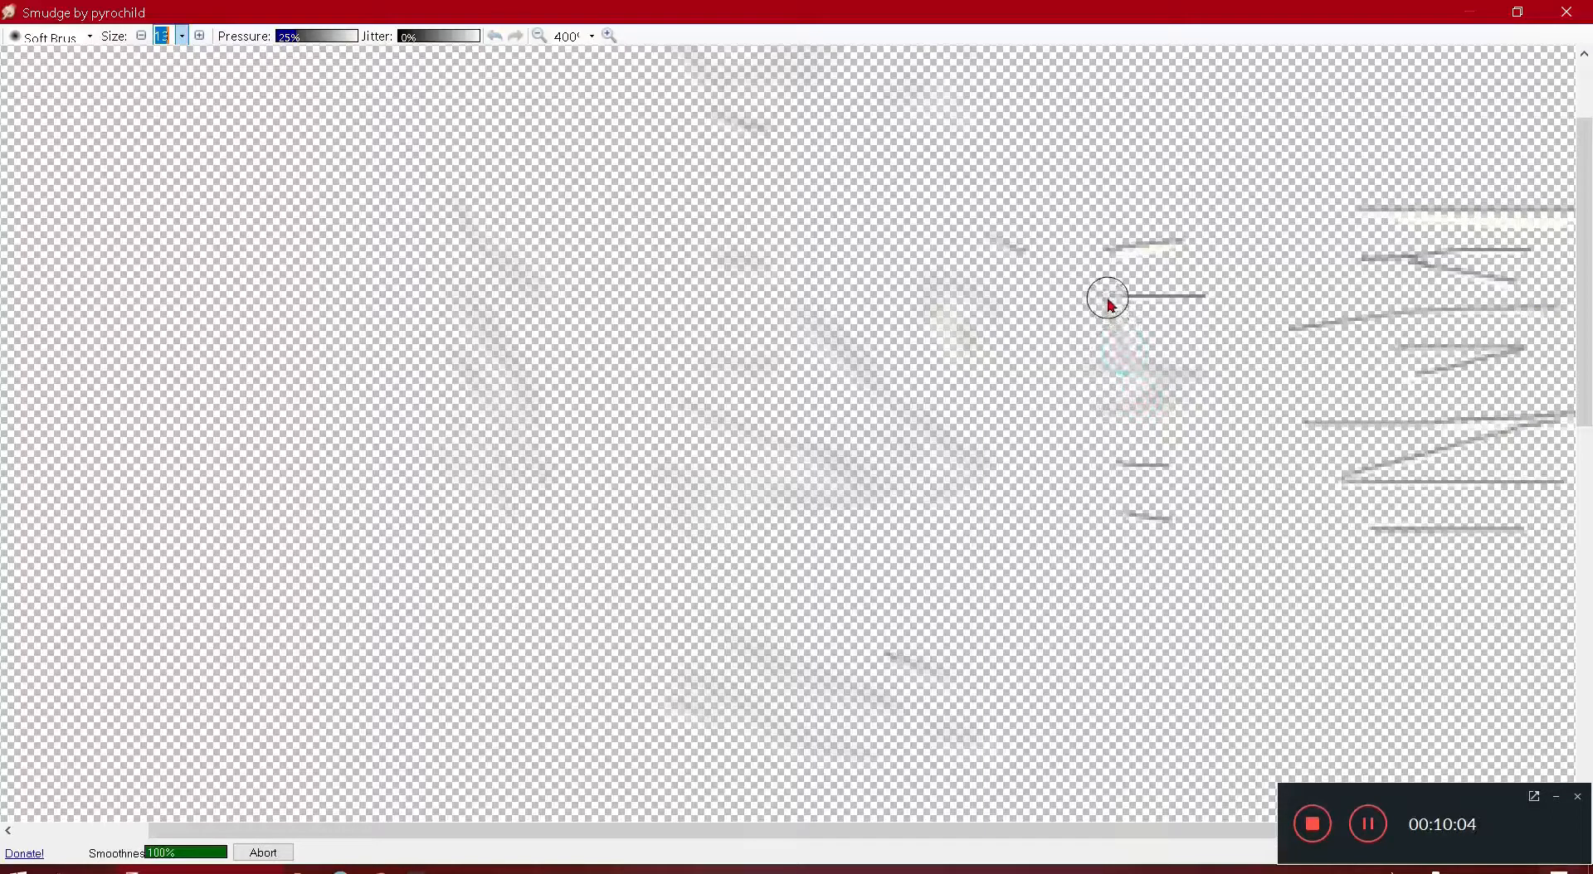
mouse_move(1114, 247)
mouse_down()
mouse_move(1190, 239)
mouse_move(1125, 250)
mouse_move(1160, 251)
mouse_up()
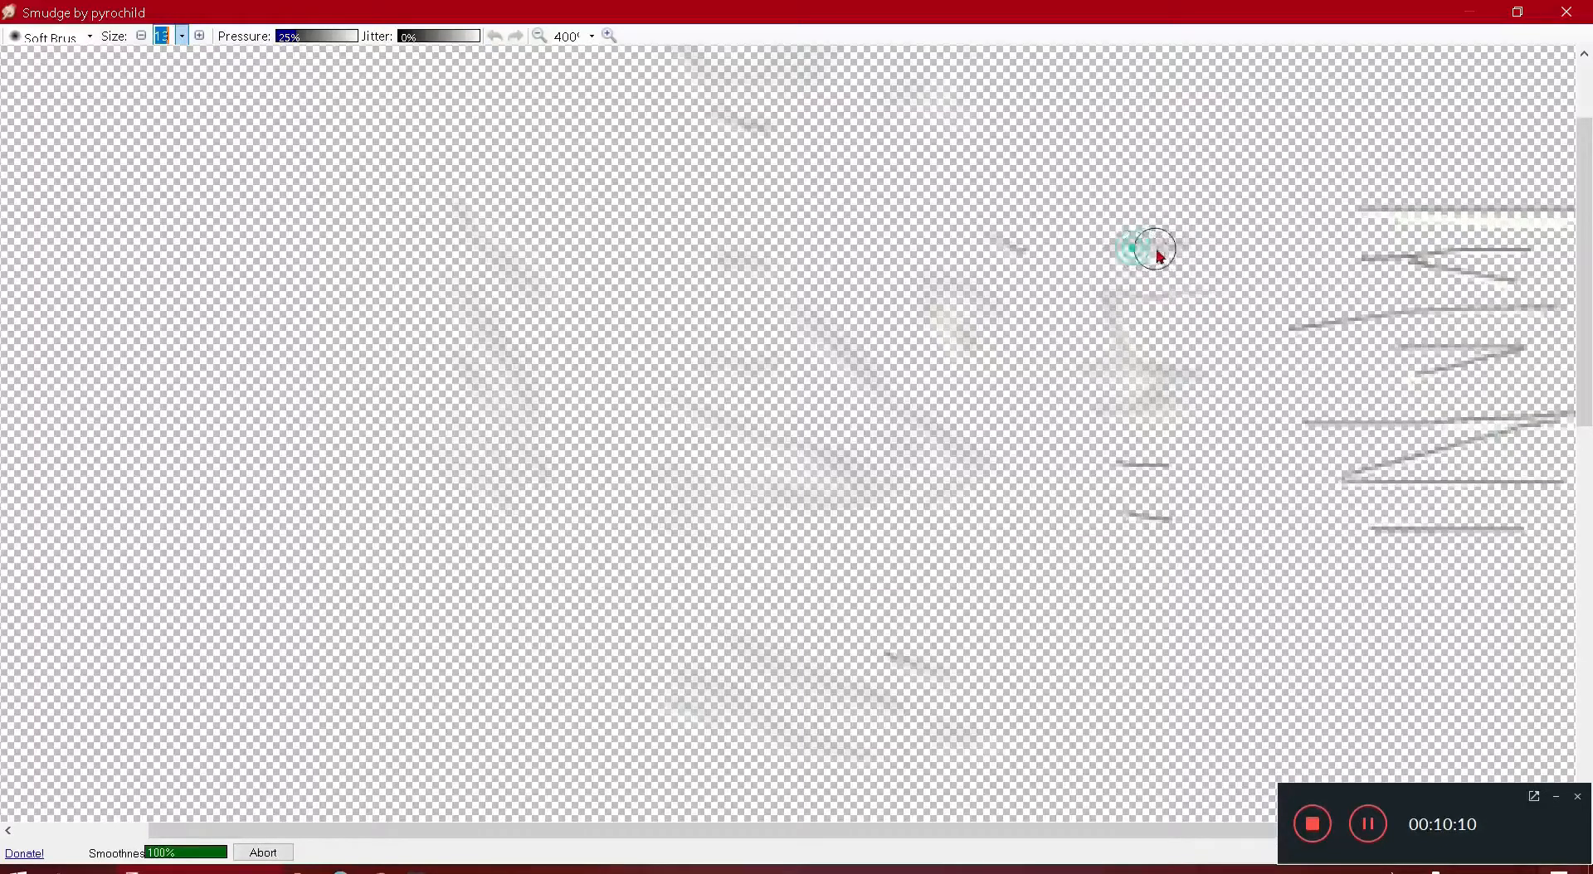
drag(753, 501, 780, 479)
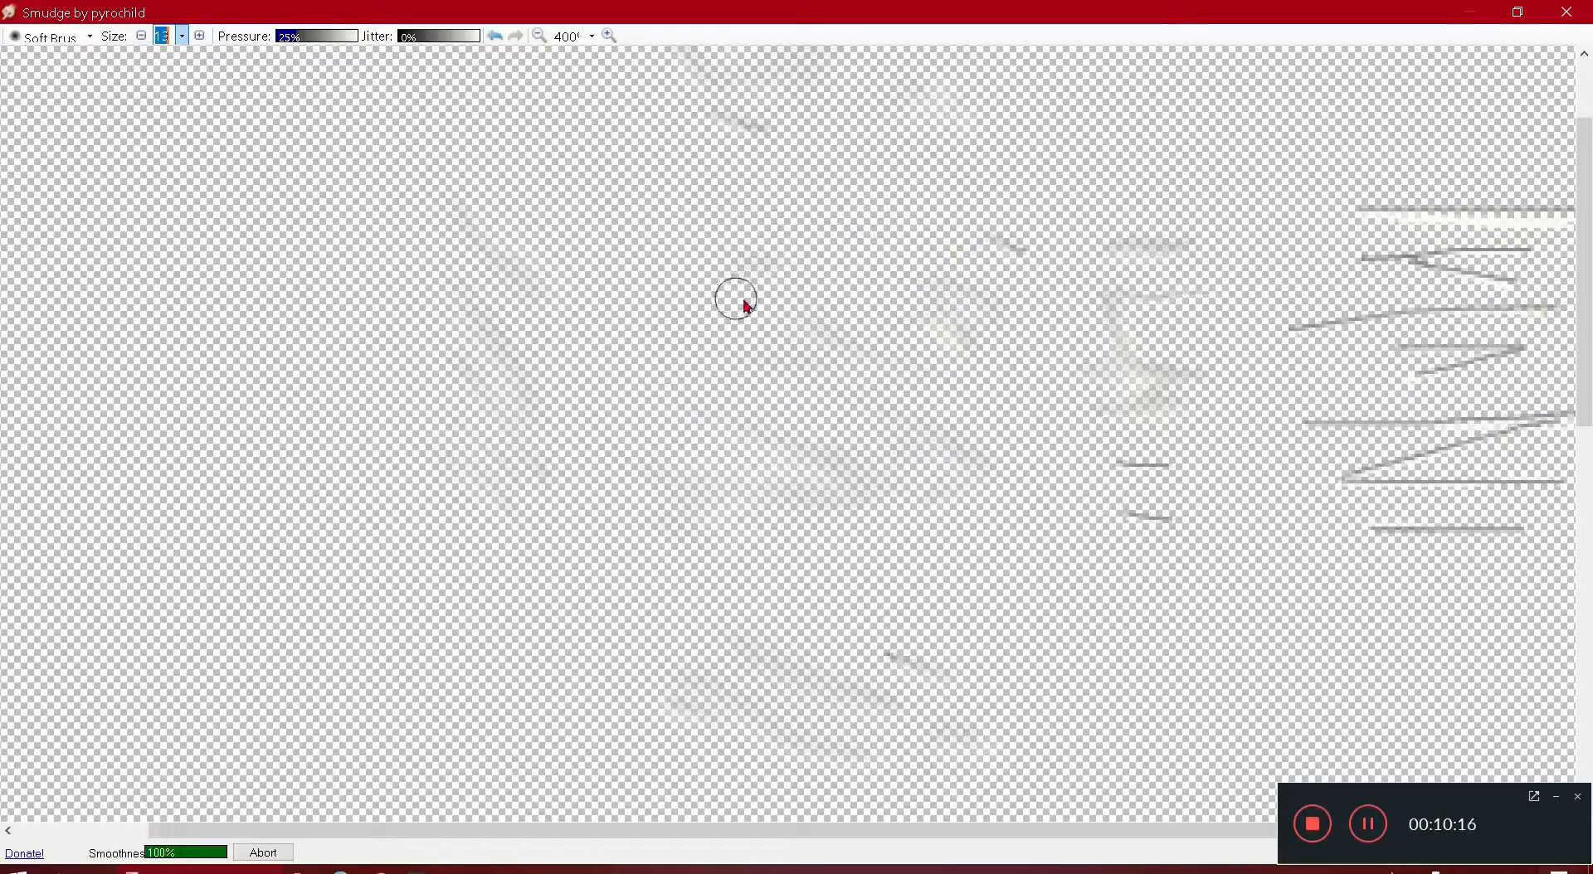
click(739, 257)
- Smudge the crease strokes on the panel above the central torso panel
scroll(812, 479, up, 3)
drag(1582, 313, 1586, 222)
drag(662, 263, 776, 259)
- Set the smudge brush size to 20 and blend the strokes across the top, central and neighbouring narrow torso panels
click(182, 42)
click(166, 307)
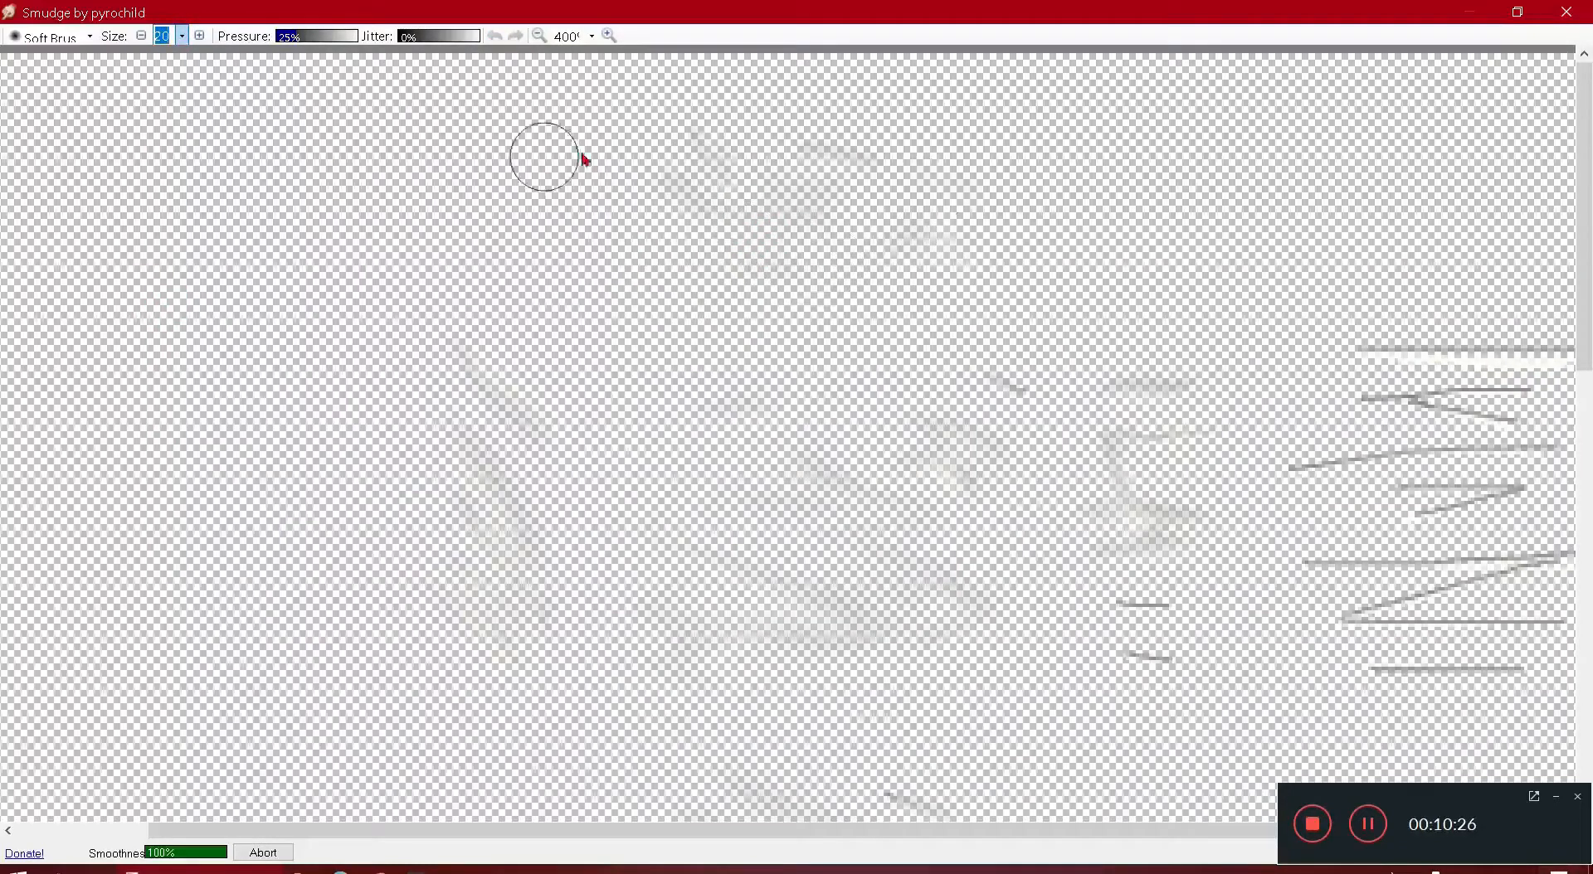
drag(1149, 387, 992, 381)
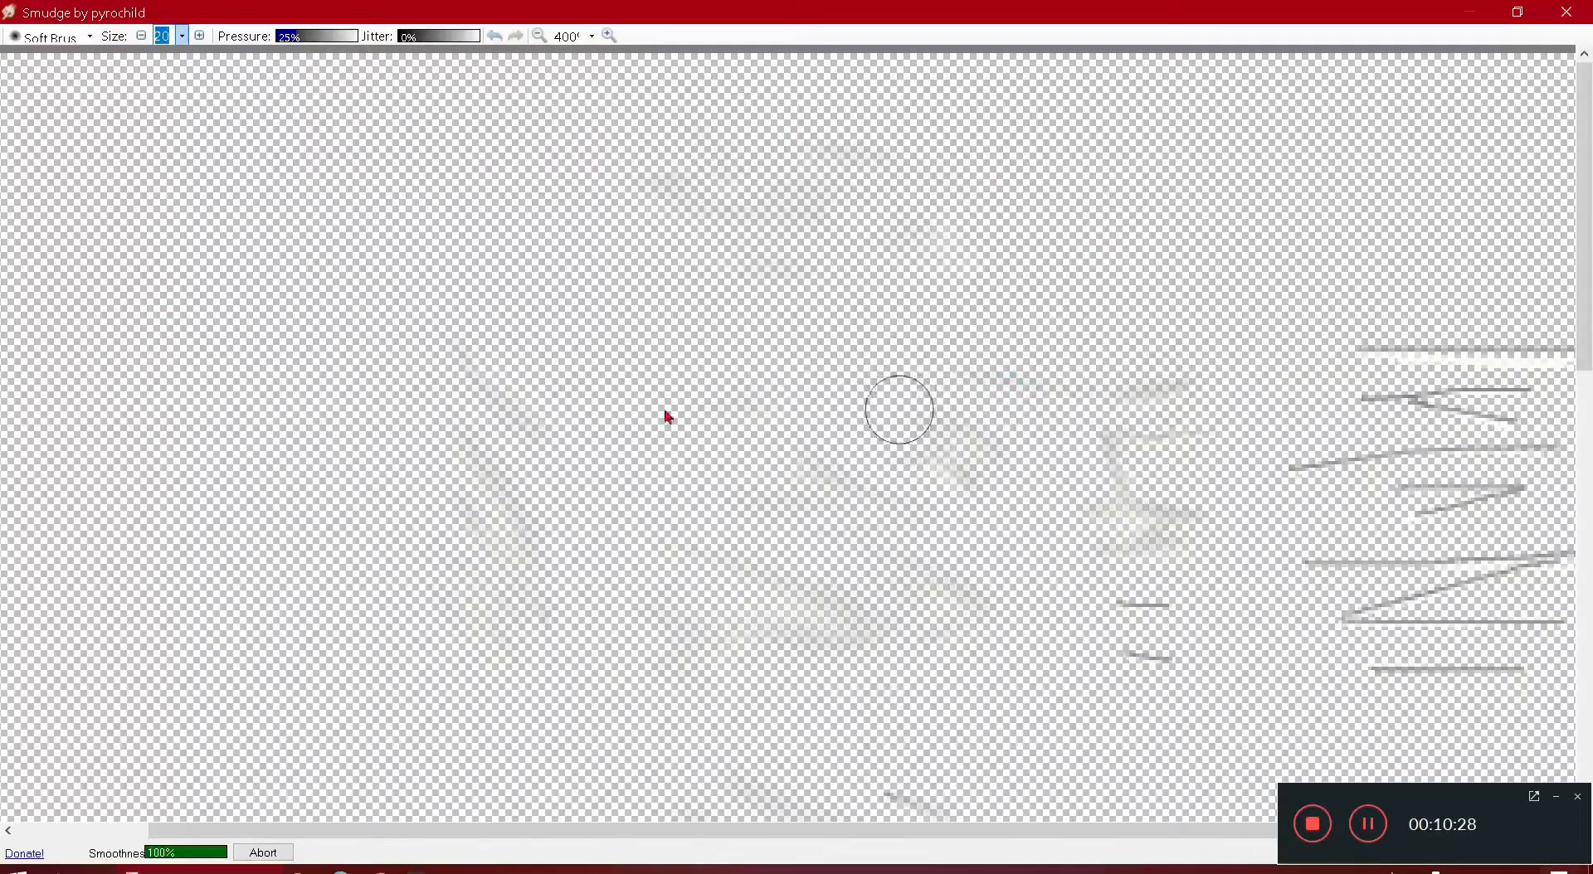
mouse_move(1201, 637)
mouse_down()
mouse_move(957, 578)
mouse_move(954, 612)
mouse_move(1173, 587)
mouse_move(1310, 535)
mouse_move(1288, 503)
mouse_move(1043, 473)
mouse_move(840, 421)
mouse_move(1139, 455)
mouse_move(1235, 410)
mouse_move(1109, 369)
mouse_move(742, 401)
mouse_up()
mouse_move(932, 534)
mouse_down()
mouse_move(1042, 578)
mouse_move(1029, 616)
mouse_move(1147, 647)
mouse_move(959, 643)
mouse_move(441, 512)
mouse_move(978, 412)
mouse_move(647, 202)
mouse_move(693, 97)
mouse_up()
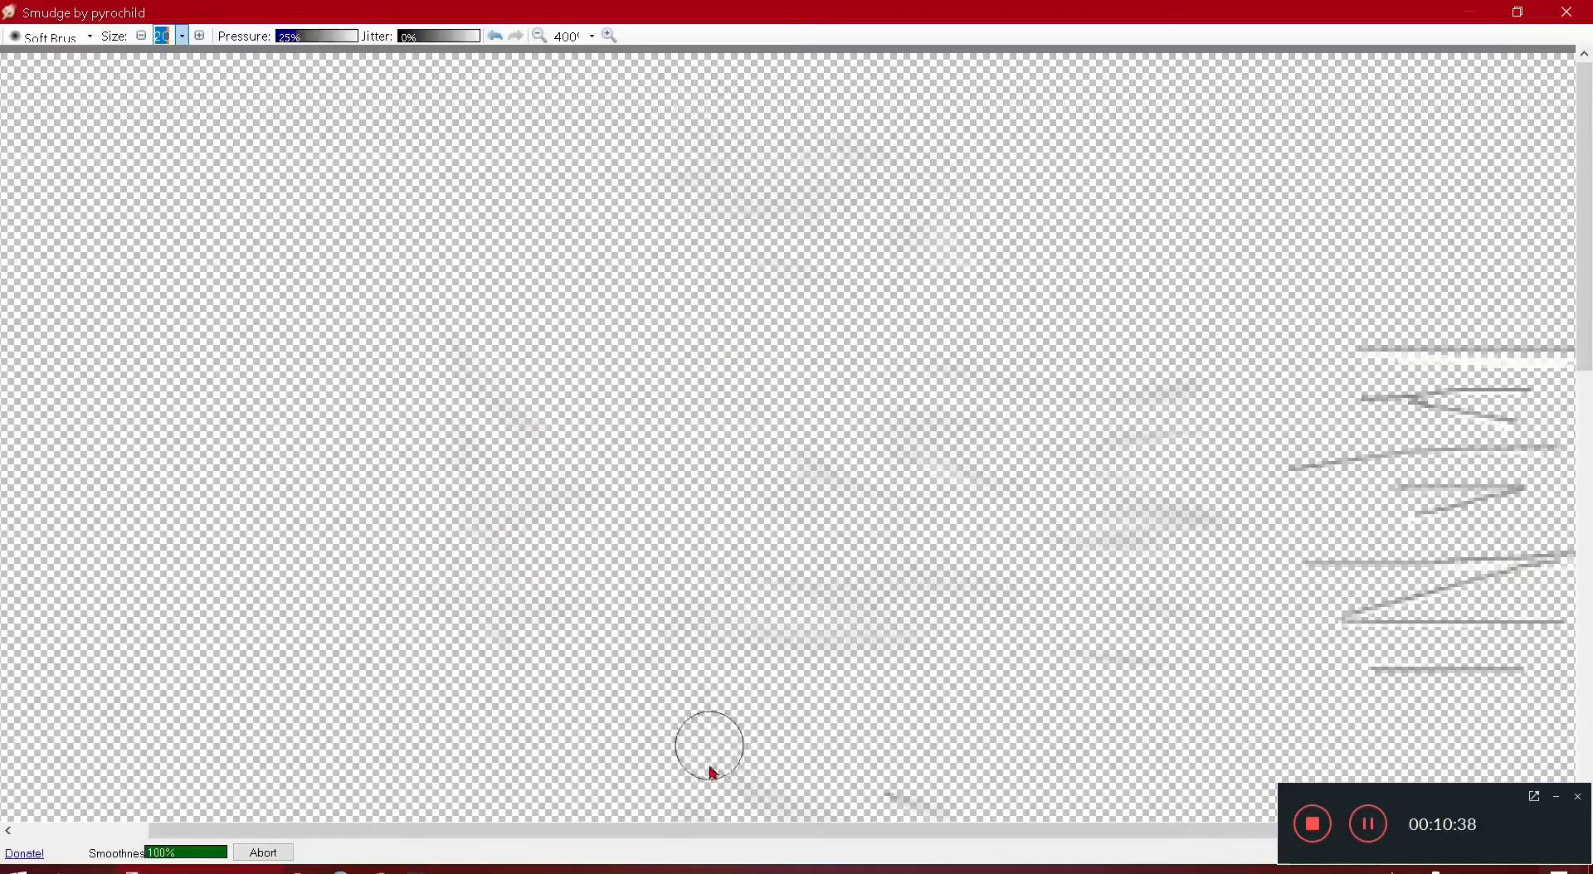
- Smudge the crease strokes and highlights on the rightmost torso panel with the size 20 brush
drag(700, 831, 1003, 833)
drag(1178, 362, 1411, 359)
mouse_move(1207, 361)
mouse_down()
mouse_move(1257, 369)
mouse_move(1197, 384)
mouse_move(1400, 369)
mouse_up()
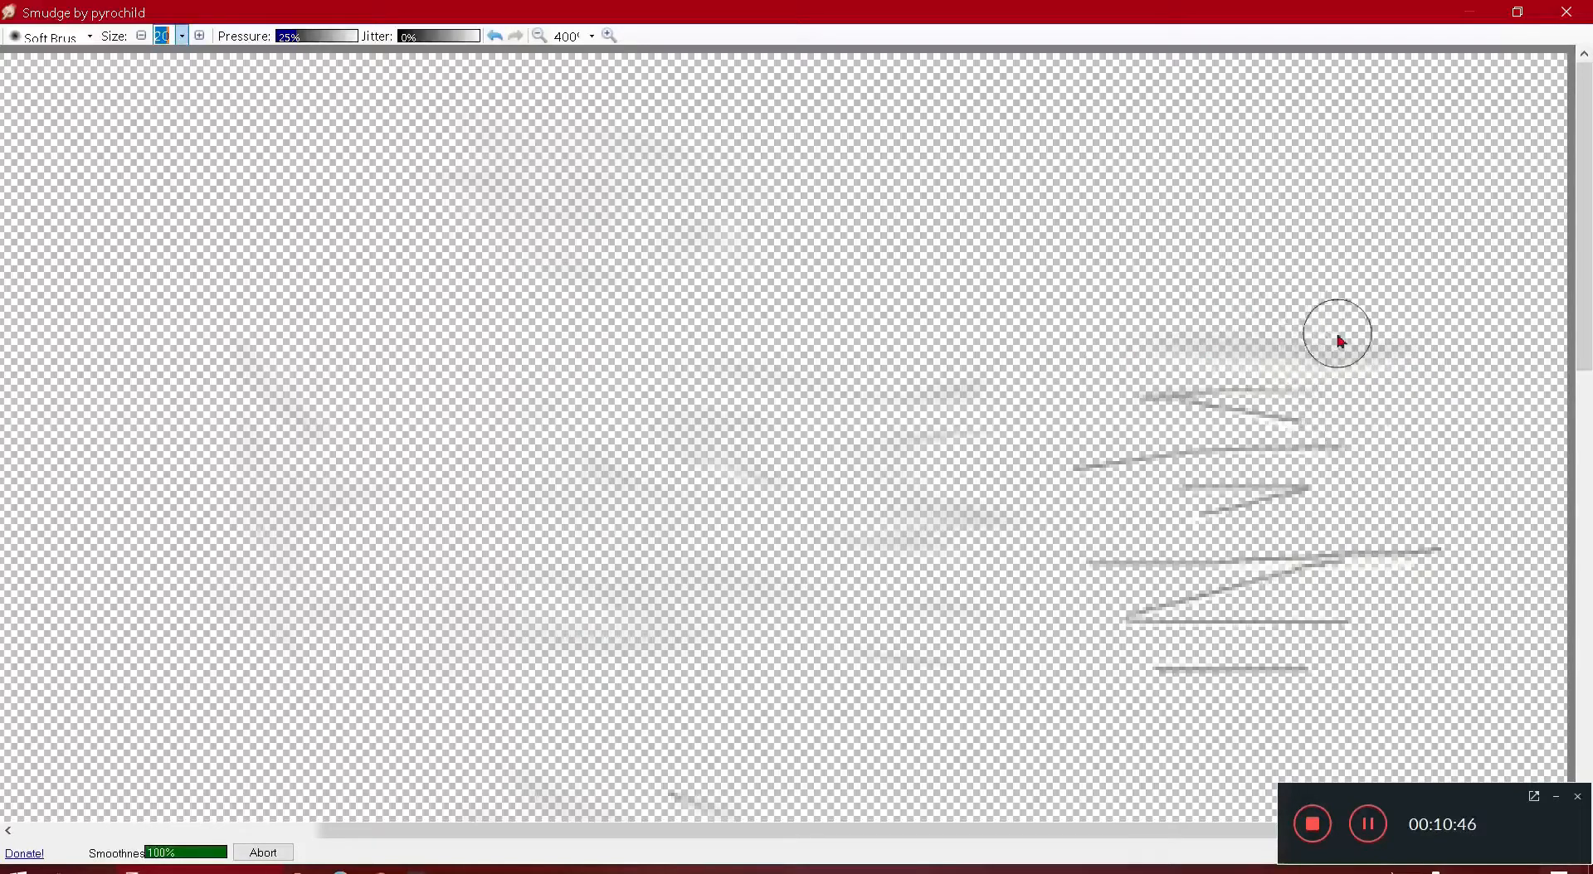
mouse_move(1193, 397)
mouse_down()
mouse_move(1325, 415)
mouse_move(1149, 385)
mouse_move(1098, 437)
mouse_move(1100, 472)
mouse_move(1181, 447)
mouse_move(1342, 456)
mouse_move(1304, 479)
mouse_move(1204, 490)
mouse_move(1281, 516)
mouse_up()
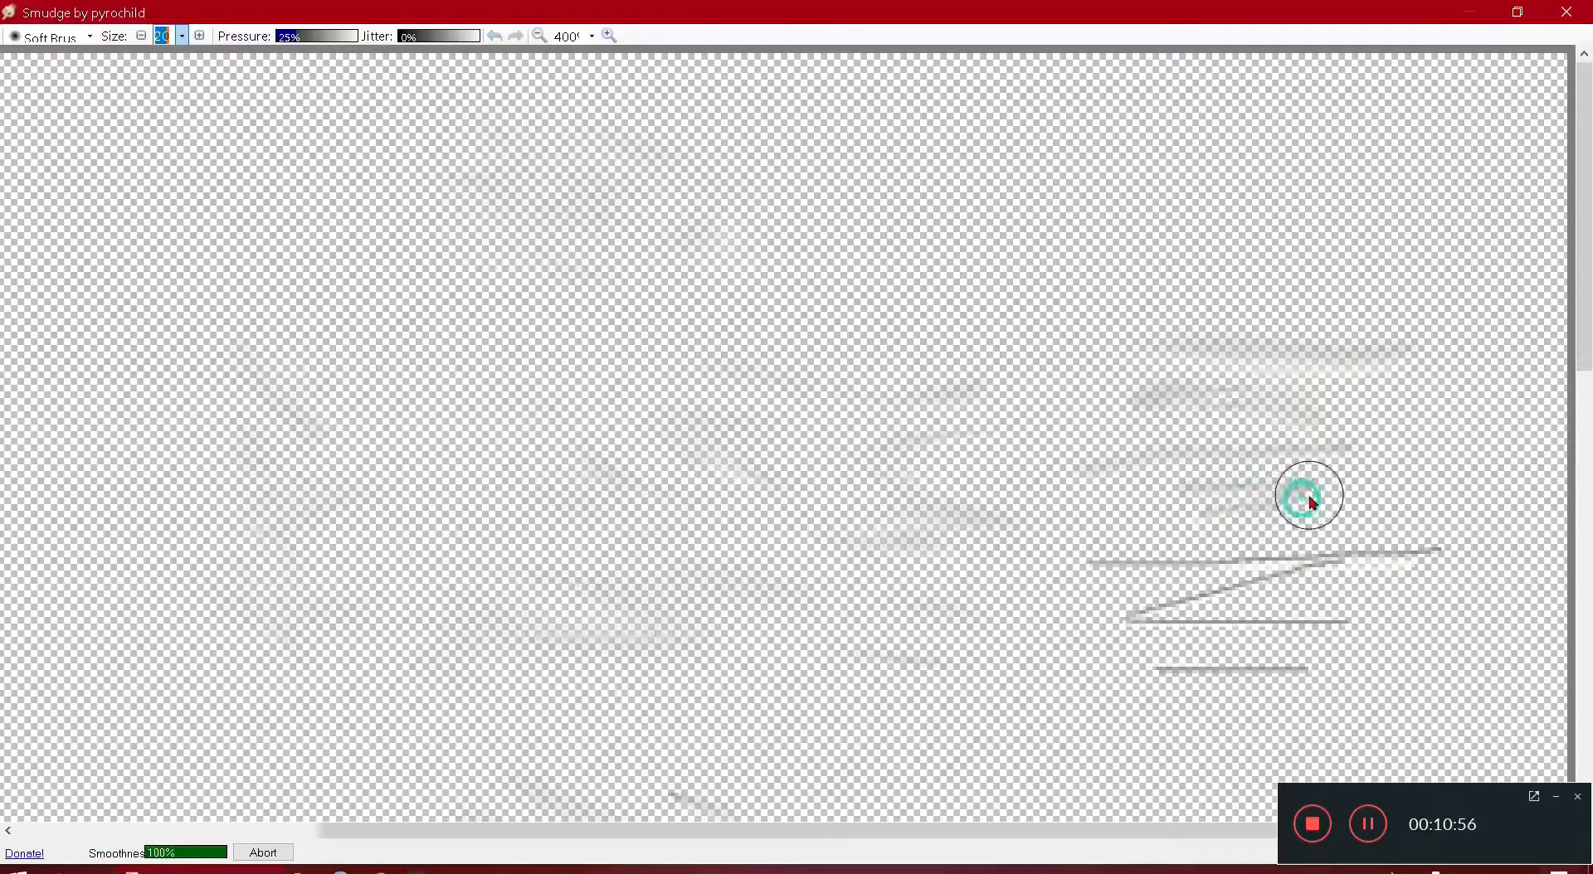
mouse_move(1179, 569)
mouse_down()
mouse_move(1395, 565)
mouse_move(1104, 580)
mouse_move(1185, 561)
mouse_move(1409, 561)
mouse_move(1104, 600)
mouse_move(1289, 631)
mouse_move(1178, 626)
mouse_move(1236, 641)
mouse_up()
drag(1437, 567, 1104, 563)
drag(1315, 668, 1152, 664)
- Set the smudge brush size to 35 and blend the folds on the rightmost torso panel and the neighbouring torso panels further
scroll(1052, 666, down, 5)
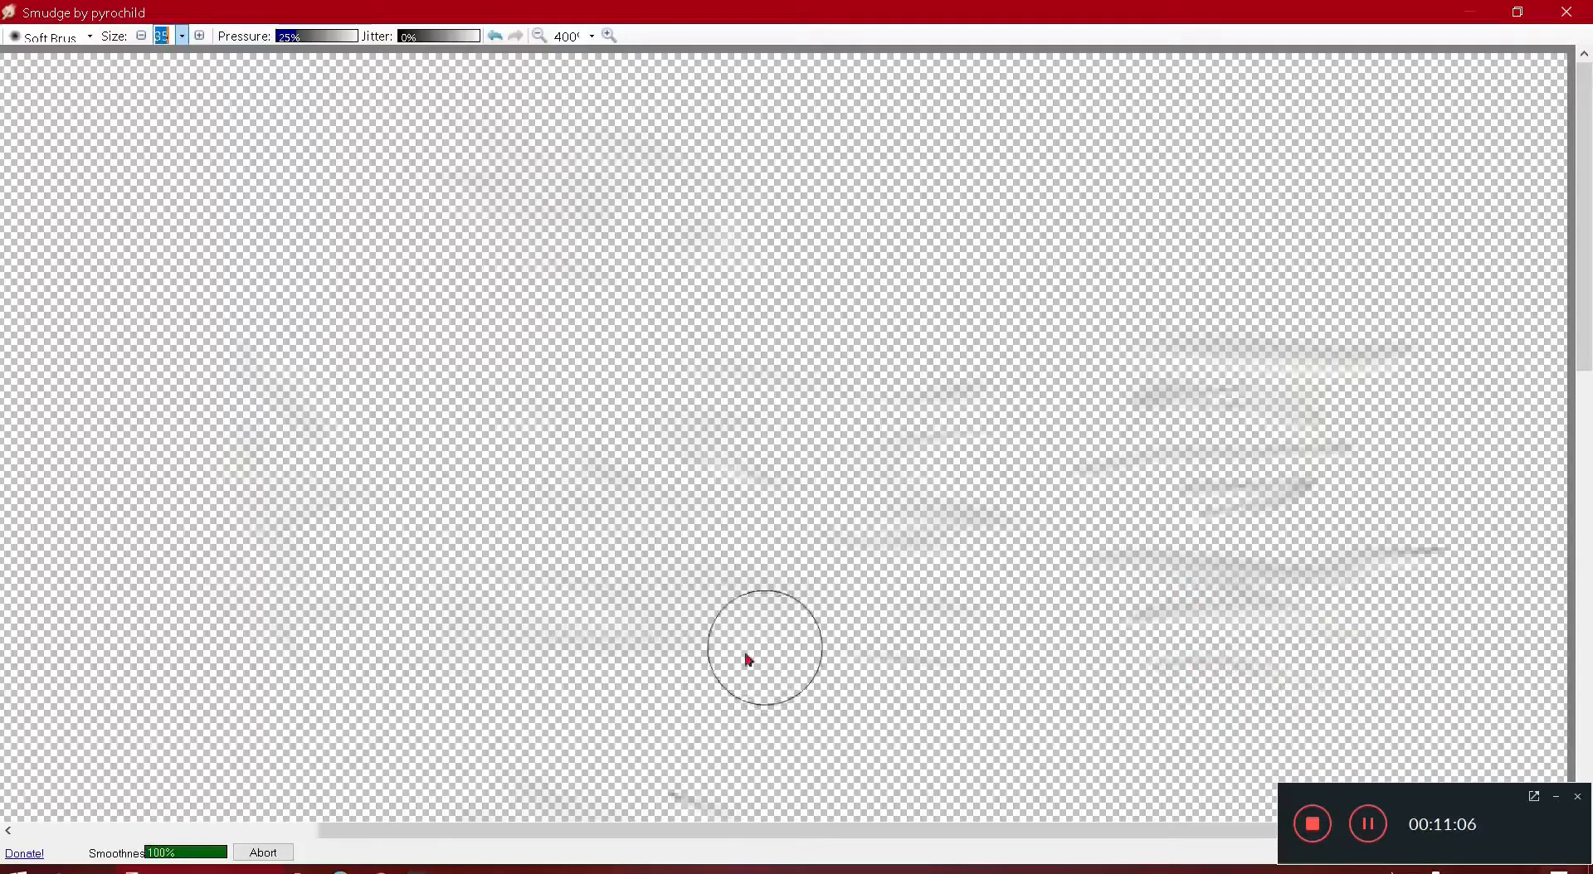
drag(1581, 320, 1581, 447)
mouse_move(1218, 263)
mouse_down()
mouse_move(1455, 257)
mouse_move(1500, 307)
mouse_move(1102, 263)
mouse_up()
drag(1184, 334, 1408, 306)
scroll(1582, 264, up, 2)
drag(1582, 268, 1581, 220)
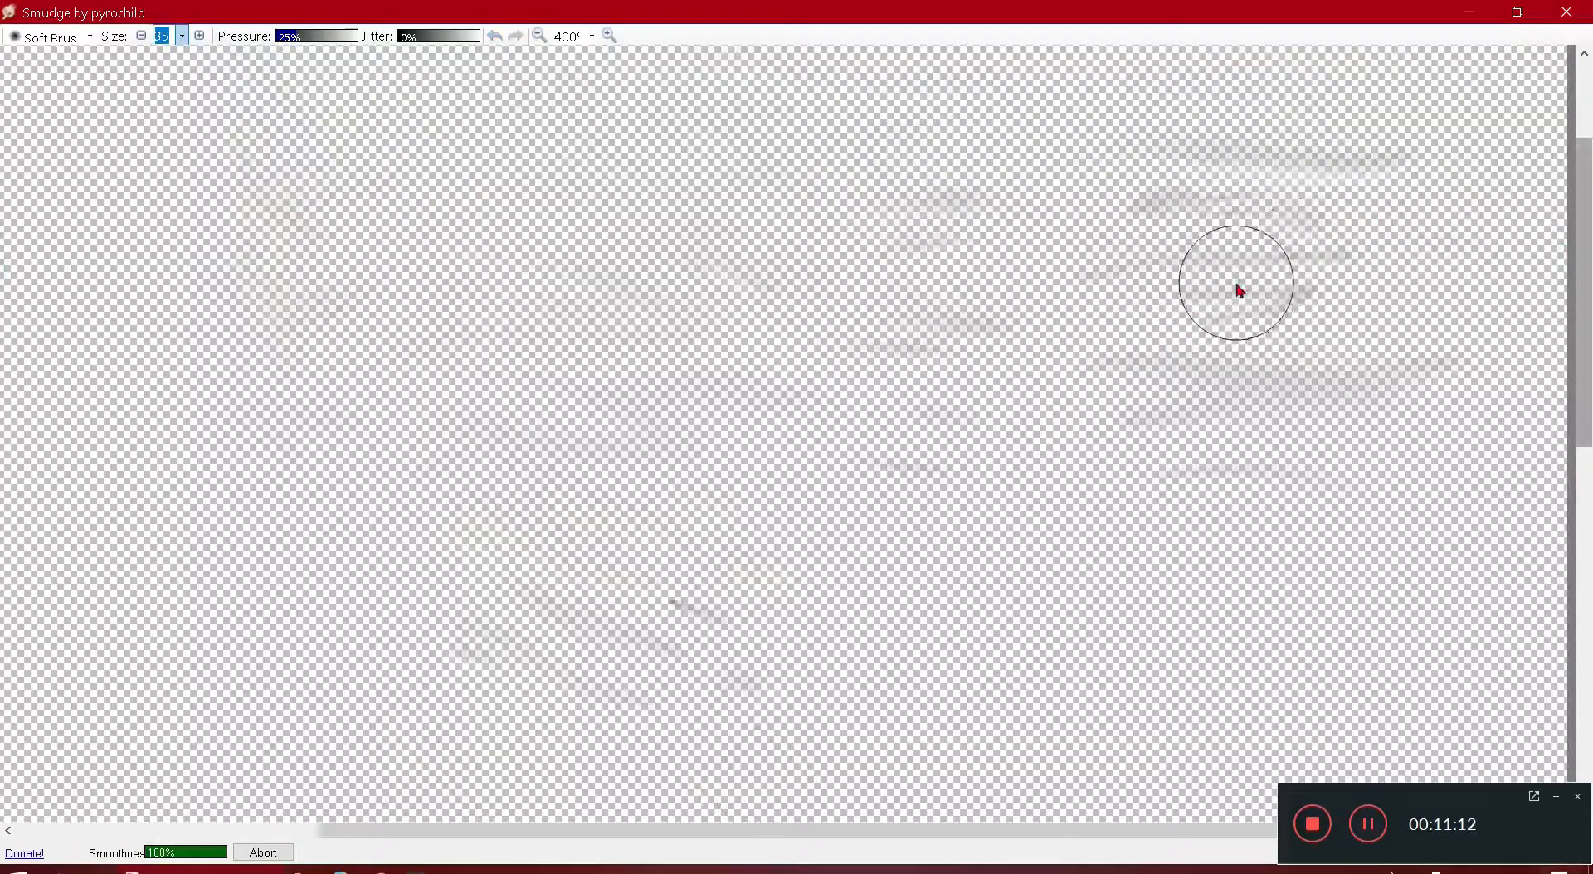
mouse_move(1165, 259)
mouse_down()
mouse_move(1191, 160)
mouse_move(1287, 138)
mouse_move(1109, 141)
mouse_move(1224, 294)
mouse_move(1440, 501)
mouse_move(899, 454)
mouse_move(625, 334)
mouse_move(612, 267)
mouse_up()
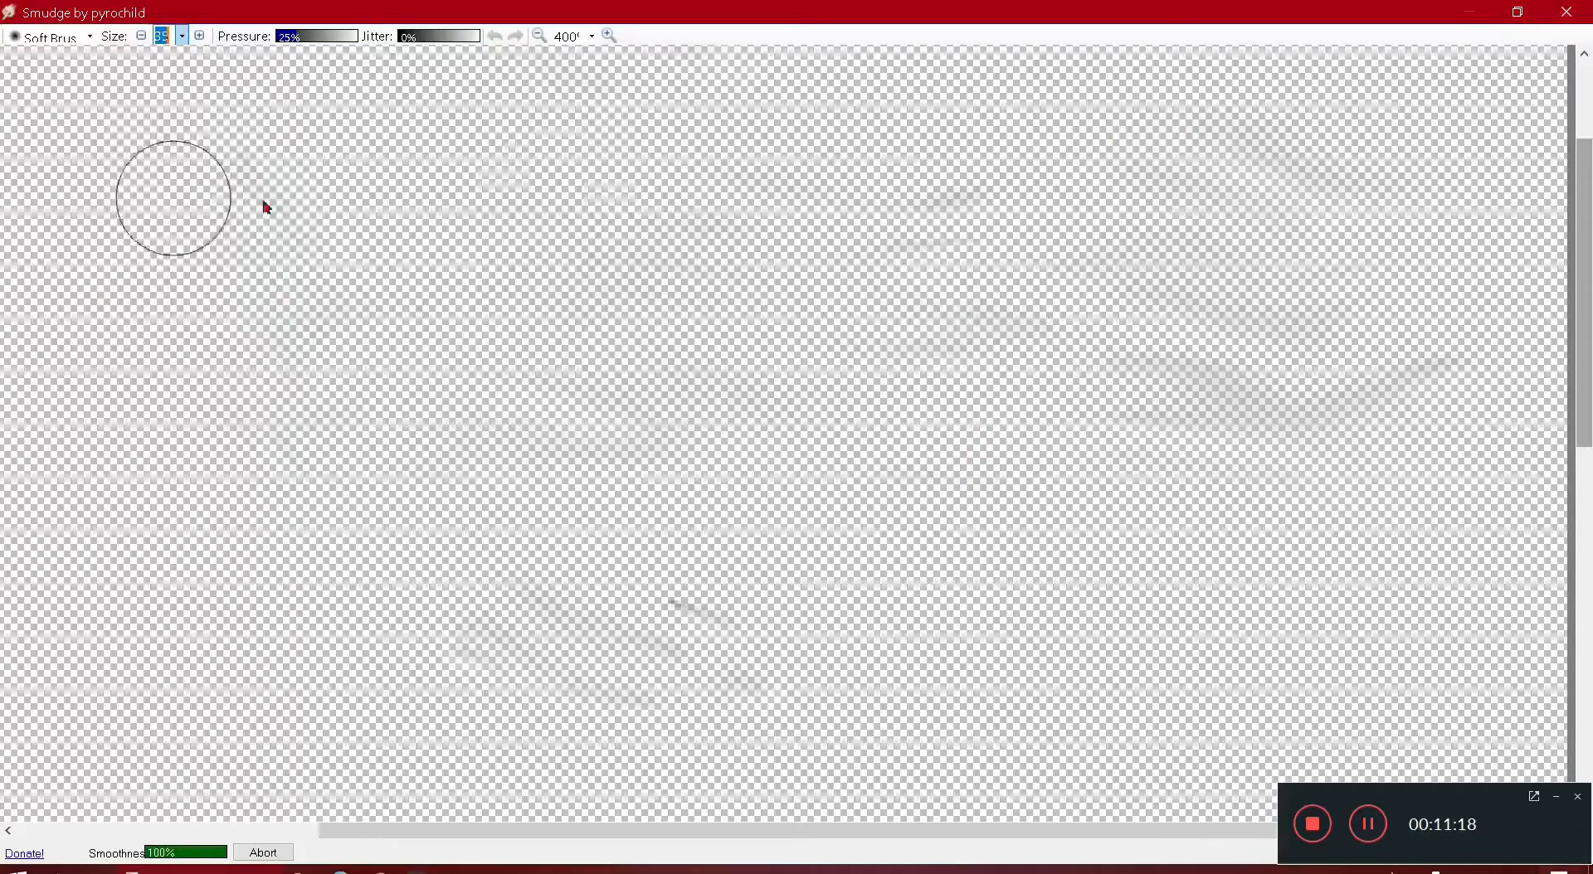
mouse_move(631, 329)
mouse_down()
mouse_move(286, 325)
mouse_move(1370, 413)
mouse_move(975, 347)
mouse_move(262, 438)
mouse_move(1316, 235)
mouse_move(1114, 82)
mouse_move(730, 301)
mouse_move(633, 440)
mouse_move(1220, 429)
mouse_move(1258, 235)
mouse_move(218, 162)
mouse_move(1458, 160)
mouse_move(943, 316)
mouse_move(1454, 448)
mouse_move(1387, 363)
mouse_move(196, 302)
mouse_move(272, 322)
mouse_up()
- Set the smudge brush size to 25 and soften the remaining shading across the torso panels
scroll(474, 488, up, 4)
scroll(1255, 410, up, 3)
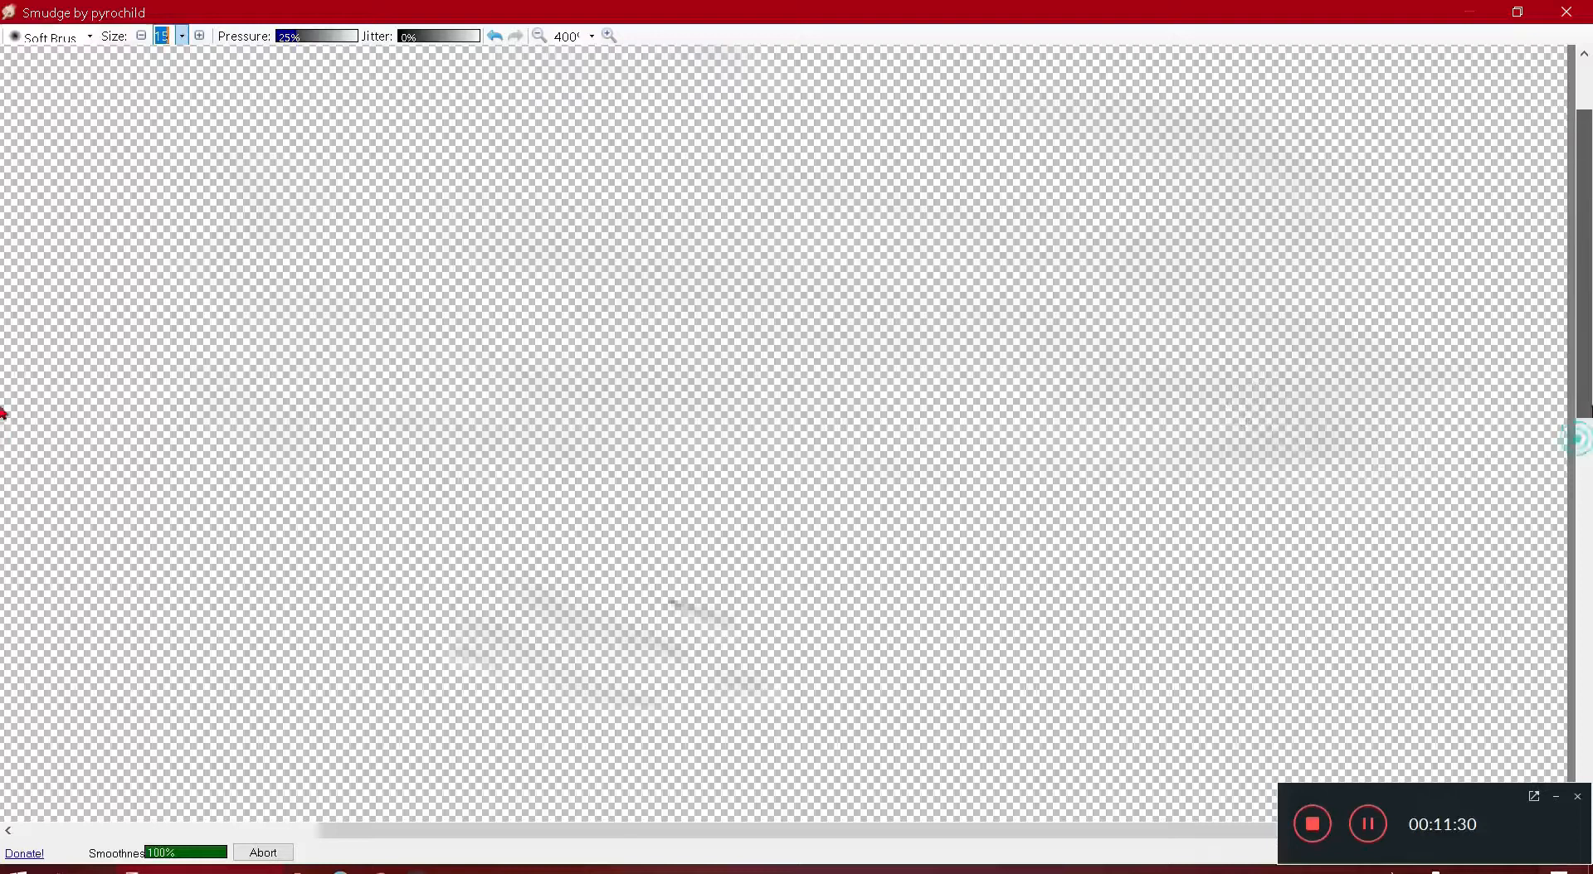
key(ctrl+z)
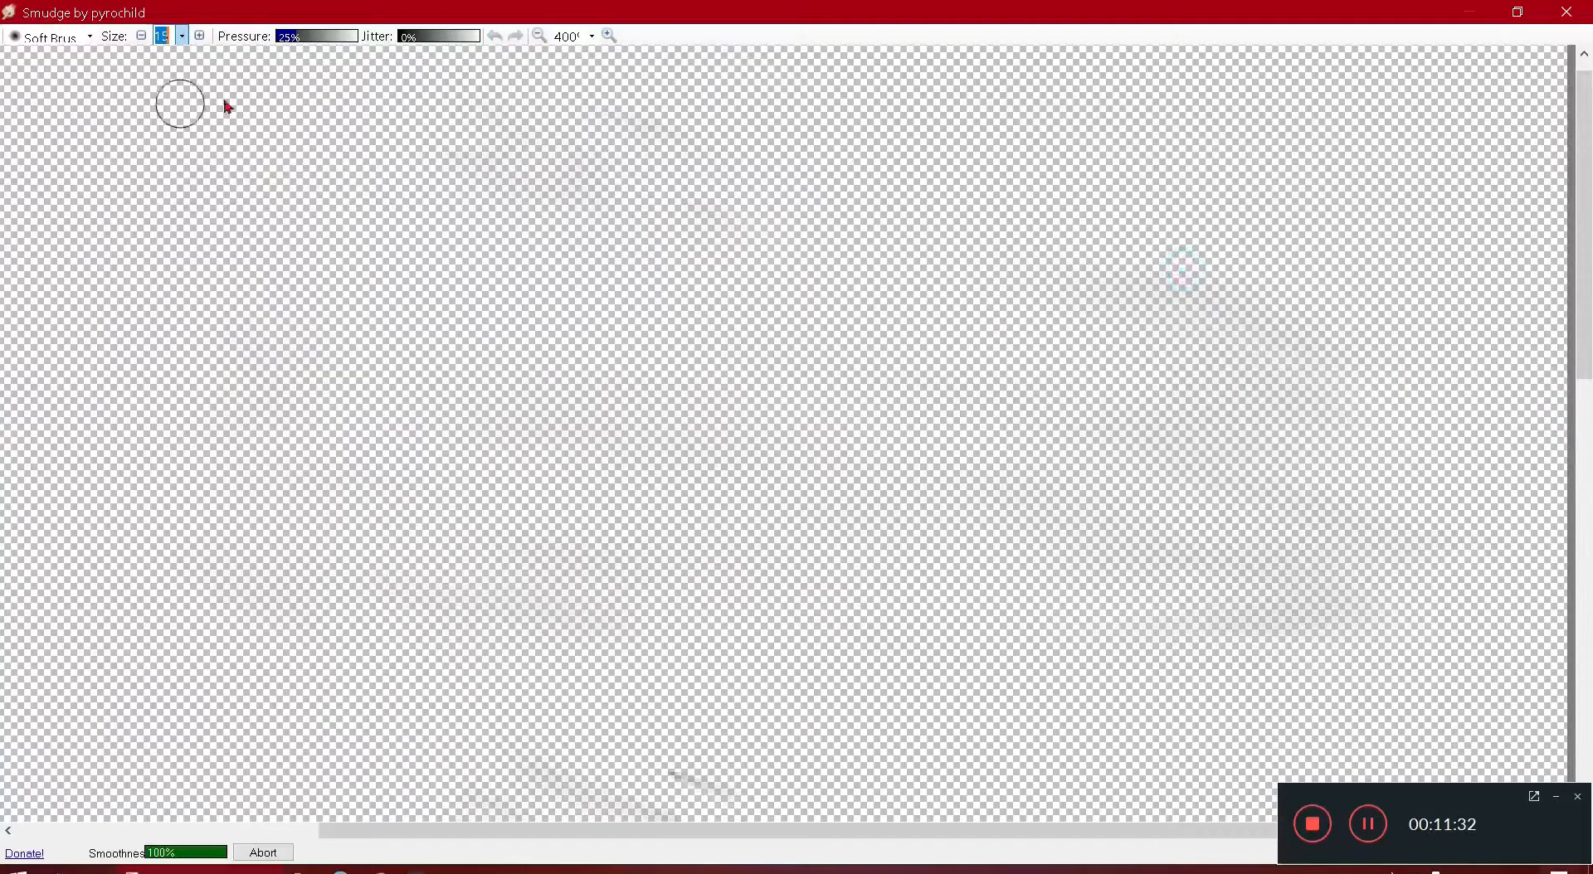
drag(1430, 644, 866, 493)
click(181, 38)
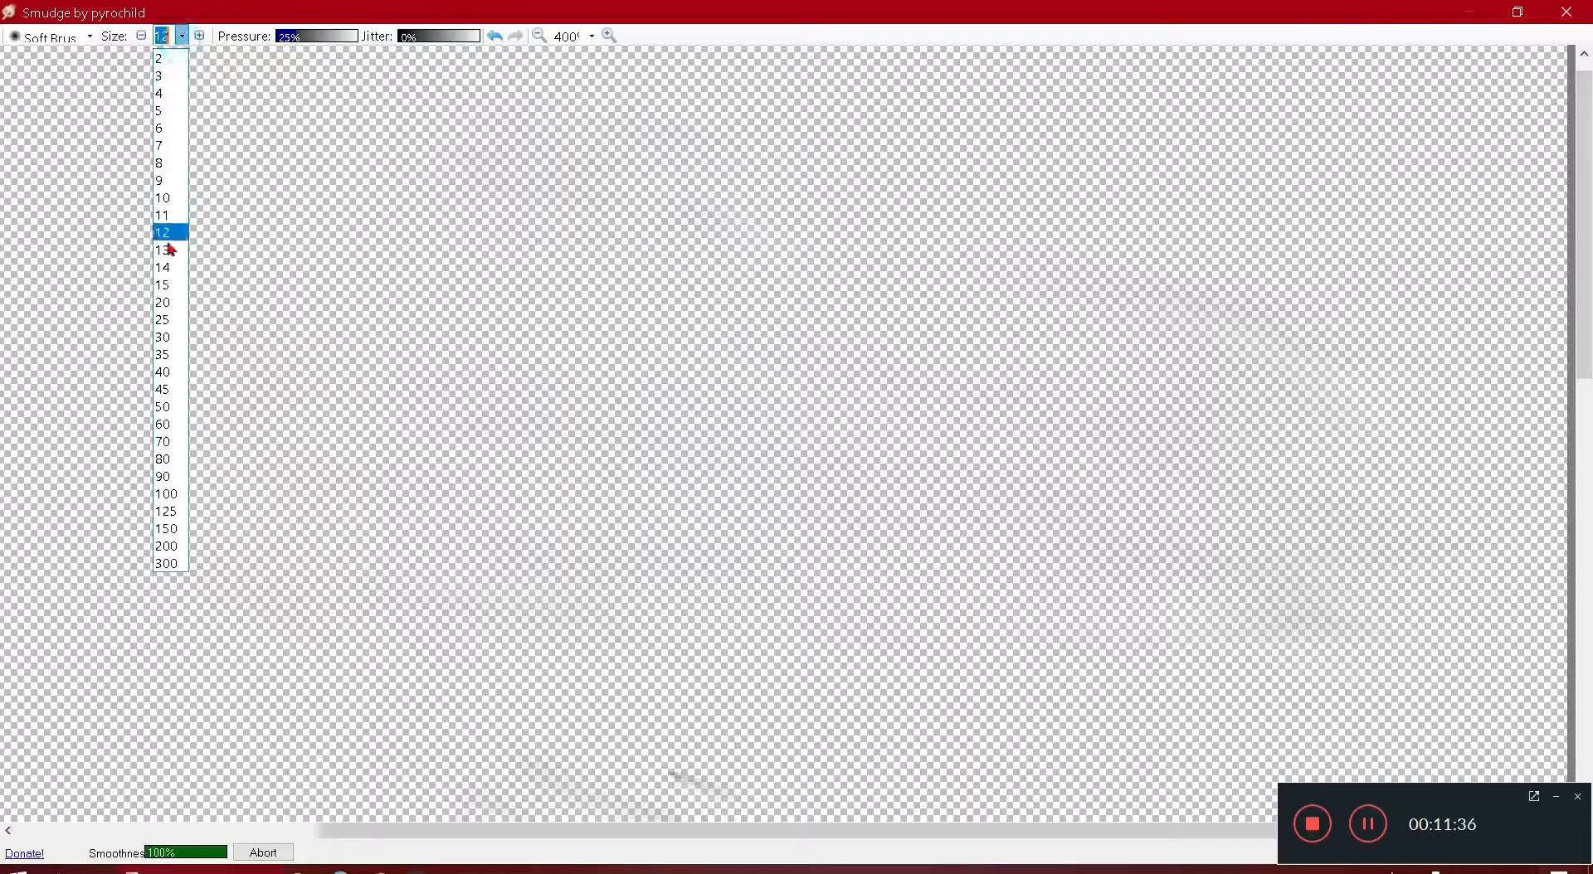
click(170, 320)
drag(1087, 396, 1280, 537)
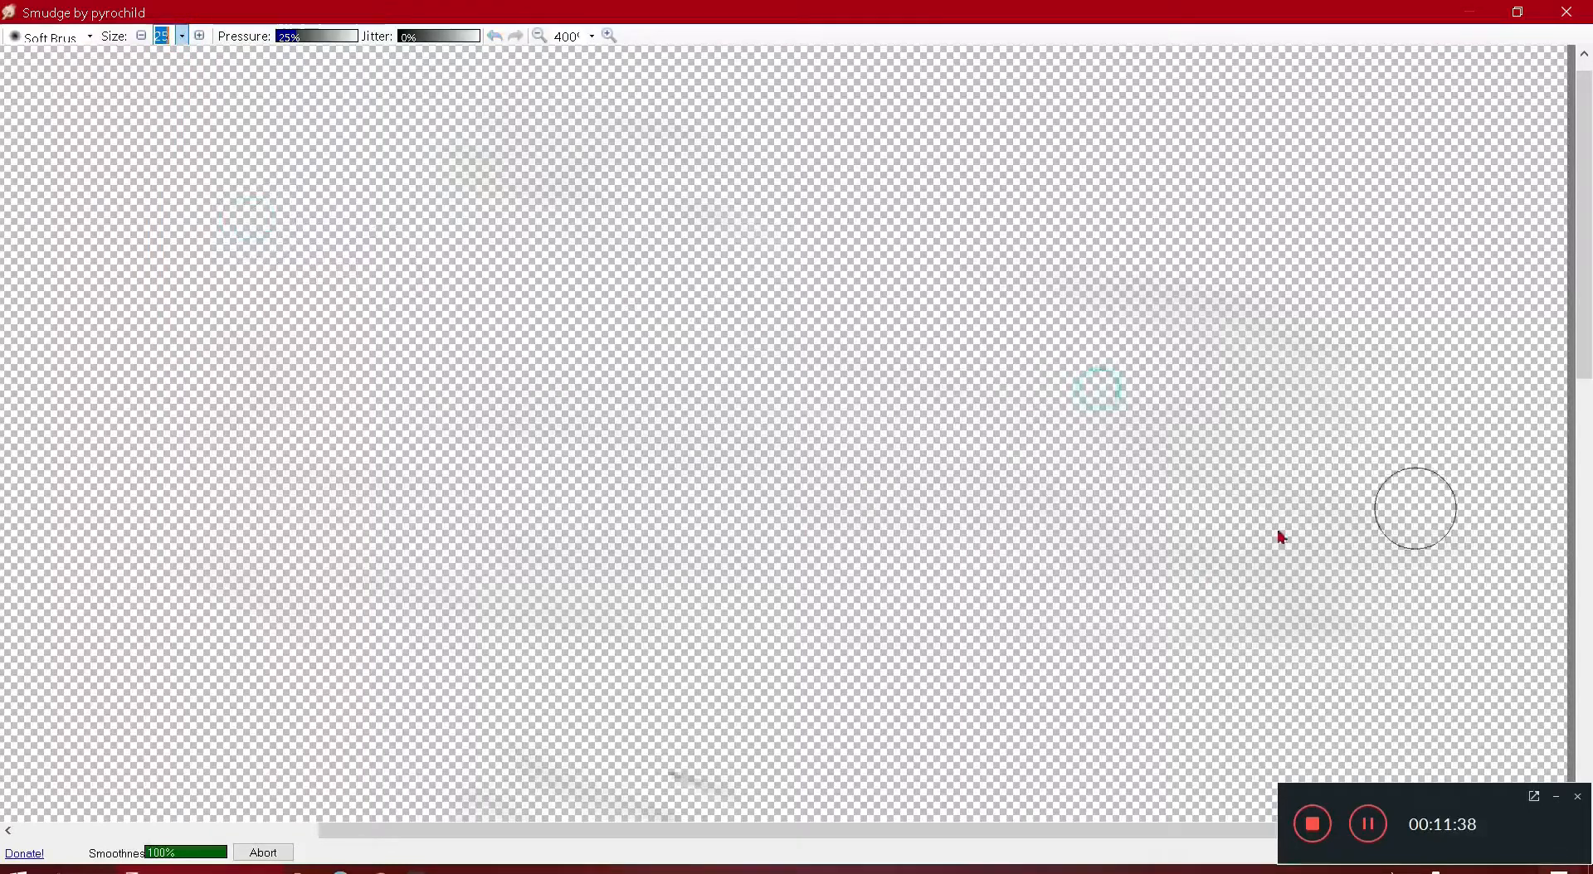
mouse_move(301, 610)
mouse_down()
mouse_move(608, 238)
mouse_move(1066, 299)
mouse_move(1486, 316)
mouse_move(1554, 363)
mouse_move(1588, 724)
mouse_up()
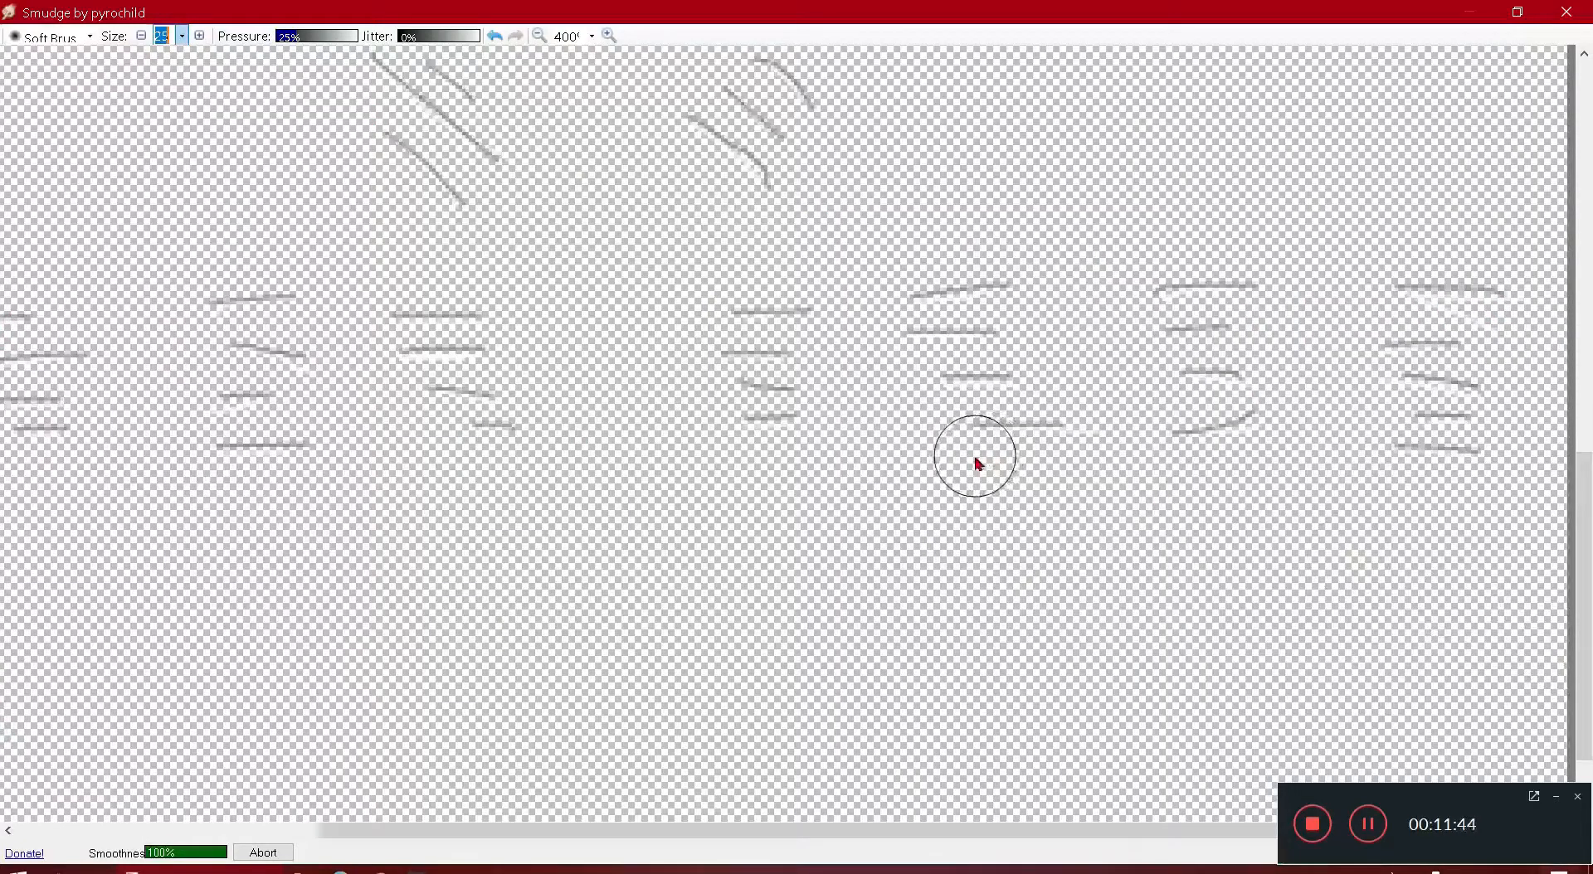
- Smudge the diagonal and curved crease strokes on the top panels of both sleeves
mouse_move(441, 196)
mouse_down()
mouse_move(352, 57)
mouse_move(486, 264)
mouse_move(358, 102)
mouse_move(457, 200)
mouse_move(438, 206)
mouse_move(411, 77)
mouse_move(429, 40)
mouse_up()
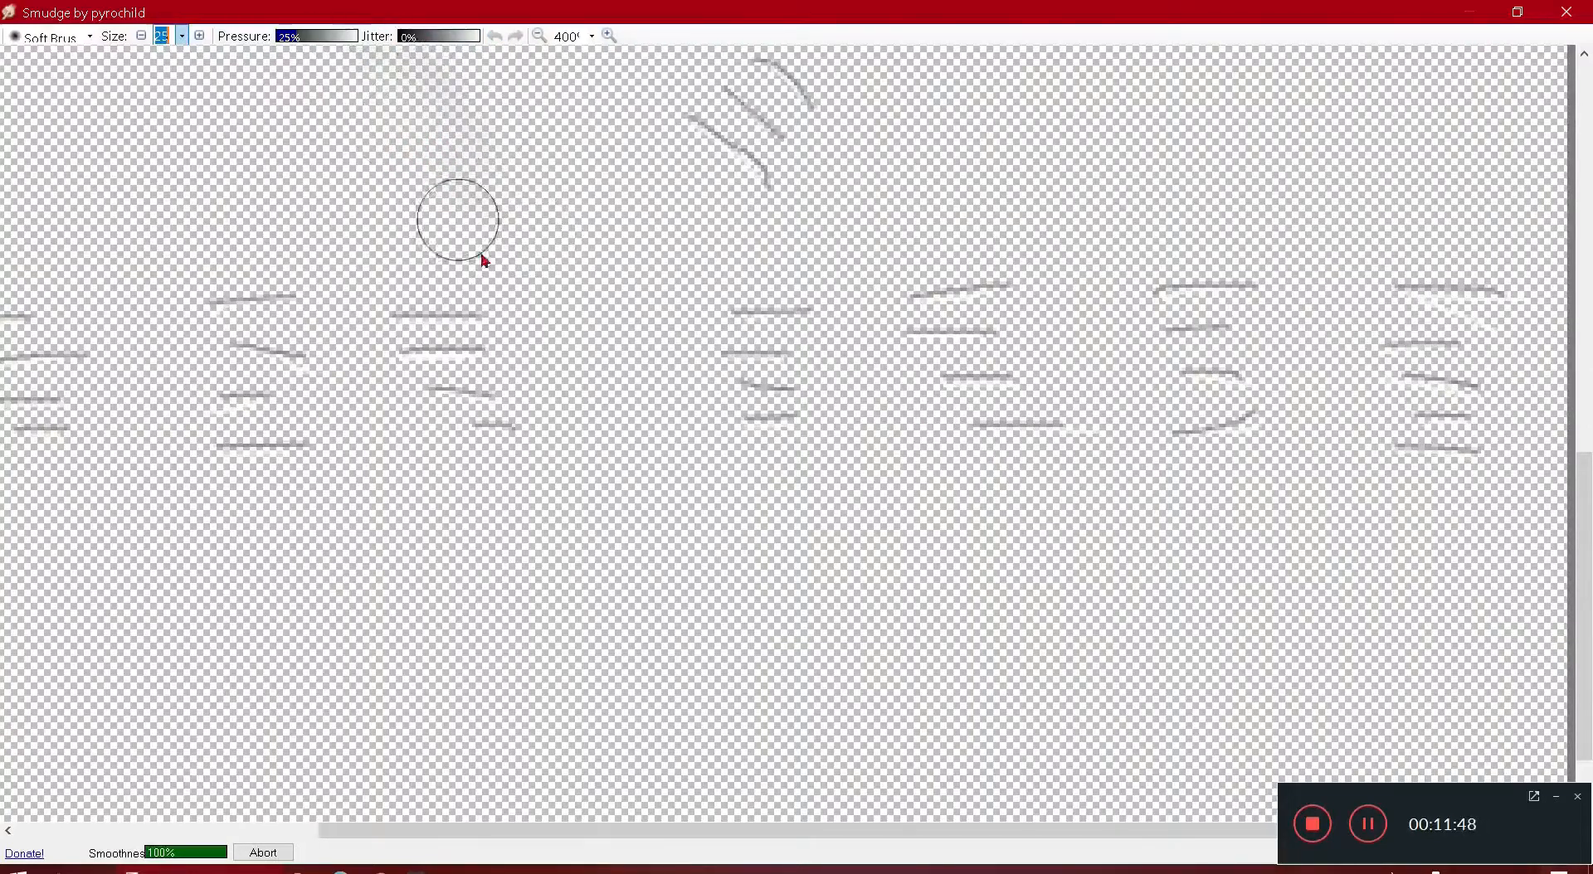
drag(1584, 466, 1585, 390)
drag(705, 340, 699, 266)
mouse_move(809, 380)
mouse_down()
mouse_move(760, 265)
mouse_move(777, 241)
mouse_move(817, 383)
mouse_move(754, 387)
mouse_move(660, 283)
mouse_move(673, 239)
mouse_up()
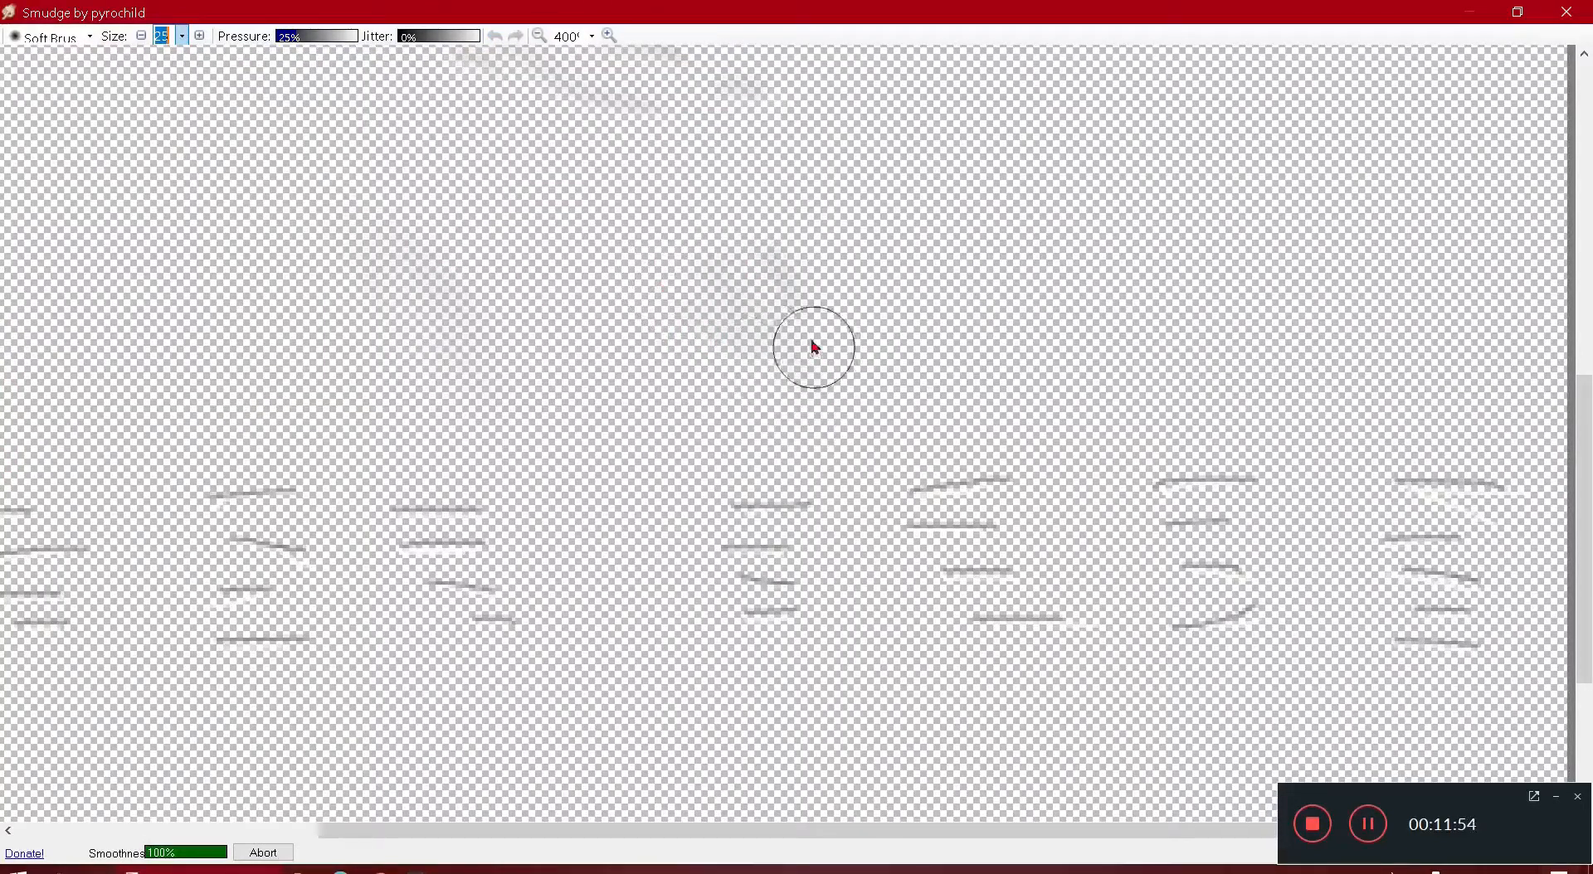
- Smudge the crease strokes across the four side panels of the sleeve on the right
mouse_move(730, 509)
mouse_down()
mouse_move(844, 511)
mouse_move(794, 506)
mouse_move(759, 558)
mouse_move(854, 577)
mouse_move(765, 586)
mouse_up()
mouse_move(932, 563)
mouse_down()
mouse_move(688, 506)
mouse_move(986, 519)
mouse_move(1060, 502)
mouse_up()
drag(1112, 552, 1006, 599)
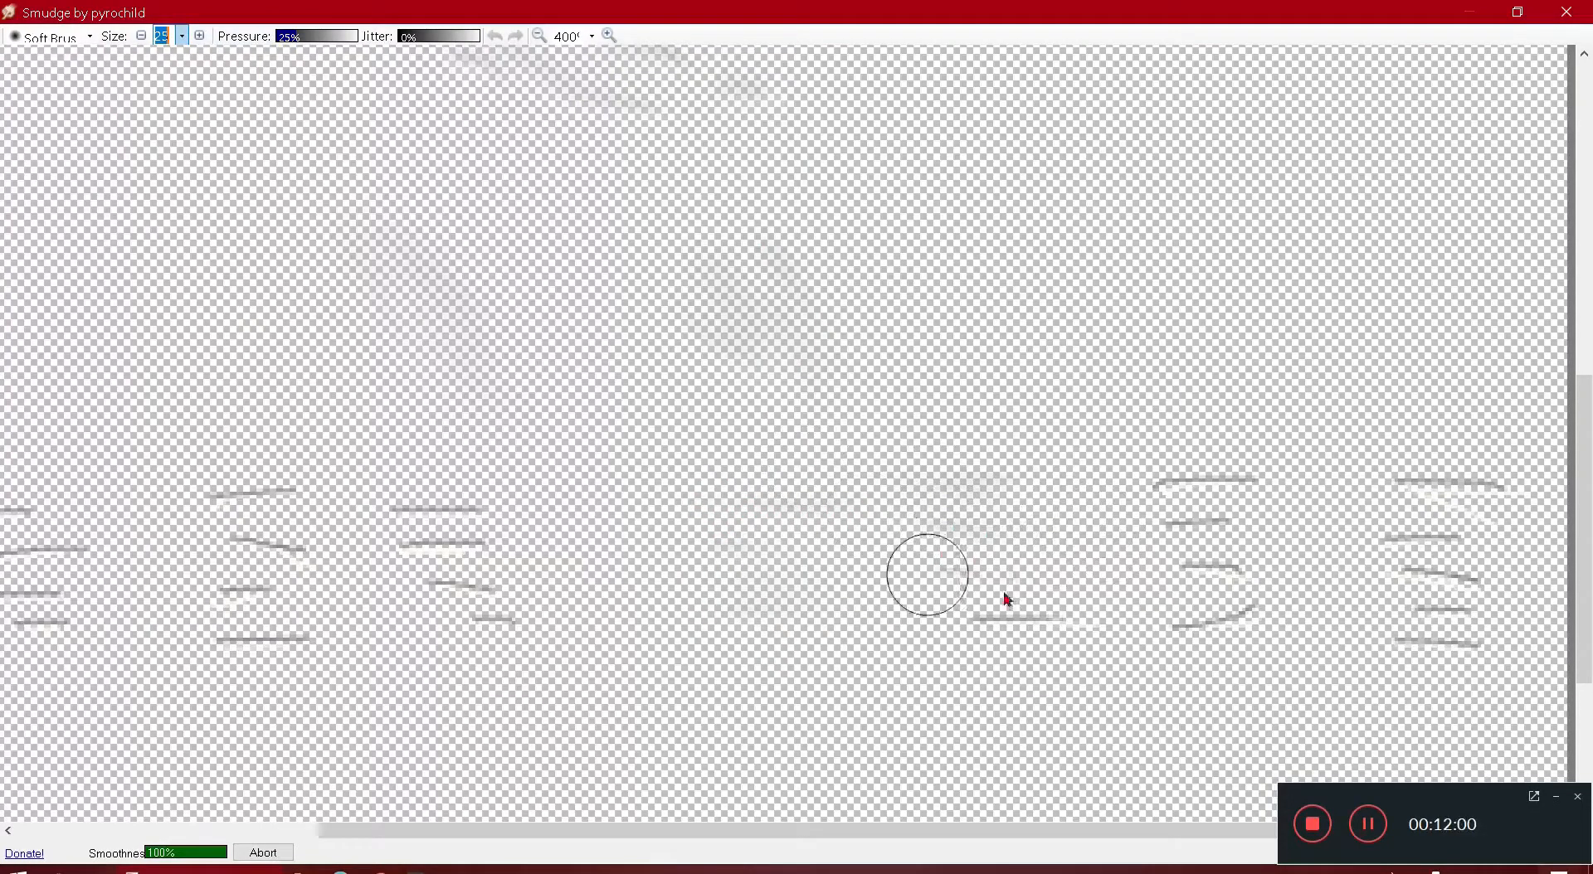
mouse_move(911, 591)
mouse_down()
mouse_move(803, 525)
mouse_move(1228, 505)
mouse_up()
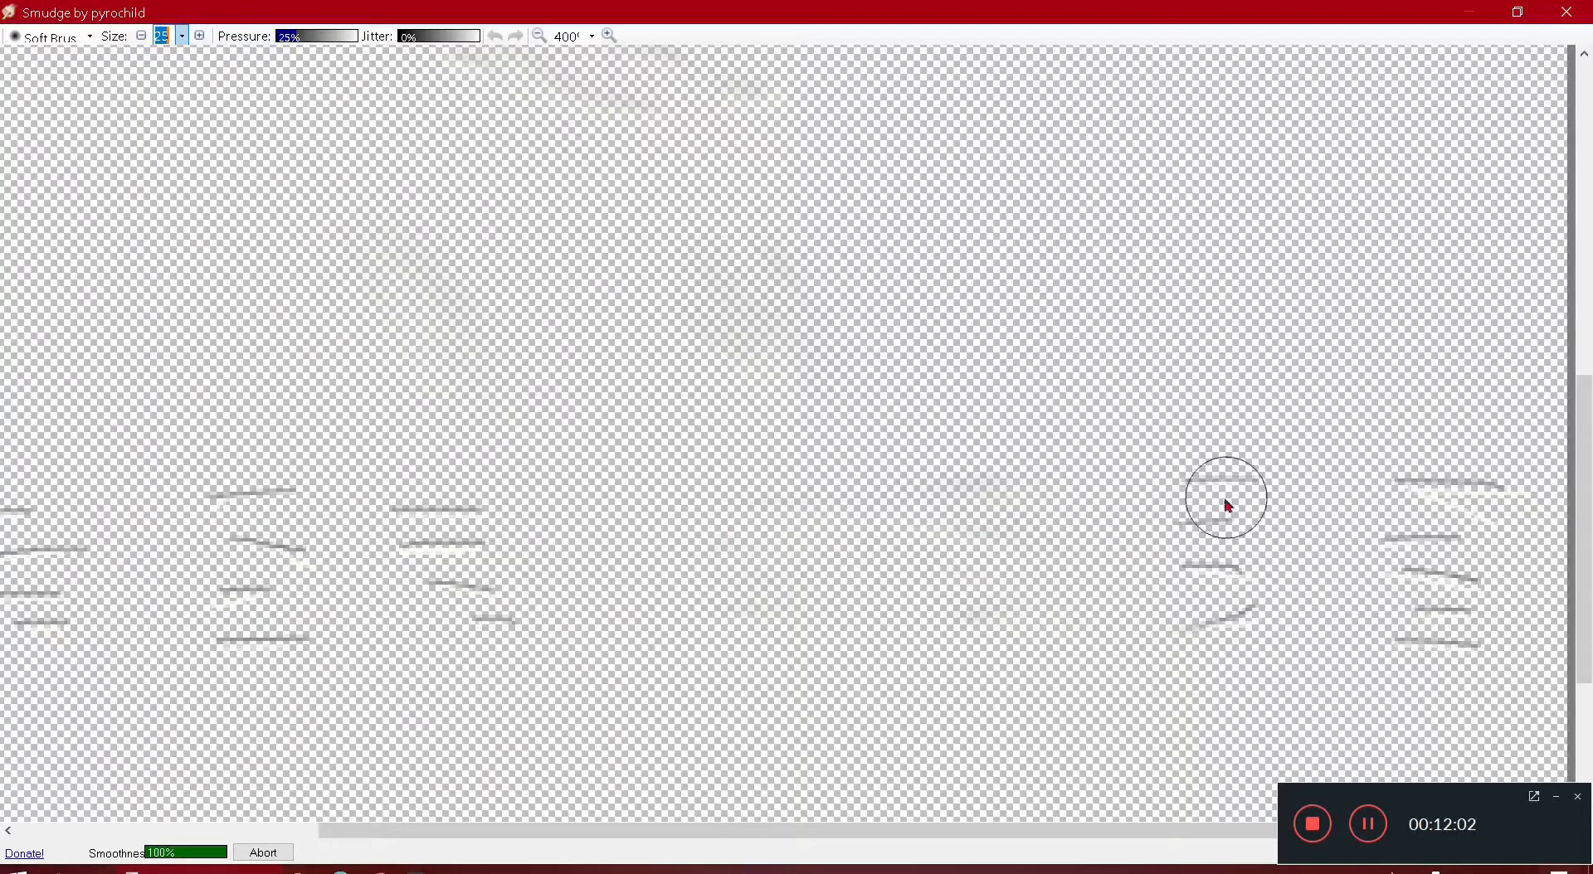
drag(1430, 487, 1403, 492)
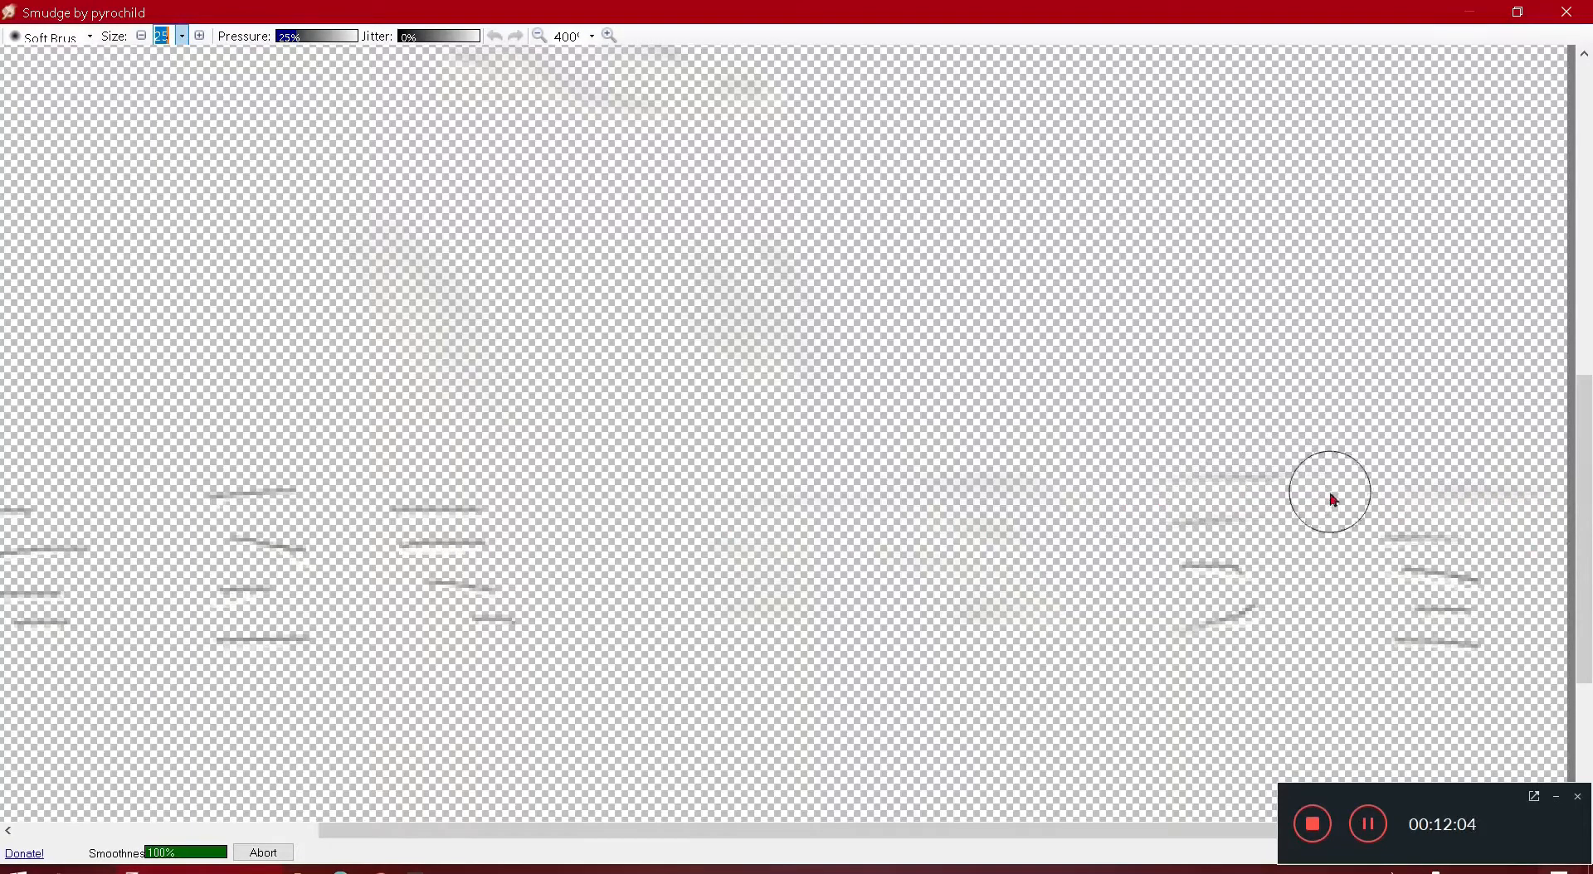
mouse_move(1297, 583)
mouse_down()
mouse_move(1099, 633)
mouse_move(1332, 649)
mouse_move(1309, 629)
mouse_move(1552, 600)
mouse_move(1481, 555)
mouse_move(1535, 534)
mouse_move(1025, 480)
mouse_up()
drag(829, 507, 1421, 510)
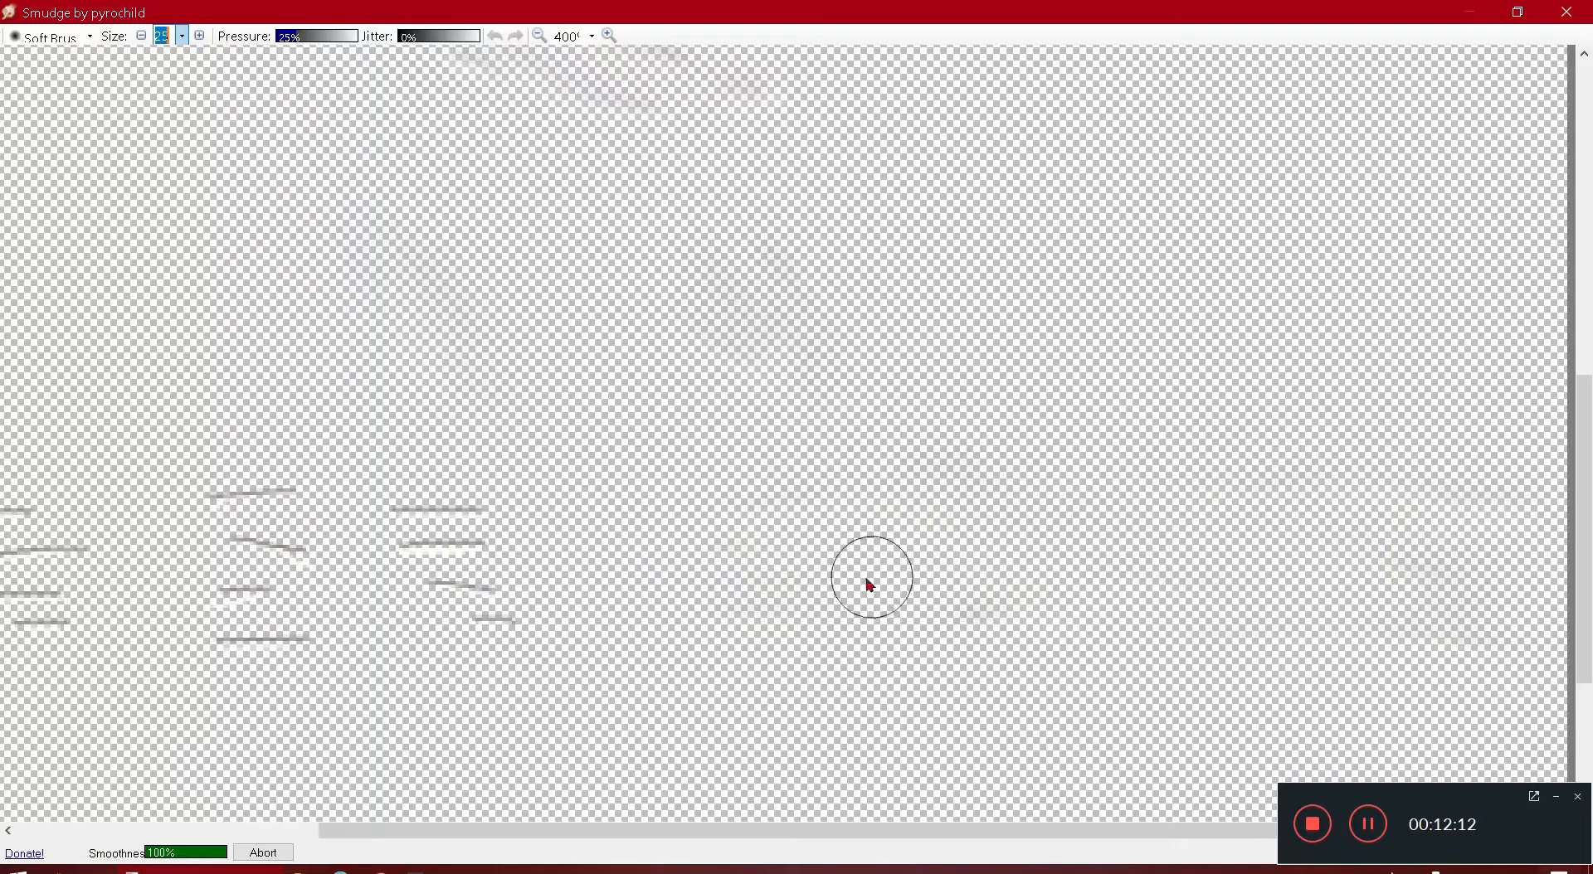
- Smudge the crease strokes across the four side panels of the sleeve on the left
drag(668, 831, 390, 788)
mouse_move(769, 519)
mouse_down()
mouse_move(464, 517)
mouse_move(425, 467)
mouse_move(288, 467)
mouse_move(165, 535)
mouse_move(548, 606)
mouse_move(229, 588)
mouse_move(84, 626)
mouse_move(307, 616)
mouse_move(293, 579)
mouse_move(533, 605)
mouse_move(833, 606)
mouse_move(828, 656)
mouse_move(856, 655)
mouse_move(920, 598)
mouse_move(730, 554)
mouse_move(803, 535)
mouse_move(691, 502)
mouse_move(487, 488)
mouse_move(302, 517)
mouse_move(754, 569)
mouse_move(703, 583)
mouse_move(346, 529)
mouse_move(397, 614)
mouse_move(528, 628)
mouse_move(548, 581)
mouse_move(1014, 622)
mouse_move(1120, 608)
mouse_move(841, 524)
mouse_move(879, 541)
mouse_move(227, 530)
mouse_move(222, 462)
mouse_move(812, 554)
mouse_move(700, 556)
mouse_move(707, 543)
mouse_move(564, 517)
mouse_move(65, 594)
mouse_move(815, 525)
mouse_move(247, 507)
mouse_move(716, 503)
mouse_move(974, 525)
mouse_move(701, 502)
mouse_move(1151, 498)
mouse_move(1080, 477)
mouse_move(940, 606)
mouse_move(850, 764)
mouse_up()
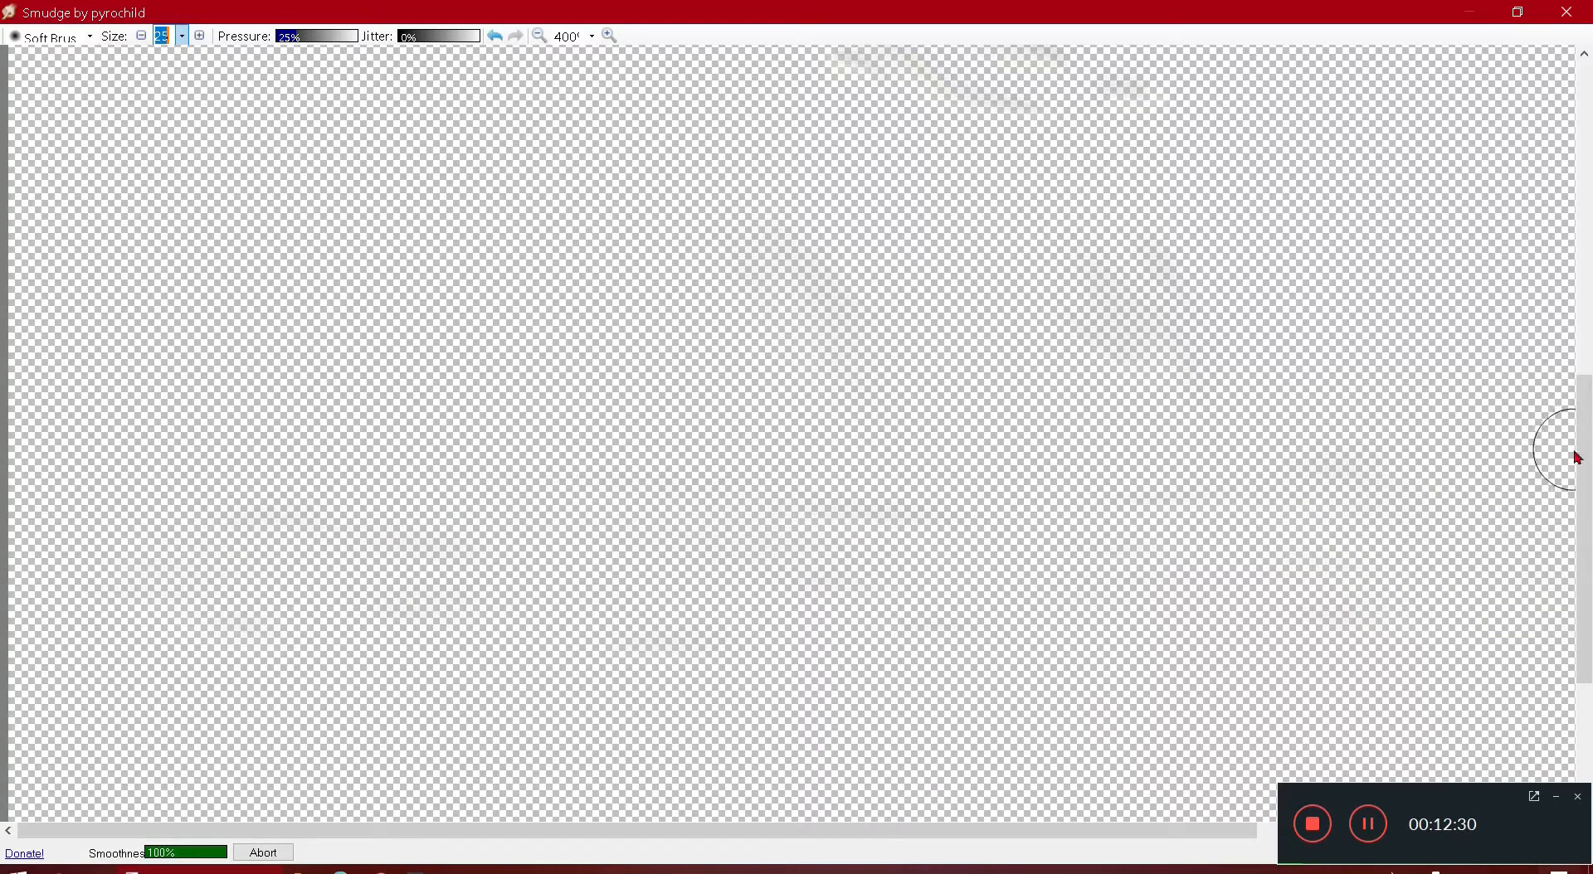
mouse_move(797, 227)
mouse_down()
mouse_move(846, 348)
mouse_move(846, 544)
mouse_move(483, 470)
mouse_move(433, 636)
mouse_up()
drag(545, 583, 984, 651)
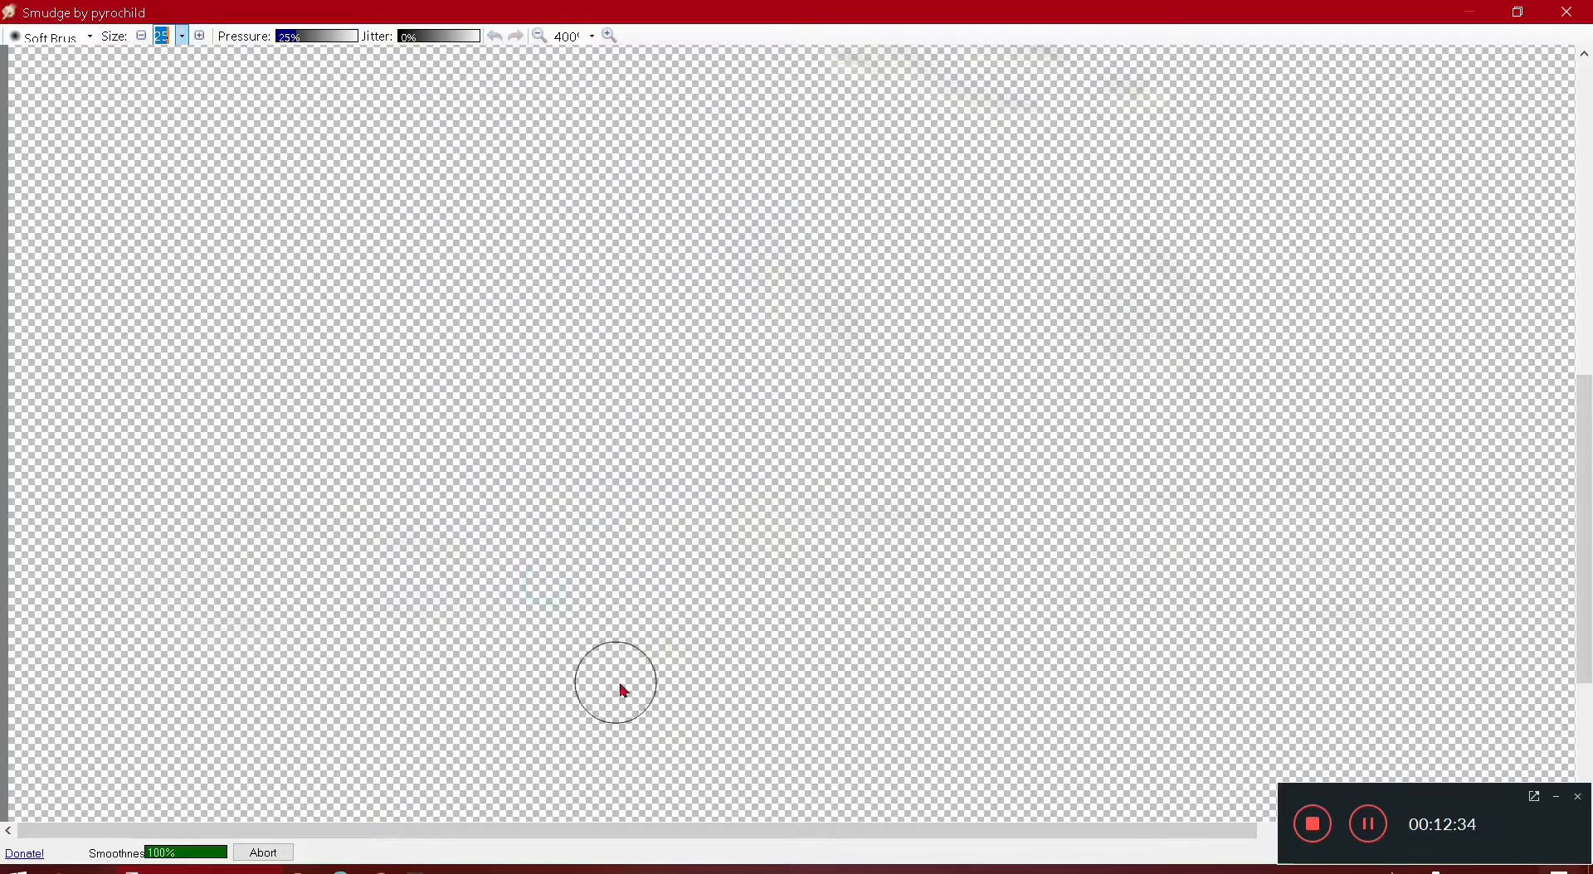
drag(606, 585, 311, 600)
- Review the whole smudged layer and apply the Smudge effect to Layer 4
drag(594, 834, 921, 822)
scroll(1092, 738, down, 4)
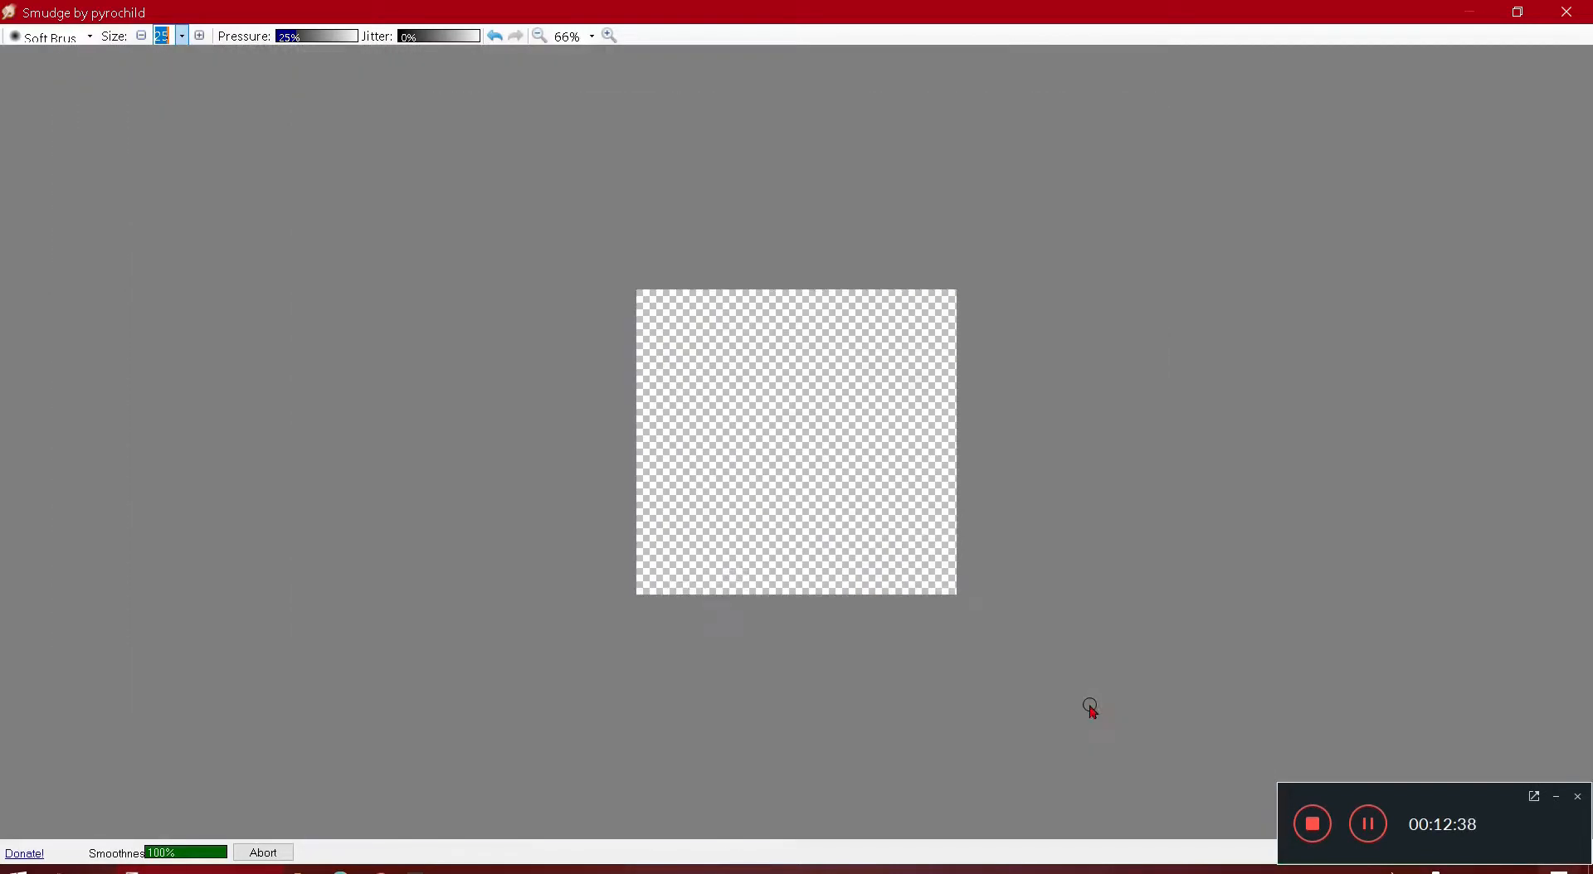
scroll(1093, 714, up, 1)
scroll(1092, 711, up, 1)
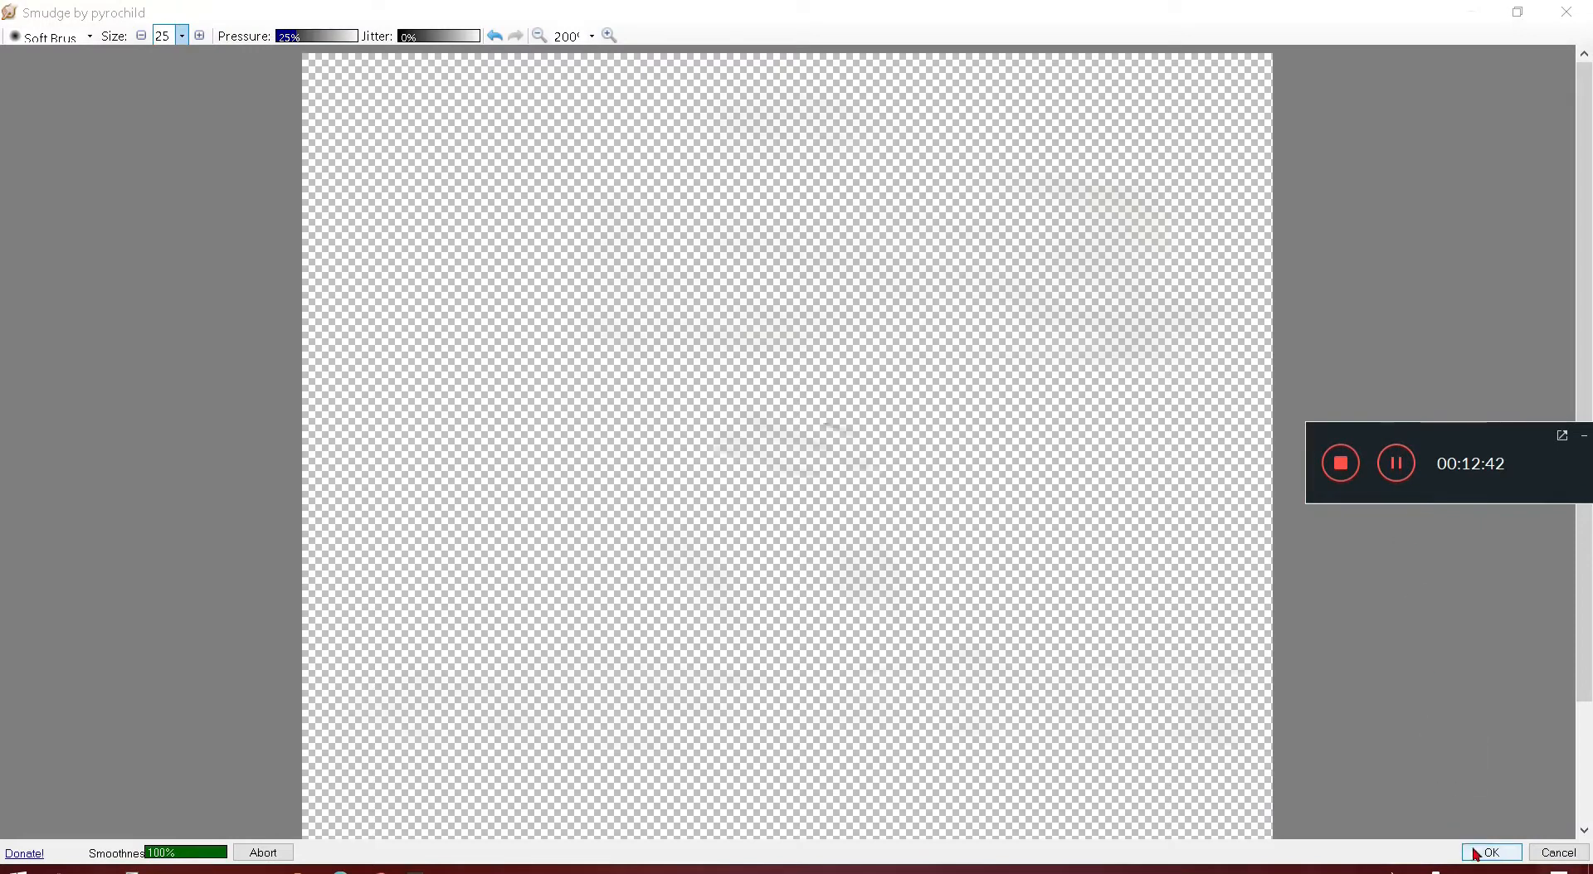
click(1469, 850)
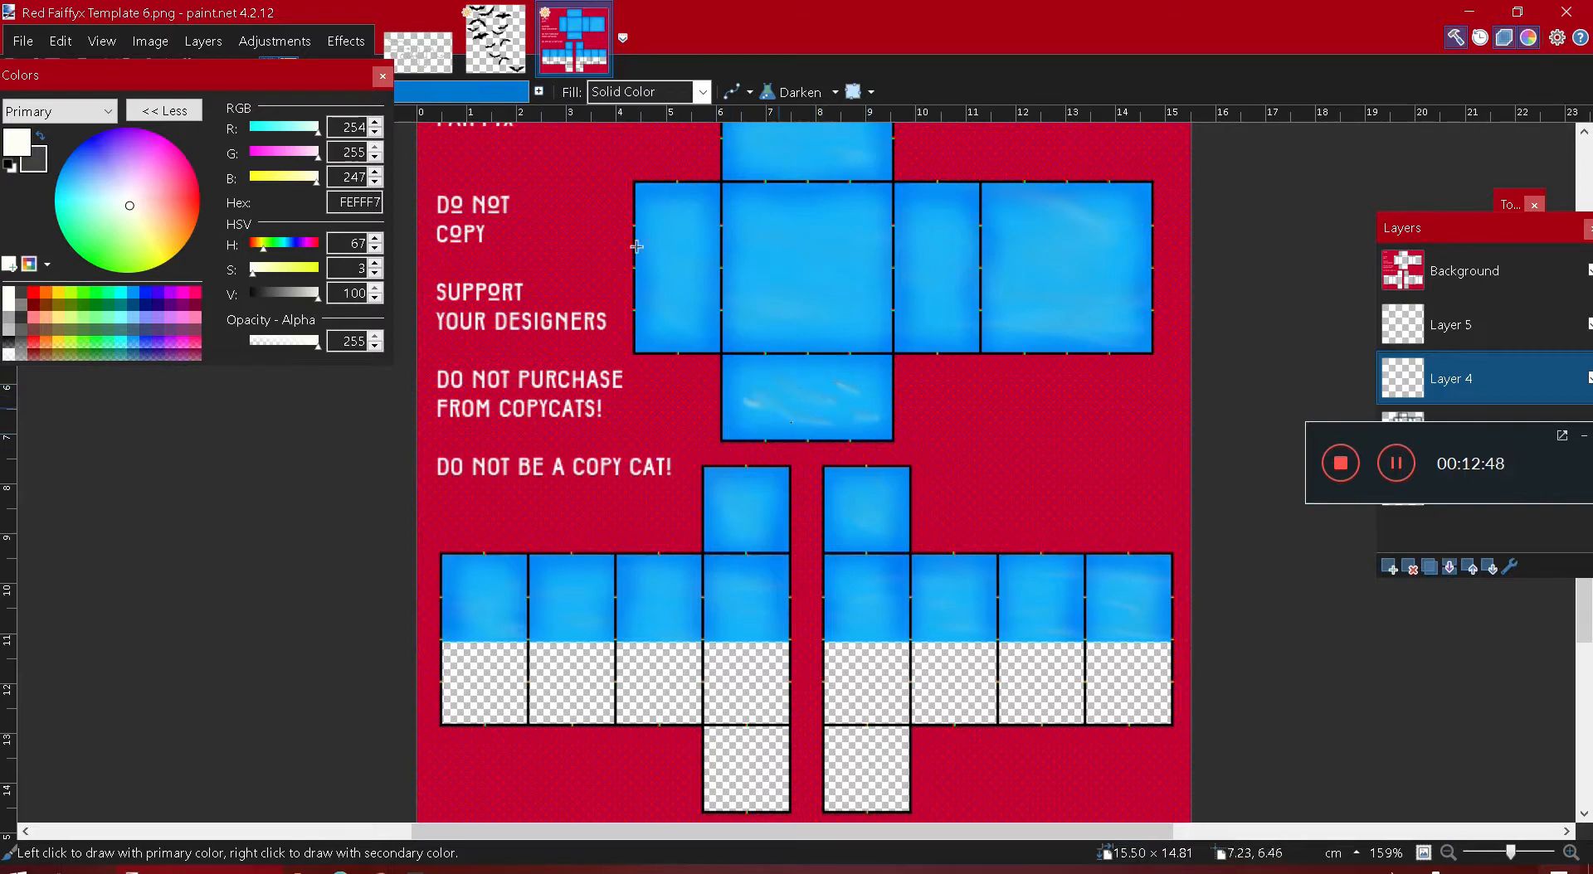
- Run Smudge again on Layer 4 with brush size 40, blend the remaining strokes on the panel below the central torso panel, and apply it
click(346, 40)
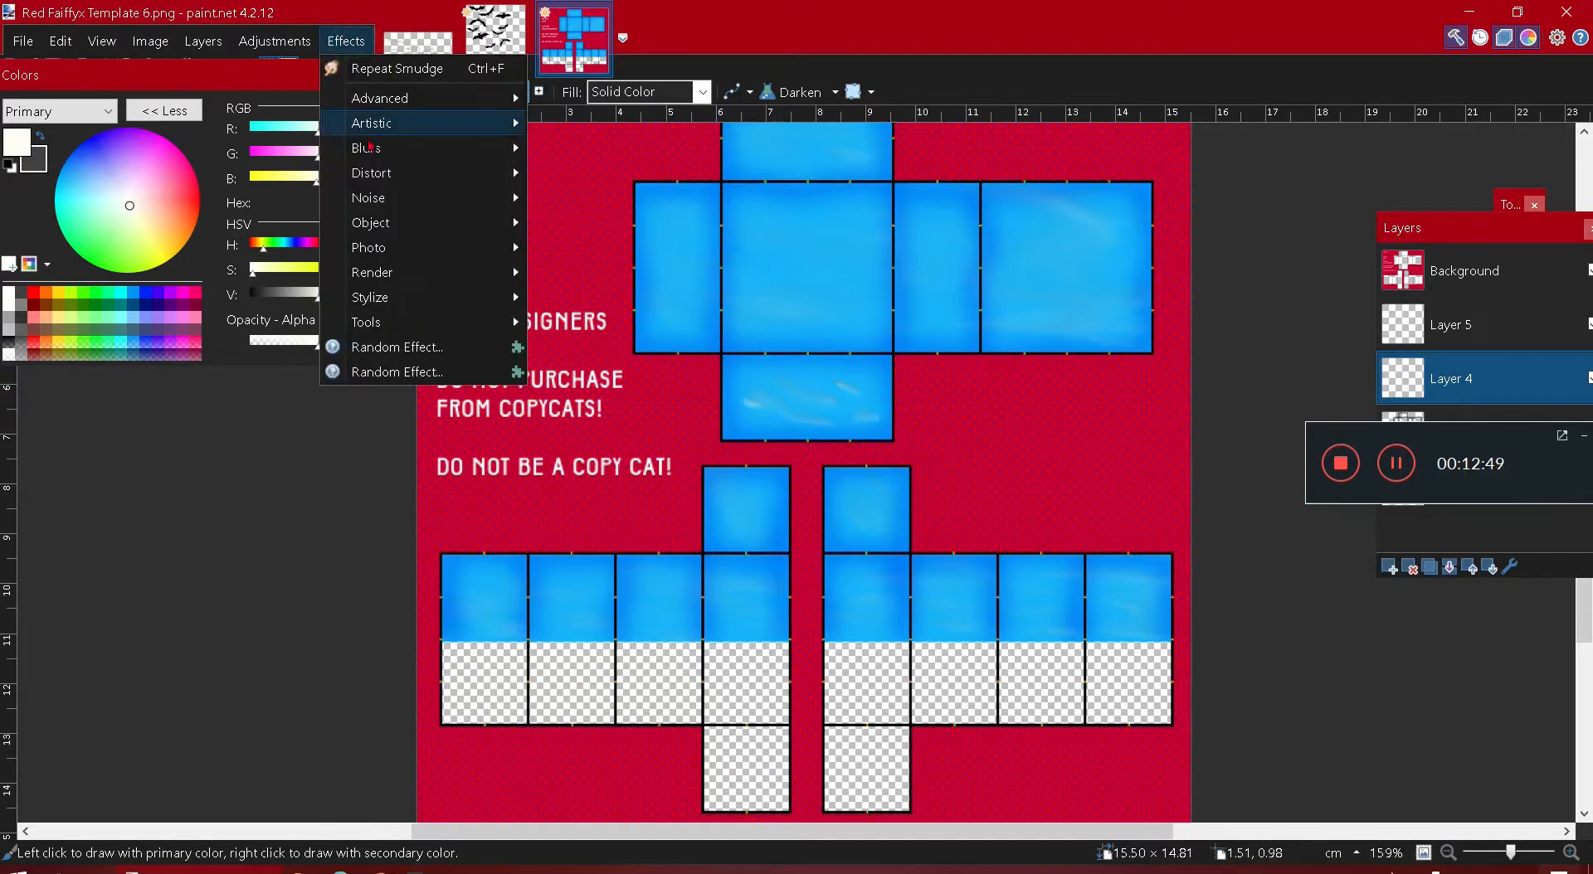
click(382, 75)
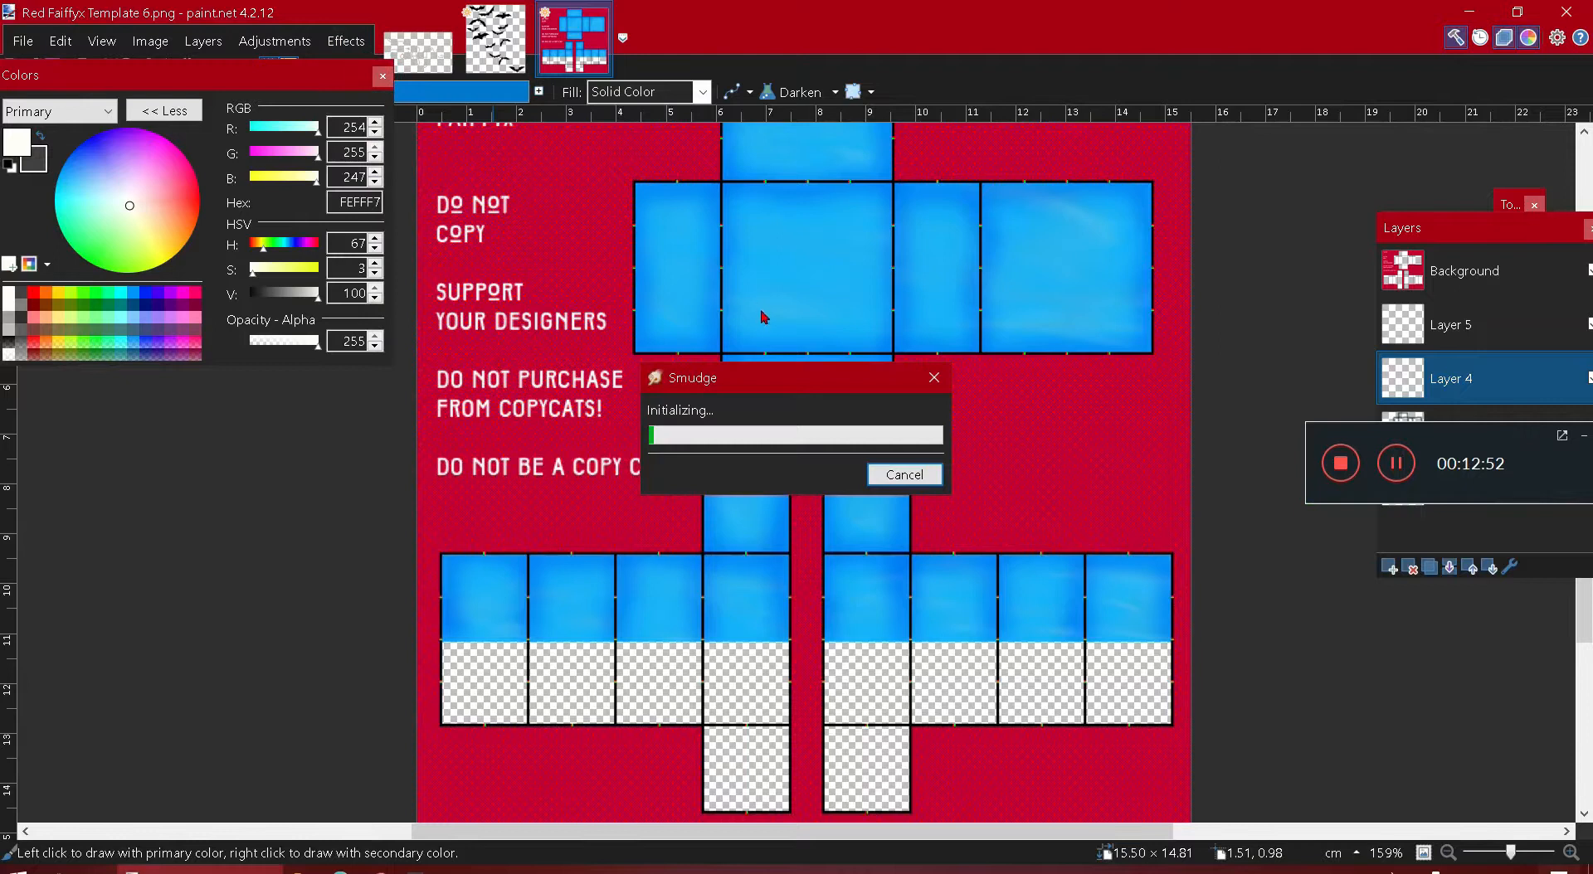
click(351, 48)
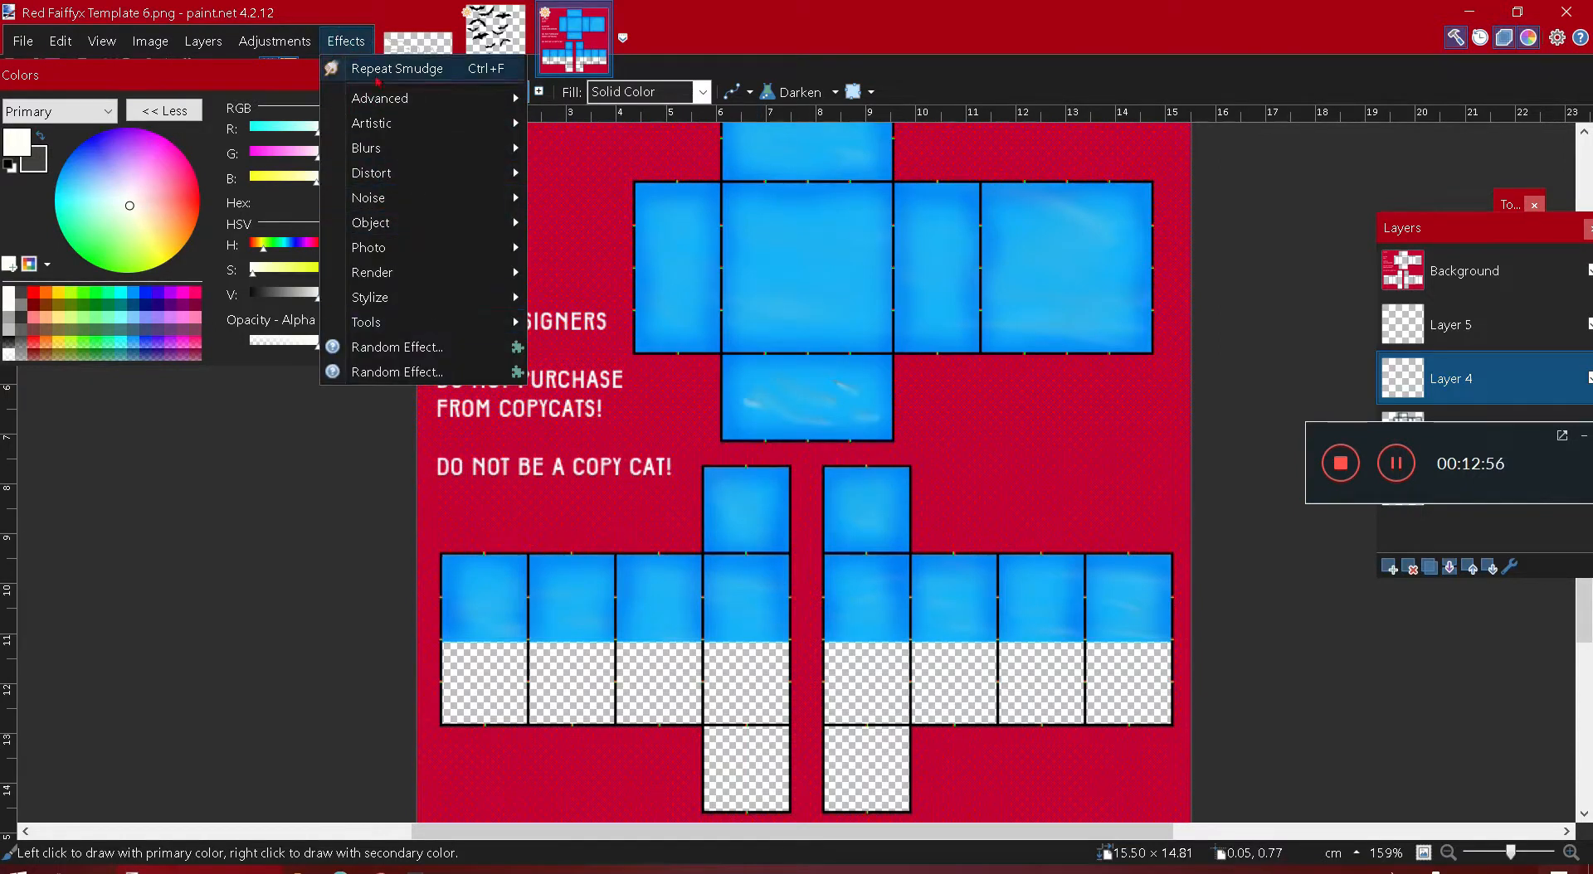
mouse_move(385, 320)
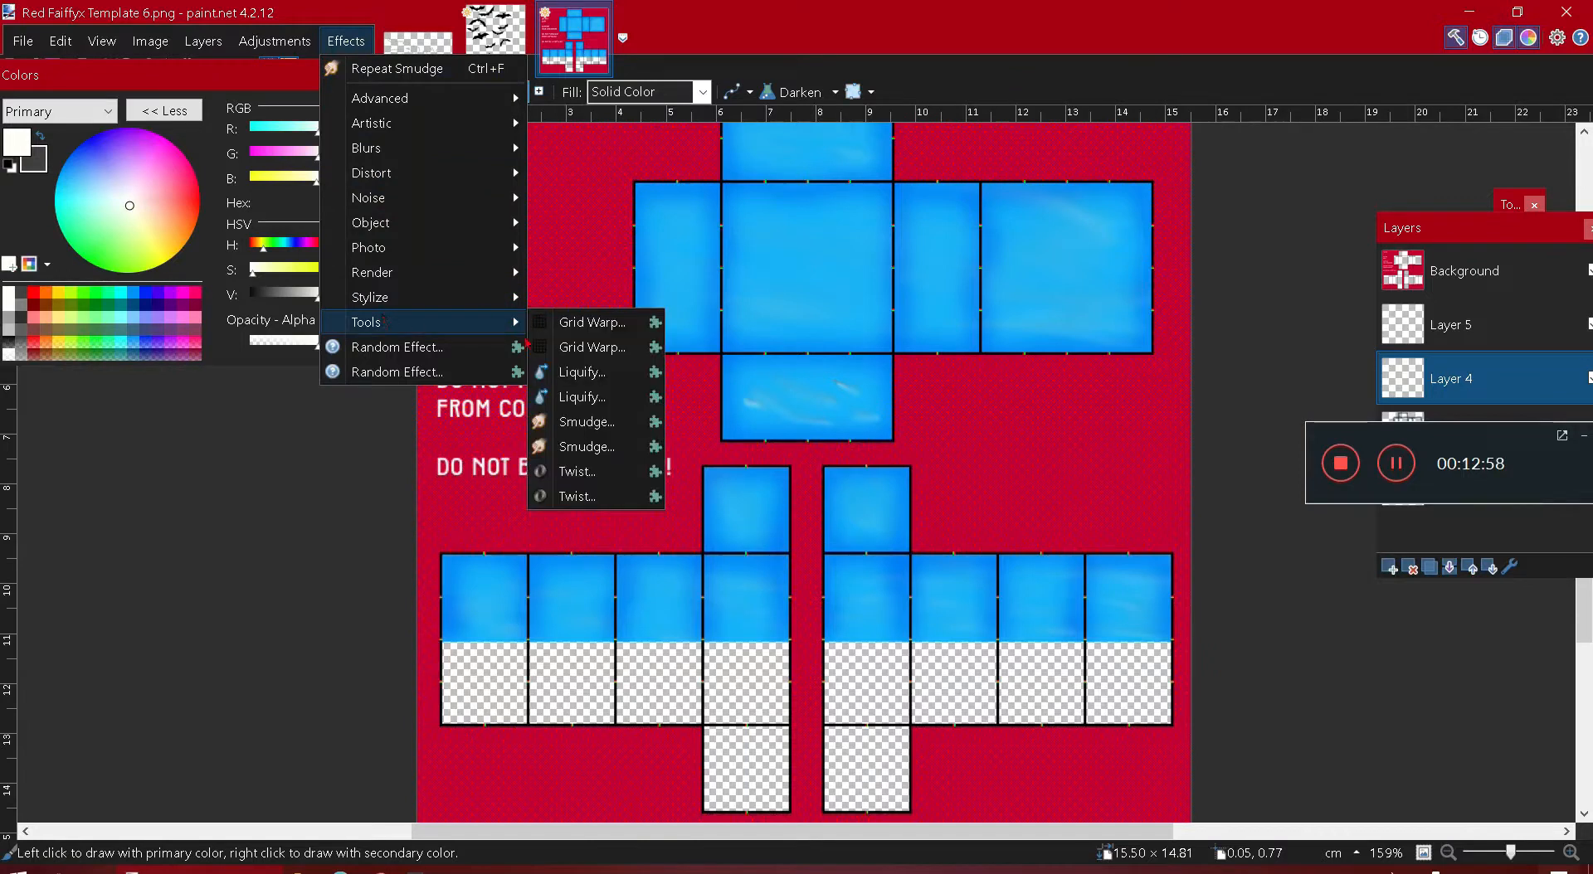
click(586, 422)
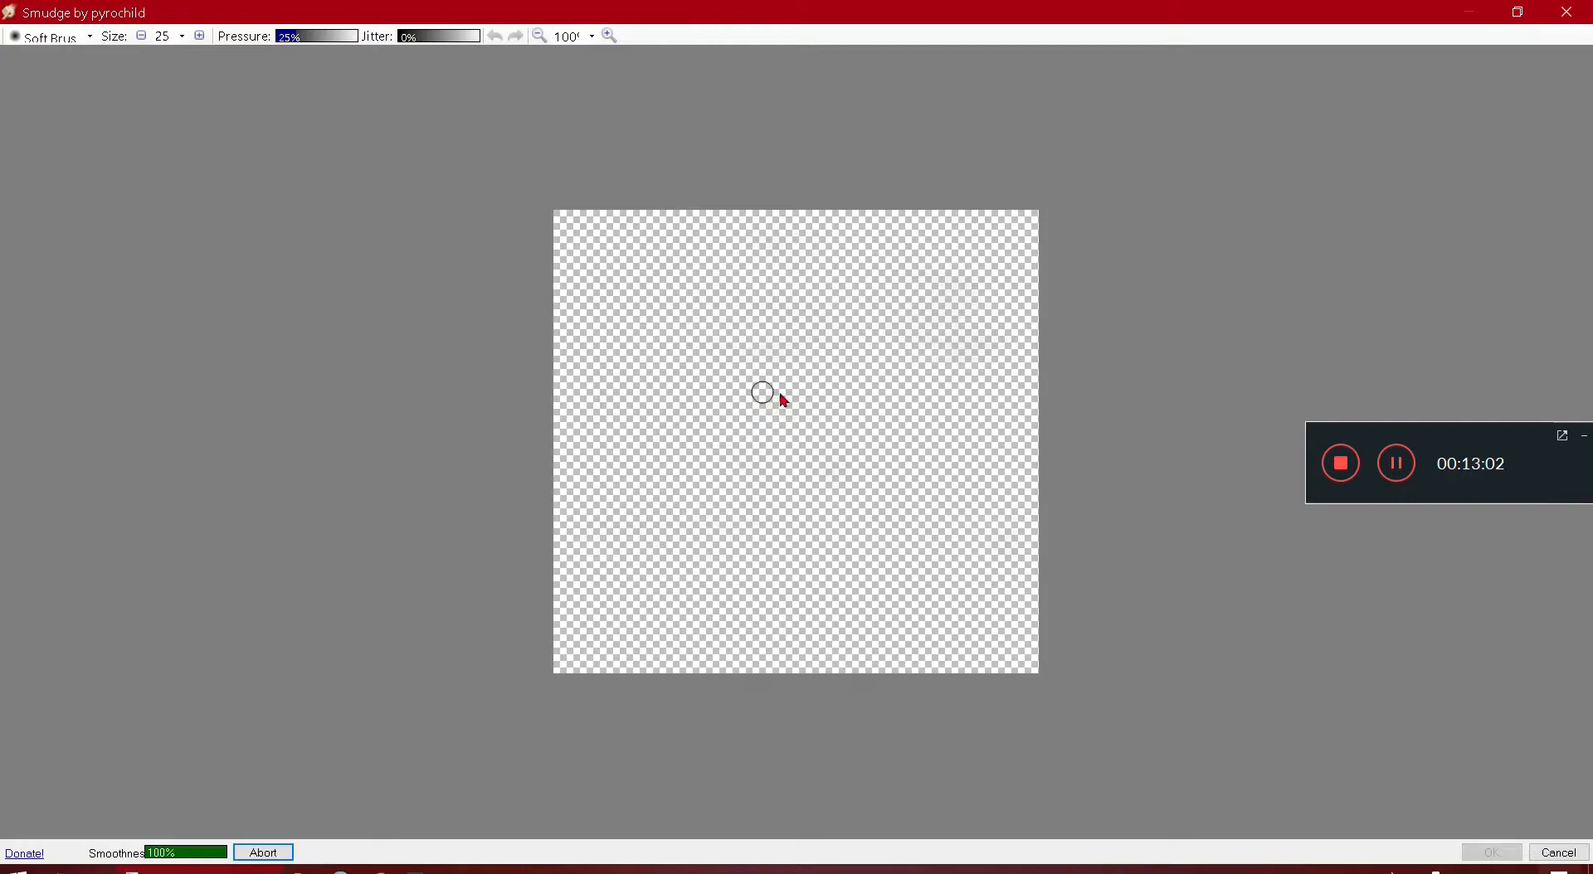
click(188, 37)
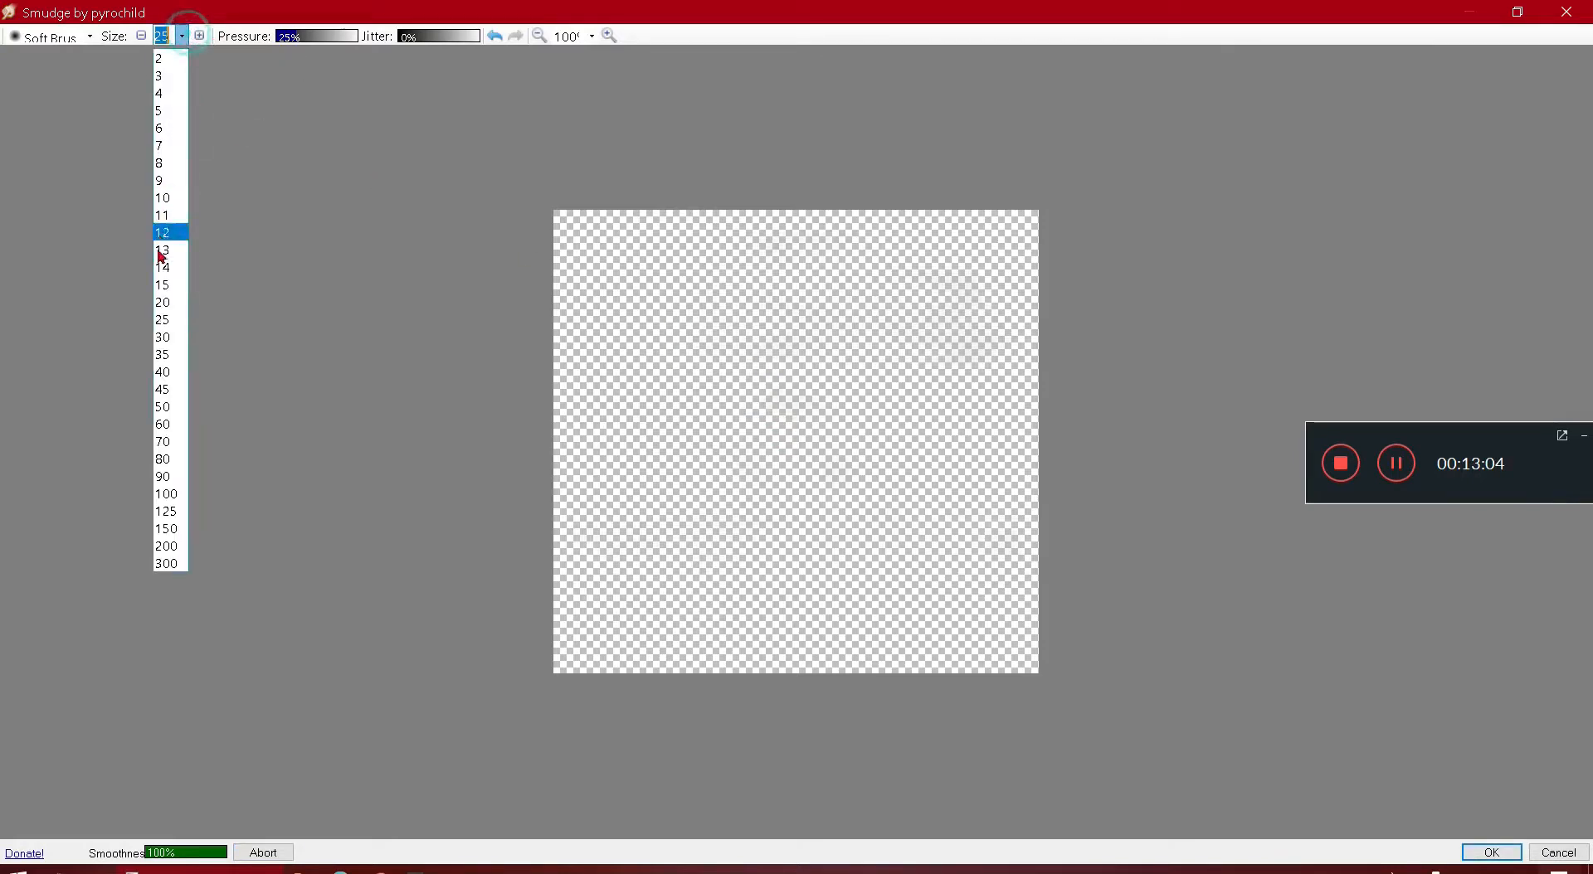
click(166, 366)
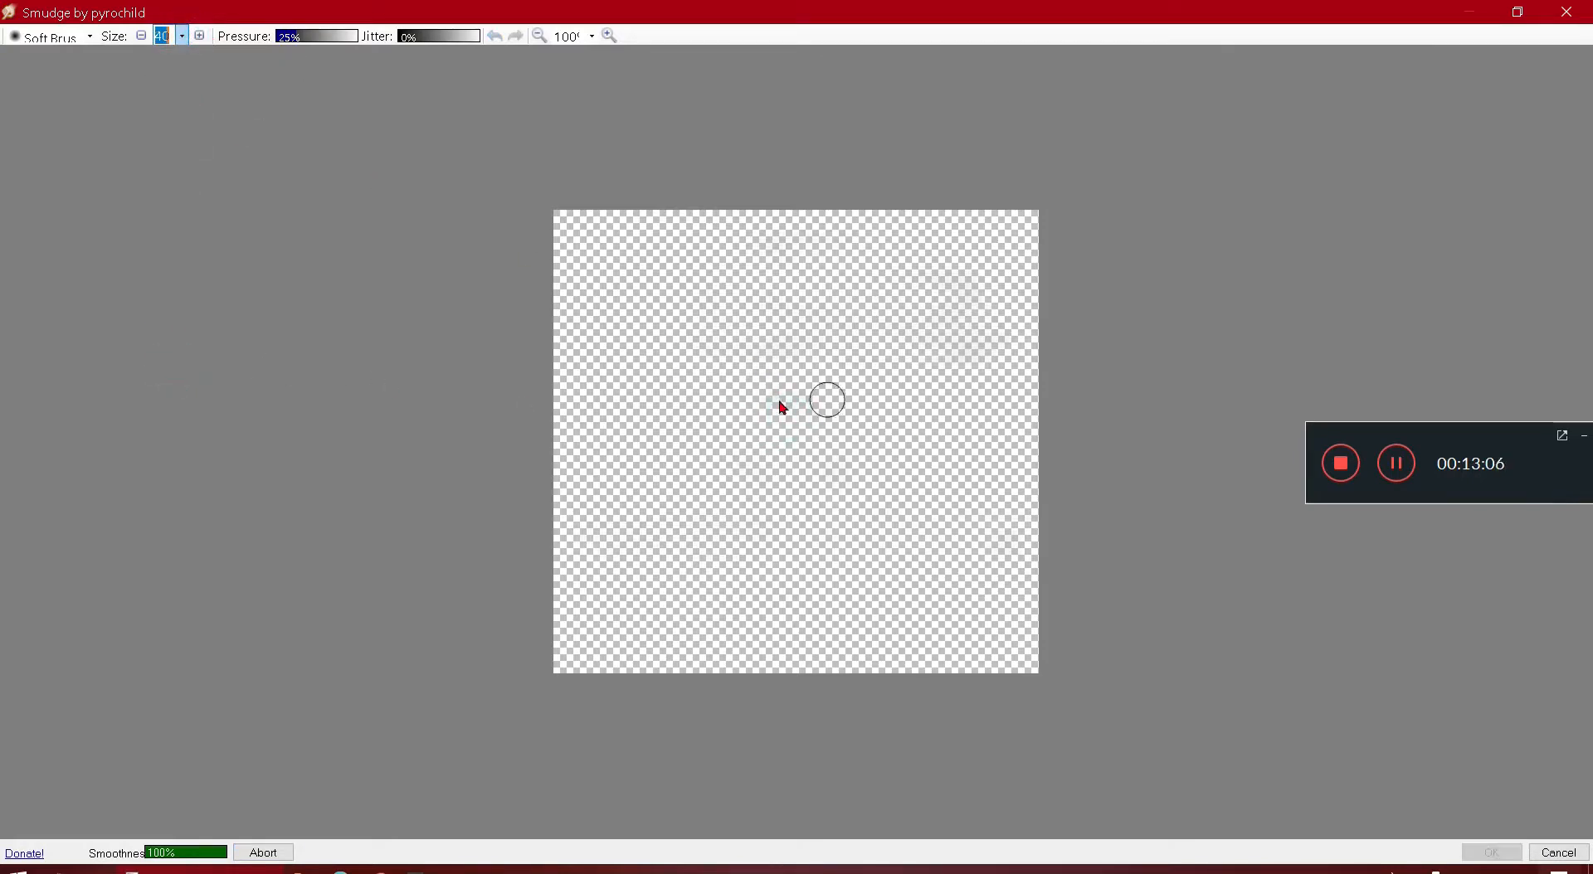
drag(871, 428, 805, 423)
drag(889, 308, 770, 345)
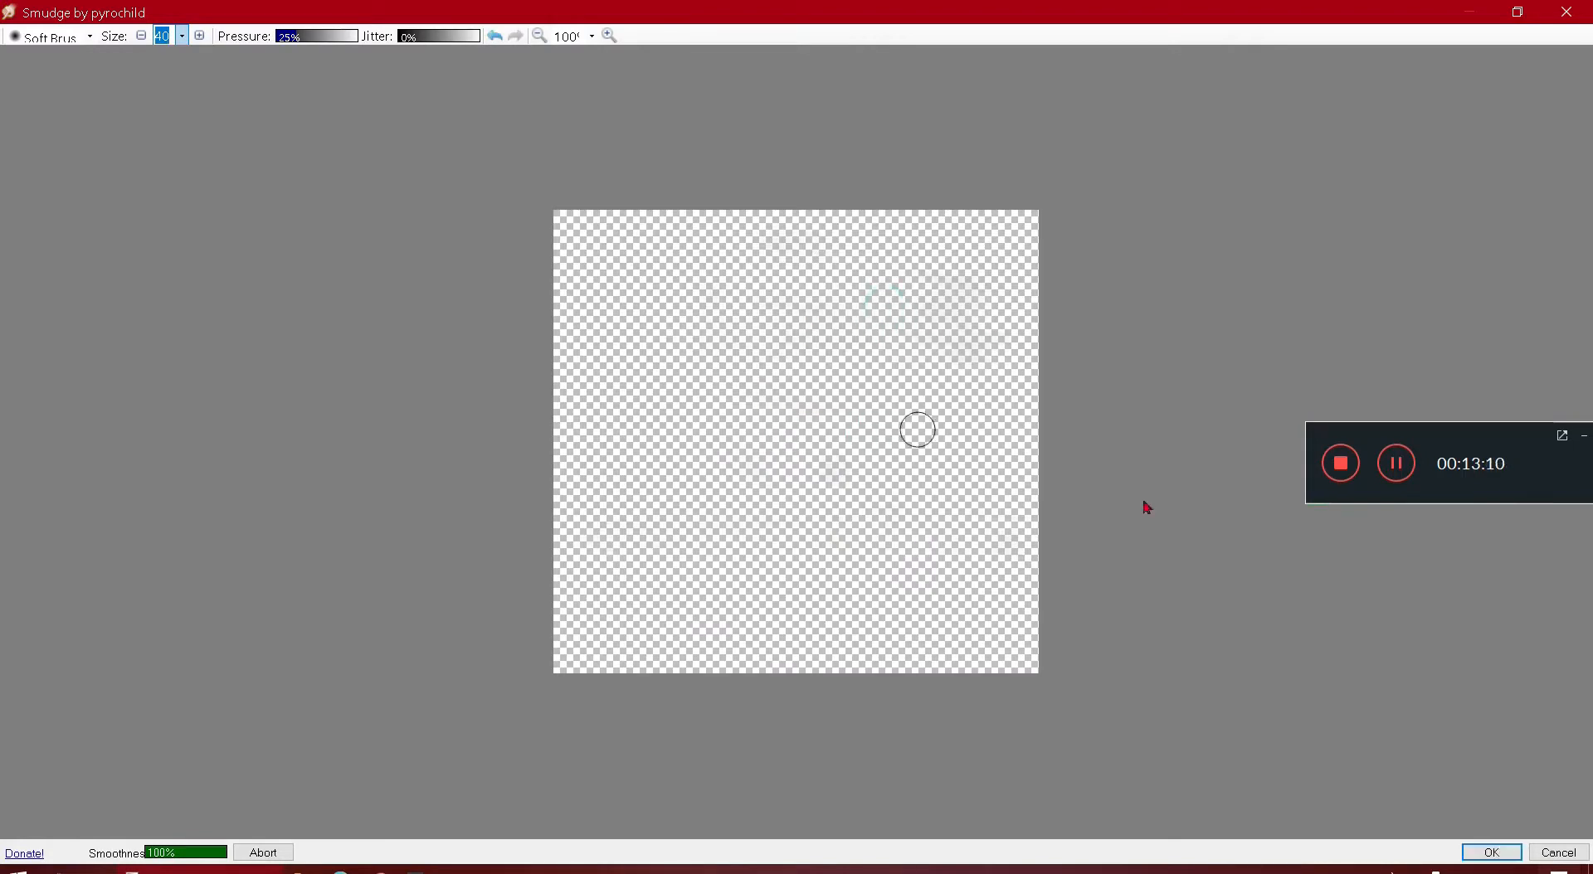
click(1492, 855)
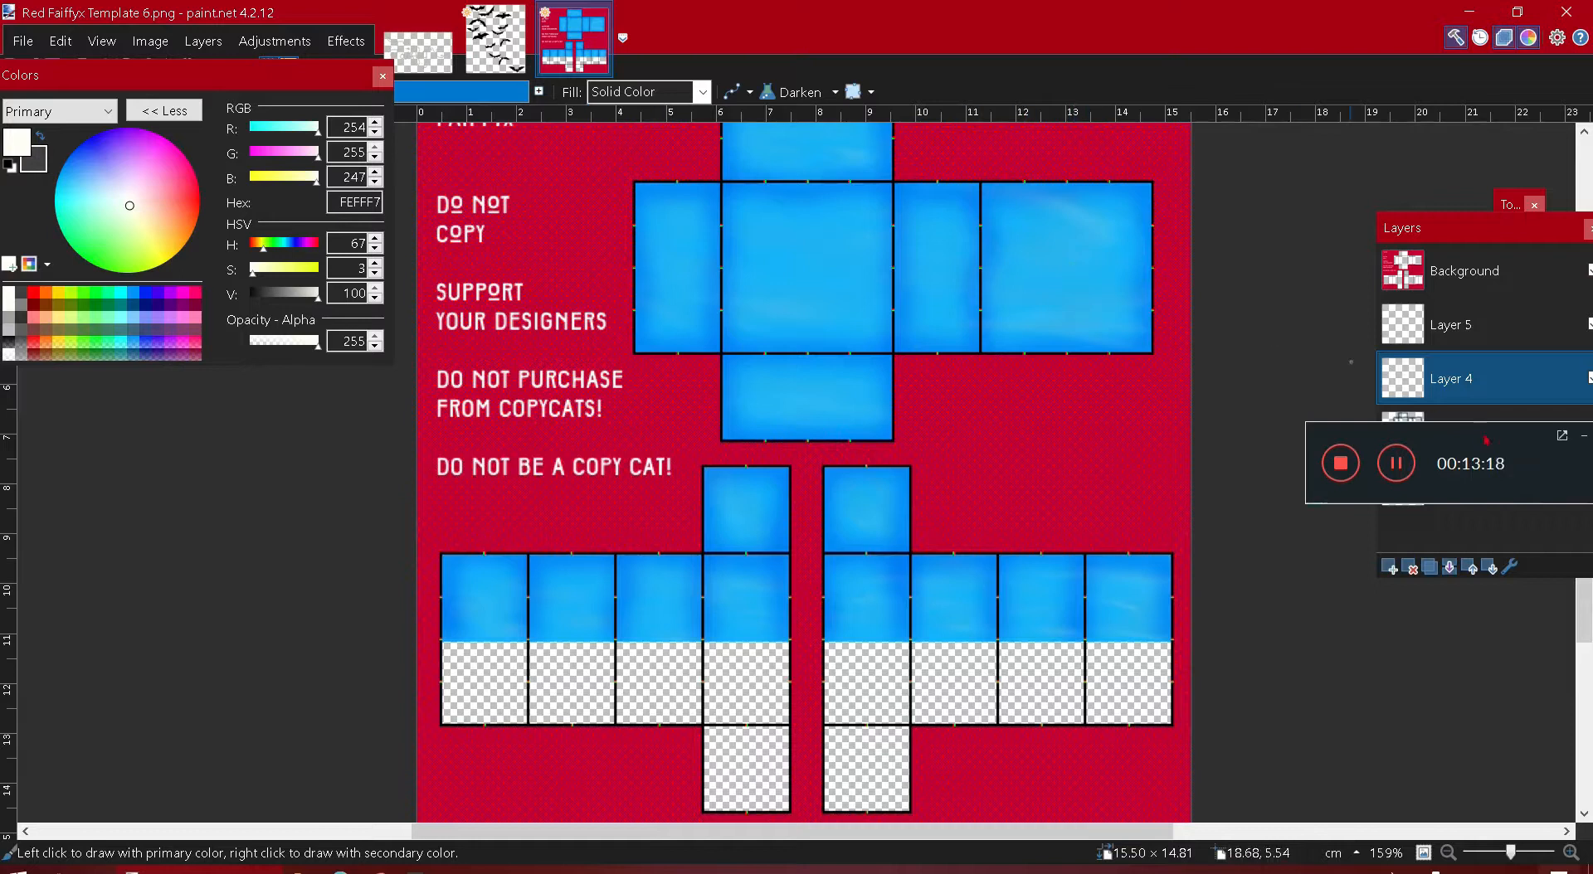
- Open the blank red clothing template again from the recent files as a separate image
mouse_move(1470, 443)
mouse_down()
mouse_move(1481, 575)
mouse_move(1458, 686)
mouse_up()
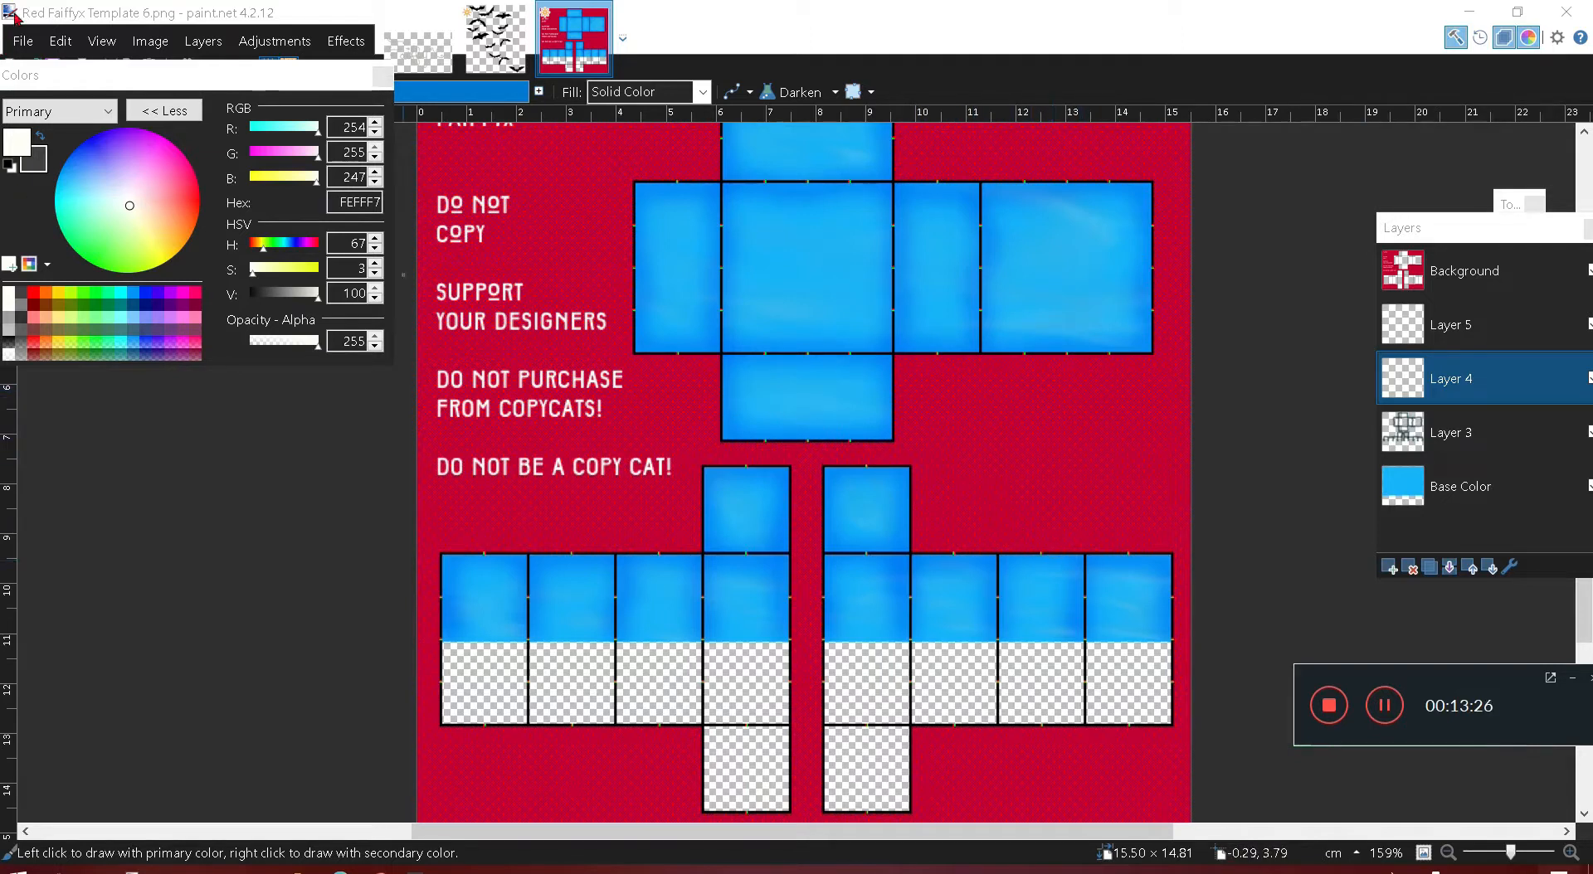
click(24, 48)
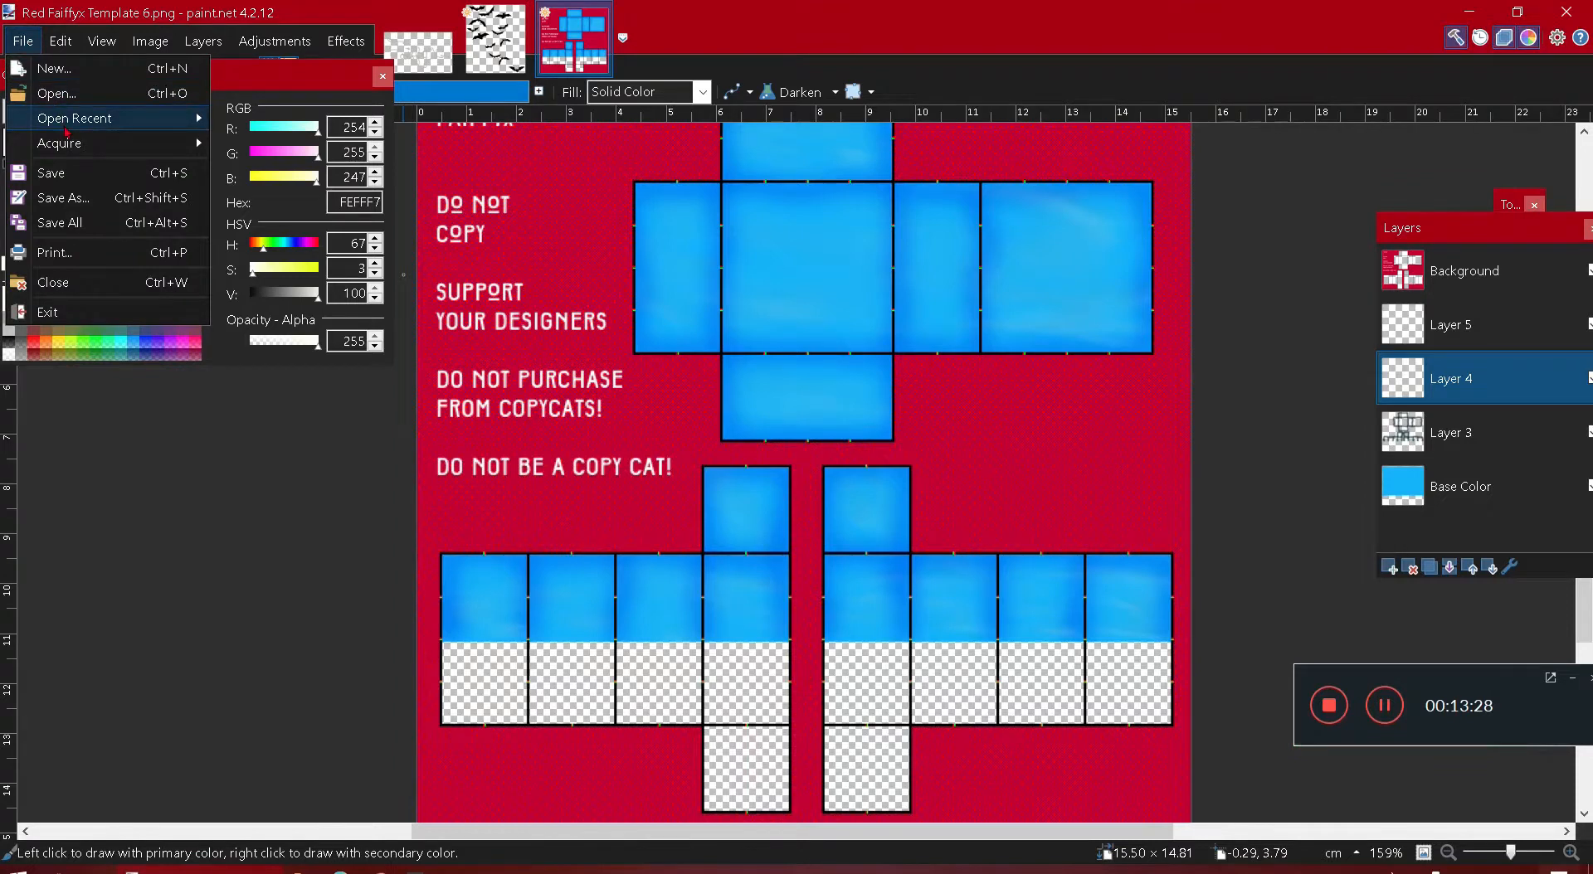
mouse_move(66, 124)
click(319, 51)
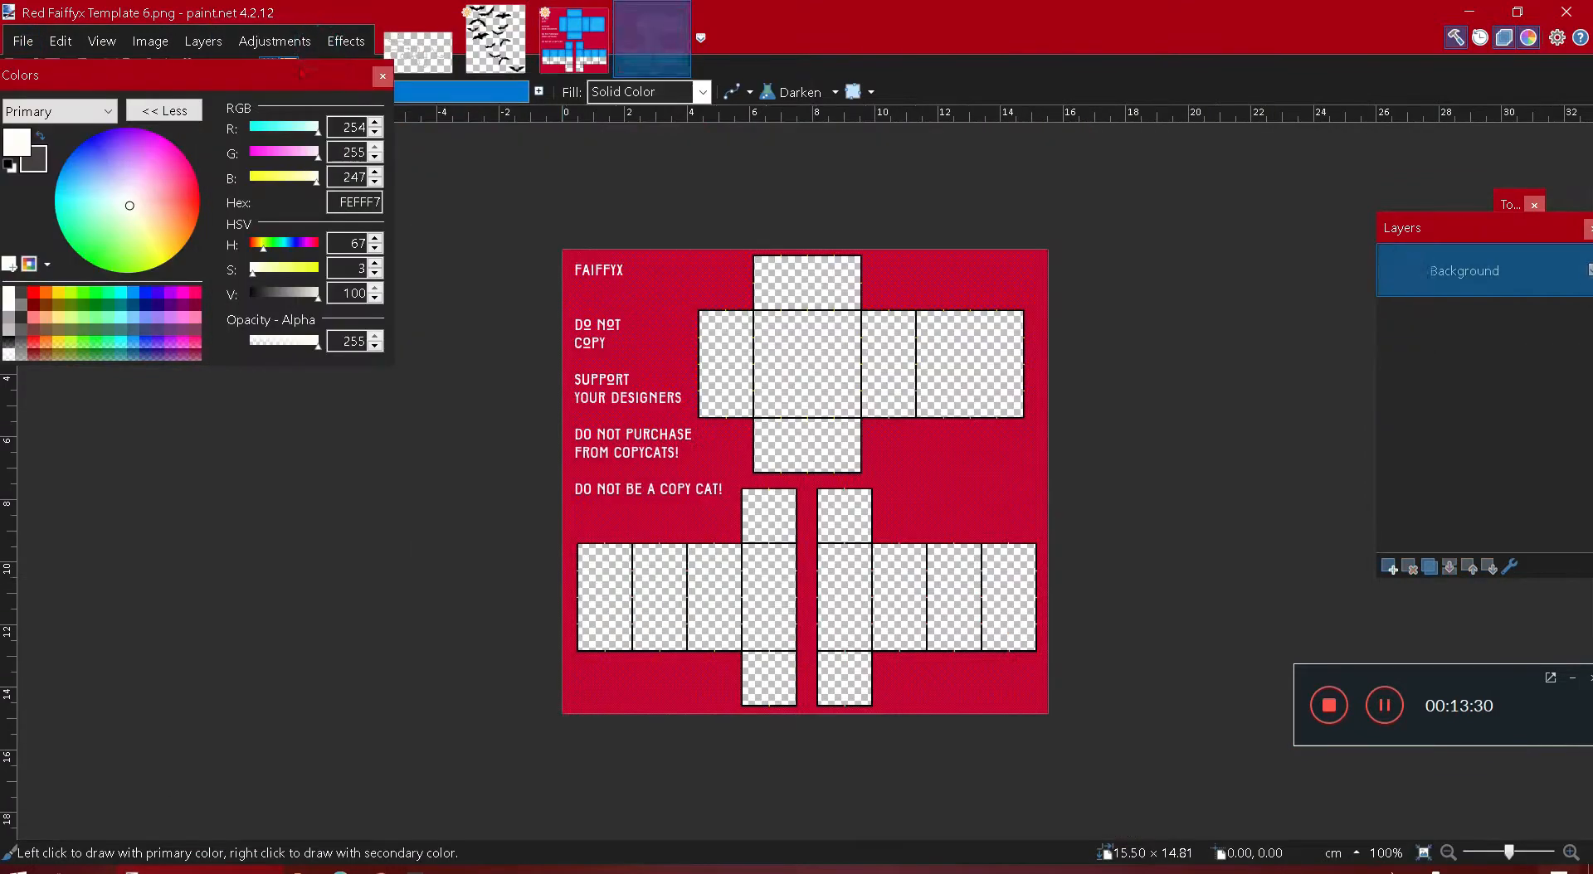
- Add a new layer beneath the blank template's Background layer and activate the Rectangle Select tool
drag(1408, 230, 1226, 349)
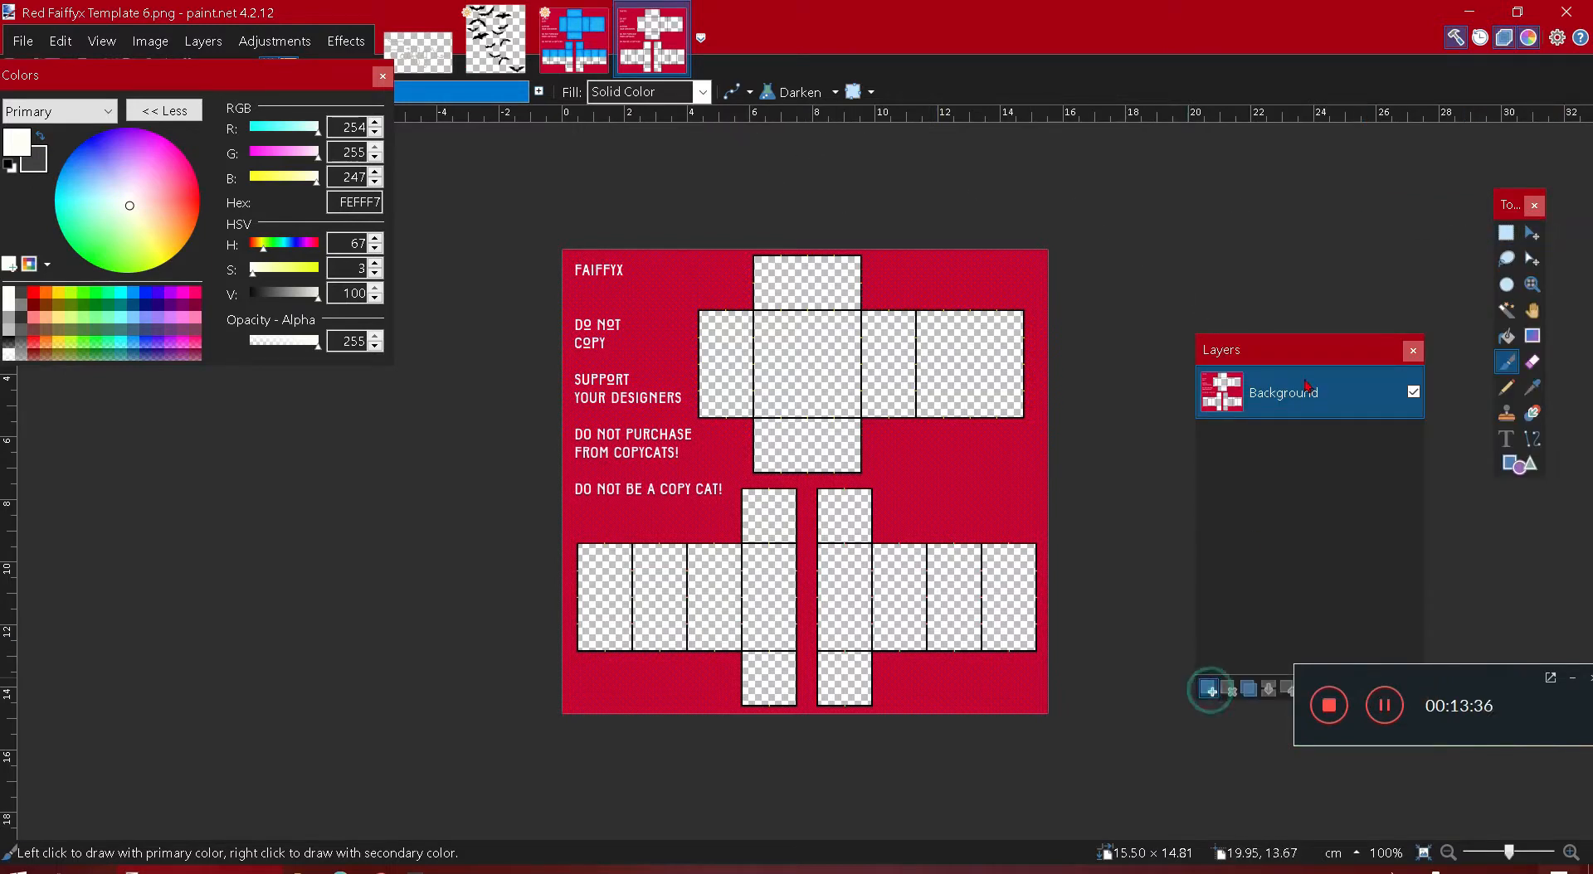
click(1210, 692)
click(1507, 234)
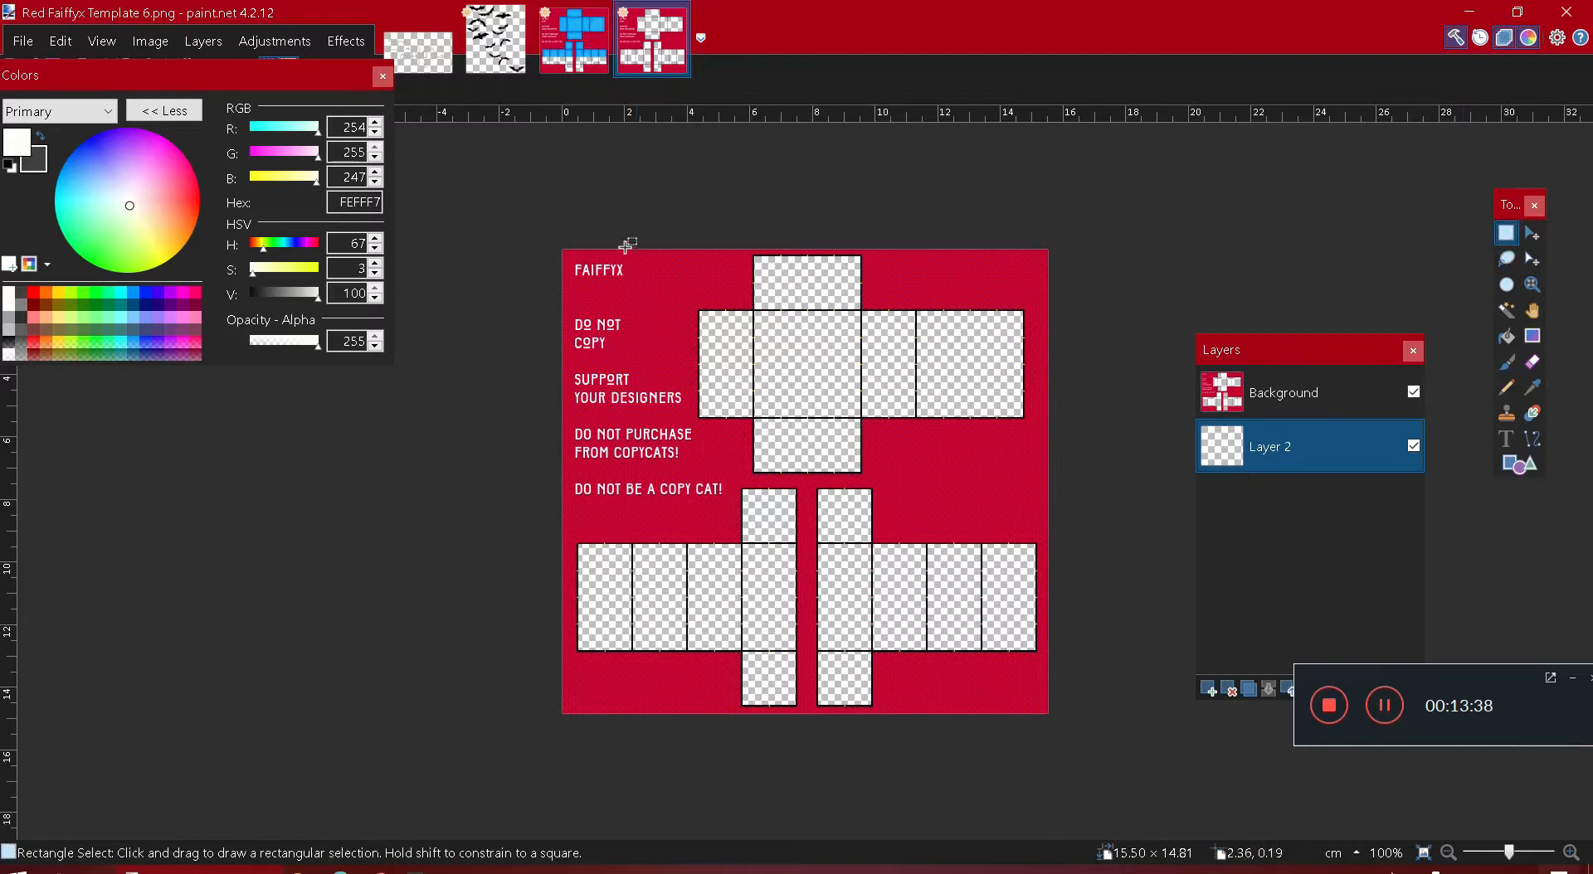
- Sample the light blue 1AB3FB from the finished shirt's central torso panel and fill Layer 2 of the blank template with it
click(585, 65)
click(1532, 387)
ctrl+scroll(863, 372, up, 5)
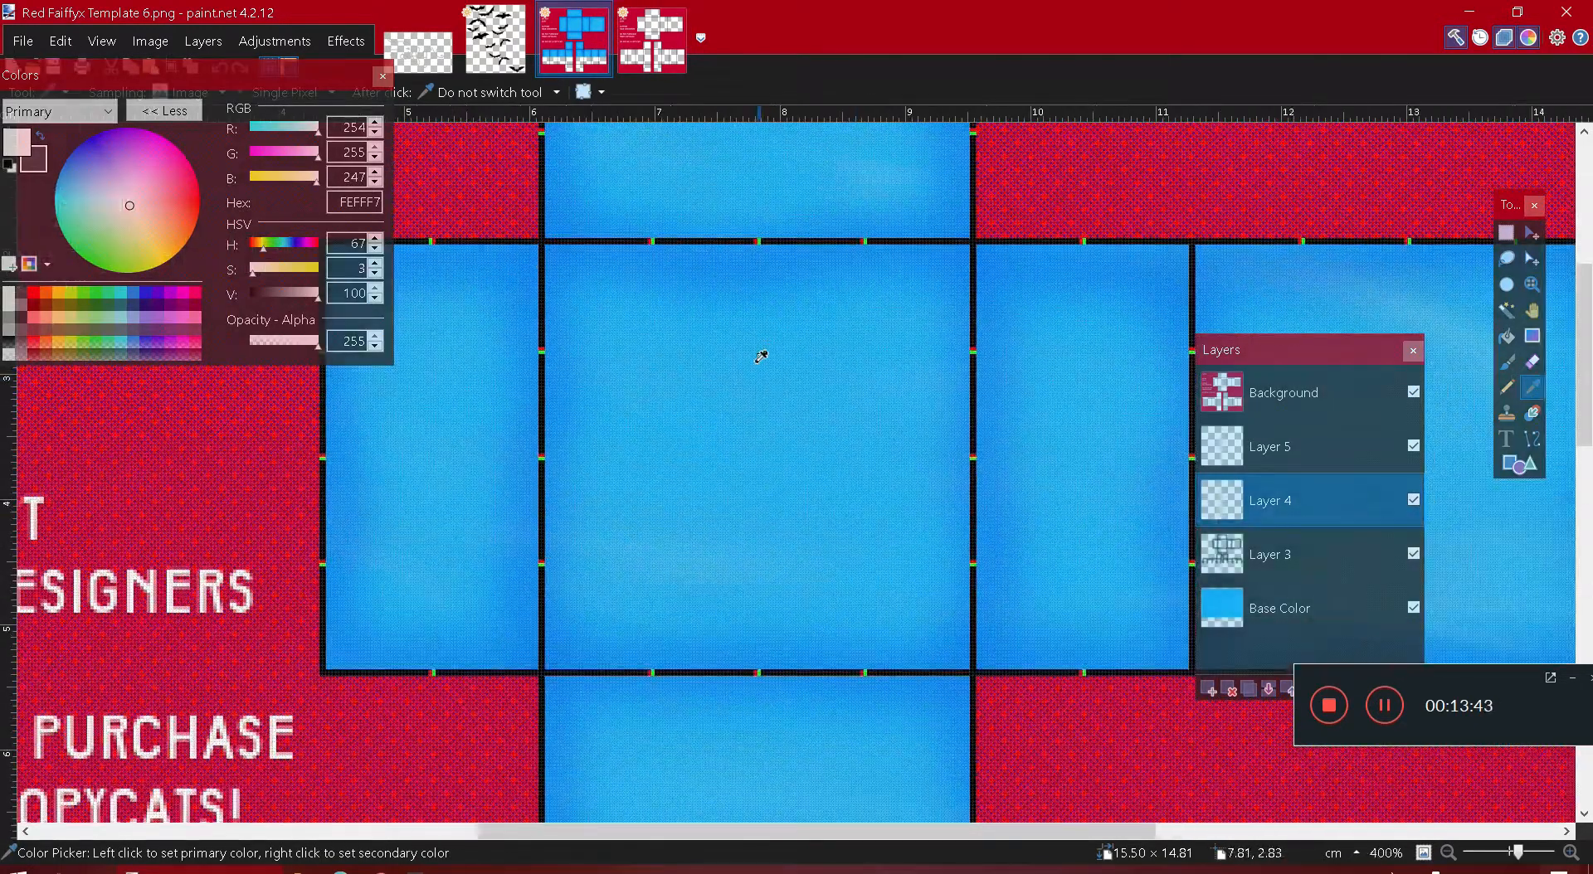
ctrl+scroll(761, 357, up, 1)
click(736, 335)
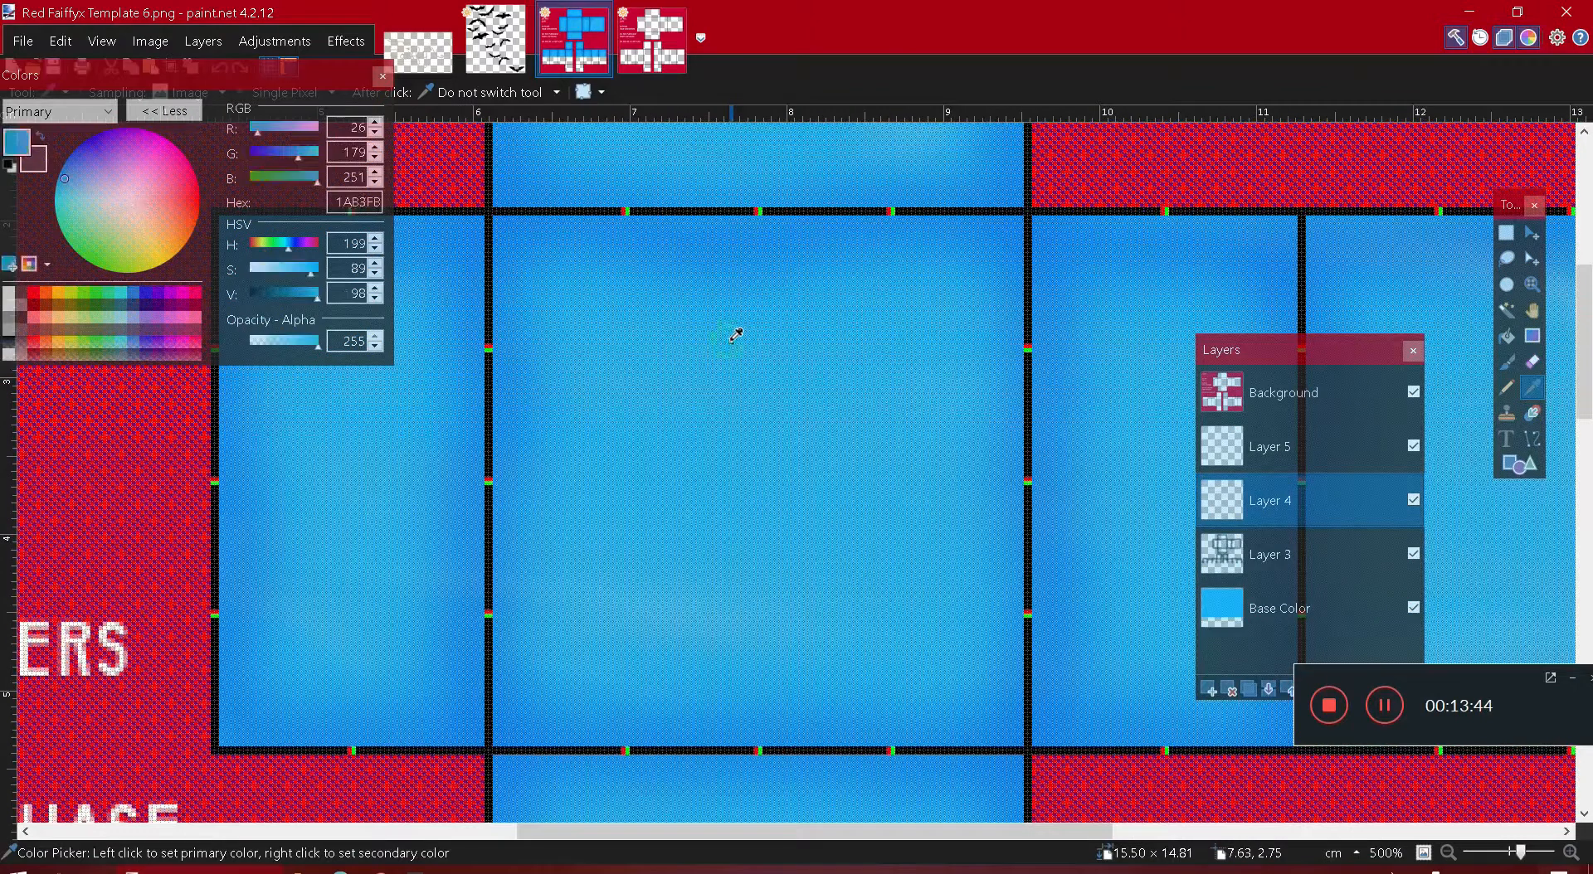
click(652, 42)
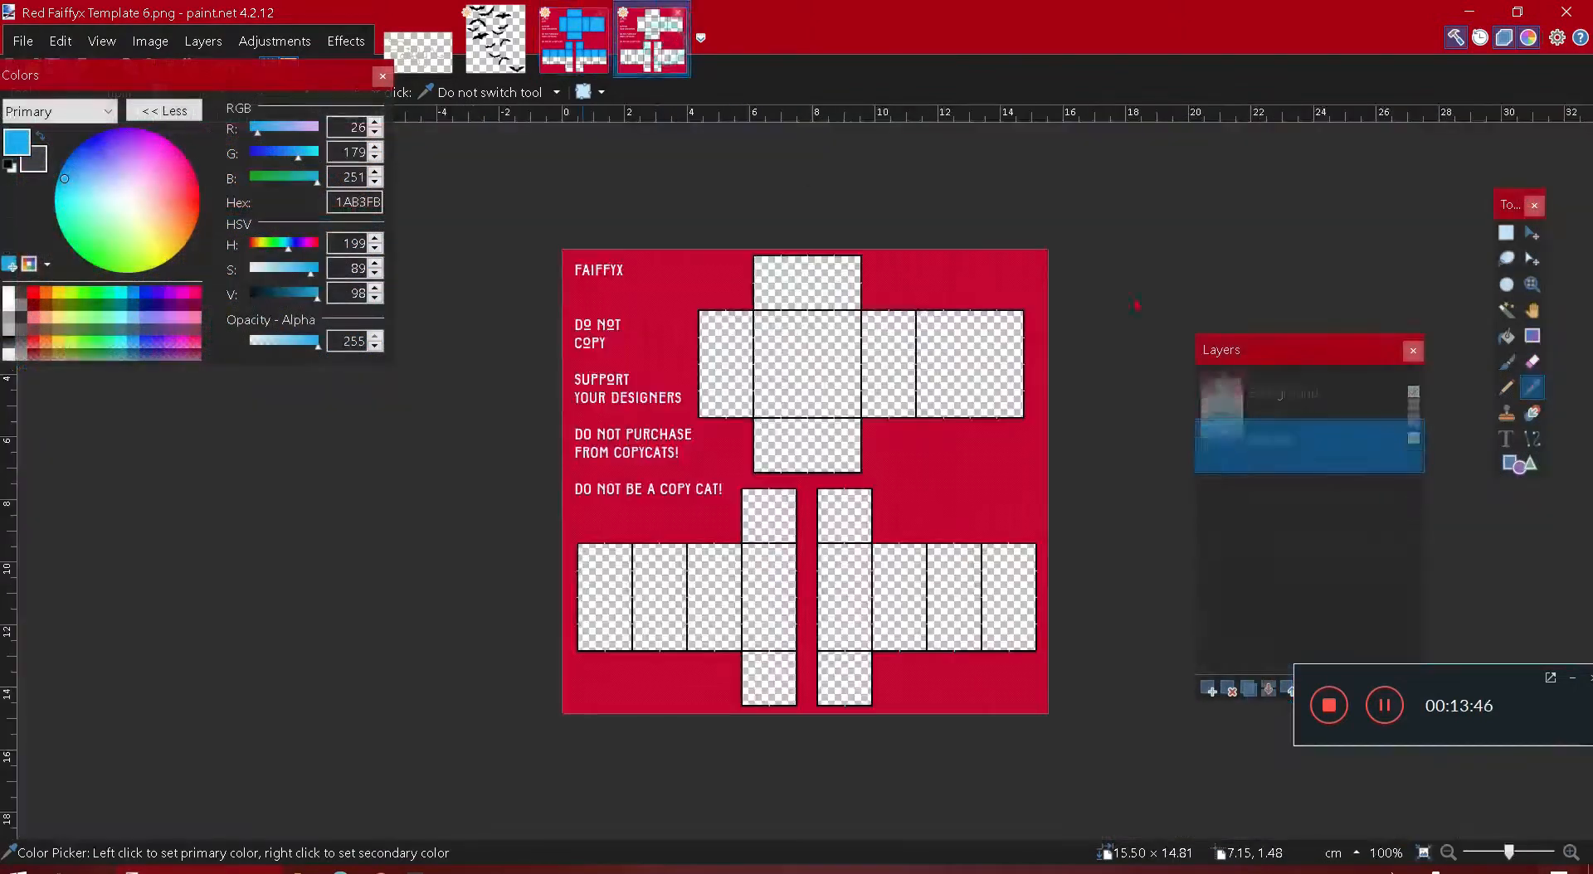
click(1506, 336)
click(813, 356)
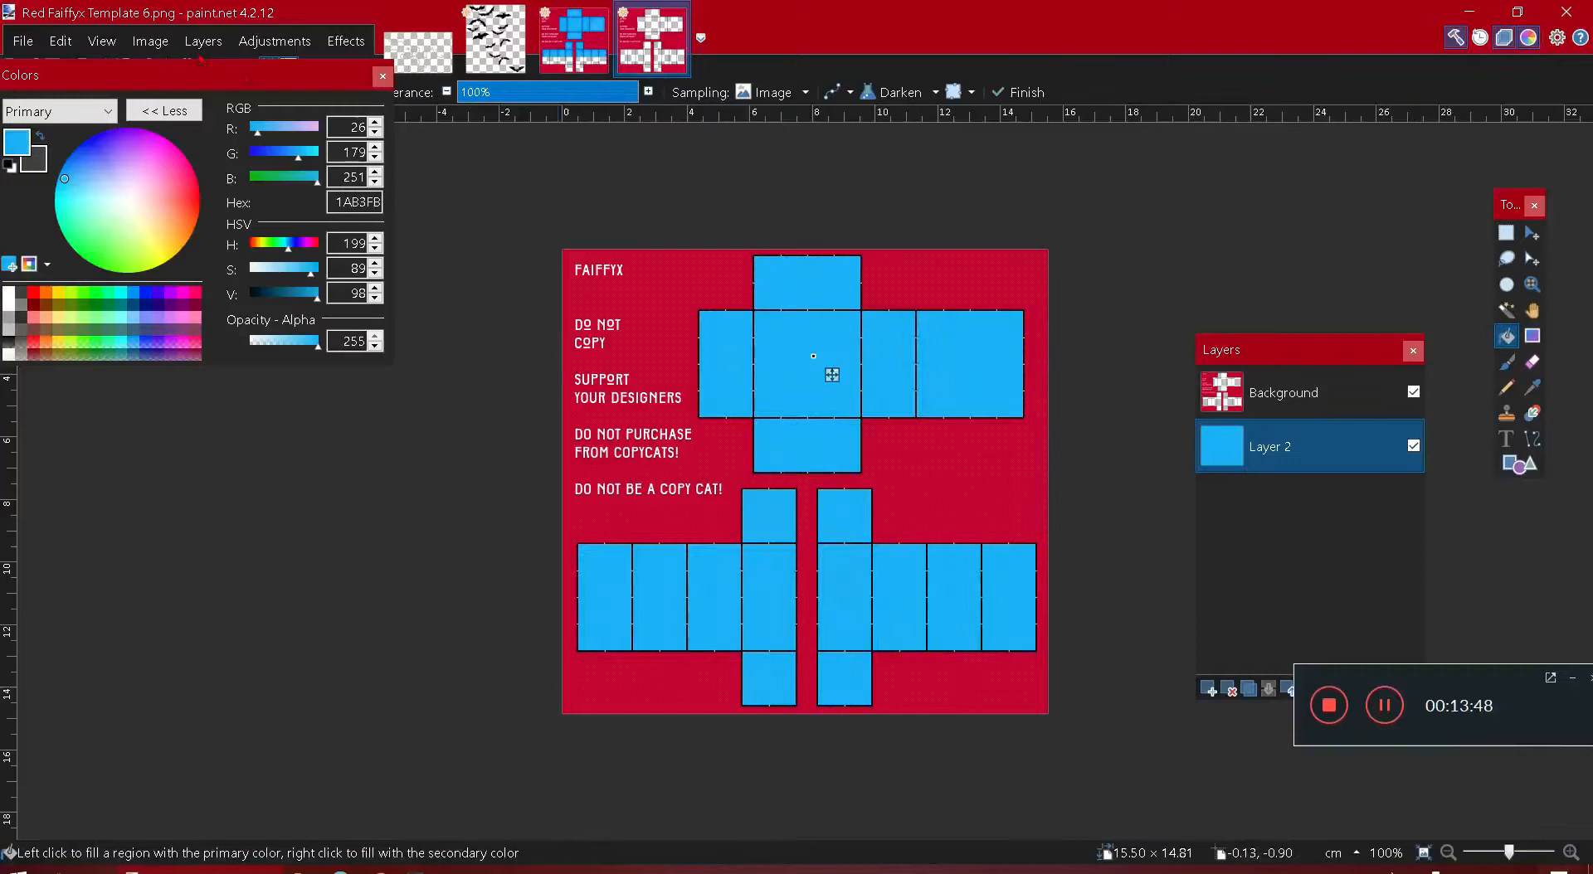
- Cut the blue fill from the lower half of both sleeves and from the lower part of the torso on Layer 2
key(s)
drag(568, 599, 1083, 728)
drag(113, 76, 78, 322)
click(111, 69)
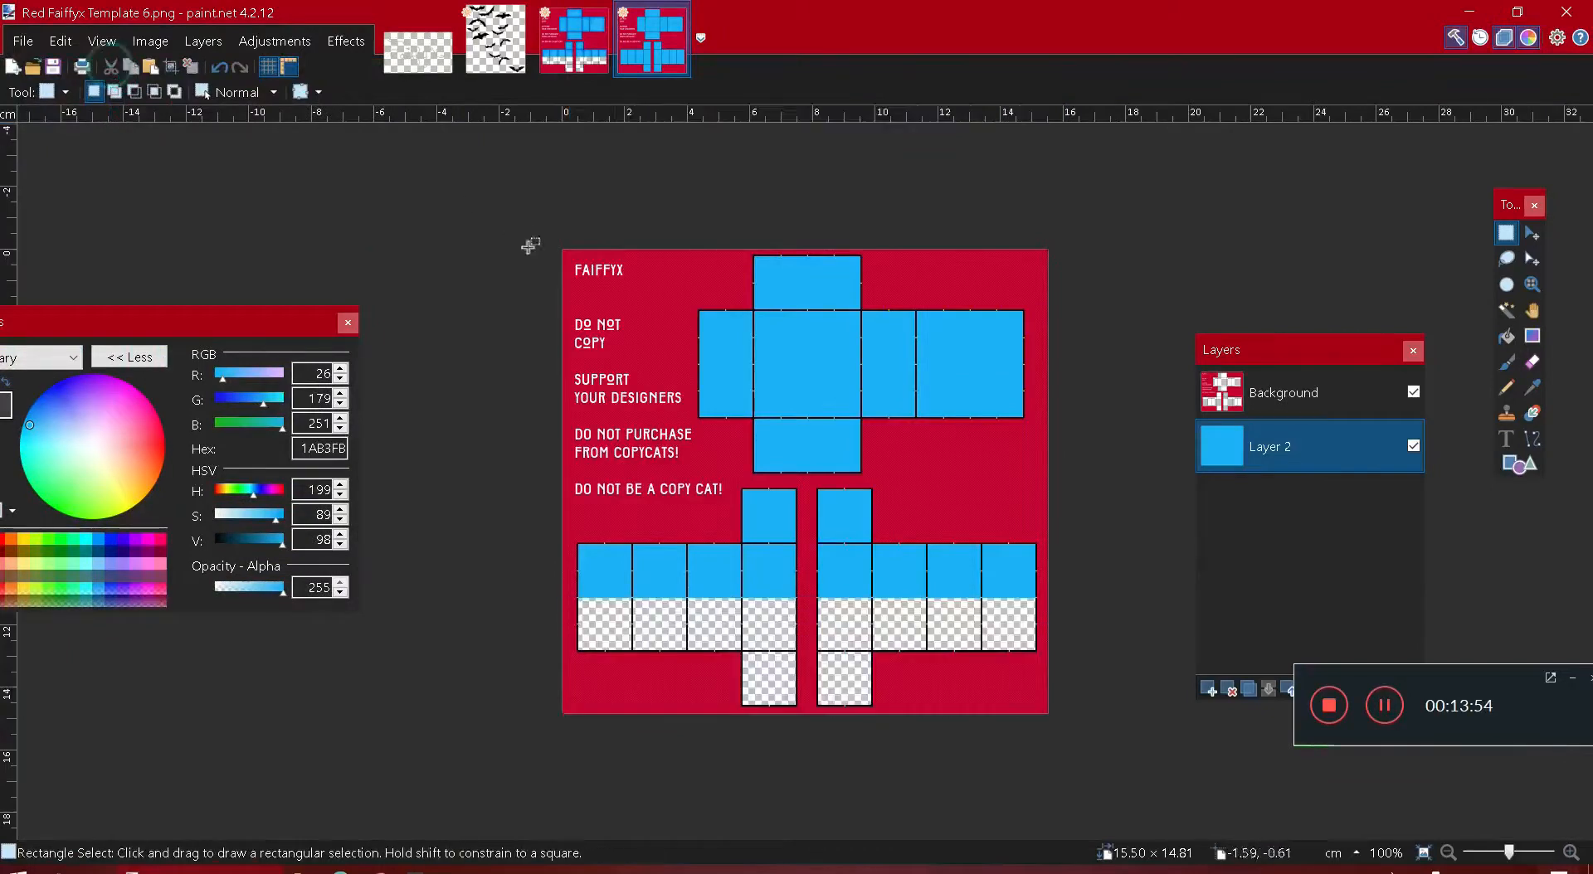
drag(697, 384, 1042, 476)
click(112, 71)
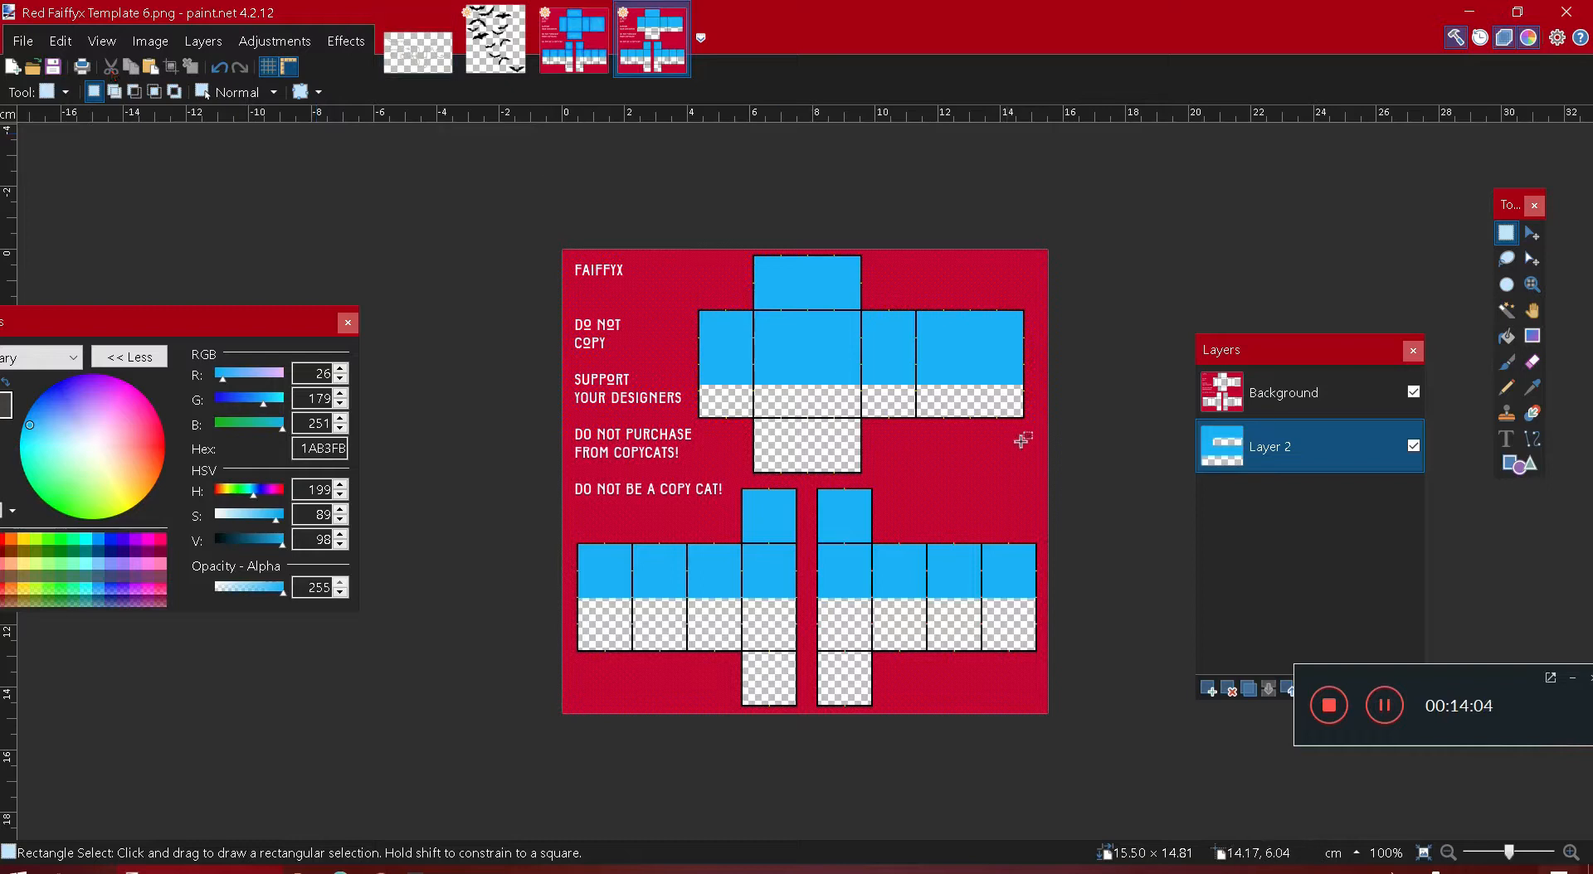
- Add a new layer above Layer 2 and set the Paintbrush to width 13 with black as primary color
scroll(812, 664, up, 3)
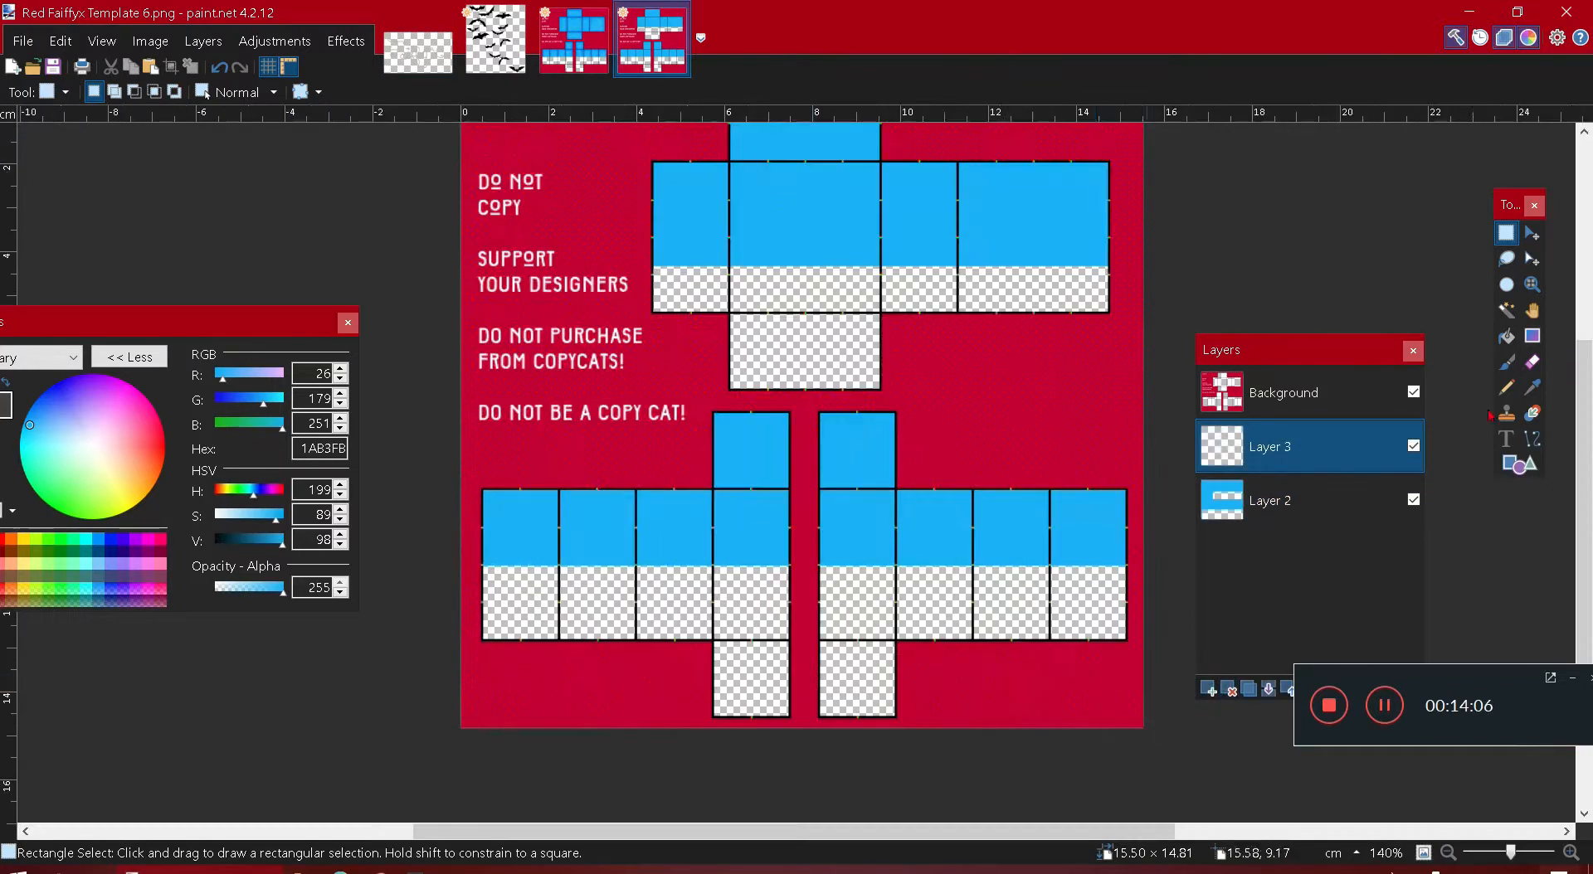
click(1508, 365)
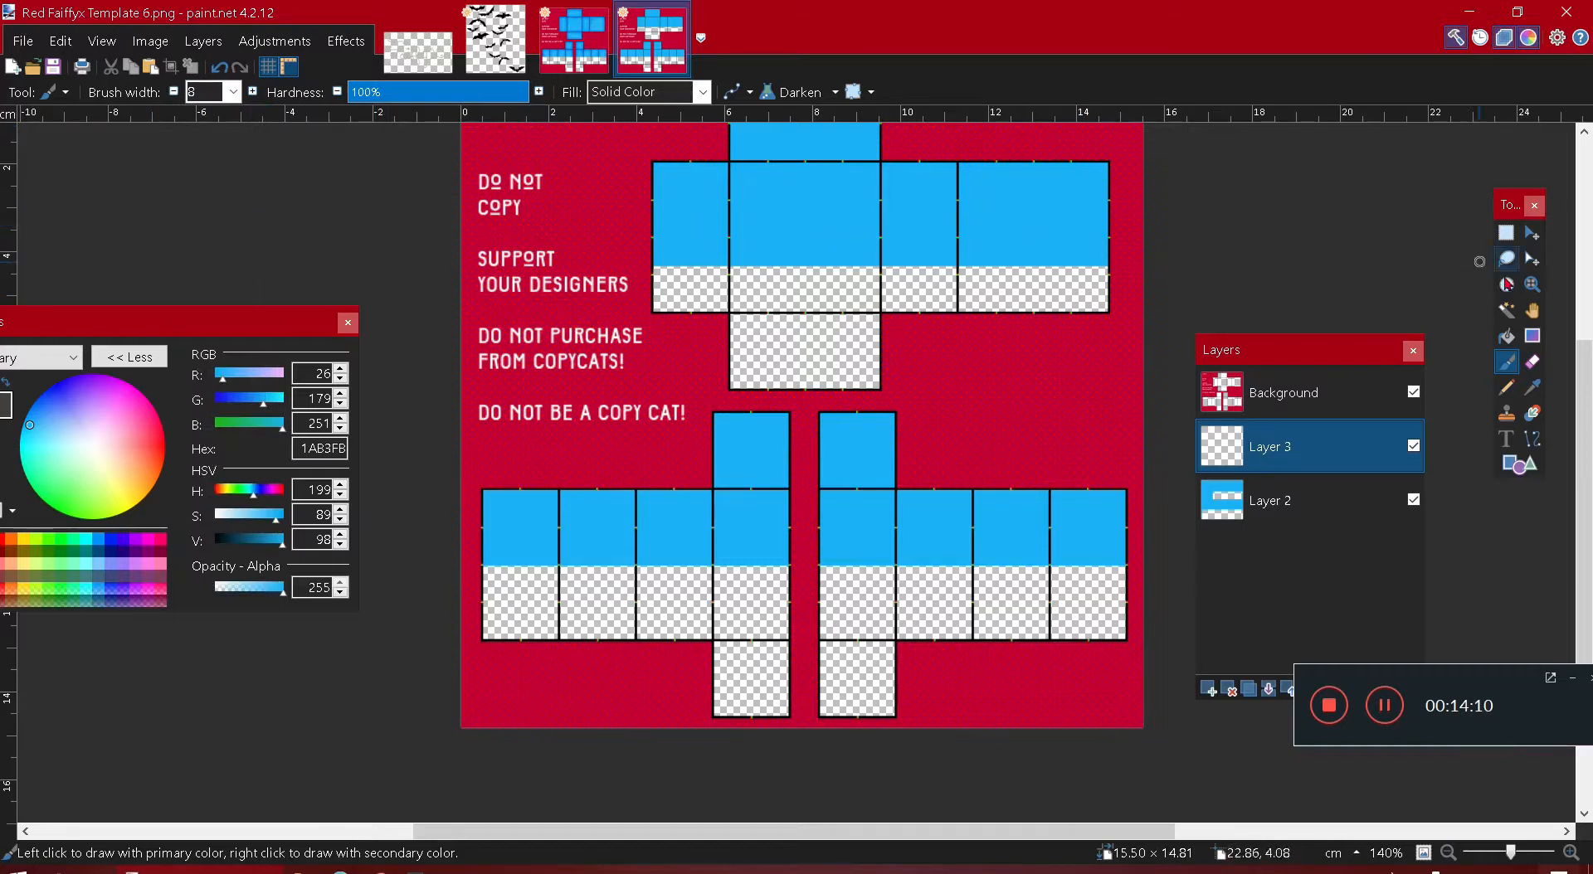
click(234, 93)
click(217, 346)
click(234, 92)
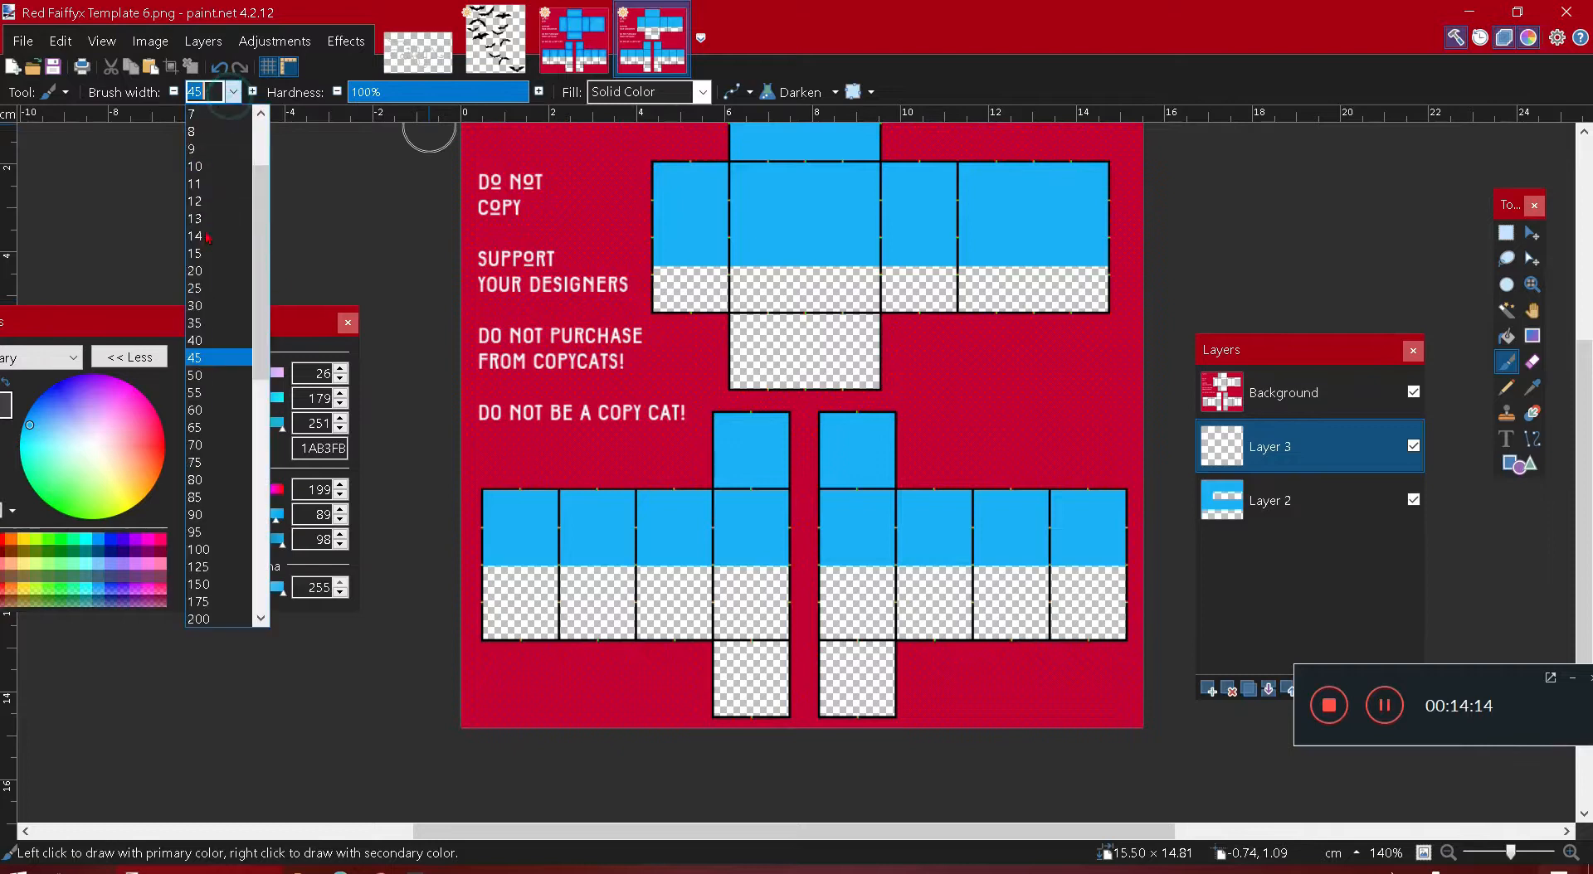
click(201, 236)
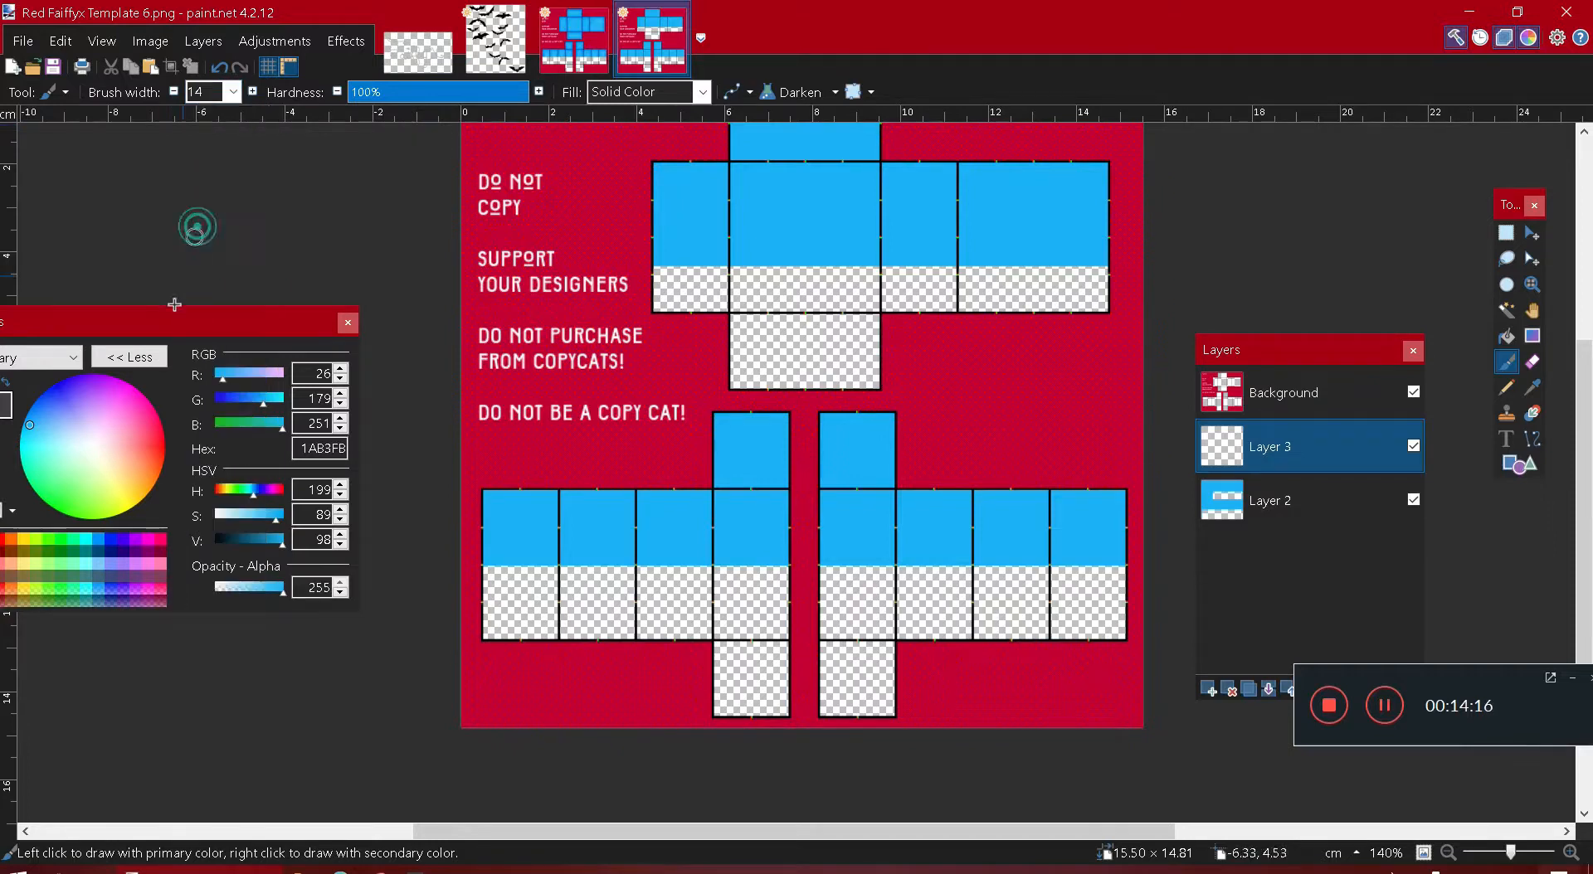
click(233, 92)
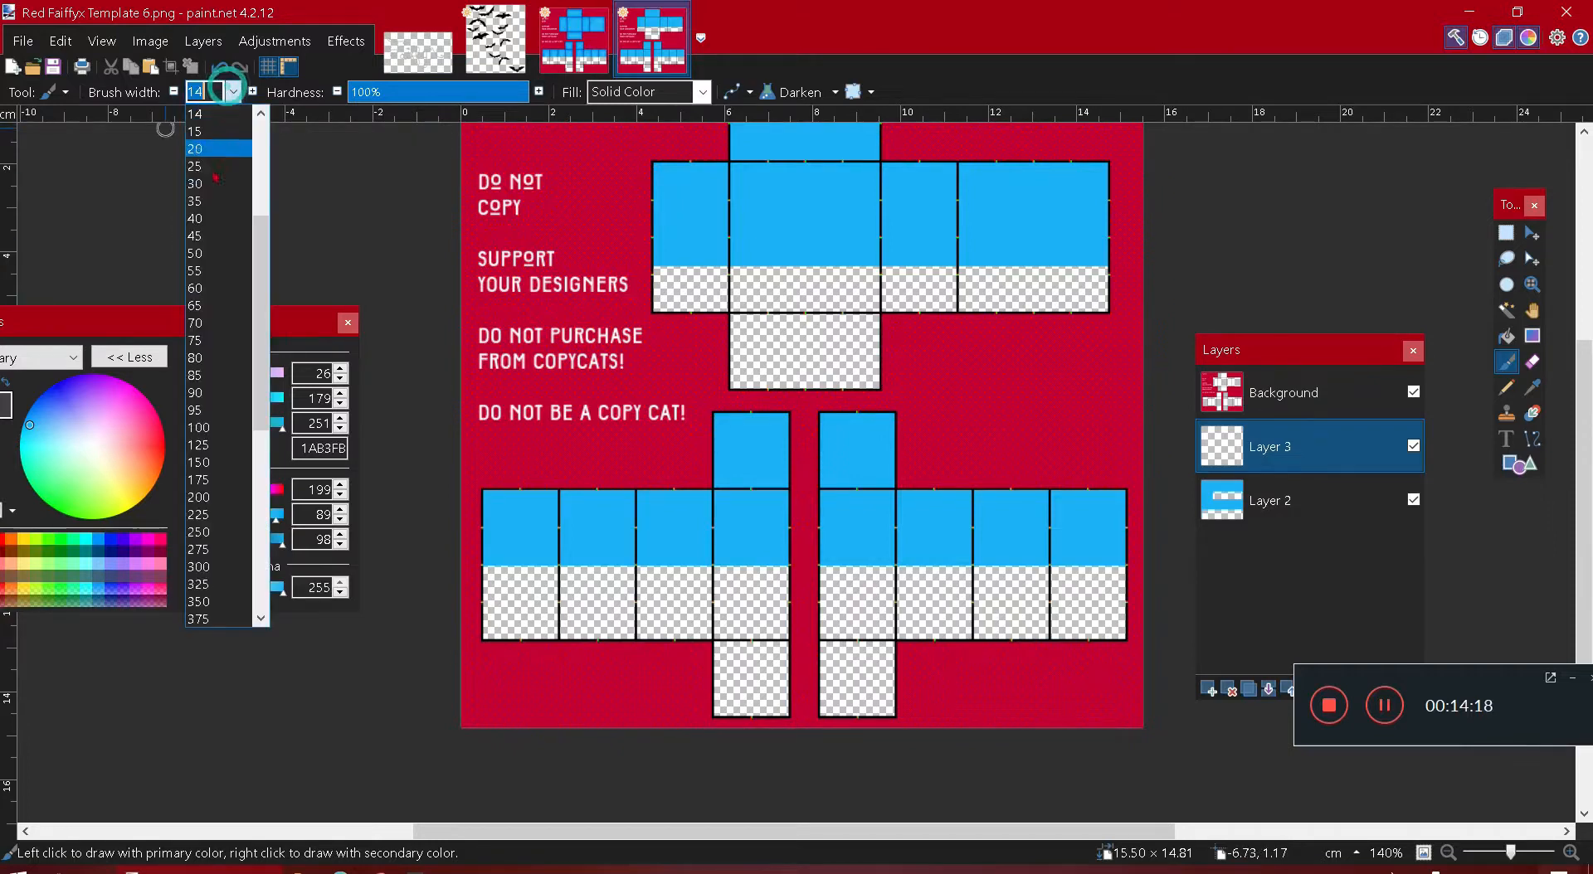
click(114, 242)
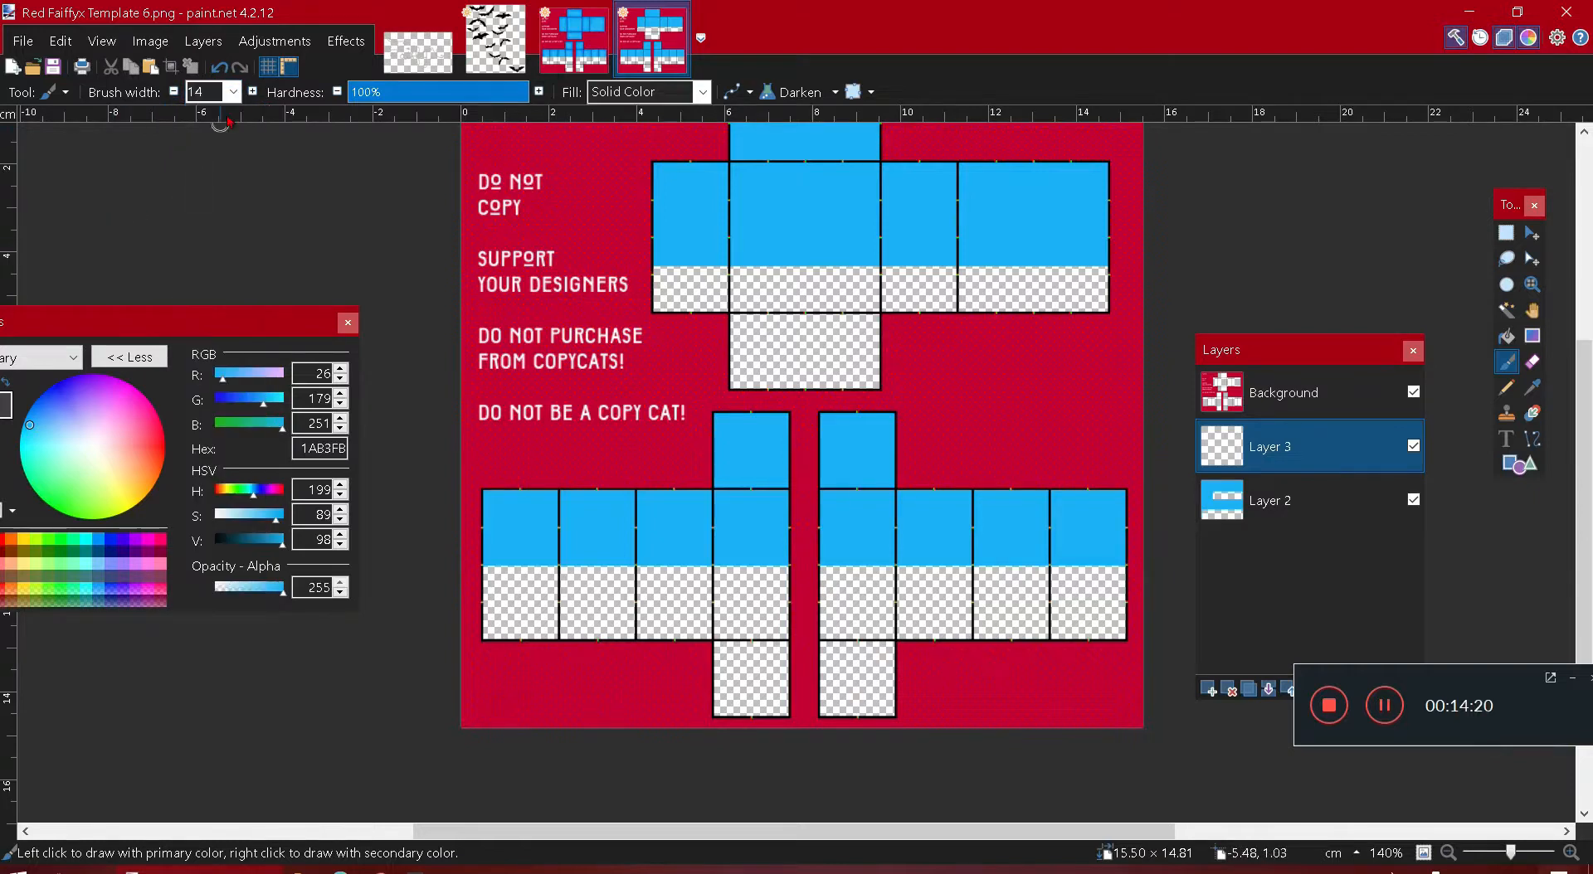
click(233, 92)
drag(263, 228, 249, 213)
click(196, 131)
drag(258, 545, 215, 545)
- Paint wavy black strokes along the torso row's upper edge, its outer sides and the seam left of the central panel
mouse_move(644, 161)
mouse_down()
mouse_move(649, 253)
mouse_move(726, 169)
mouse_move(773, 165)
mouse_move(1110, 165)
mouse_move(1105, 249)
mouse_up()
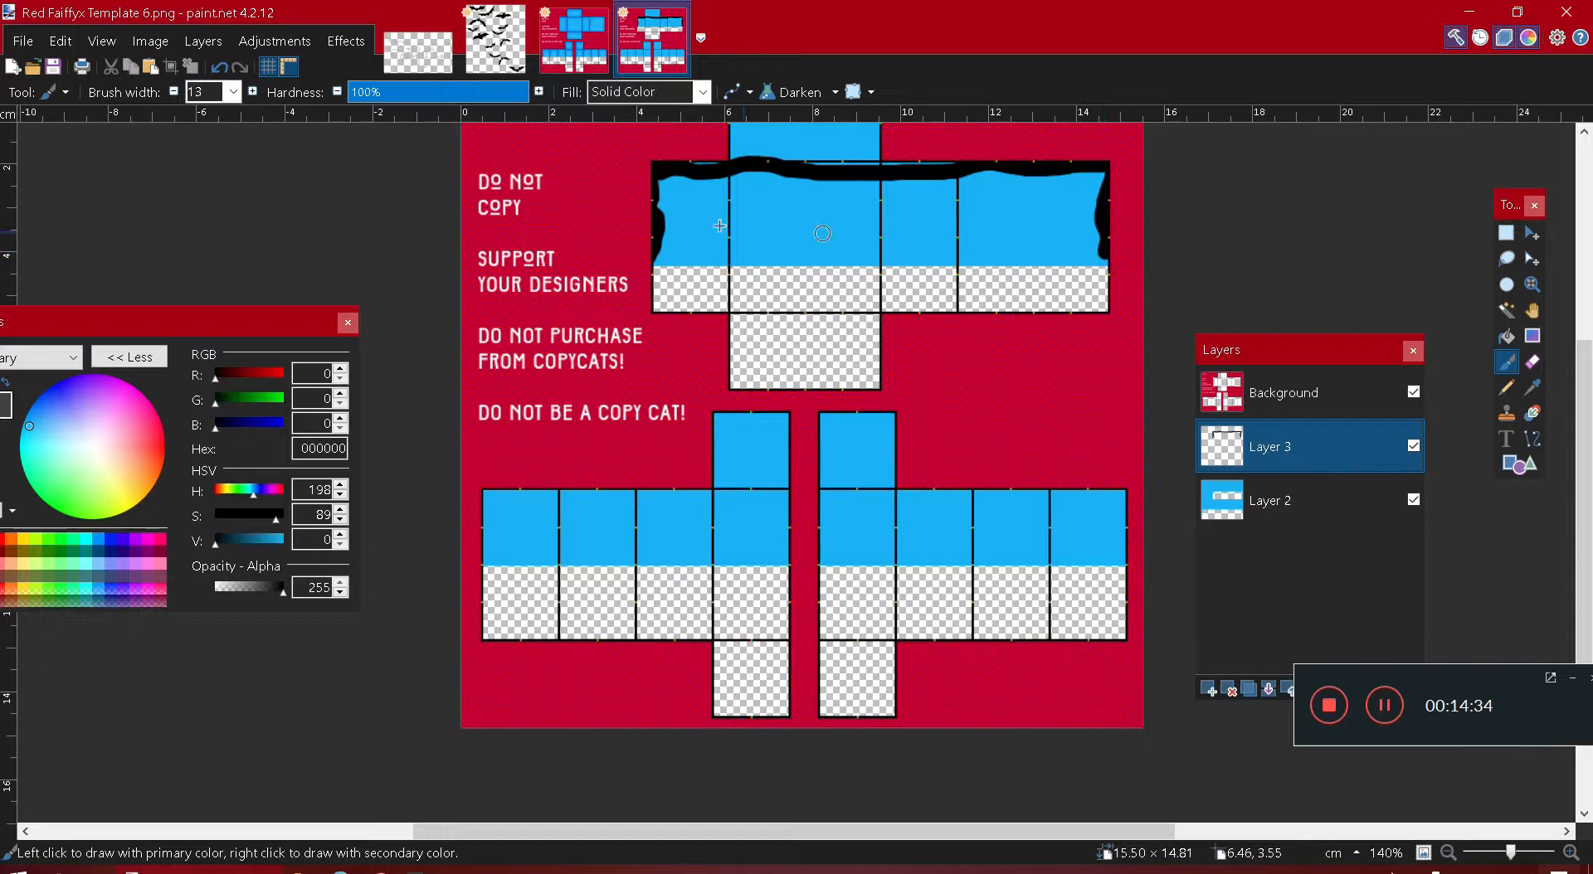
drag(658, 255, 755, 255)
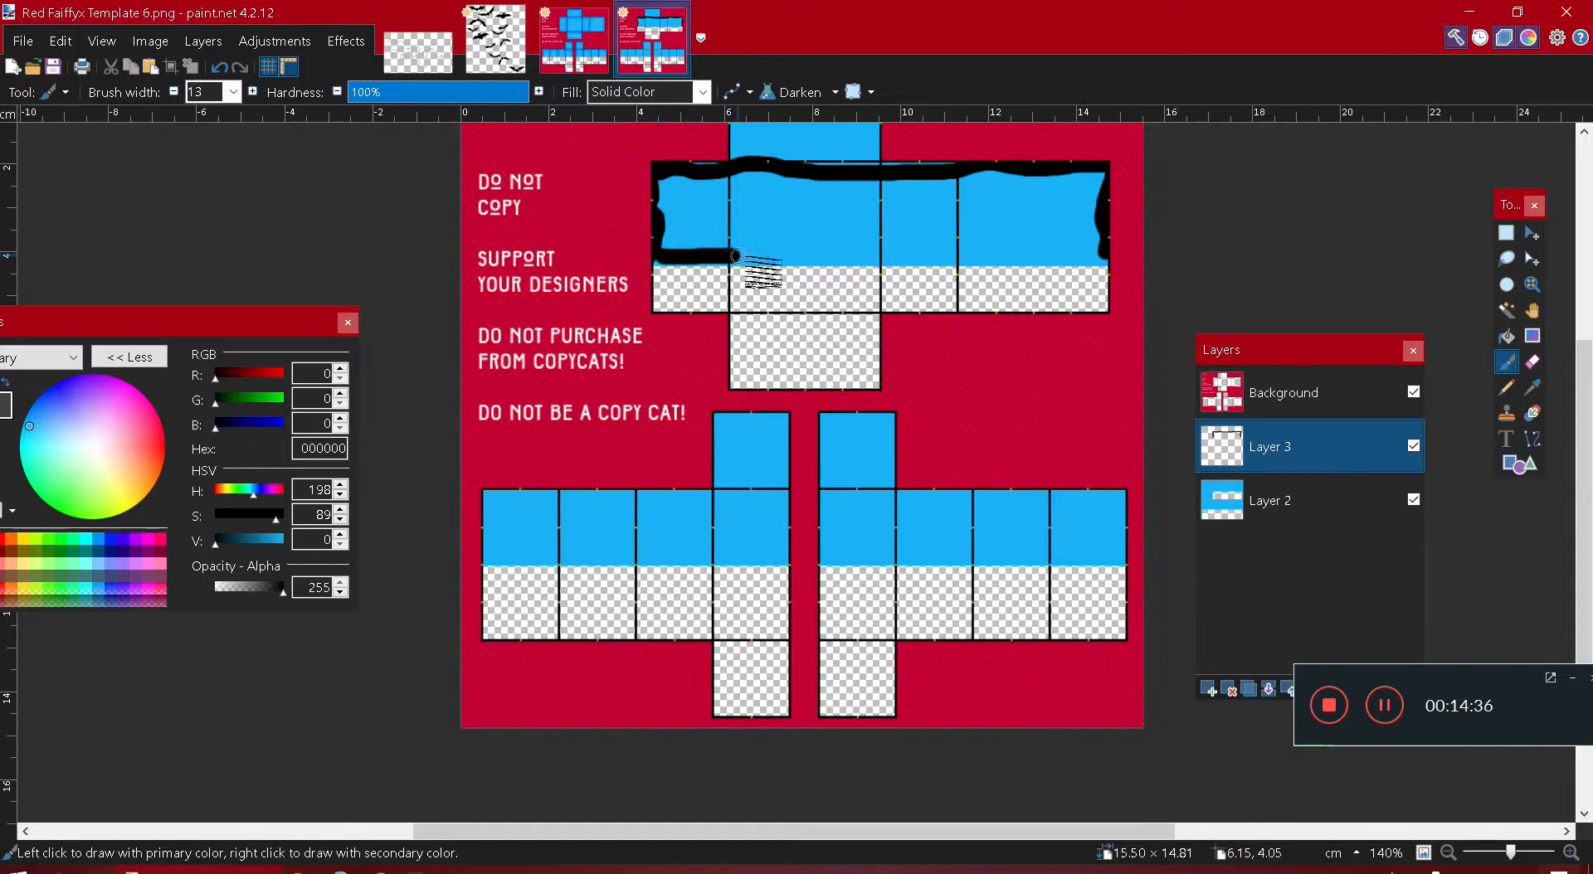
click(220, 68)
drag(732, 176, 727, 253)
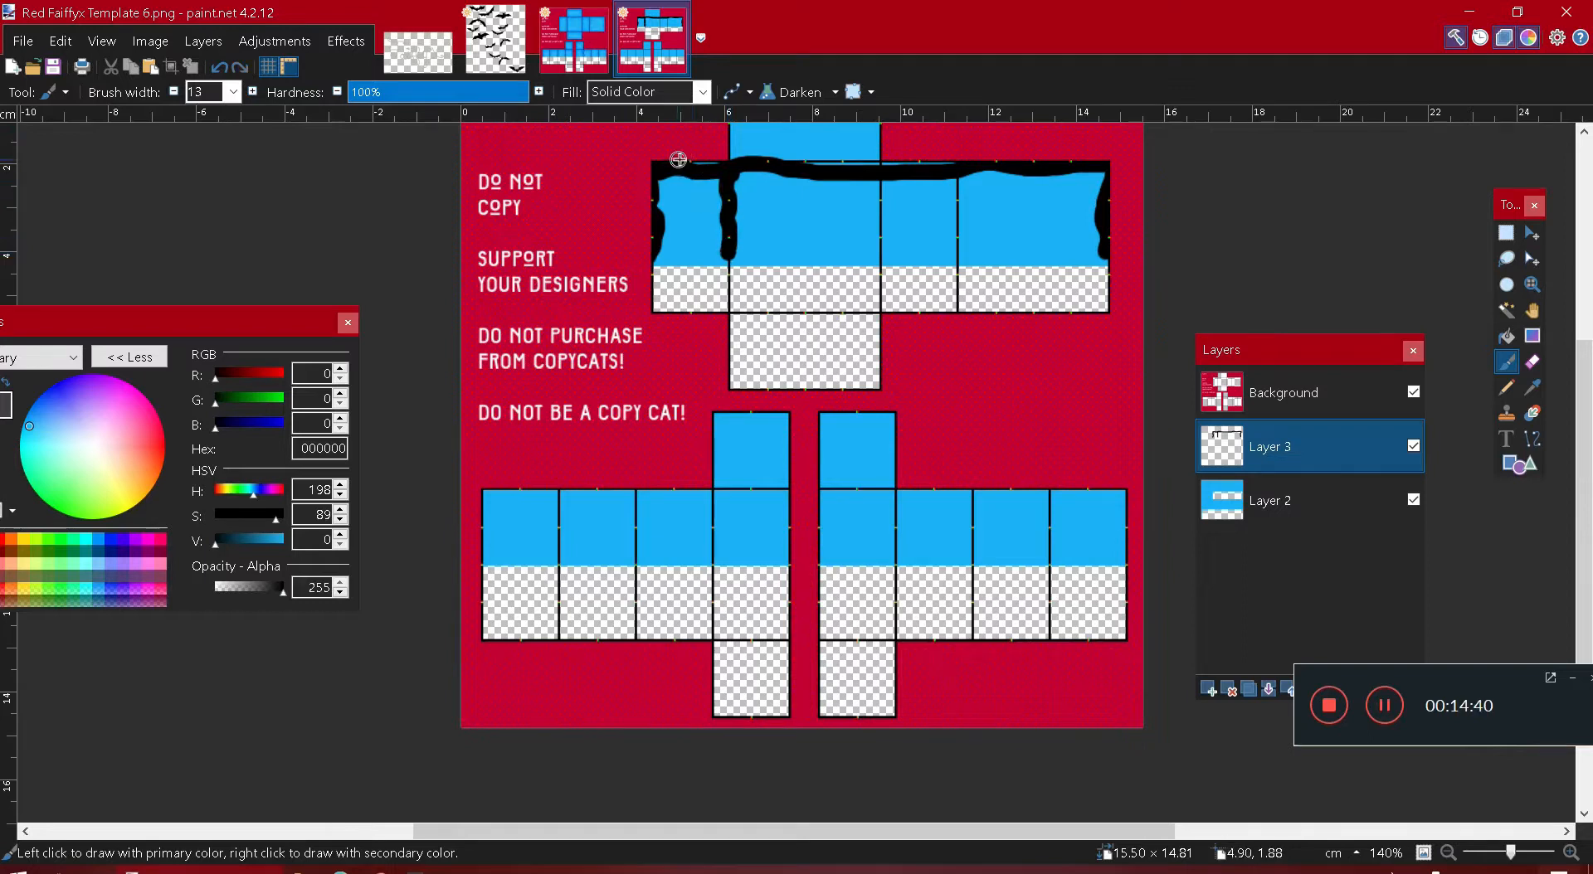
- Outline the panel above the torso in black and paint over the remaining vertical seams of the torso row
scroll(714, 161, up, 3)
drag(730, 282, 728, 366)
mouse_move(739, 283)
mouse_down()
mouse_move(874, 289)
mouse_move(883, 460)
mouse_up()
mouse_move(806, 366)
mouse_down()
mouse_move(951, 359)
mouse_move(854, 362)
mouse_up()
click(950, 357)
drag(950, 357, 956, 458)
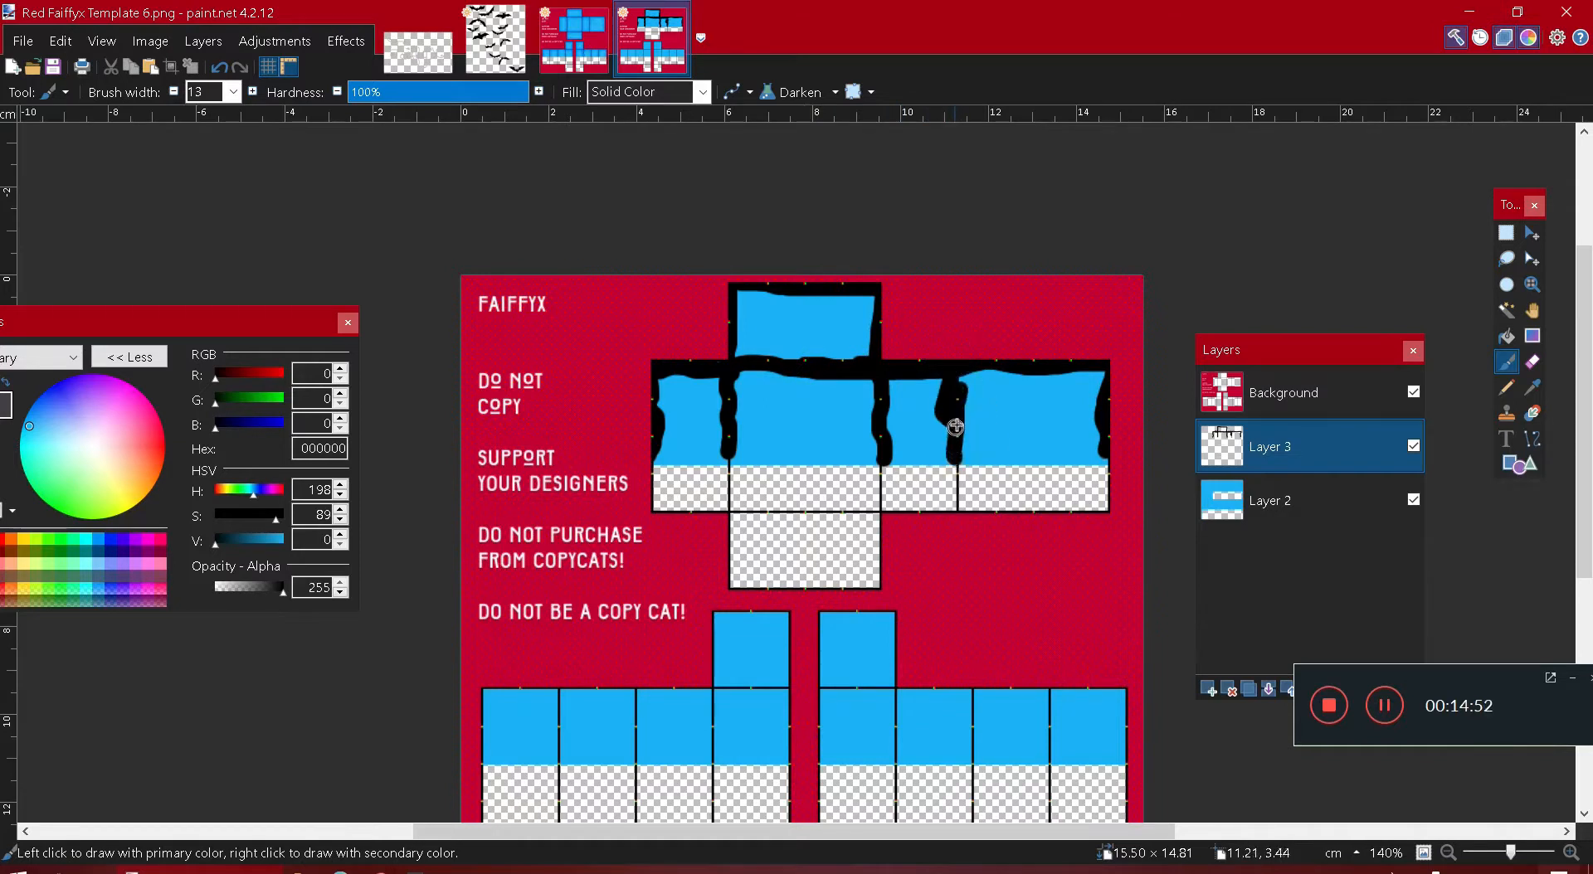
drag(1109, 366, 1109, 450)
scroll(1034, 430, down, 3)
drag(729, 343, 729, 358)
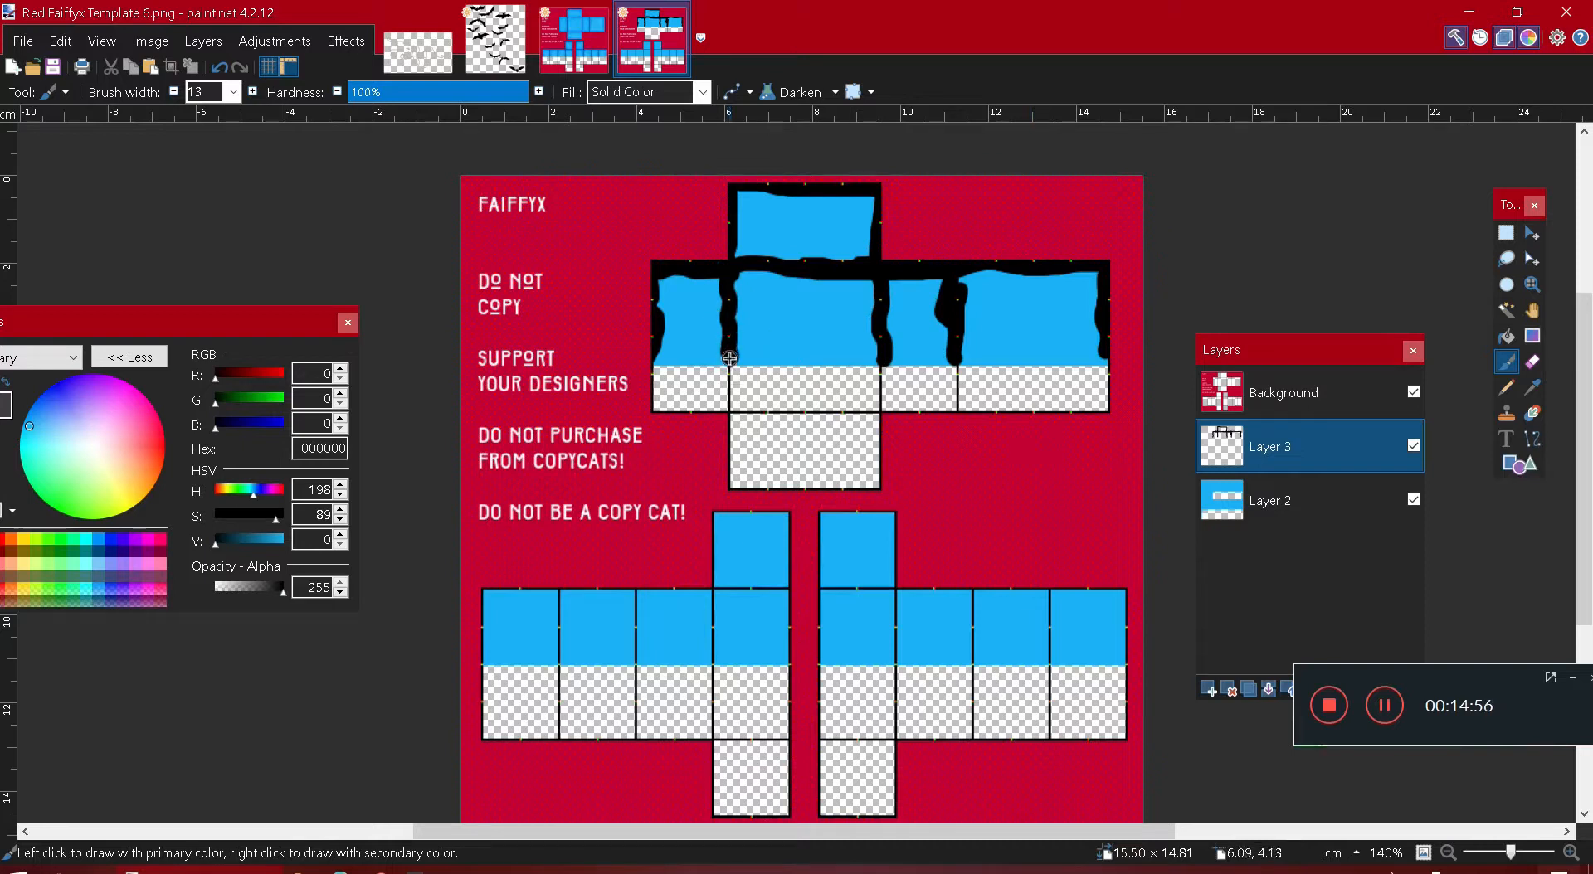
- Outline the left sleeve's blue panels with black brush strokes along their upper edges and vertical seams, including its cap panel
scroll(840, 362, down, 6)
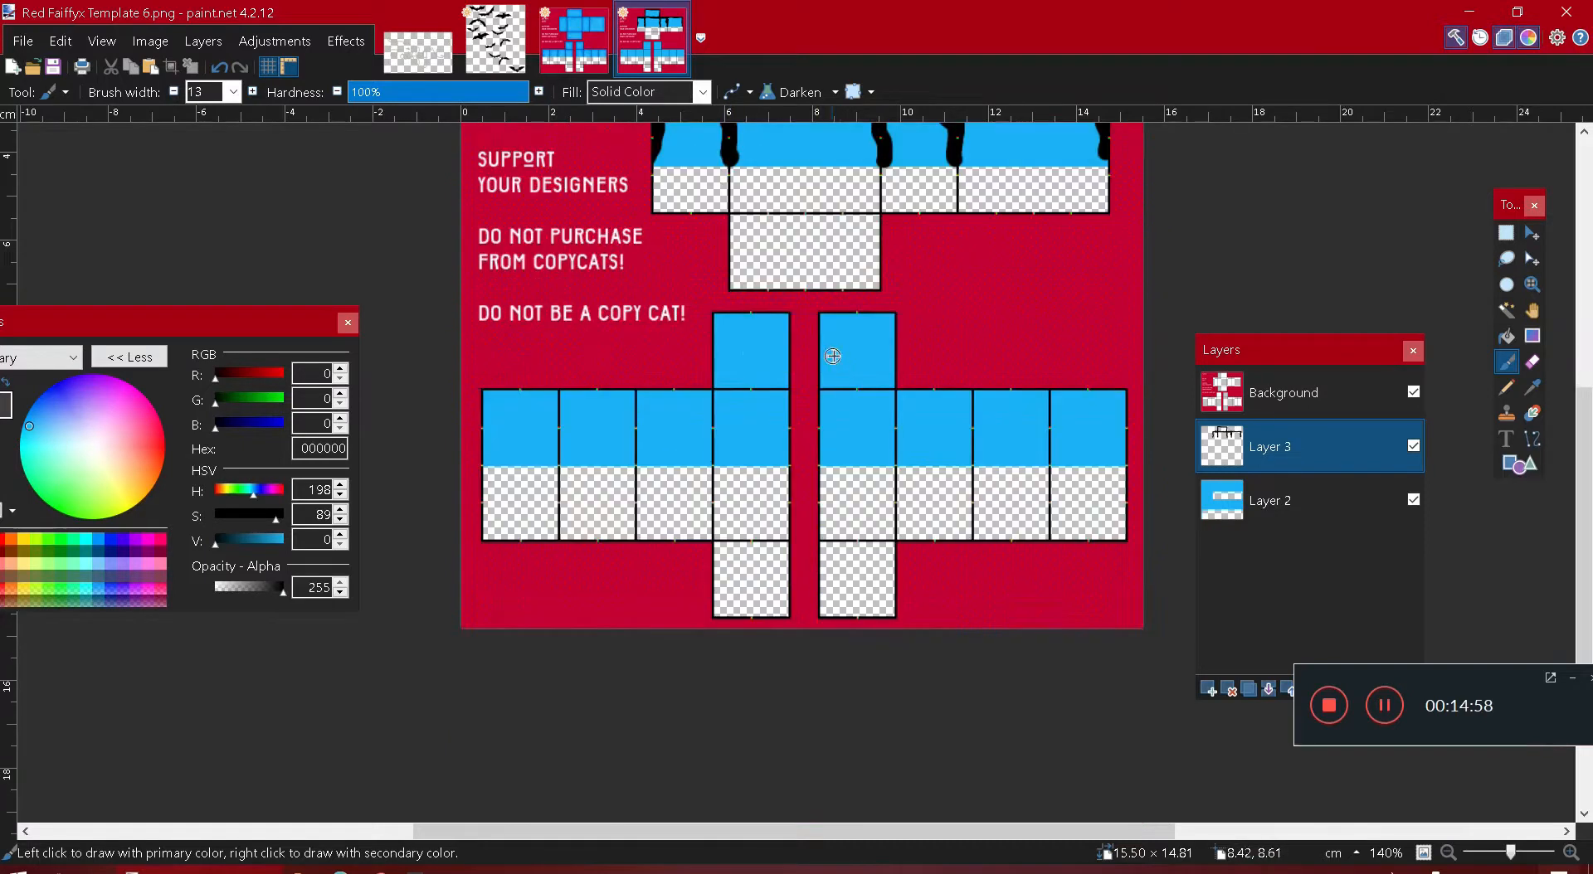
drag(715, 320, 710, 456)
drag(723, 395, 768, 389)
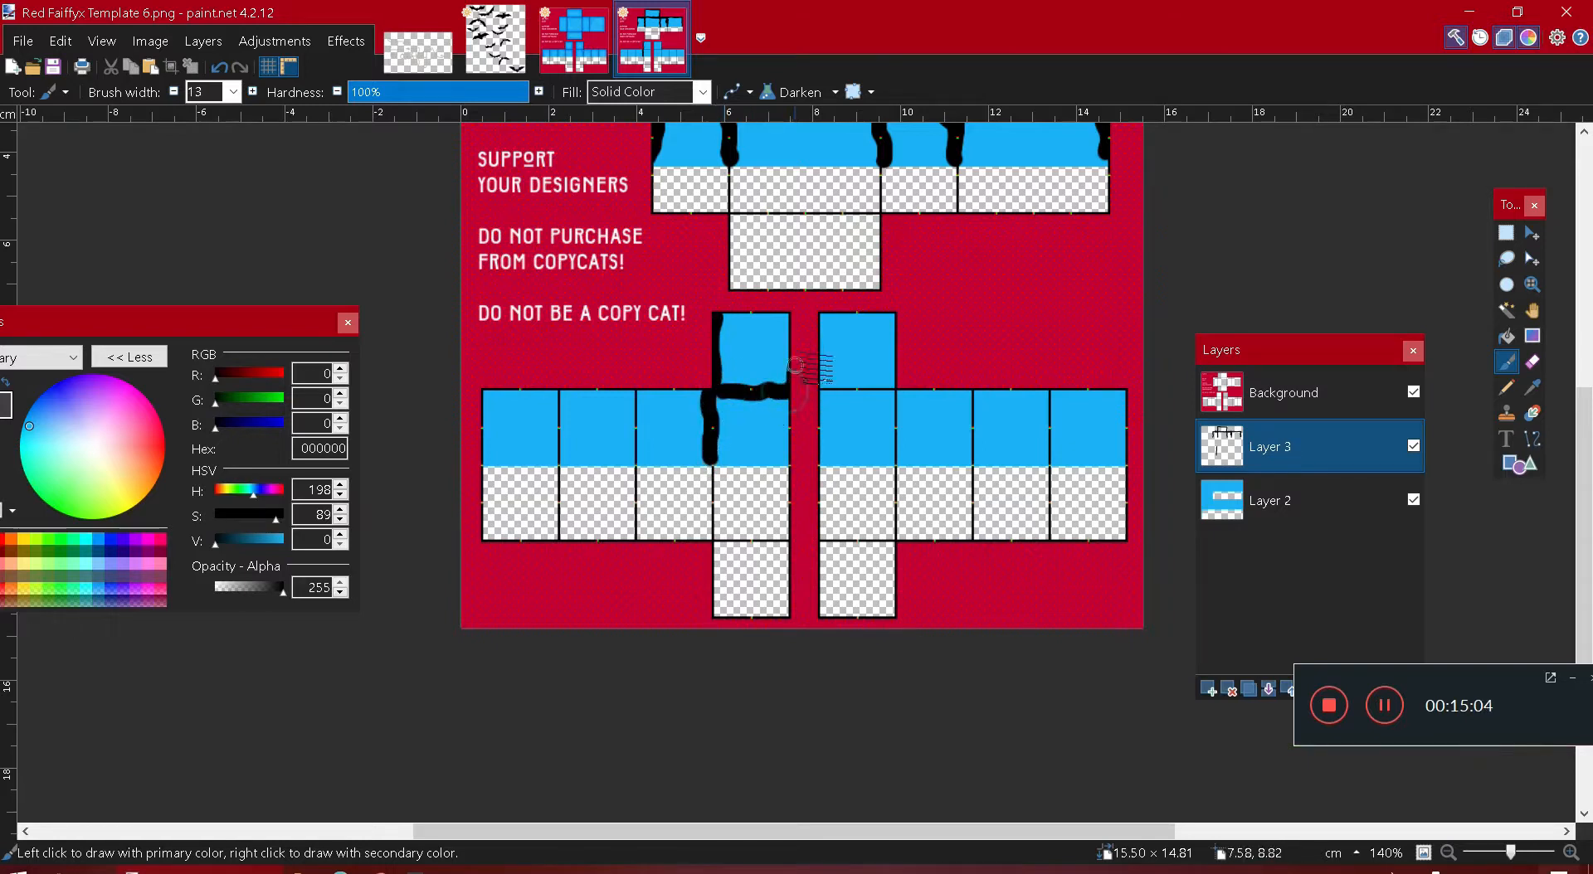
drag(783, 316, 784, 372)
drag(720, 321, 778, 326)
mouse_move(707, 393)
mouse_down()
mouse_move(637, 394)
mouse_move(638, 452)
mouse_up()
mouse_move(636, 399)
mouse_down()
mouse_move(565, 390)
mouse_move(555, 462)
mouse_move(561, 392)
mouse_move(485, 395)
mouse_move(487, 469)
mouse_up()
drag(786, 389, 784, 434)
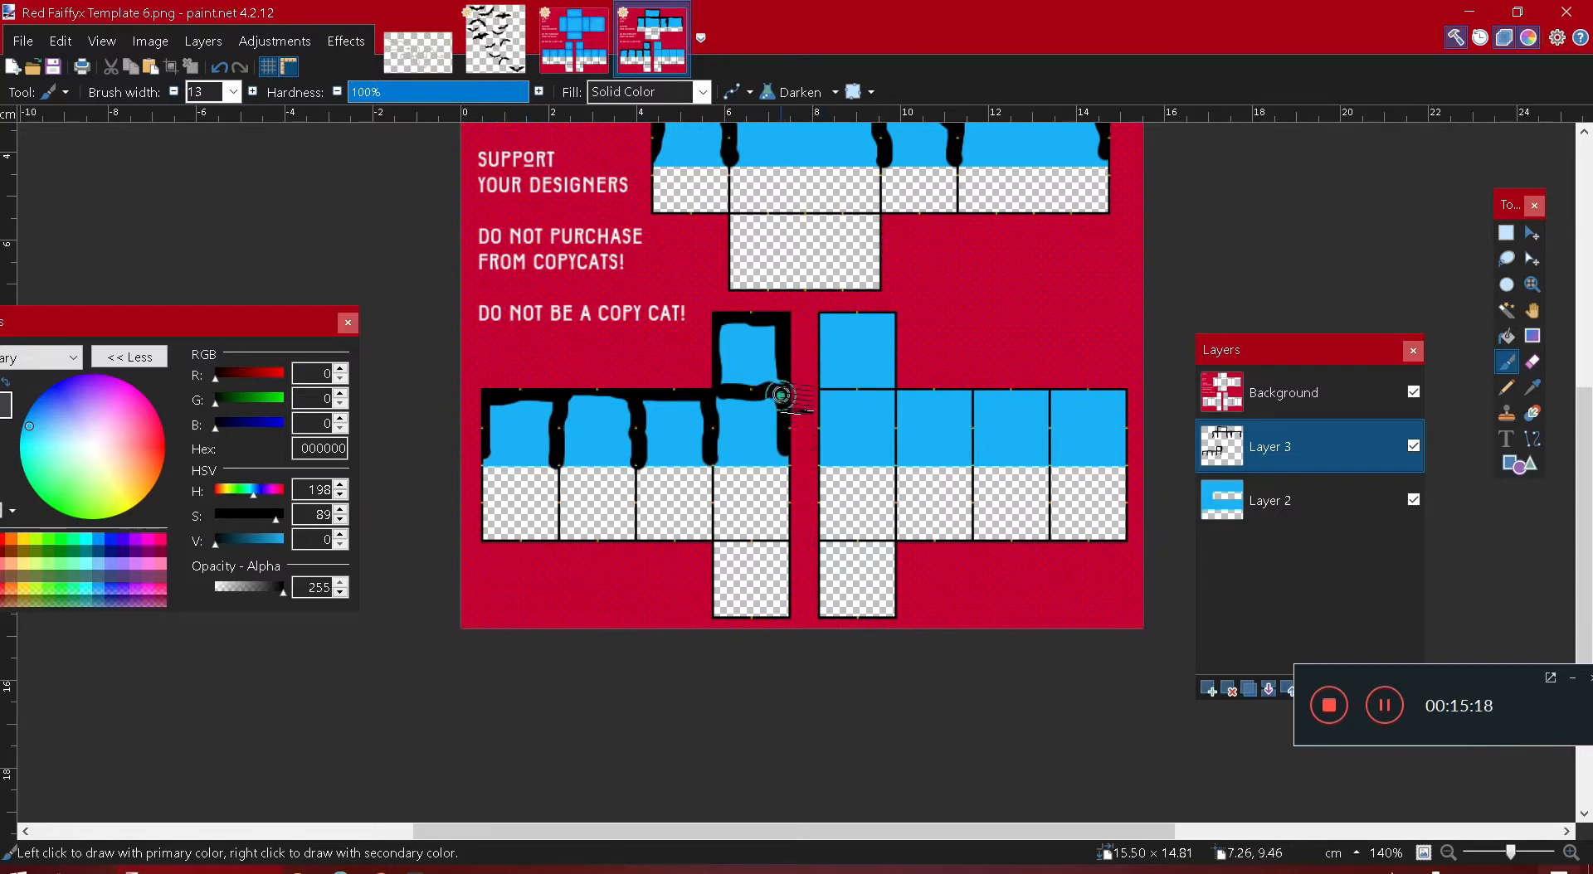
- Outline the right sleeve's cap panel, upper edge and vertical seams with black brush strokes
drag(821, 317, 819, 457)
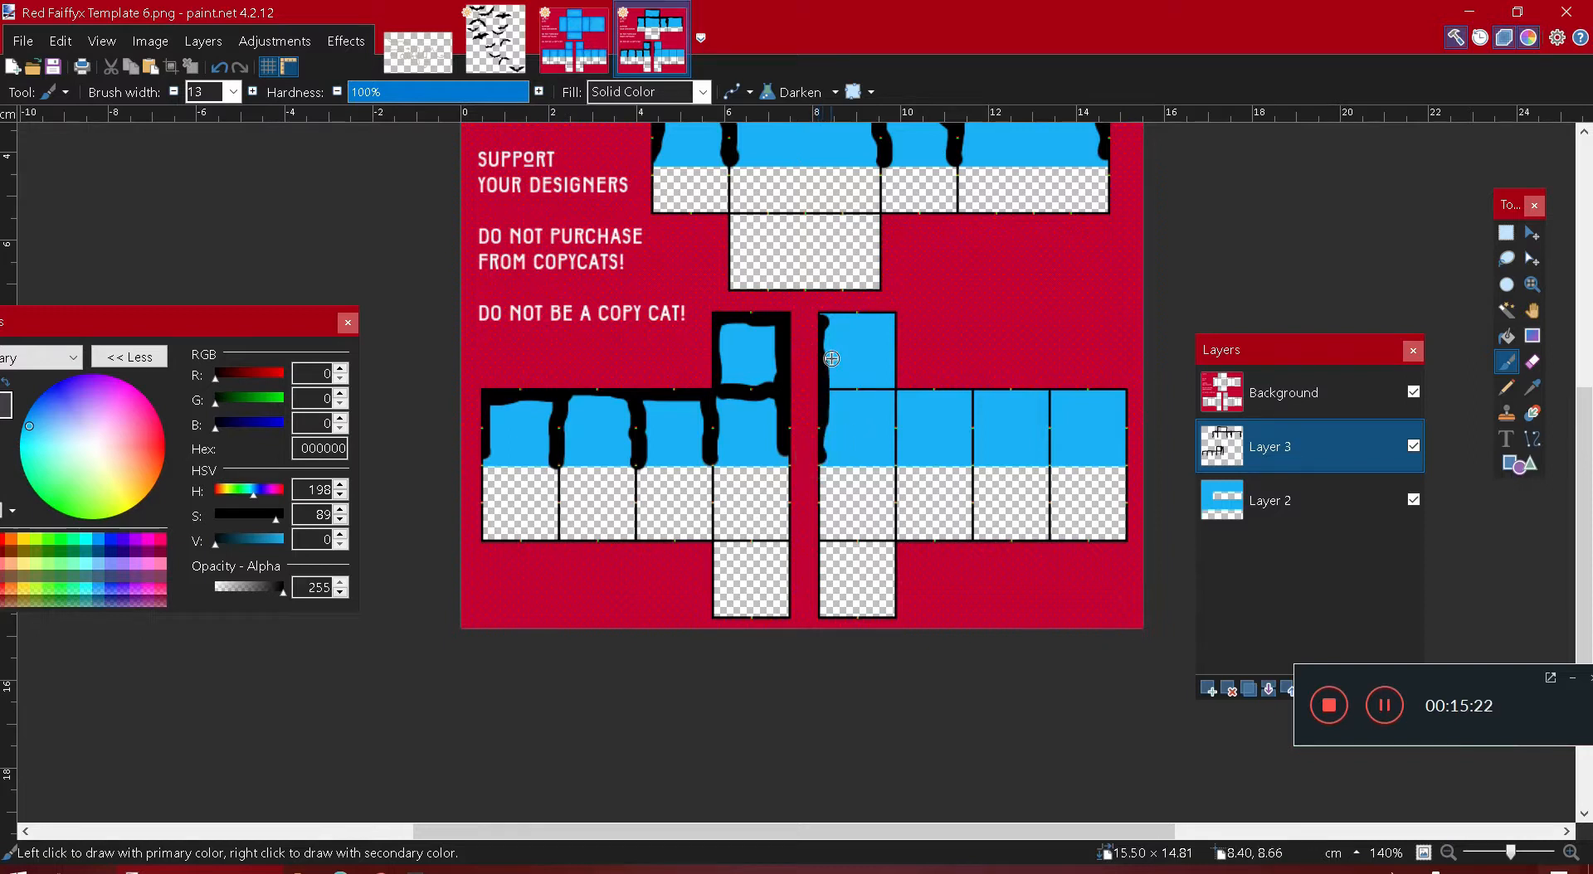
mouse_move(827, 388)
mouse_down()
mouse_move(895, 391)
mouse_move(896, 312)
mouse_move(821, 317)
mouse_move(862, 312)
mouse_up()
drag(892, 384, 896, 458)
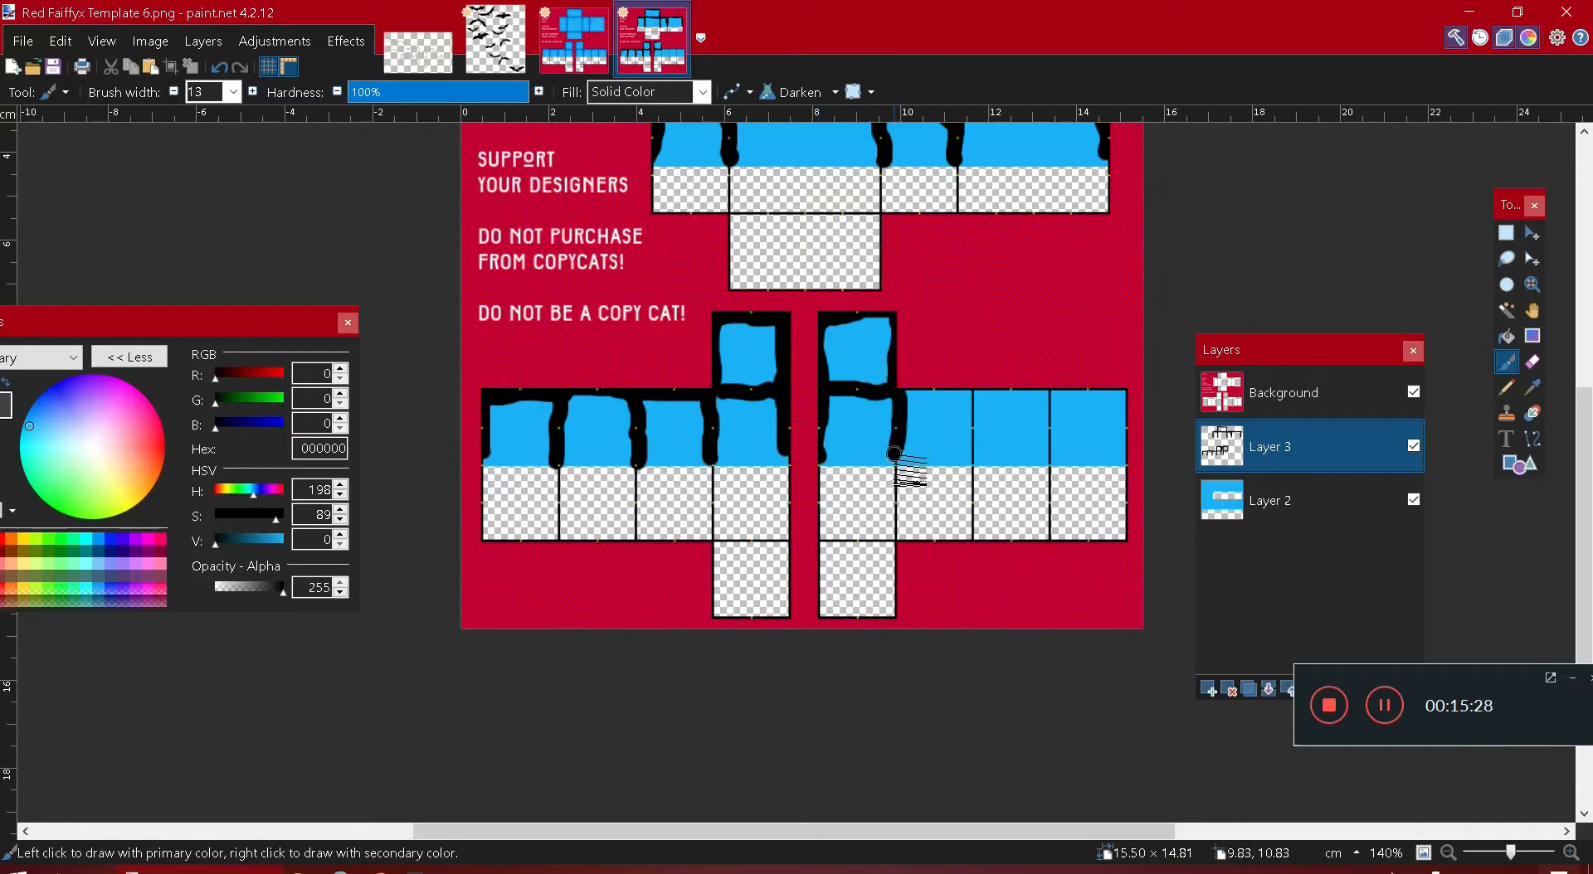
mouse_move(910, 389)
mouse_down()
mouse_move(985, 391)
mouse_move(974, 452)
mouse_up()
mouse_move(983, 392)
mouse_down()
mouse_move(1055, 390)
mouse_move(1050, 456)
mouse_up()
mouse_move(1051, 390)
mouse_down()
mouse_move(1116, 395)
mouse_move(1125, 421)
mouse_up()
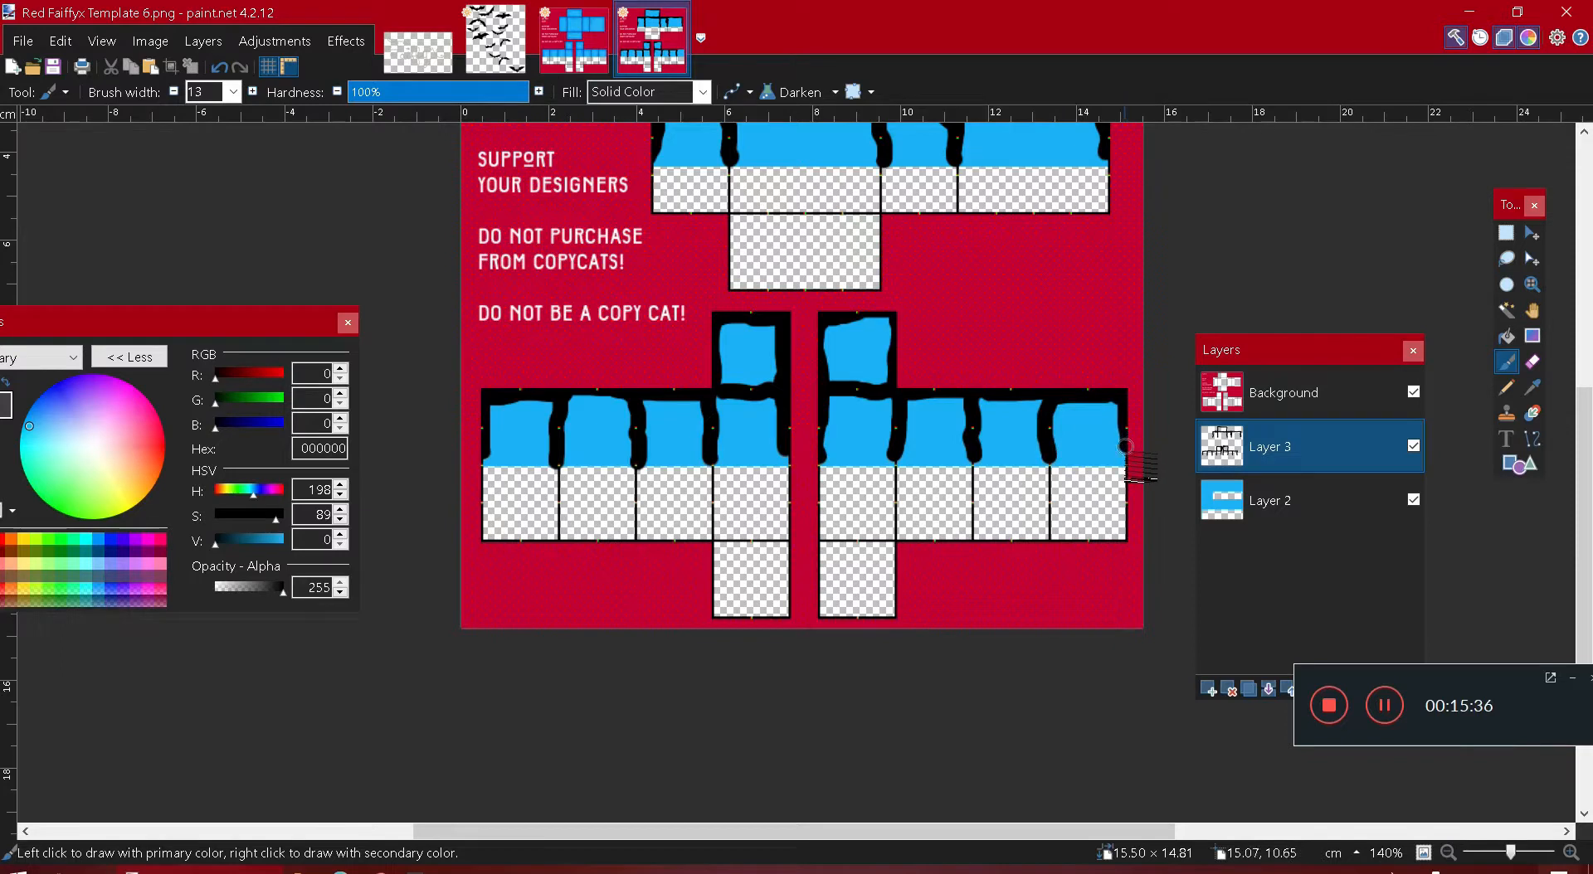
- Set the primary color to the off-white FEFFF7 and the brush width to 2
scroll(722, 298, up, 3)
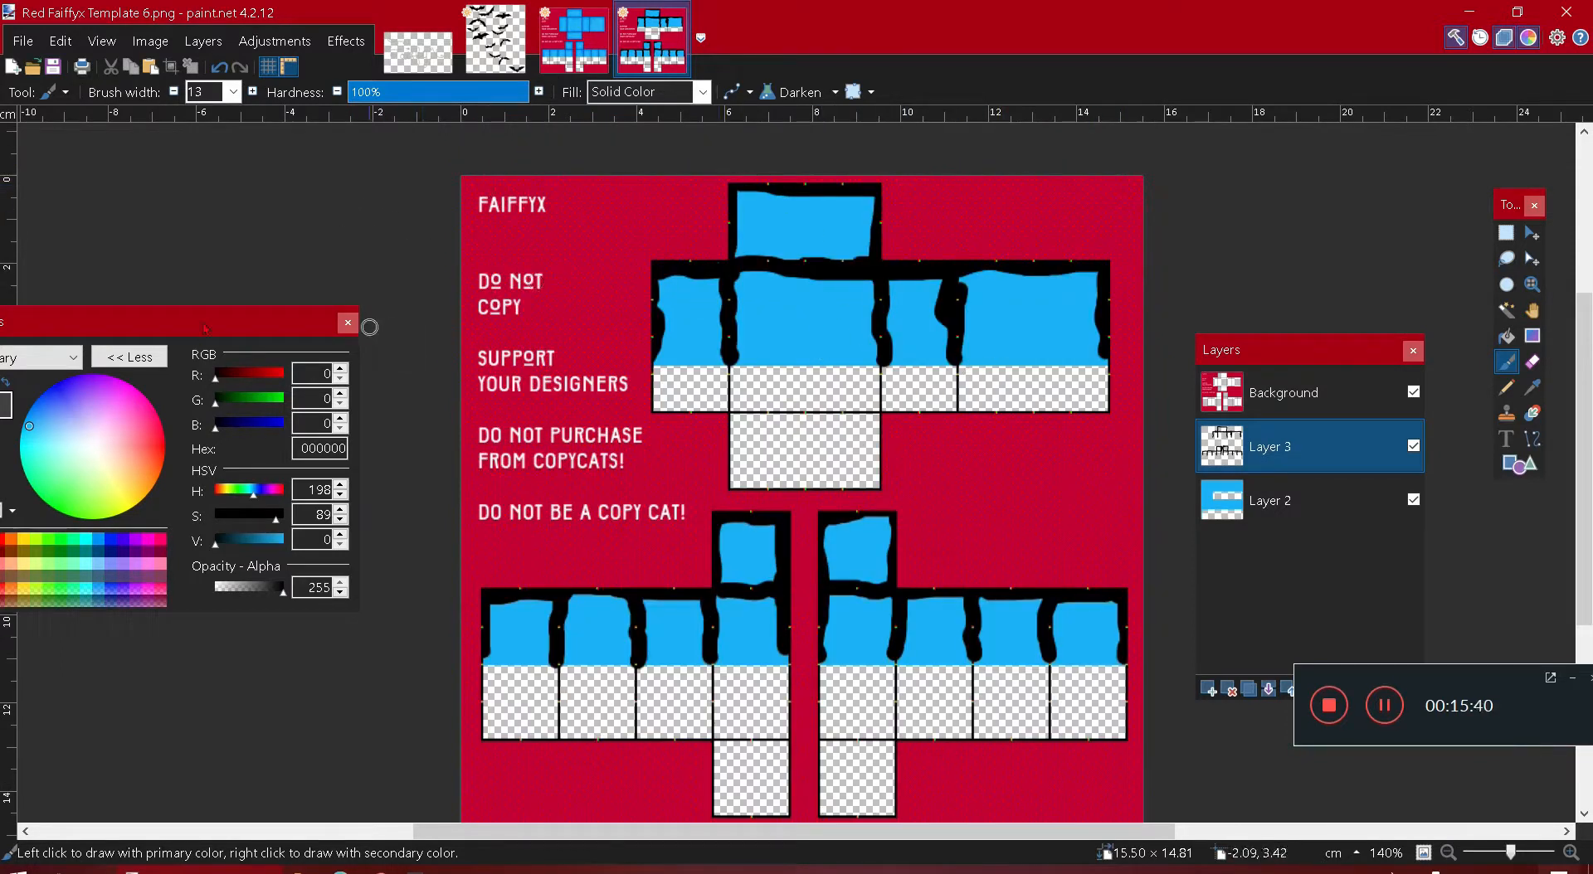
drag(159, 322, 315, 200)
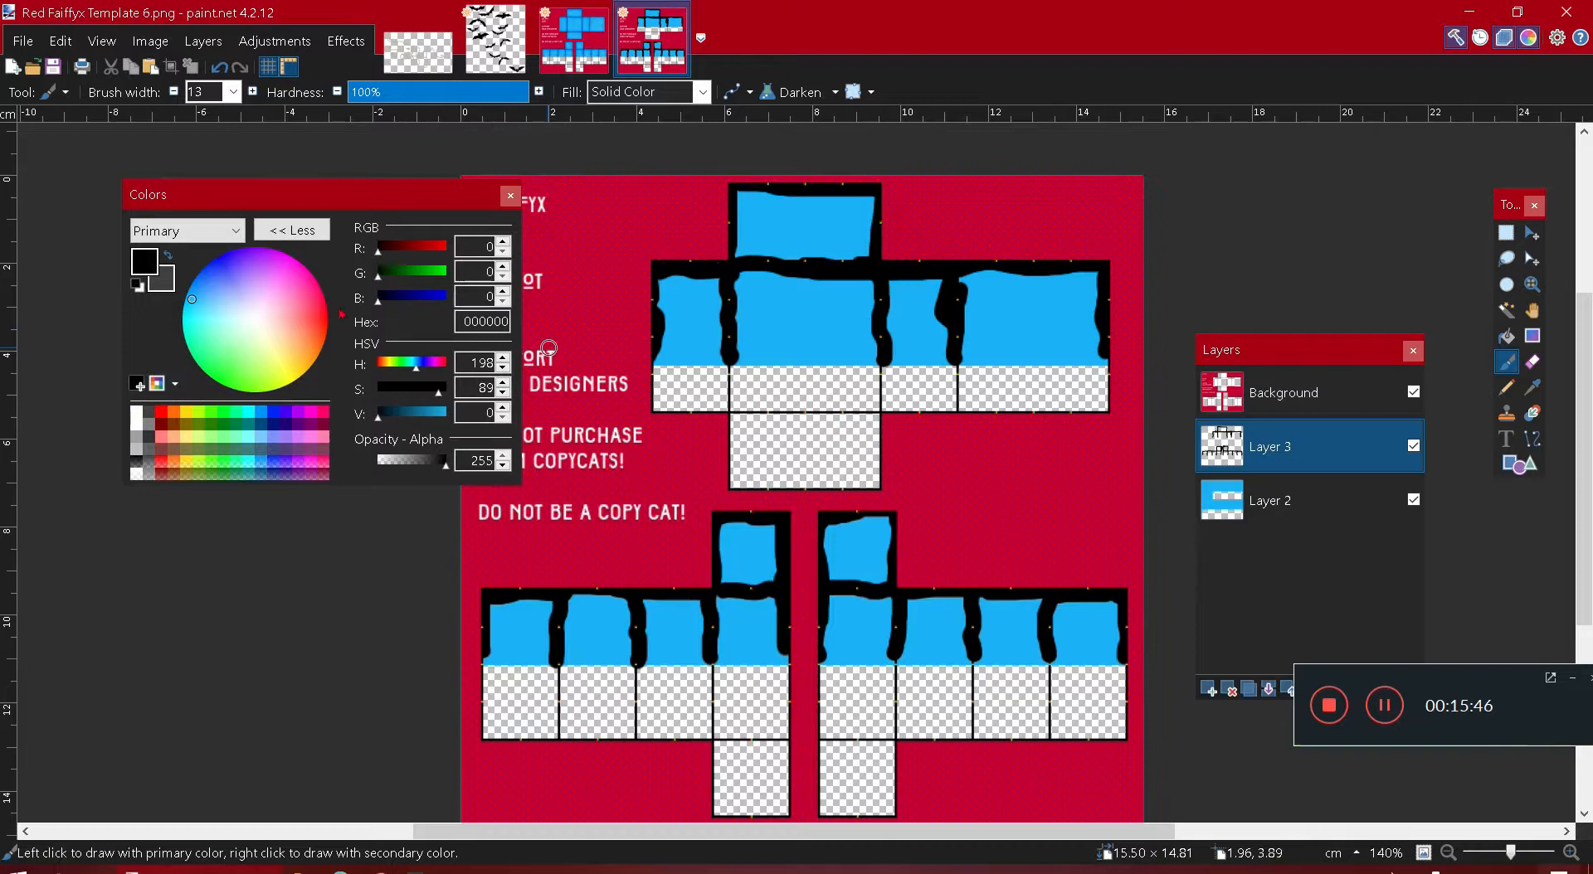
click(137, 415)
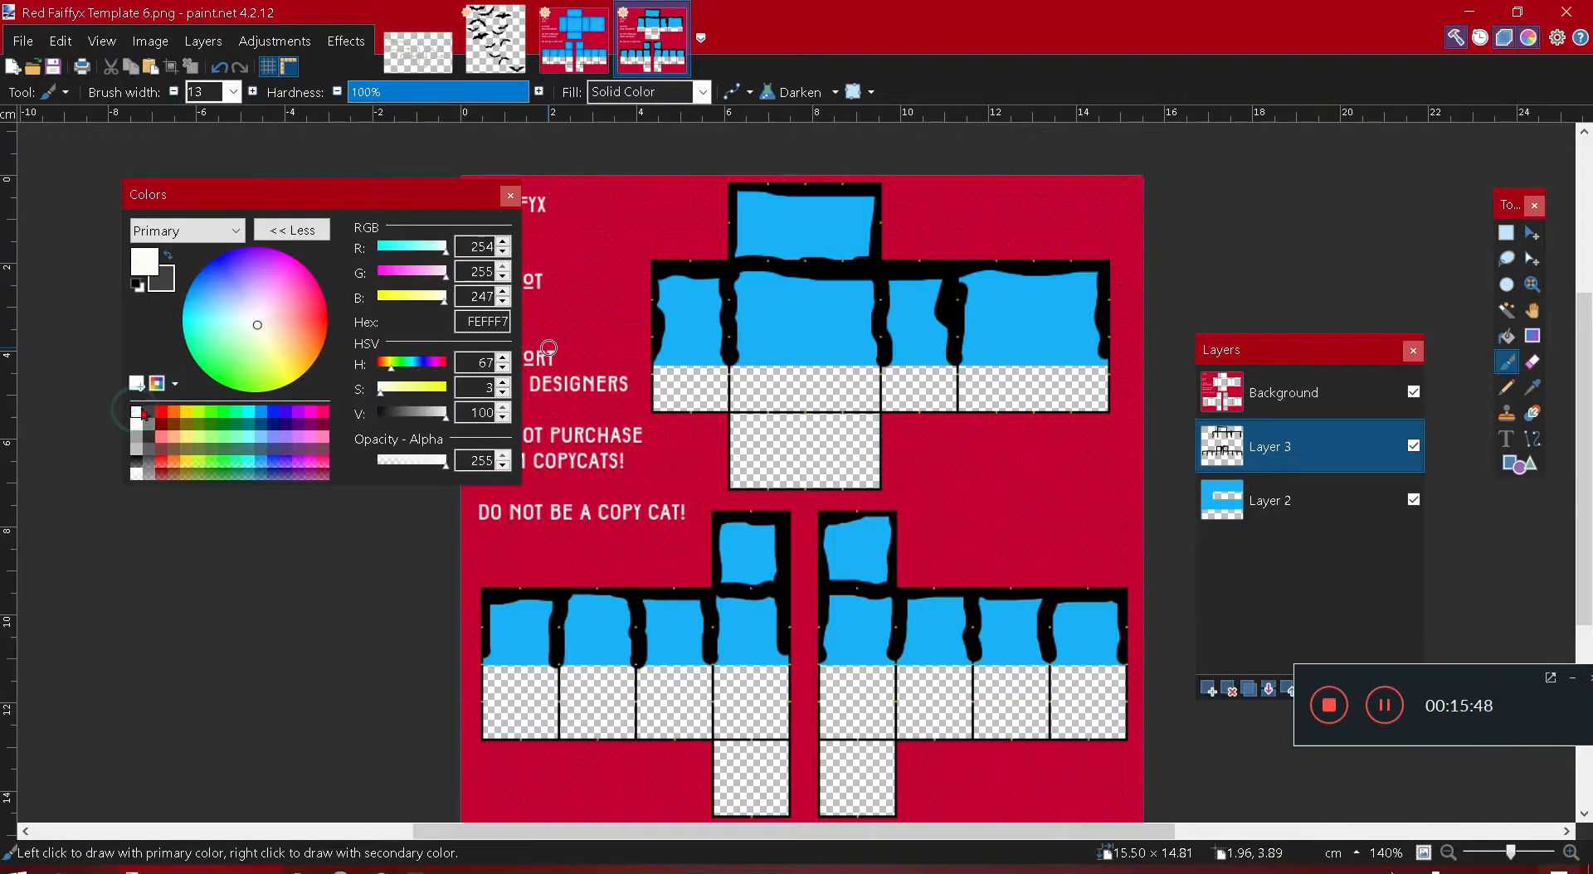
click(233, 93)
click(208, 116)
scroll(942, 355, up, 3)
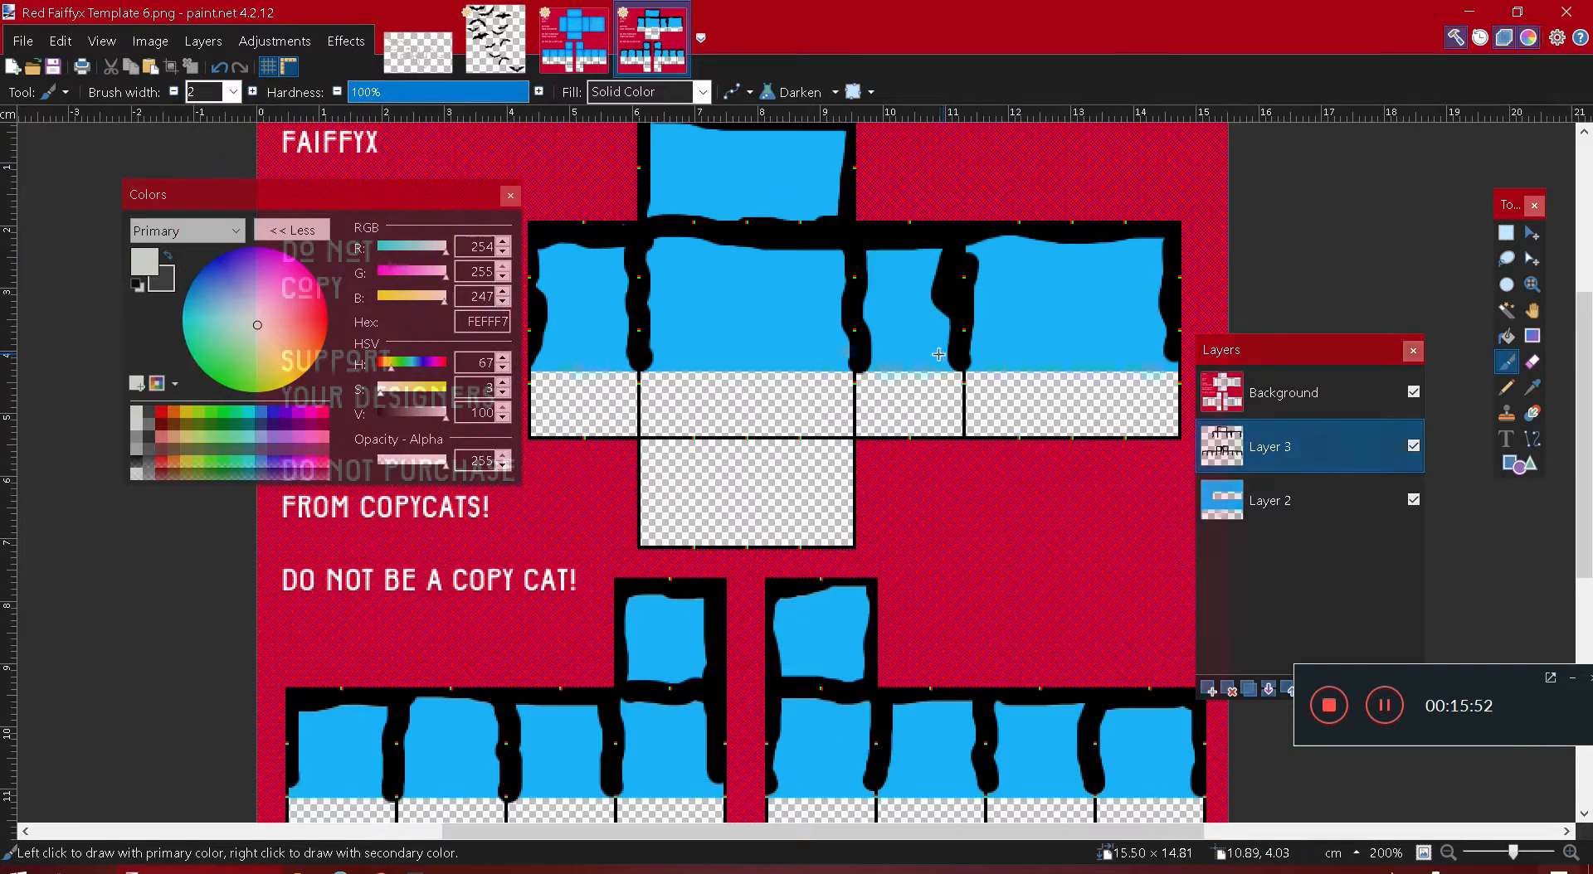
- Draw short white highlight lines across the rightmost torso panel and the narrow side panel beside it
mouse_move(1045, 245)
mouse_down()
mouse_move(1110, 251)
mouse_move(1168, 323)
mouse_up()
mouse_move(1144, 259)
mouse_down()
mouse_move(1274, 249)
mouse_move(1243, 275)
mouse_up()
mouse_move(1156, 317)
mouse_down()
mouse_move(1249, 318)
mouse_move(1340, 348)
mouse_up()
drag(1028, 342, 1082, 344)
drag(850, 318, 915, 318)
mouse_move(829, 271)
mouse_down()
mouse_move(955, 264)
mouse_move(902, 286)
mouse_up()
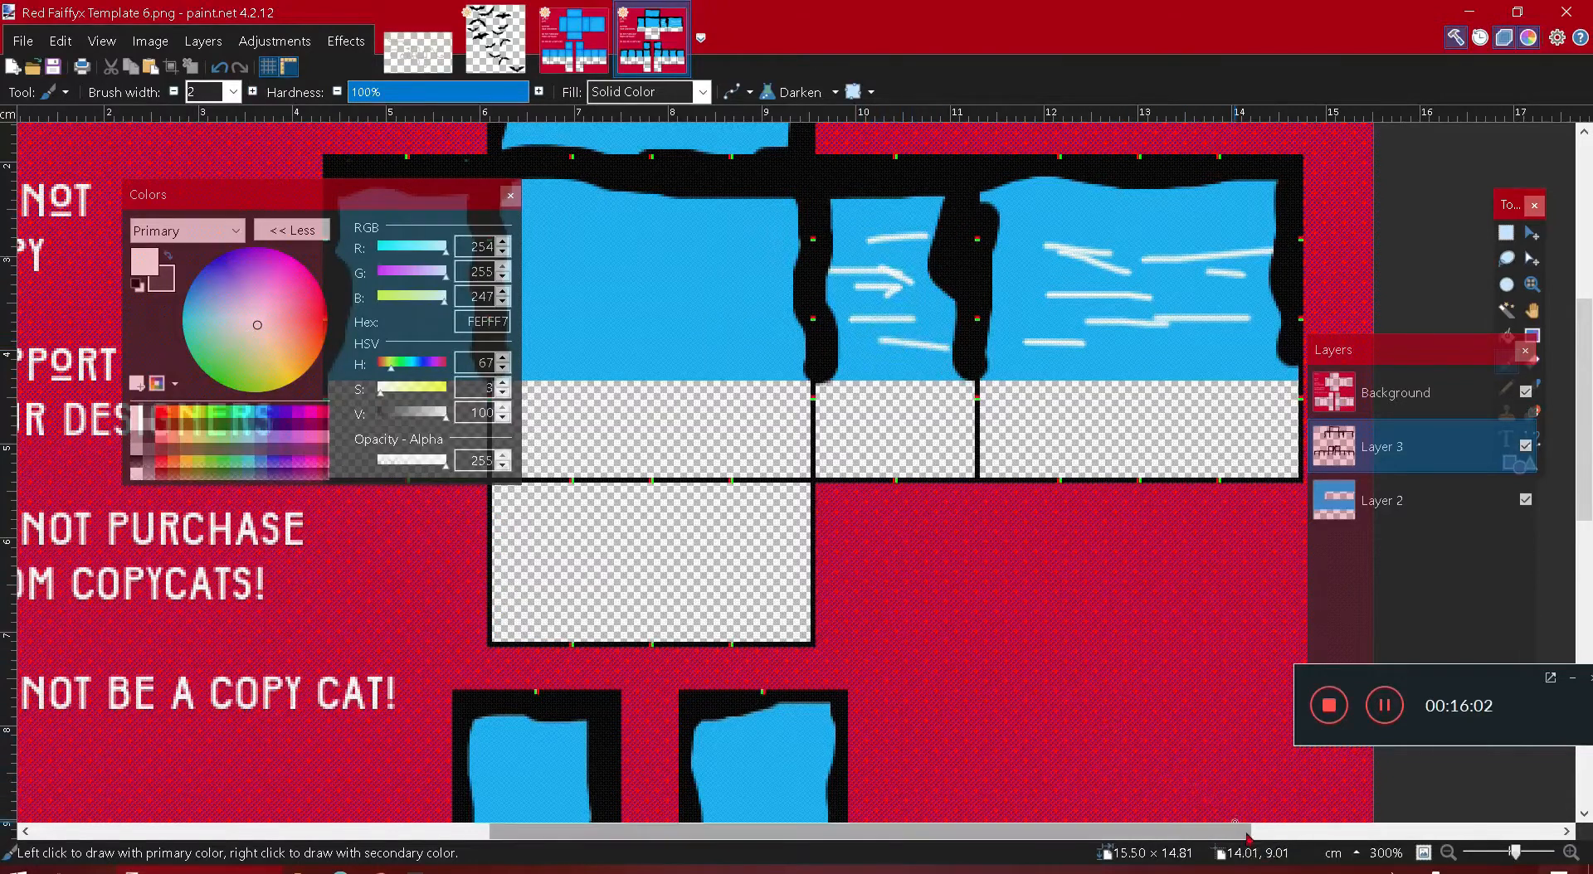
- Draw short white highlight lines across the central torso panel and the leftmost side panel
scroll(1236, 830, left, 3)
drag(854, 343, 931, 342)
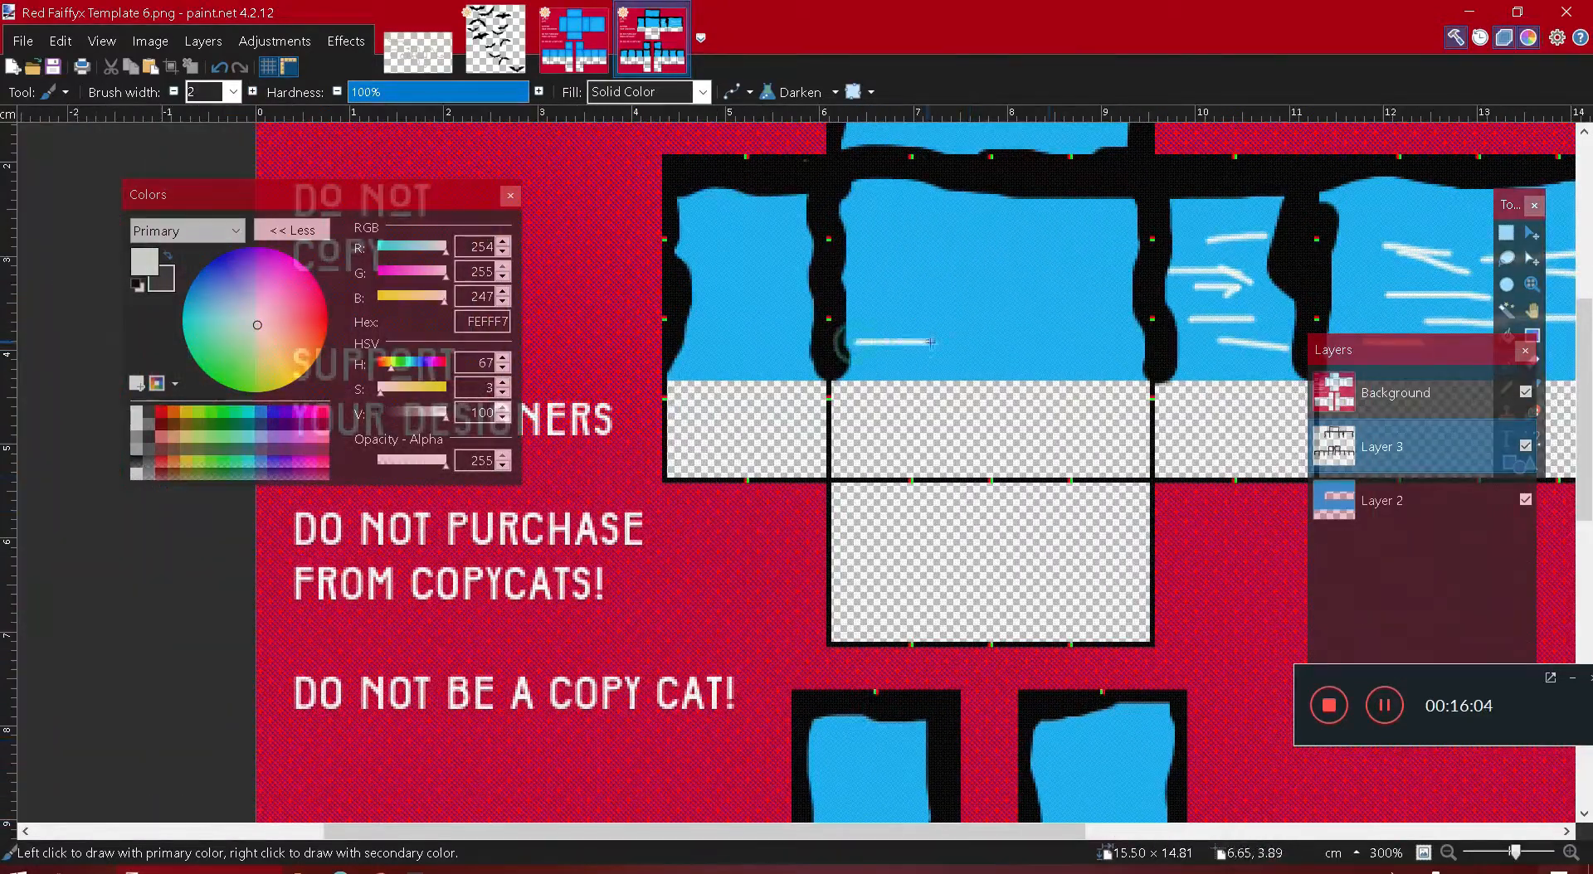
drag(984, 254, 886, 251)
mouse_move(727, 335)
mouse_down()
mouse_move(776, 336)
mouse_move(789, 257)
mouse_up()
scroll(843, 293, up, 2)
drag(727, 423, 772, 423)
- Draw short white highlight lines across the panel above the central torso panel
drag(867, 309, 983, 310)
drag(960, 254, 884, 252)
drag(1021, 256, 1071, 258)
drag(1083, 317, 1022, 310)
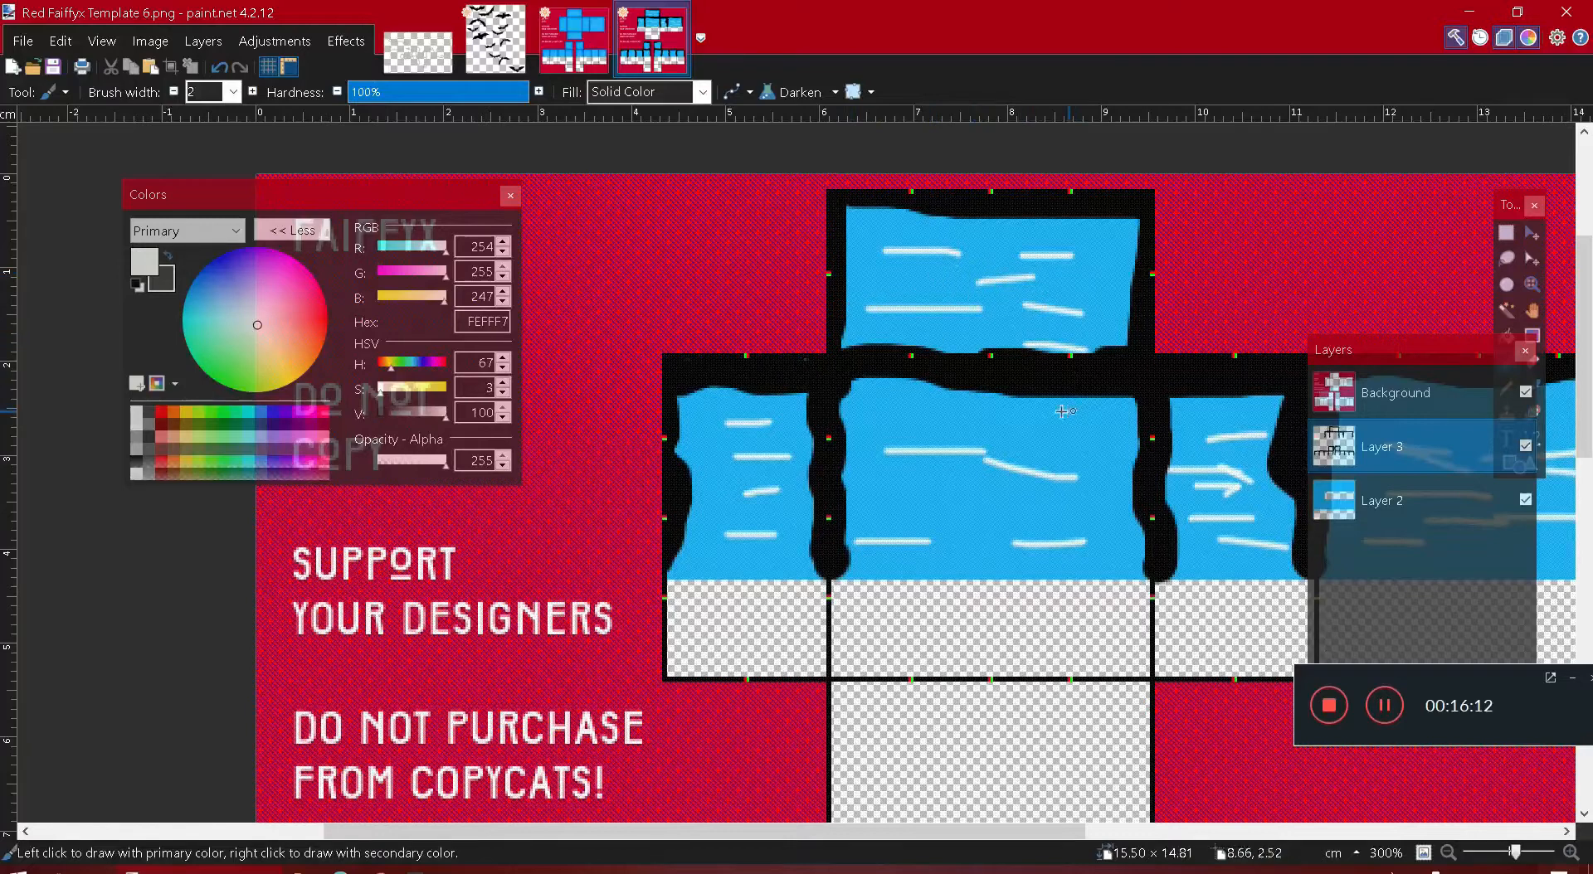
- Draw white highlight lines on the left sleeve's cap panel, the panel below it and the adjacent panel
scroll(1062, 411, down, 7)
mouse_move(825, 291)
mouse_down()
mouse_move(882, 301)
mouse_move(906, 326)
mouse_up()
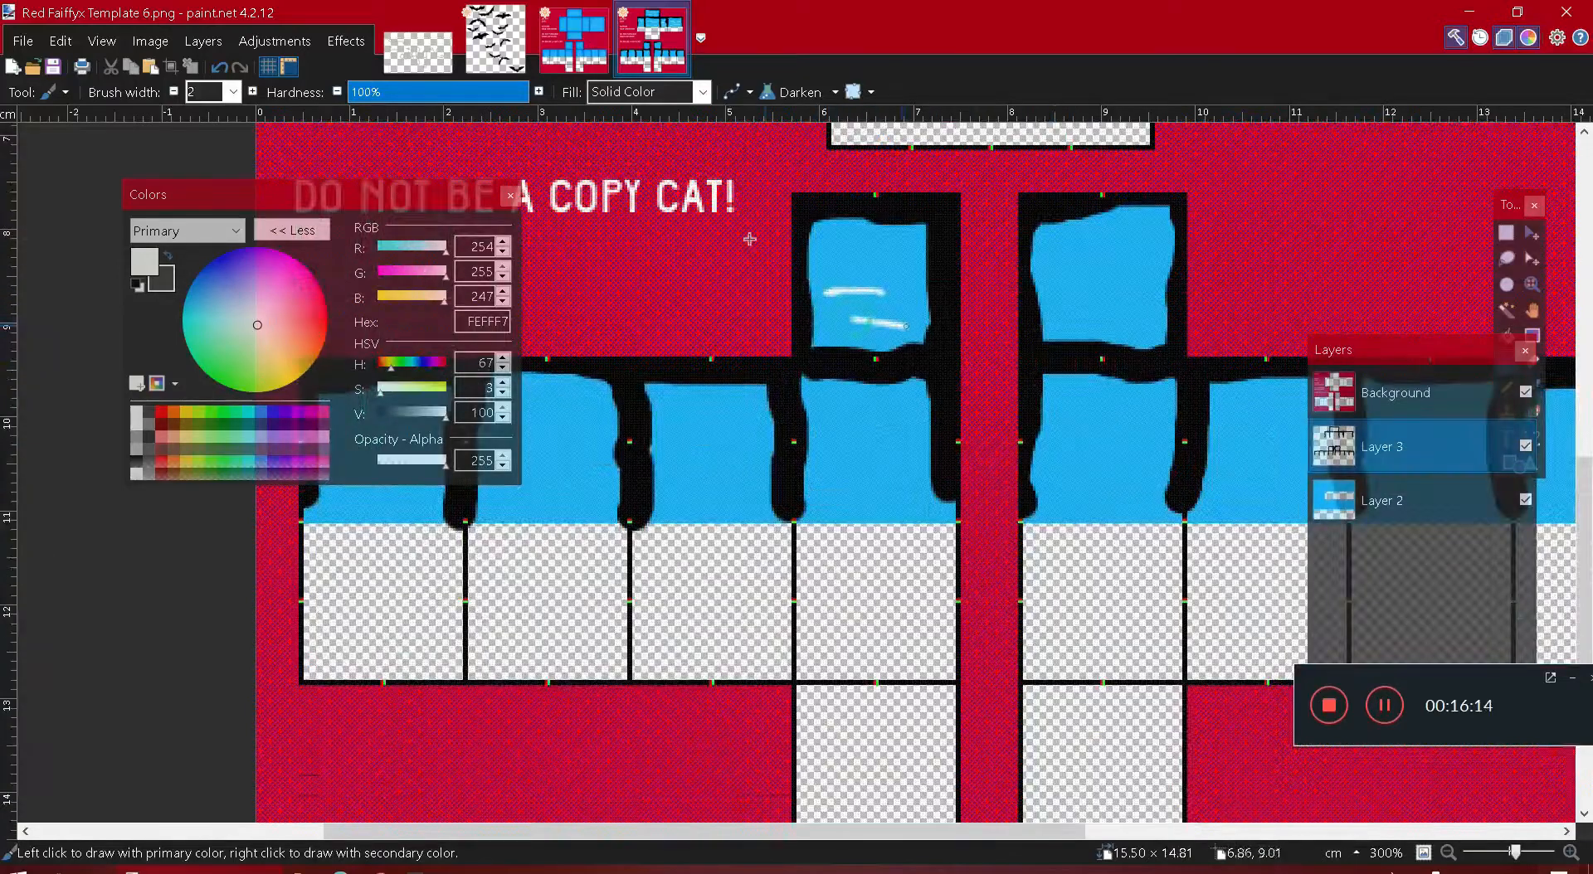
drag(831, 258, 884, 259)
mouse_move(860, 423)
mouse_down()
mouse_move(901, 428)
mouse_move(905, 509)
mouse_up()
mouse_move(661, 390)
mouse_down()
mouse_move(722, 410)
mouse_move(767, 454)
mouse_move(736, 470)
mouse_move(739, 496)
mouse_up()
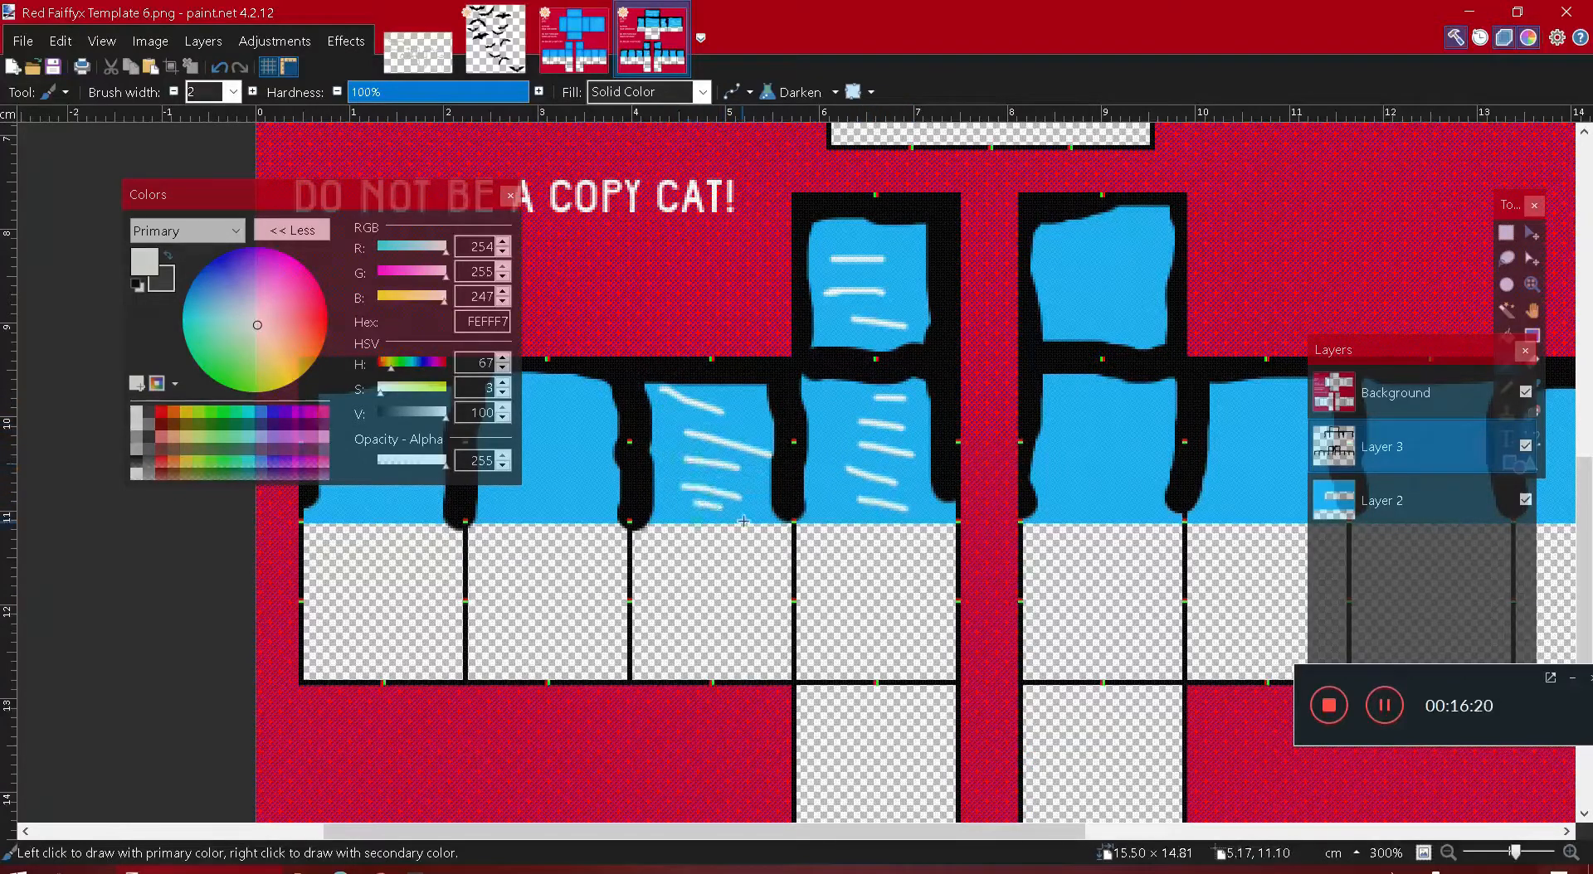
- Draw white highlight lines on the two outermost panels of the left sleeve
scroll(751, 486, left, 3)
mouse_move(679, 396)
mouse_down()
mouse_move(758, 396)
mouse_move(749, 462)
mouse_up()
mouse_move(710, 486)
mouse_down()
mouse_move(754, 491)
mouse_move(735, 508)
mouse_up()
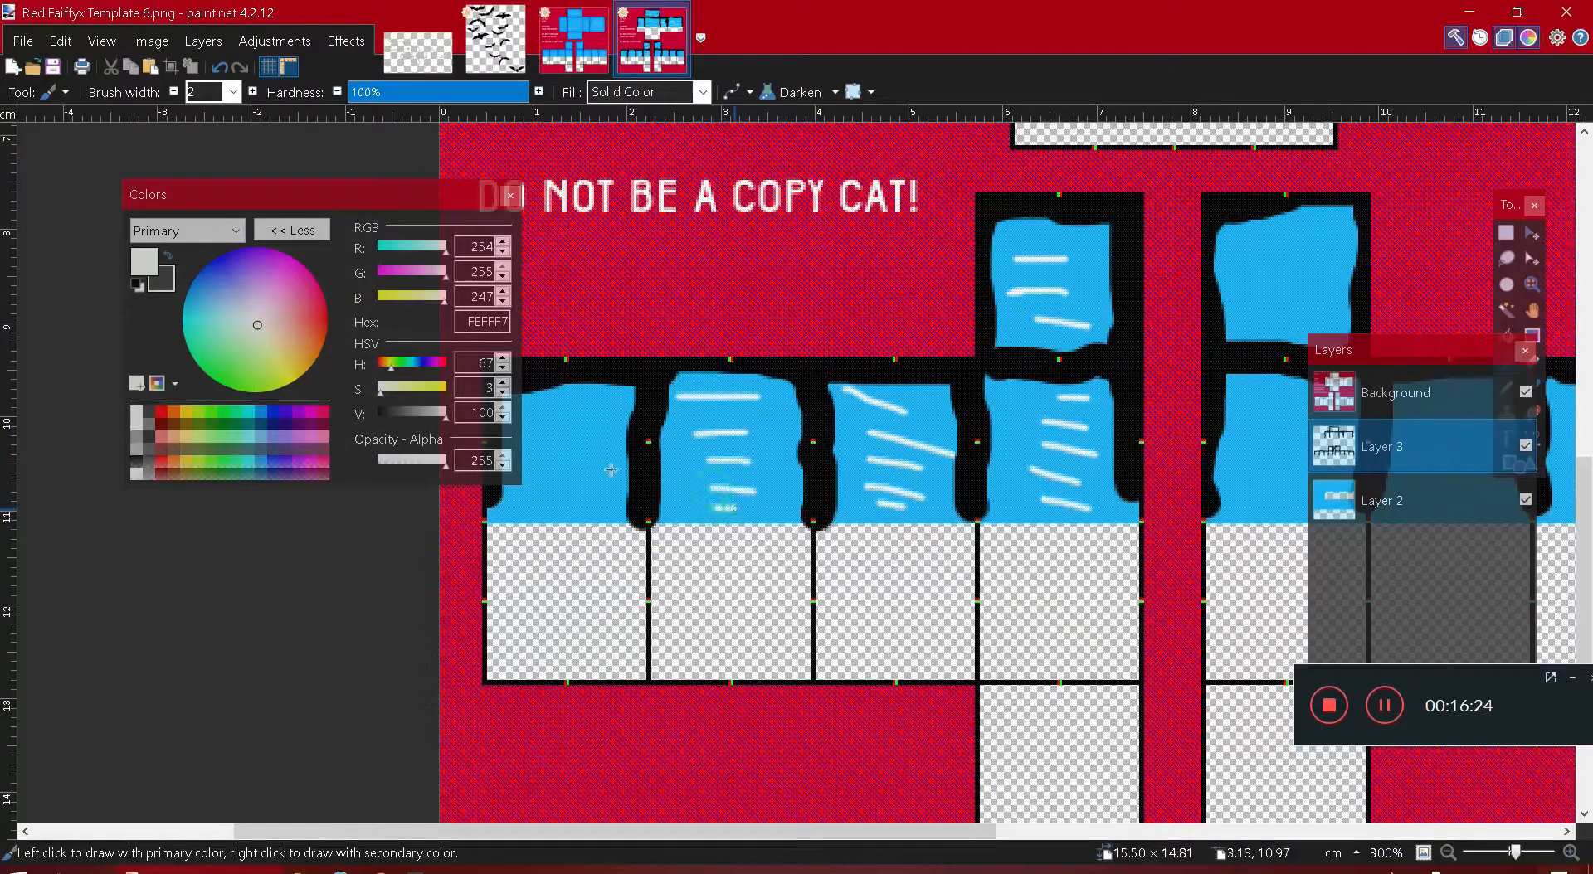
scroll(747, 465, left, 2)
drag(619, 410, 687, 409)
drag(619, 444, 664, 446)
- Draw short white highlight lines across the right sleeve's cap panel and the panel directly below it
scroll(689, 554, right, 8)
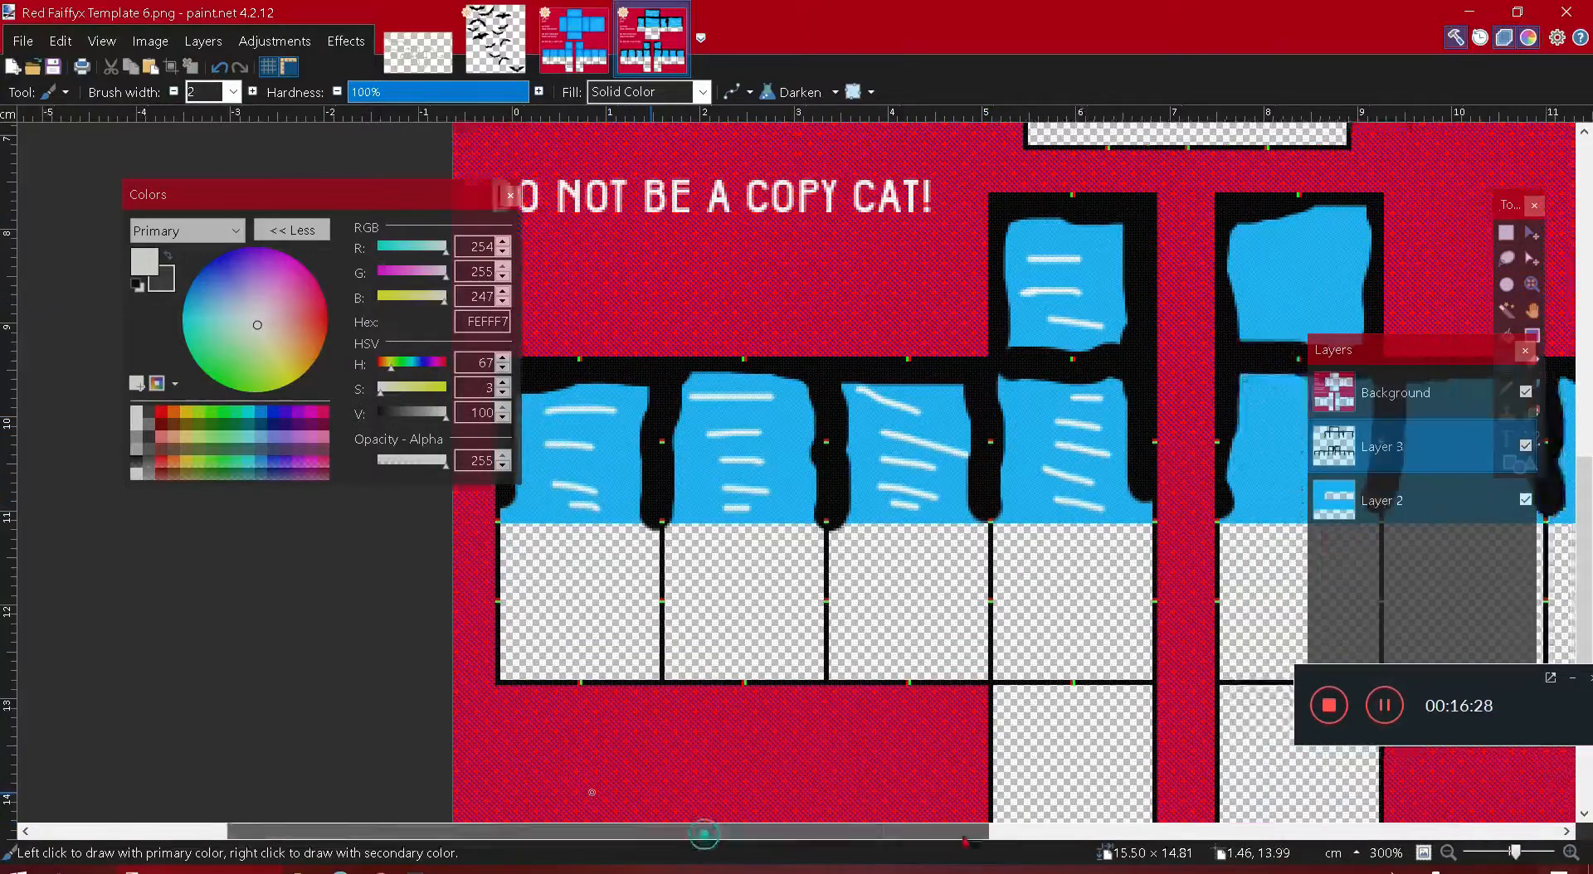
drag(594, 496, 684, 496)
drag(628, 463, 653, 463)
drag(568, 420, 657, 451)
drag(618, 397, 644, 395)
mouse_move(612, 267)
mouse_down()
mouse_move(647, 267)
mouse_move(634, 238)
mouse_move(606, 273)
mouse_up()
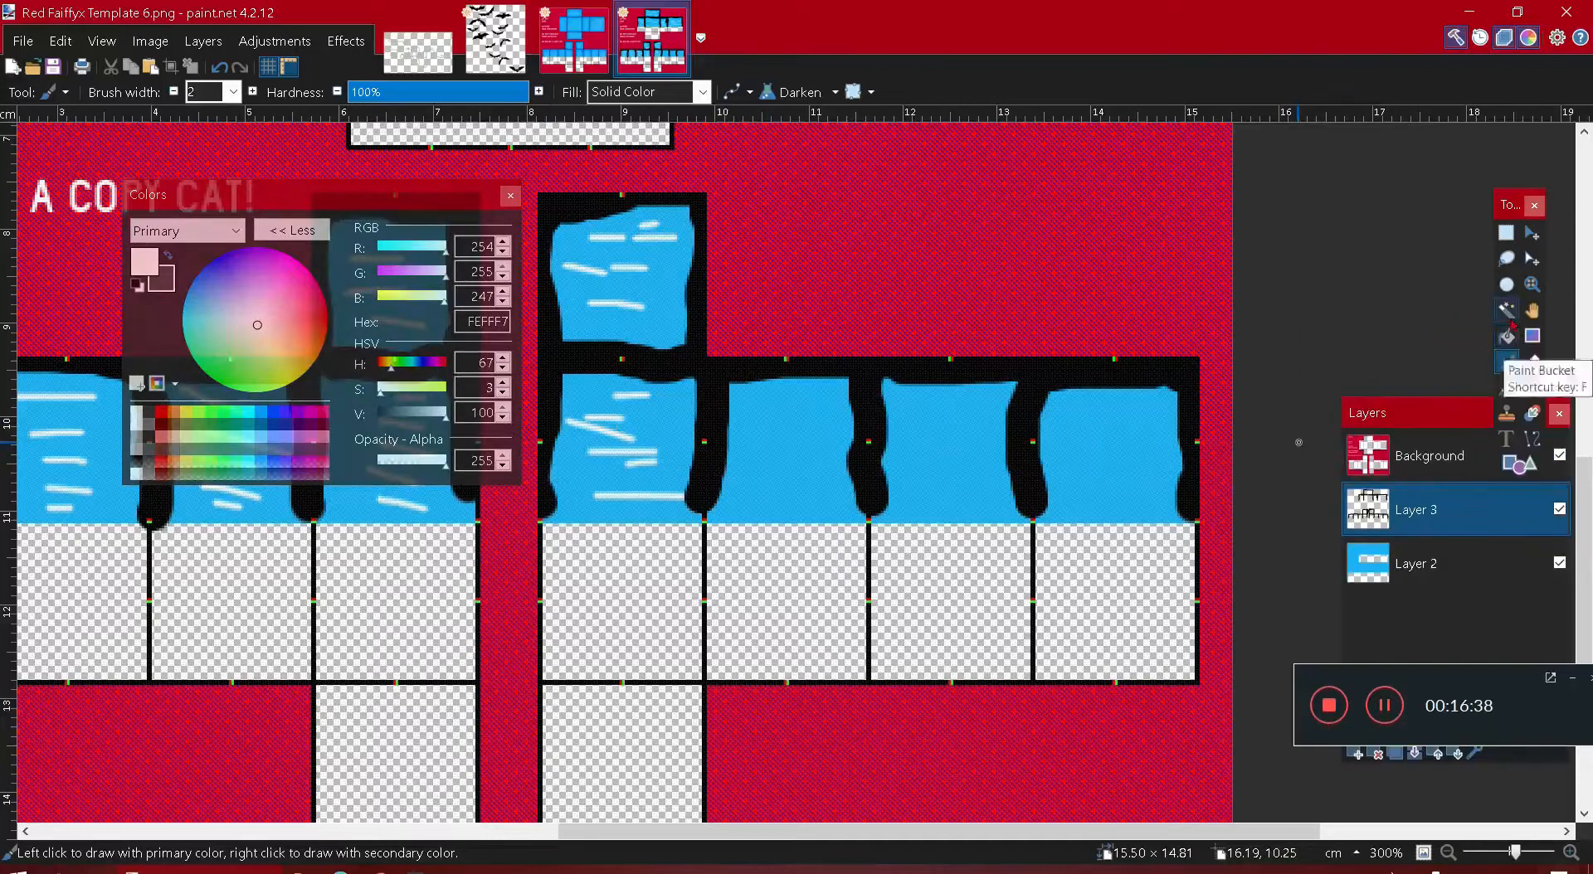
- Sample black from the shading and brush short crease lines along both side edges of the right sleeve's second panel
key(k)
click(1029, 440)
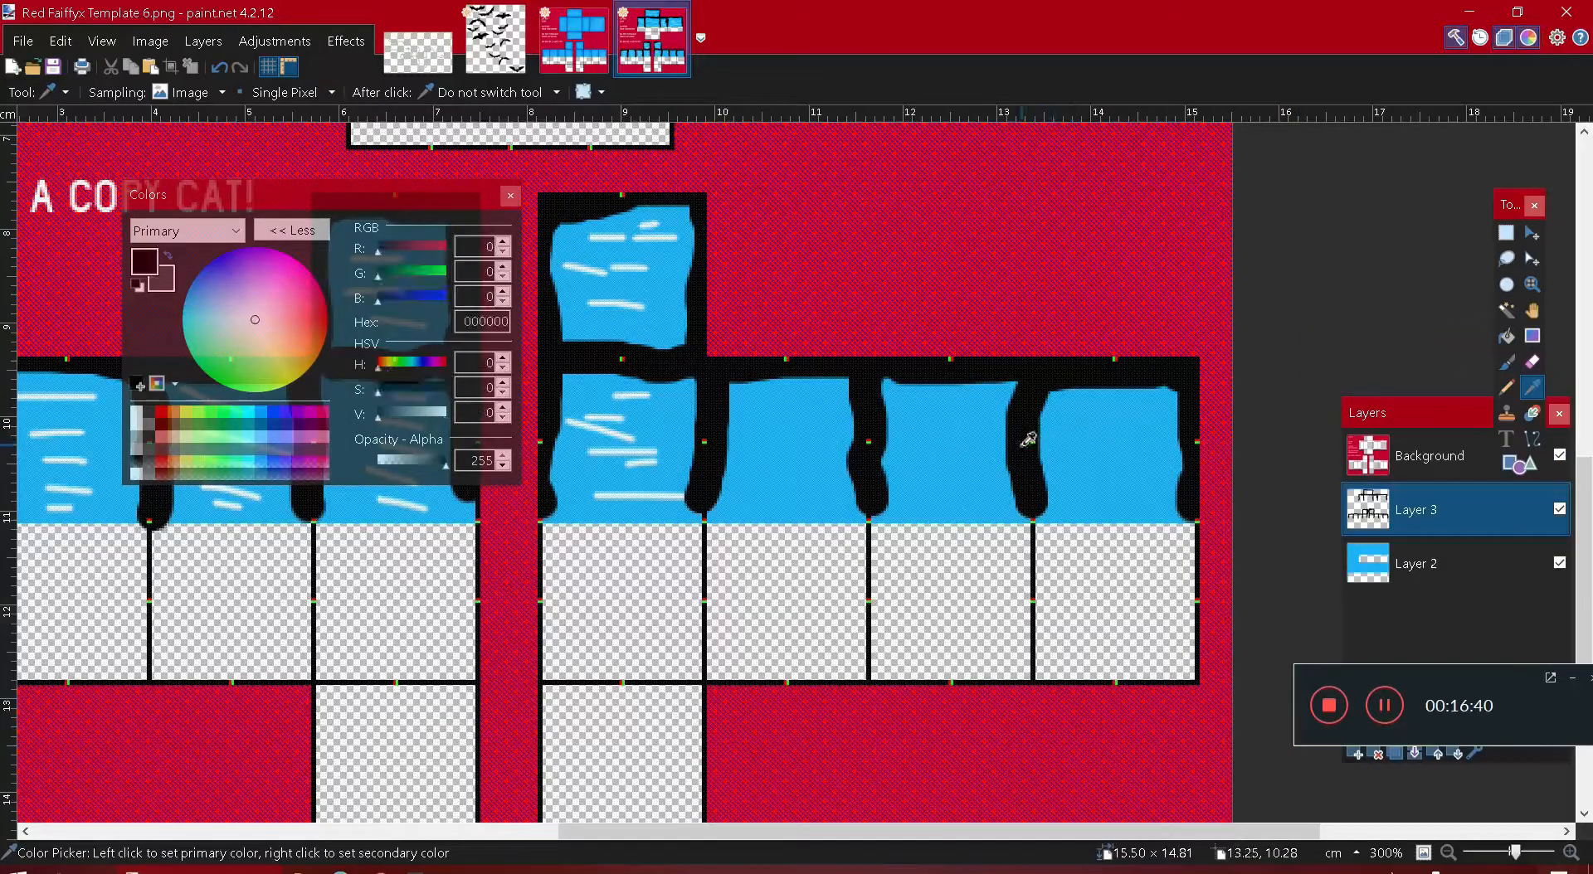
click(1506, 362)
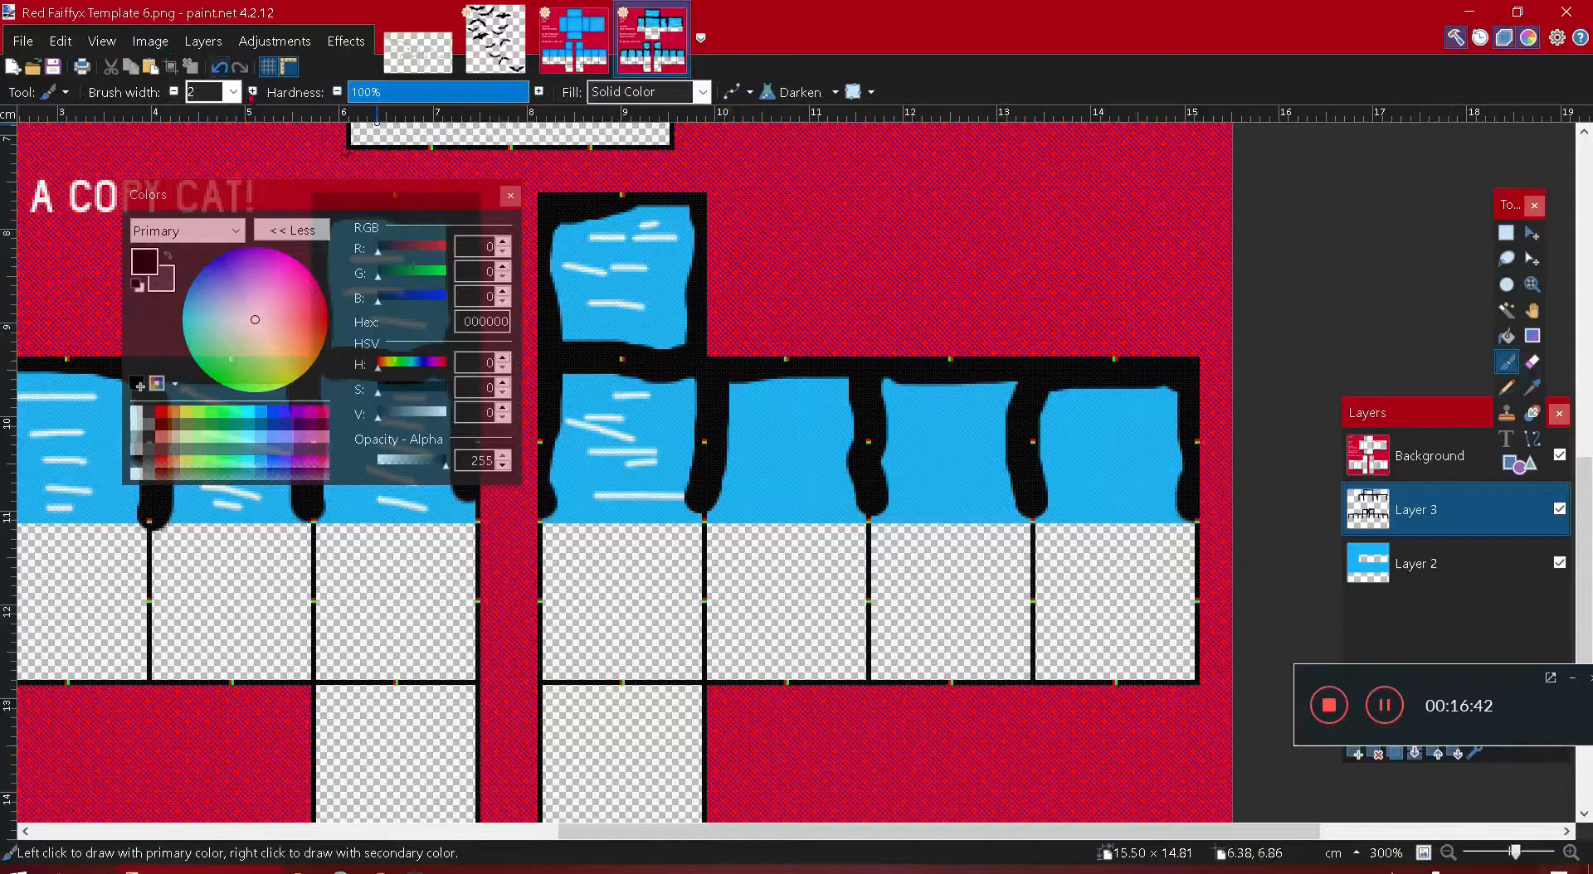
drag(714, 412, 727, 464)
drag(728, 451, 751, 450)
drag(861, 428, 824, 442)
drag(861, 490, 846, 499)
drag(848, 384, 832, 385)
- Draw short black crease lines along the edges of the right sleeve's two outermost panels and across the middle of its second panel
mouse_move(876, 428)
mouse_down()
mouse_move(897, 428)
mouse_move(896, 496)
mouse_up()
drag(877, 389, 904, 388)
drag(1027, 481, 1005, 491)
drag(1014, 444, 989, 447)
mouse_move(1017, 391)
mouse_down()
mouse_move(1001, 395)
mouse_move(1073, 399)
mouse_move(1057, 436)
mouse_move(1082, 496)
mouse_up()
mouse_move(1182, 476)
mouse_down()
mouse_move(1166, 477)
mouse_move(1166, 407)
mouse_up()
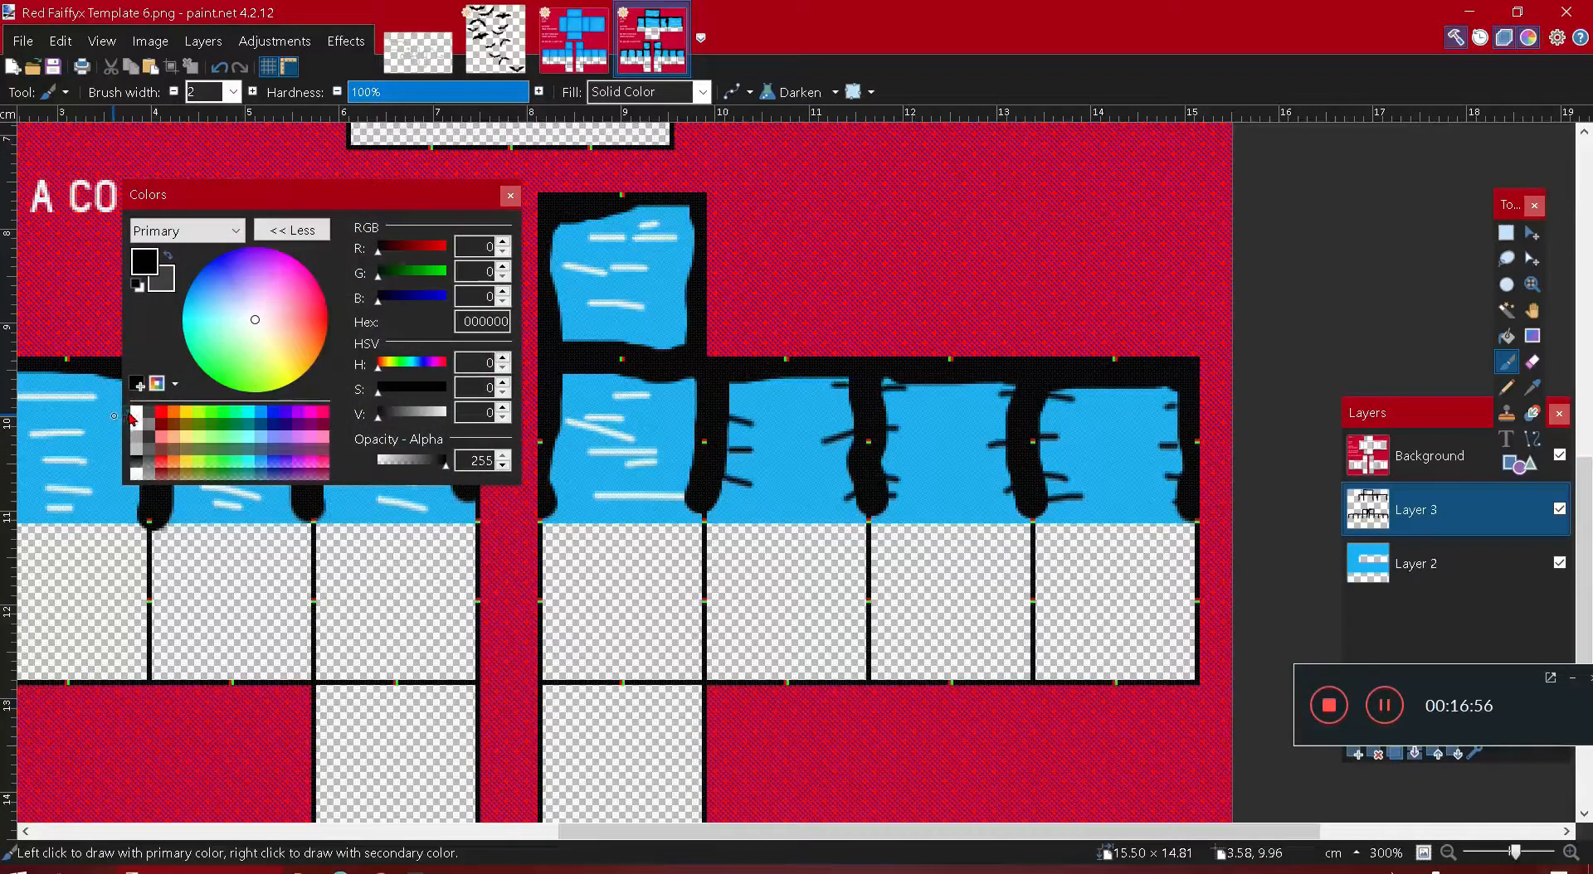
drag(756, 477, 801, 466)
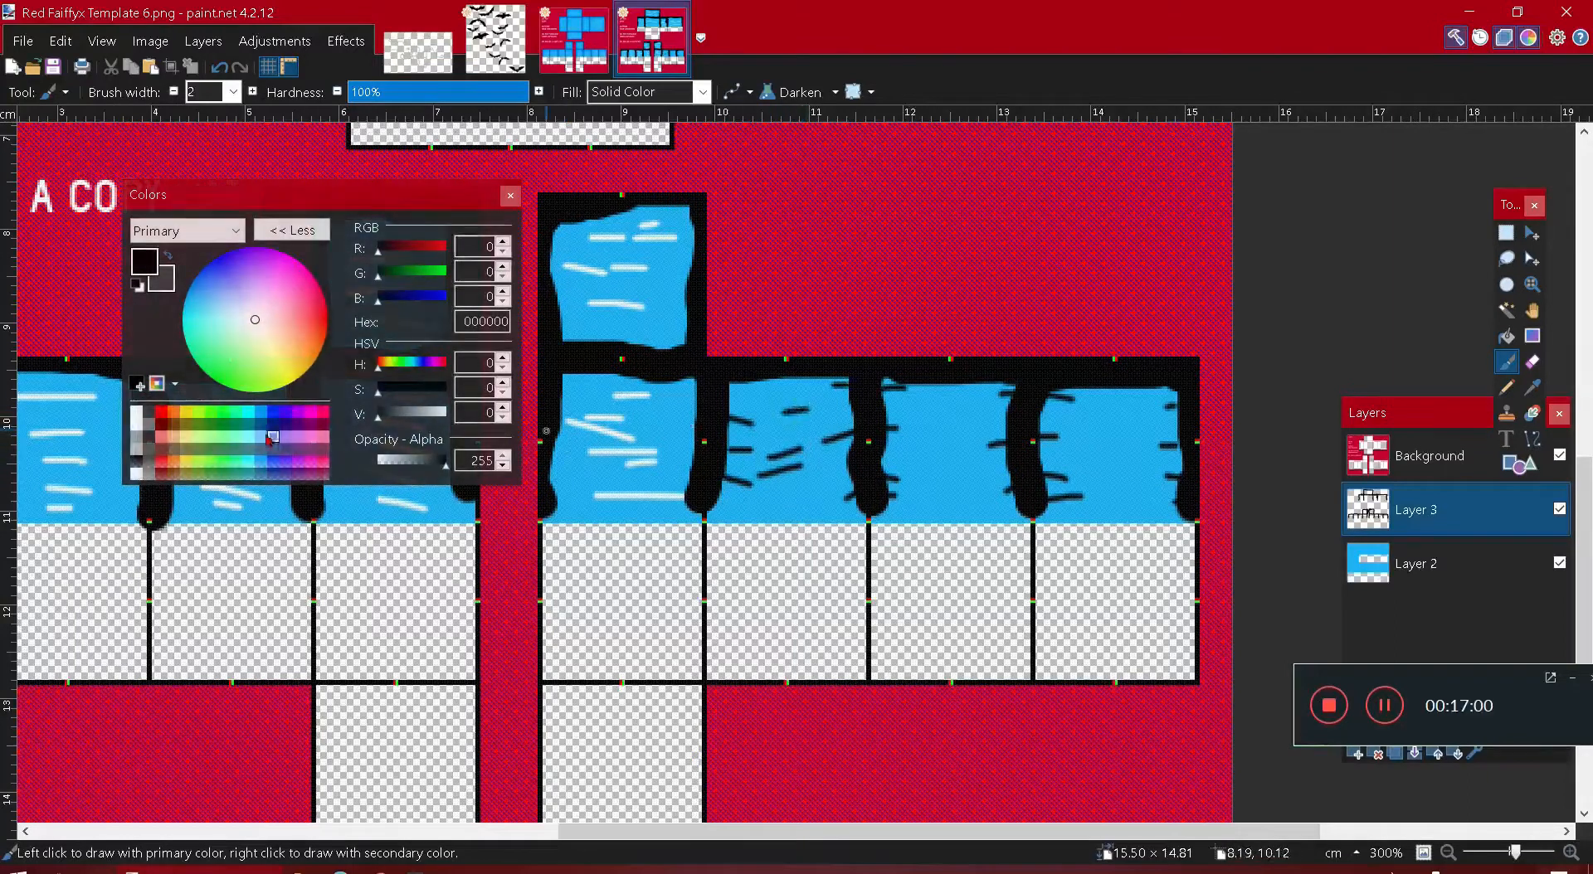
- Switch the primary color to white FEFFF7 and draw short highlight lines across the right sleeve's three outer panels
click(140, 420)
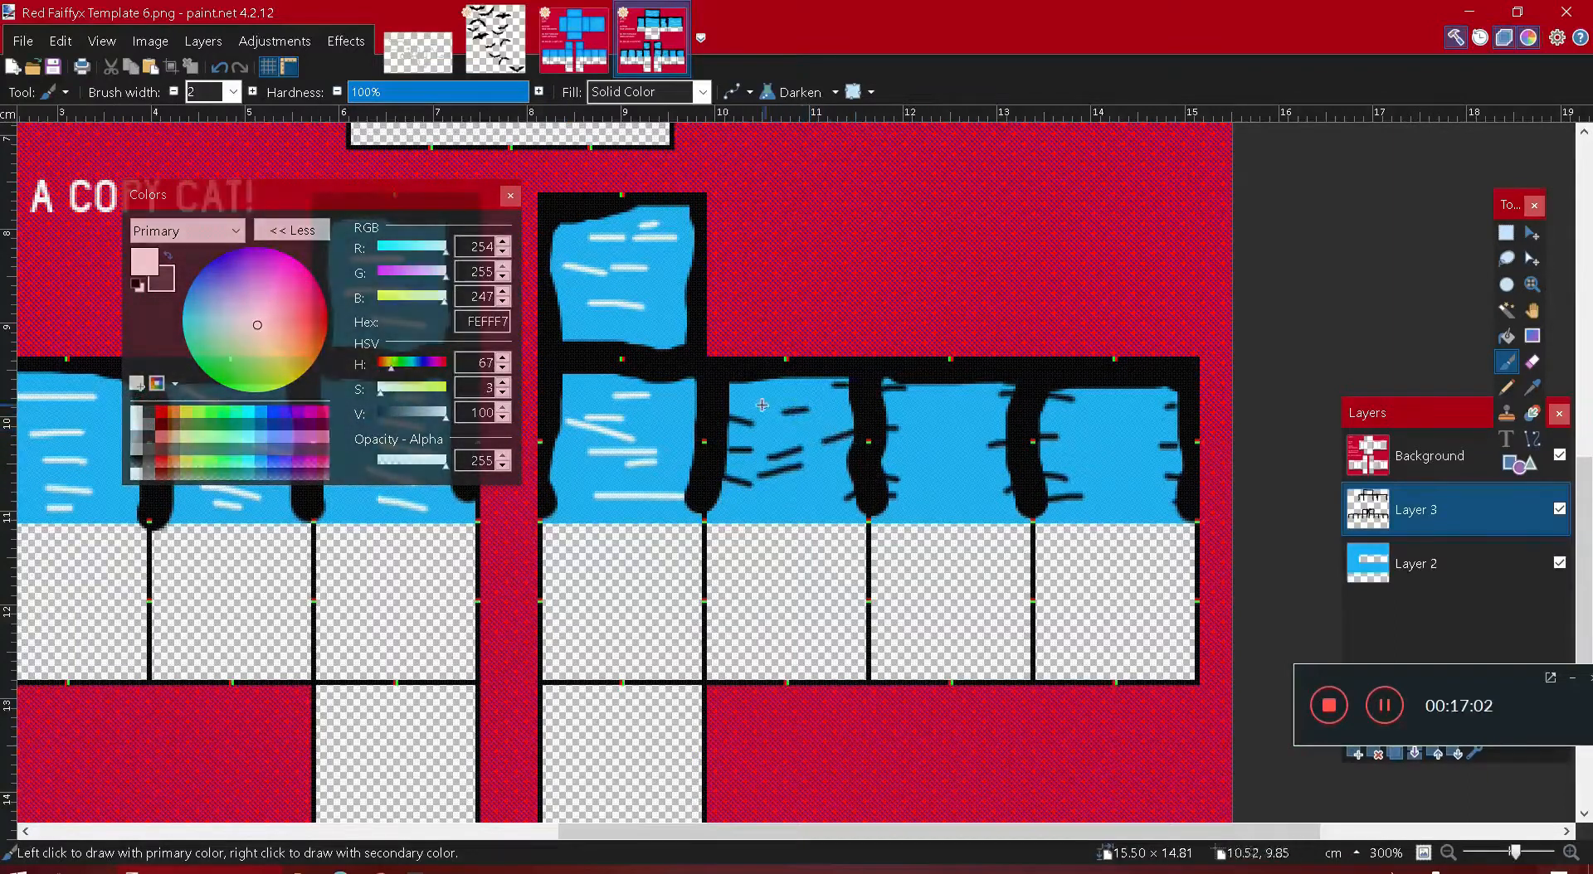
drag(830, 442, 820, 477)
mouse_move(929, 483)
mouse_down()
mouse_move(974, 479)
mouse_move(965, 425)
mouse_up()
drag(908, 408, 949, 406)
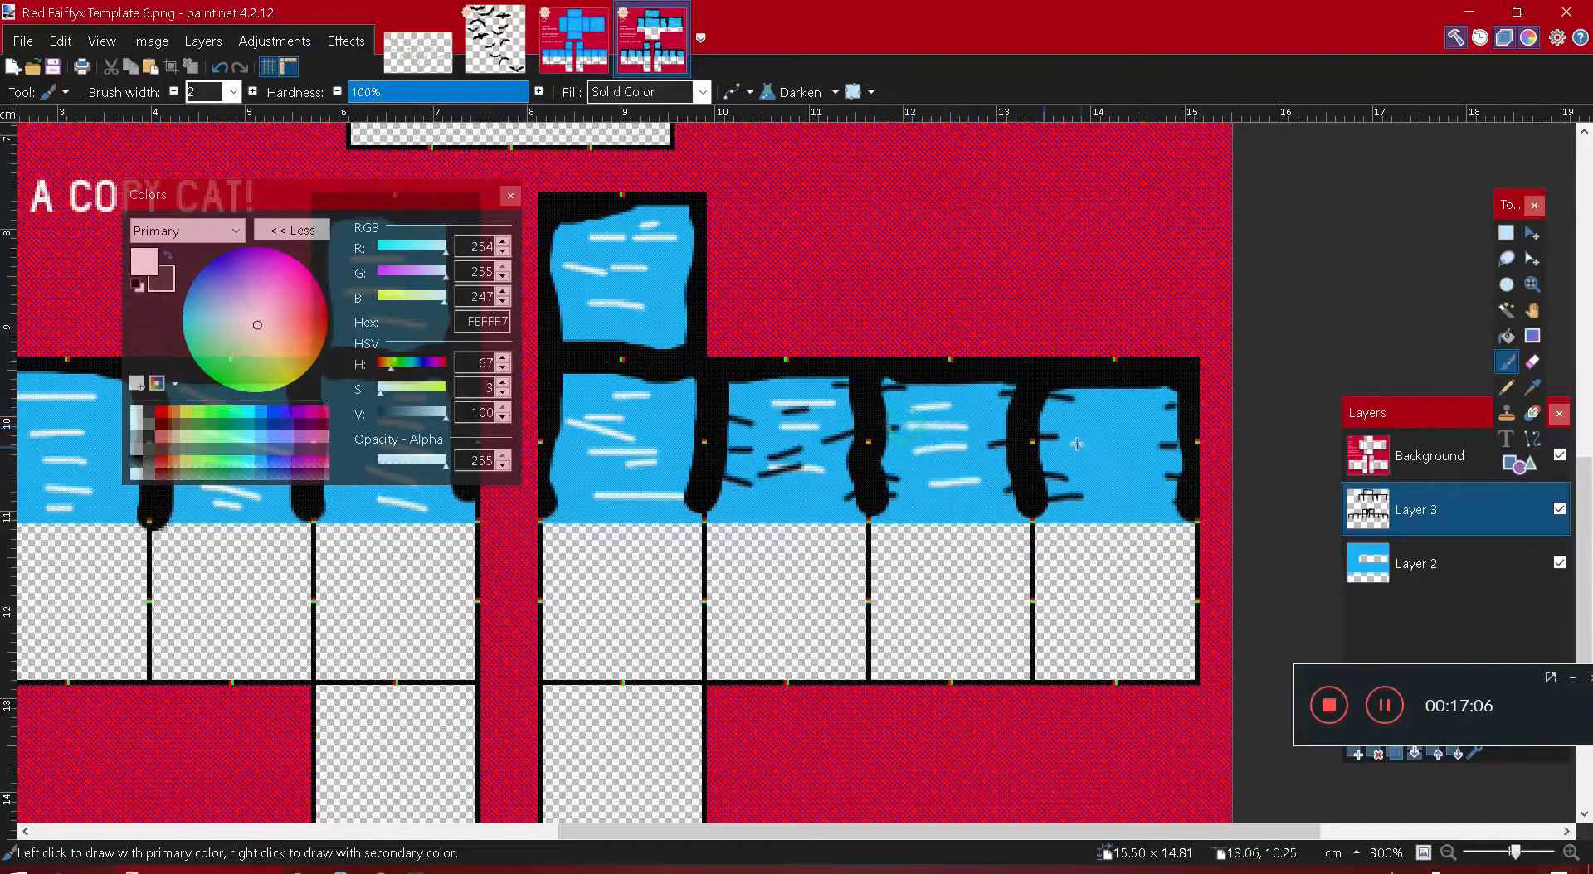
mouse_move(1131, 452)
mouse_down()
mouse_move(1081, 455)
mouse_move(1148, 481)
mouse_move(1099, 504)
mouse_up()
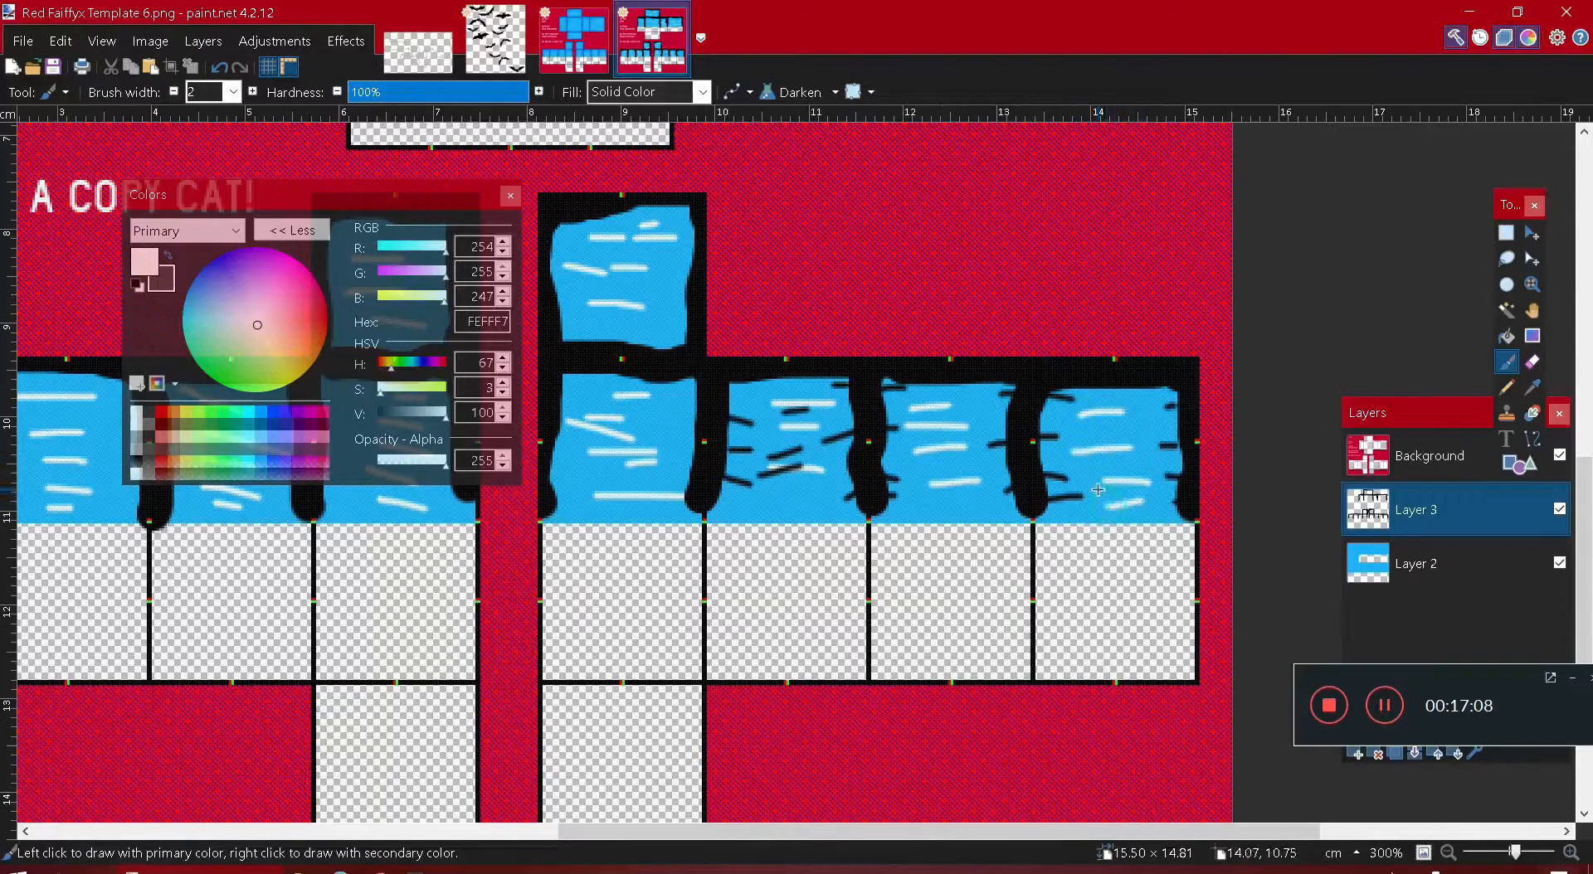
- Add more white highlight lines across the central torso panel
scroll(1094, 486, down, 3)
scroll(1093, 486, down, 2)
scroll(974, 519, up, 2)
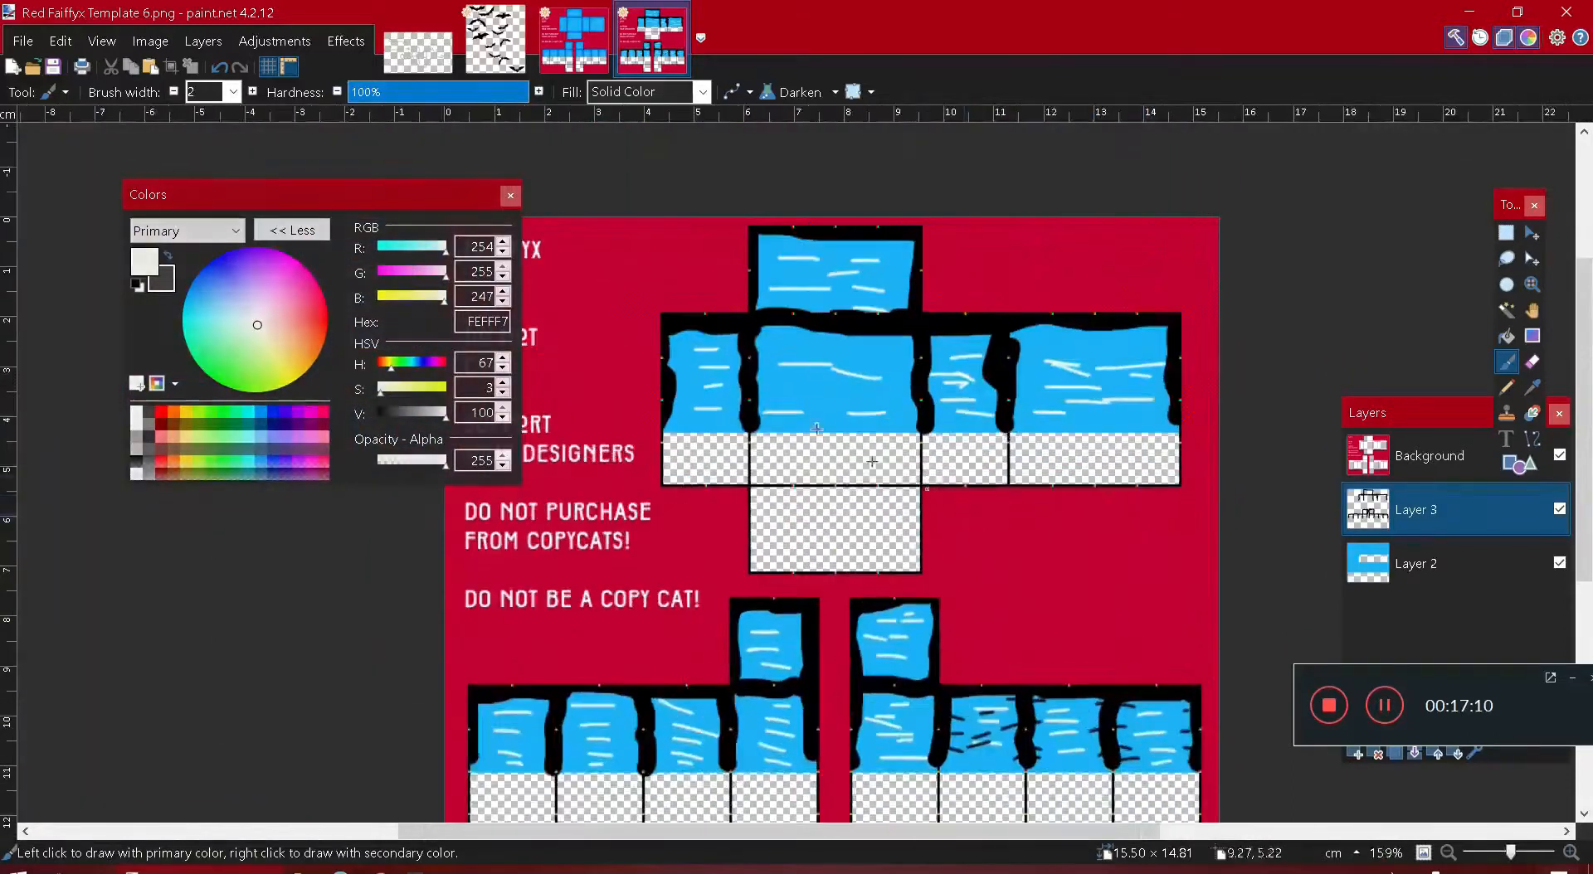
drag(757, 397, 854, 398)
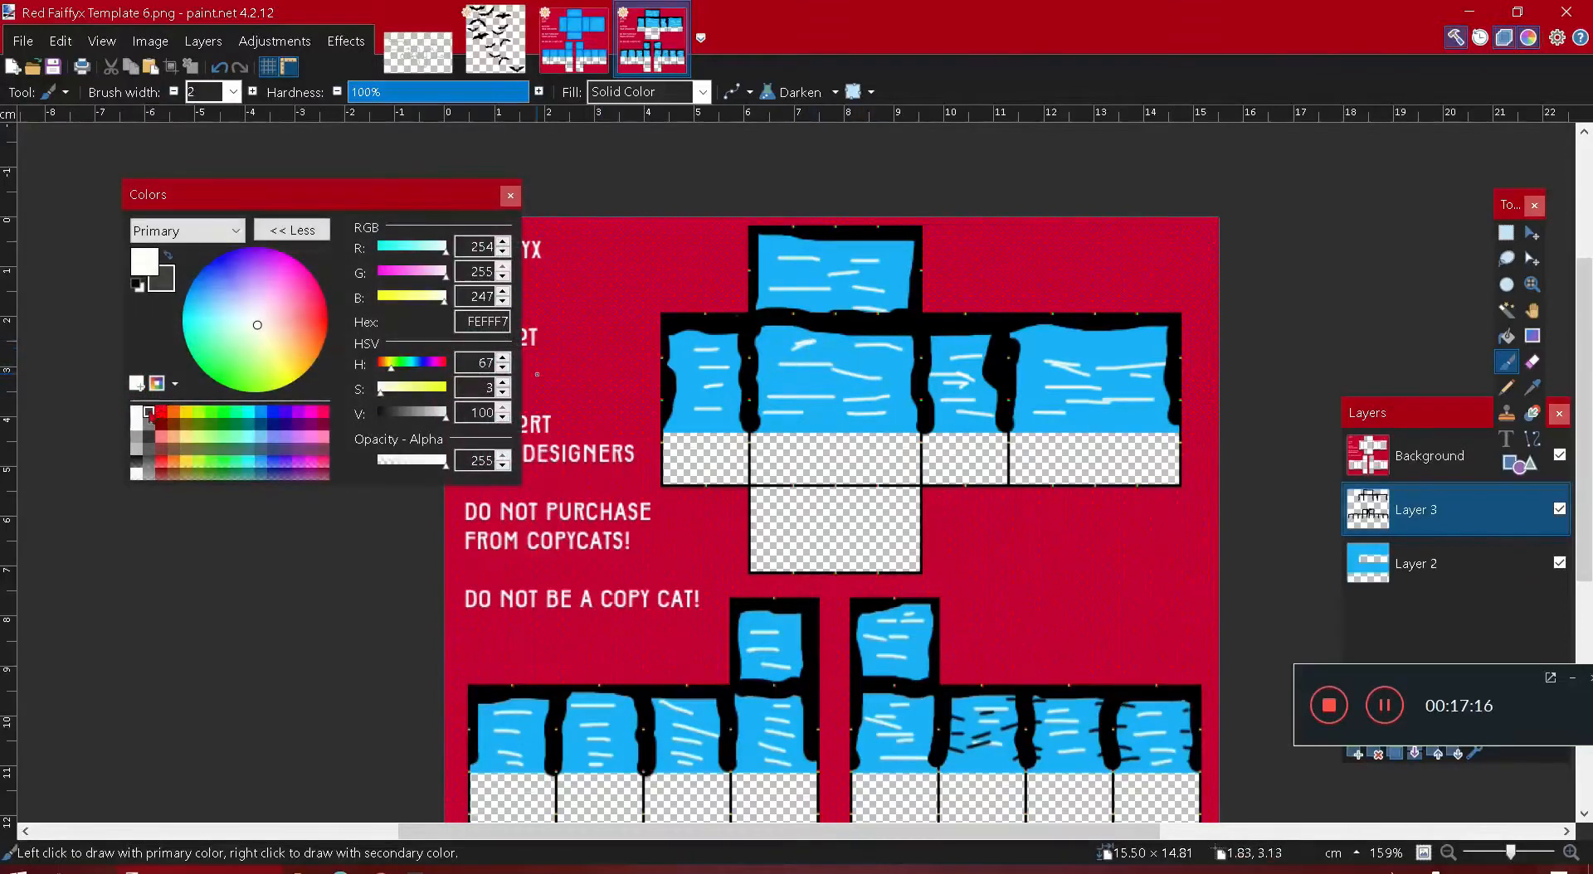
- Try dark gray 404040 shading lines beneath the highlights of the central torso panel and undo them
click(148, 412)
drag(780, 371, 810, 369)
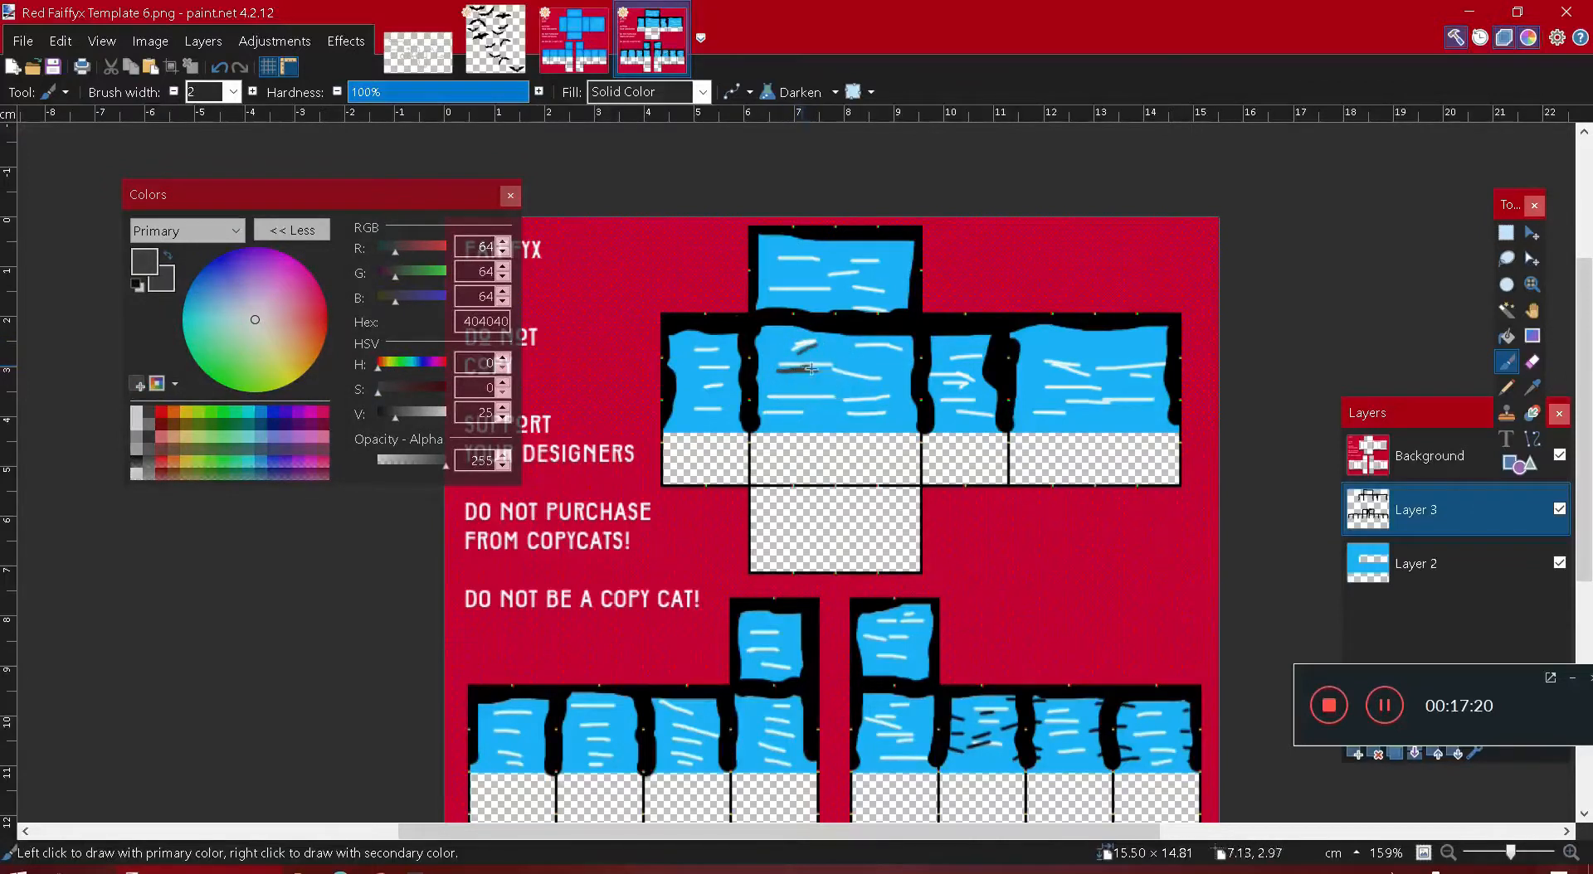
click(219, 66)
click(220, 67)
- Set Layer 3's blend mode to Overlay and its opacity to 132
click(1443, 667)
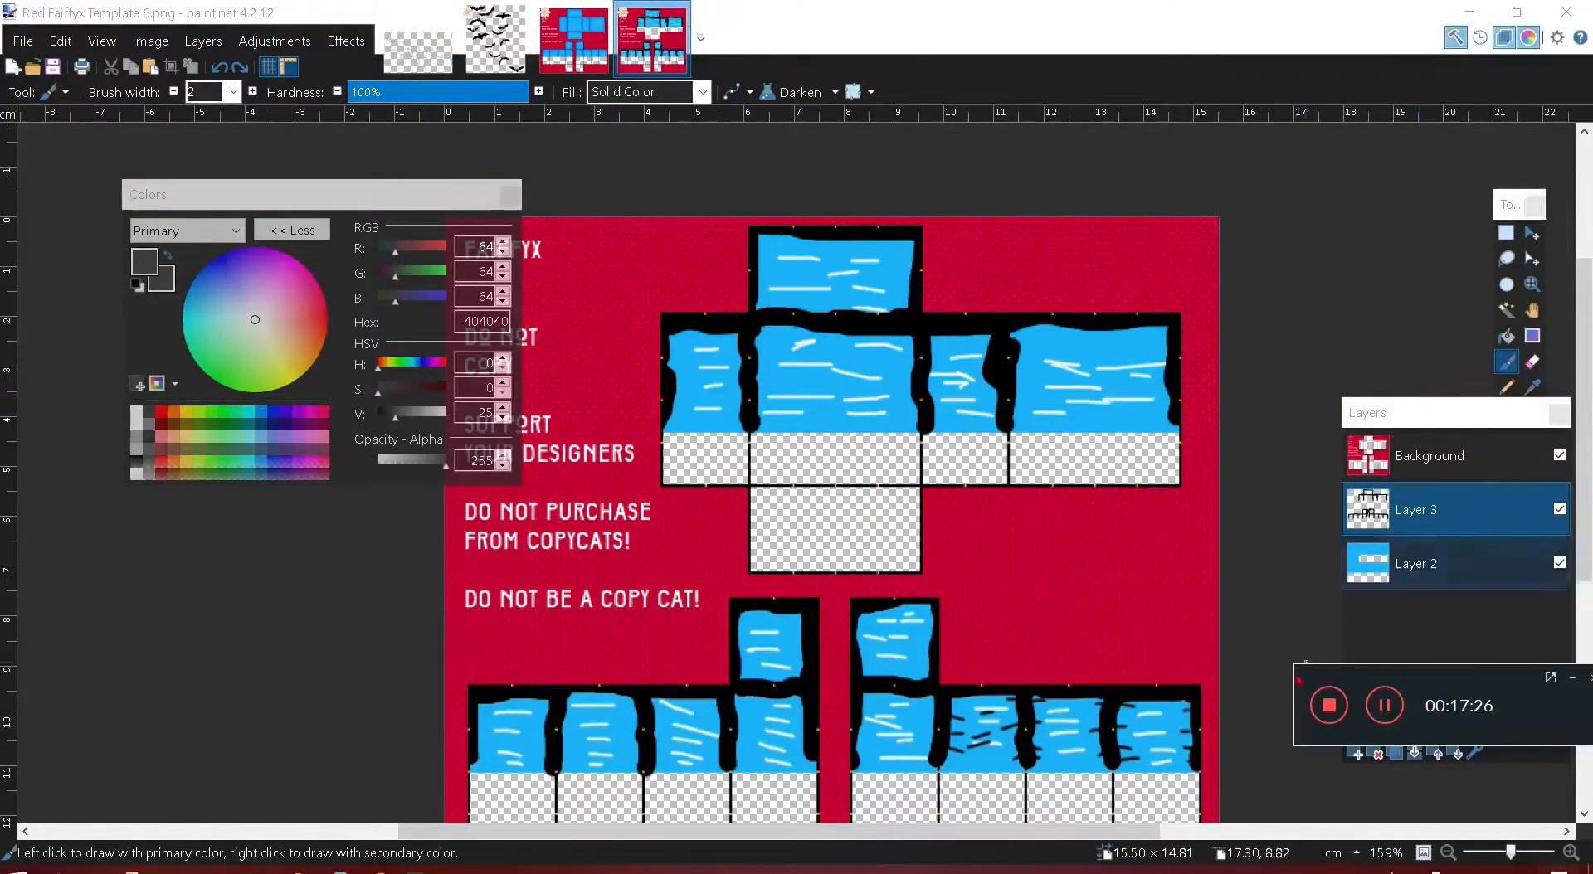
mouse_move(1296, 672)
mouse_down()
mouse_move(1339, 370)
mouse_move(1339, 232)
mouse_up()
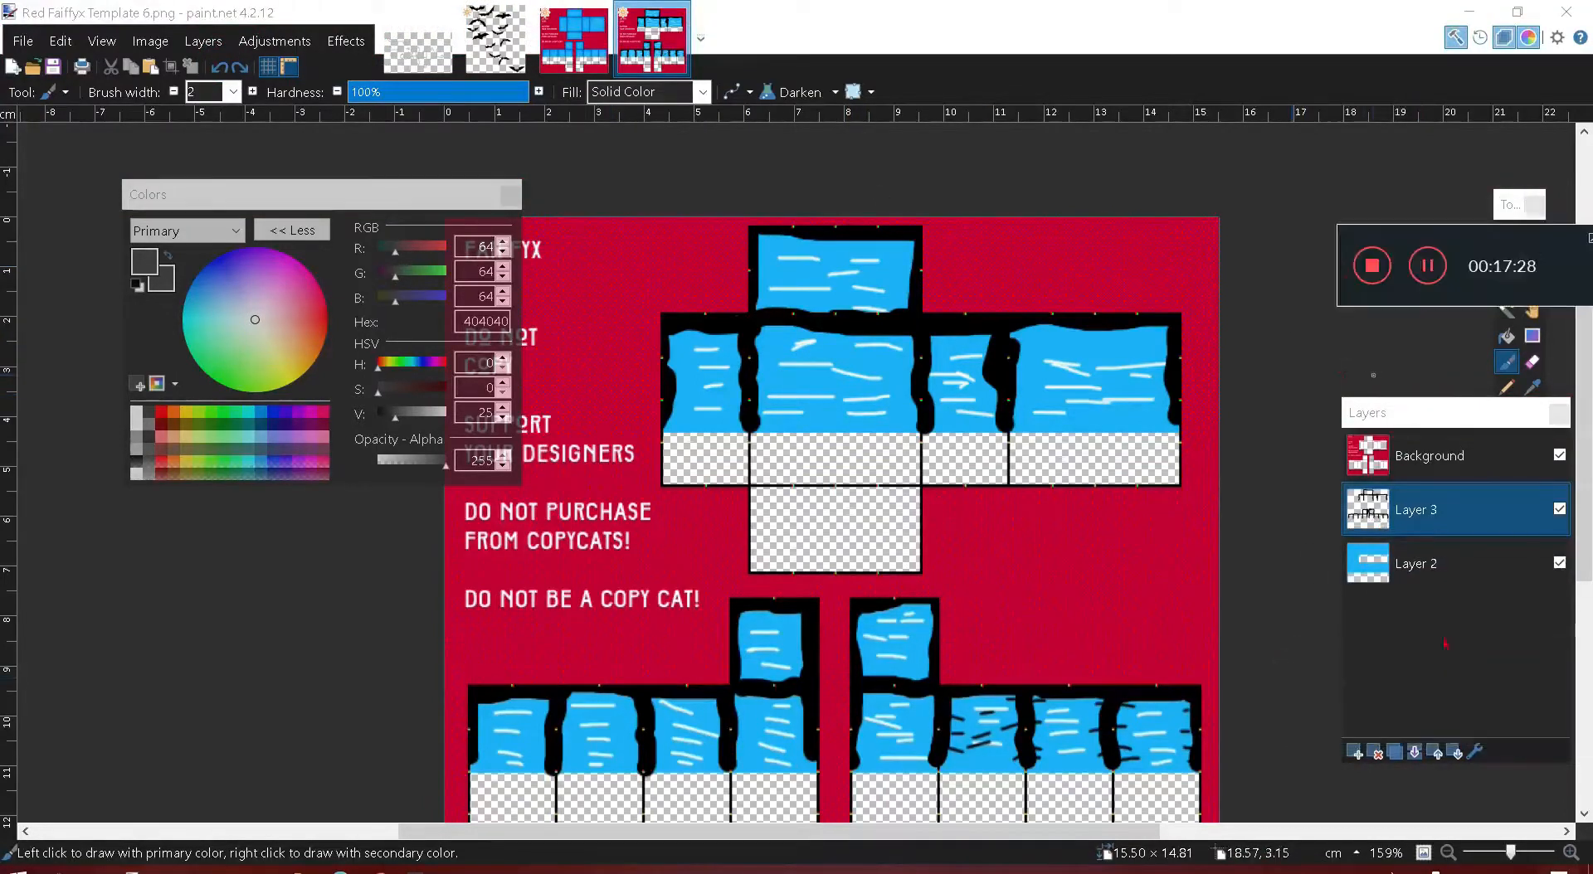
click(1476, 753)
click(715, 453)
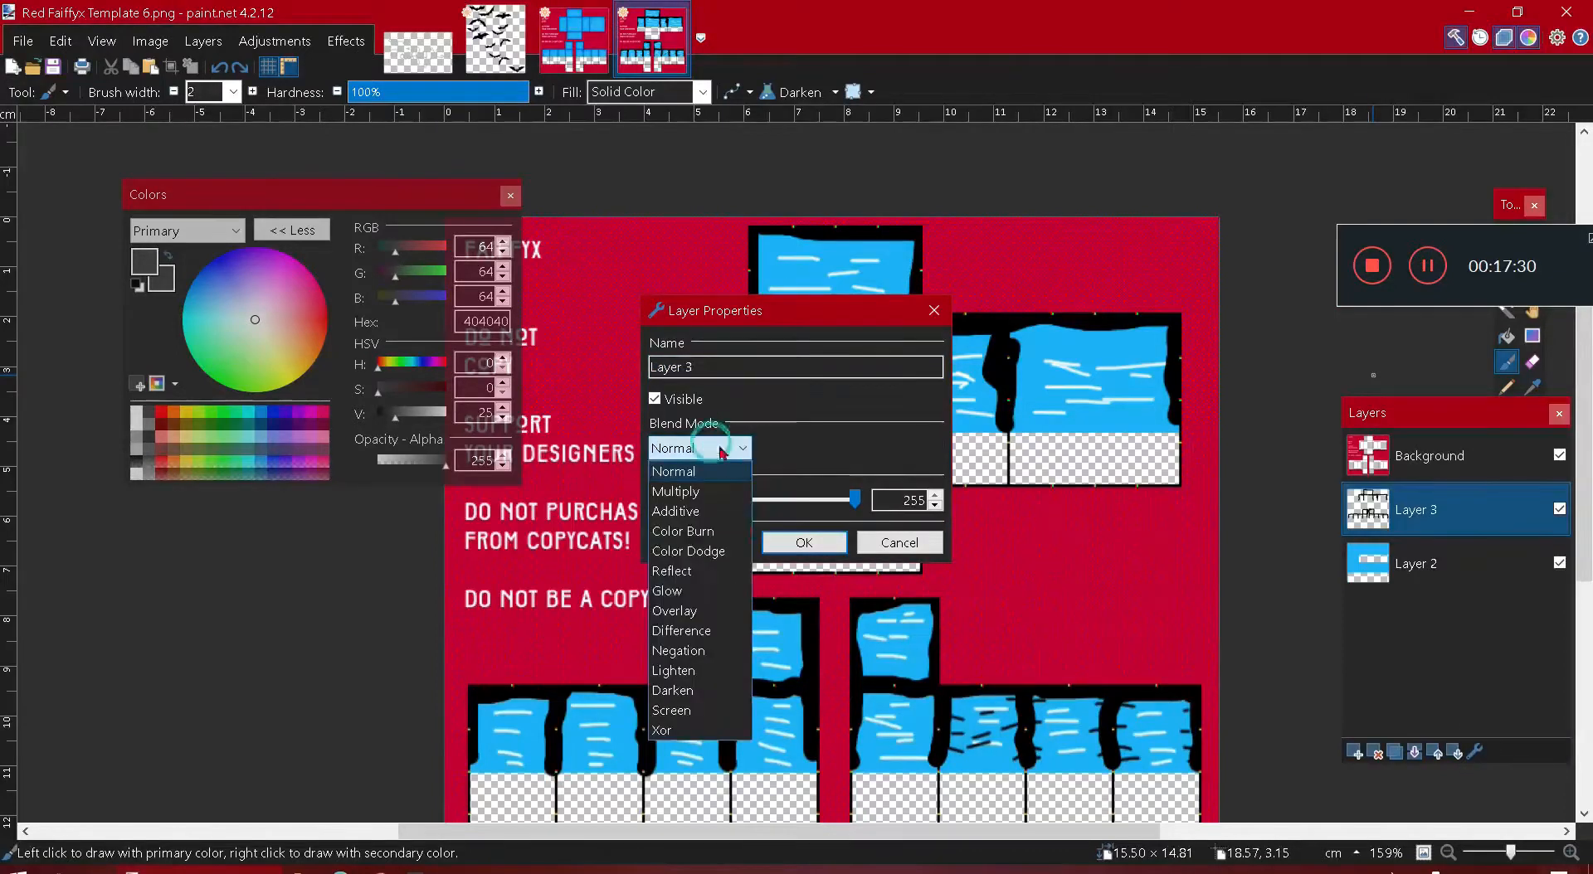
click(732, 611)
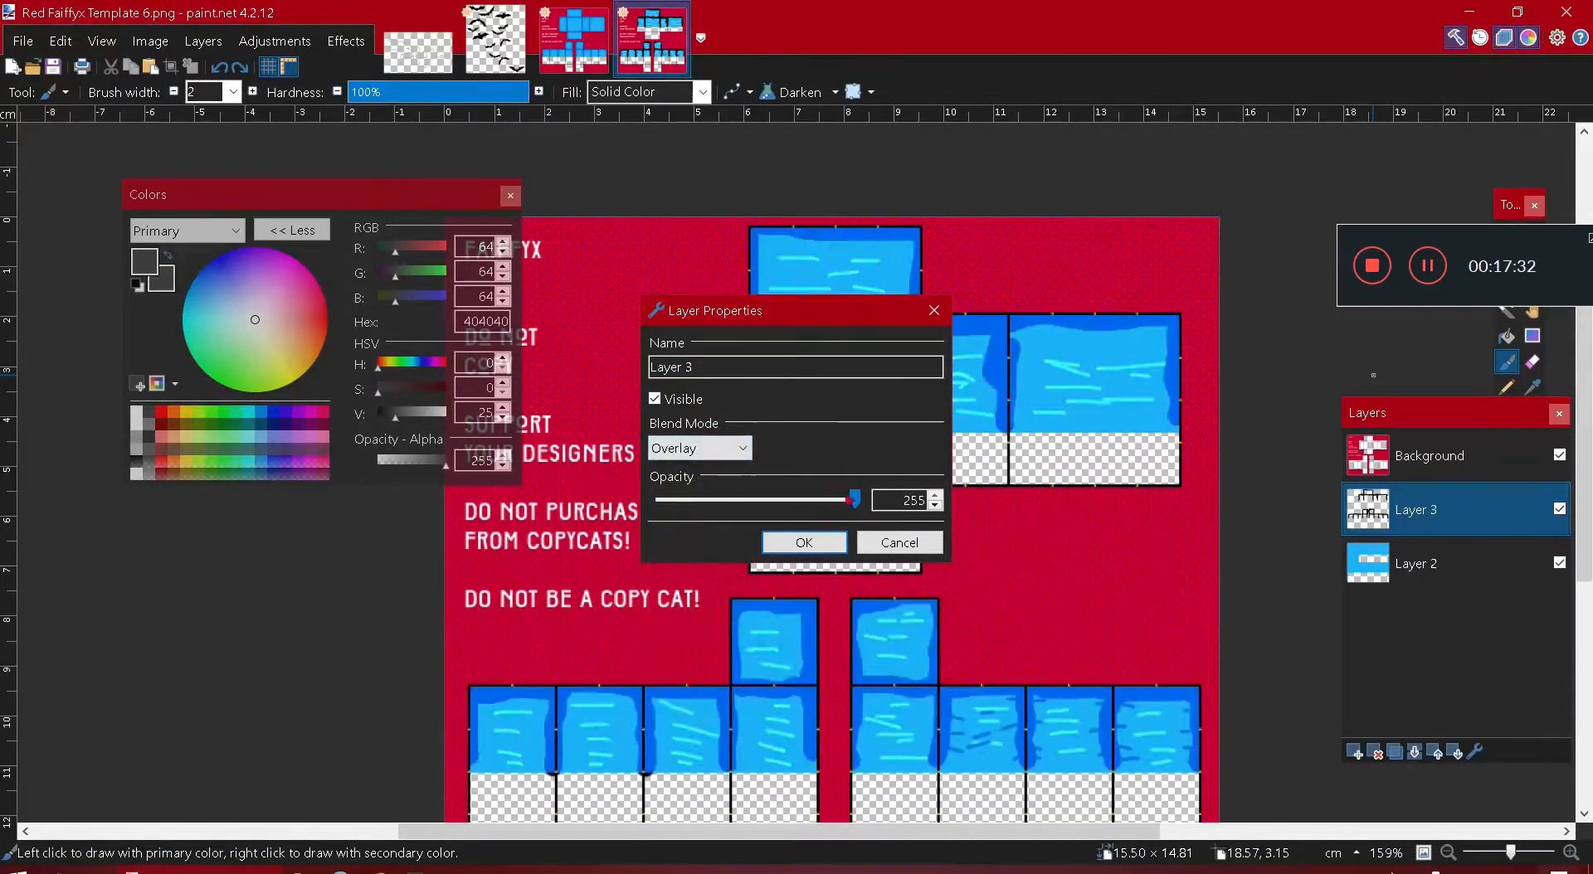
drag(854, 498, 784, 500)
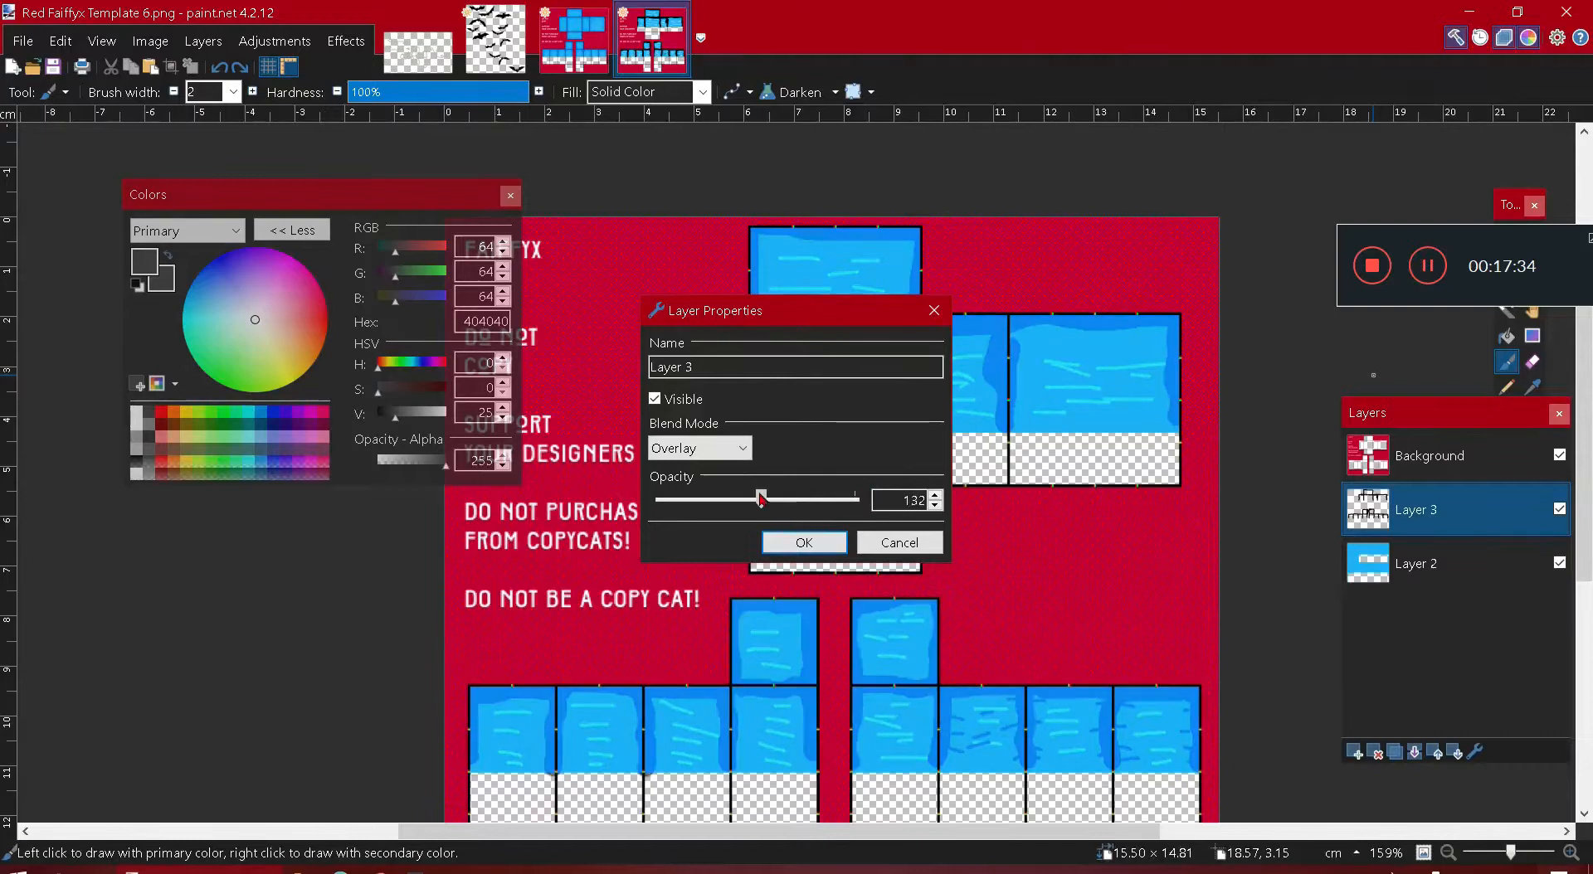
click(830, 544)
click(347, 42)
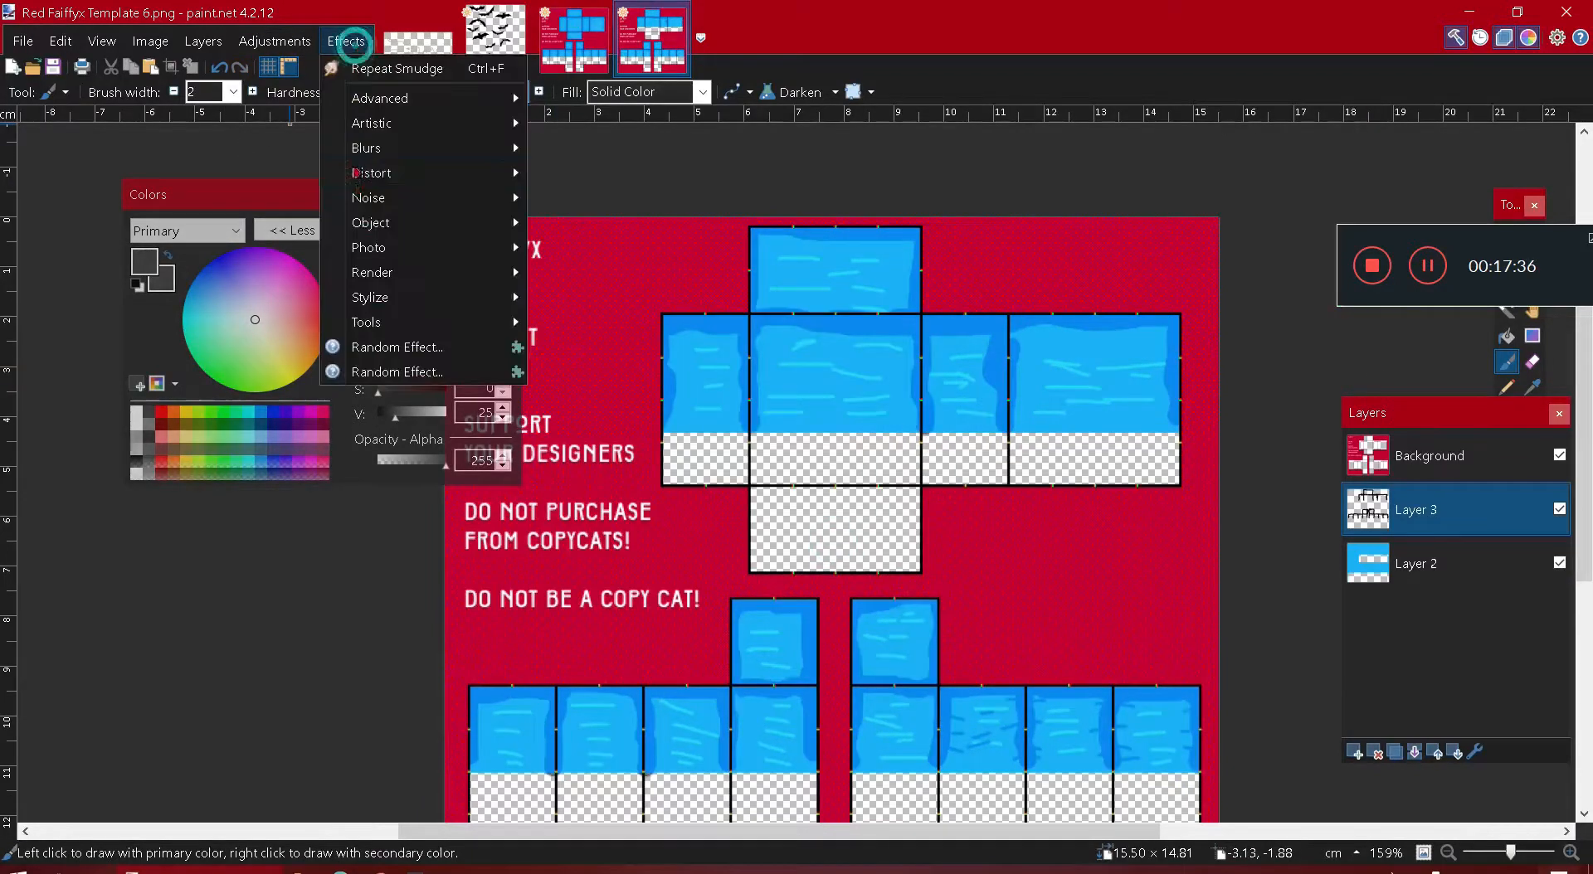
mouse_move(448, 148)
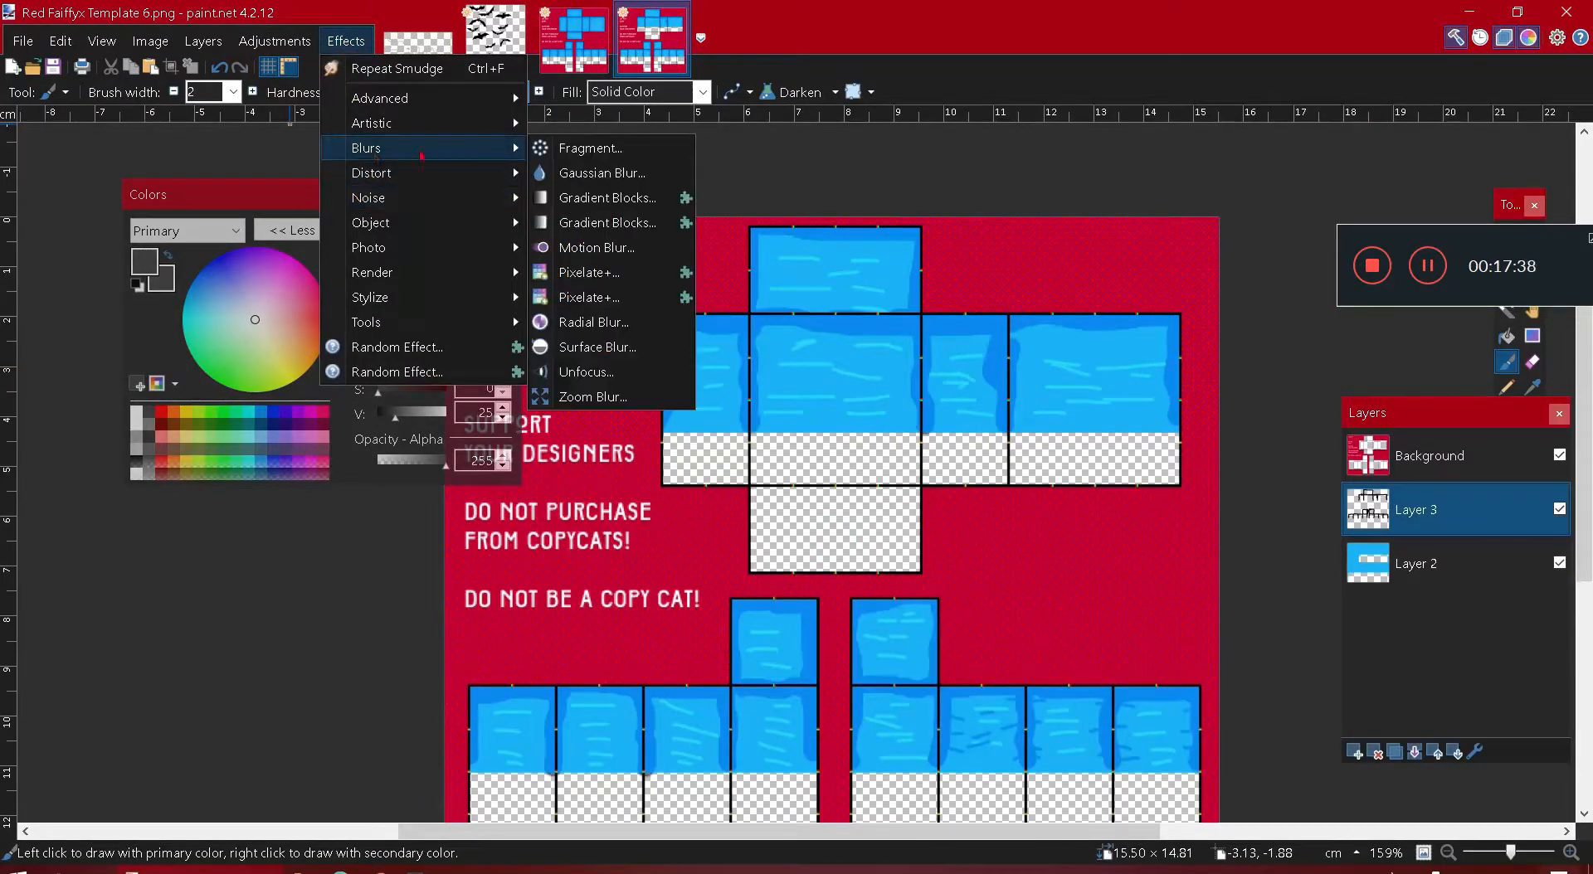
click(555, 173)
drag(653, 430, 643, 431)
drag(699, 383, 733, 606)
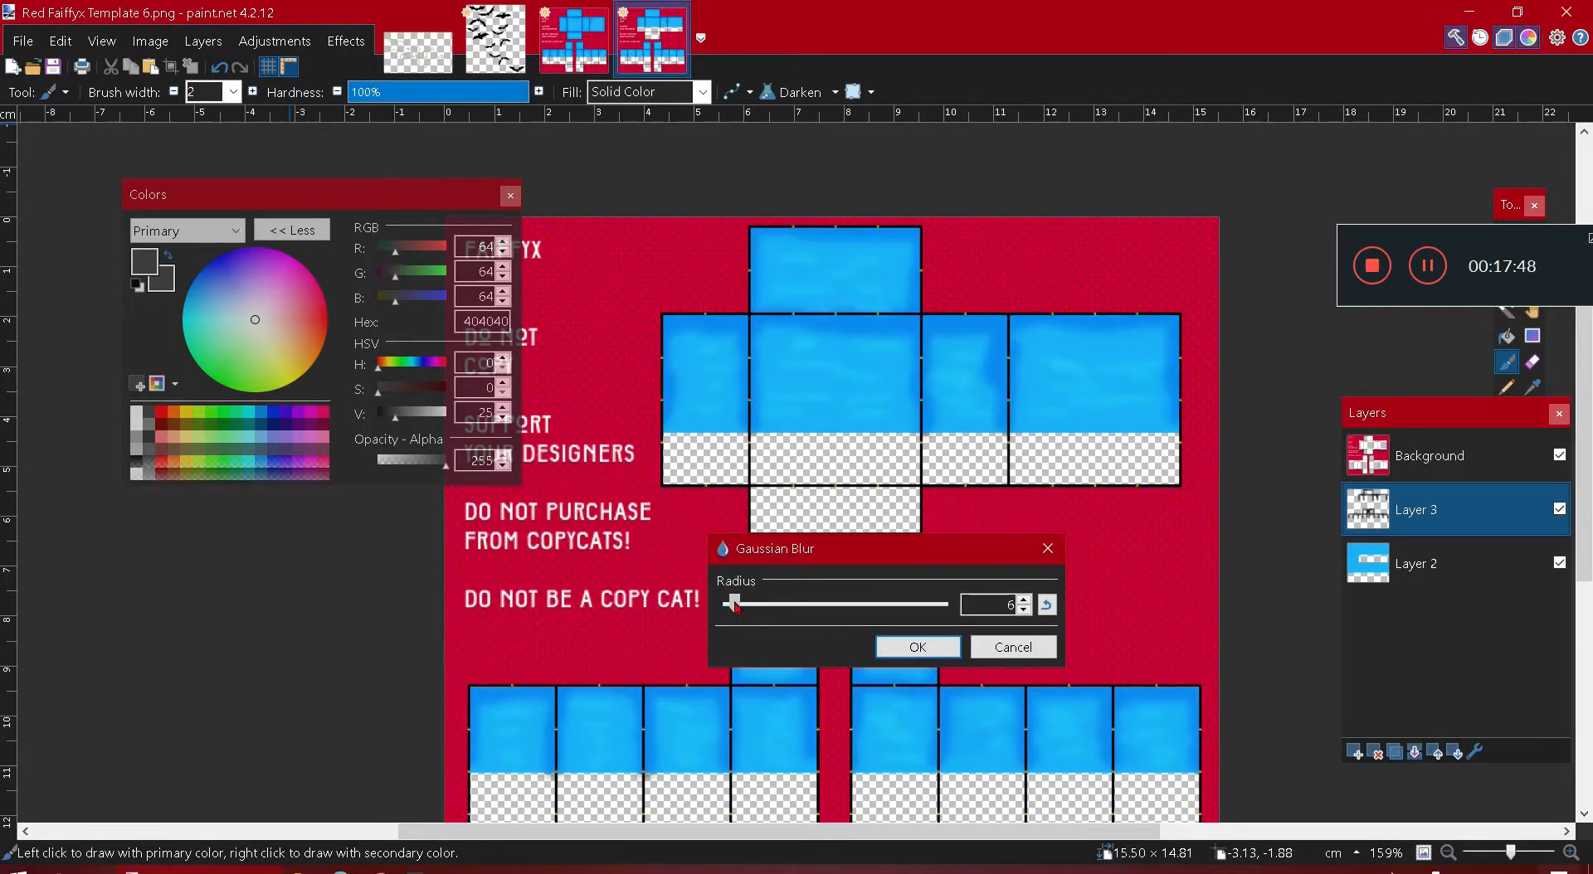
click(1004, 647)
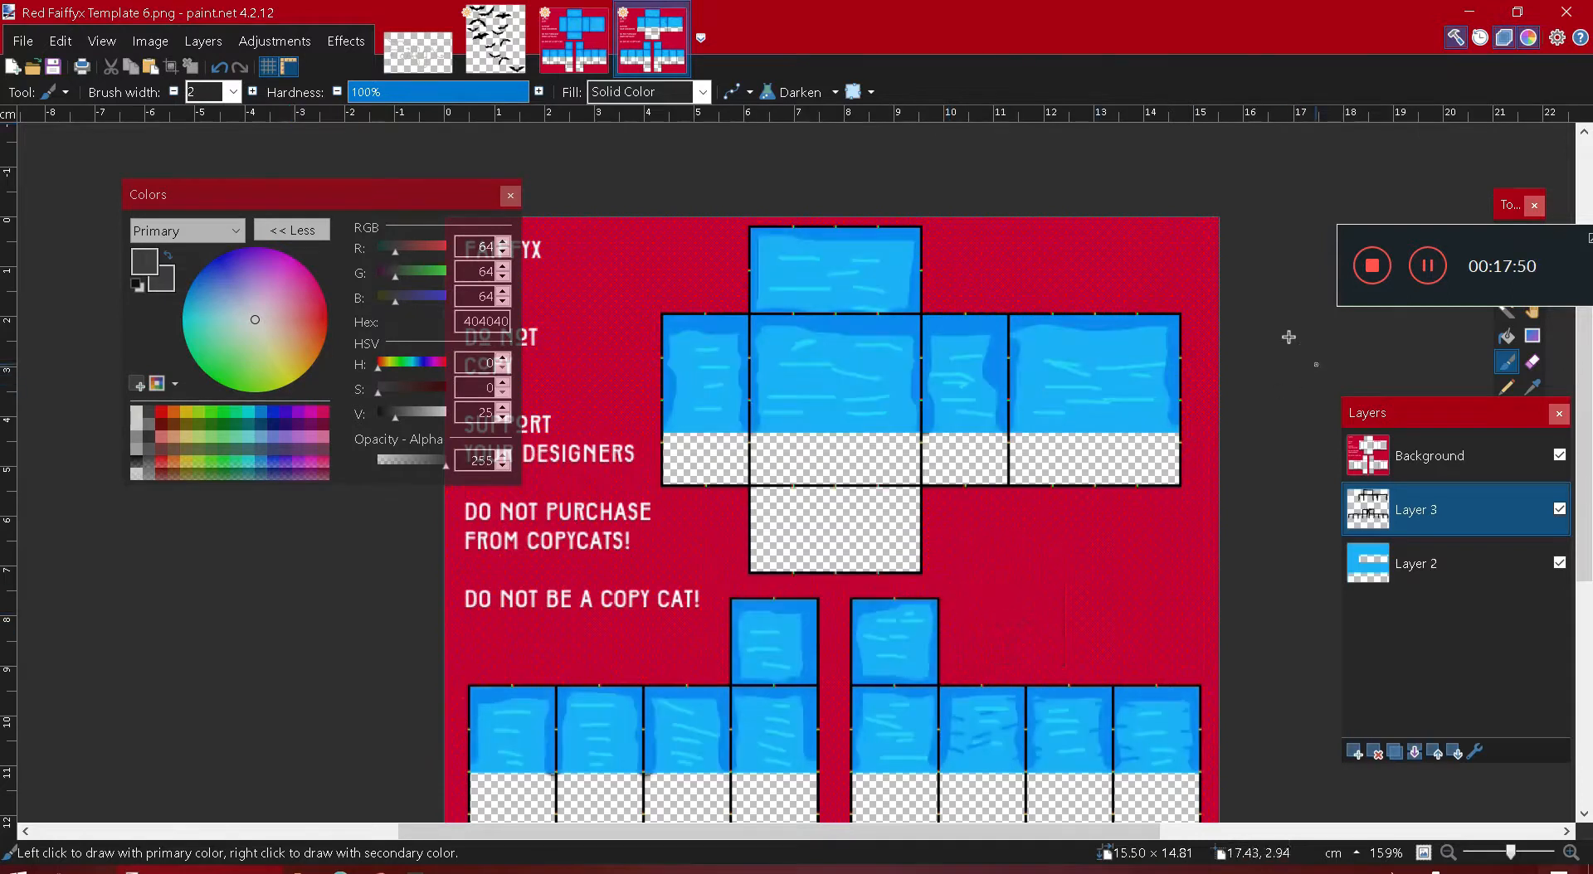
- Set the primary color to black and draw shadow lines beneath the highlights on the central and leftmost torso panels
drag(387, 417, 378, 418)
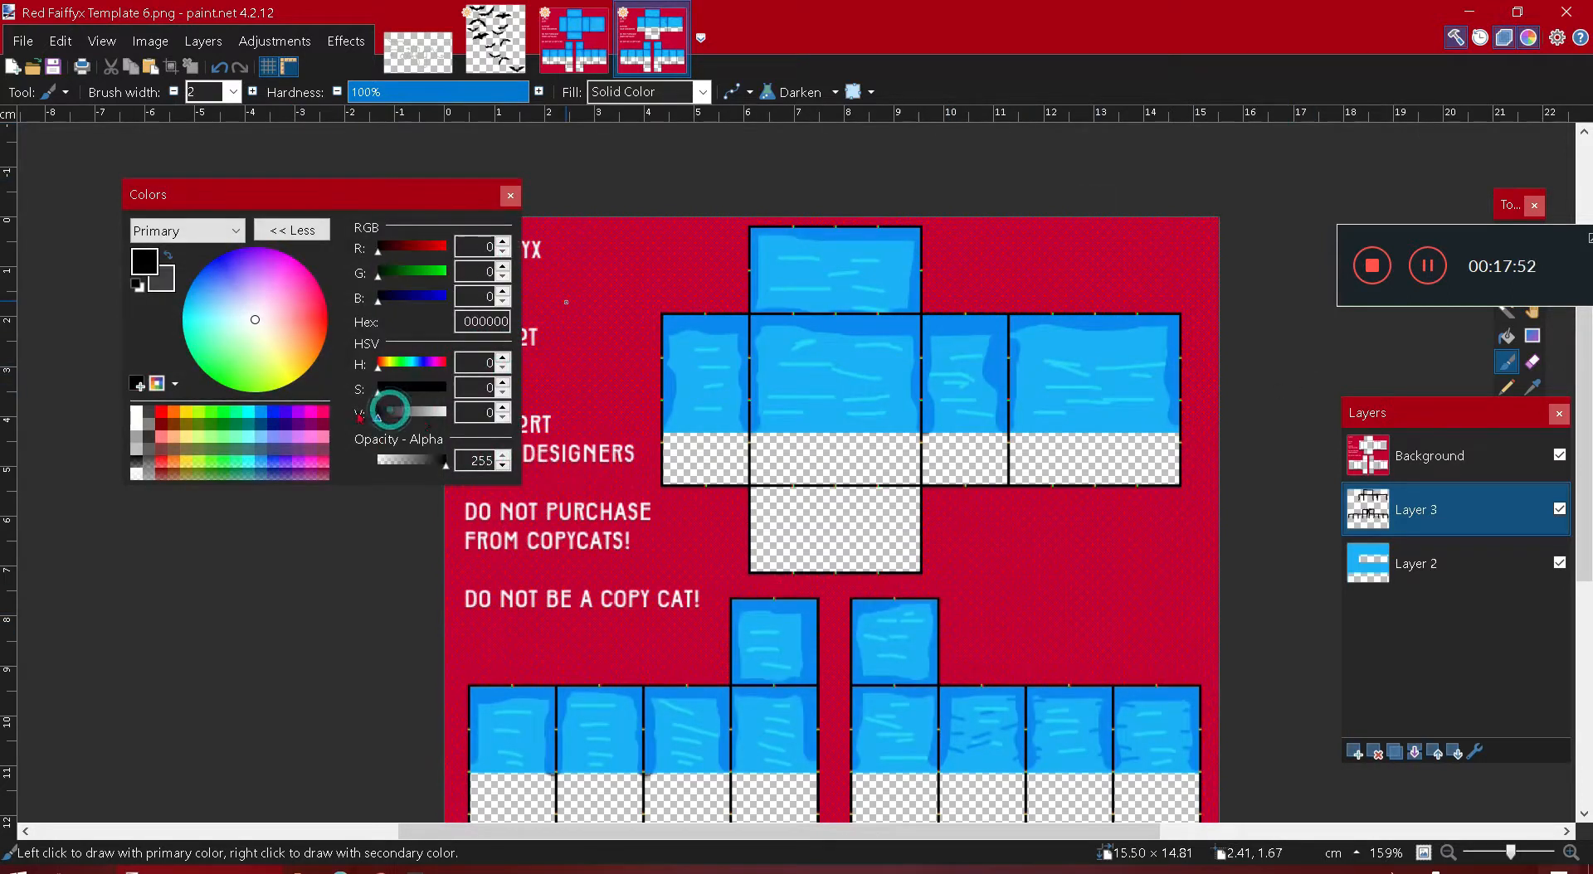
scroll(742, 497, up, 2)
drag(911, 264, 975, 265)
drag(911, 326, 974, 327)
mouse_move(888, 355)
mouse_down()
mouse_move(1083, 326)
mouse_move(1032, 362)
mouse_move(1089, 358)
mouse_up()
drag(1006, 276, 1076, 289)
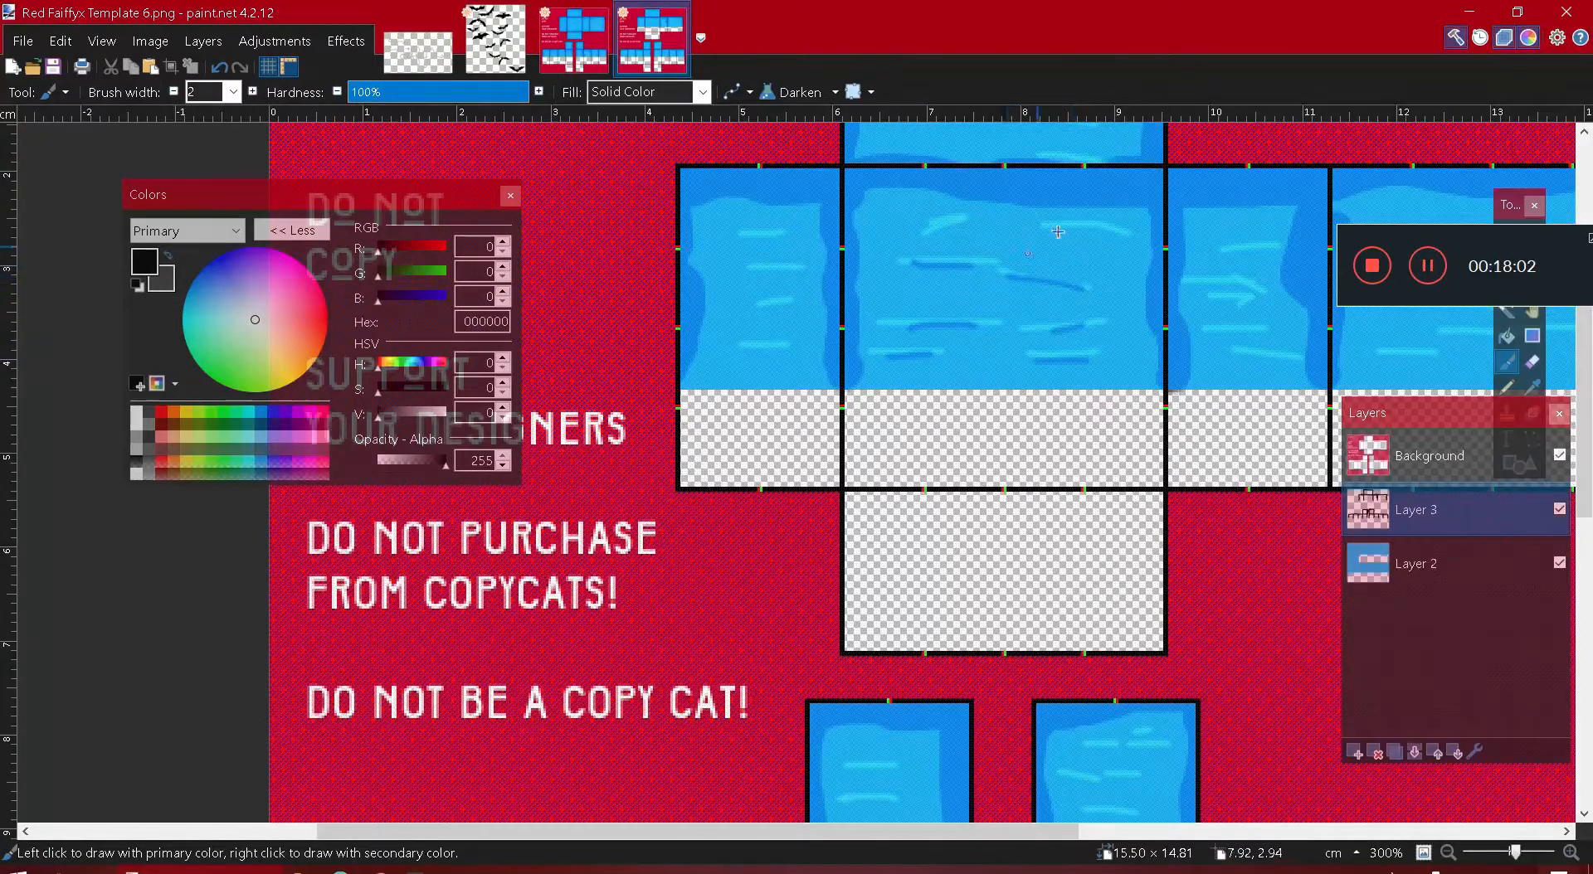
drag(927, 234, 964, 215)
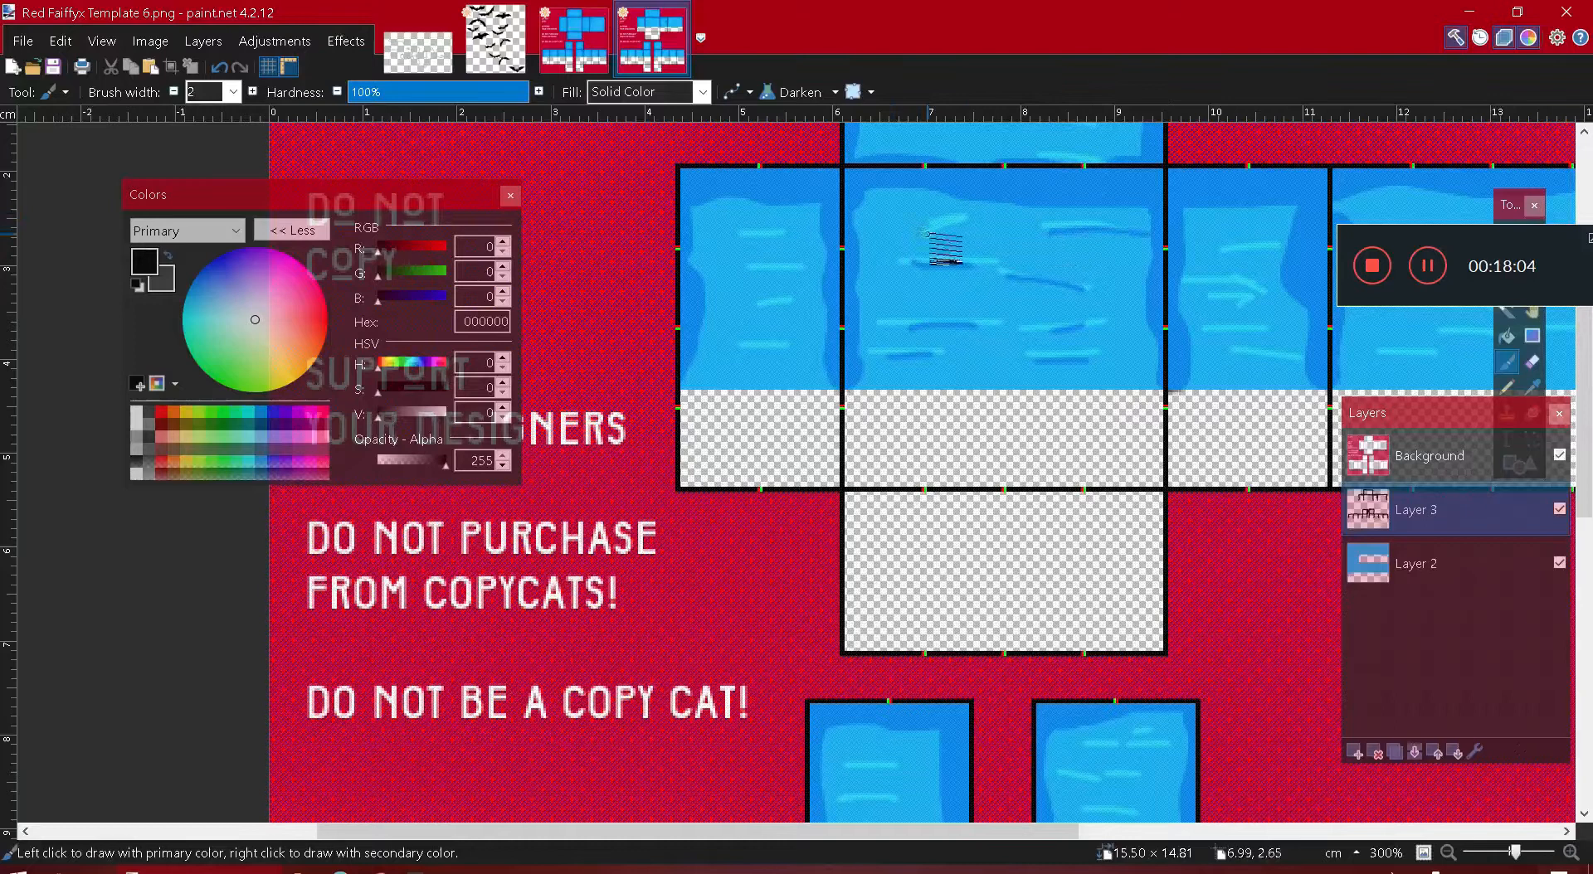
mouse_move(743, 234)
mouse_down()
mouse_move(785, 235)
mouse_move(789, 278)
mouse_up()
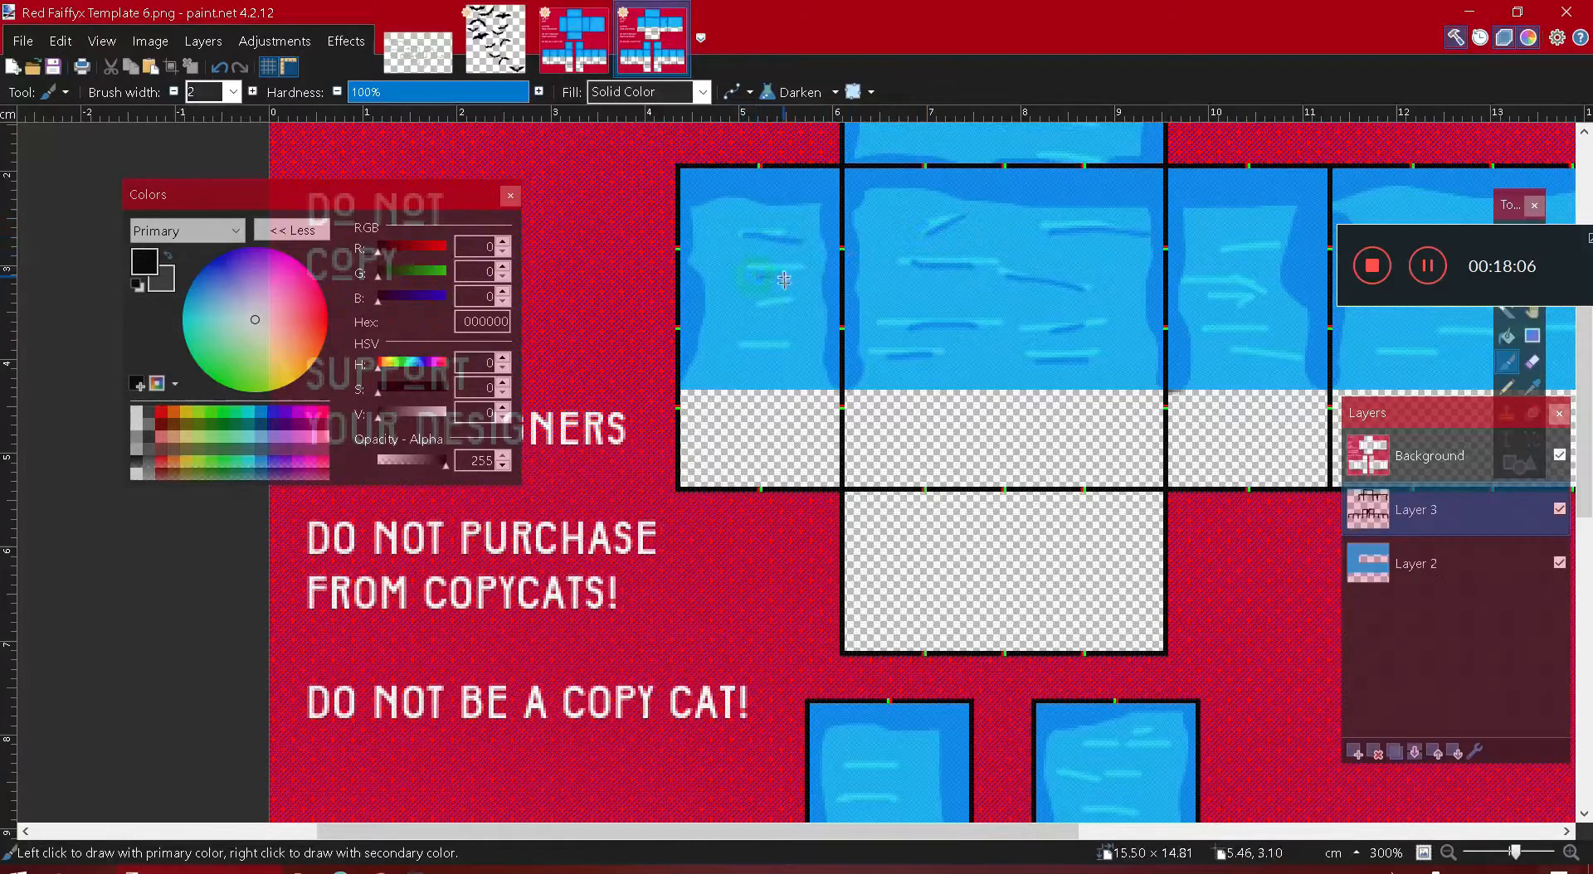
- Draw black shadow lines beneath the highlights on the panel above the central torso panel
scroll(945, 306, up, 2)
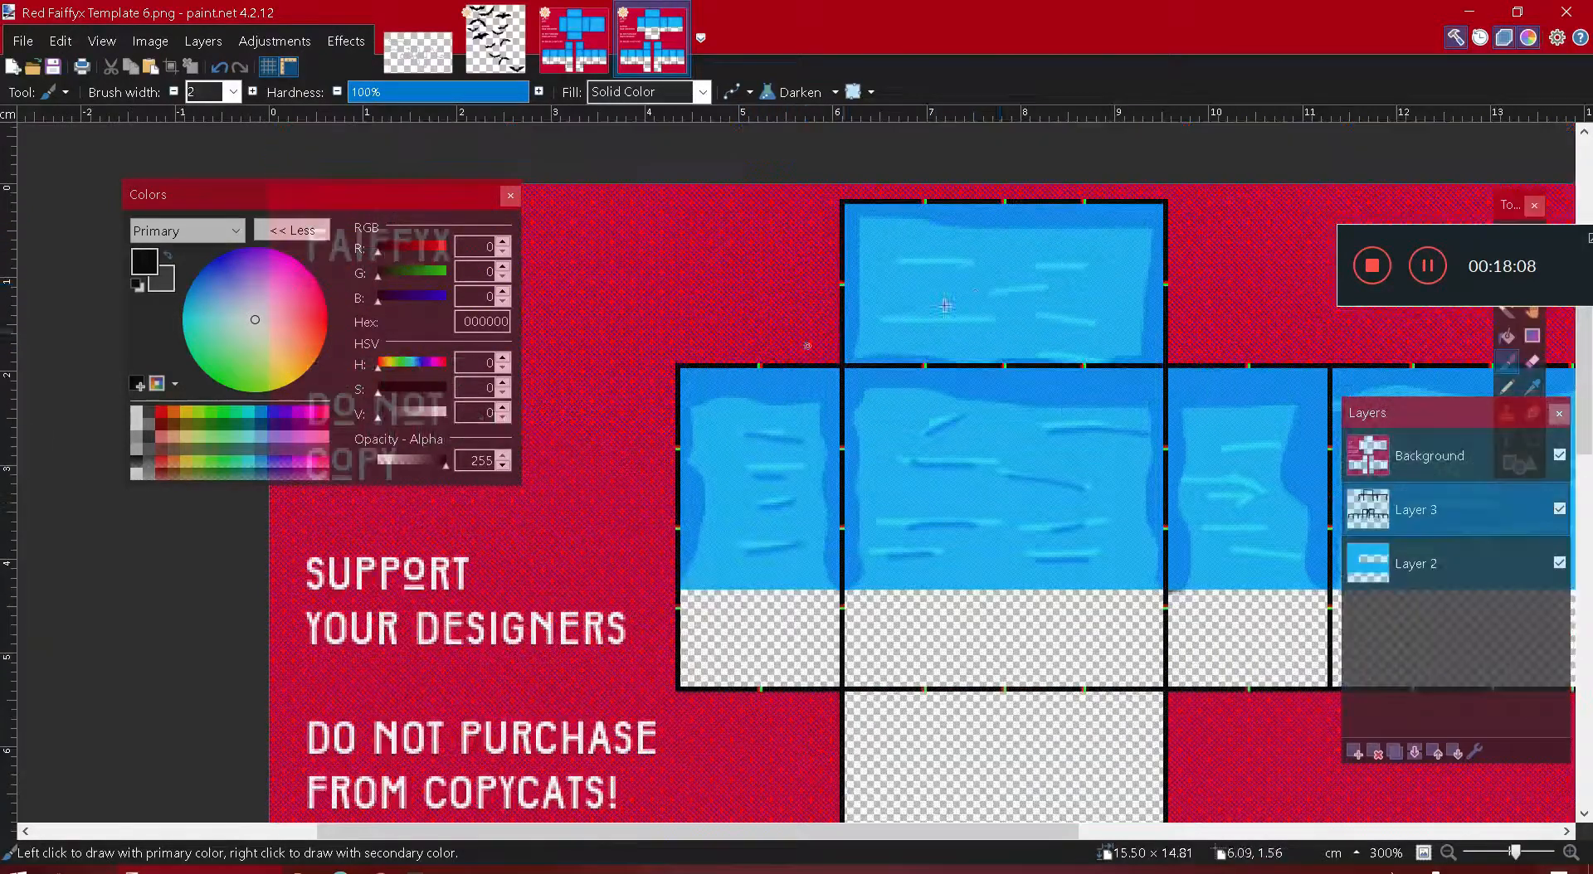
drag(983, 301, 1019, 293)
drag(887, 330, 985, 318)
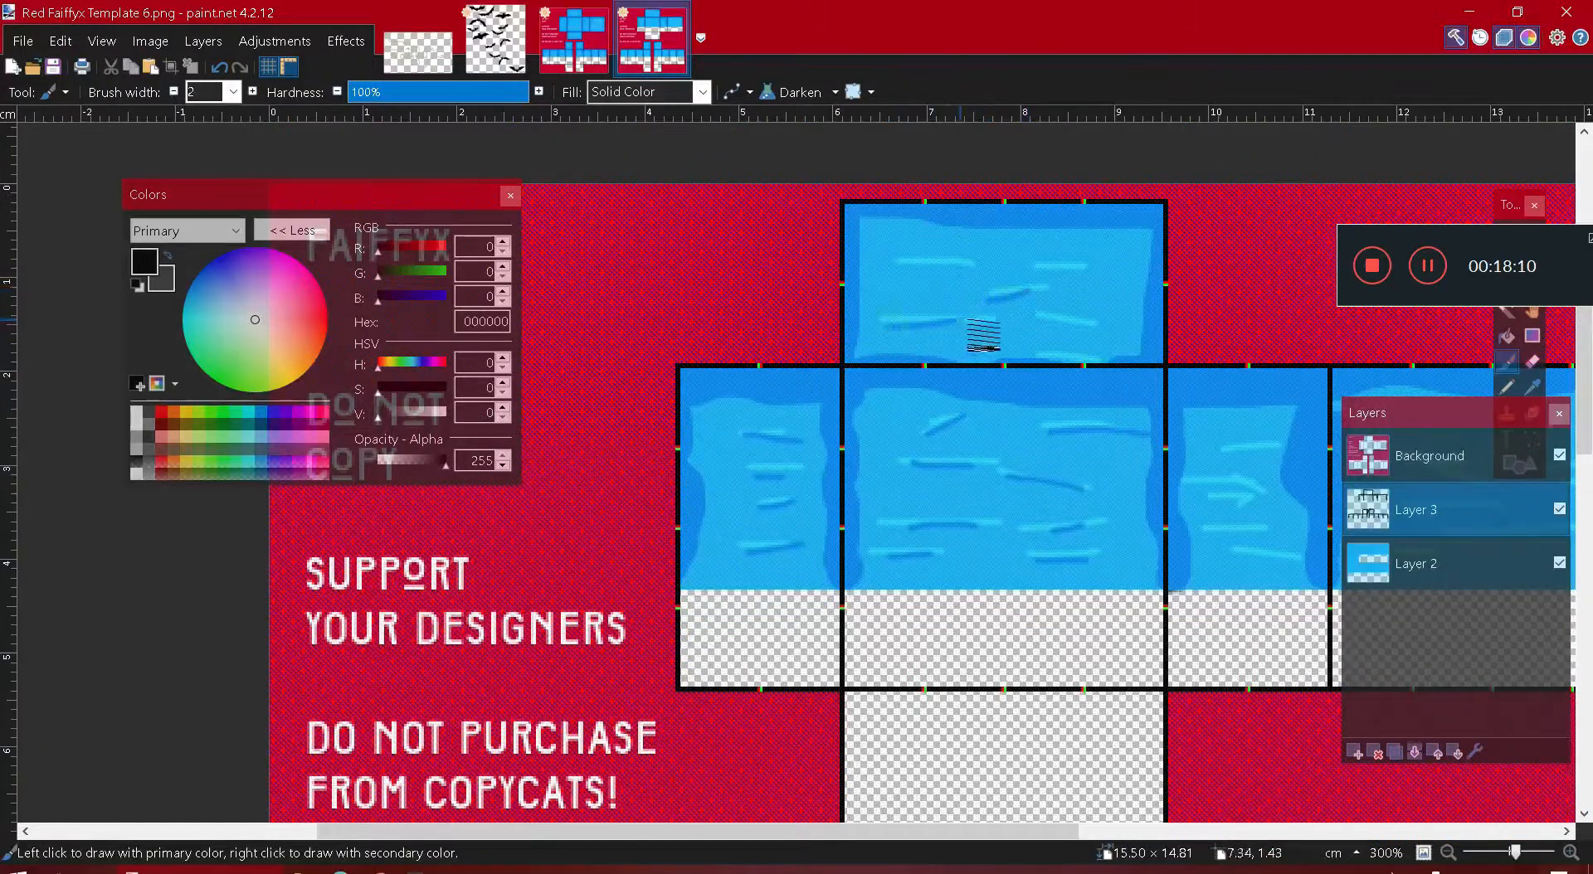
drag(899, 266, 954, 264)
drag(1043, 317, 1092, 324)
drag(1037, 270, 1086, 271)
- Draw black shadow lines beneath the highlights on the narrow side panel and the wide rightmost panel of the torso
drag(1232, 459, 1282, 473)
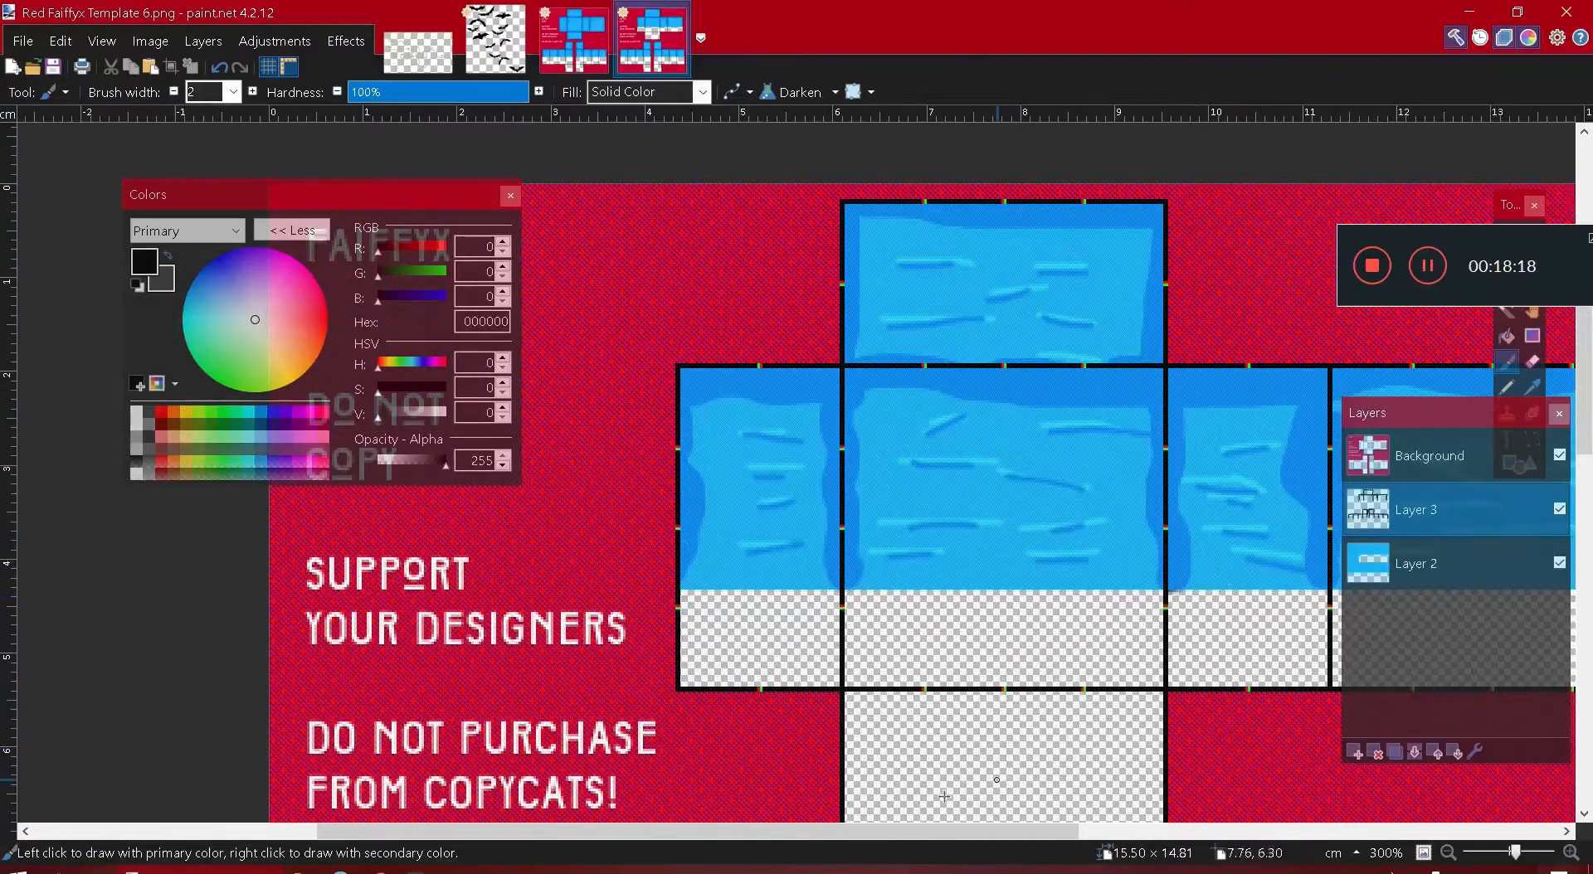
drag(963, 832, 1192, 832)
mouse_move(948, 474)
mouse_down()
mouse_move(995, 471)
mouse_move(946, 474)
mouse_move(1009, 483)
mouse_move(1149, 459)
mouse_up()
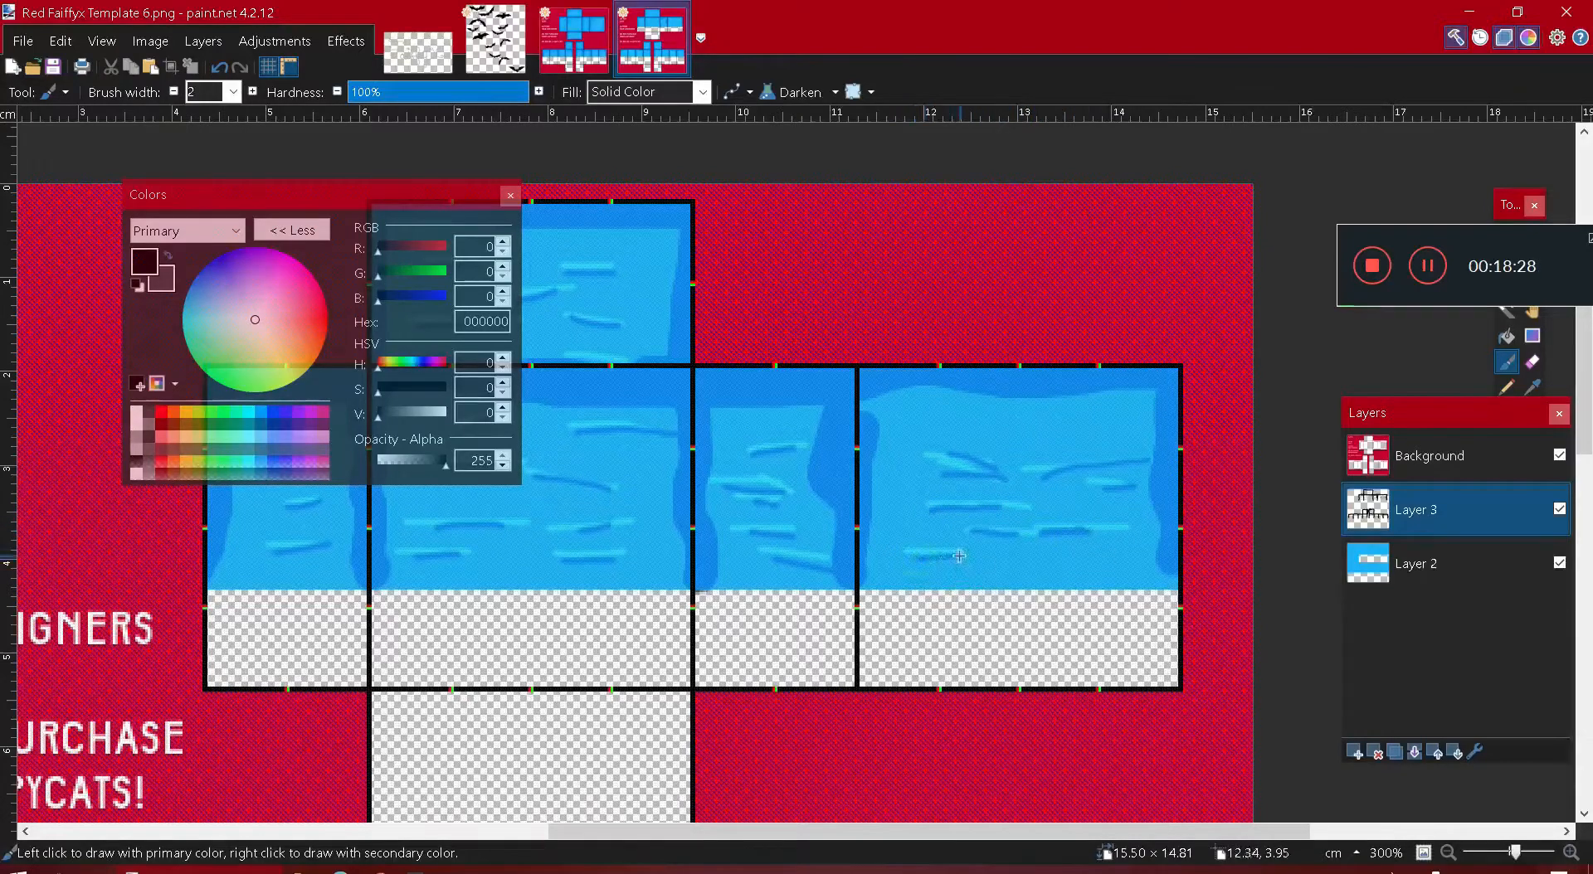
- Draw black shadow lines beneath the highlights on the right sleeve's cap panel and the four panels in the row below
scroll(915, 558, down, 6)
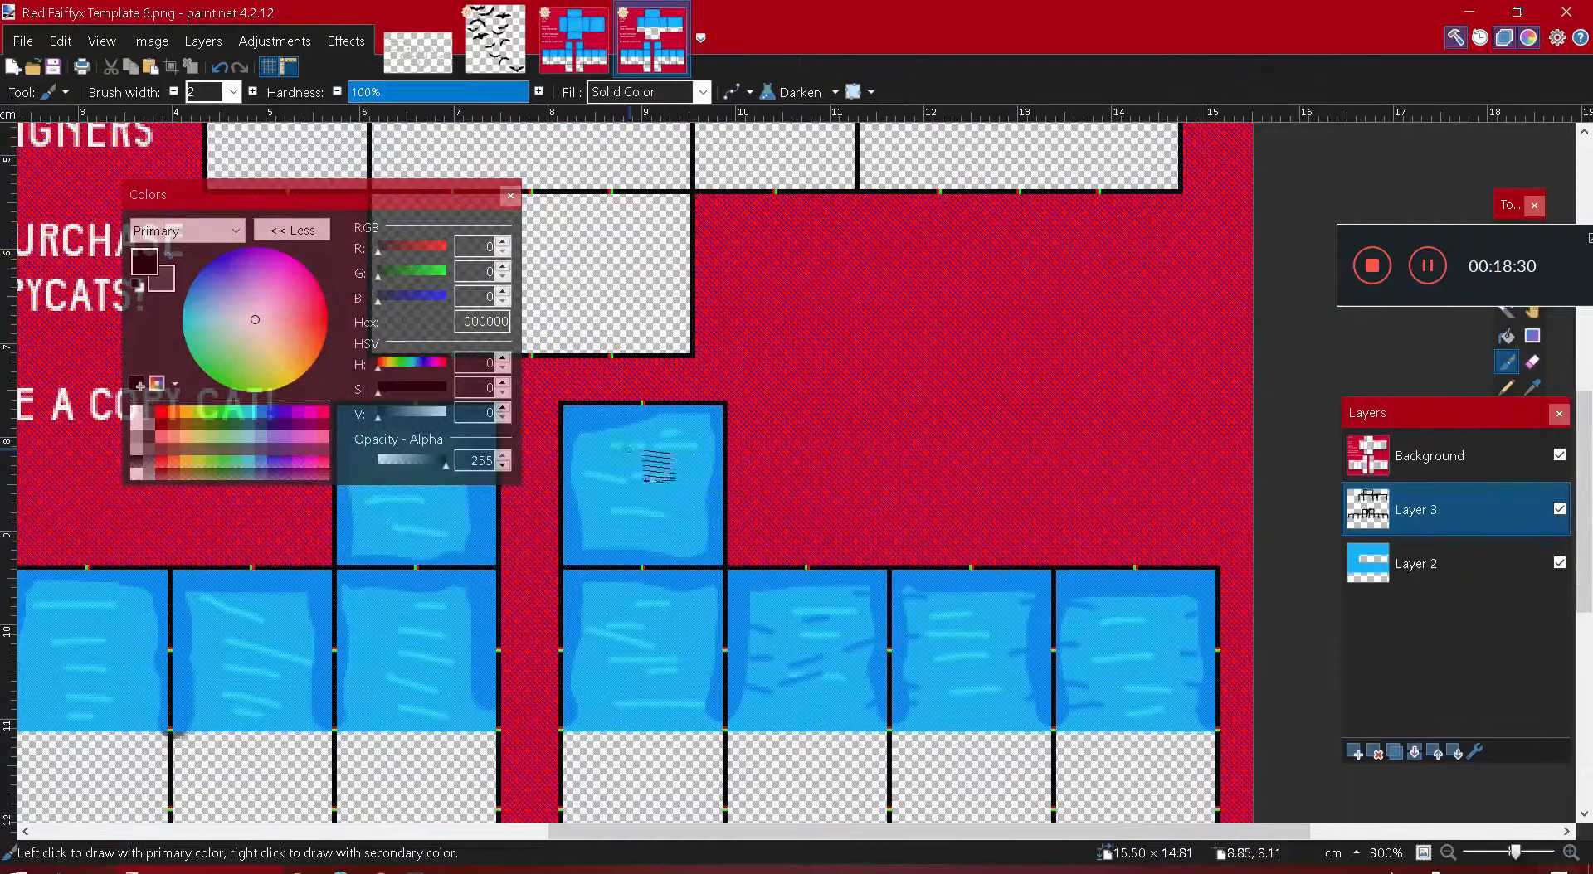
drag(620, 498, 586, 481)
key(ctrl+z)
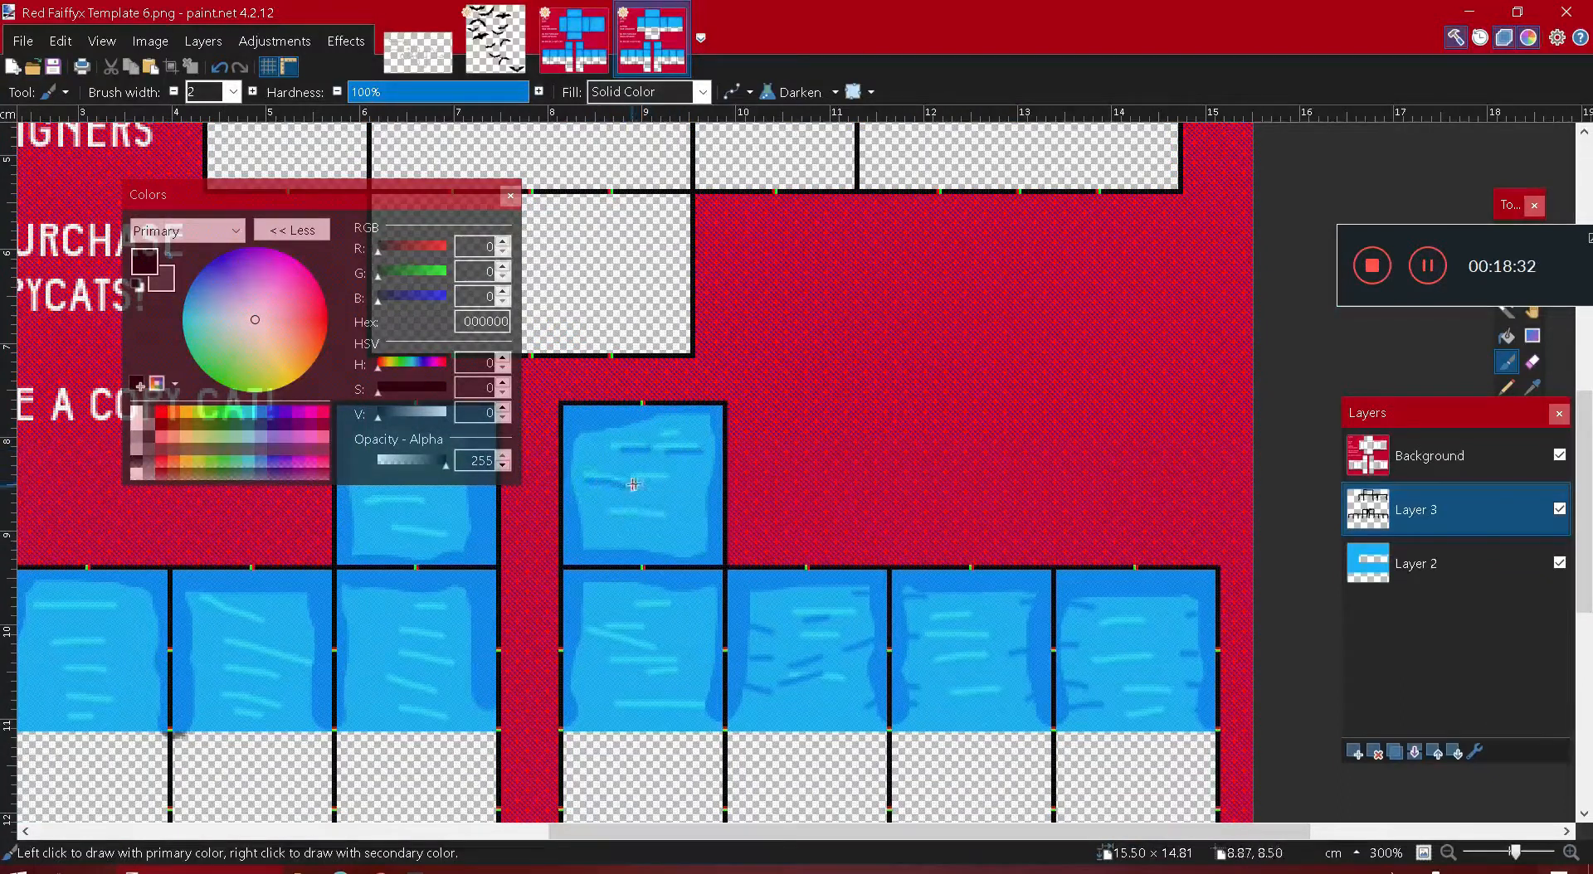
key(ctrl+z)
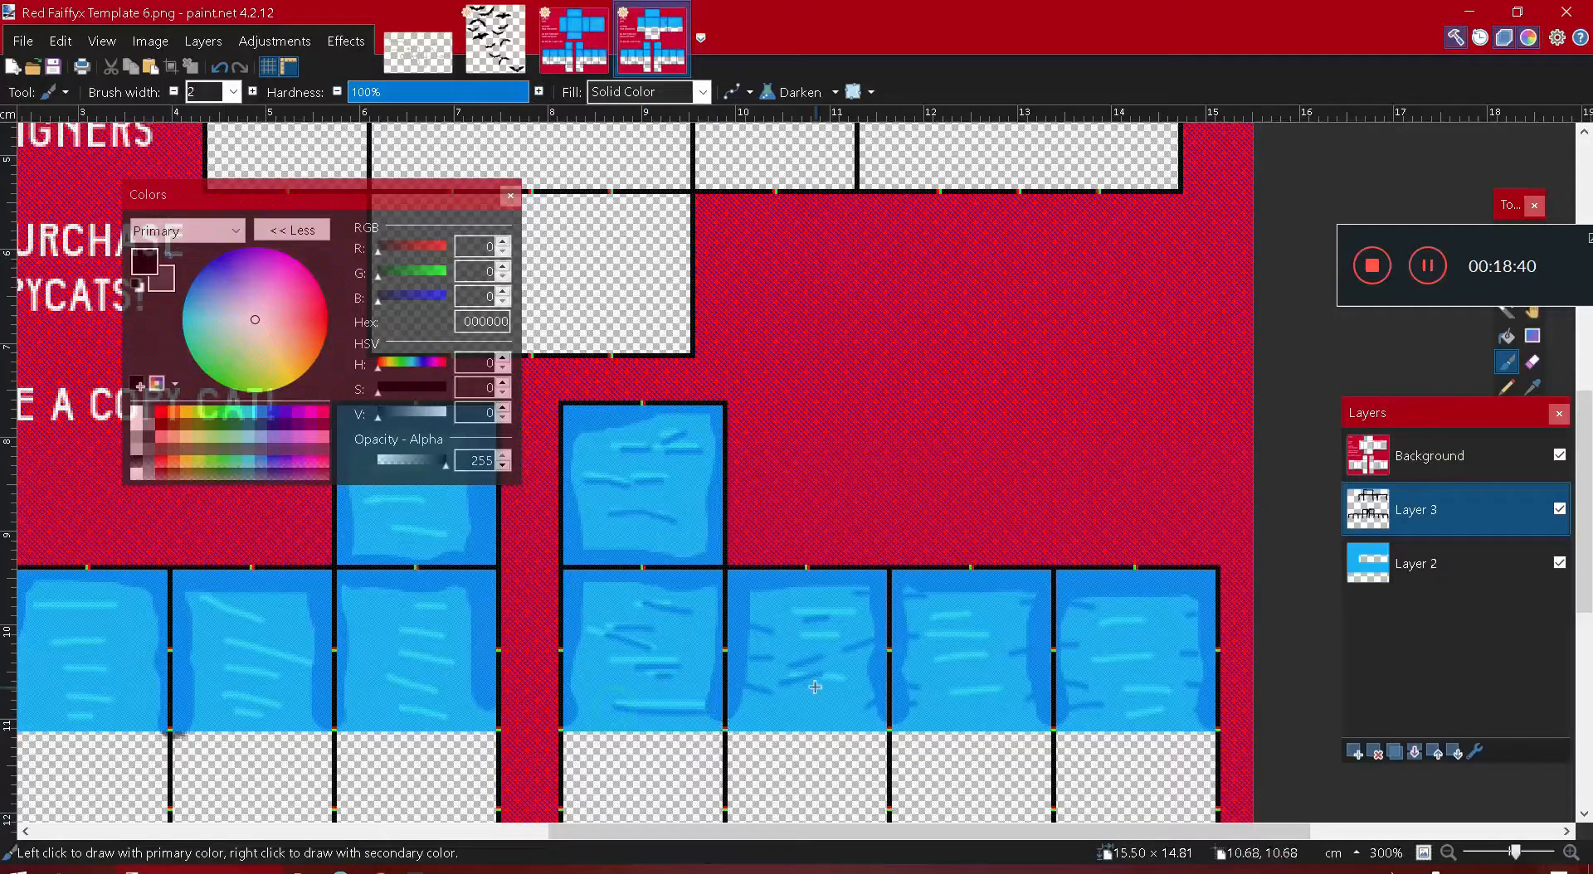
mouse_move(937, 623)
mouse_down()
mouse_move(971, 647)
mouse_move(946, 671)
mouse_move(974, 689)
mouse_up()
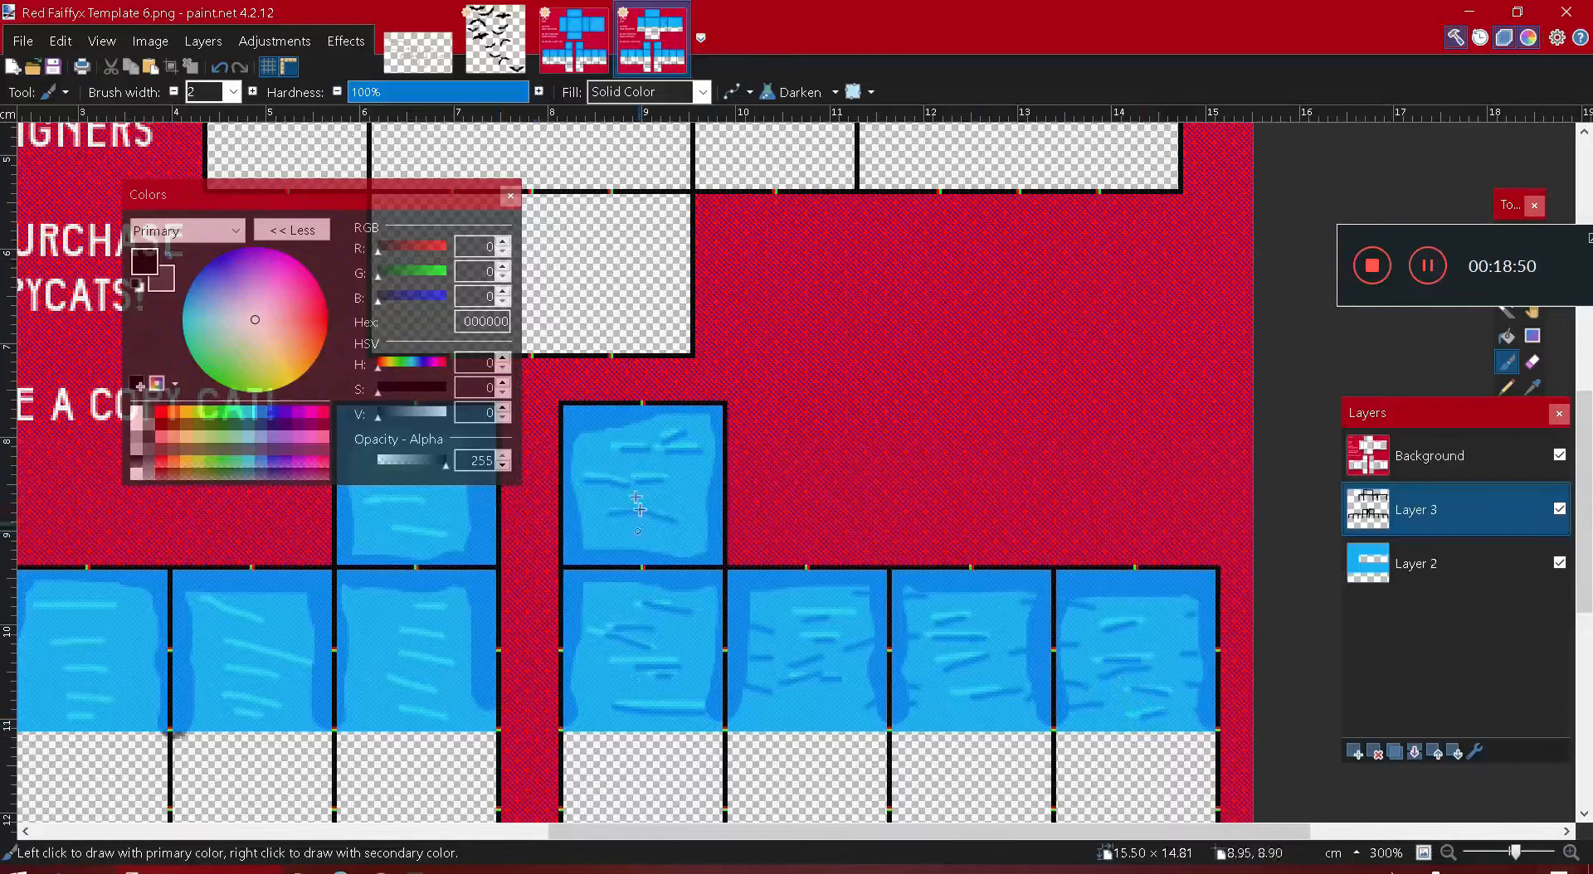
- Draw black shadow lines beneath the highlights on the left sleeve's cap panel and the four panels in the row below
scroll(983, 811, left, 5)
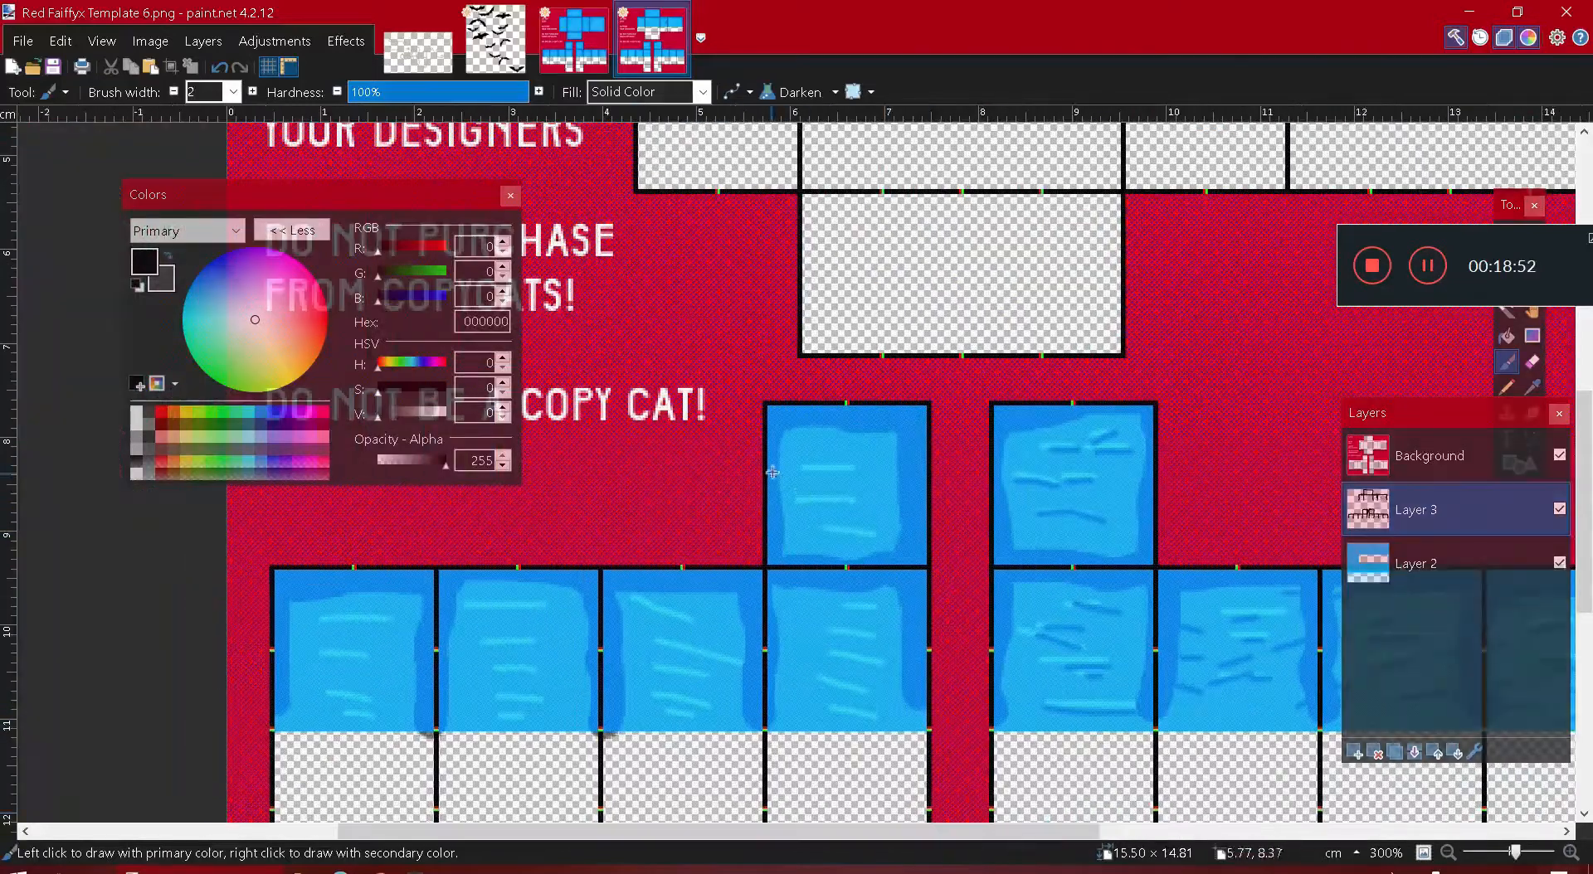
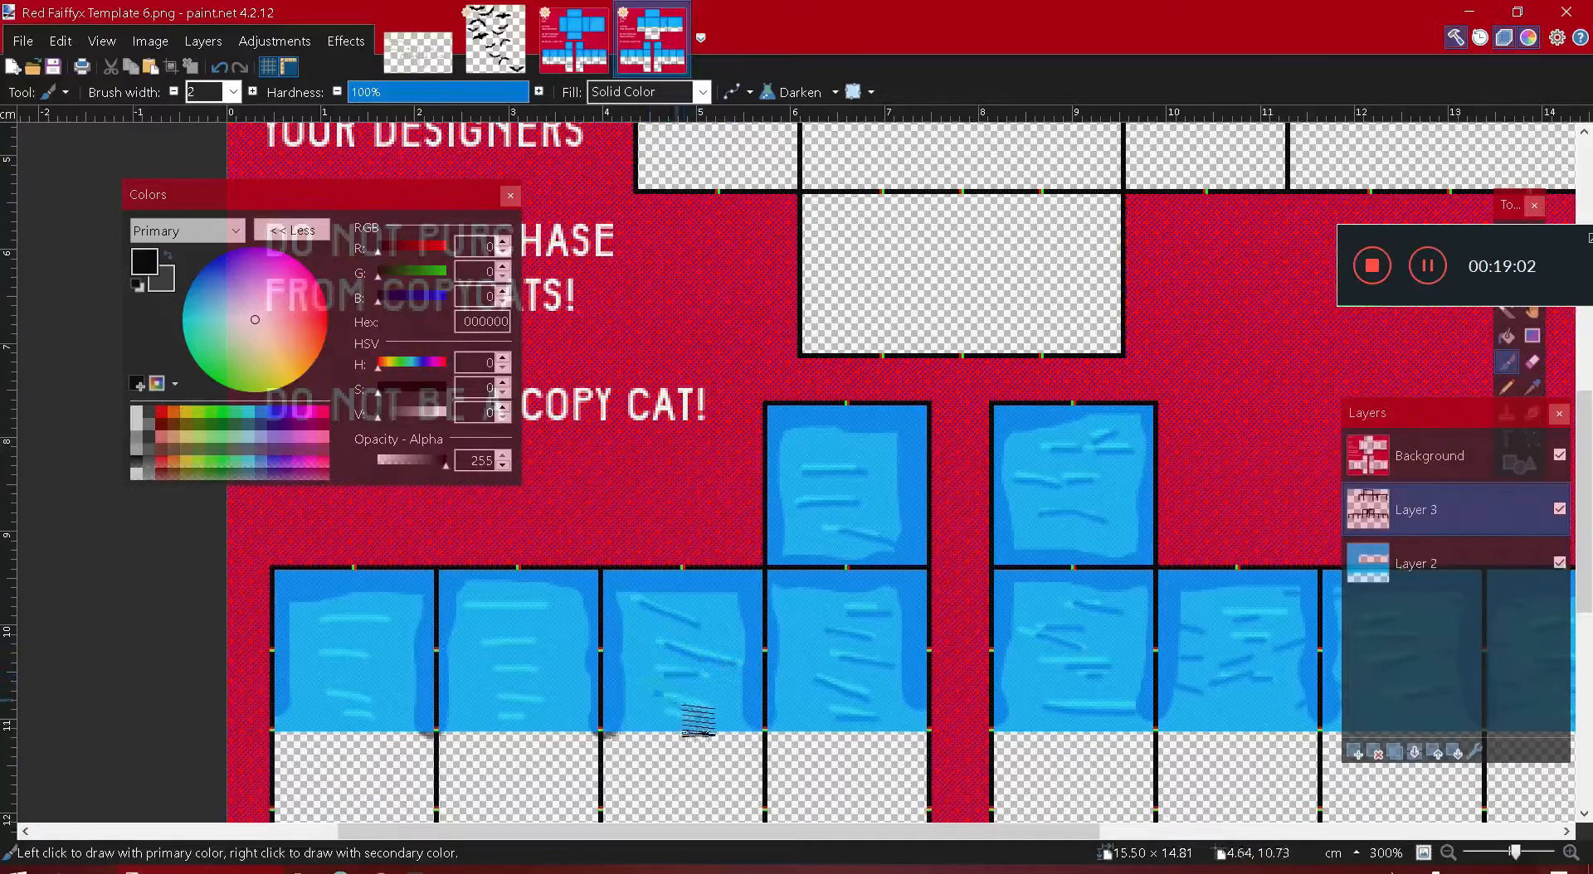
mouse_move(464, 609)
mouse_down()
mouse_move(546, 610)
mouse_move(512, 647)
mouse_move(539, 647)
mouse_move(511, 671)
mouse_move(529, 669)
mouse_move(543, 702)
mouse_move(525, 718)
mouse_up()
drag(320, 622, 416, 623)
drag(323, 654, 362, 659)
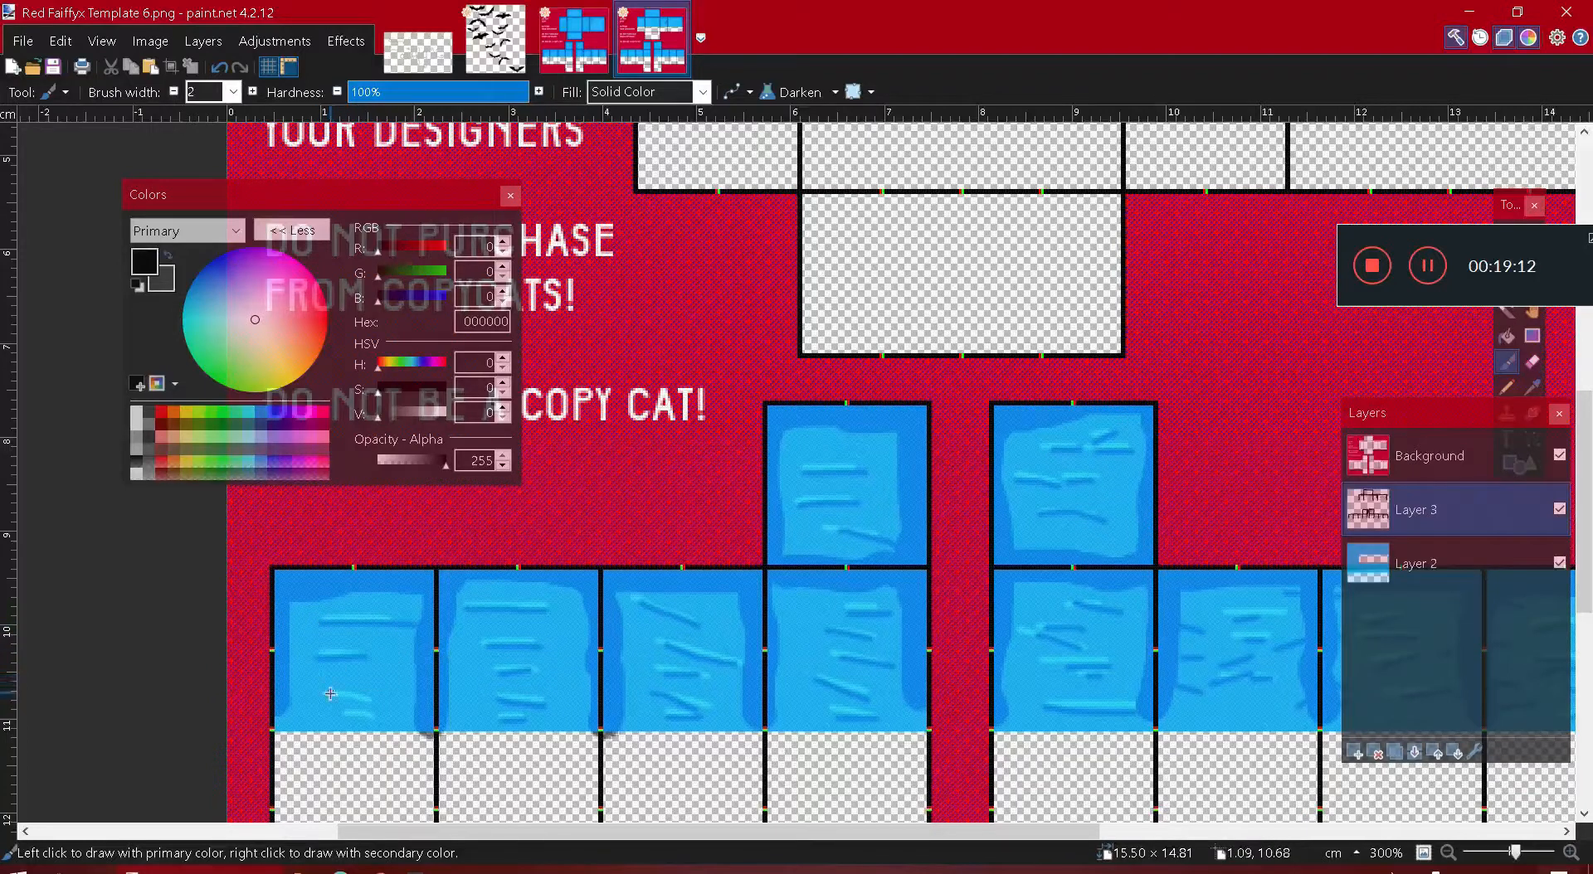
- Keep Layer 3's blend mode on Overlay and lower the layer's opacity to 36
ctrl+scroll(521, 615, down, 2)
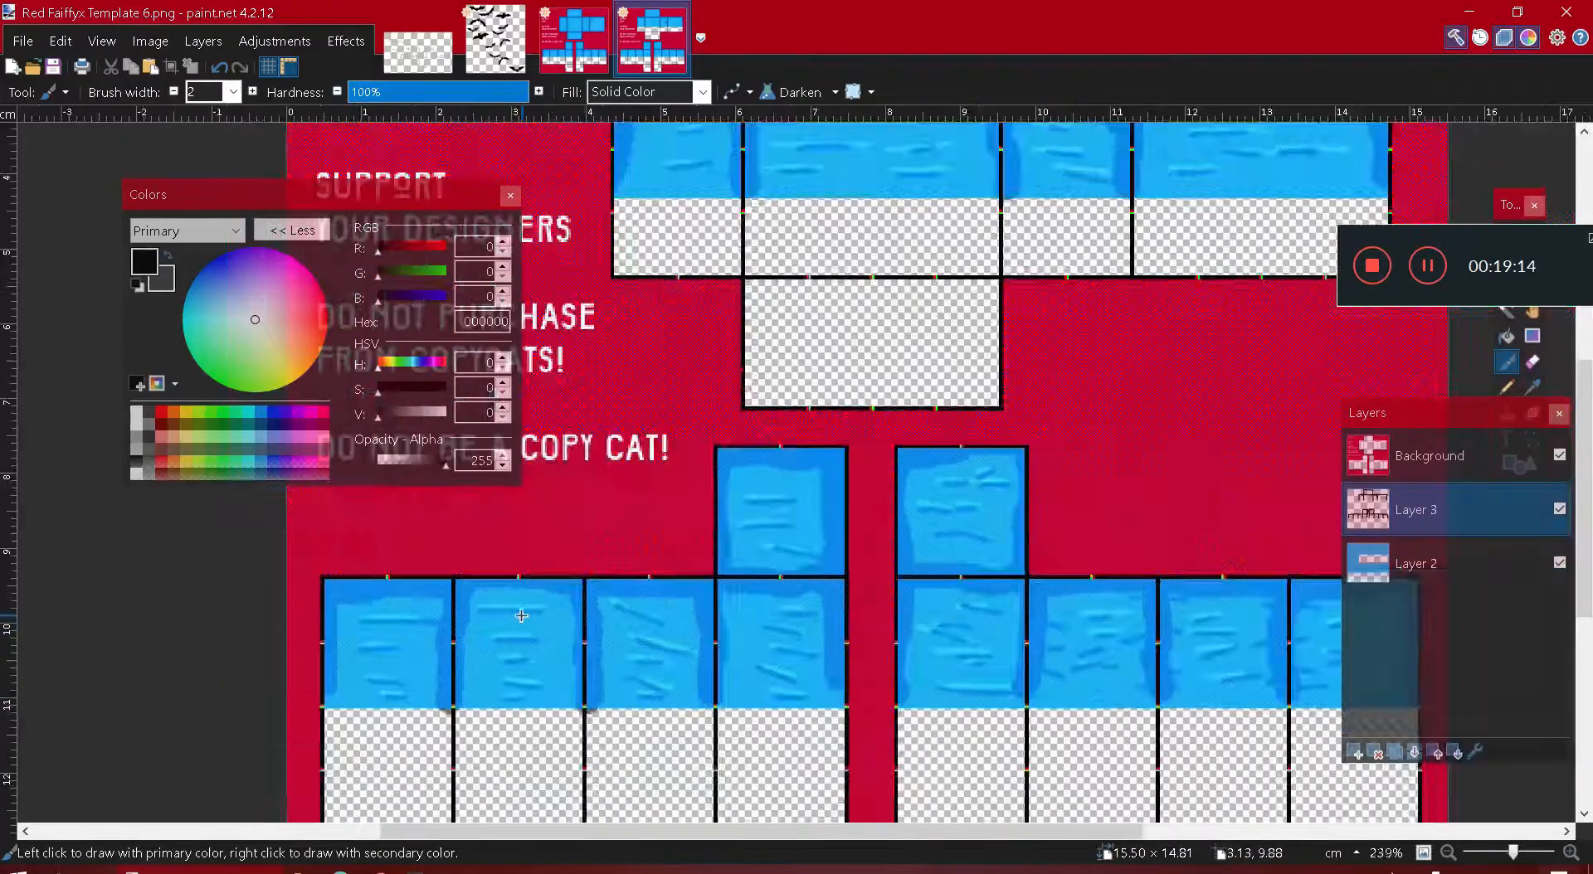
scroll(521, 615, down, 4)
click(1475, 751)
click(679, 448)
click(679, 448)
drag(760, 500, 686, 508)
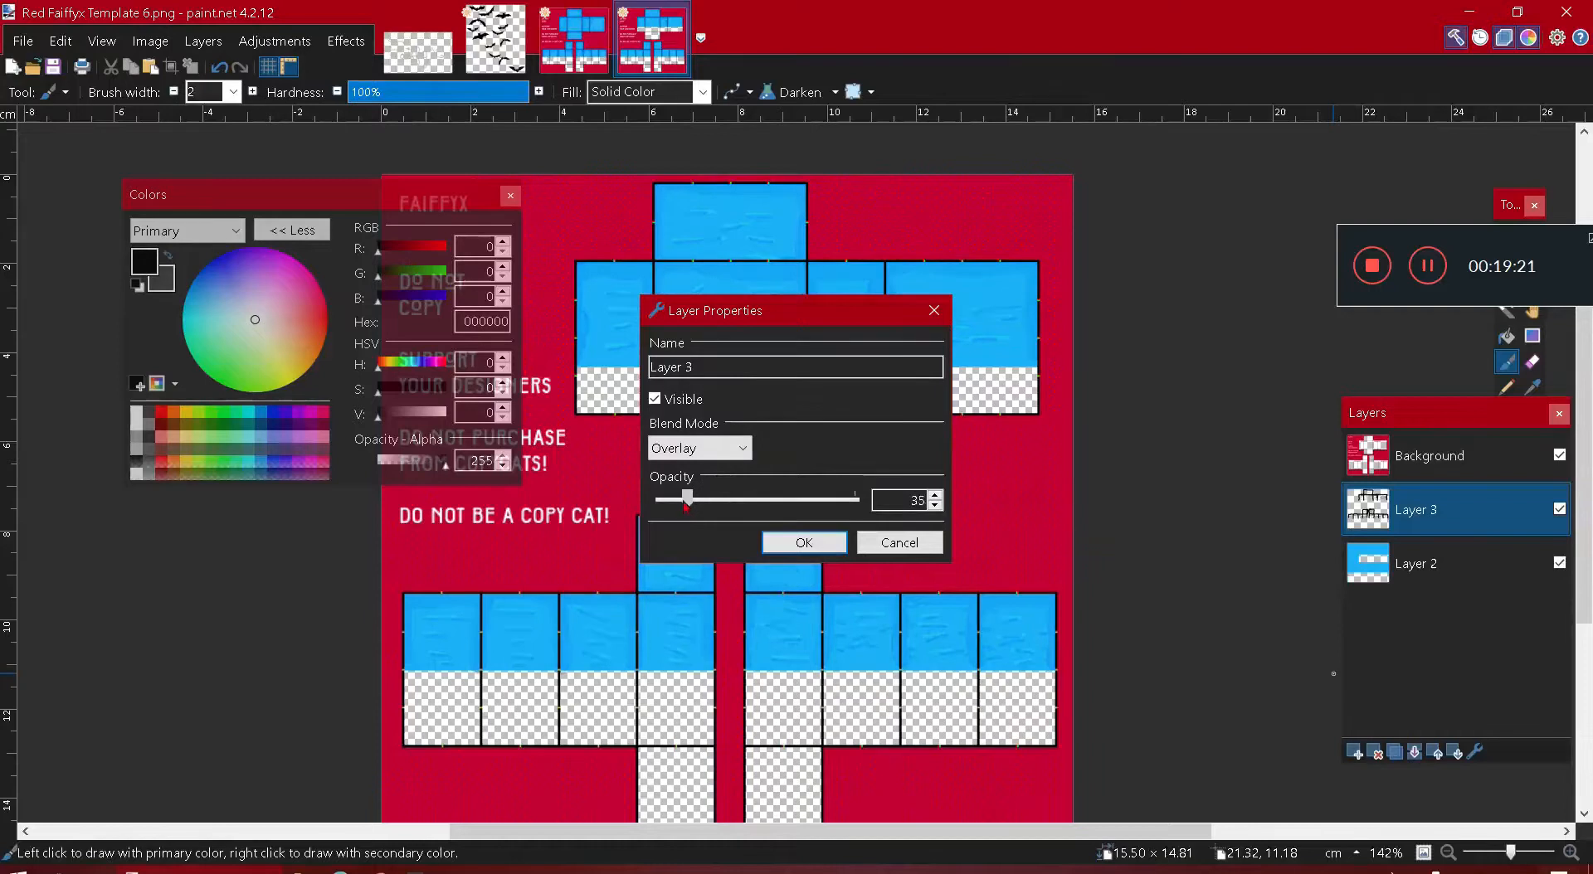
click(781, 540)
- Apply a Gaussian Blur with radius 4 to the highlights and shadows on Layer 3
click(346, 41)
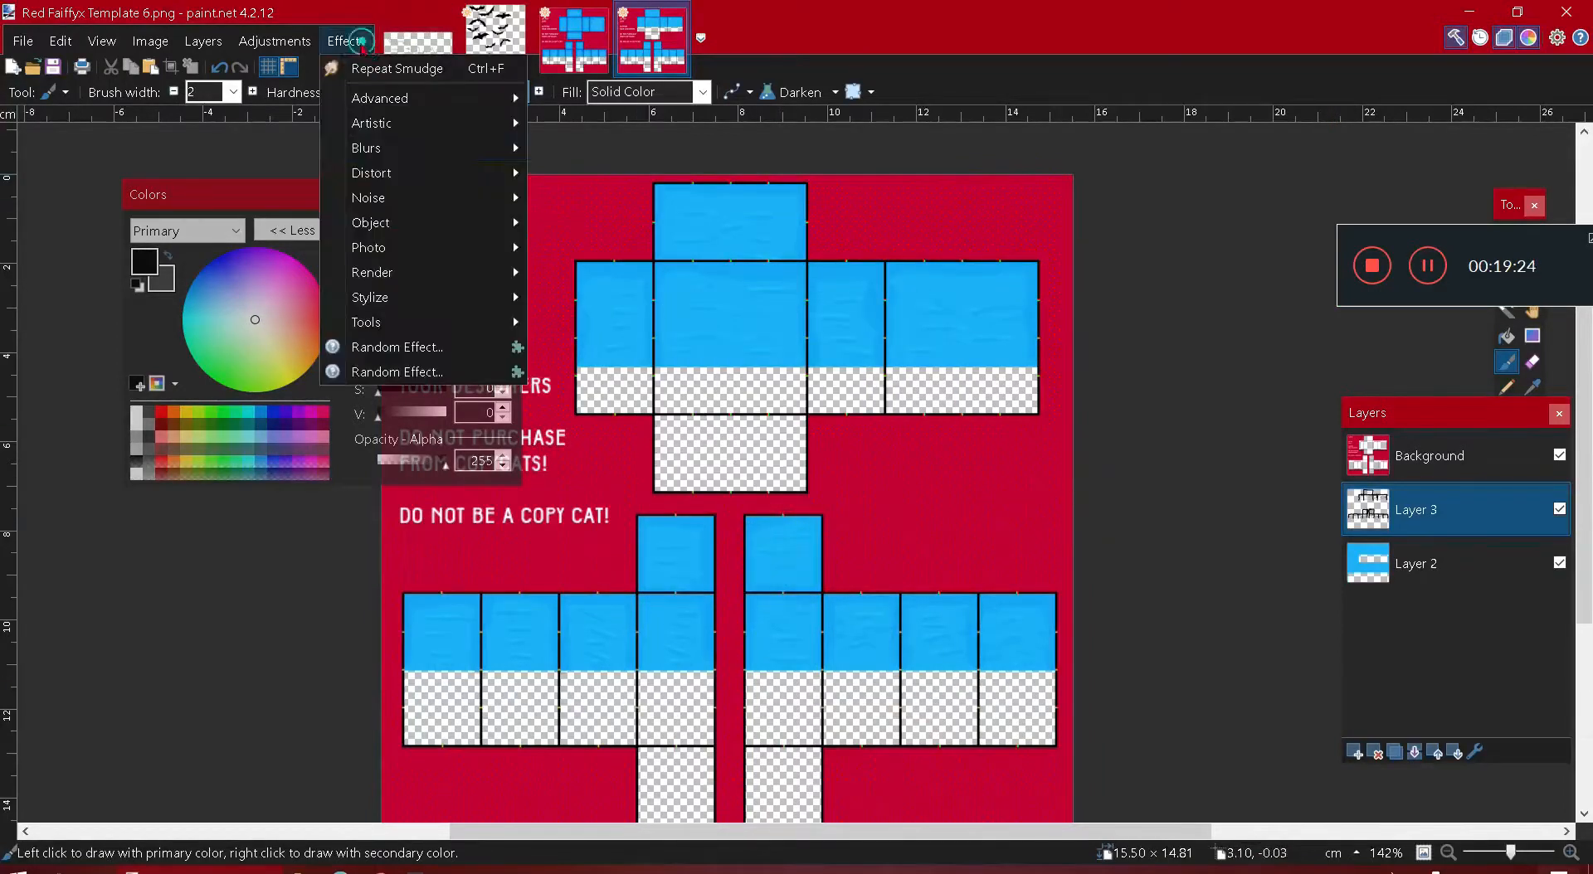
mouse_move(369, 147)
click(564, 171)
drag(655, 432, 642, 433)
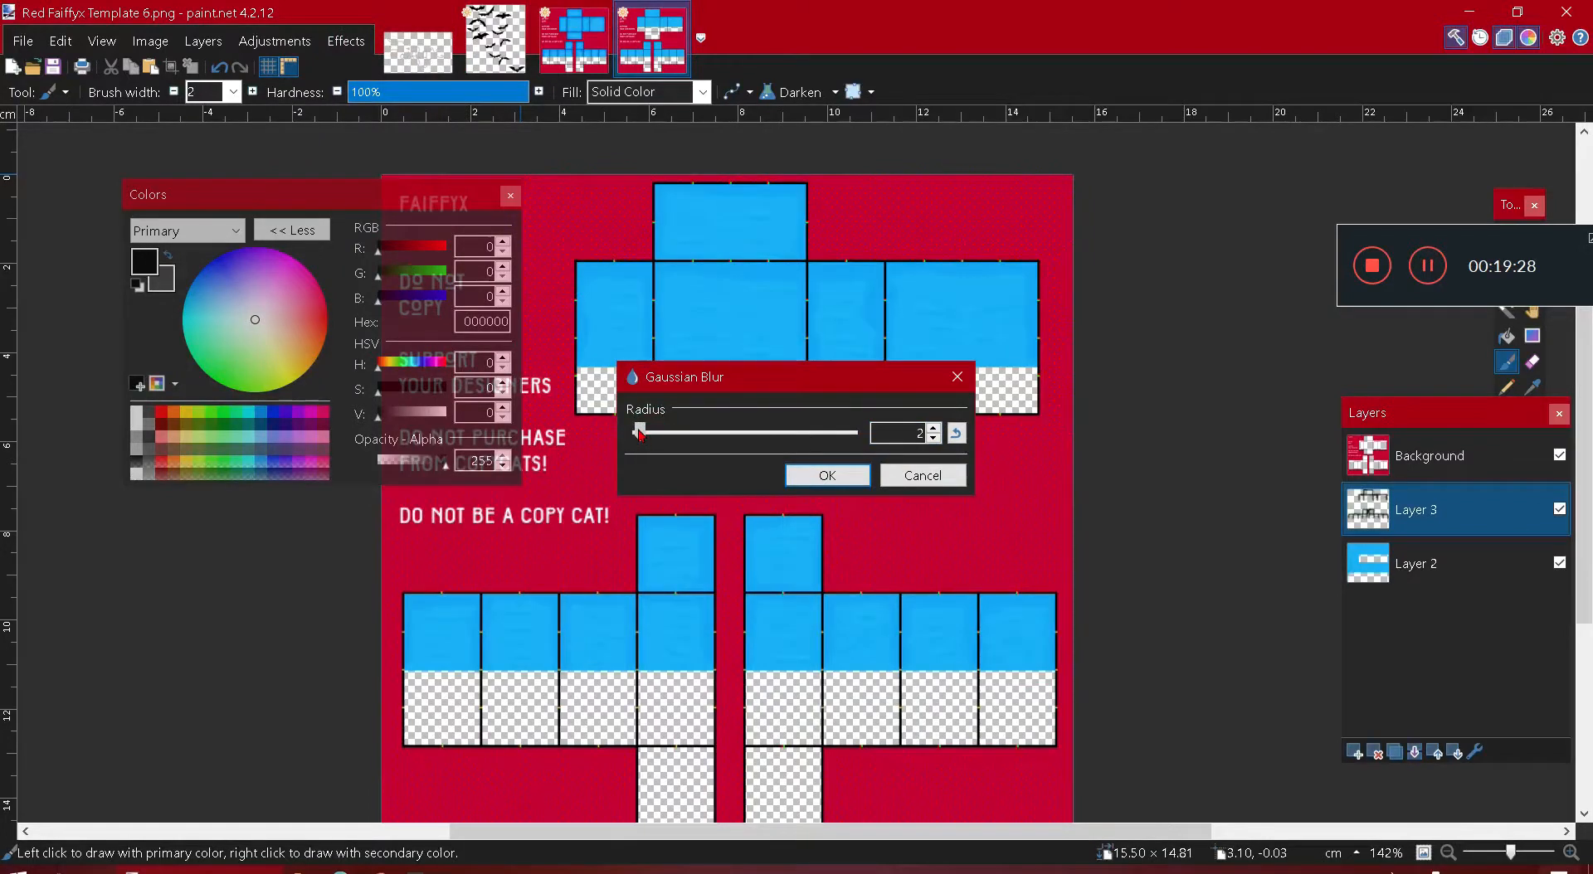
drag(642, 434, 642, 434)
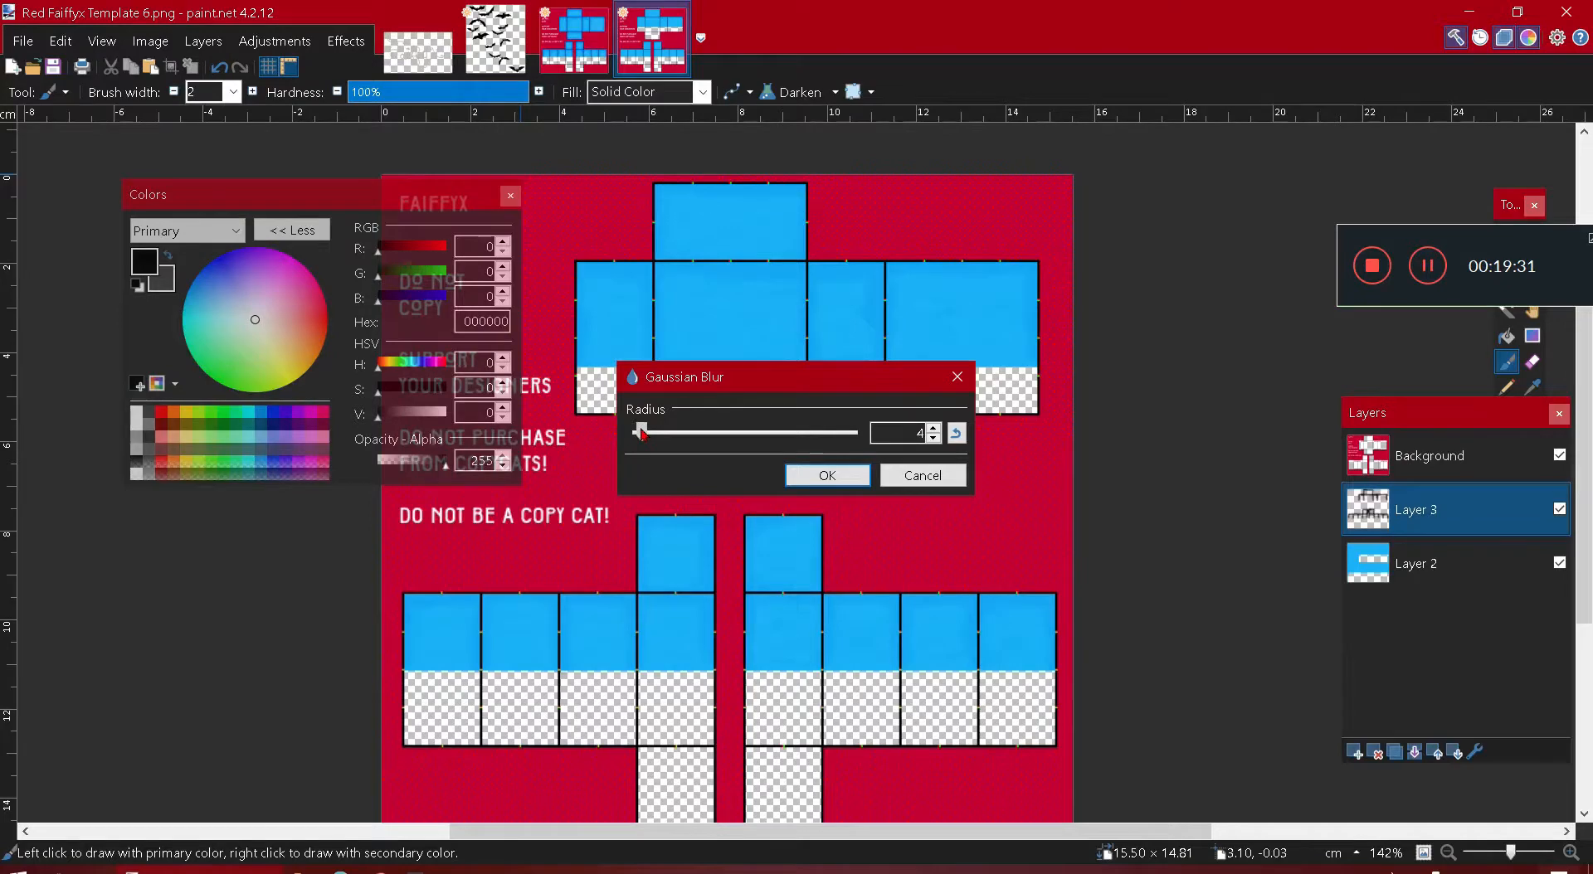
click(817, 475)
- Set Layer 3's blend mode to Normal and its opacity to 54
scroll(787, 449, up, 5)
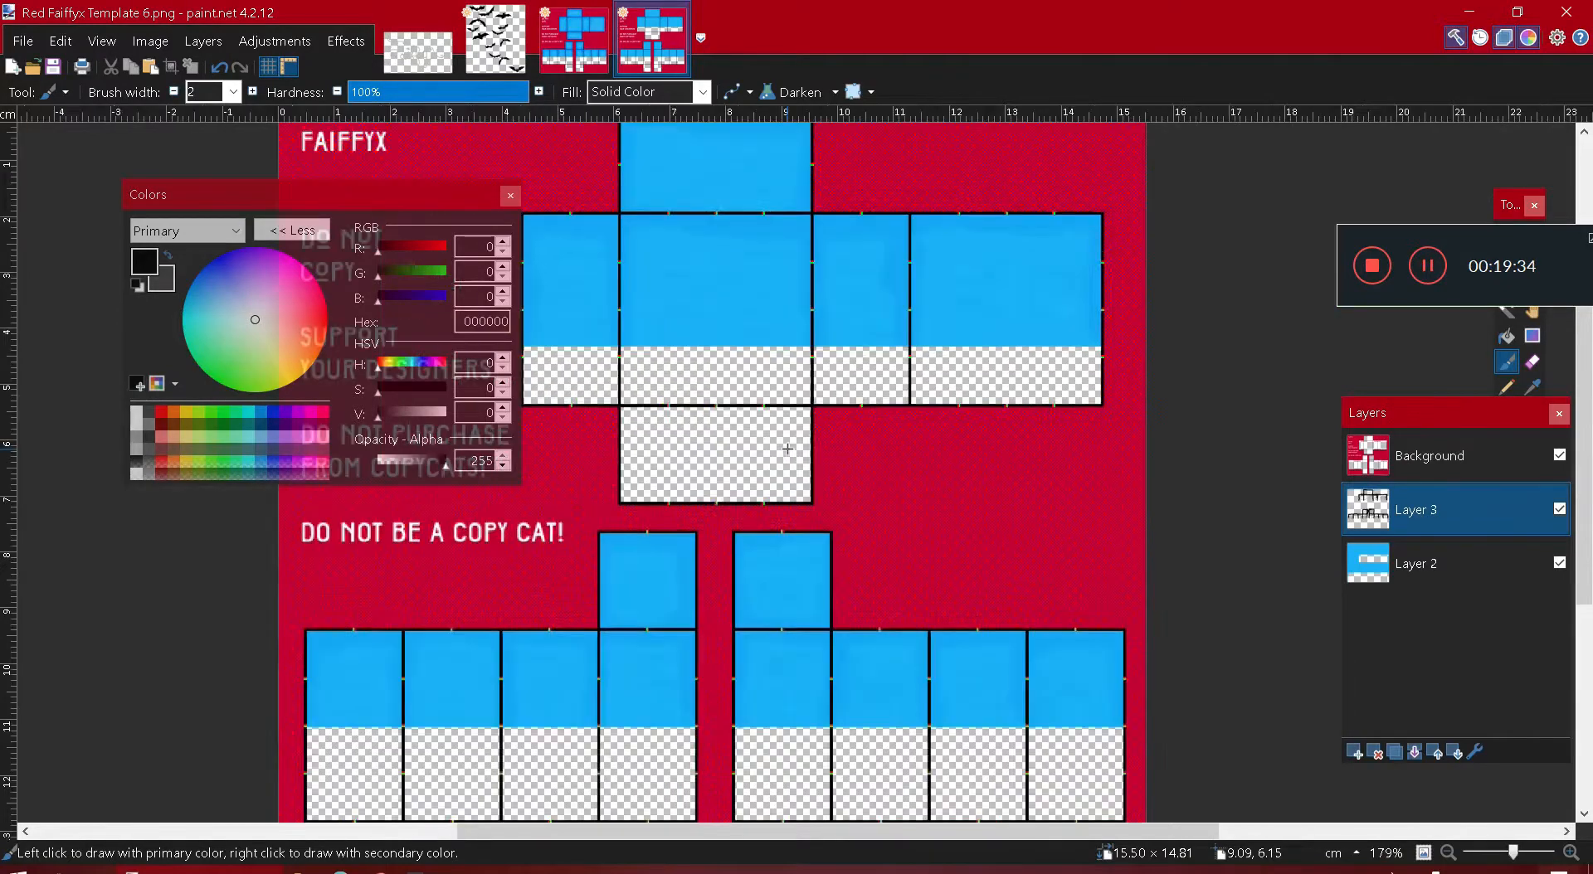
scroll(780, 443, down, 4)
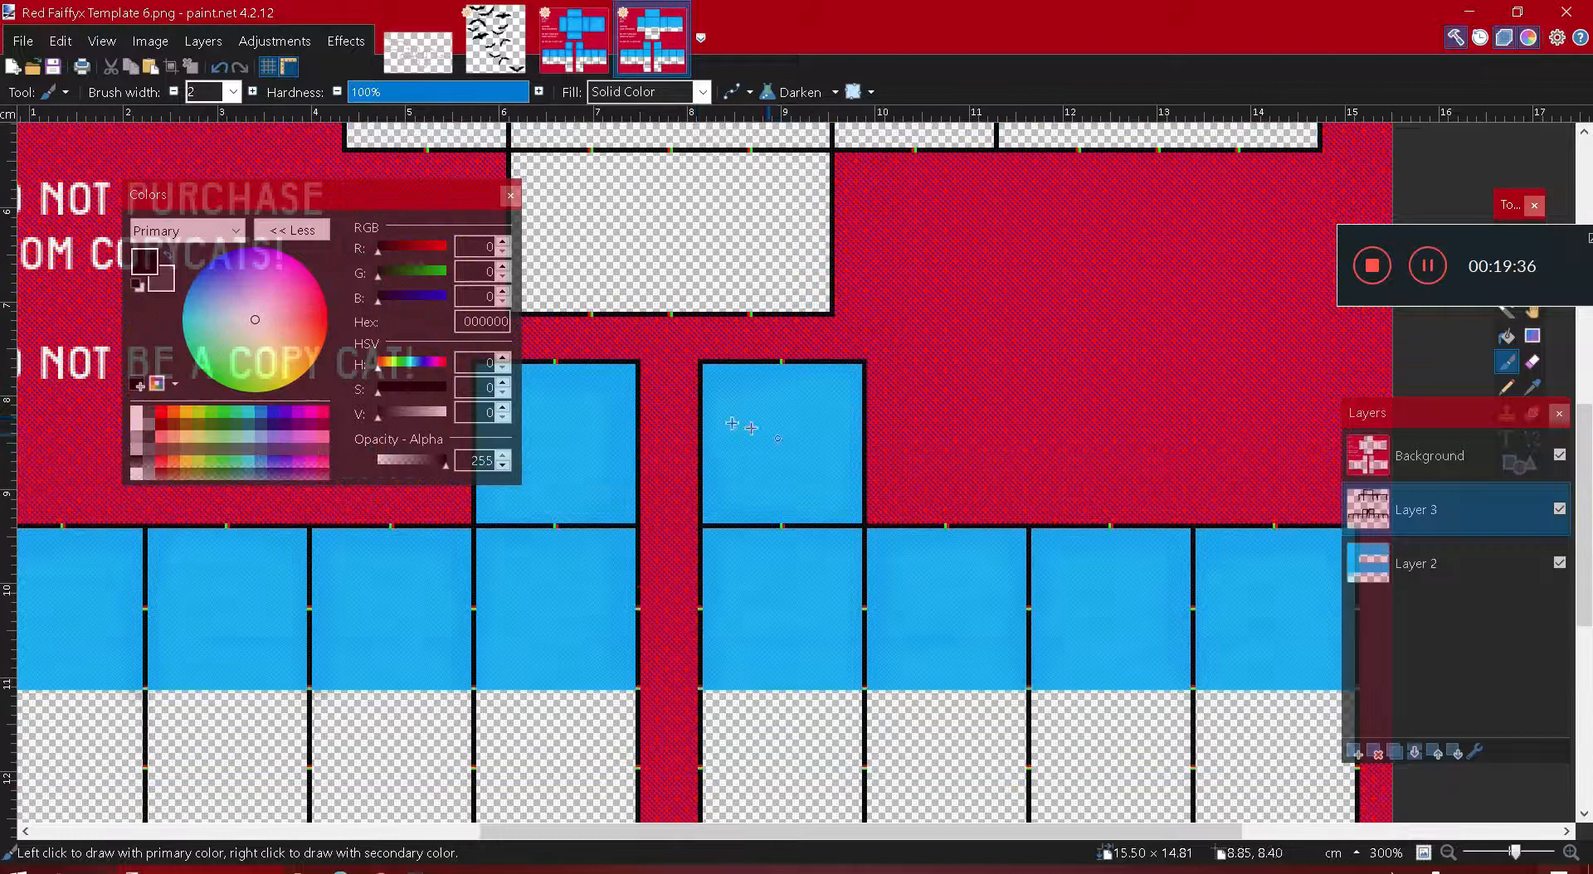
scroll(695, 416, up, 2)
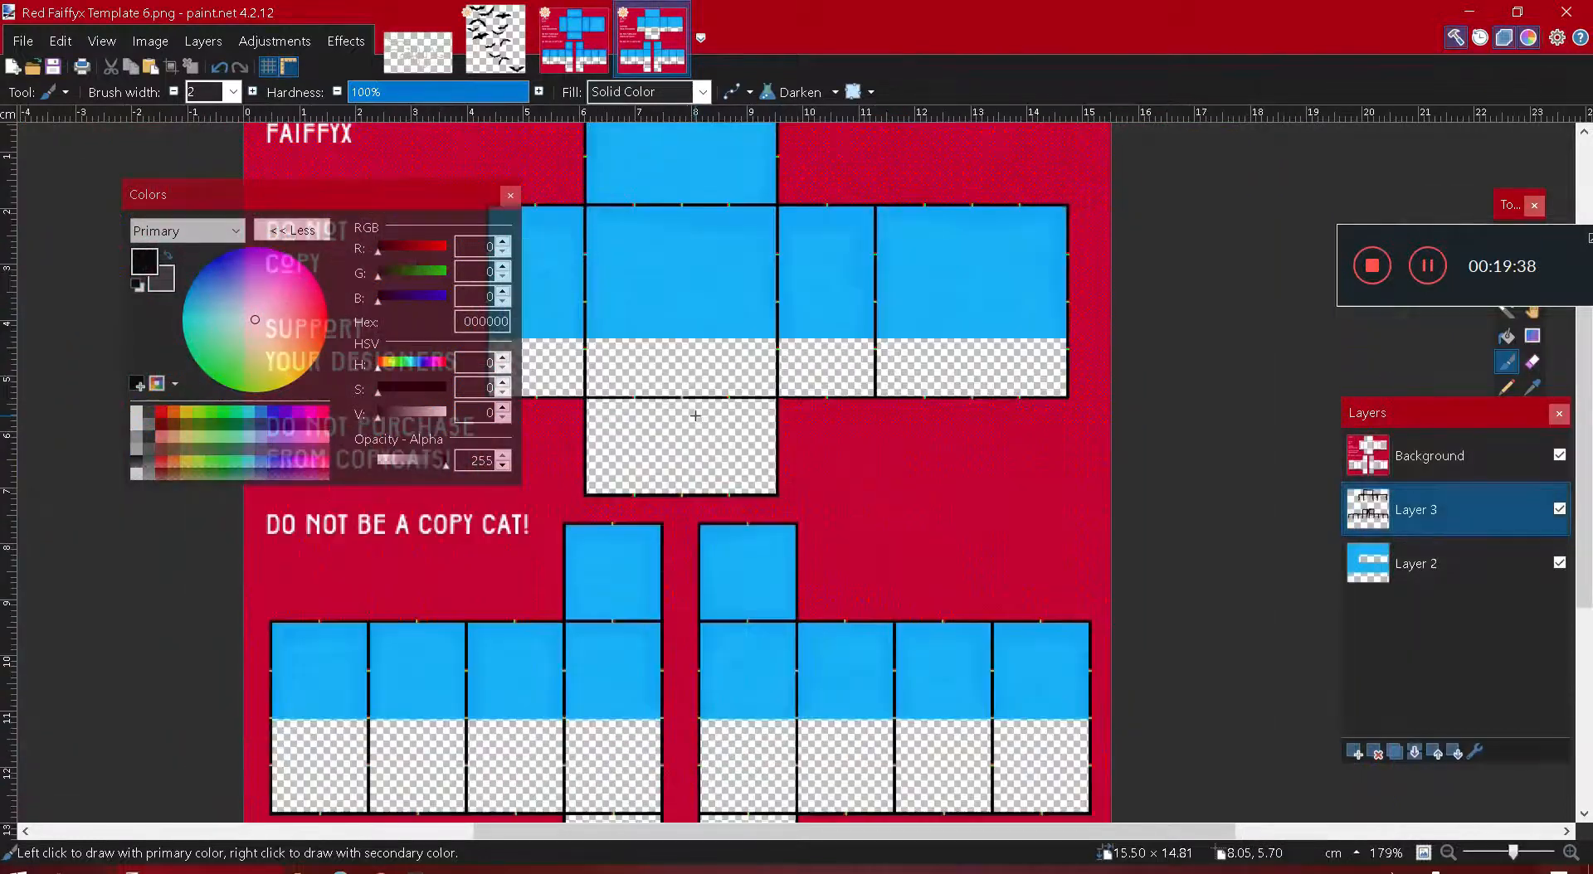
scroll(695, 416, up, 2)
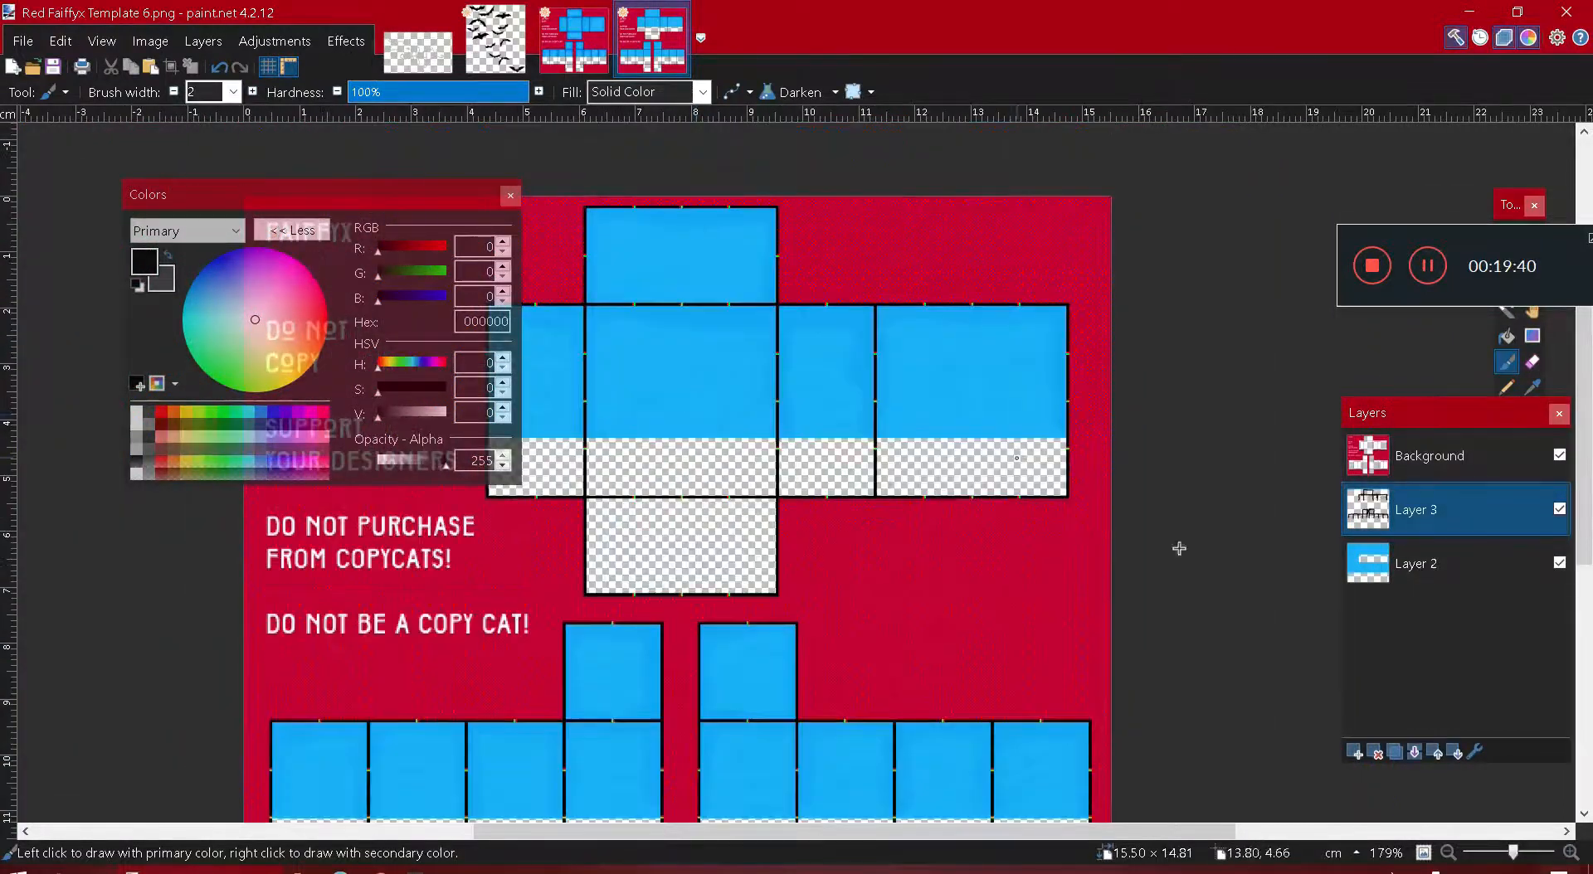
click(1476, 751)
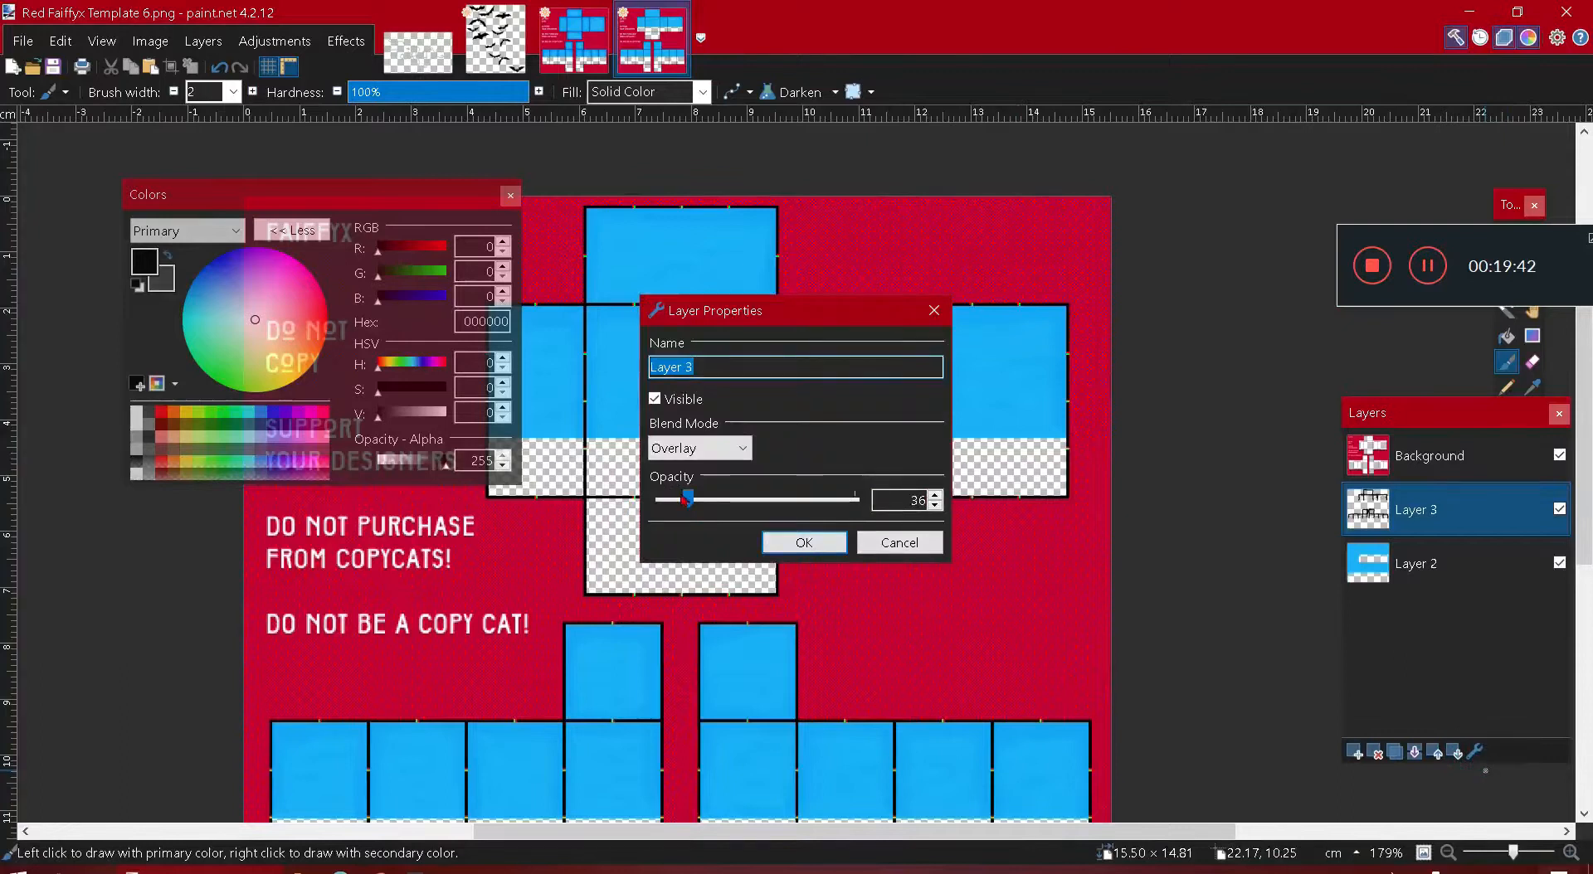
click(699, 448)
click(680, 463)
drag(757, 315, 1179, 297)
mouse_move(1107, 483)
mouse_down()
mouse_move(1280, 490)
mouse_move(1123, 508)
mouse_up()
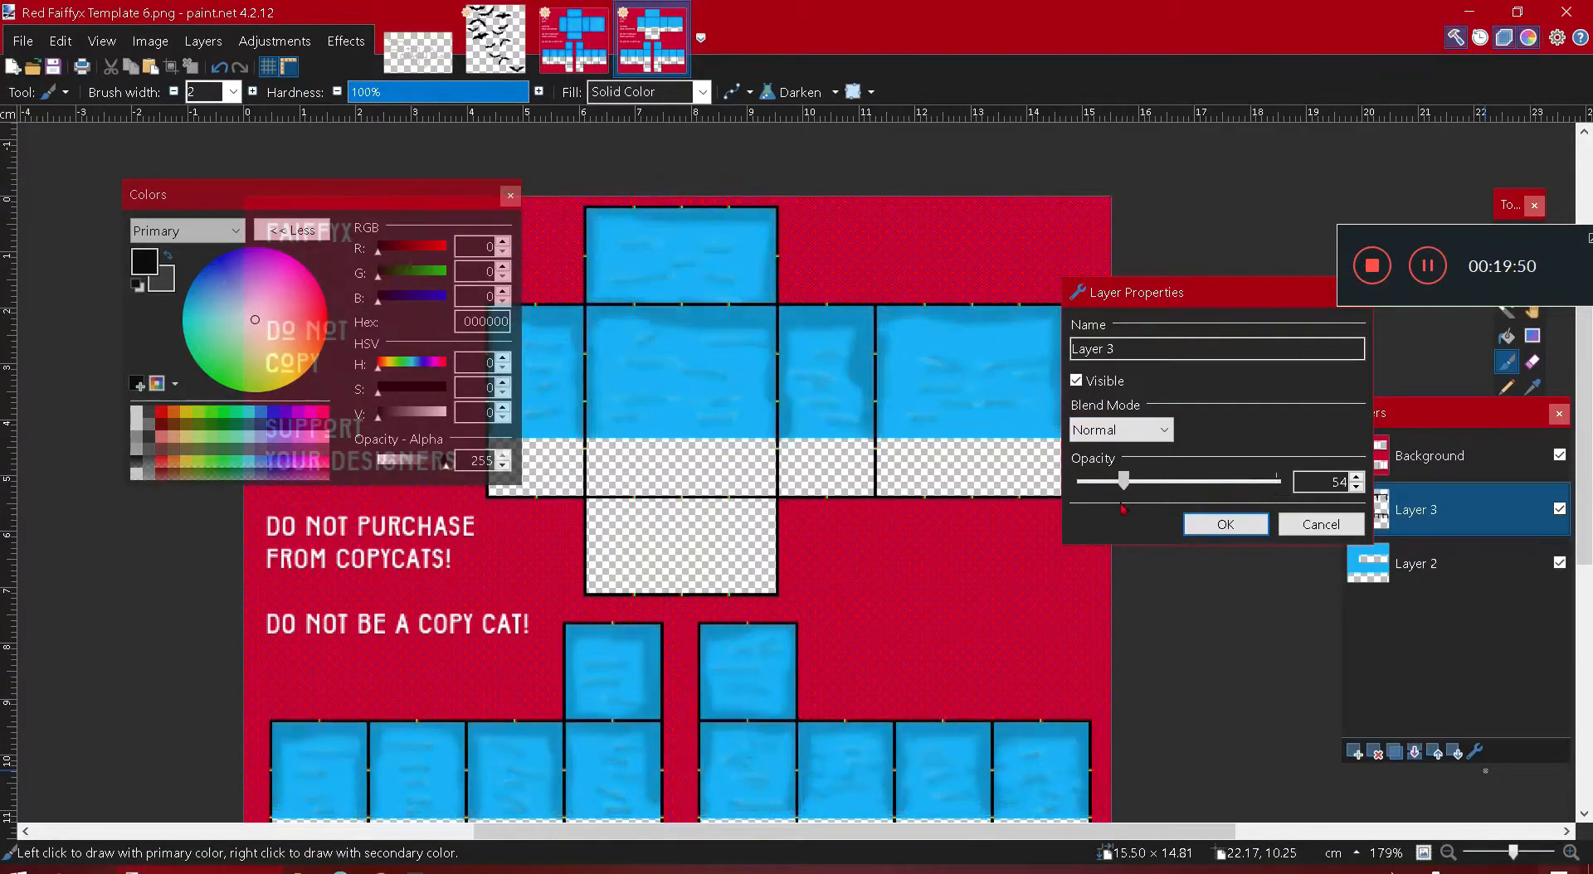
click(1225, 526)
click(346, 41)
mouse_move(448, 148)
click(618, 175)
drag(644, 437, 650, 439)
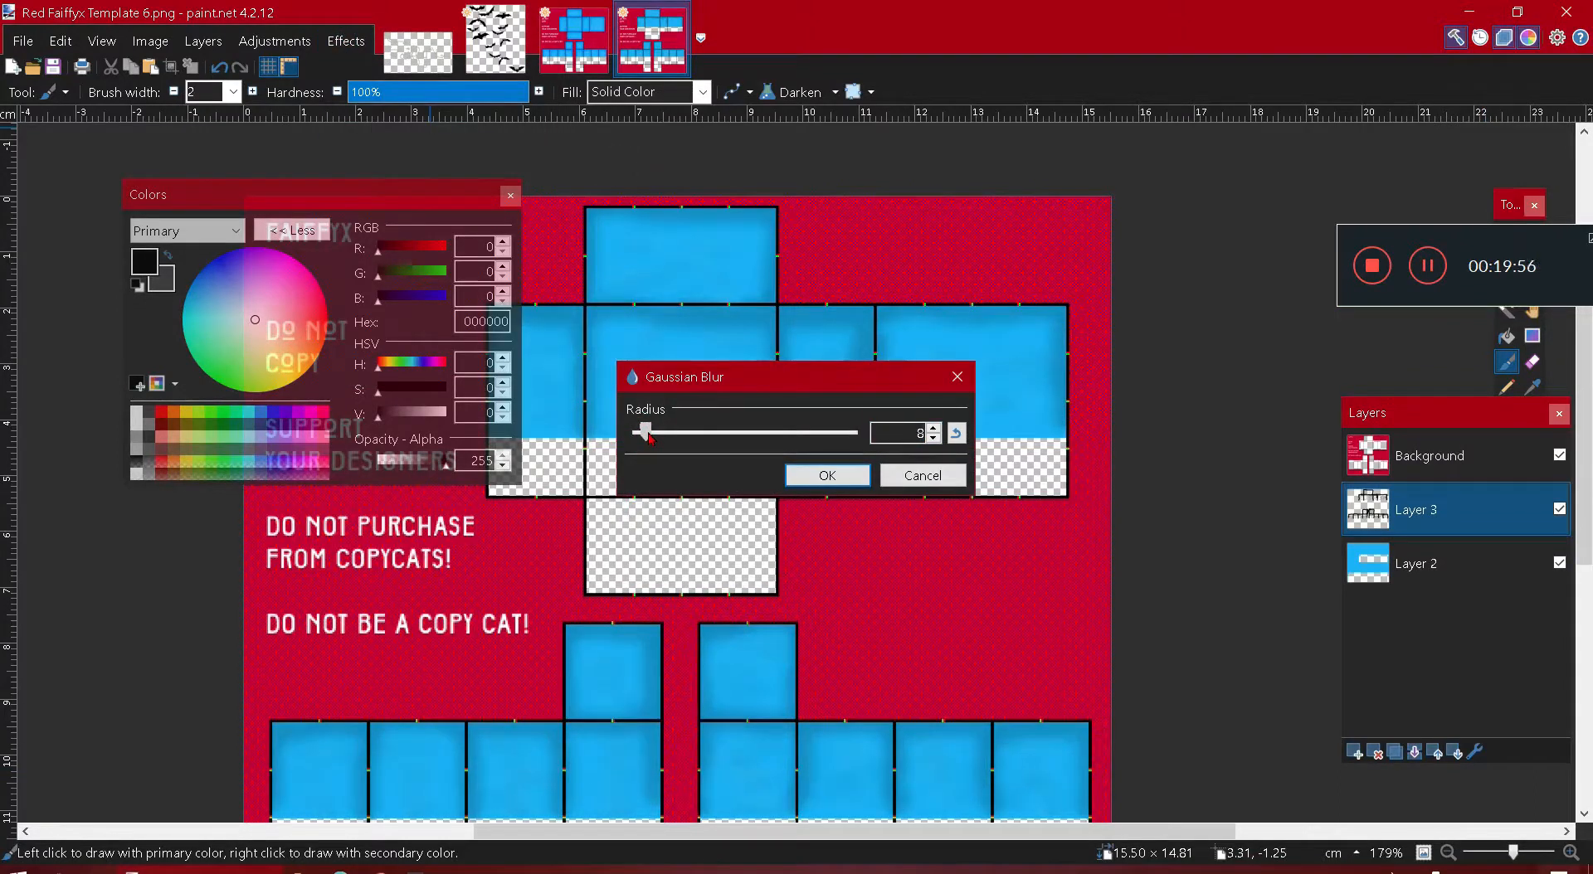
click(888, 472)
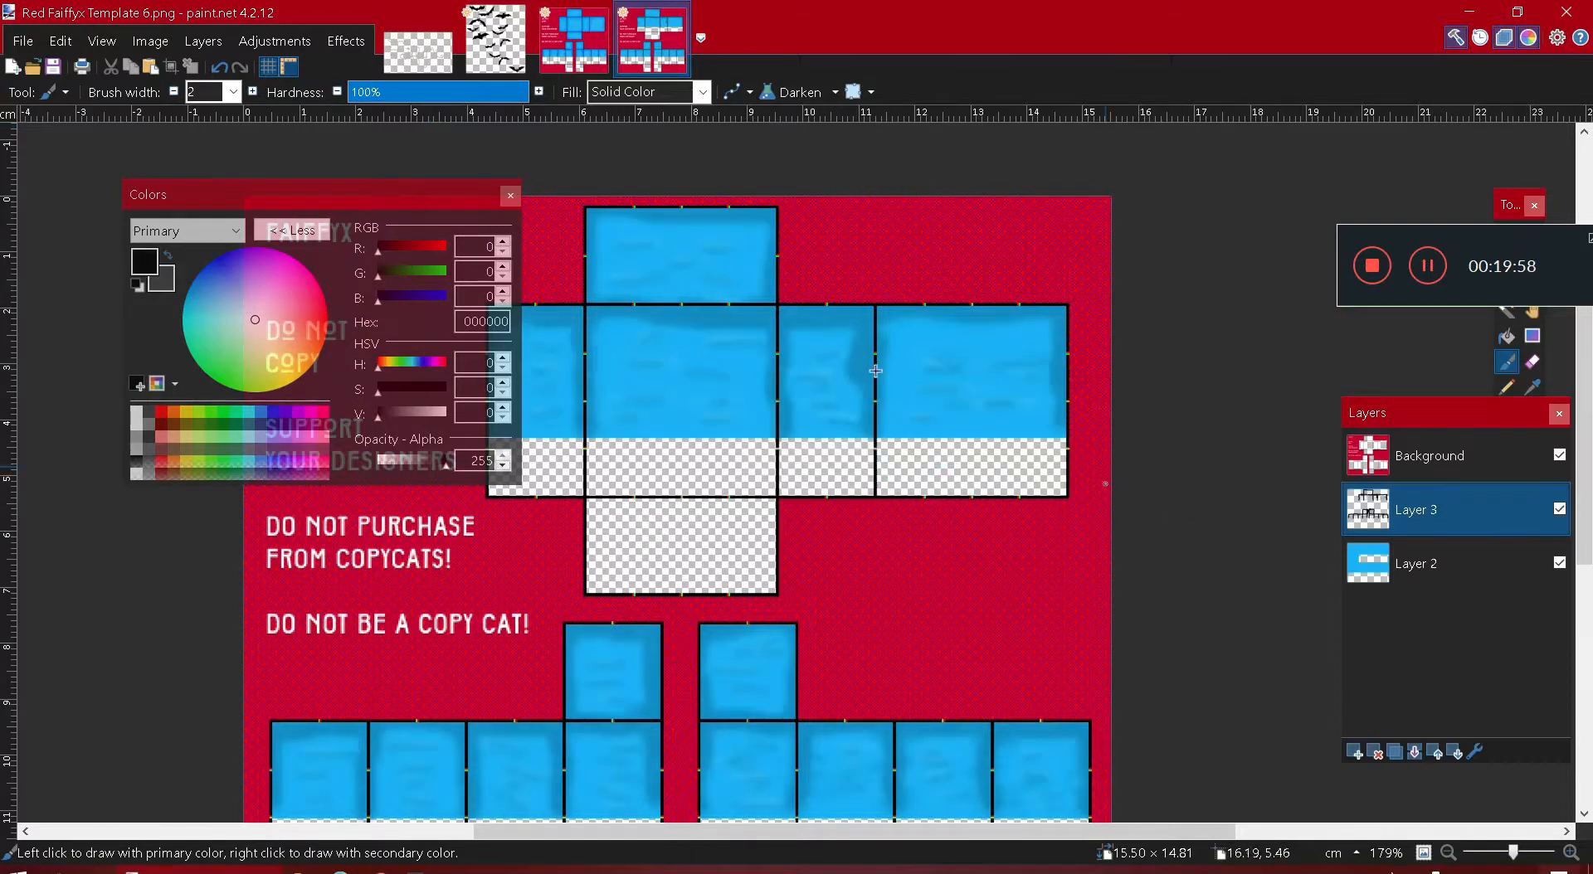
- Lower Layer 3's opacity to 45
click(1474, 751)
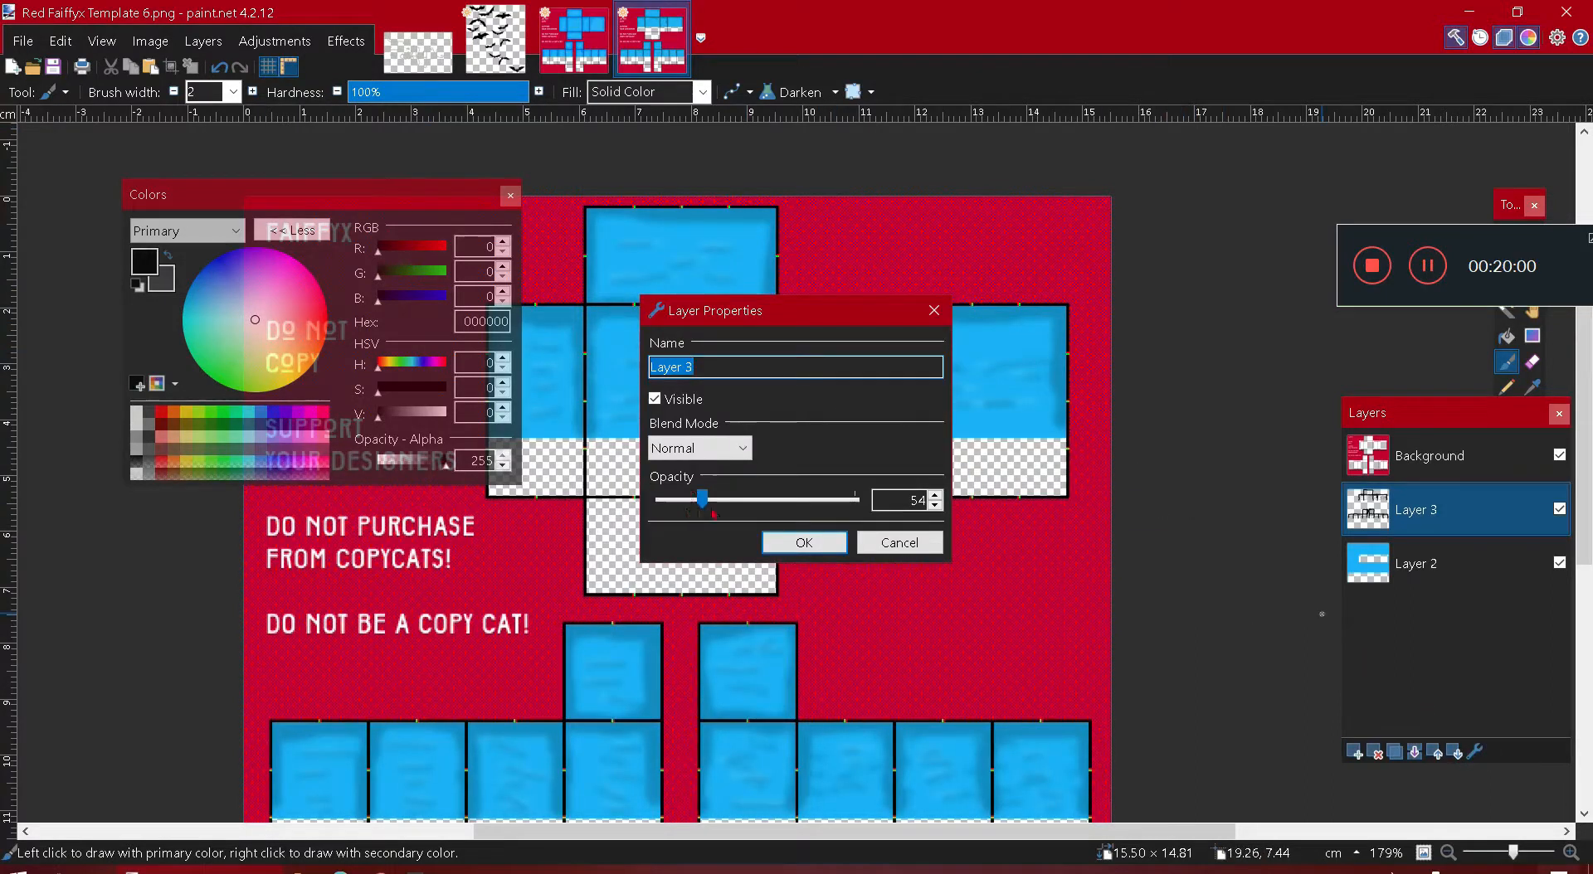
drag(702, 498, 691, 503)
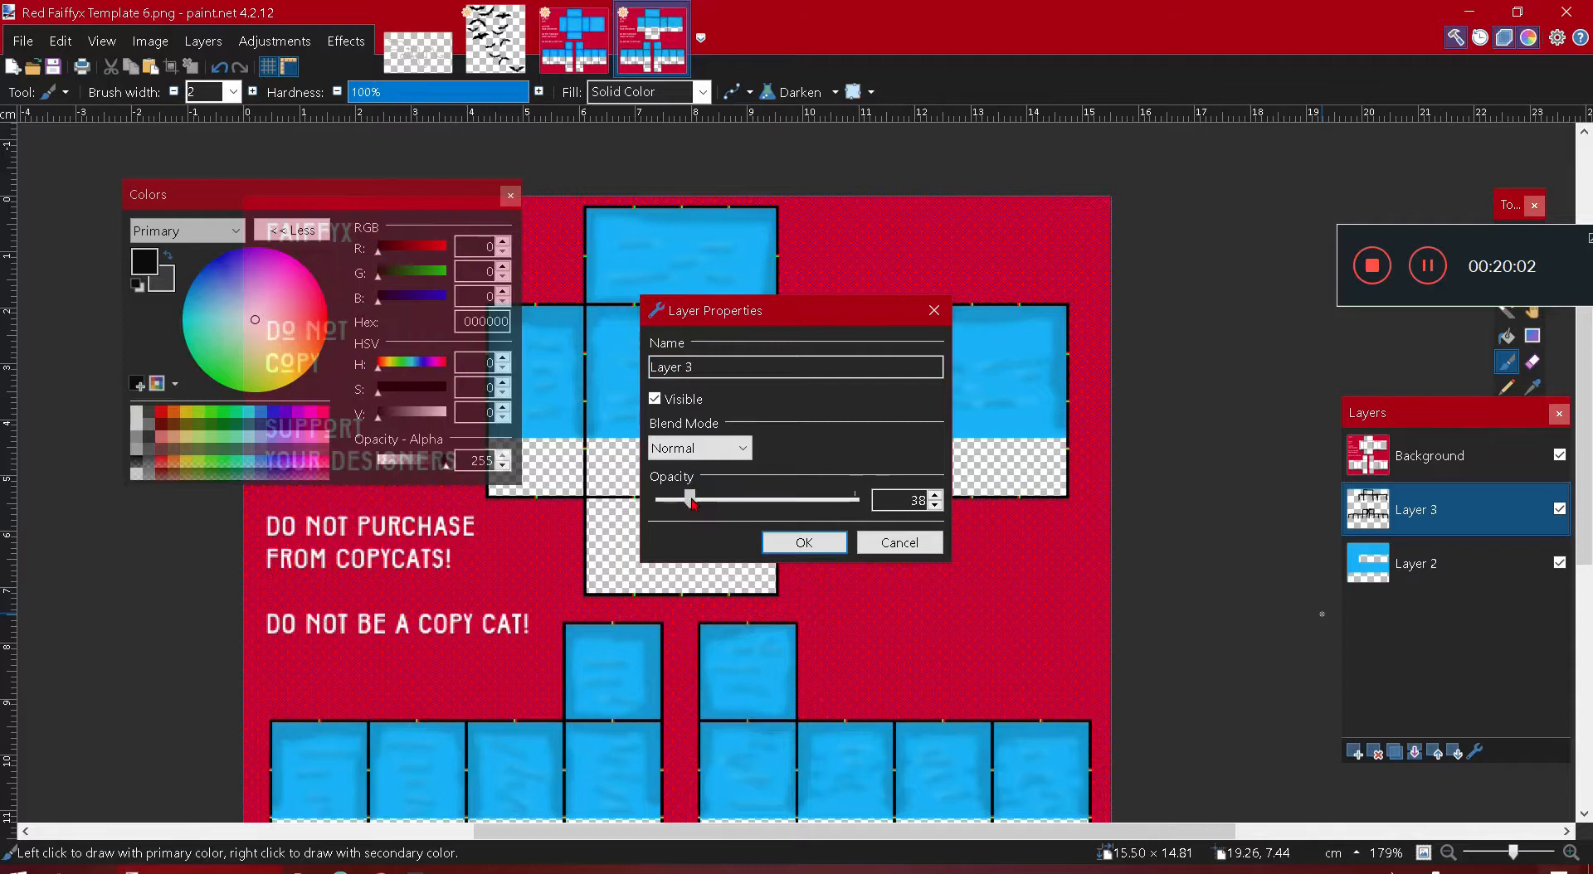
click(792, 543)
- Apply another, stronger Gaussian Blur to Layer 3 to soften the highlight and shadow lines further
click(346, 40)
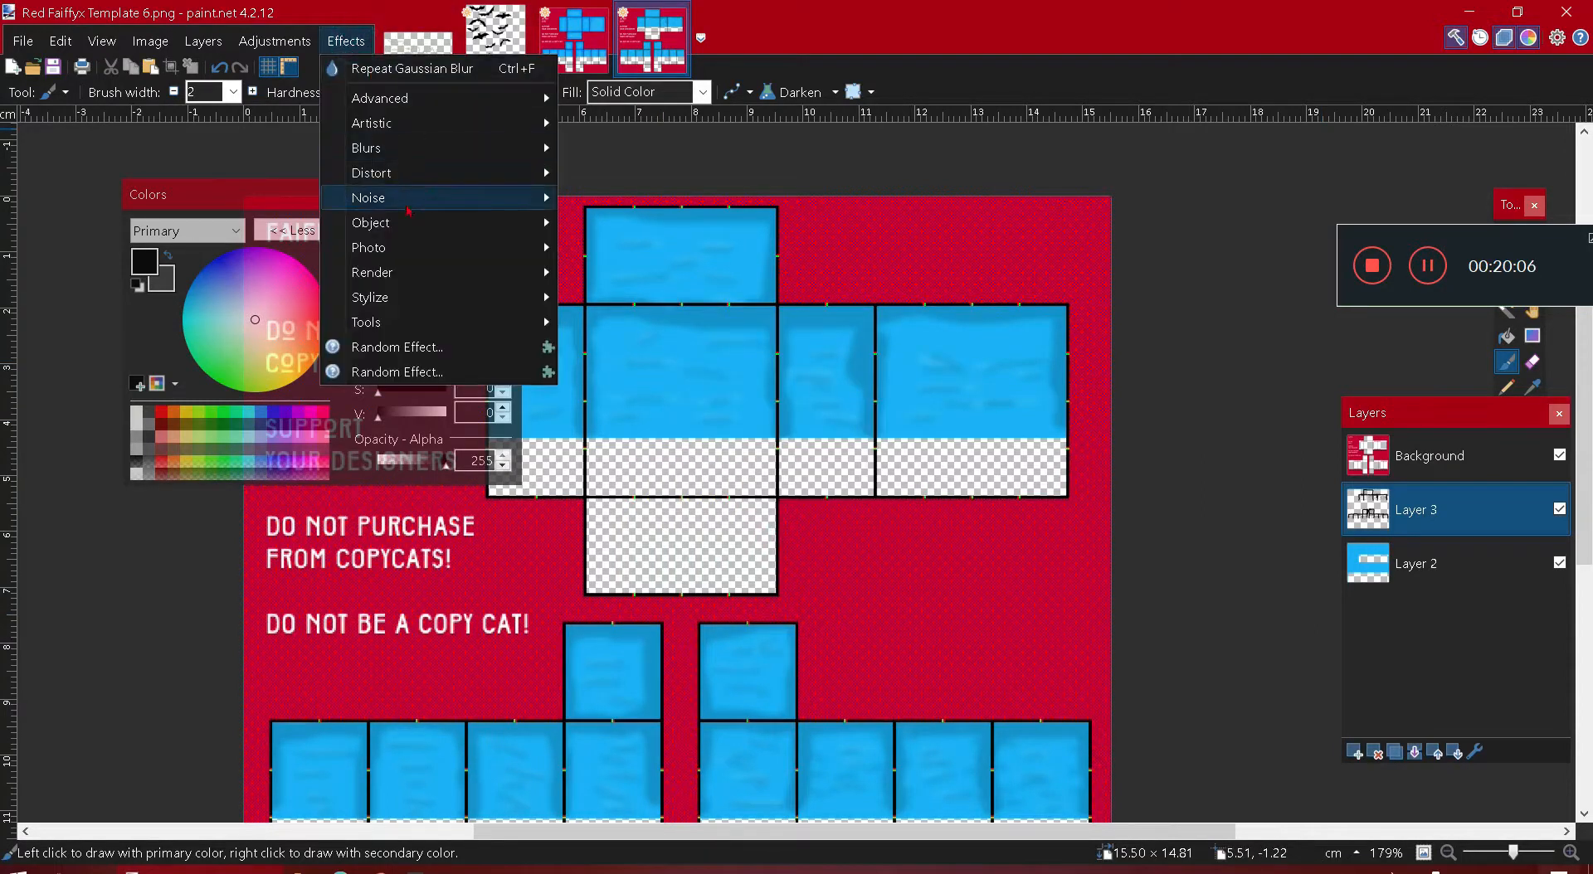
mouse_move(386, 165)
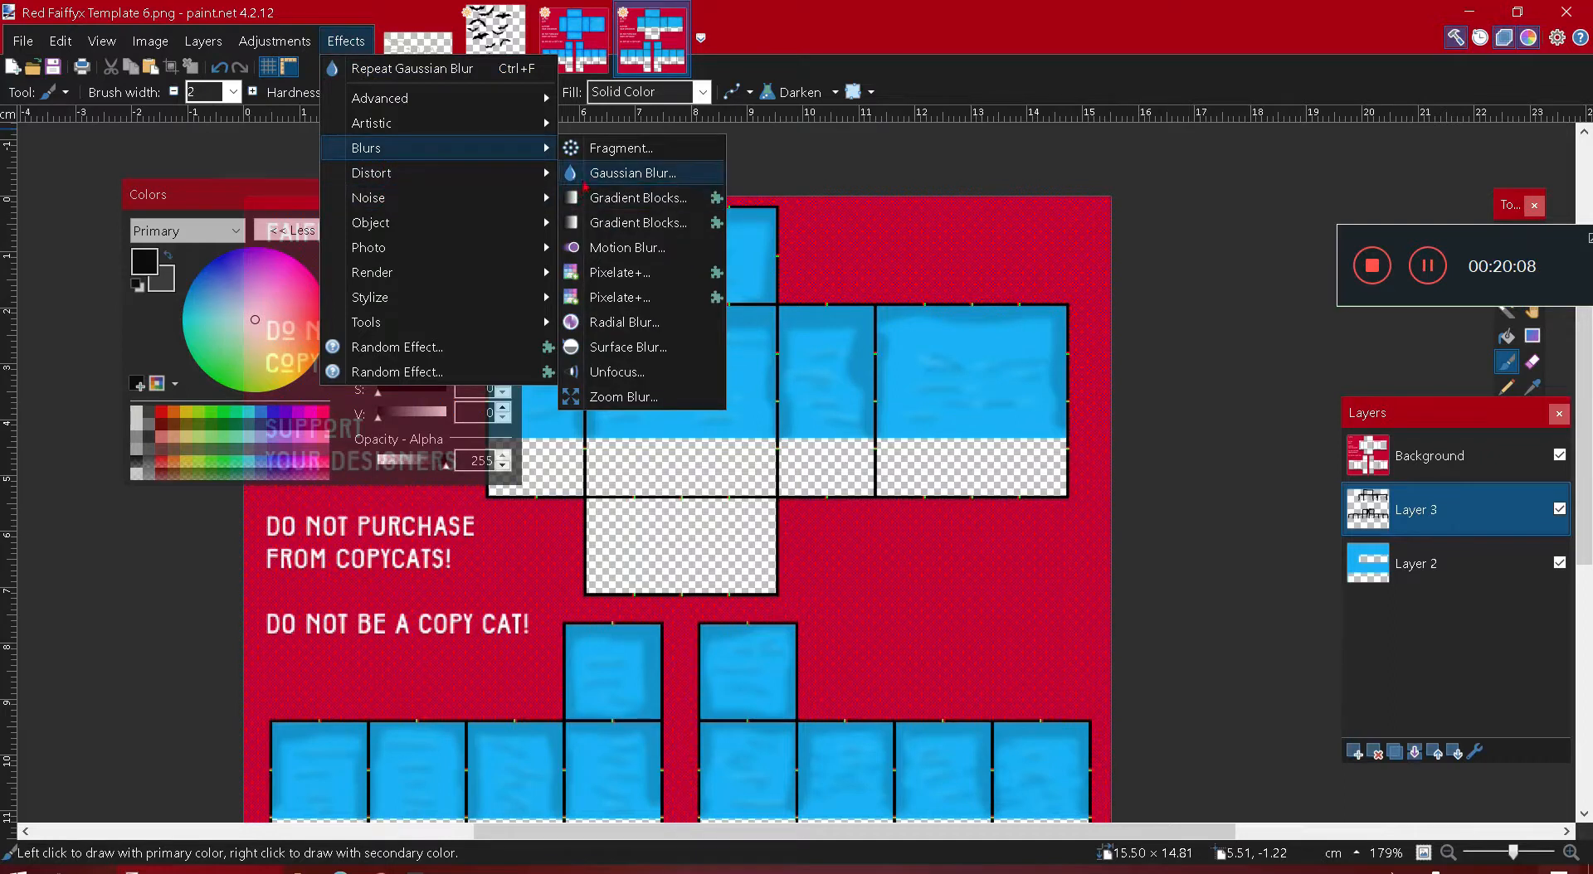
click(613, 173)
click(658, 441)
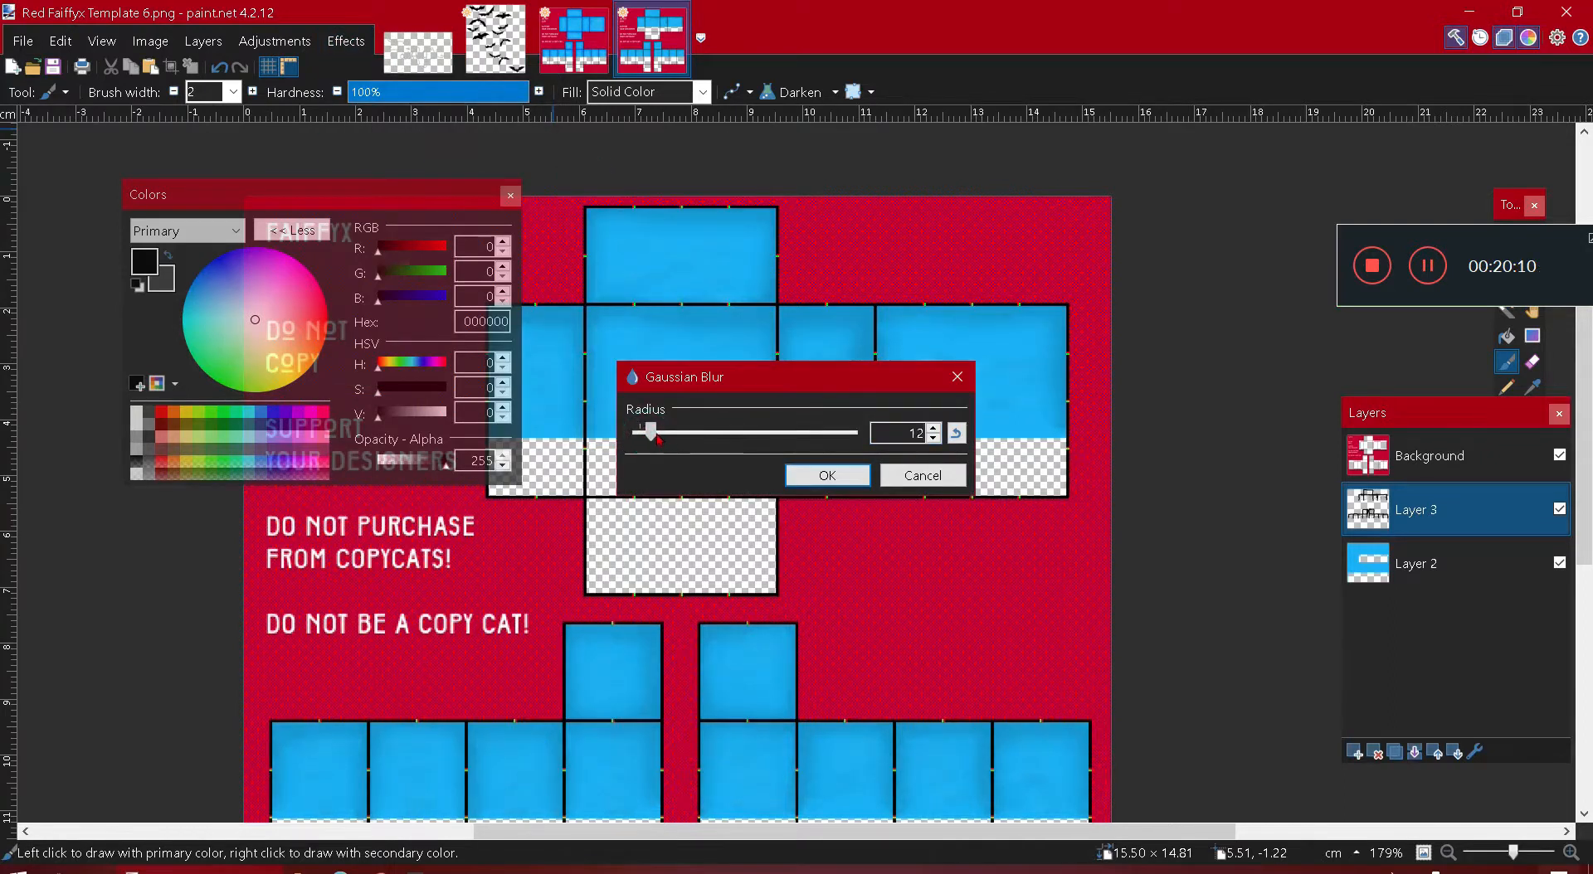
drag(660, 440, 652, 441)
click(798, 475)
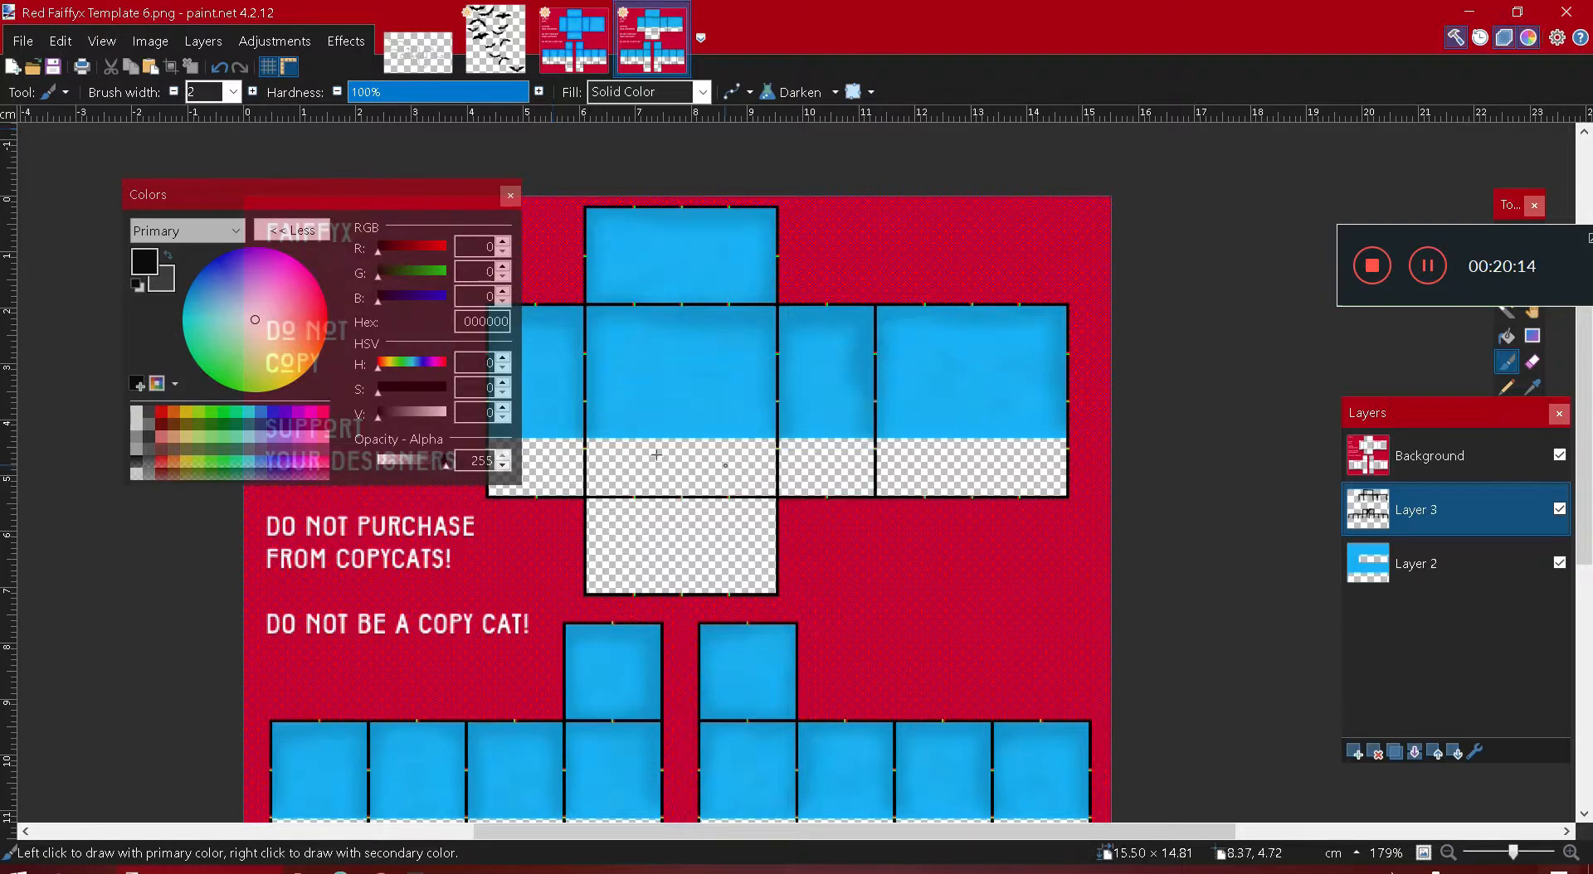
scroll(643, 455, down, 1)
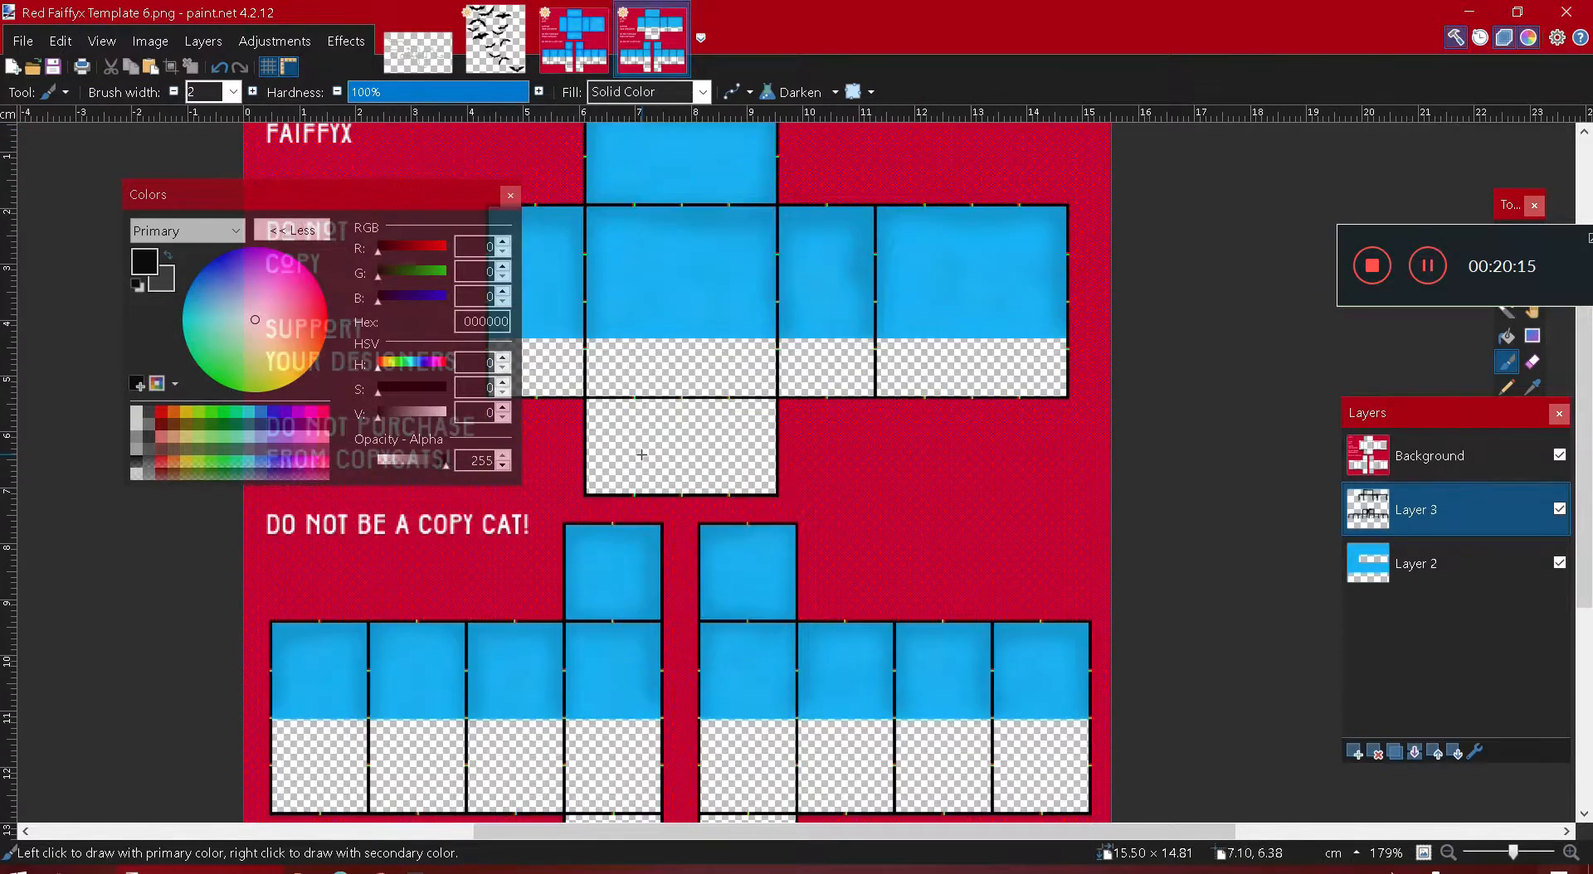
click(1474, 751)
click(710, 449)
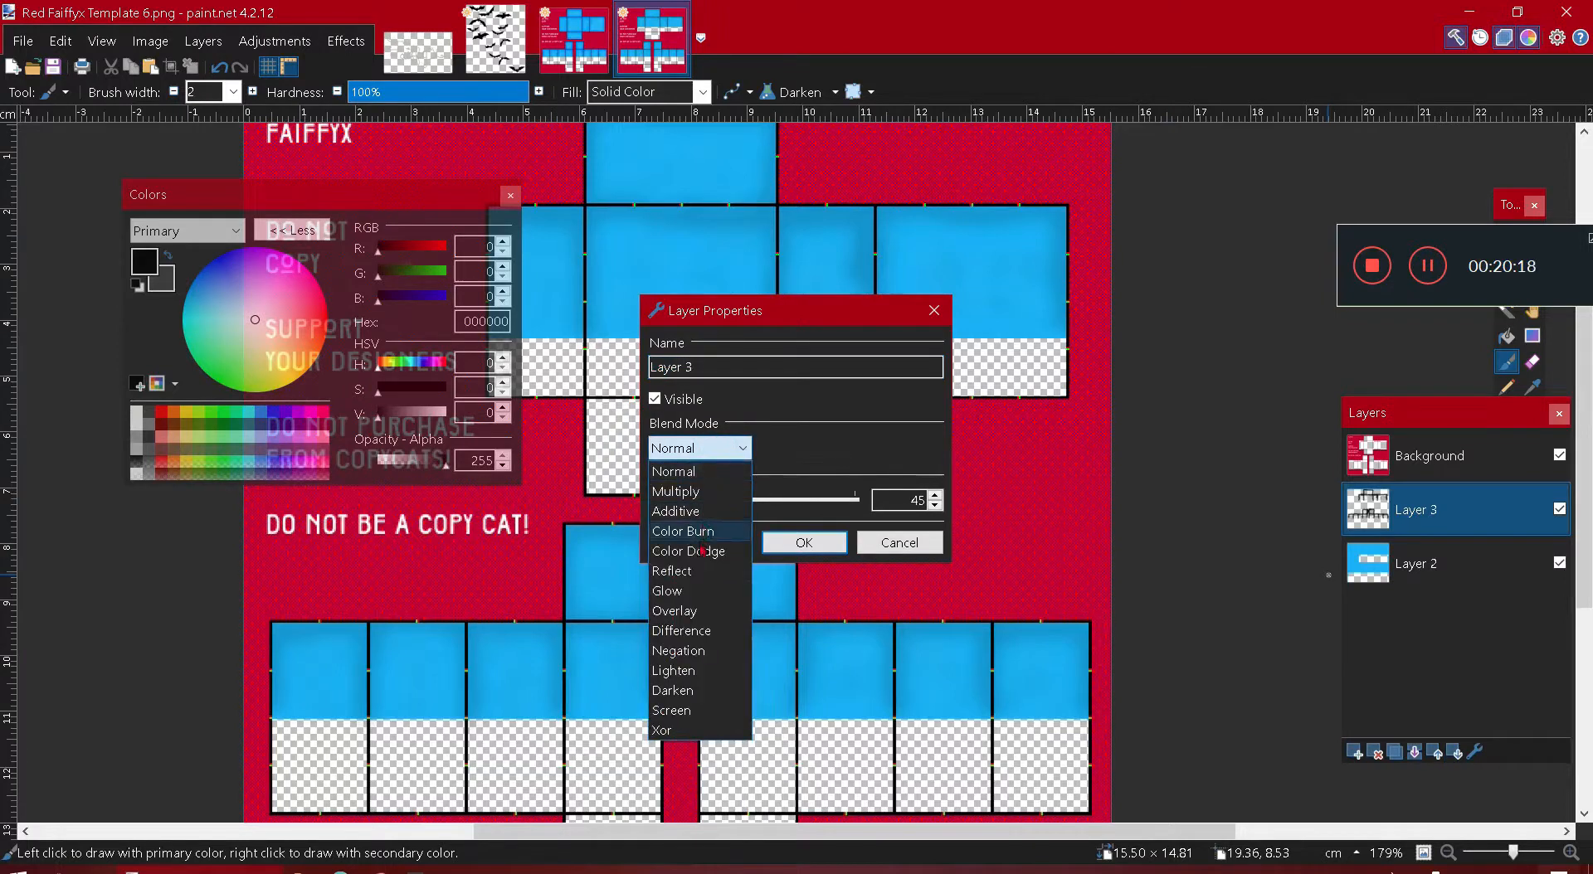
click(697, 610)
mouse_move(698, 503)
mouse_down()
mouse_move(661, 501)
mouse_move(729, 501)
mouse_up()
click(876, 545)
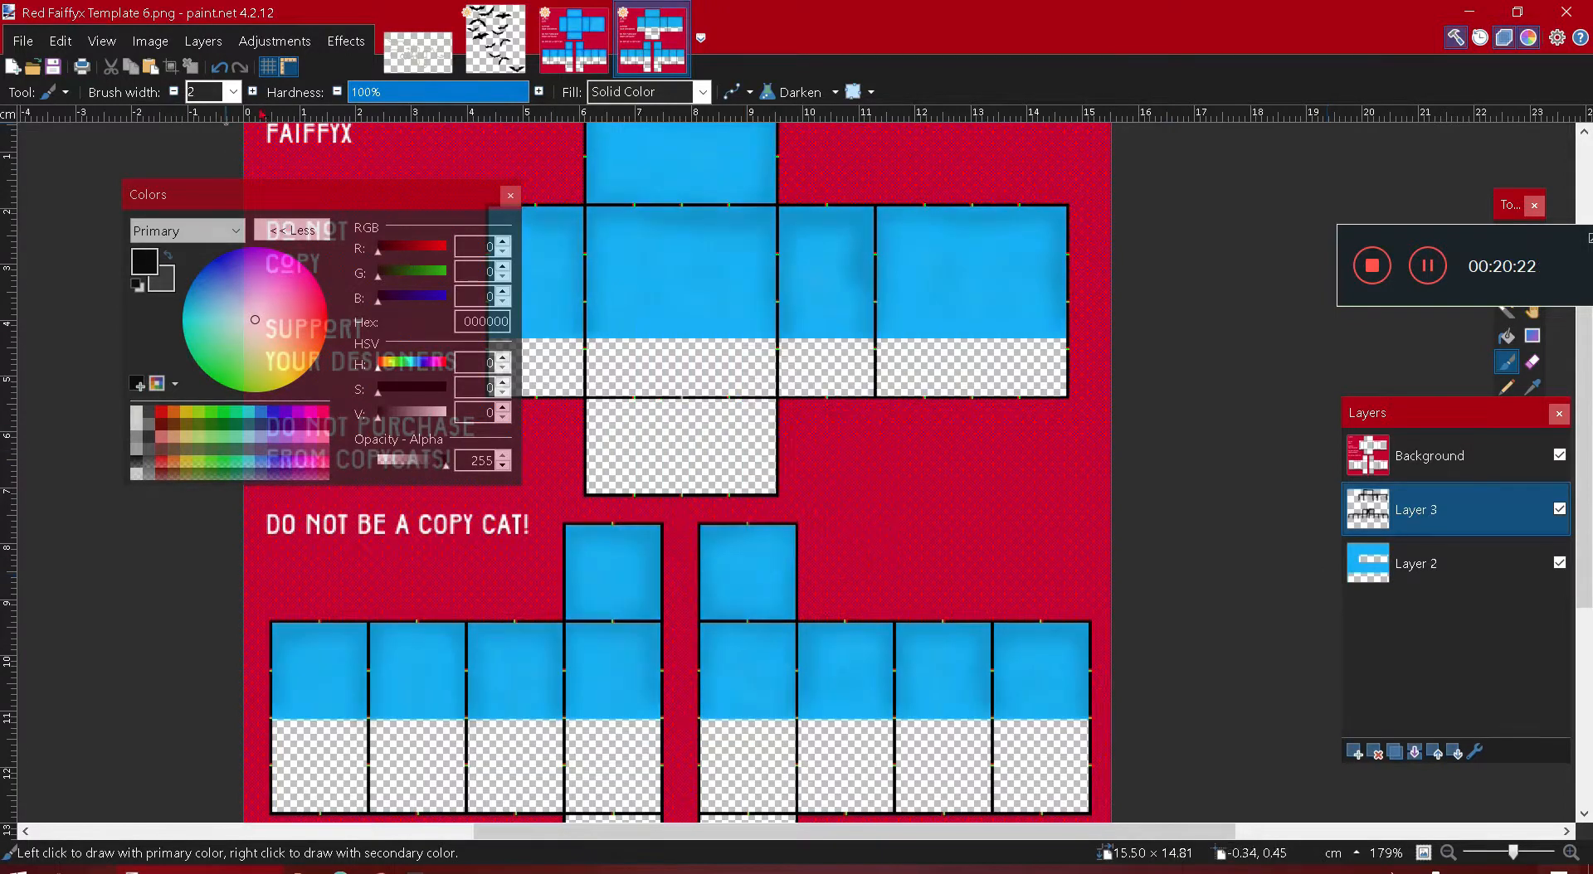
- Run a Gaussian Blur with radius 0 on Layer 3
click(346, 41)
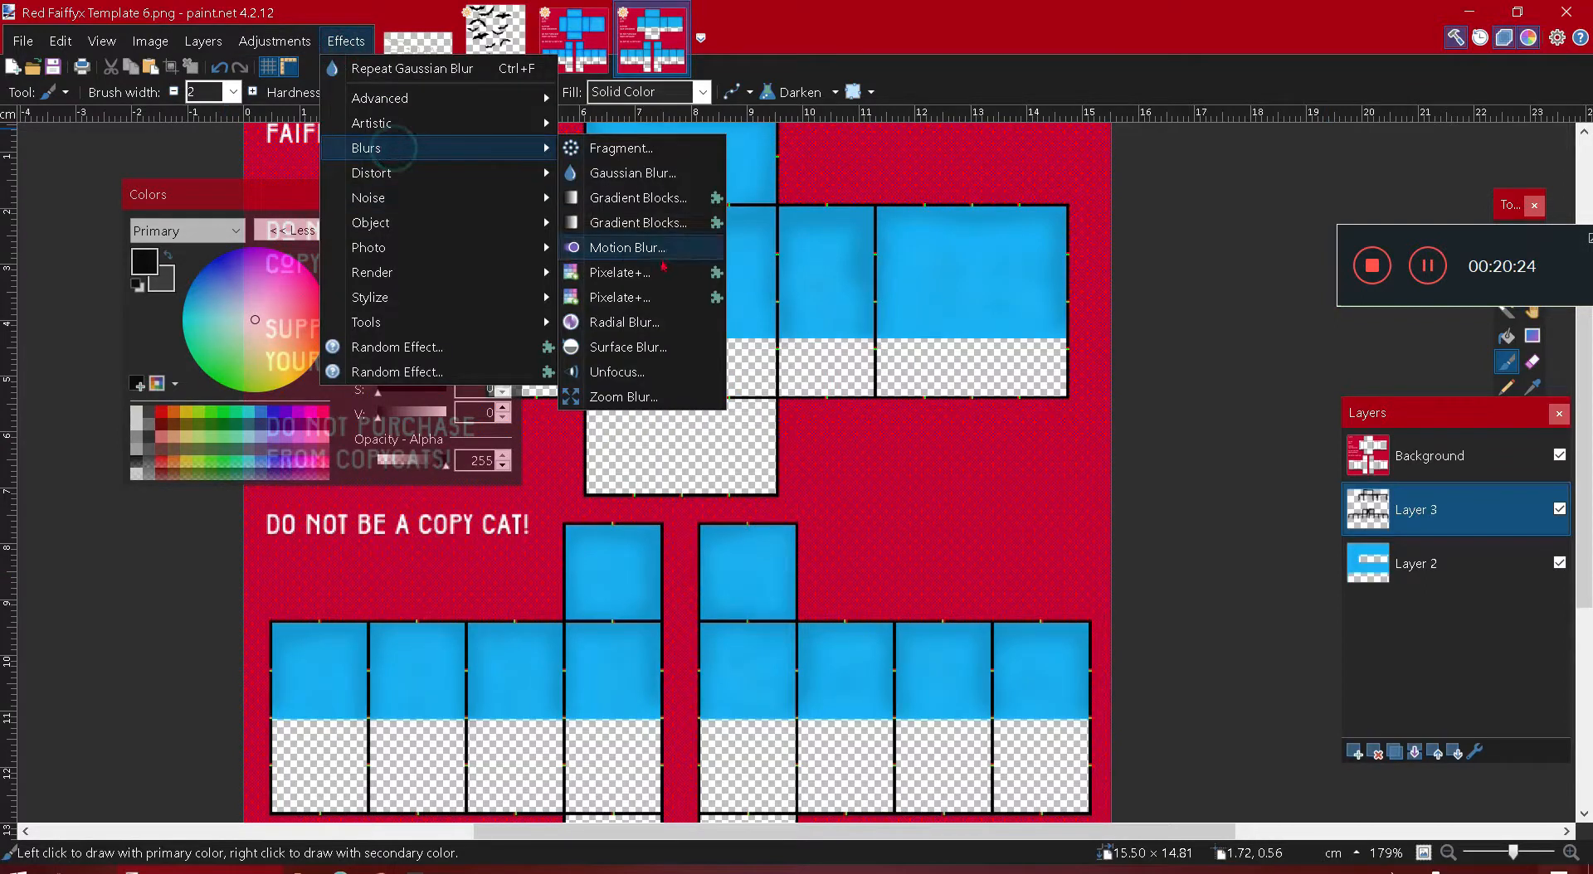
mouse_move(396, 149)
click(596, 174)
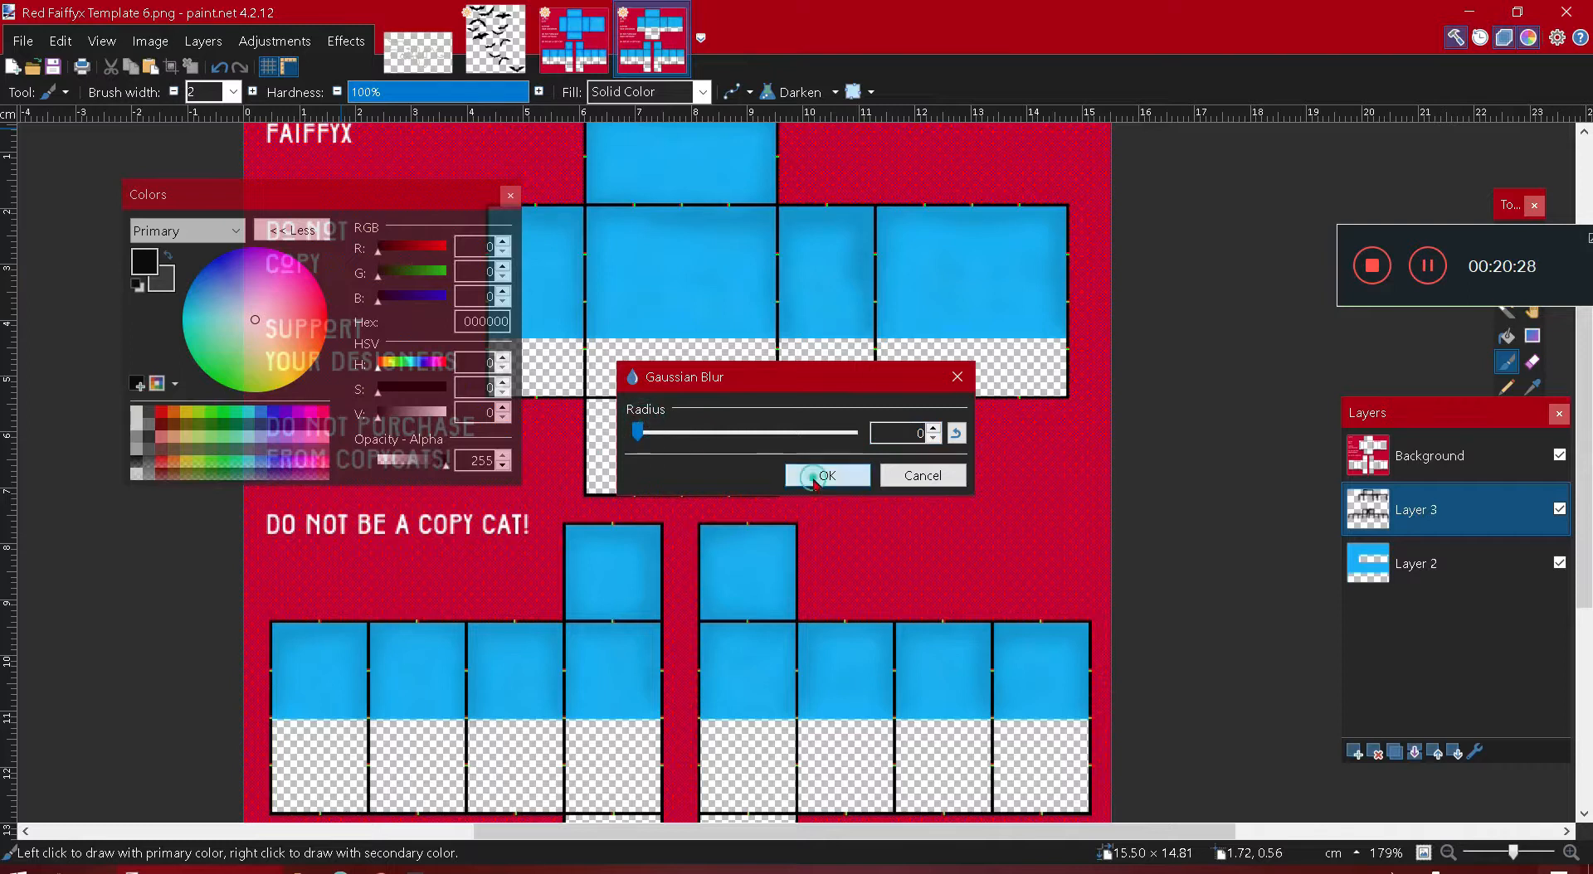
click(820, 475)
- Try the Glow blend mode on Layer 3, then set it to Overlay and raise the opacity well above 125
click(1476, 753)
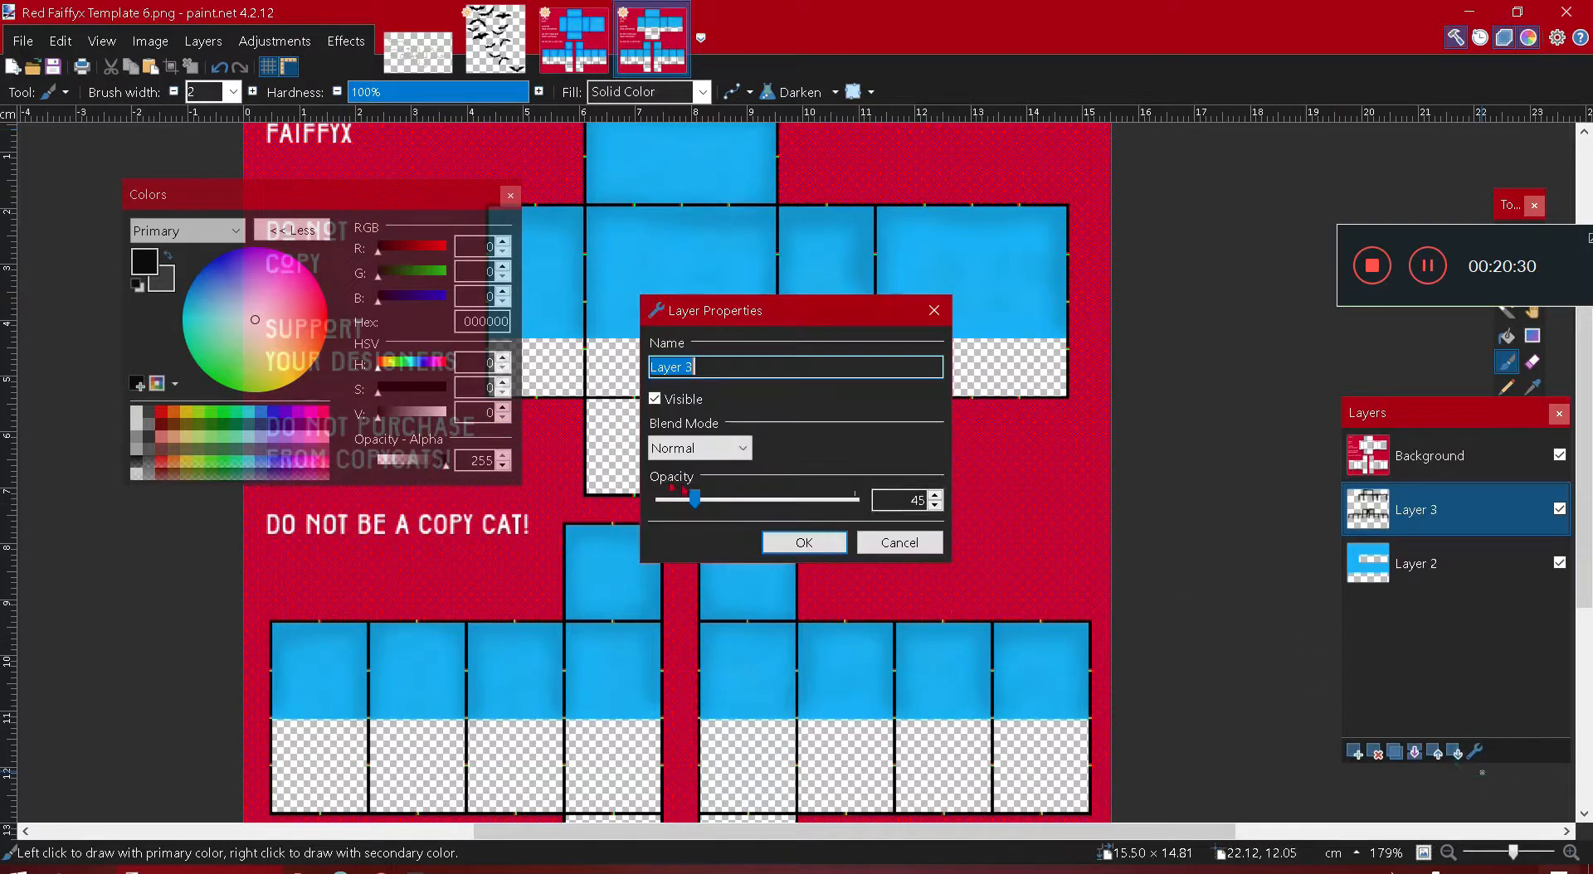
drag(693, 495, 744, 500)
click(705, 448)
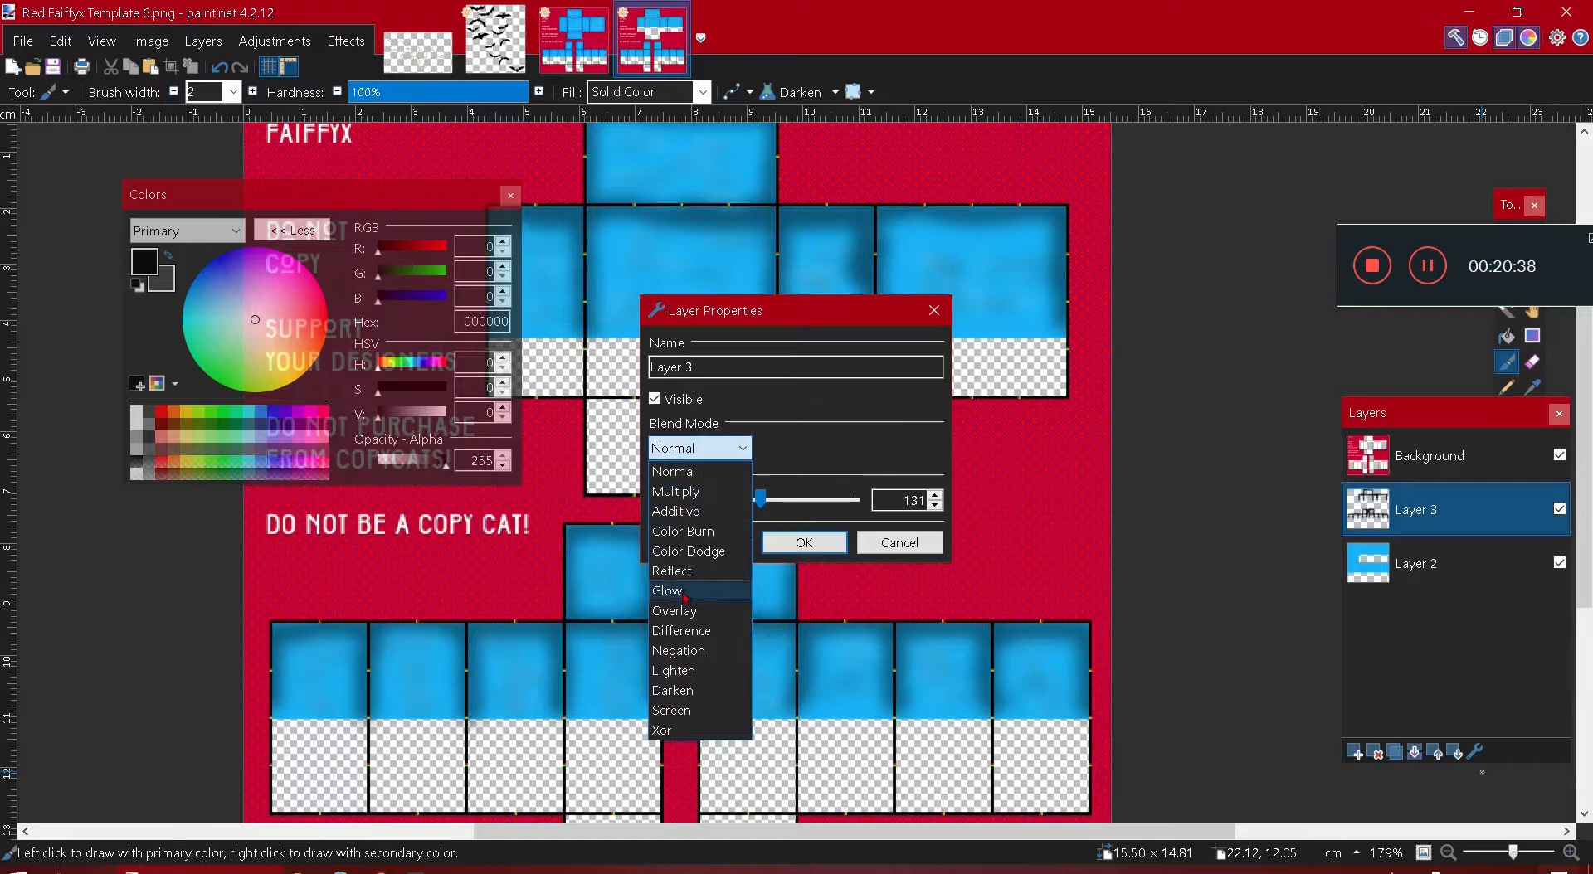
click(685, 592)
mouse_move(761, 499)
mouse_down()
mouse_move(799, 501)
mouse_move(734, 503)
mouse_move(759, 512)
mouse_up()
click(706, 448)
click(701, 471)
click(712, 448)
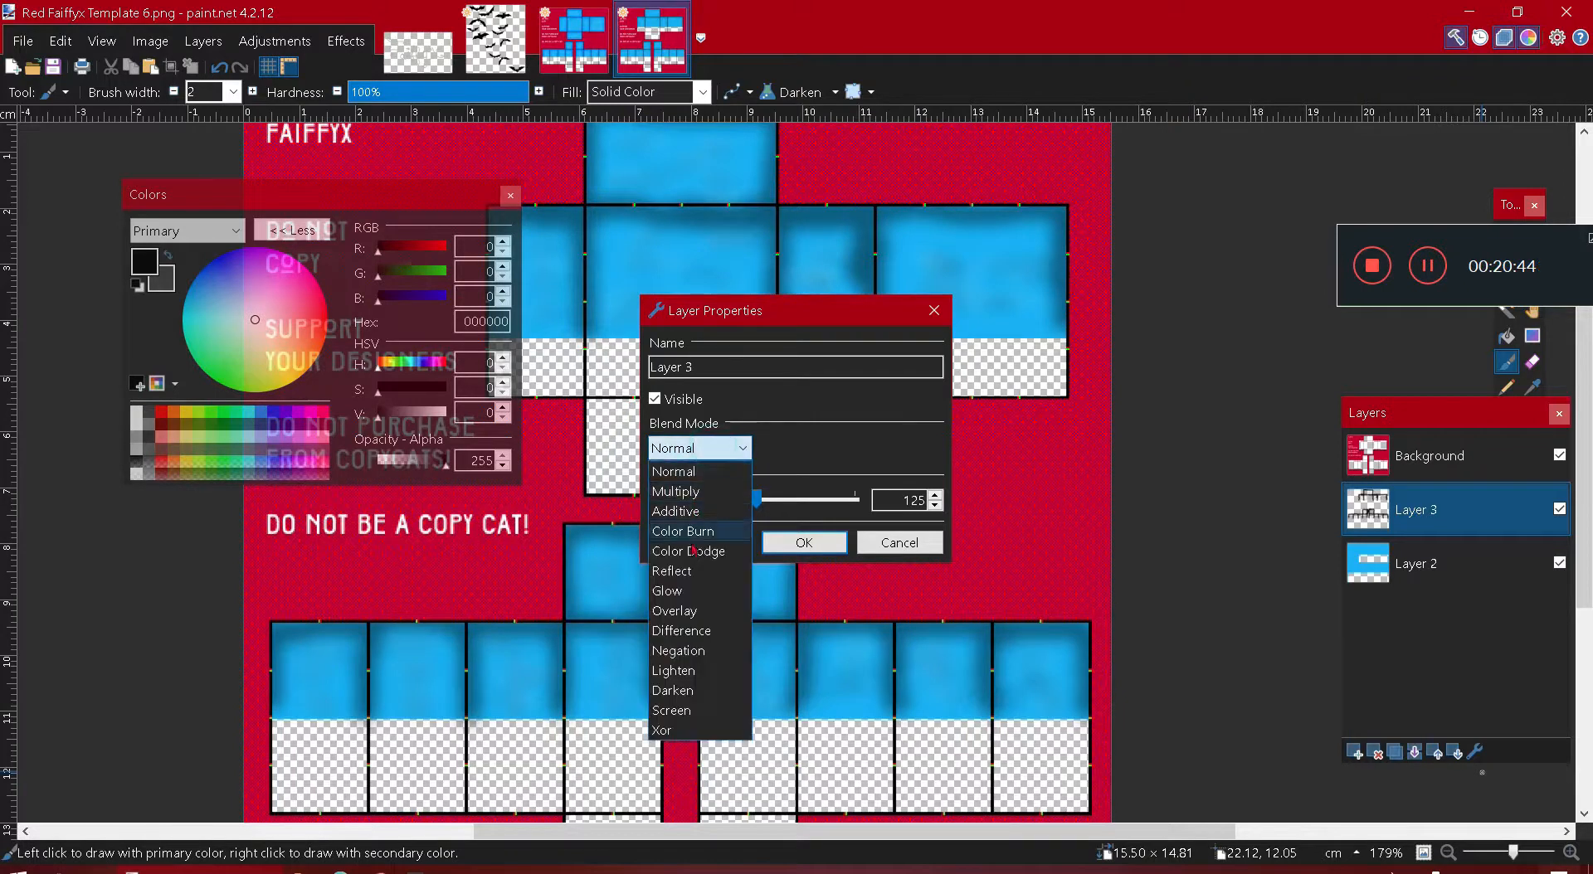
click(680, 610)
drag(755, 499, 826, 503)
click(804, 542)
click(346, 40)
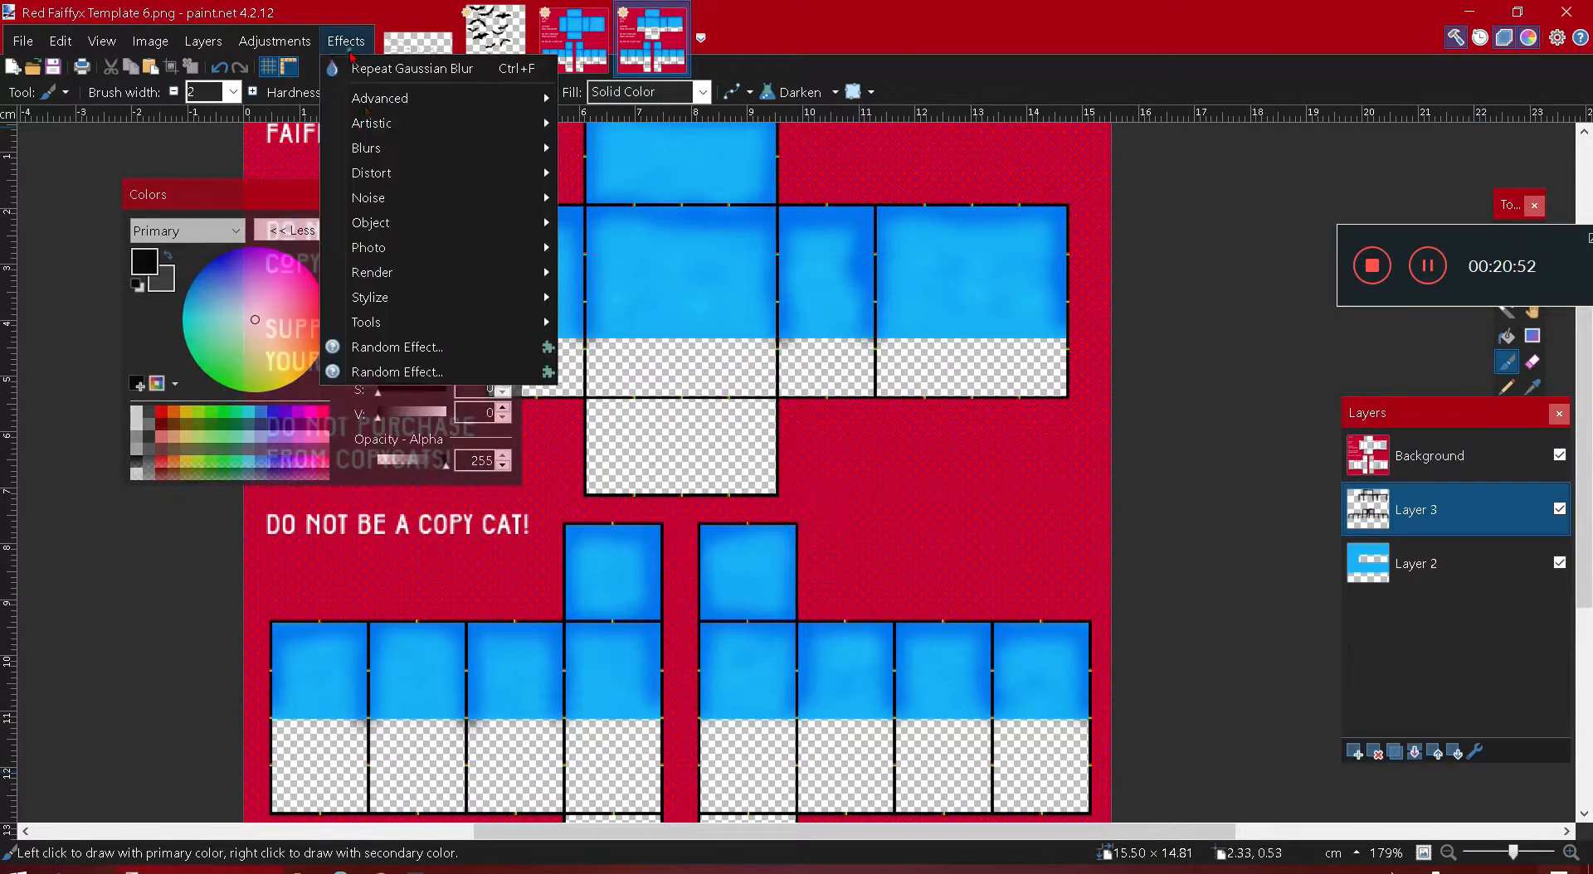
mouse_move(373, 148)
click(639, 197)
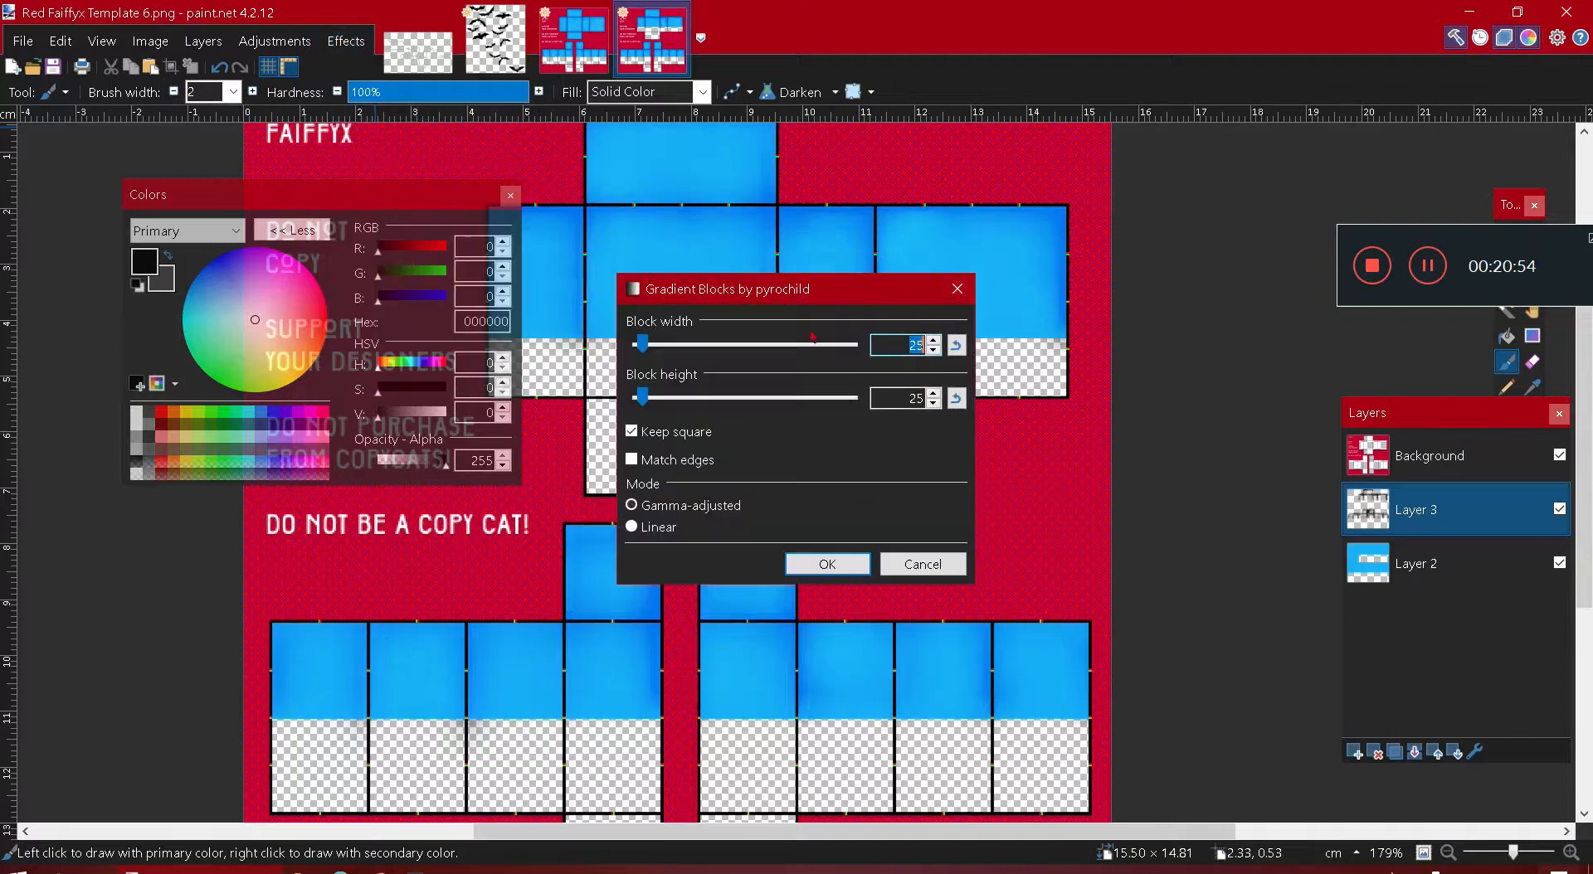
click(821, 562)
- Apply a Gaussian Blur with a radius of about 16 to Layer 3
click(348, 41)
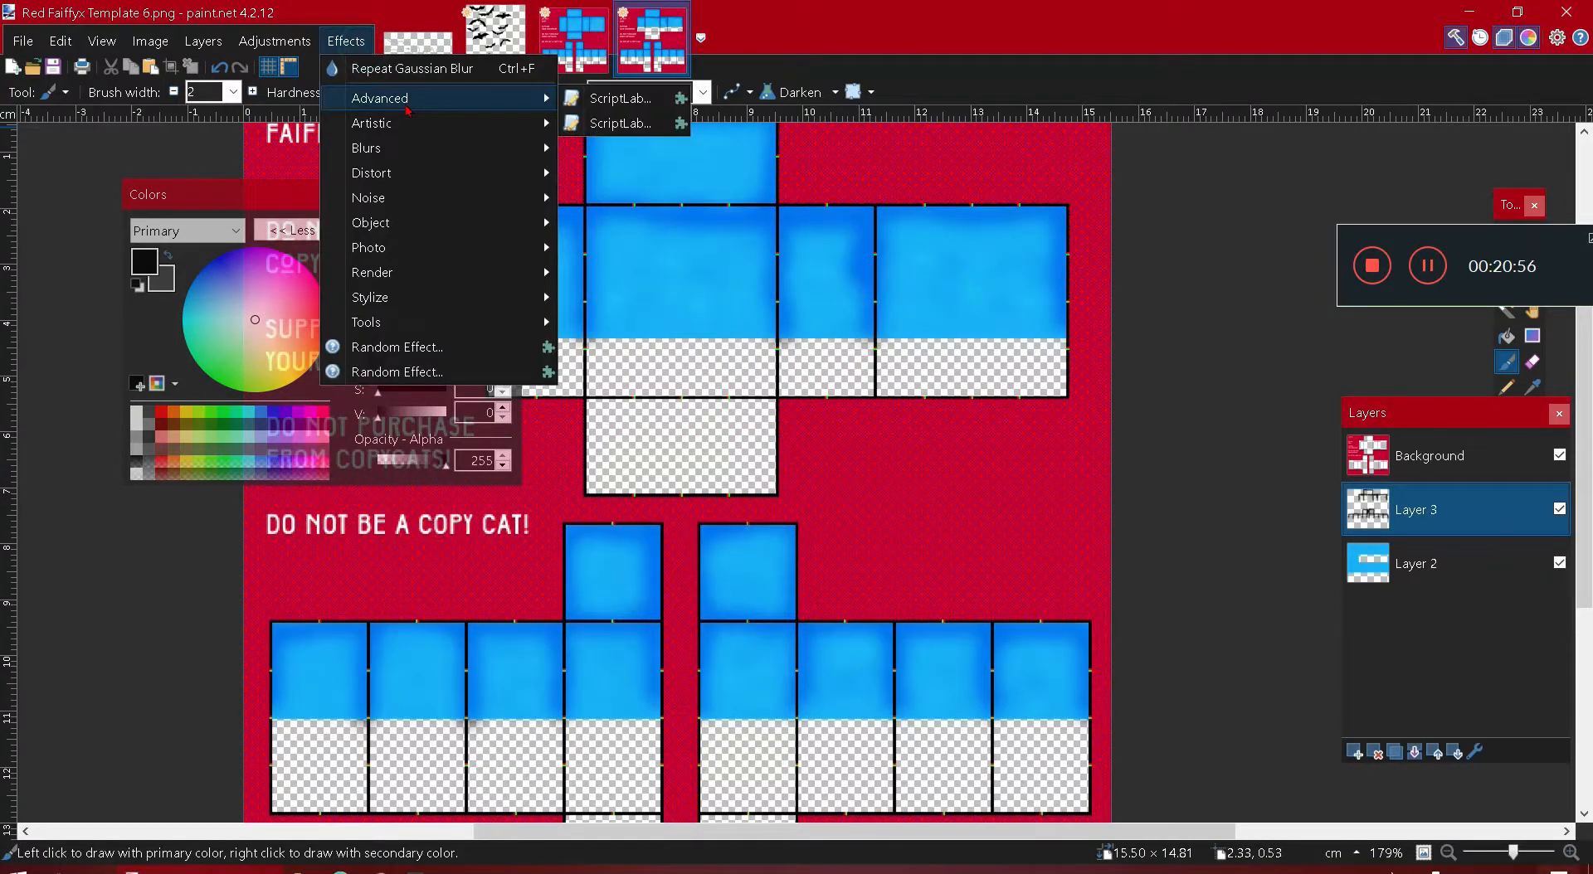
mouse_move(395, 156)
click(627, 173)
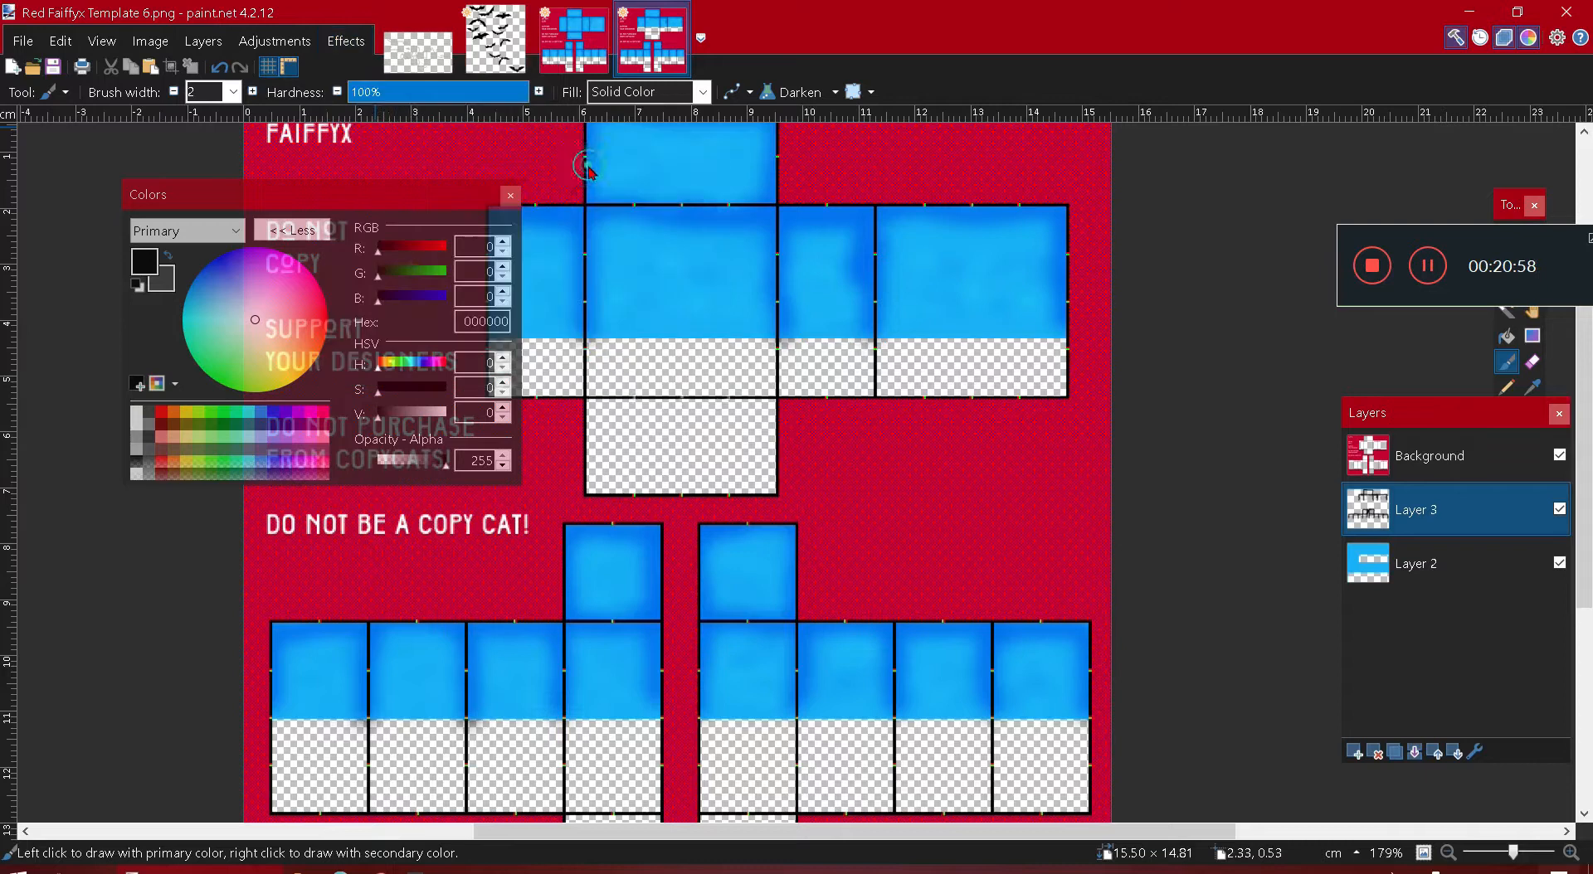
drag(636, 431, 642, 434)
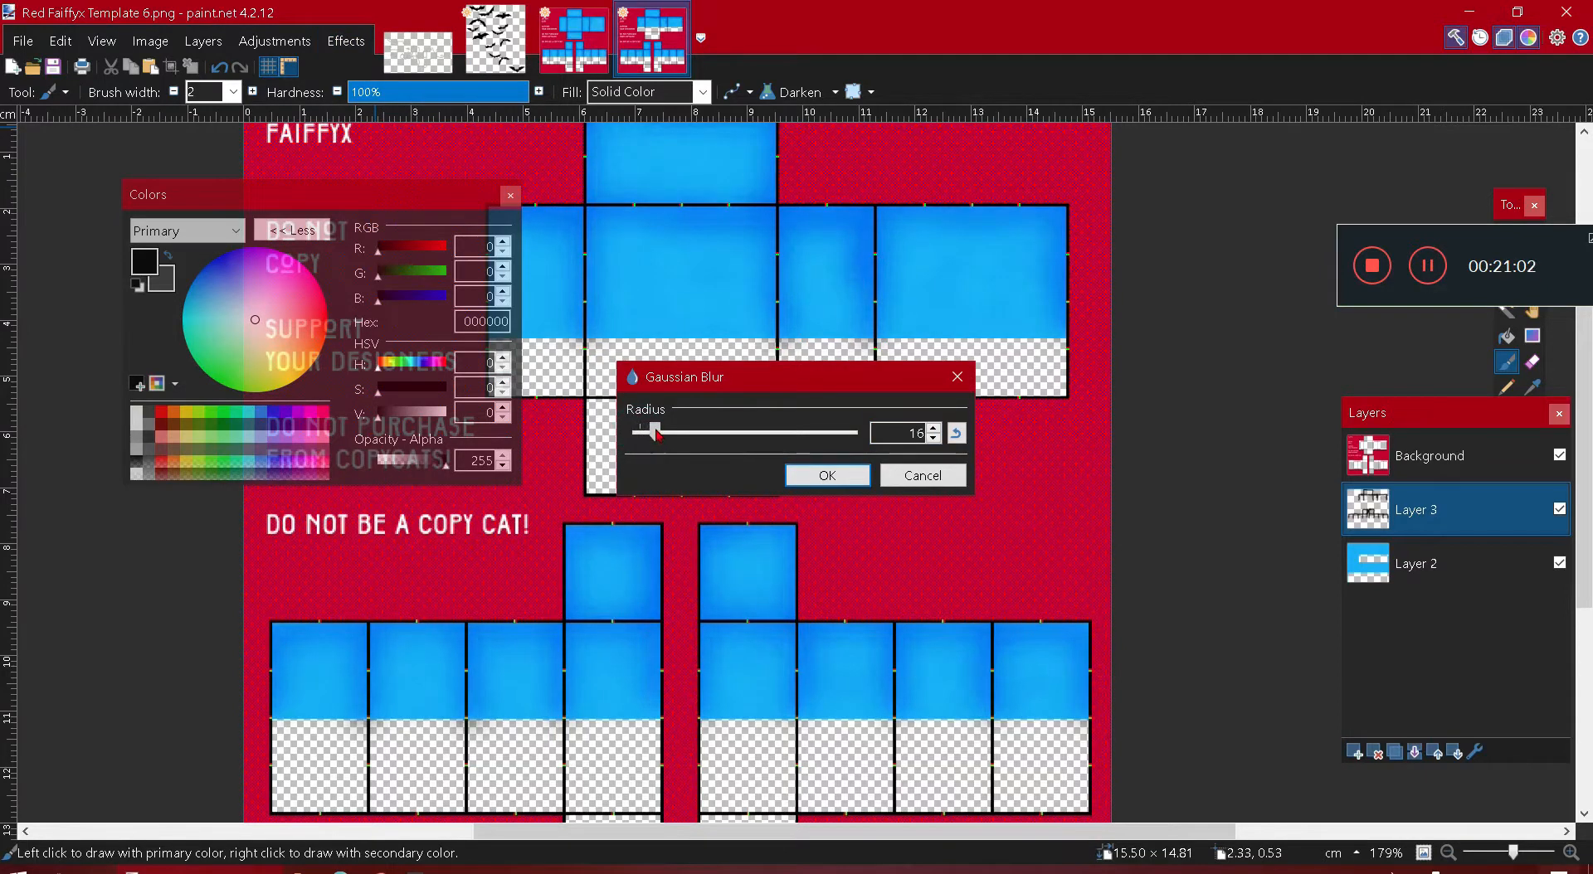
click(828, 475)
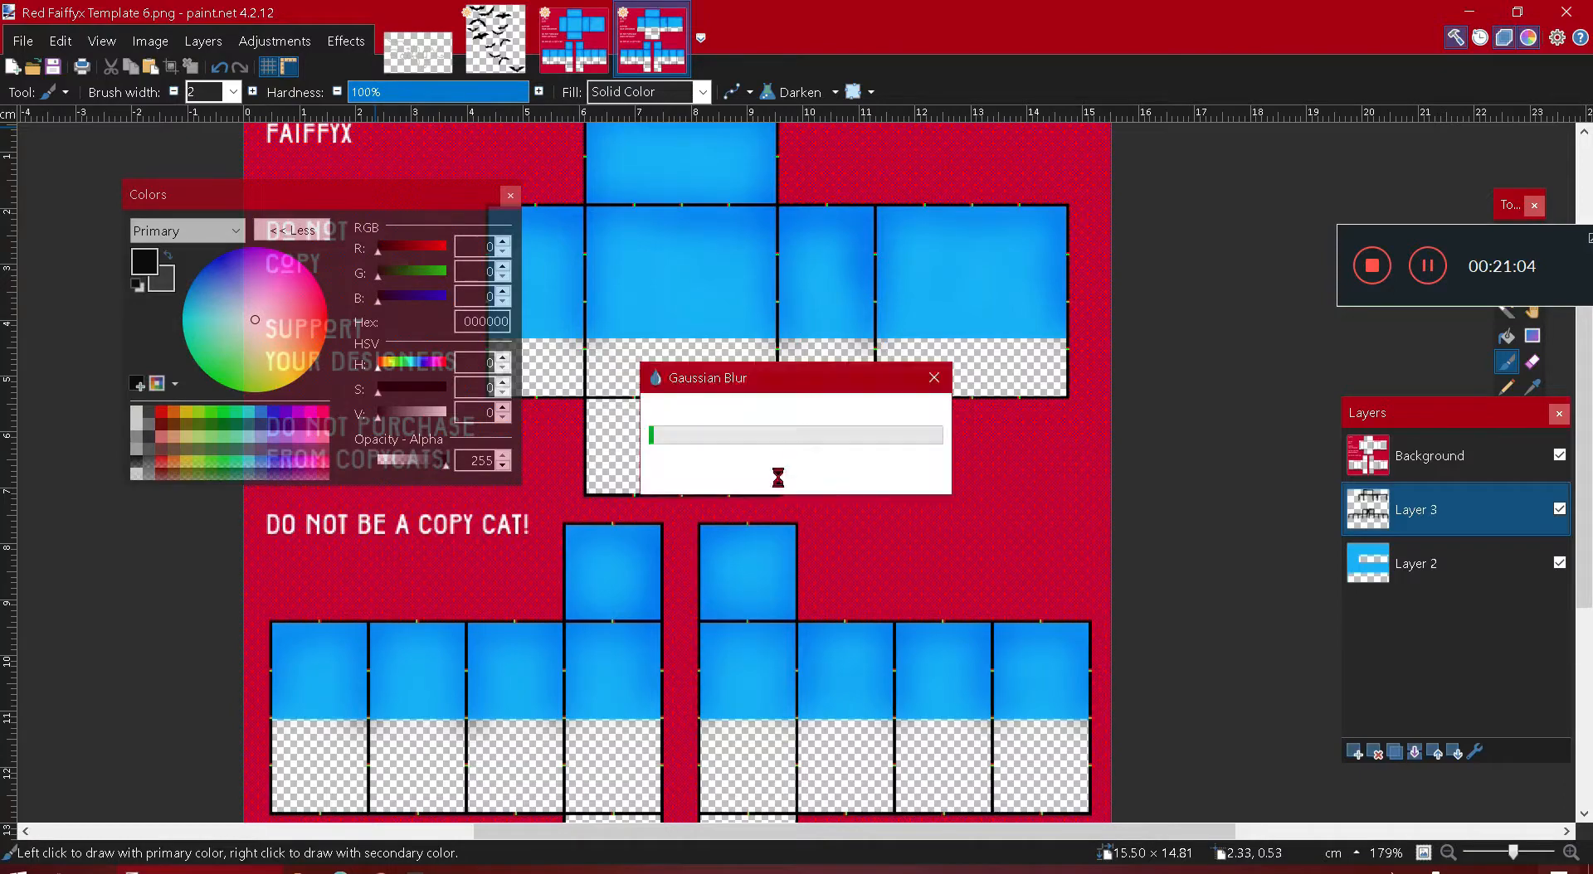
scroll(789, 435, up, 3)
scroll(739, 454, down, 3)
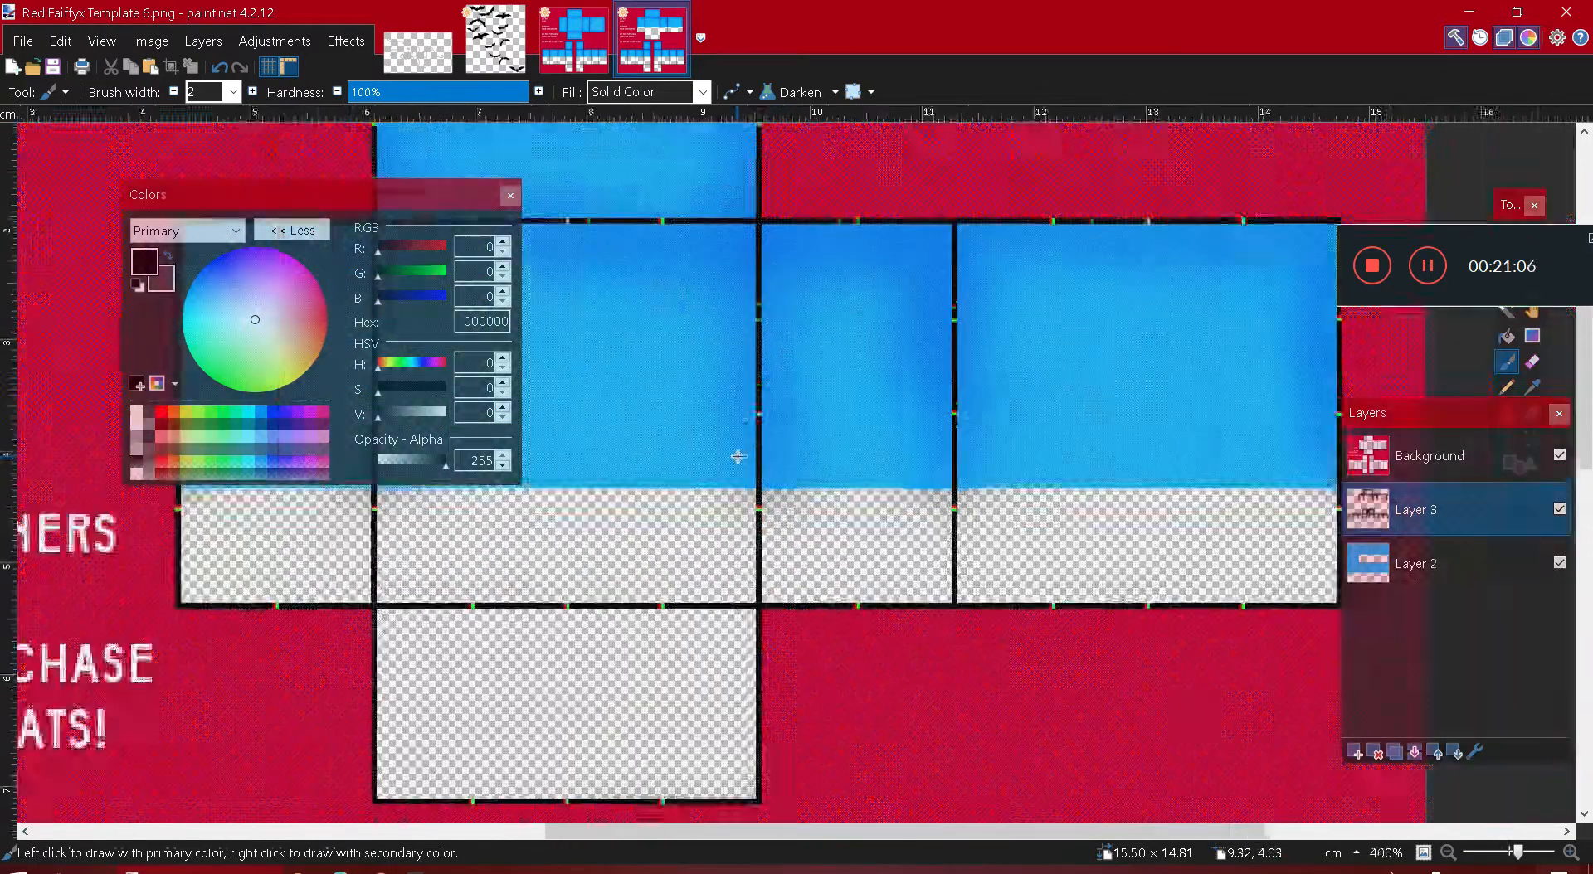
scroll(718, 455, down, 3)
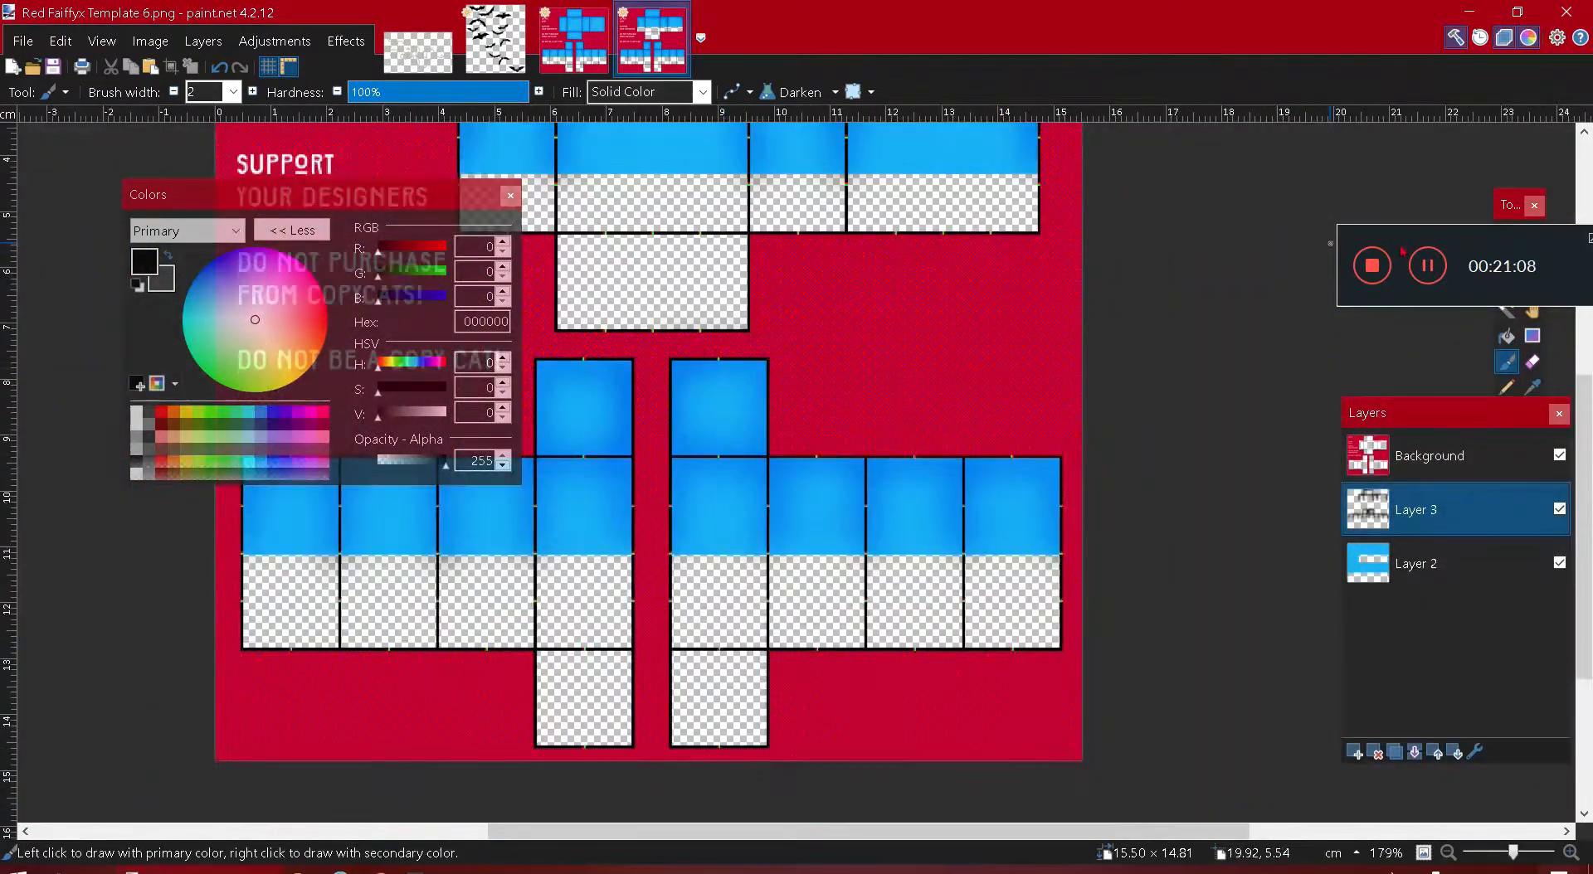
- Add a new layer and move it beneath Layer 2 at the end of the layer stack
drag(1402, 241, 1219, 141)
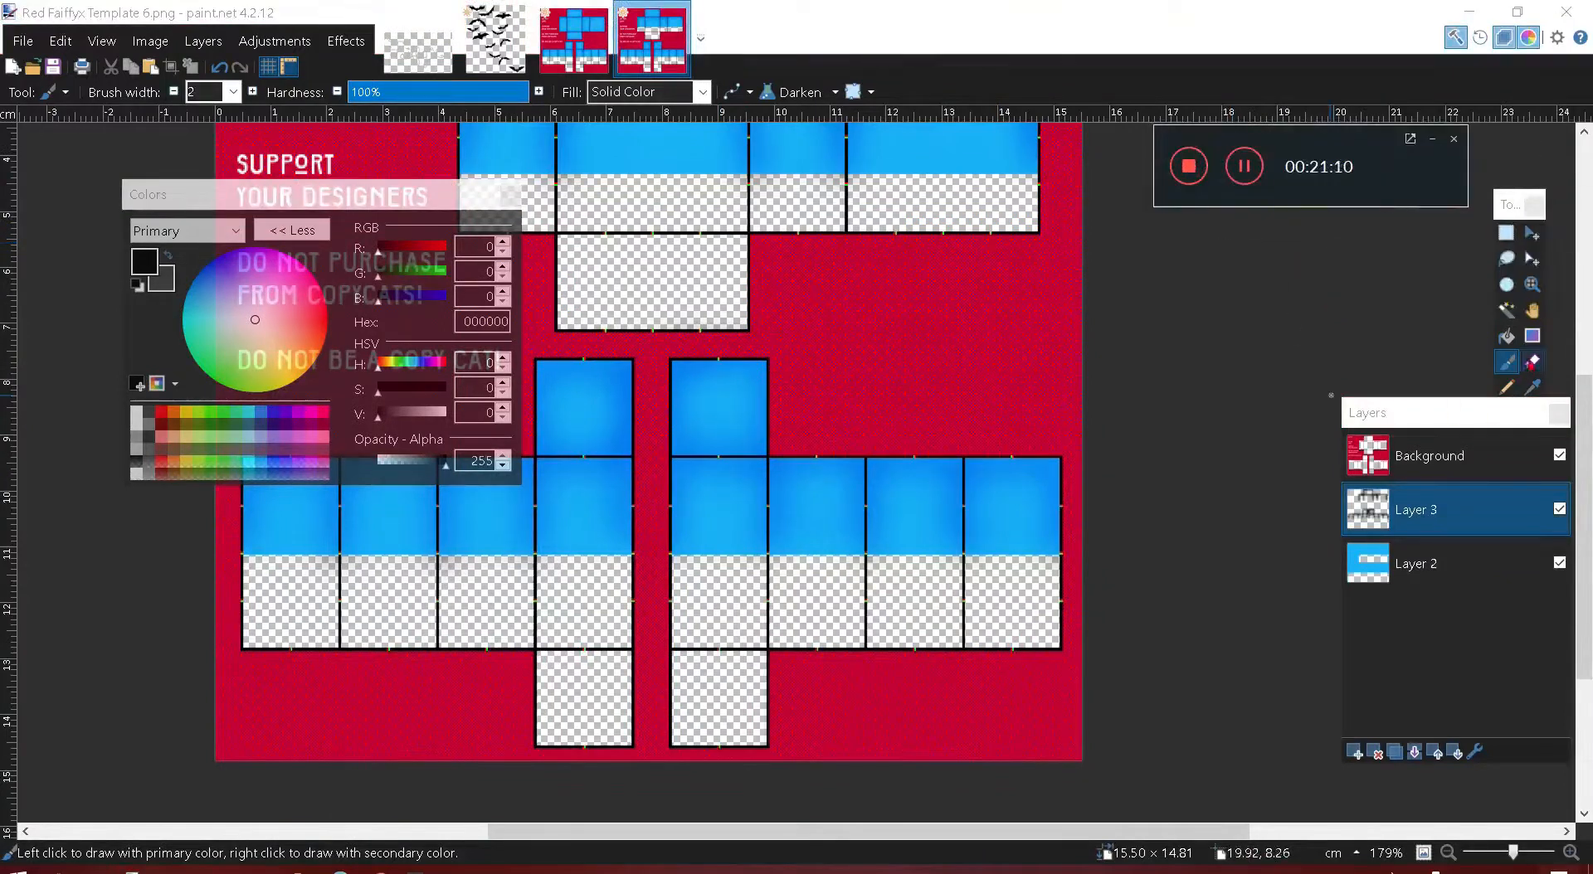
click(1354, 751)
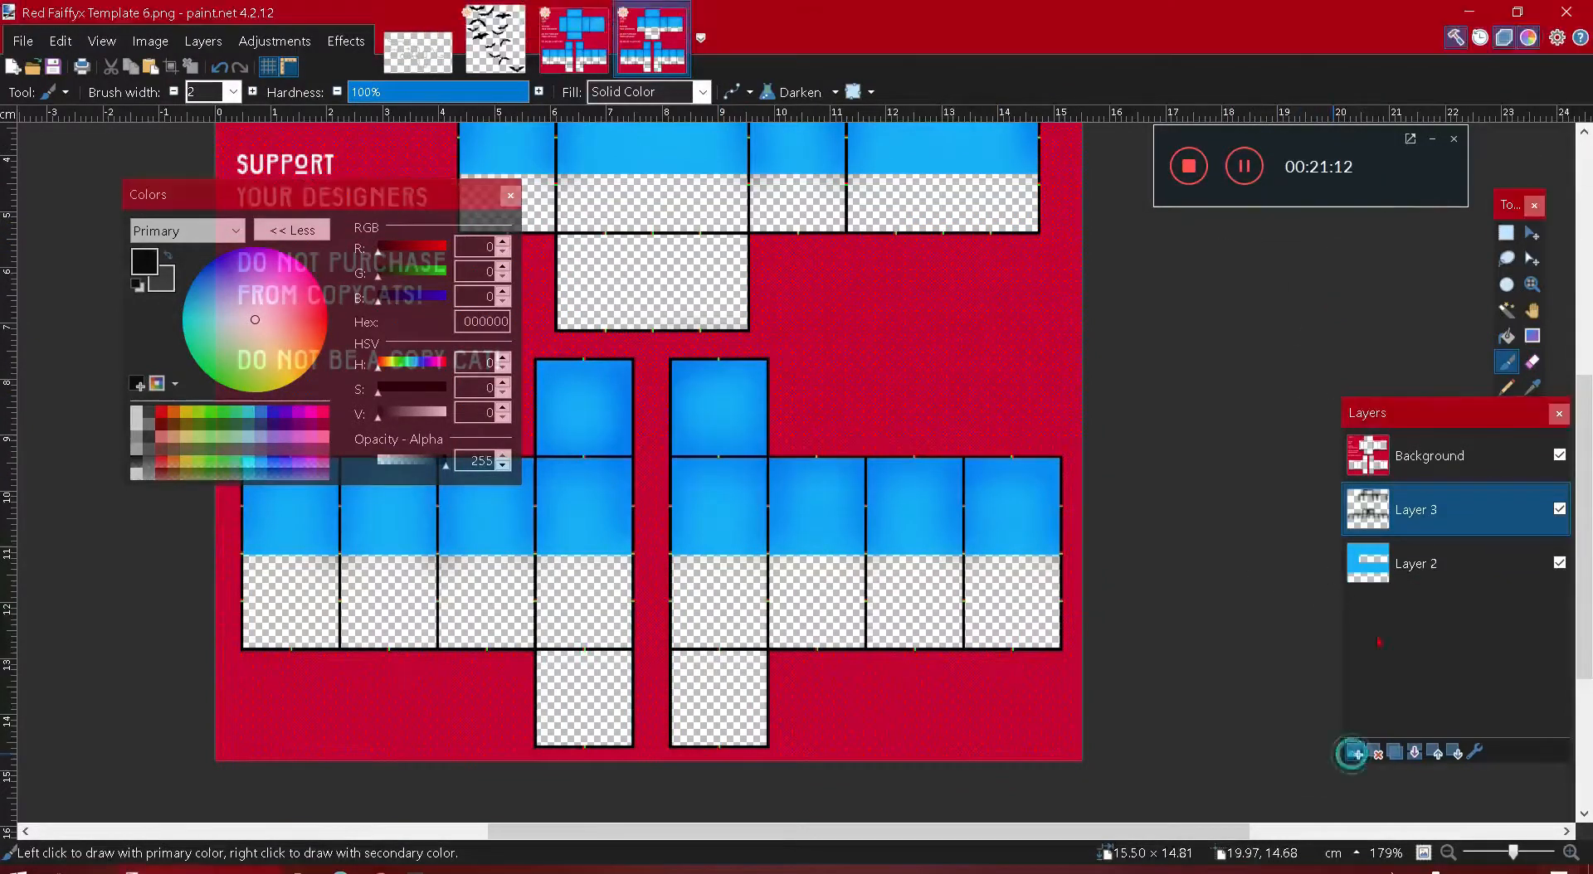
drag(1364, 510, 1356, 621)
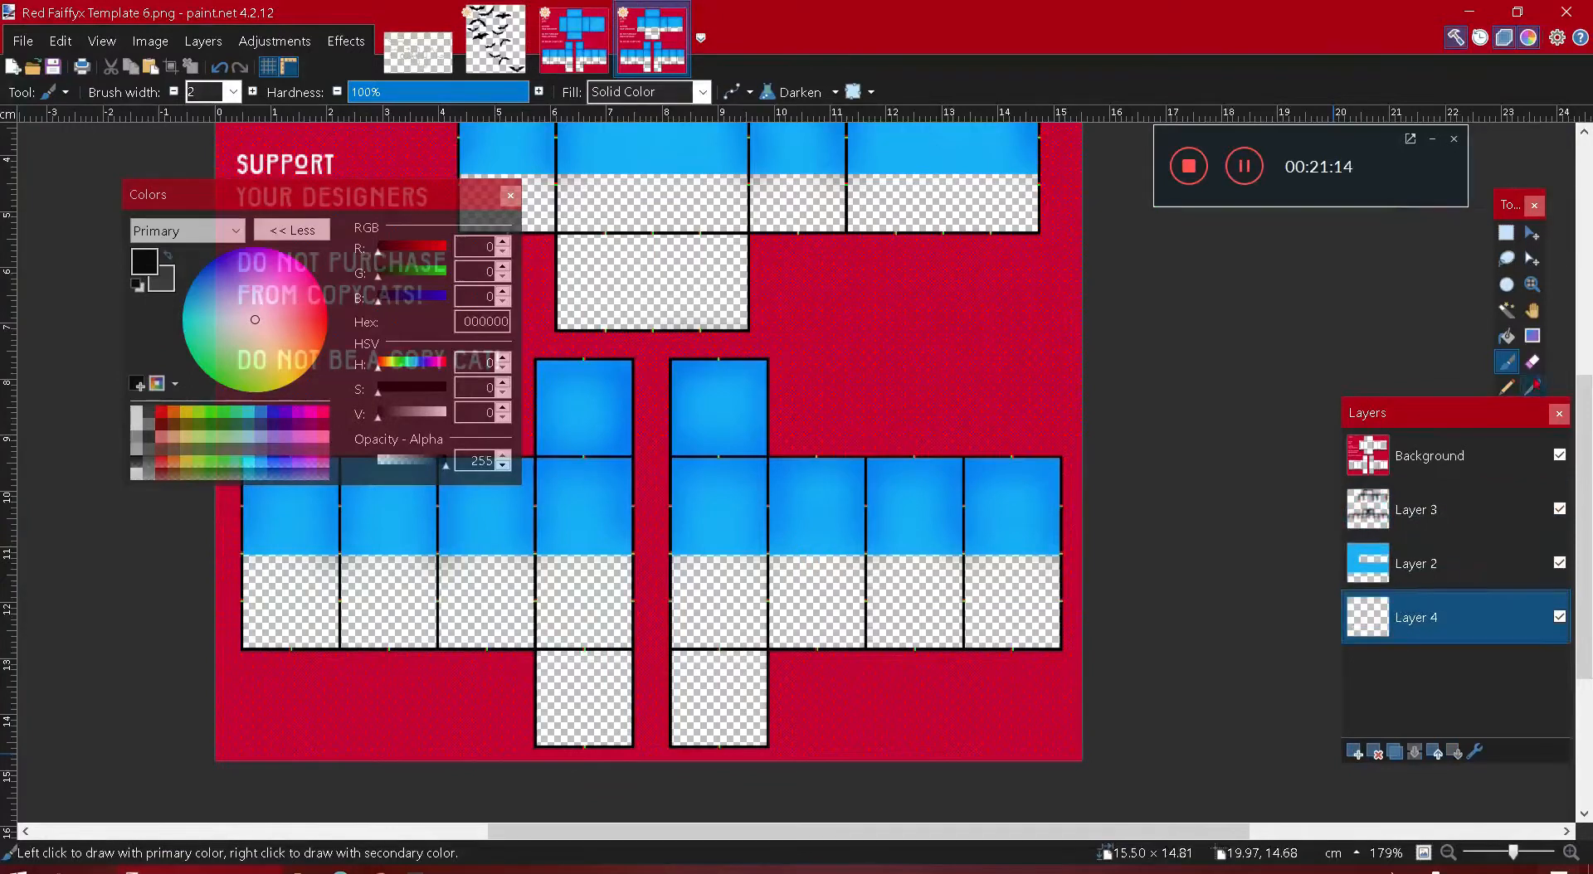
- Pick a peach primary color and lighten it to skin tone FFCFB2 with saturation 30
click(1507, 336)
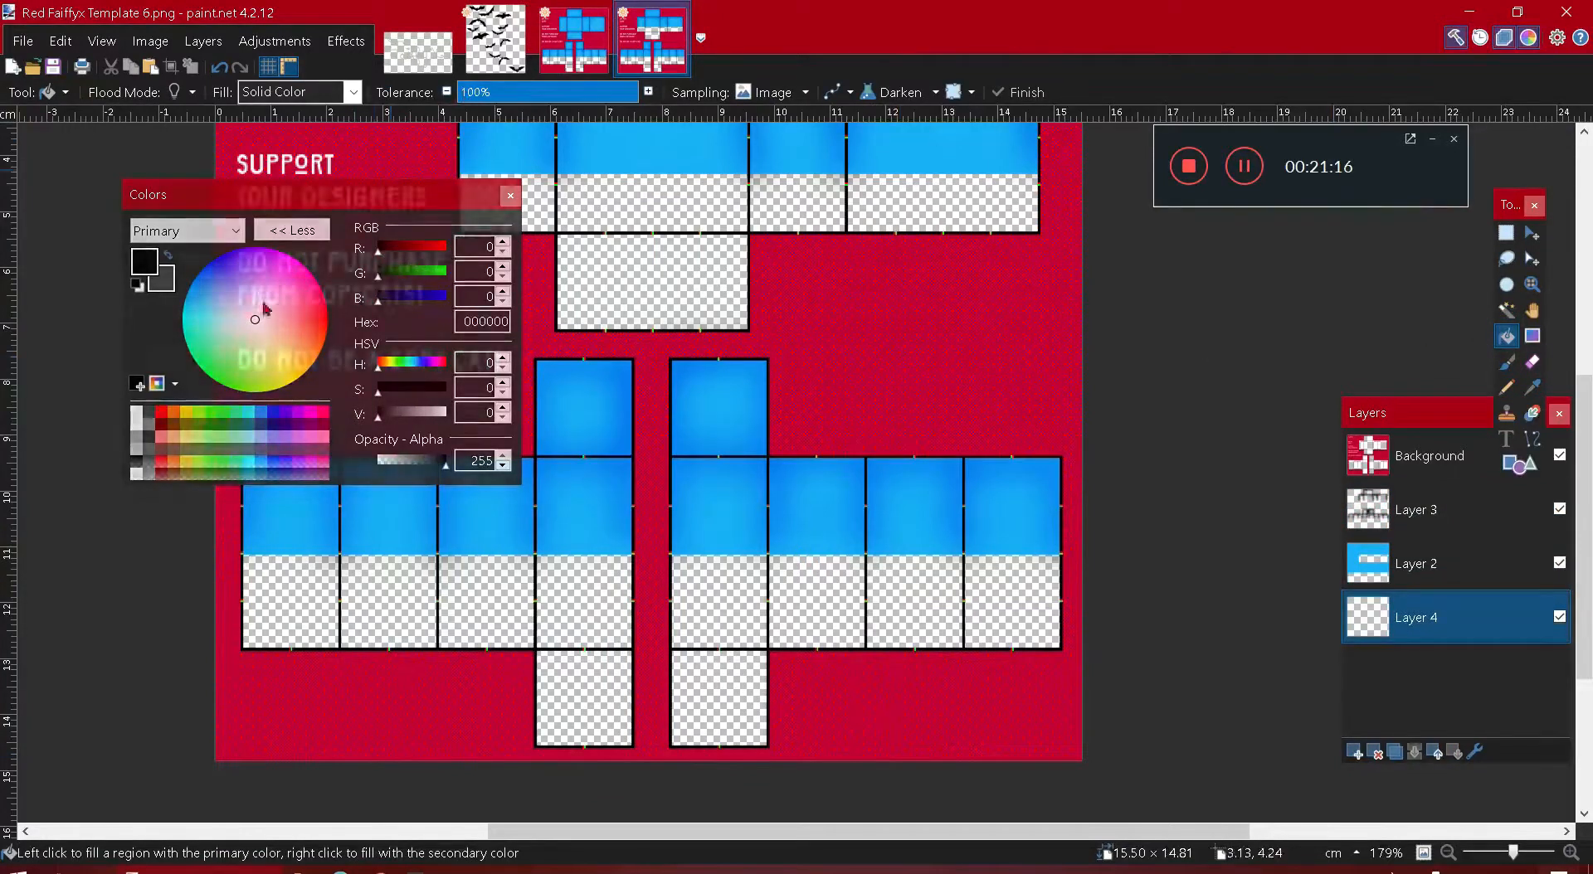
click(172, 438)
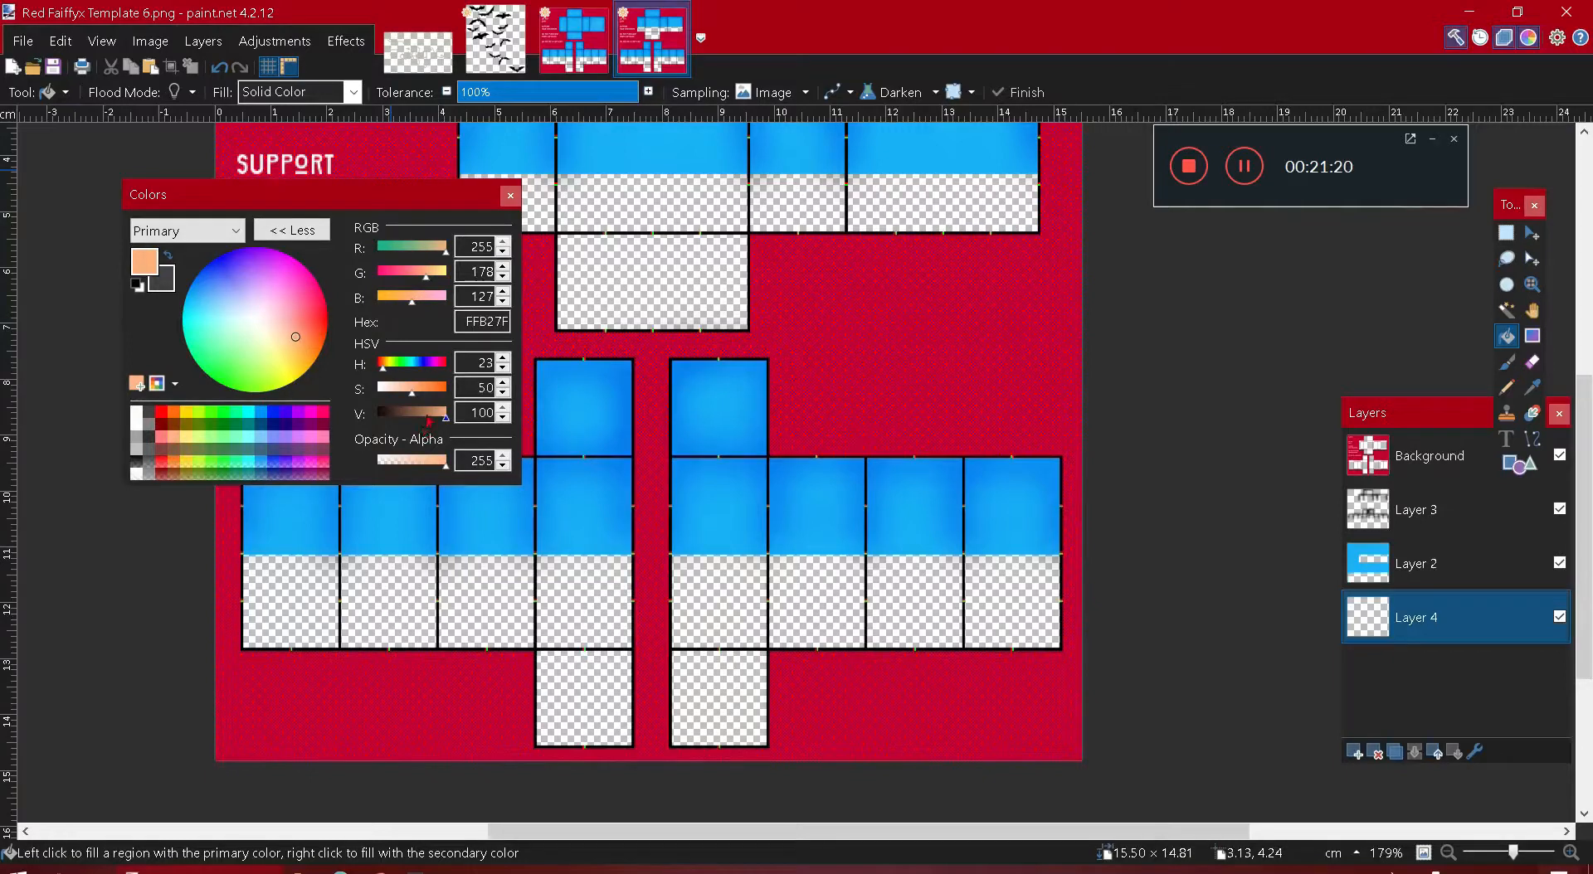
drag(412, 404, 399, 404)
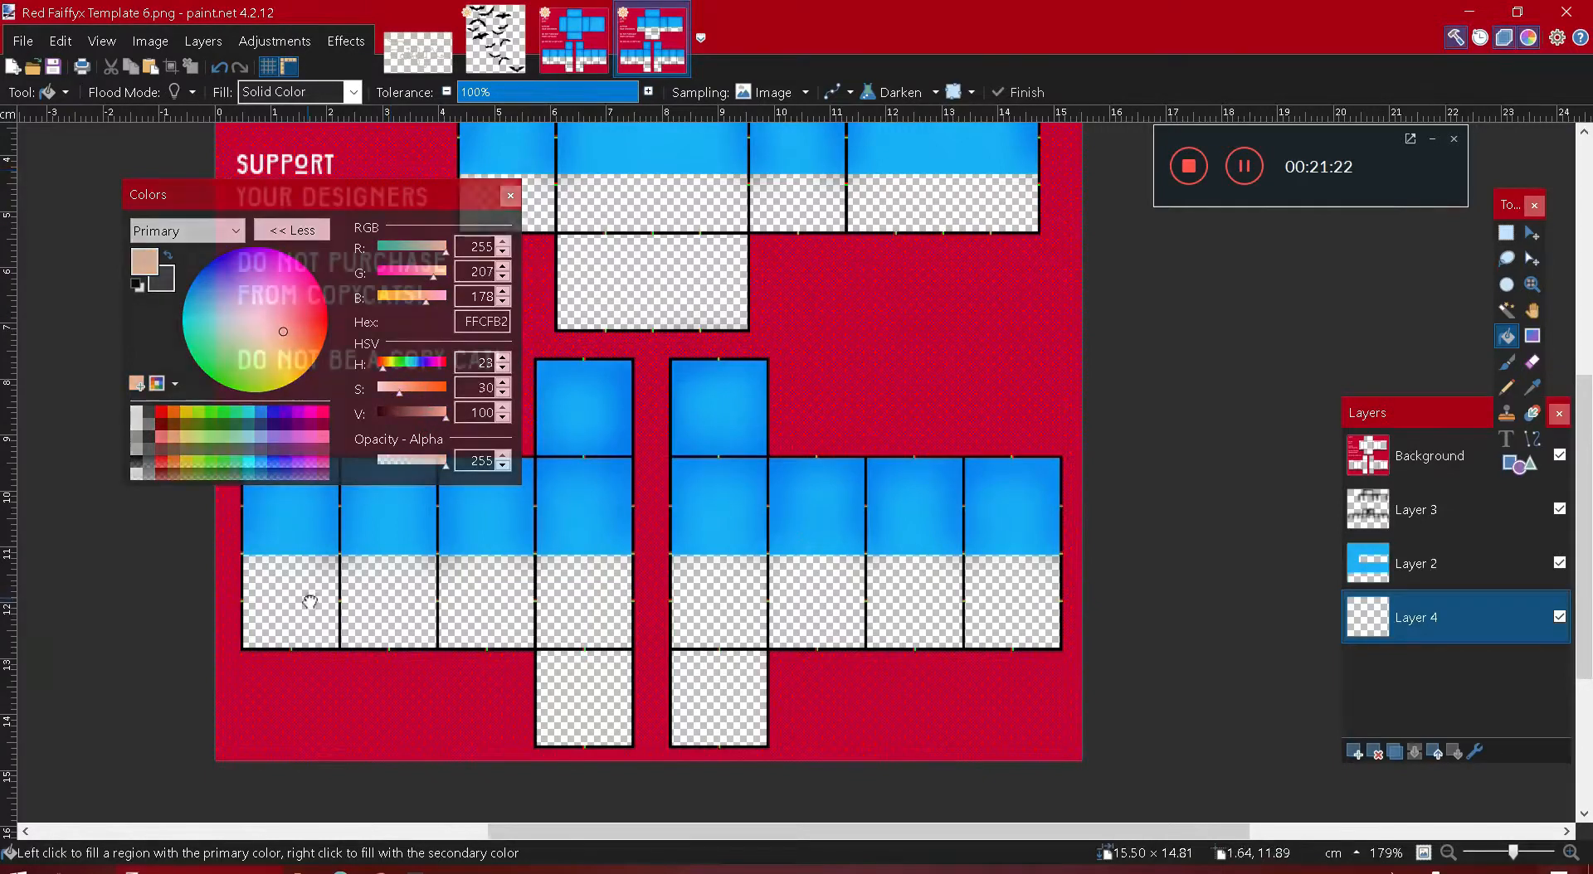
- Flood-fill the empty new layer with the skin tone and inspect it behind the torso and sleeves
click(411, 571)
scroll(598, 589, up, 4)
scroll(599, 589, down, 3)
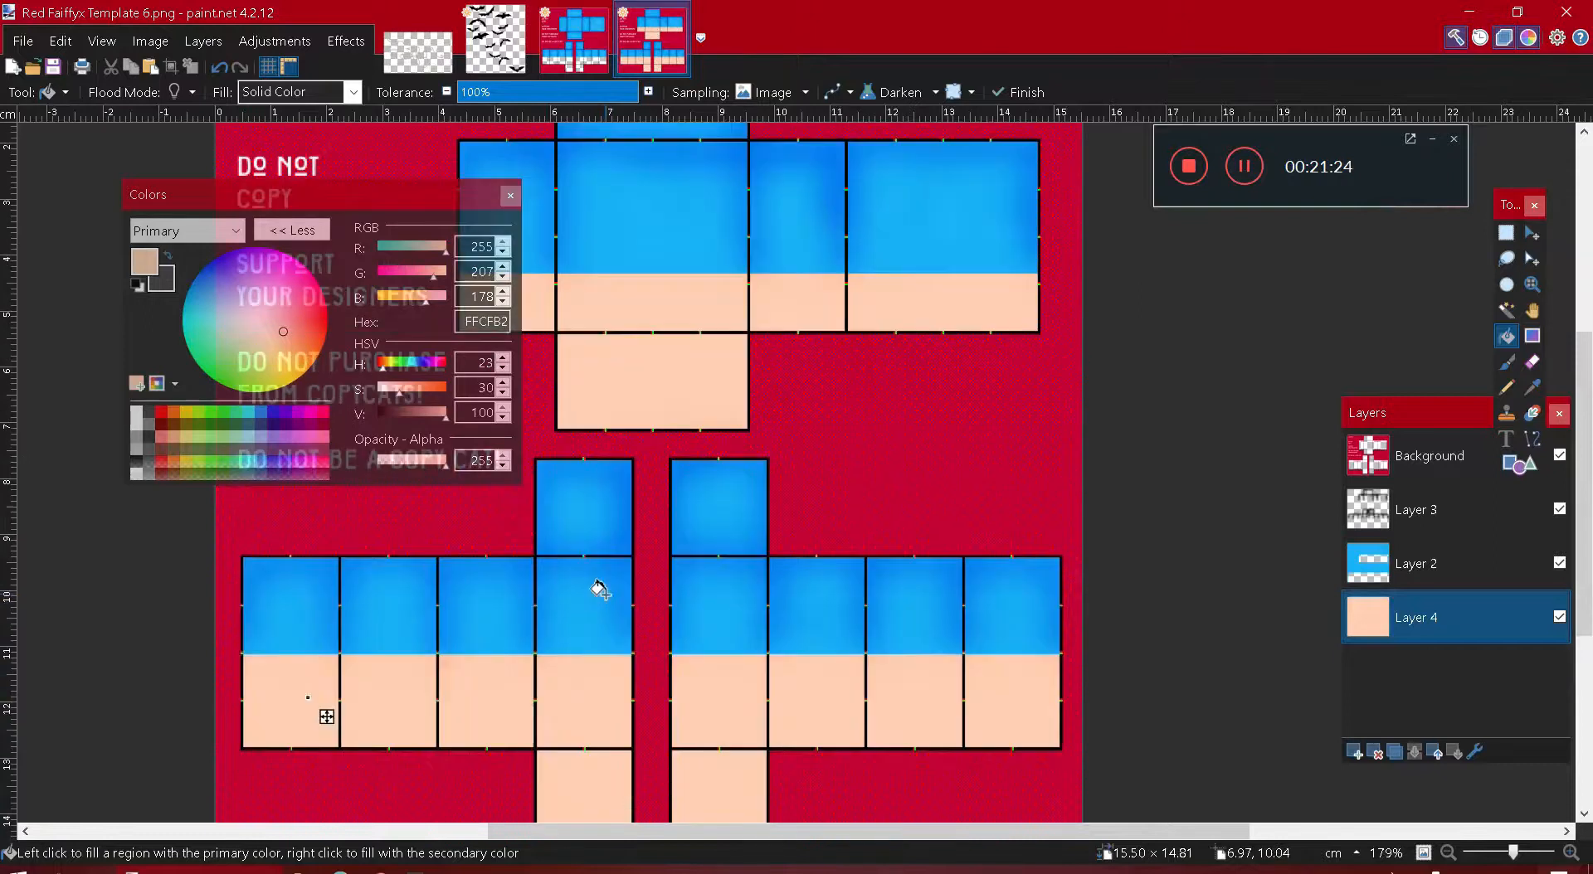
scroll(589, 576, up, 1)
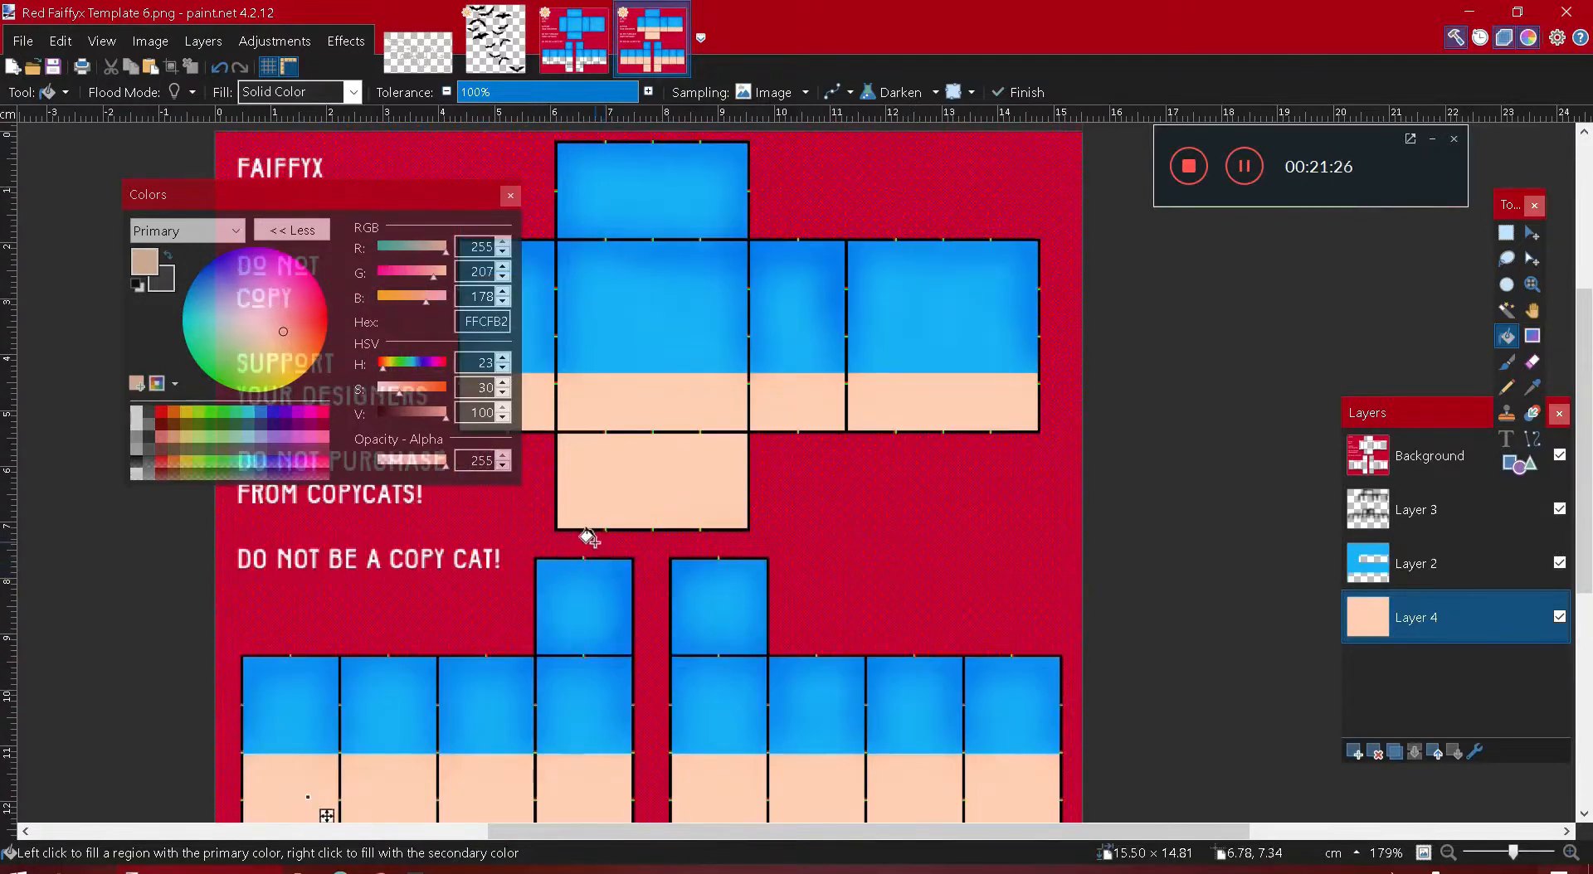
scroll(583, 531, down, 1)
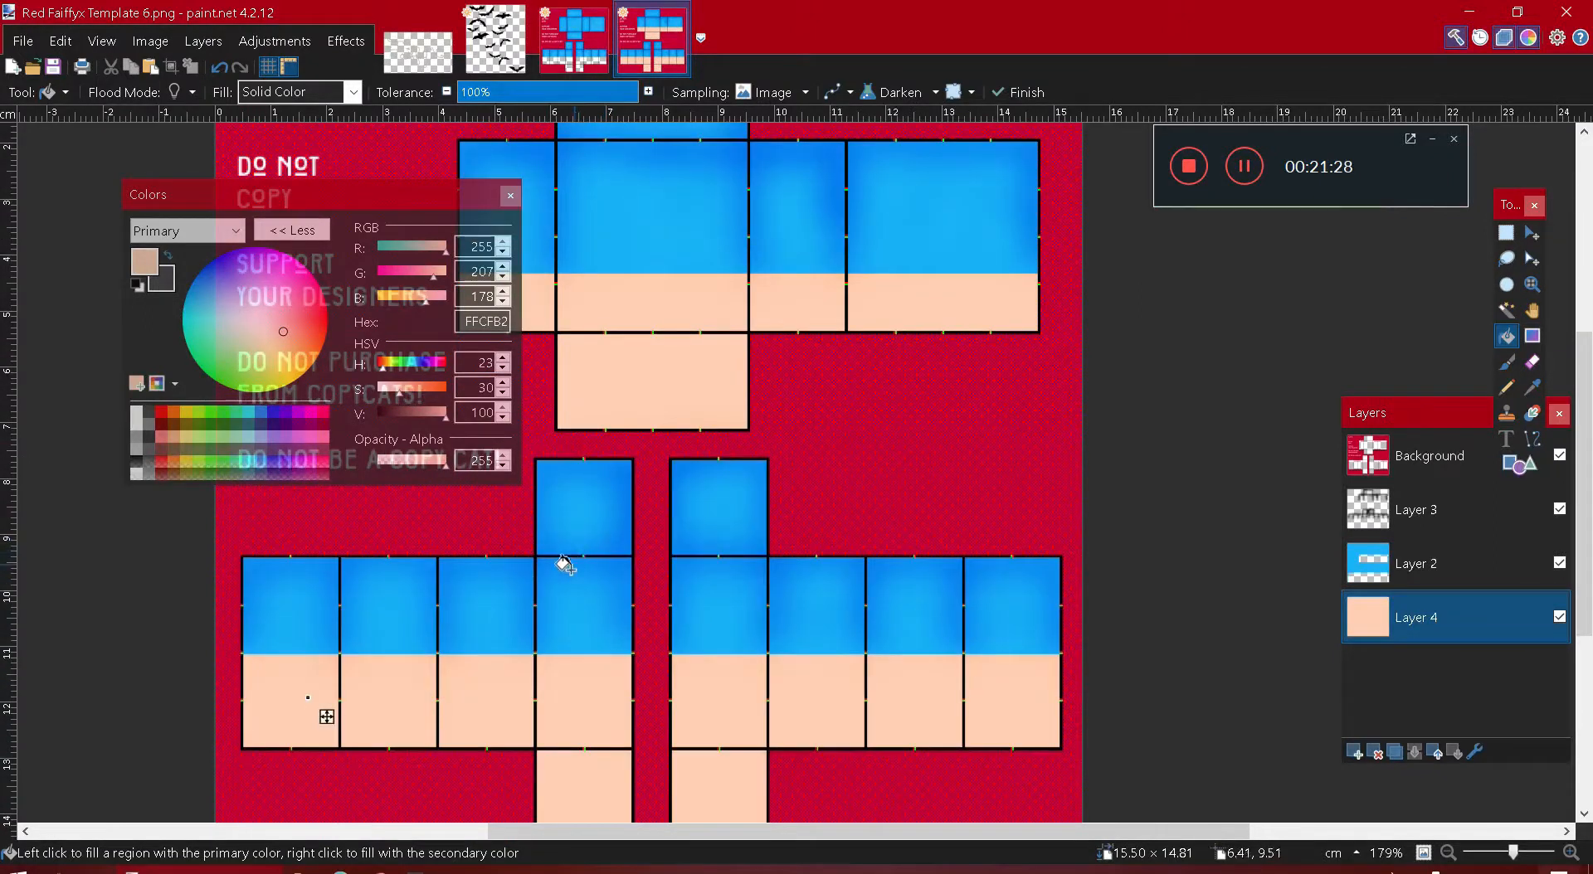
scroll(528, 612, up, 4)
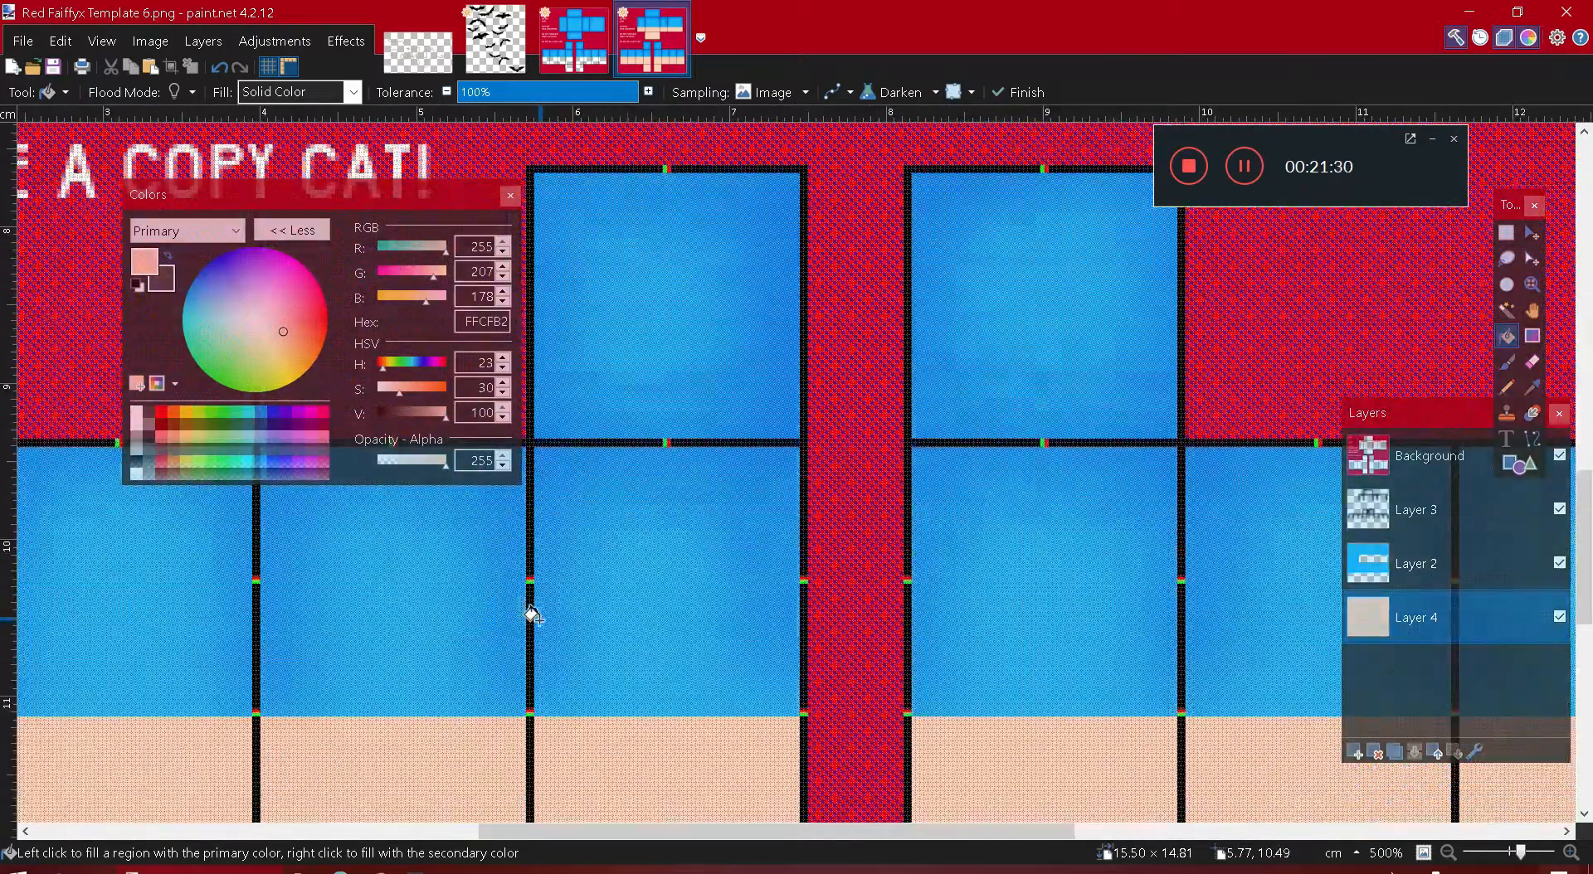
scroll(531, 614, down, 4)
scroll(532, 604, up, 1)
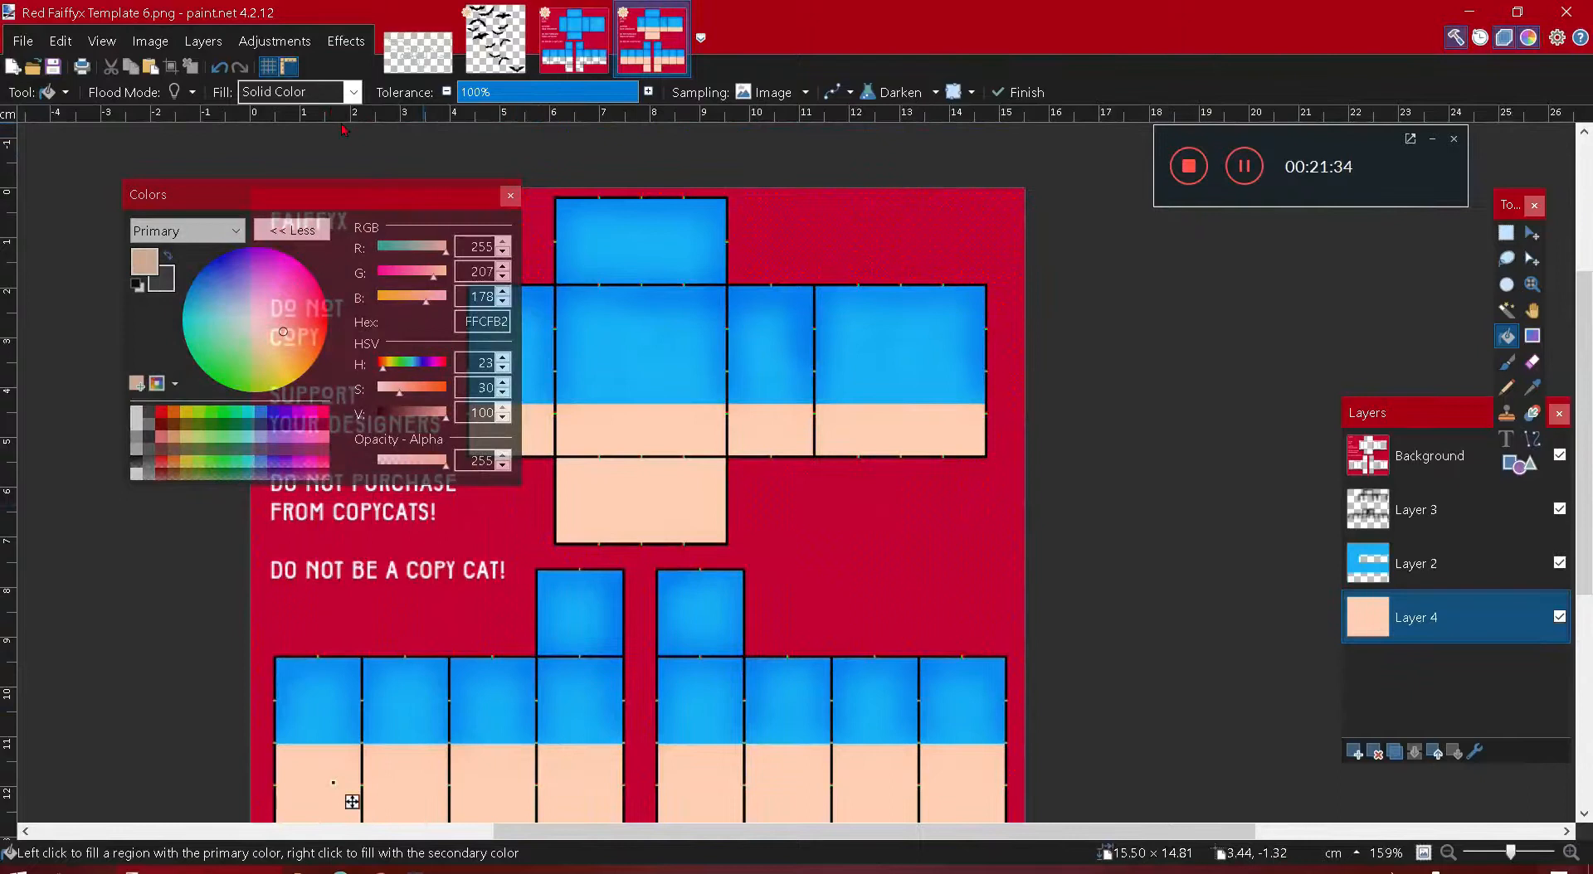
- Undo the skin-tone fill, the added layer and the last Gaussian Blur on Layer 3
click(219, 68)
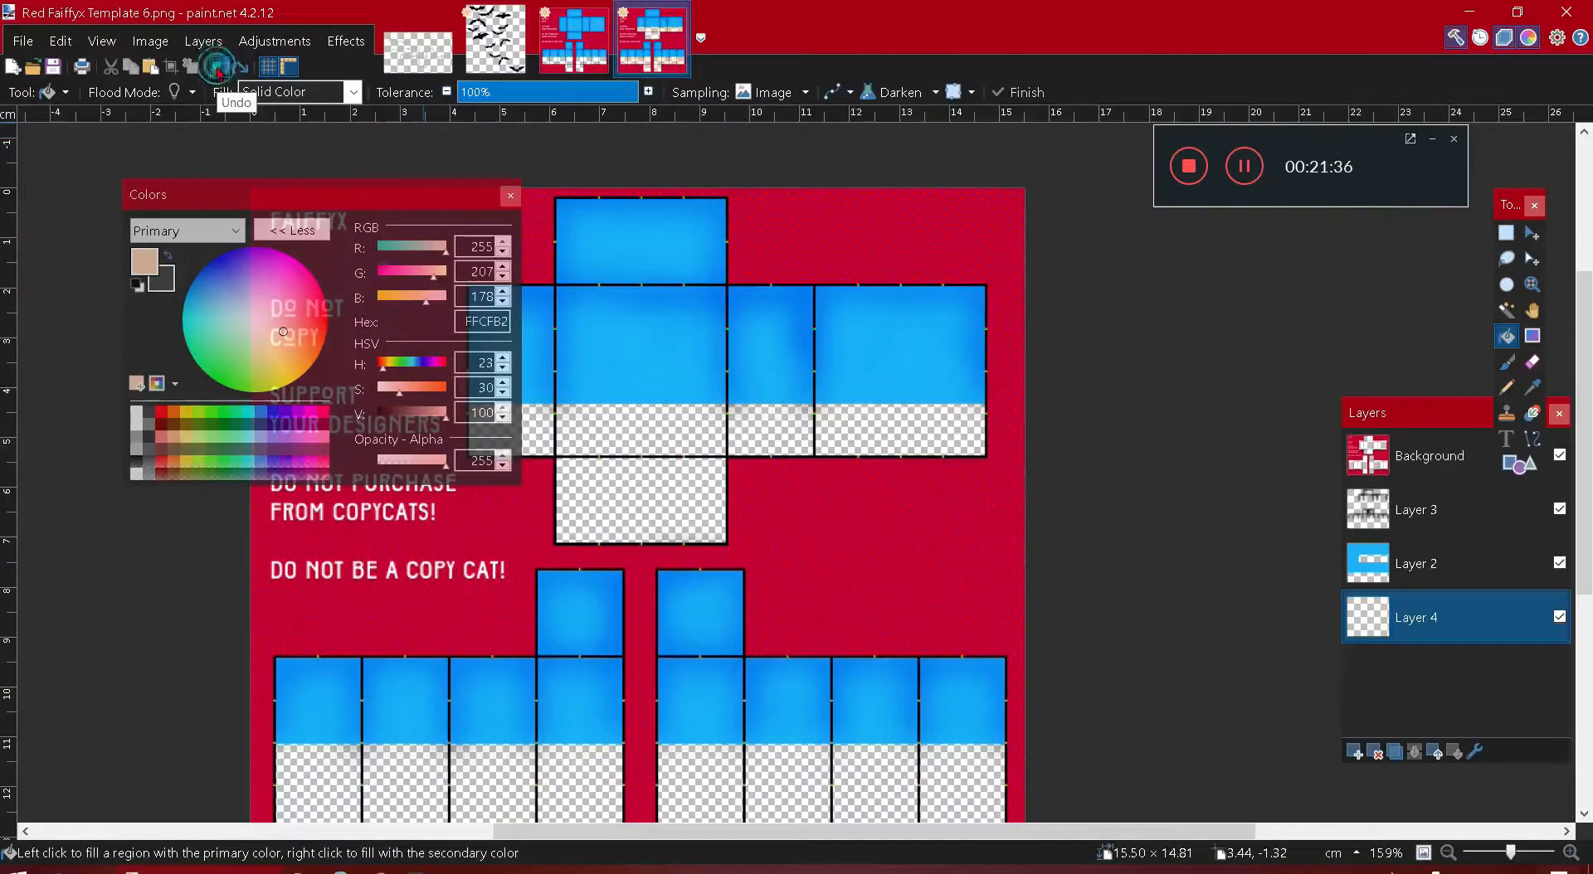
click(219, 69)
click(219, 68)
click(1523, 418)
click(1505, 341)
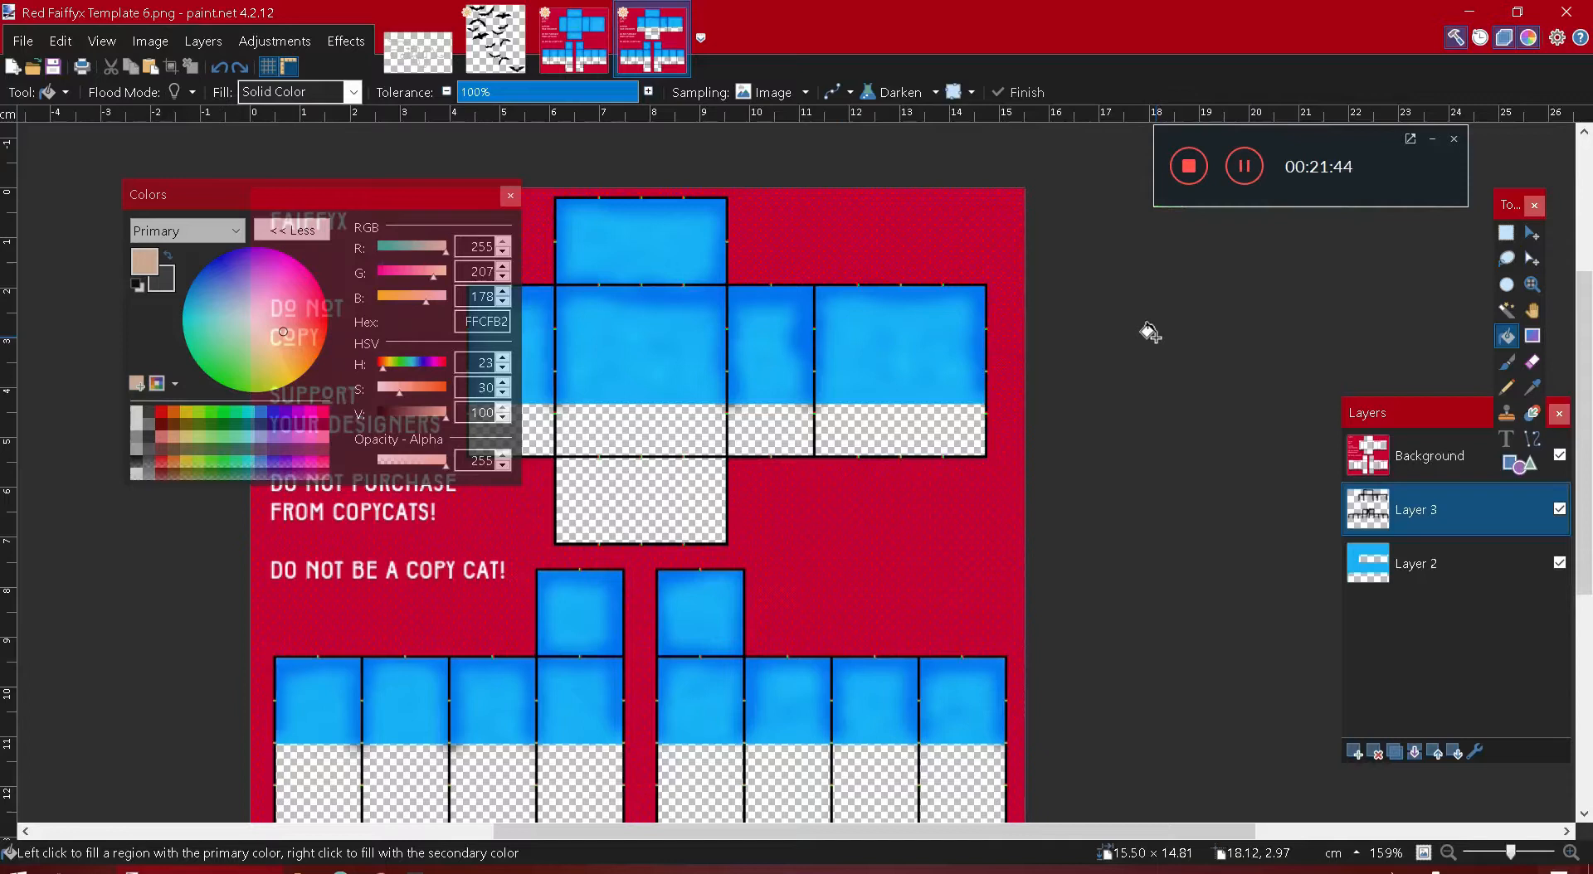
- With the width 2 Paintbrush, paint short peach fold strokes near both side edges of the front torso panel
click(1506, 361)
scroll(720, 537, up, 2)
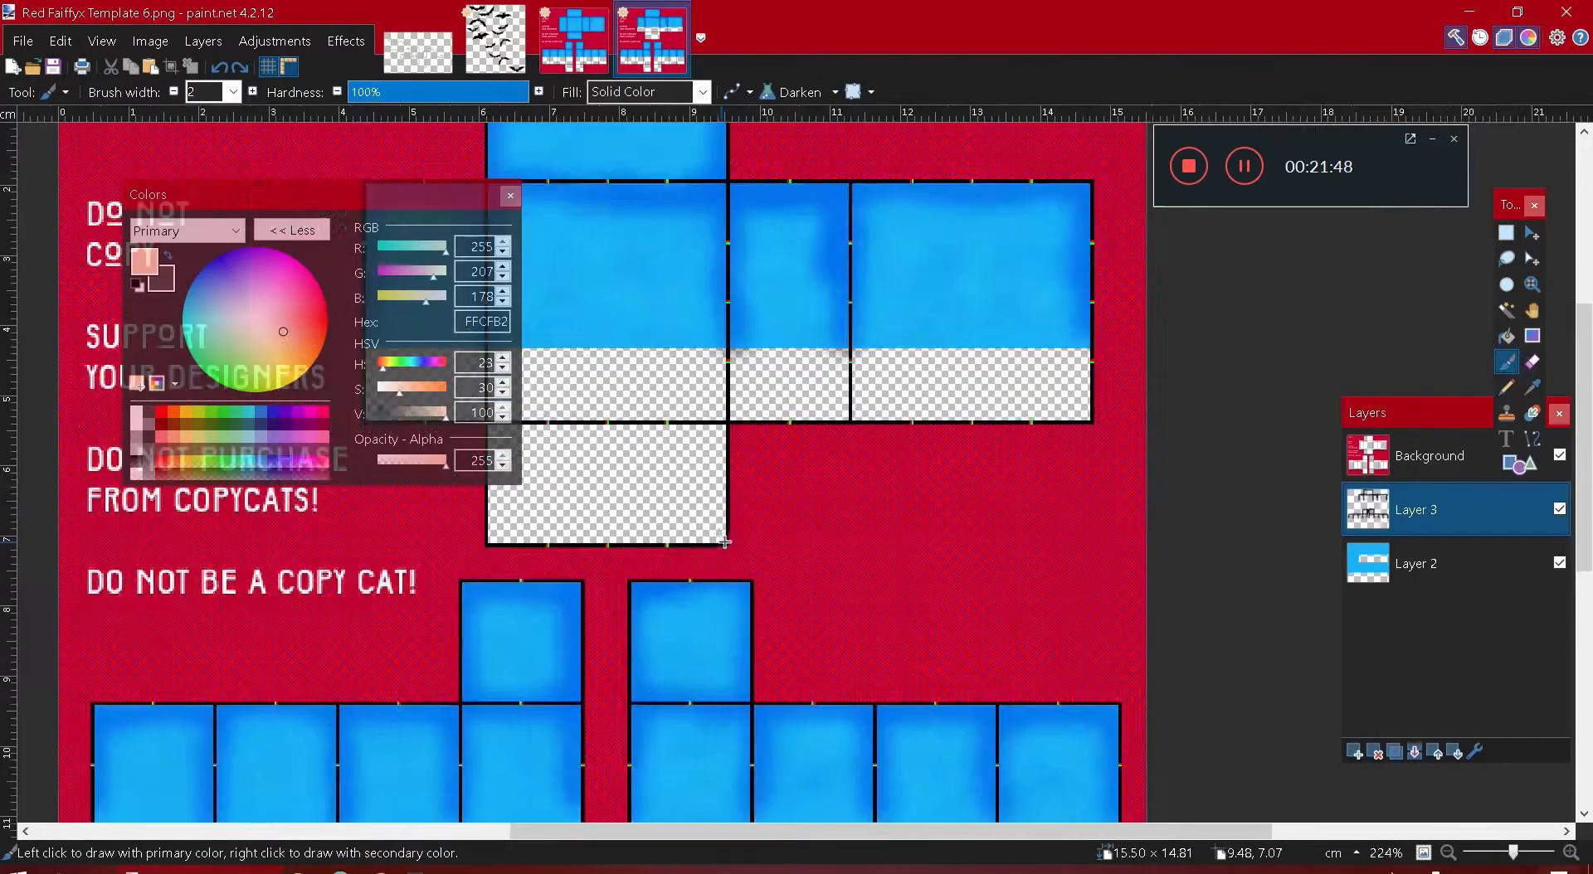
scroll(712, 516, up, 1)
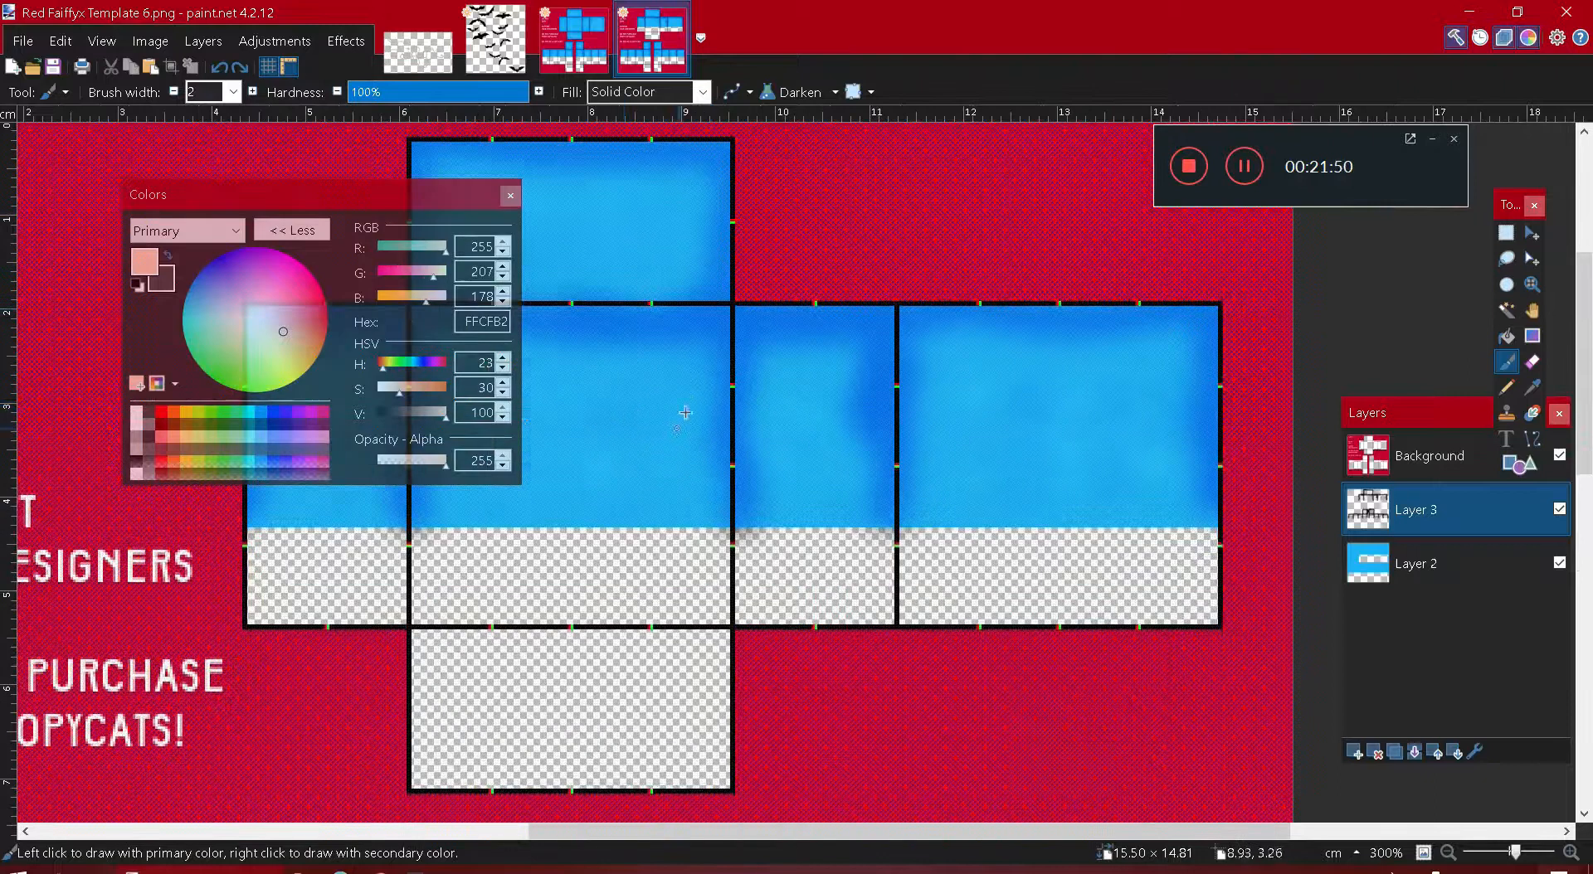
drag(717, 440, 624, 448)
drag(348, 196, 142, 169)
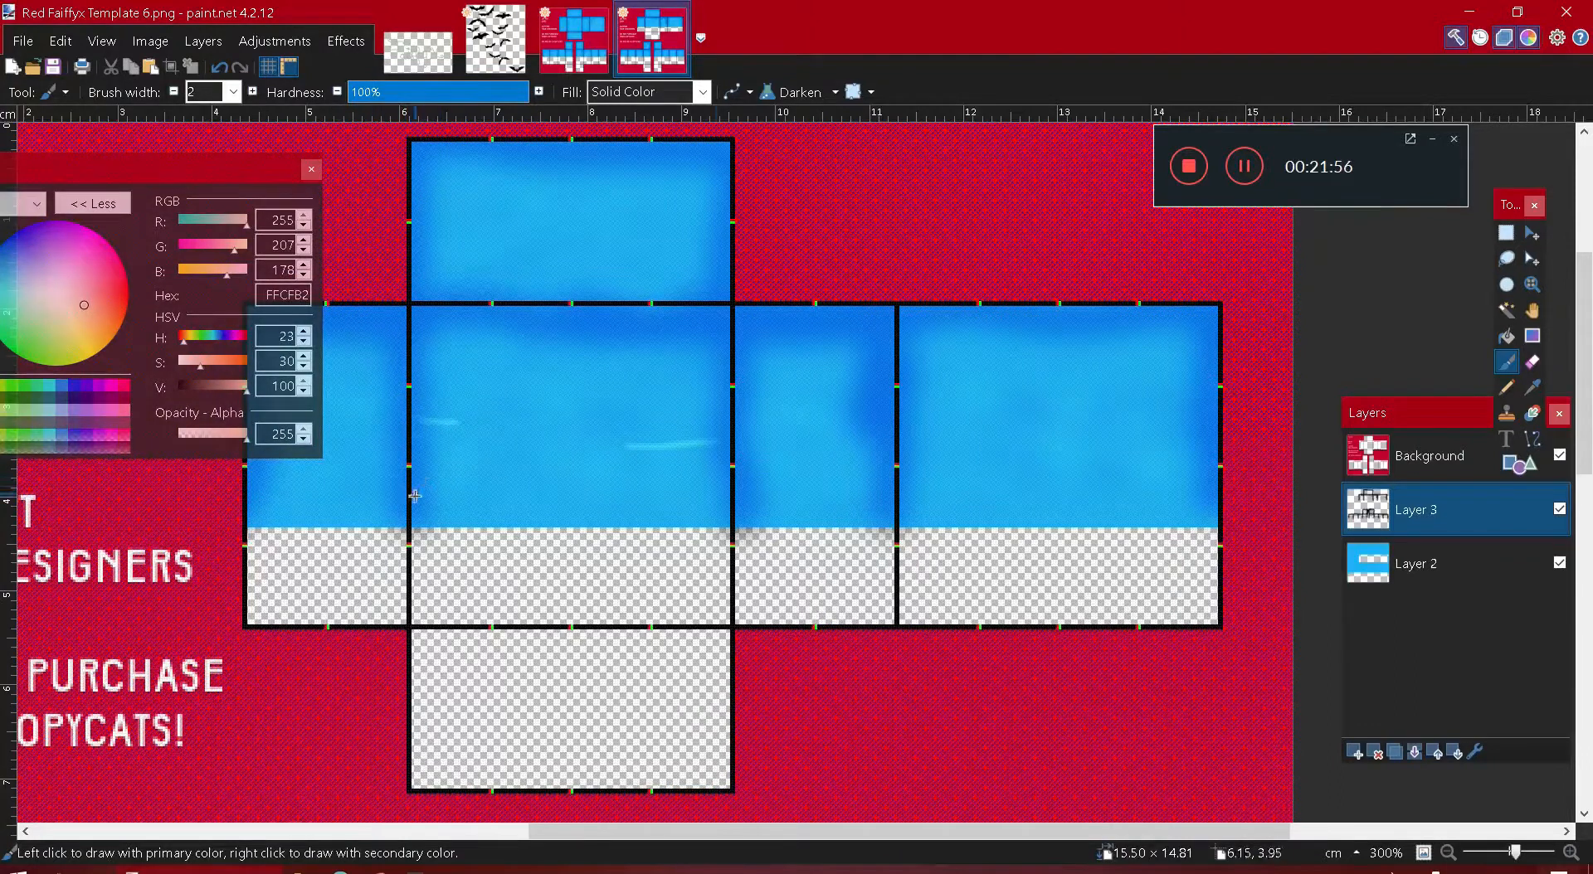
- Paint short, slightly slanted fold strokes across the narrow side panel and wide back panel to the right of the torso front
drag(739, 501, 793, 502)
drag(895, 401, 840, 398)
mouse_move(901, 495)
mouse_down()
mouse_move(928, 496)
mouse_move(939, 449)
mouse_move(962, 448)
mouse_up()
drag(1209, 485, 1143, 488)
mouse_move(1196, 385)
mouse_down()
mouse_move(1159, 386)
mouse_move(1122, 355)
mouse_up()
drag(983, 387, 1053, 374)
drag(1099, 478, 1012, 479)
drag(962, 378, 911, 387)
drag(846, 434, 801, 436)
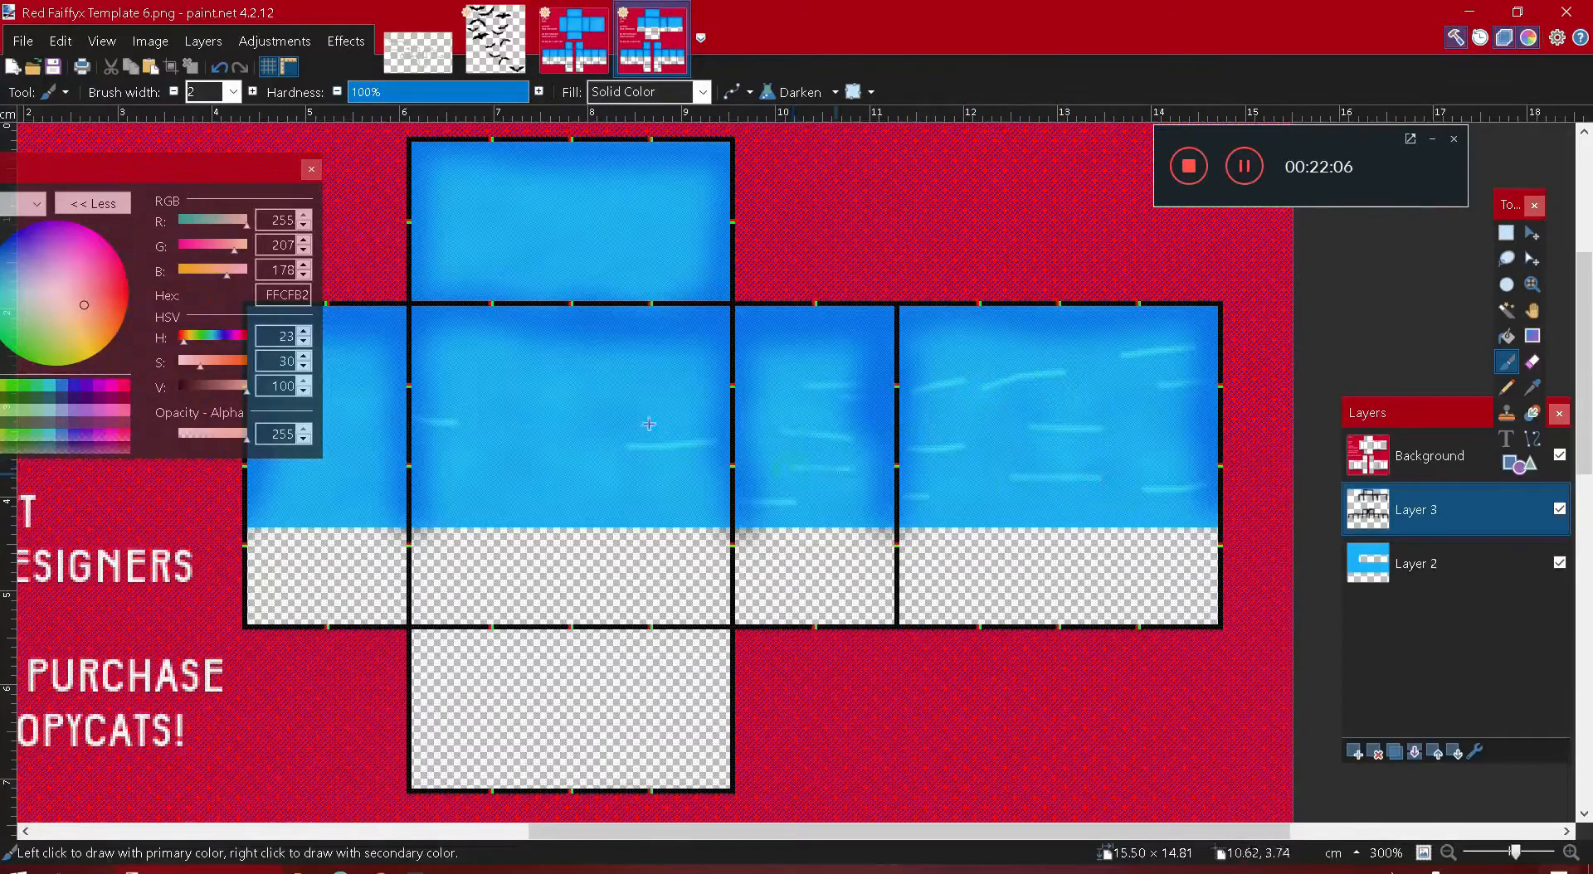
- Add more fold strokes across the front torso panel and the shoulder panel above it
mouse_move(503, 481)
mouse_down()
mouse_move(593, 497)
mouse_move(676, 484)
mouse_up()
mouse_move(461, 480)
mouse_down()
mouse_move(506, 502)
mouse_move(460, 500)
mouse_up()
mouse_move(507, 445)
mouse_down()
mouse_move(572, 437)
mouse_move(651, 383)
mouse_up()
drag(531, 262, 614, 241)
drag(540, 205, 612, 201)
drag(462, 238, 506, 225)
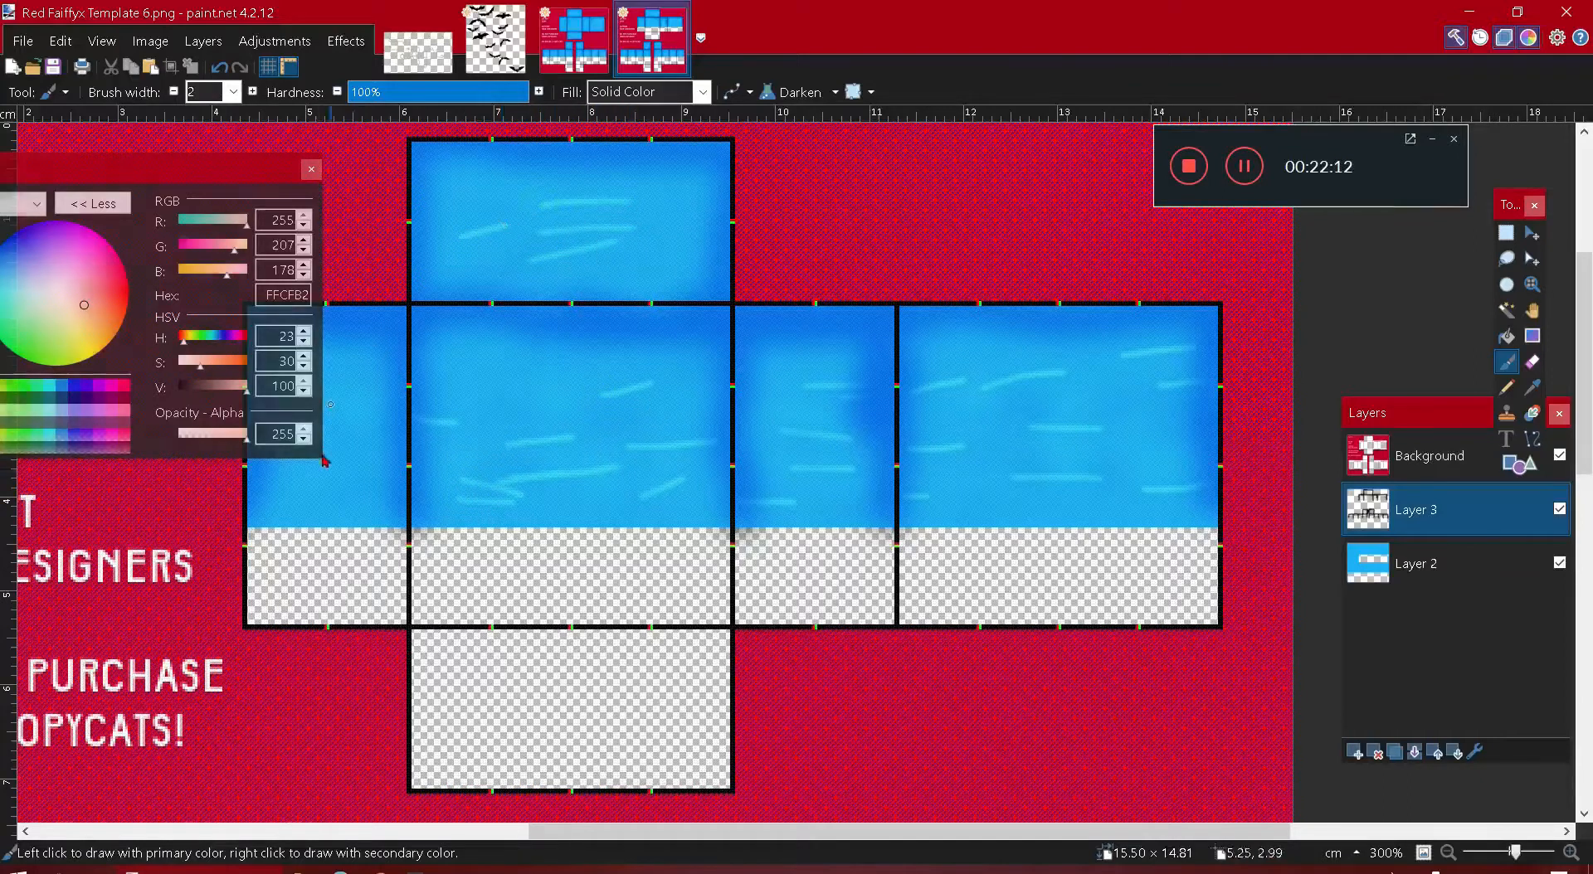
- Paint slanted fold strokes on the narrow torso side panel to the left of the front
drag(305, 496, 378, 486)
drag(348, 464, 395, 446)
drag(299, 158, 190, 169)
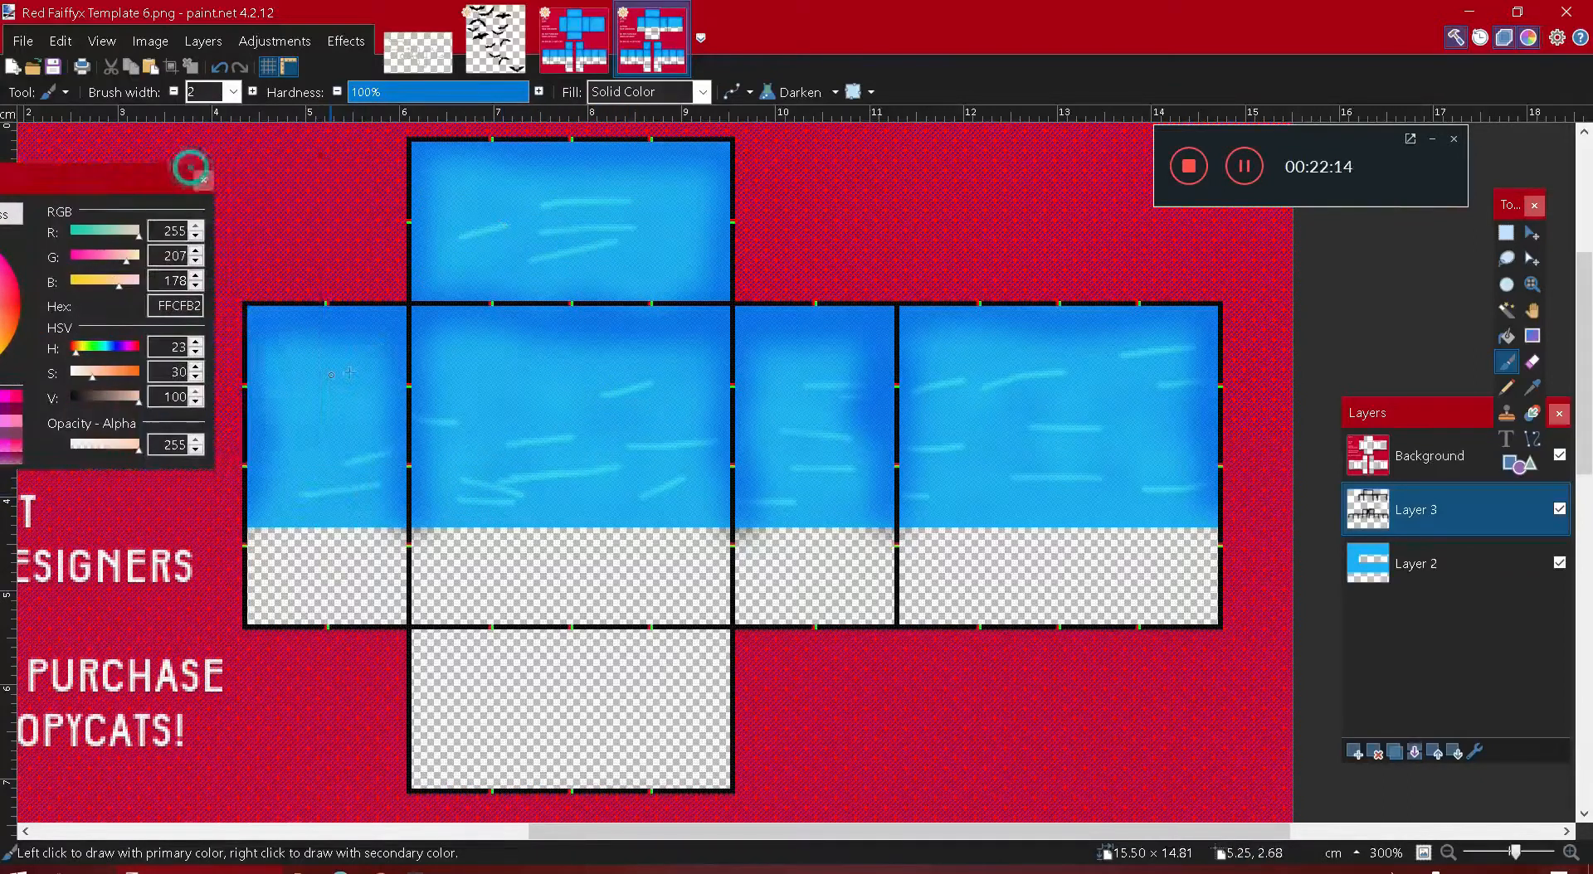
drag(338, 441, 370, 433)
drag(272, 422, 317, 392)
- Paint fold strokes on all four blue panels and the top panel of the right-hand sleeve
scroll(852, 477, down, 6)
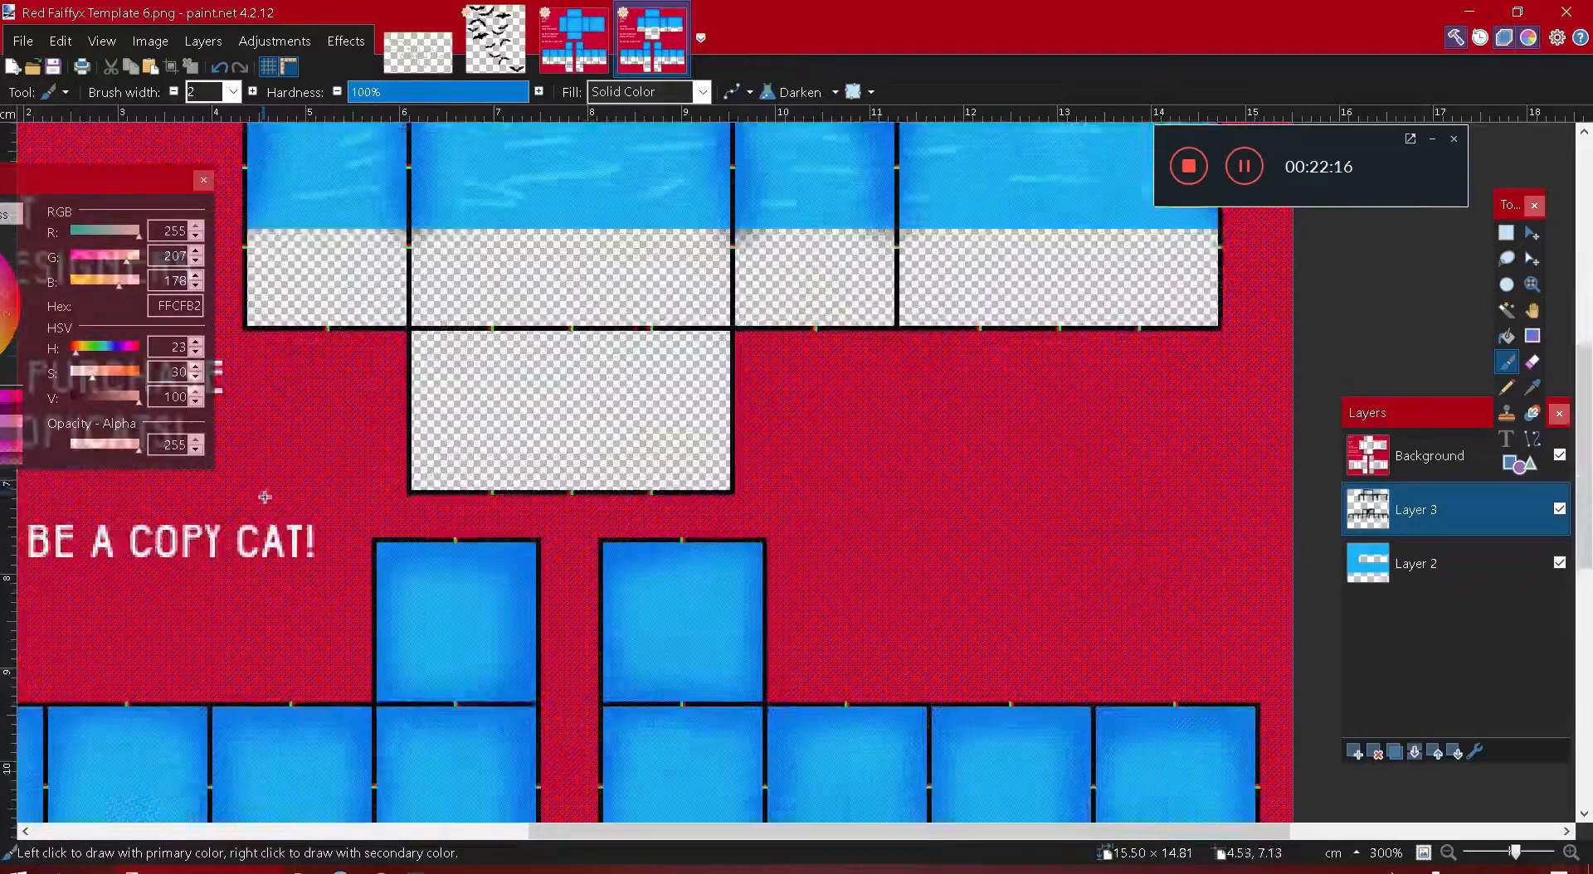
drag(1207, 486, 1137, 486)
drag(1193, 524, 1142, 528)
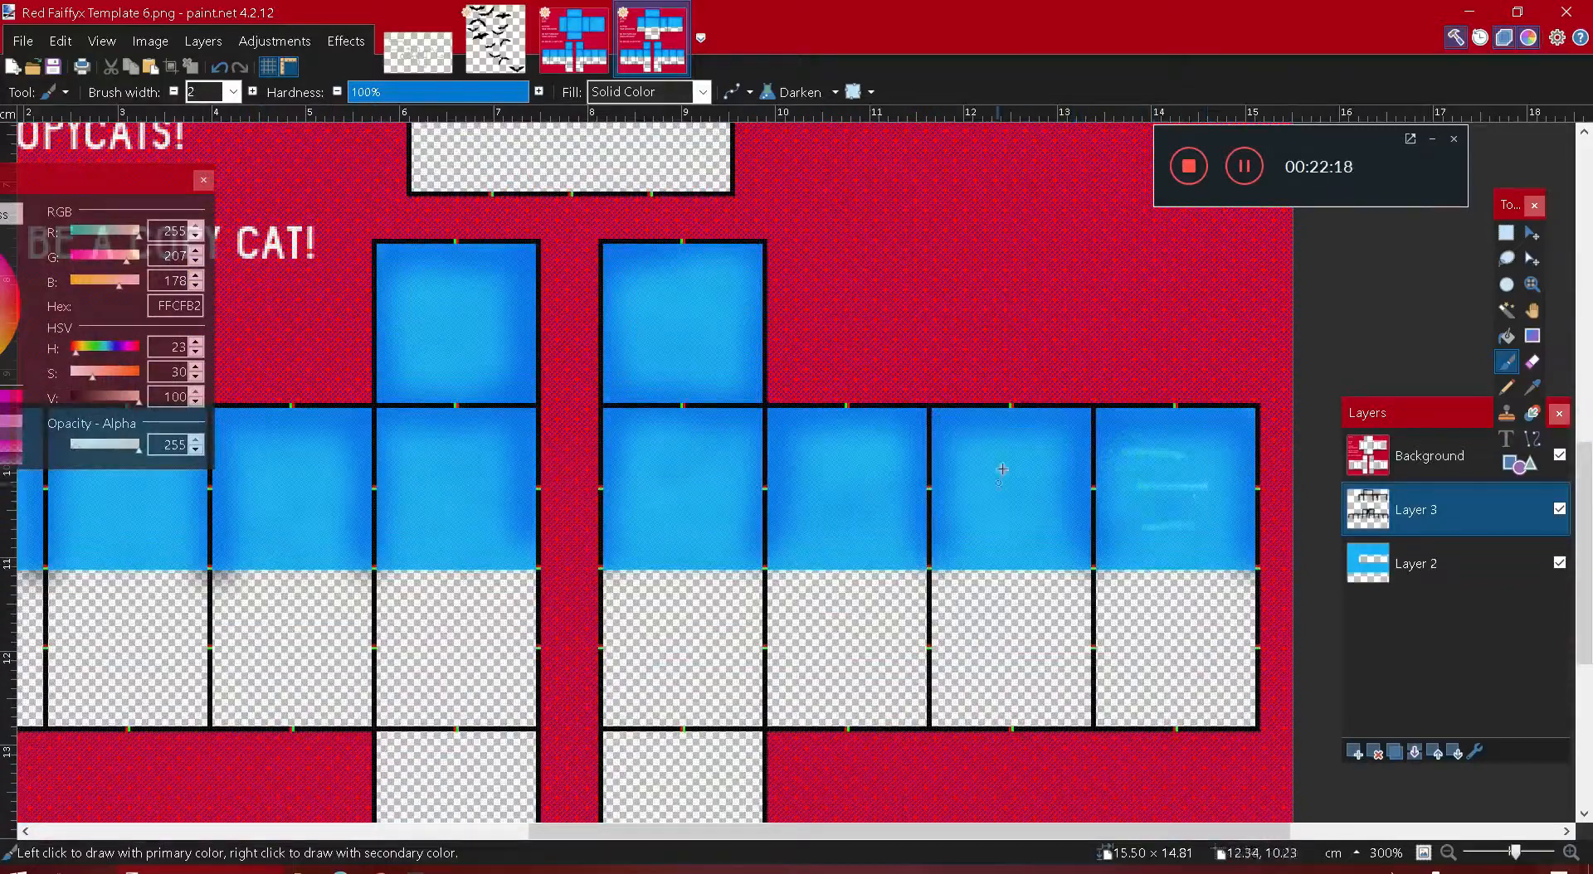
drag(1001, 534, 1068, 528)
mouse_move(826, 486)
mouse_down()
mouse_move(892, 464)
mouse_move(907, 486)
mouse_up()
drag(863, 517, 910, 509)
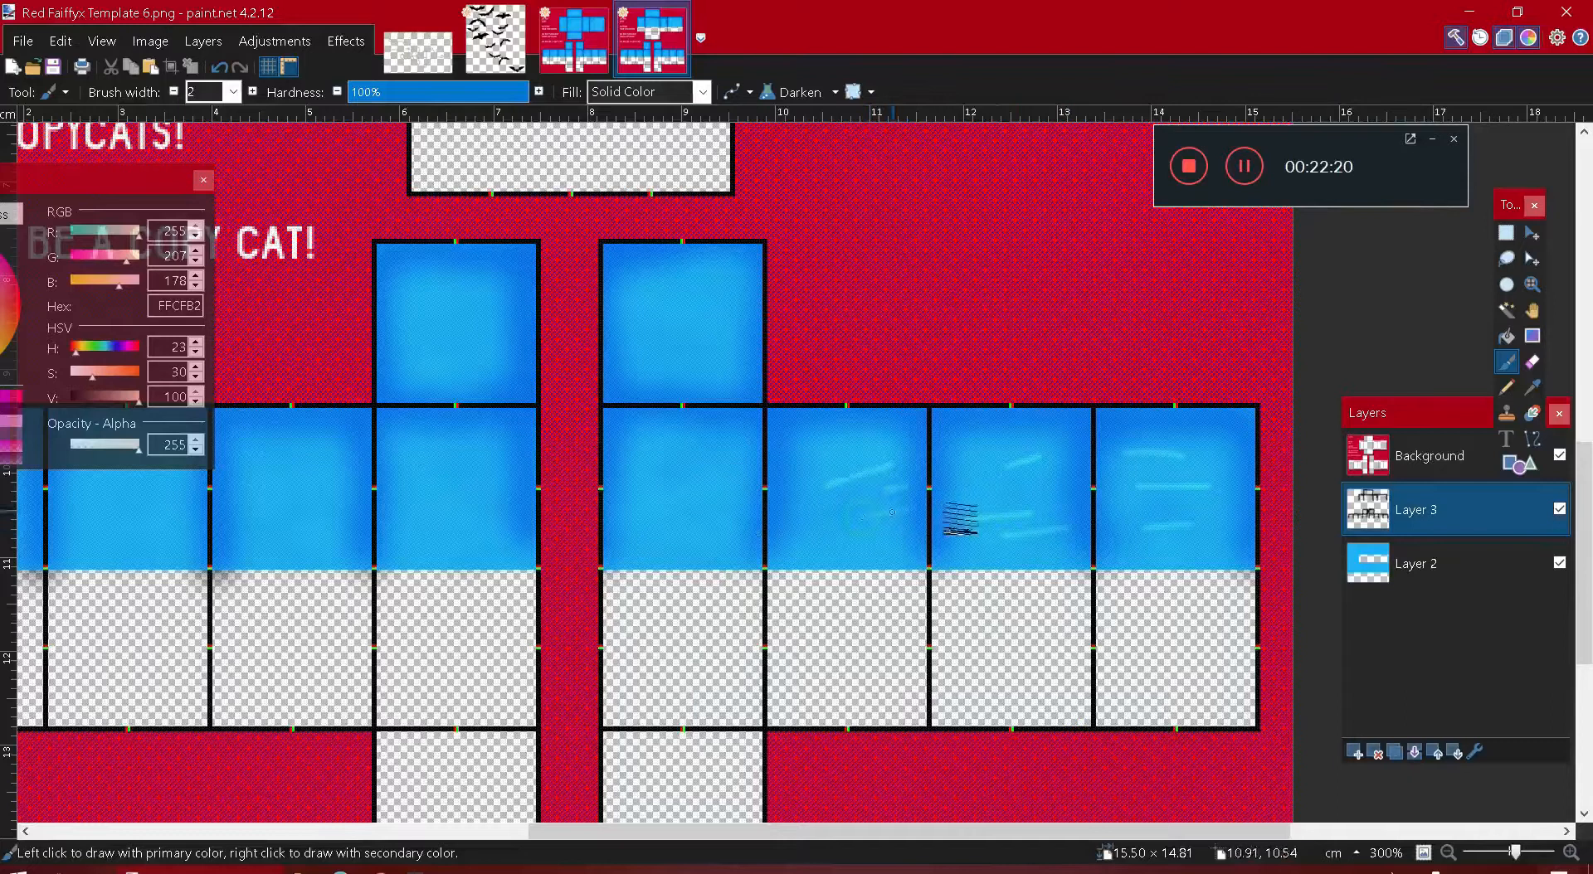
drag(649, 342, 715, 314)
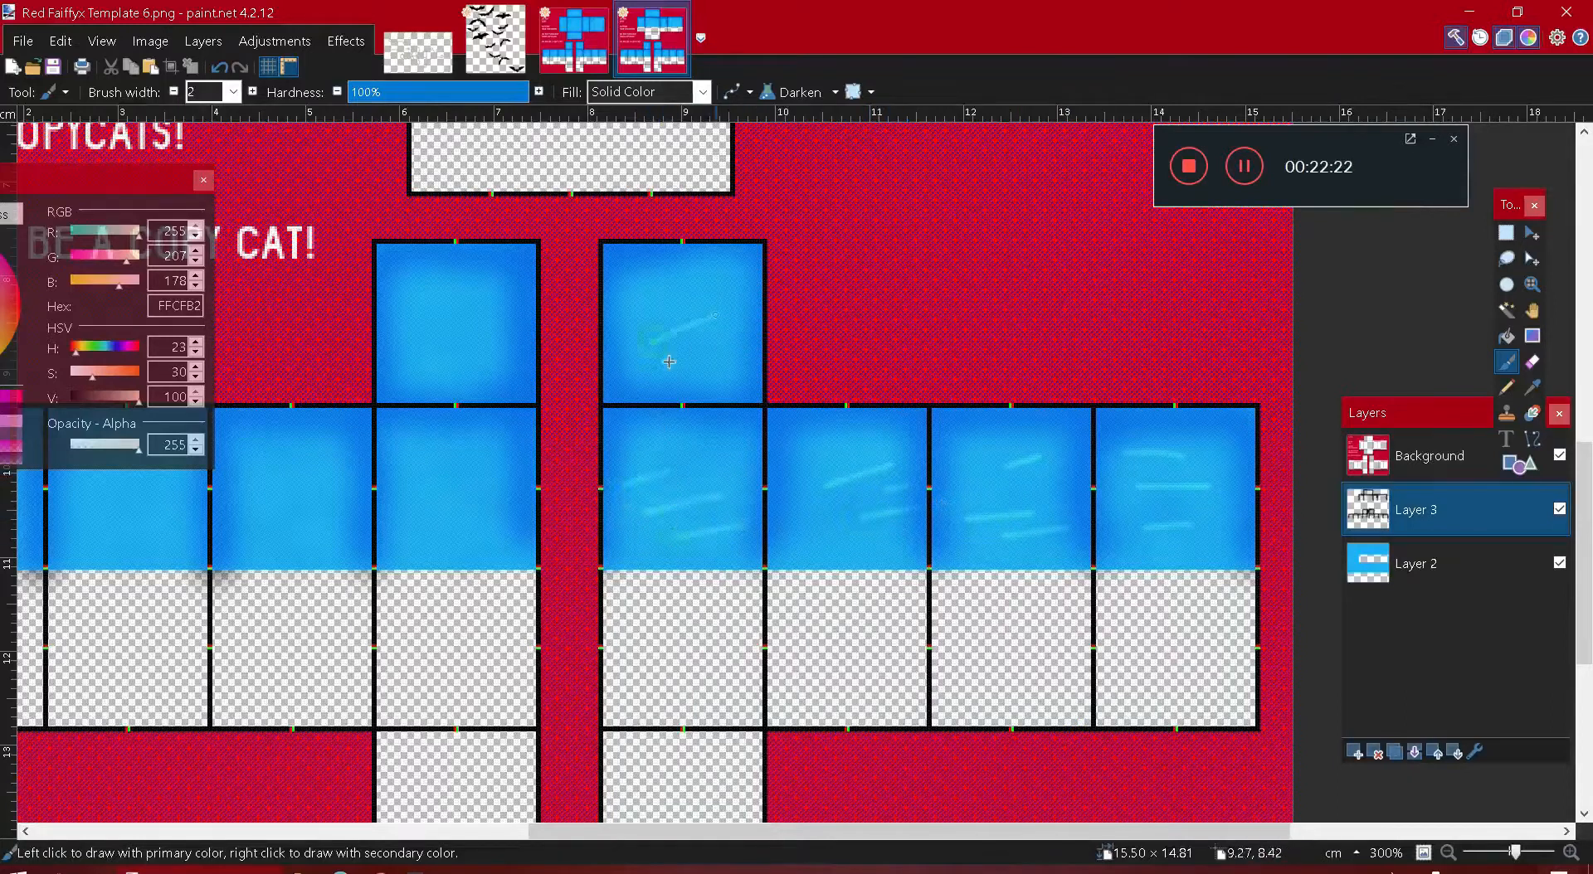
- Paint matching fold strokes on the left-hand sleeve's top panel and its four blue panels
mouse_move(400, 305)
mouse_down()
mouse_move(466, 302)
mouse_move(510, 331)
mouse_move(510, 362)
mouse_up()
mouse_move(410, 445)
mouse_down()
mouse_move(456, 440)
mouse_move(490, 471)
mouse_up()
drag(433, 521, 516, 511)
drag(526, 829, 341, 829)
drag(689, 540, 765, 535)
drag(498, 469, 549, 461)
mouse_move(508, 505)
mouse_down()
mouse_move(550, 497)
mouse_move(605, 510)
mouse_up()
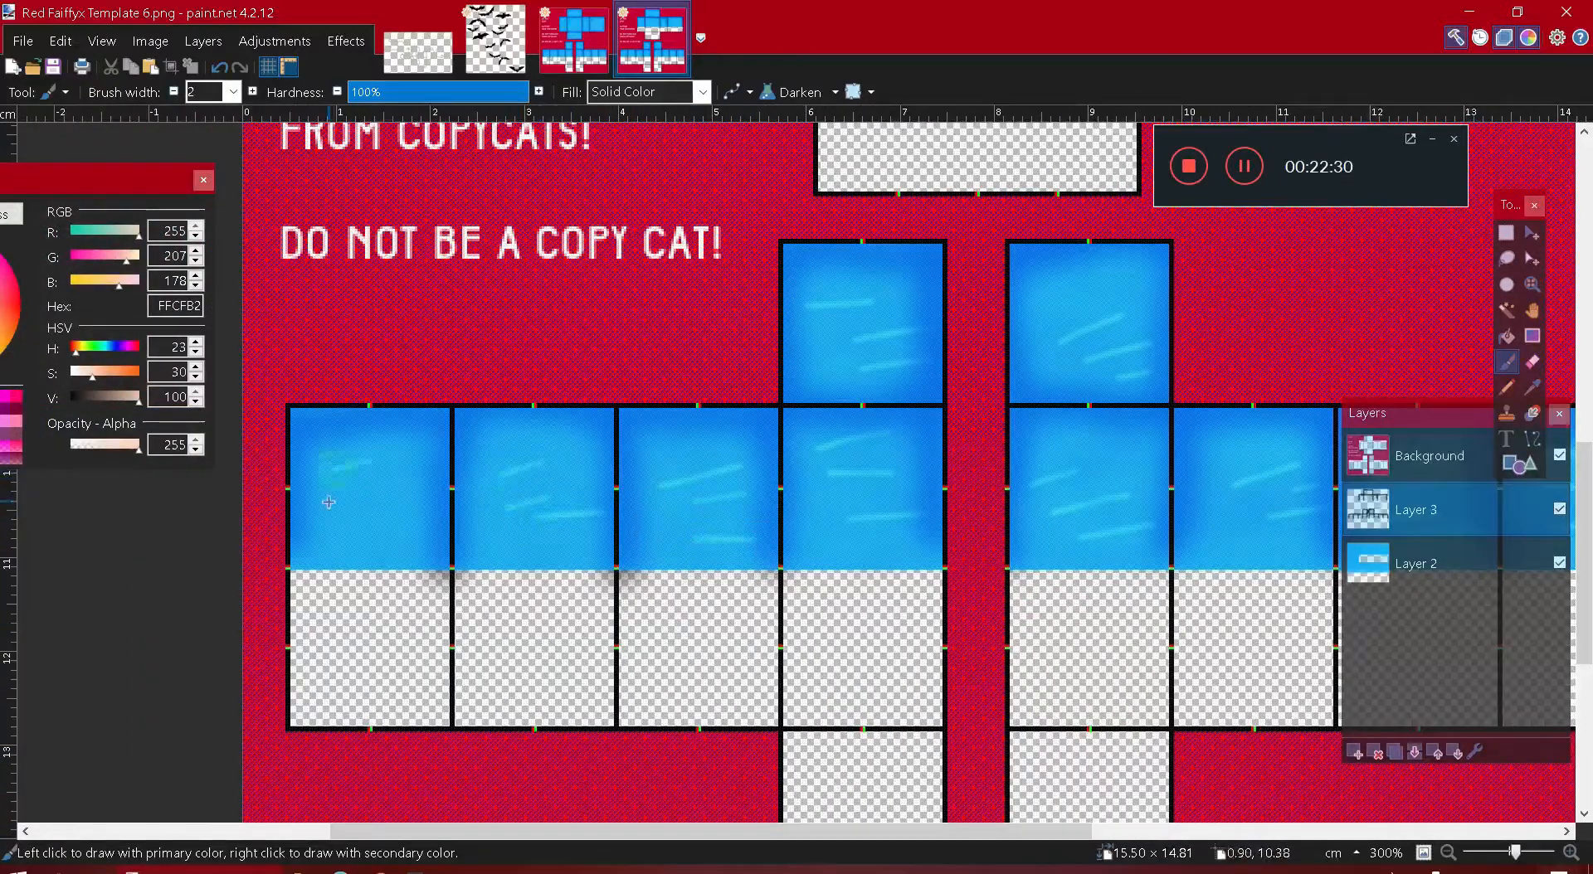
ctrl+scroll(406, 538, down, 4)
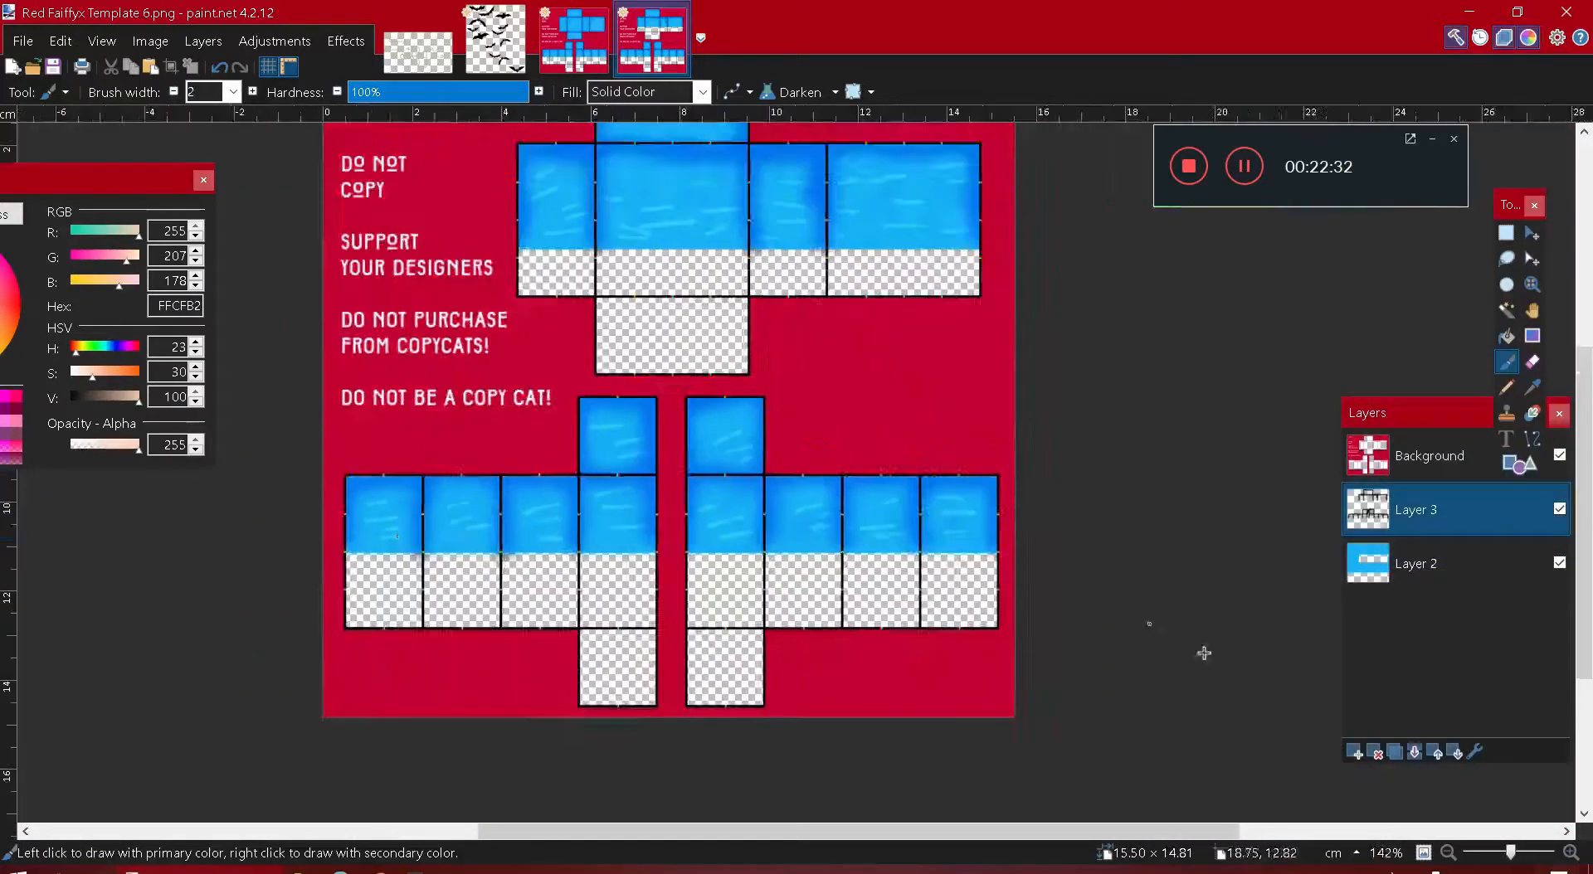
- Keep Layer 3 in Overlay blend mode and lower its opacity to 134
click(1474, 752)
click(697, 448)
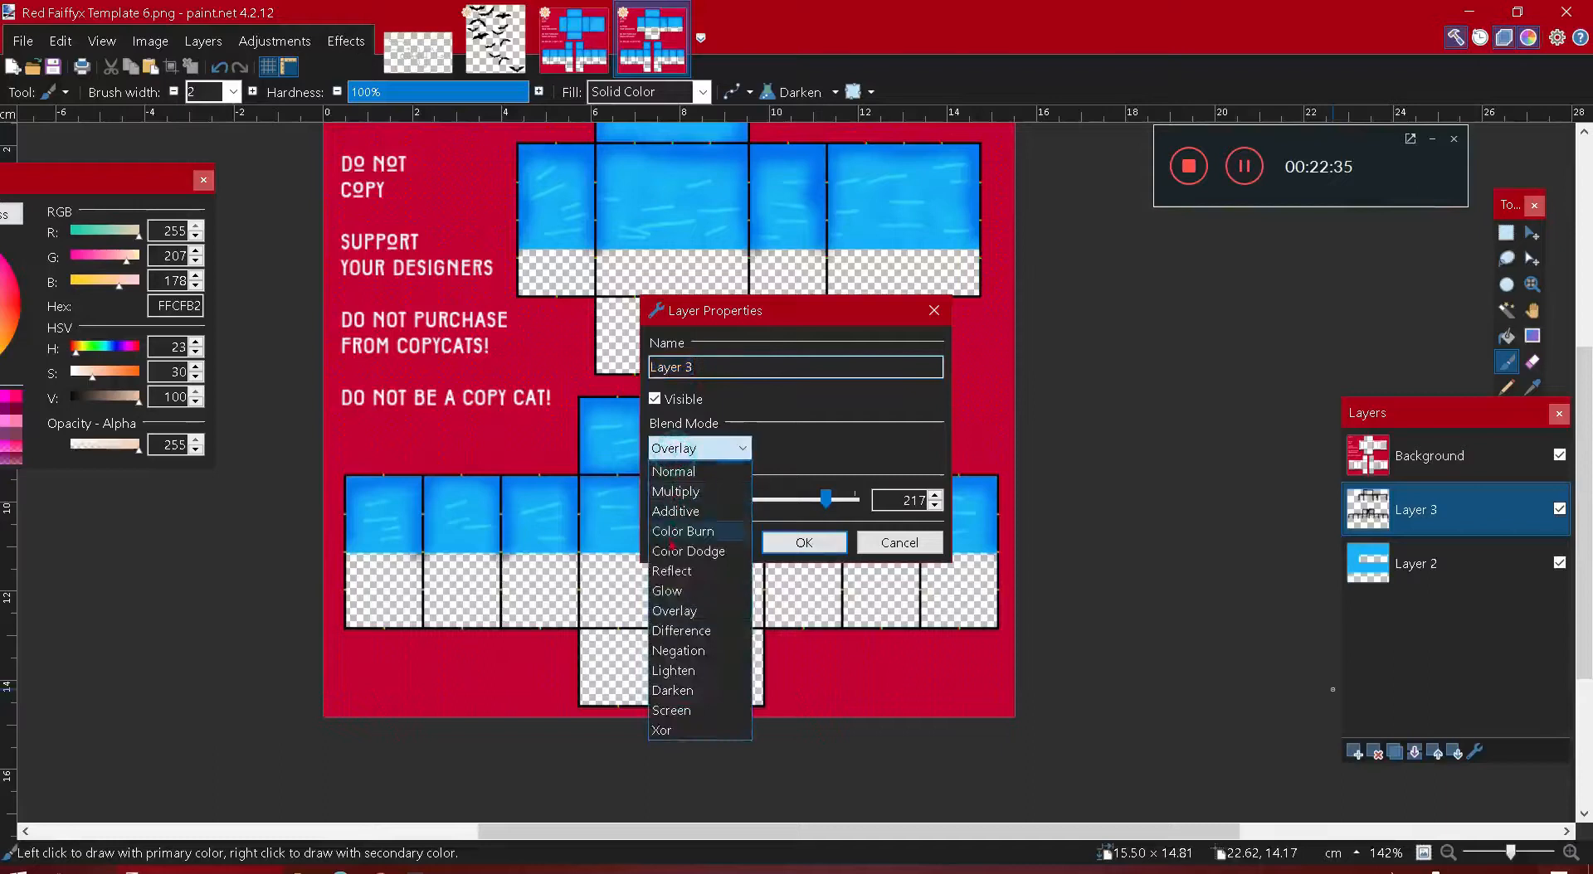
click(675, 611)
drag(826, 499, 761, 501)
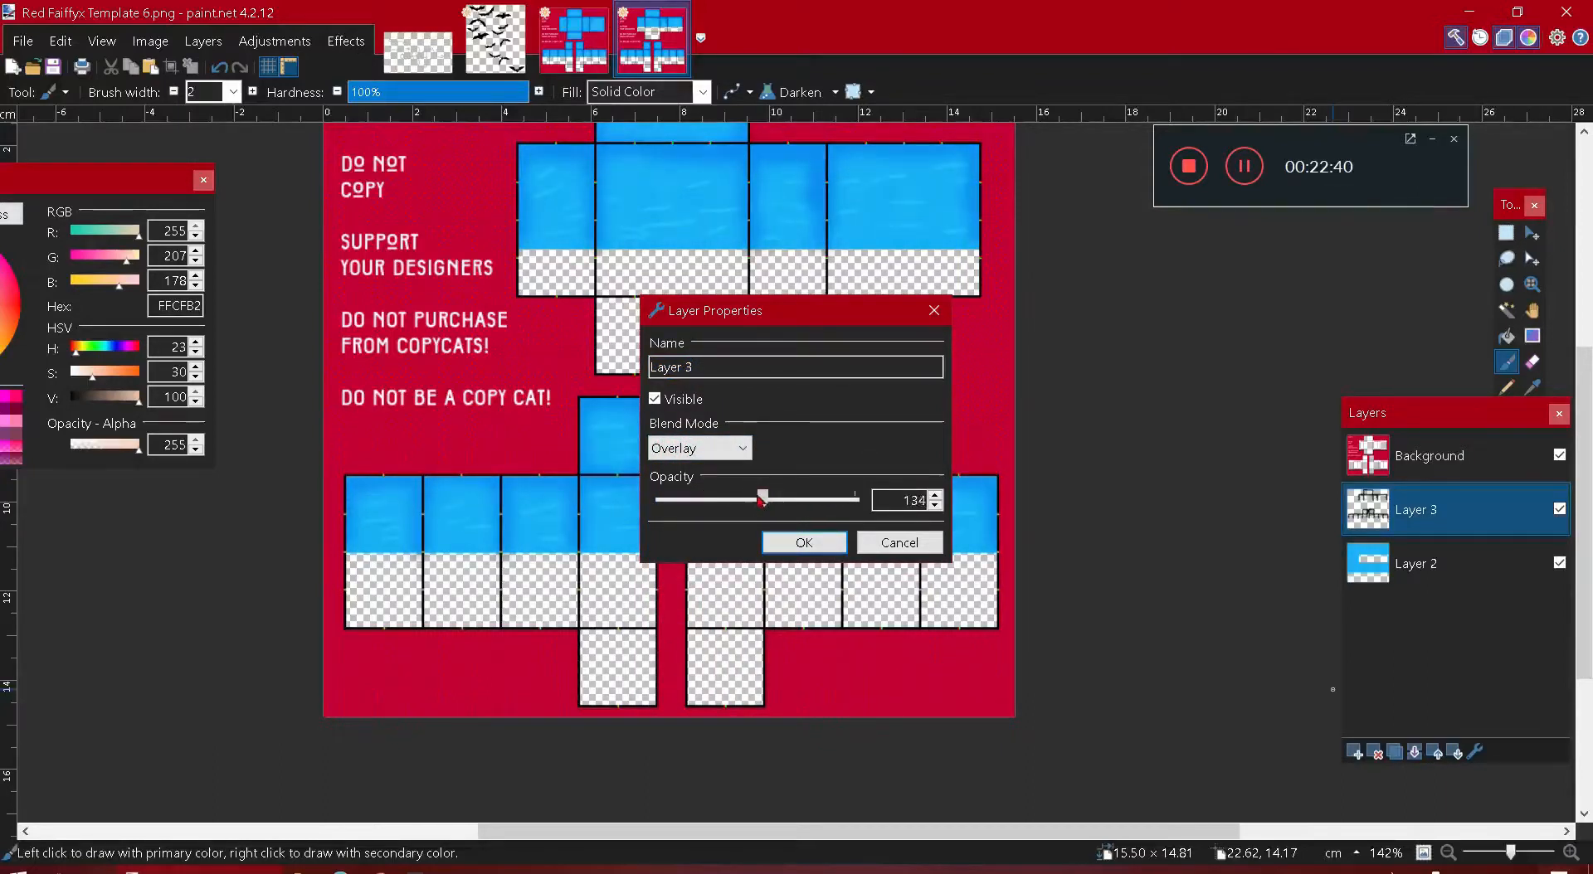
click(784, 543)
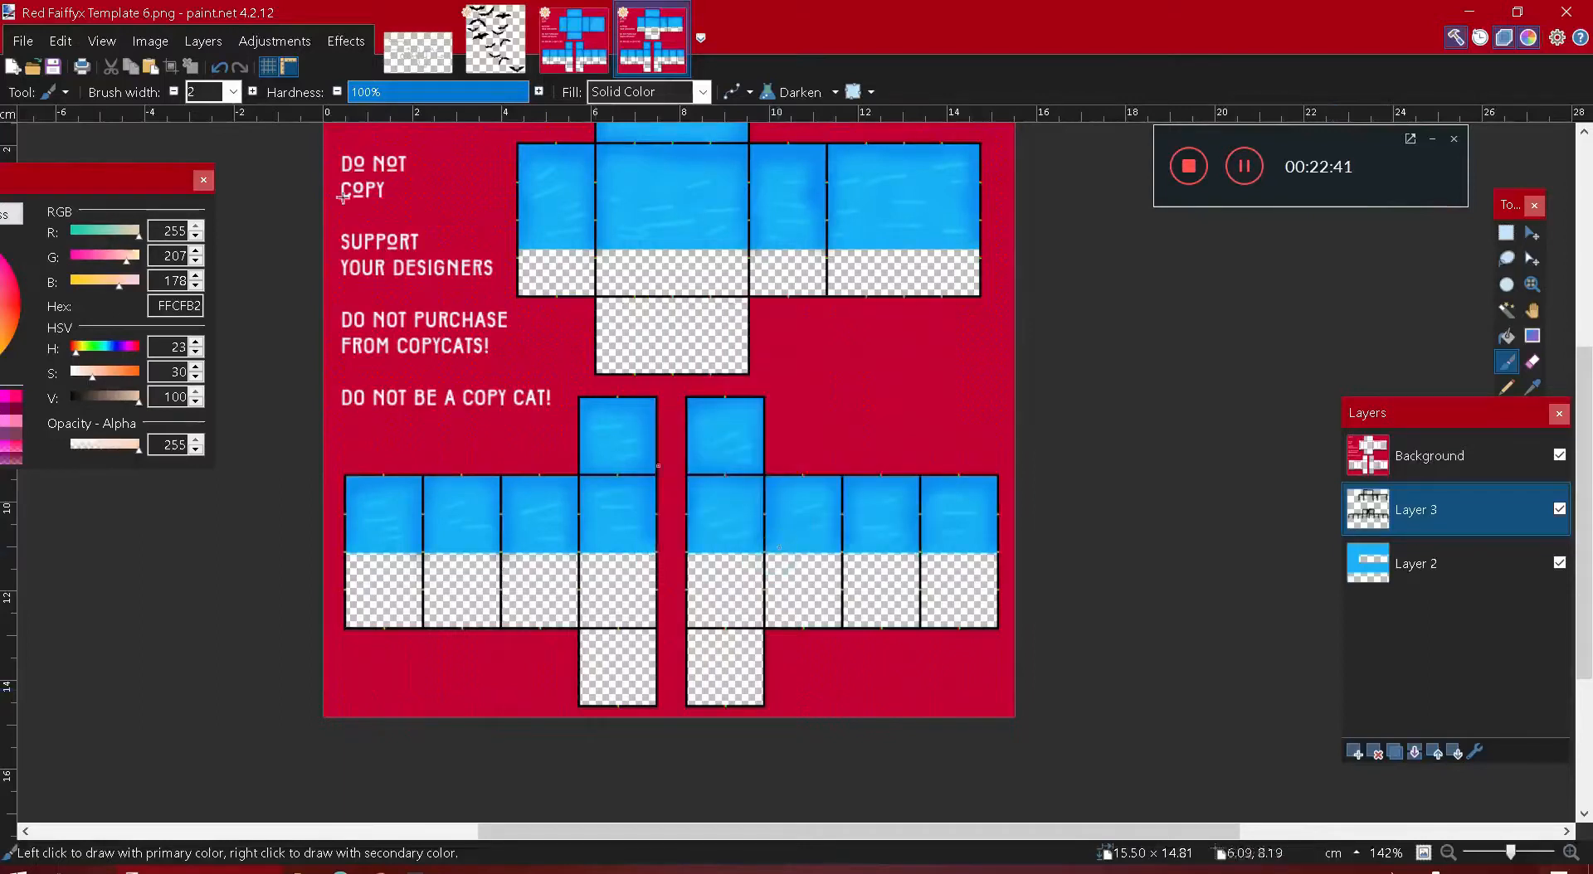
- Apply a Gaussian Blur with radius 7 to Layer 3 to soften the fold strokes
click(345, 40)
mouse_move(355, 149)
click(614, 172)
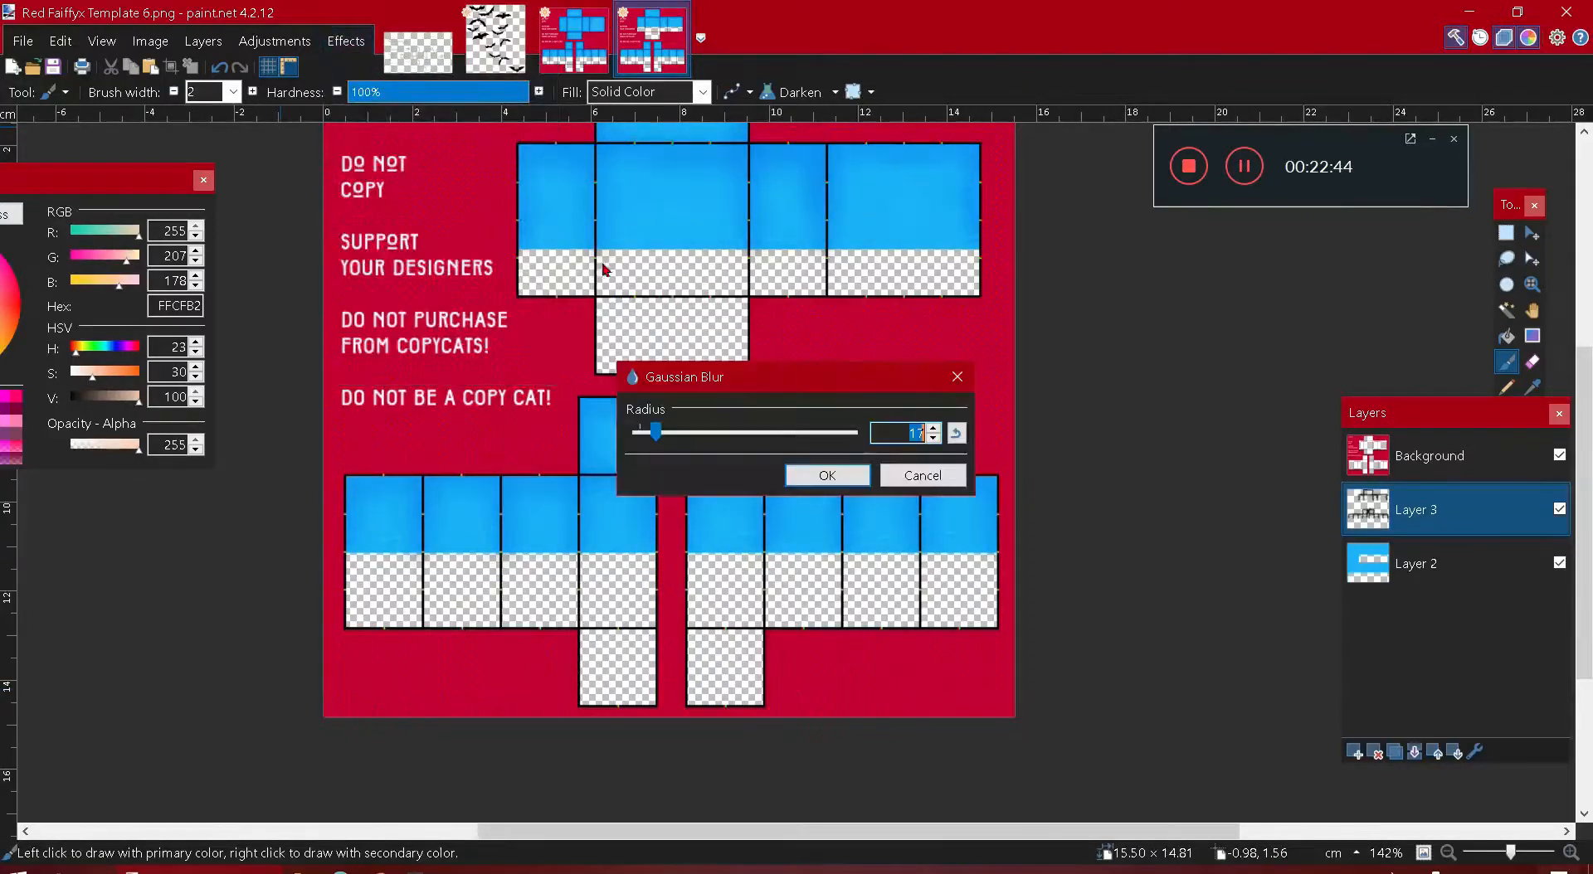
drag(651, 431, 643, 433)
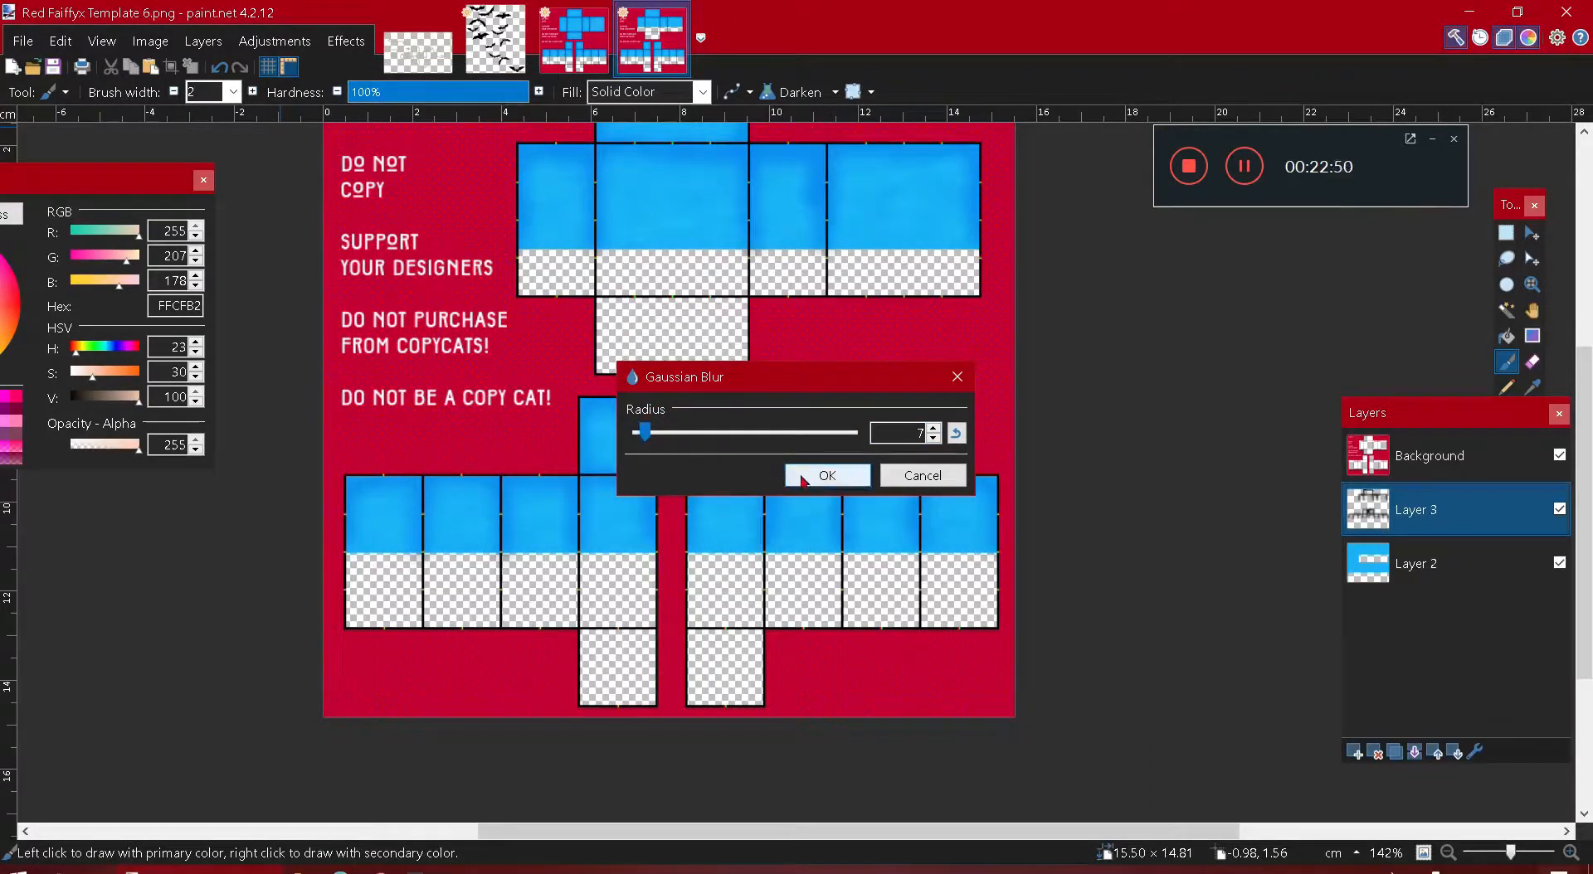
click(827, 474)
scroll(817, 356, up, 3)
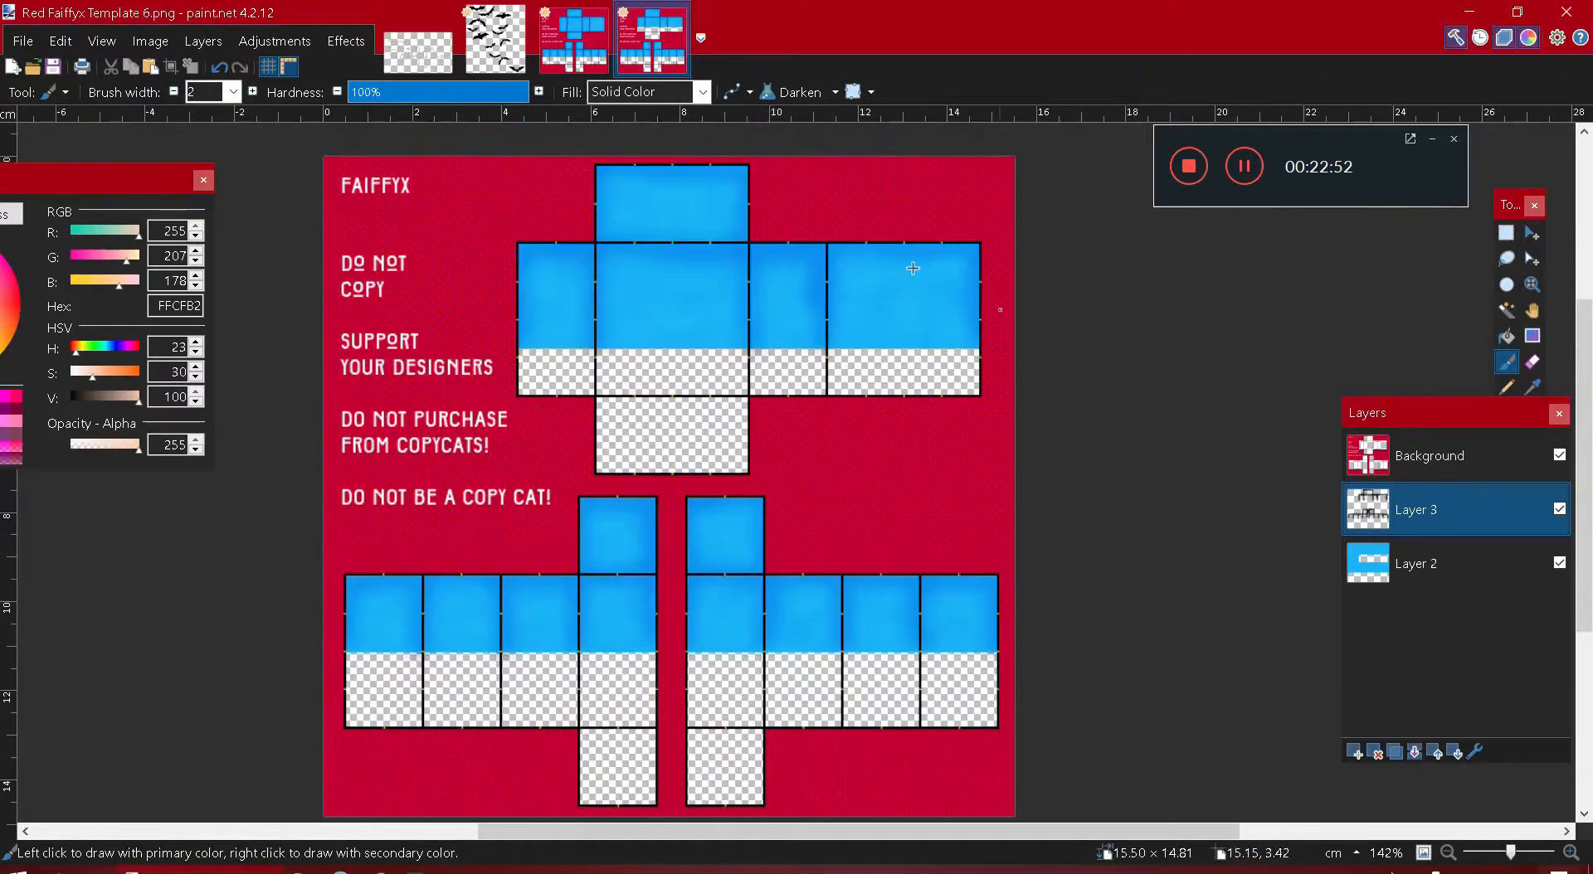